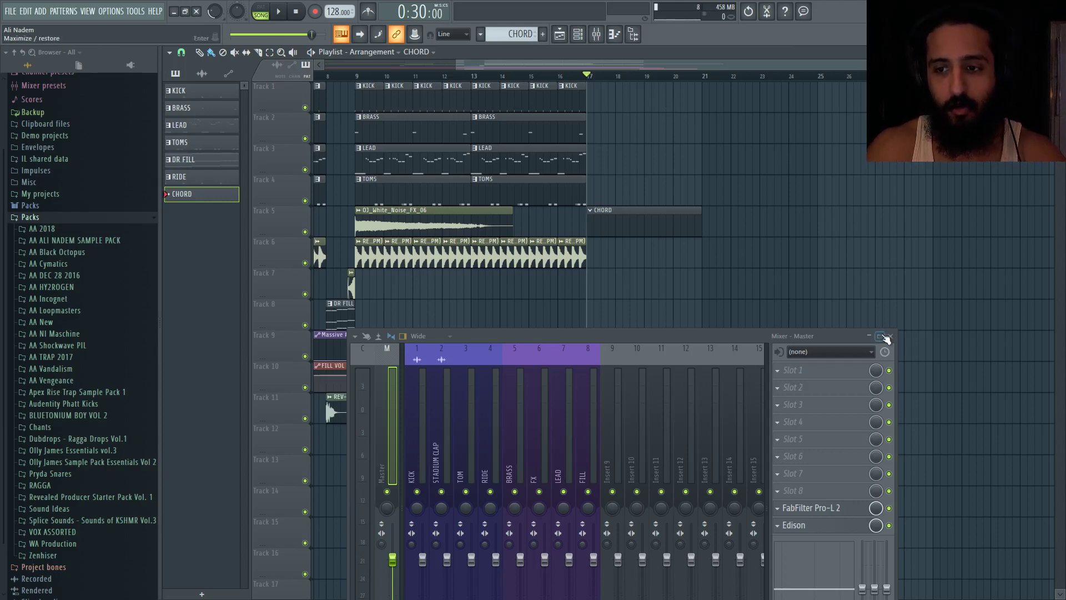
Close the mixer and open the Massive #2 instrument from the channel rack.
left_click(890, 337)
left_click(577, 34)
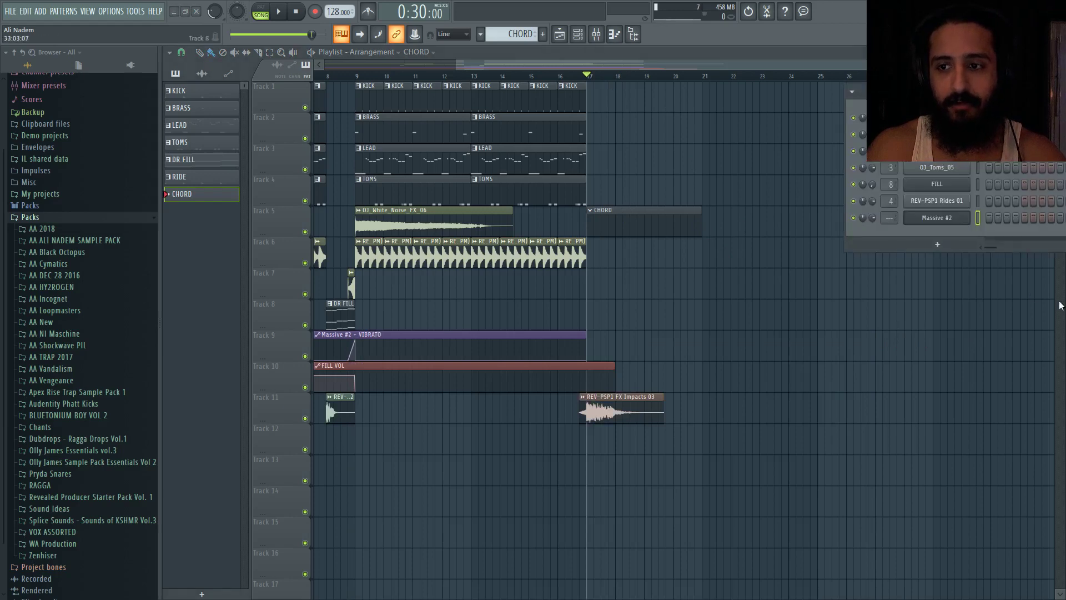
left_click(936, 218)
left_click_drag(531, 347, 542, 194)
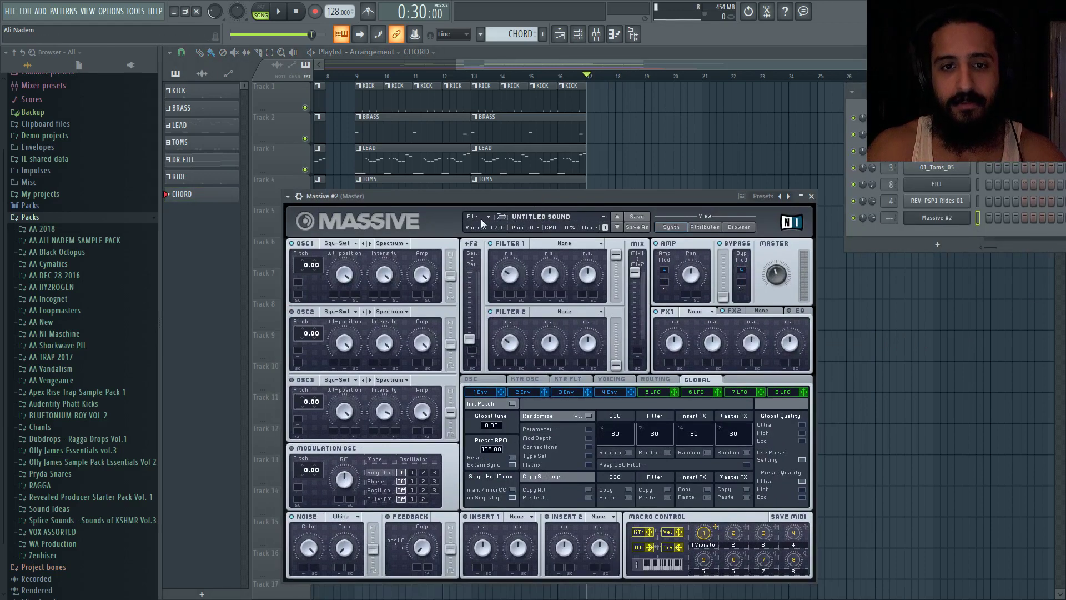
left_click(476, 222)
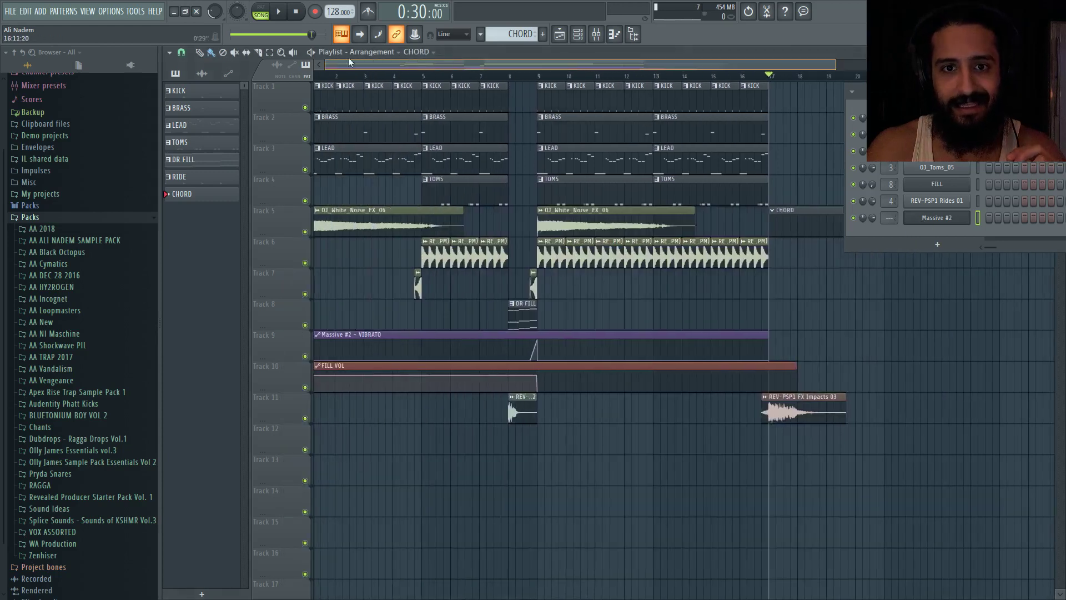
Review the LEAD pattern's notes and open the piano roll of Massive #2 in the CHORD pattern.
double_click(340, 160)
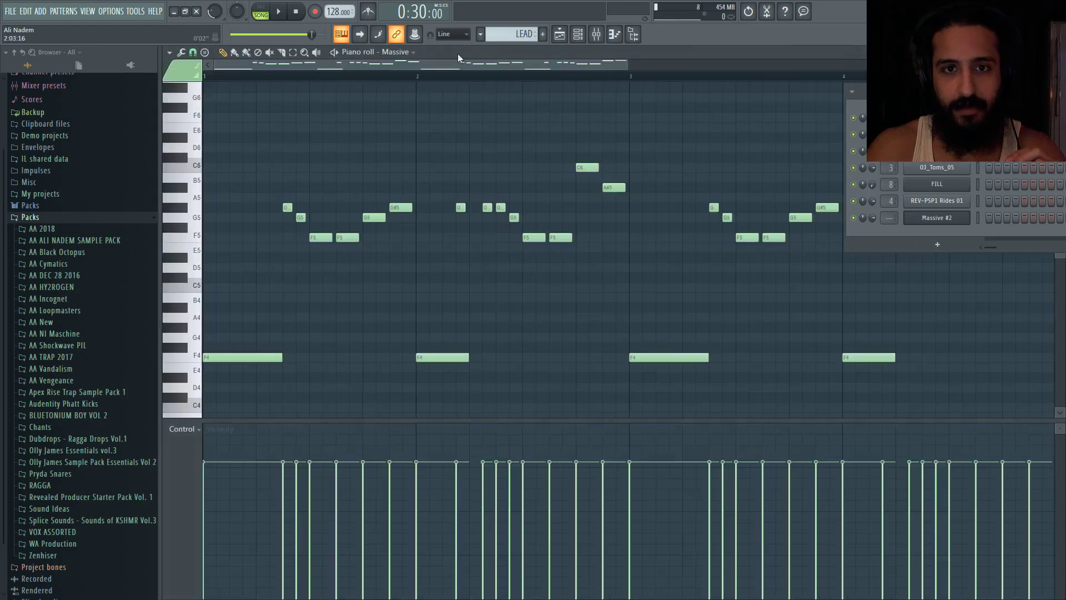
left_click(560, 34)
left_click_drag(549, 65, 698, 75)
left_click(619, 226)
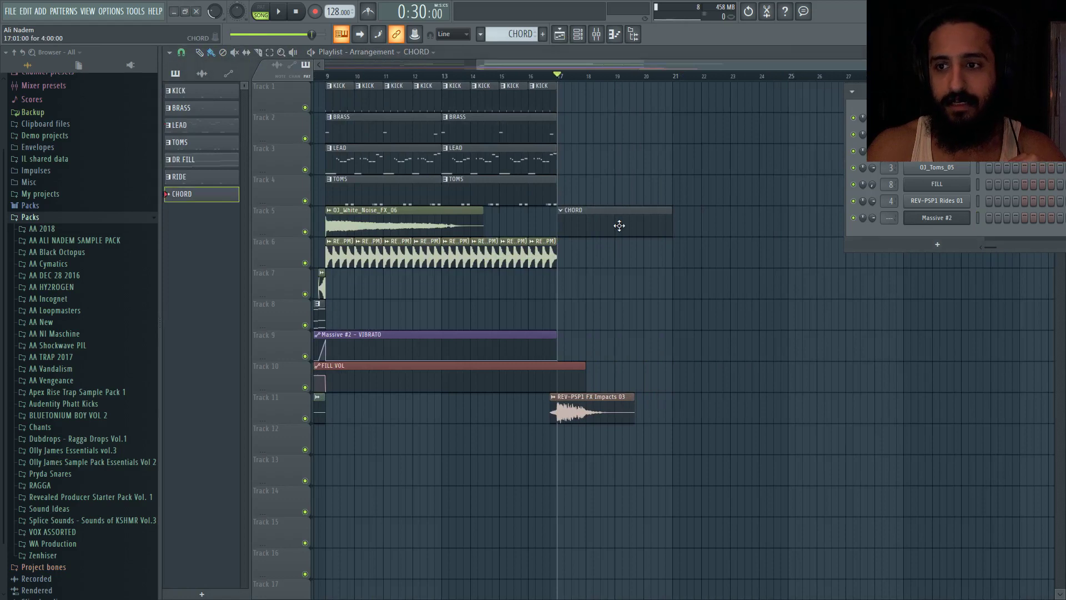
right_click(930, 216)
left_click(941, 218)
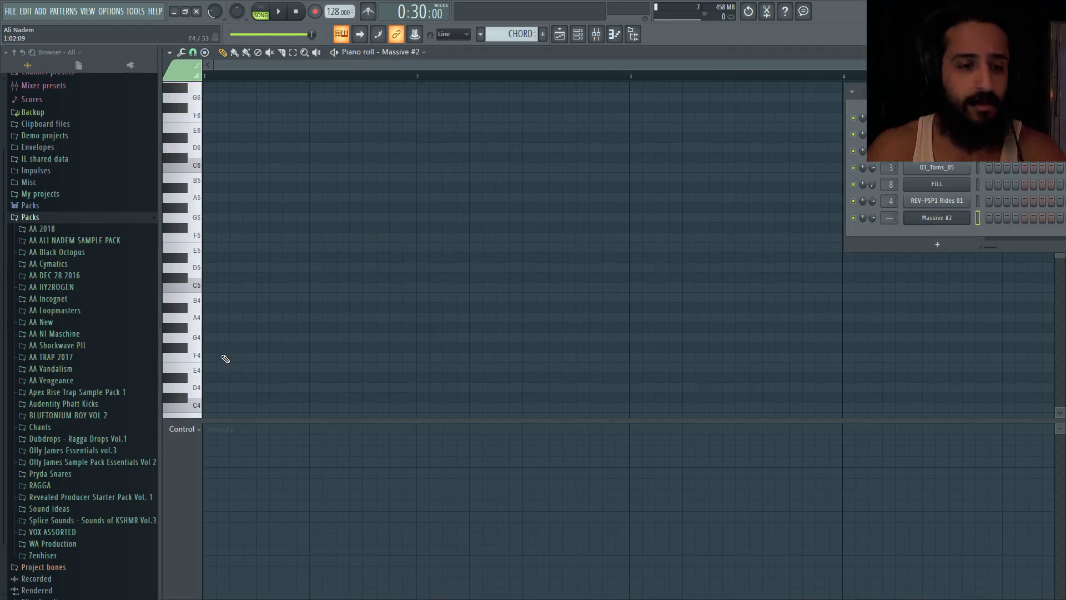
Draw one-bar F4 and C5 notes in bar 1 and start playing the pattern.
left_click(222, 357)
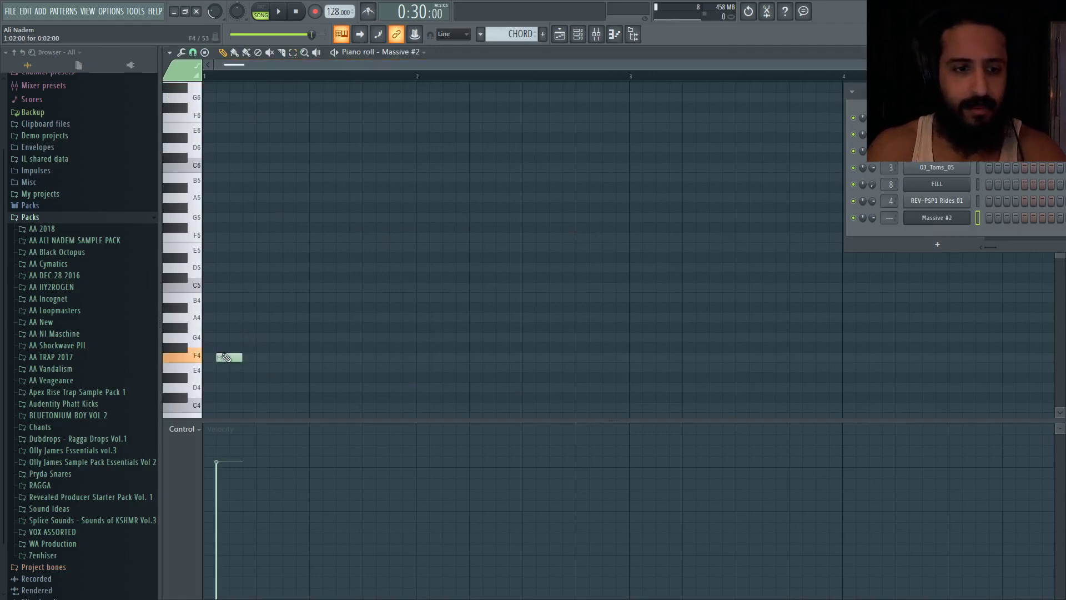
left_click(258, 357)
left_click_drag(254, 361, 420, 371)
right_click(294, 358)
left_click_drag(223, 263, 168, 285)
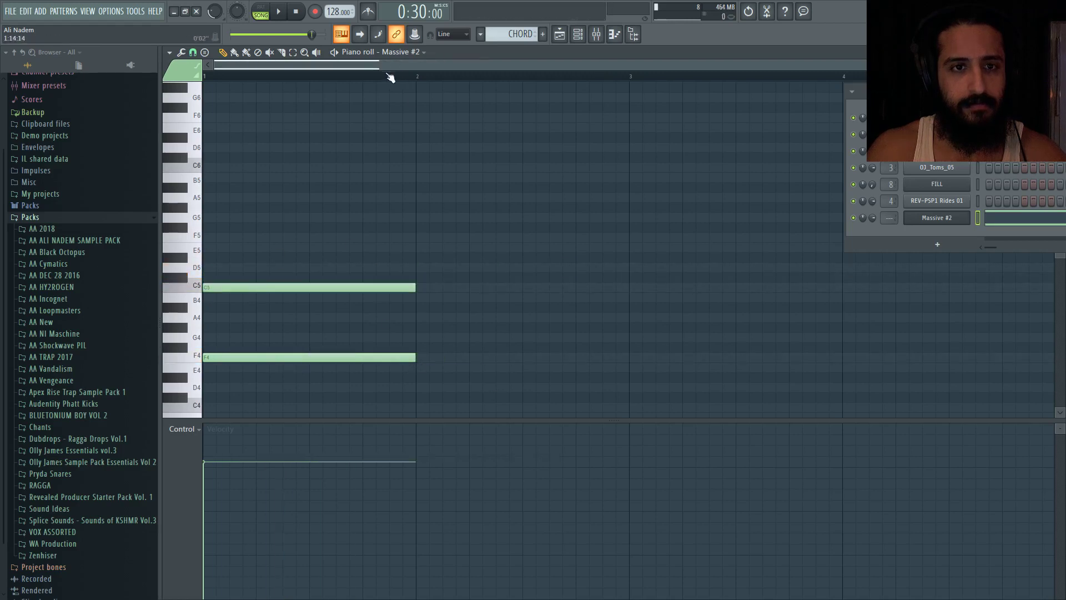
left_click(333, 52)
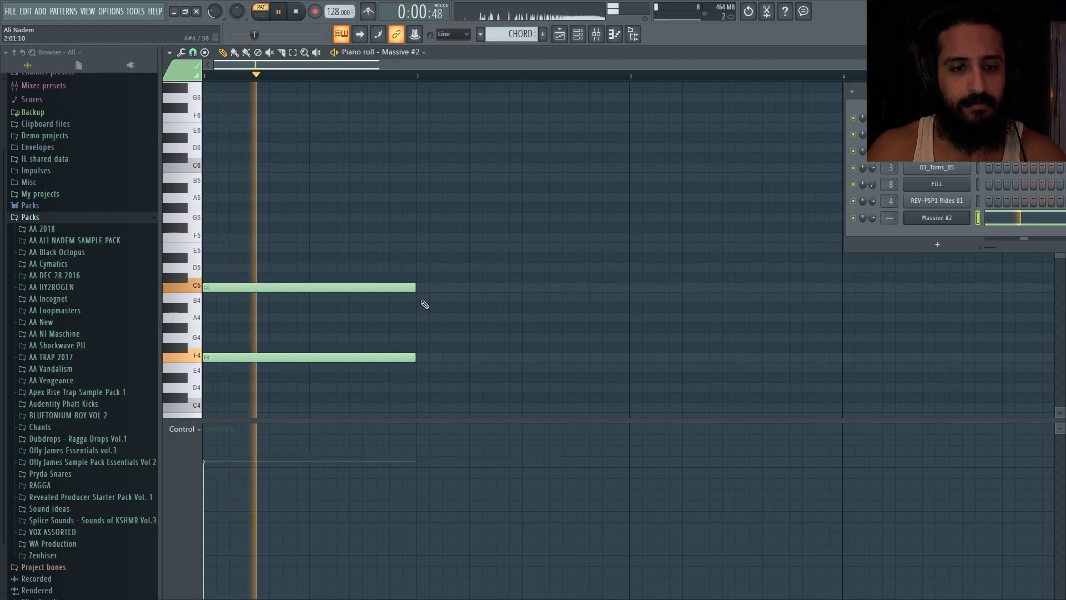
Add one-bar root notes: C#4 in bar 2, D#4 in bar 3 and A#4 in bar 4.
left_click(421, 397)
scroll(478, 369, "down", 1)
left_click(633, 346)
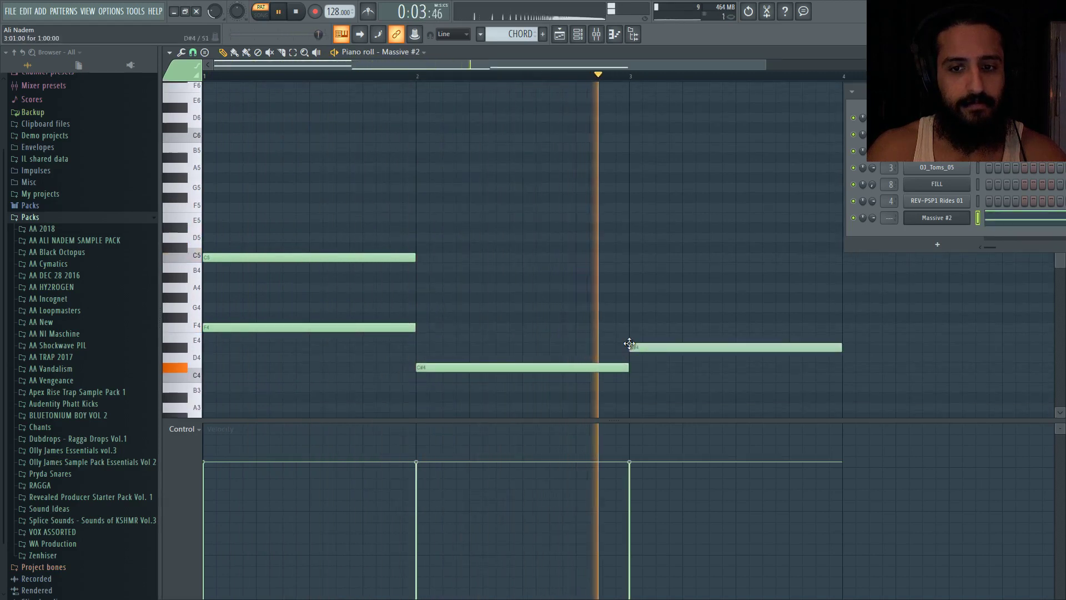
scroll(655, 333, "down", 1)
left_click(721, 298)
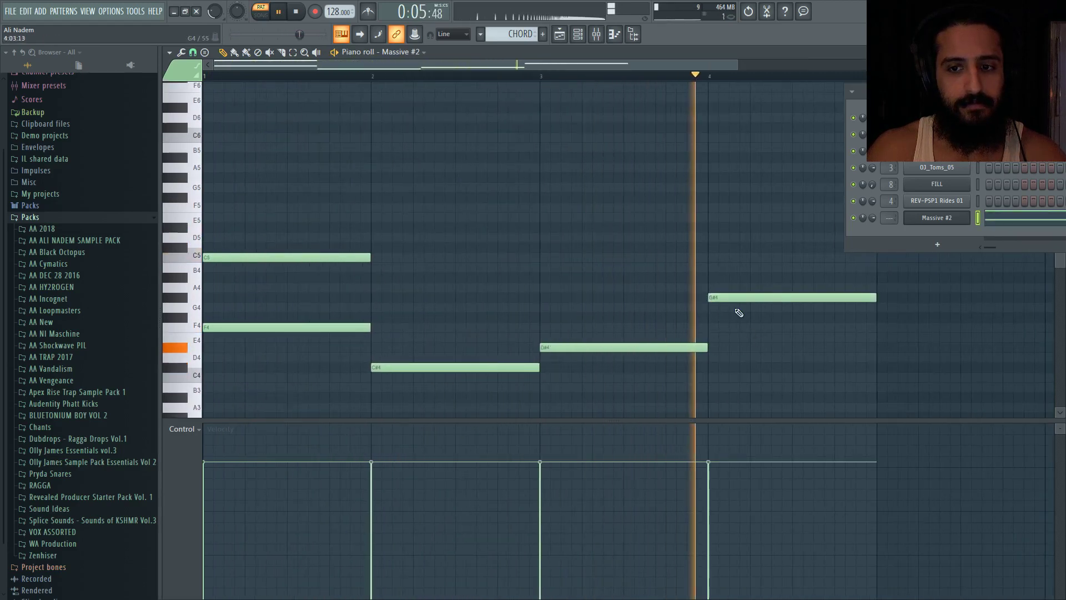
key("space")
left_click_drag(733, 298, 730, 277)
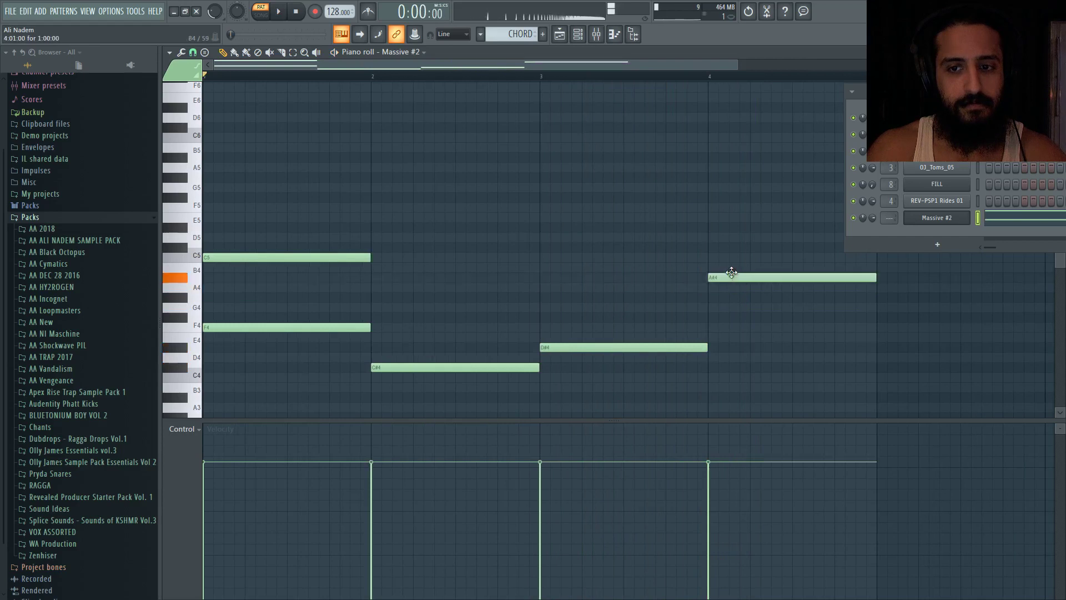
Delete the C5 note in bar 1, leaving only root notes, and hide the channel rack.
right_click(352, 257)
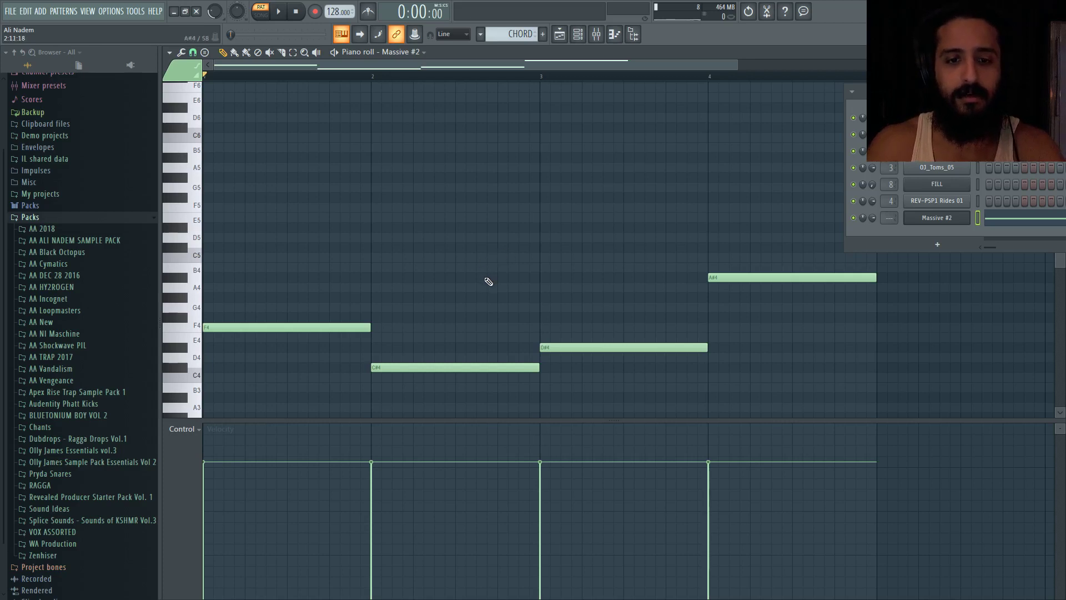
left_click(371, 76)
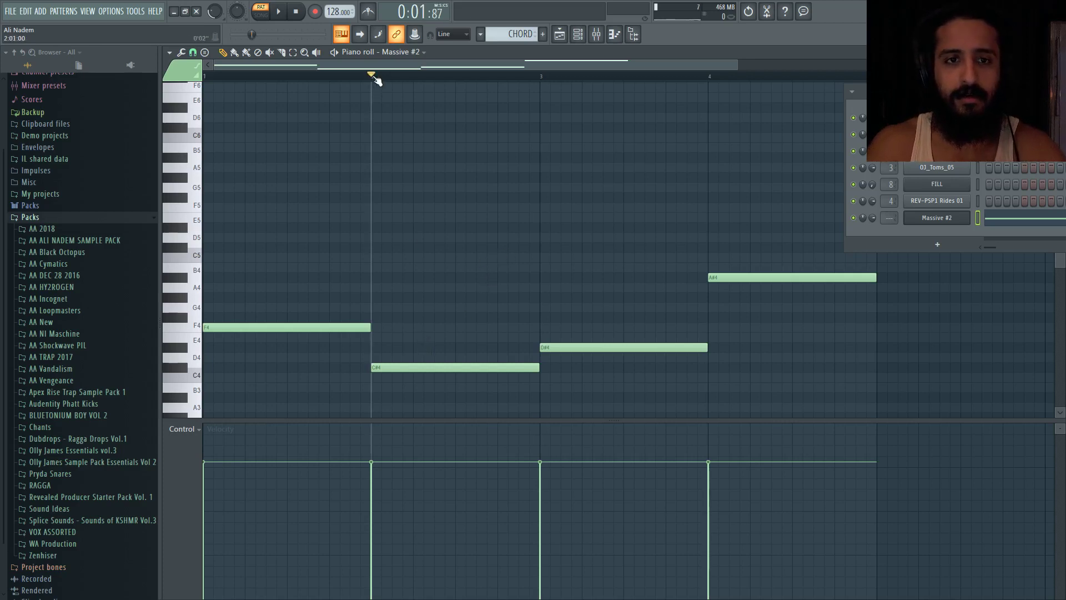
left_click(542, 76)
key("space")
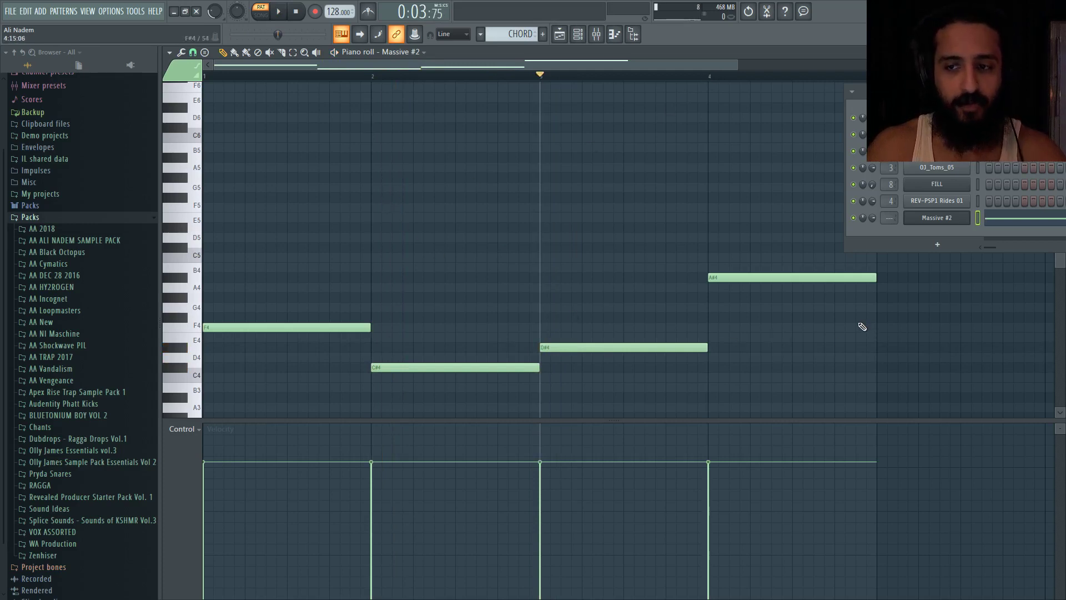
left_click(577, 34)
scroll(578, 194, "down", 4)
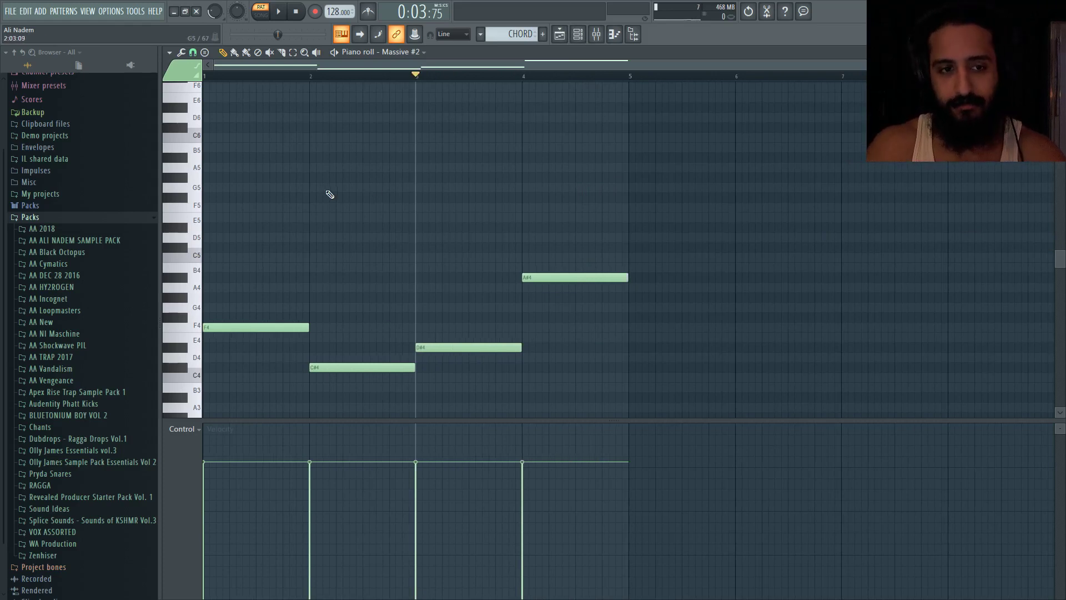
left_click(296, 12)
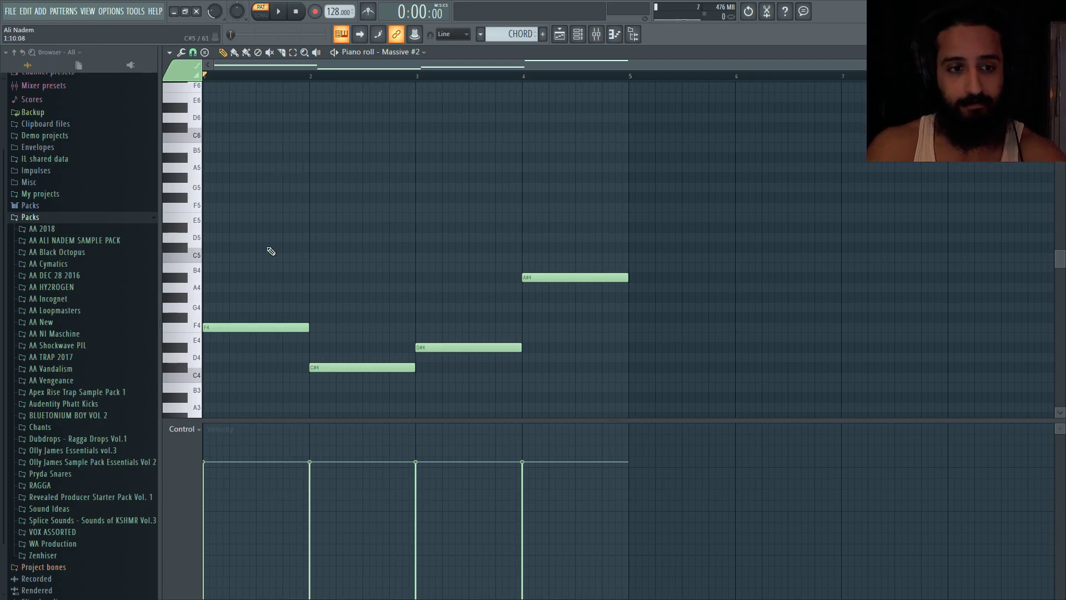
Stack a one-bar fifth on each root note: C5, G#4, A#4 and F5 in bars 1 to 4.
left_click_drag(246, 229, 155, 267)
key("space")
left_click(309, 285)
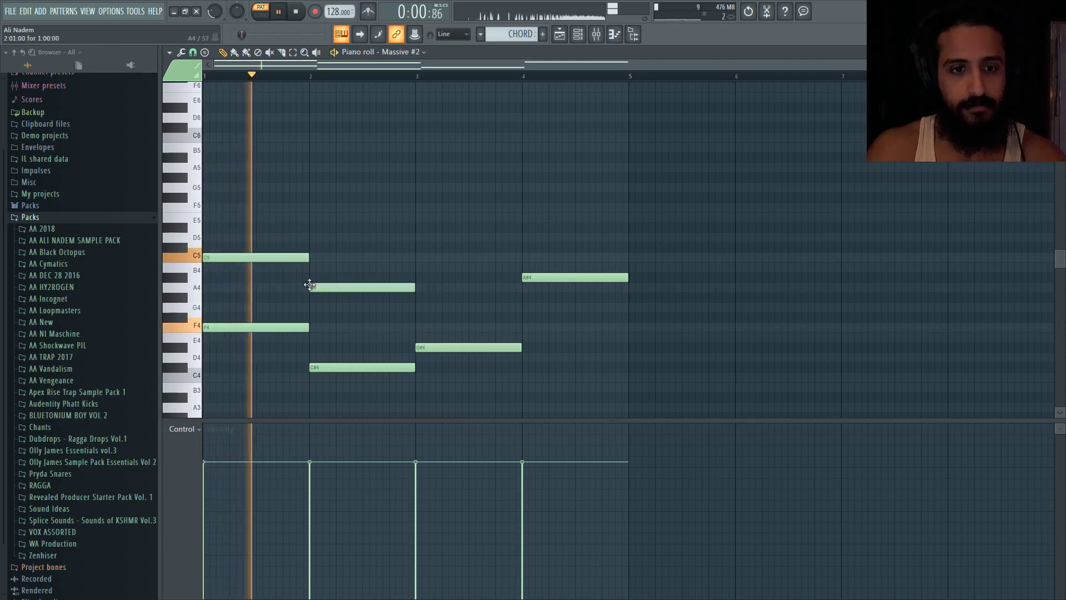
scroll(310, 285, "up", 2)
left_click_drag(345, 285, 345, 297)
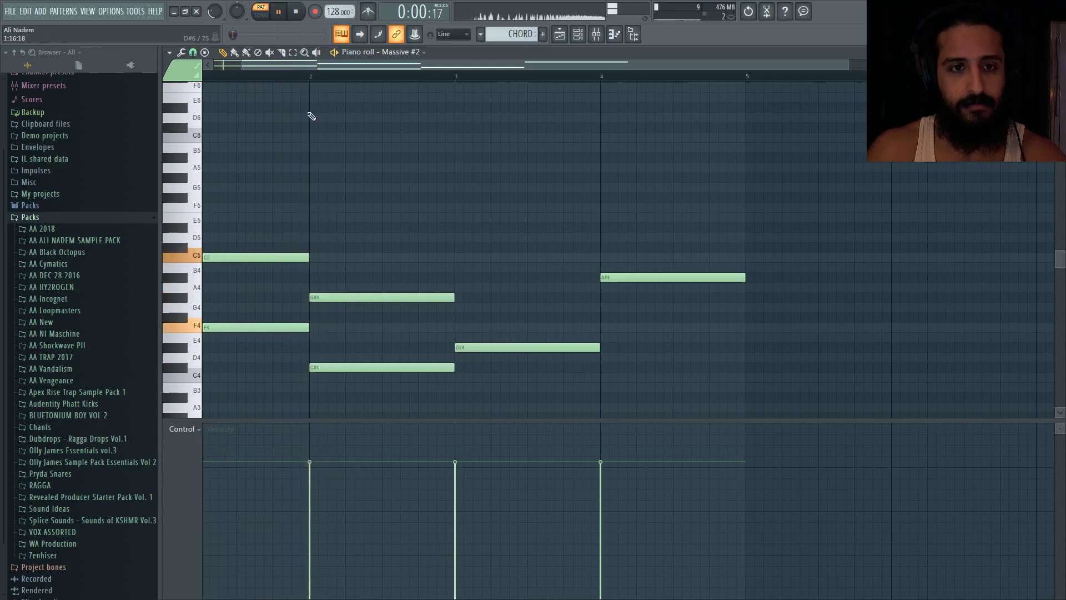
left_click(465, 277)
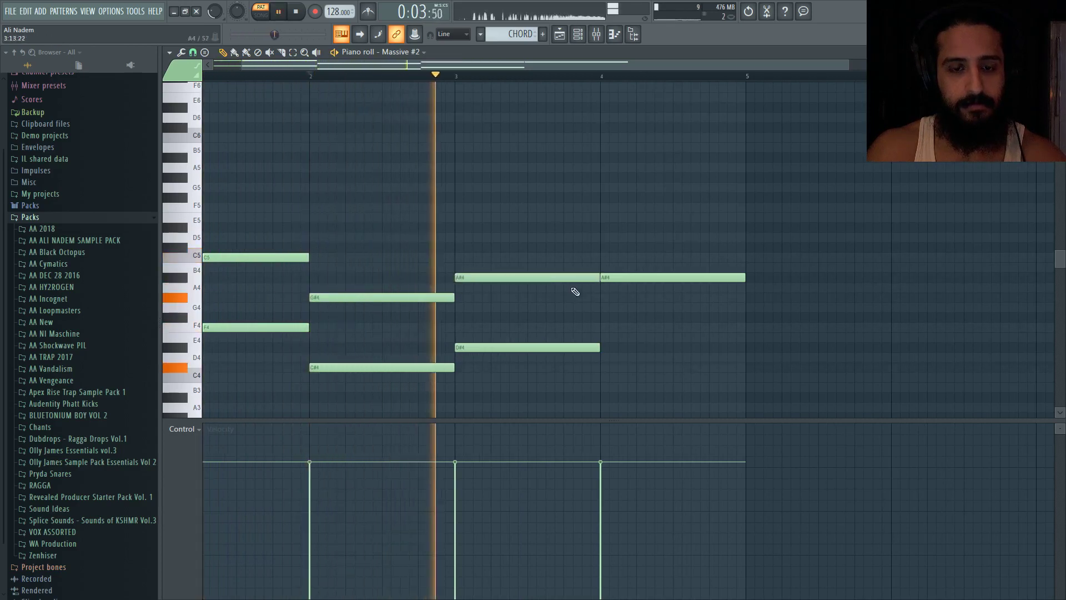
left_click(610, 208)
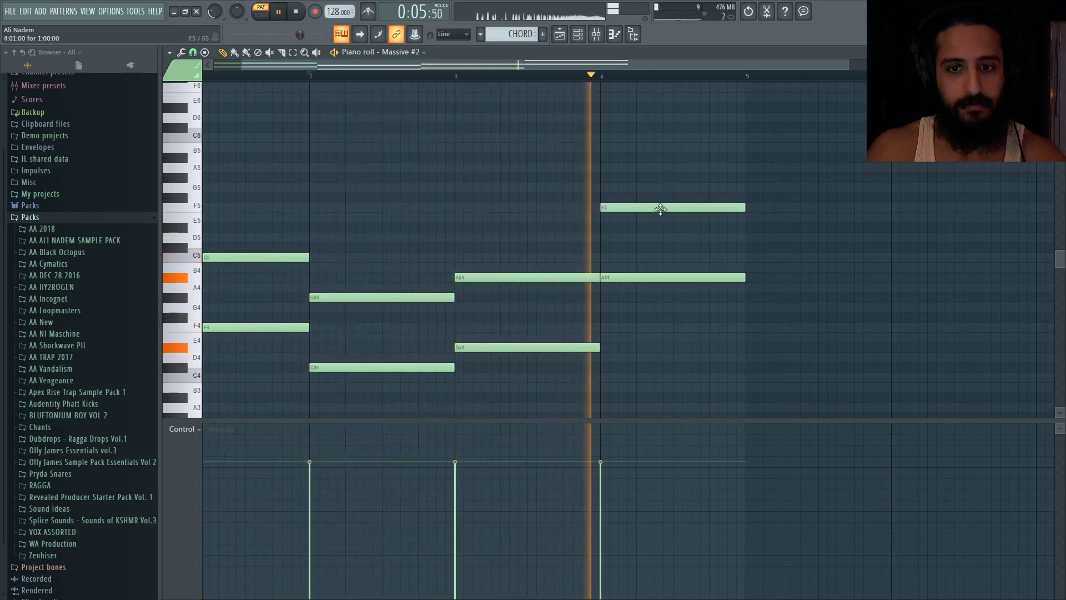
scroll(669, 240, "down", 2)
key("space")
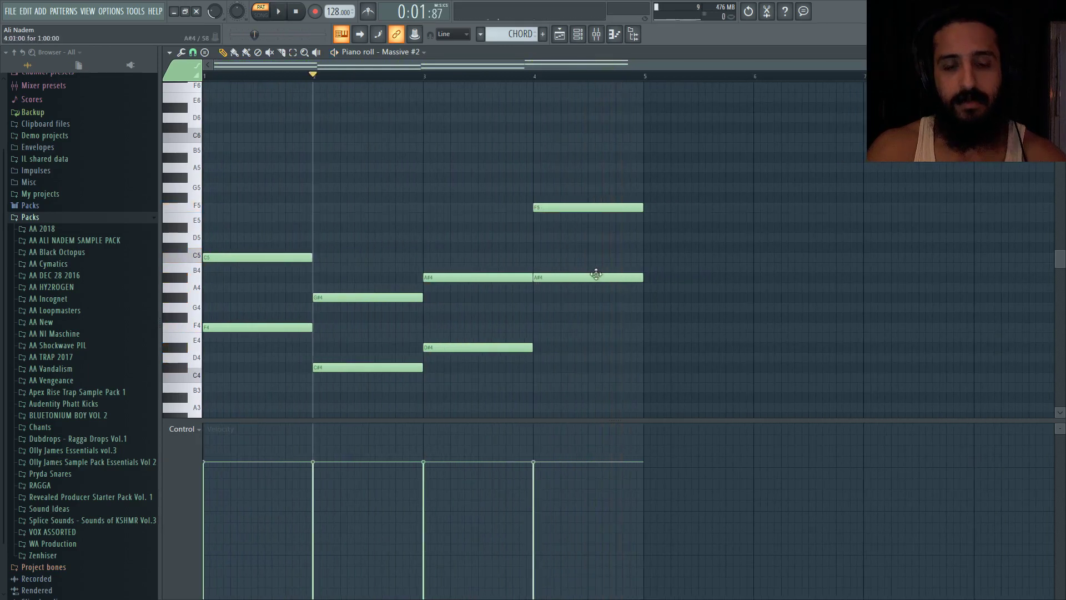
Duplicate all notes of the four-bar progression into bars 5 to 8.
mouse_move(272, 78)
left_mouse_down()
mouse_move(203, 79)
mouse_move(471, 97)
mouse_move(239, 99)
mouse_move(552, 131)
mouse_move(543, 135)
left_mouse_up()
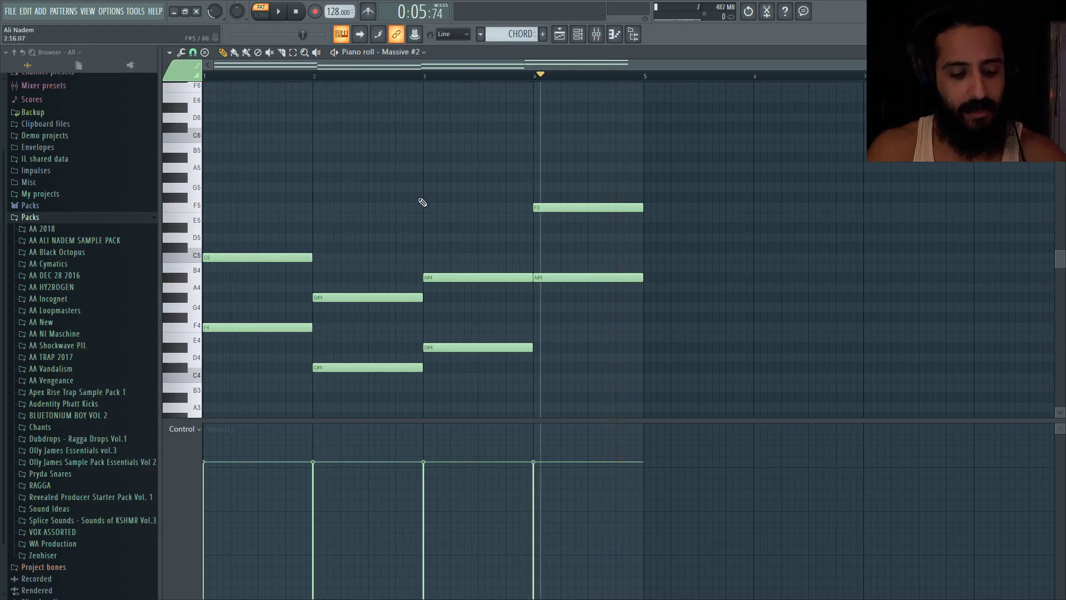
key("ctrl+a")
left_click_drag(319, 295, 326, 295)
left_click_drag(282, 258, 719, 262)
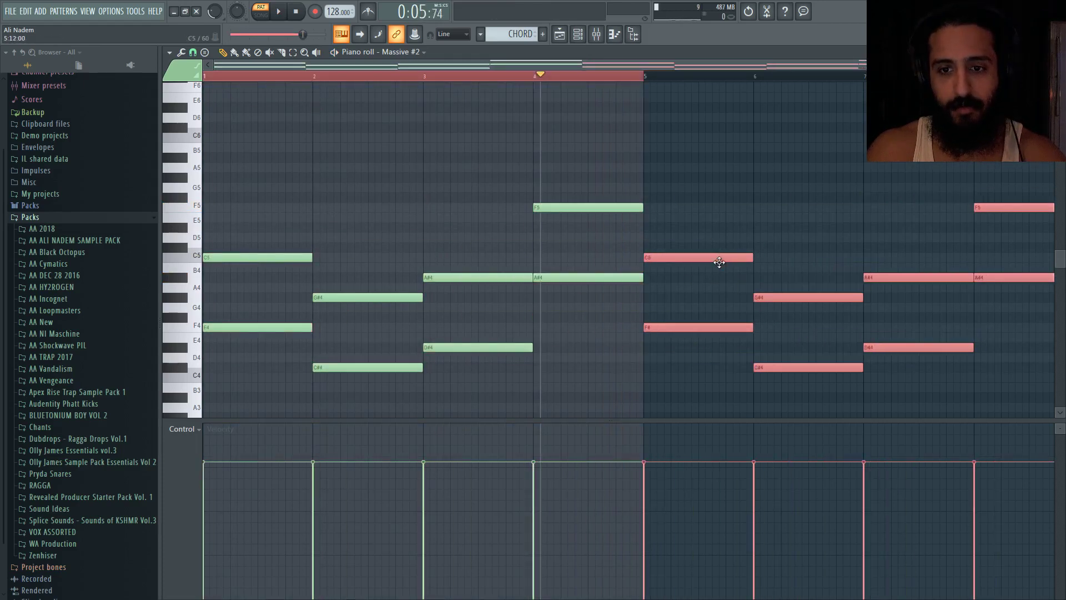
left_click(585, 77)
Try replacing the F4 root note in bar 5 with a C#4 note.
left_click(650, 368)
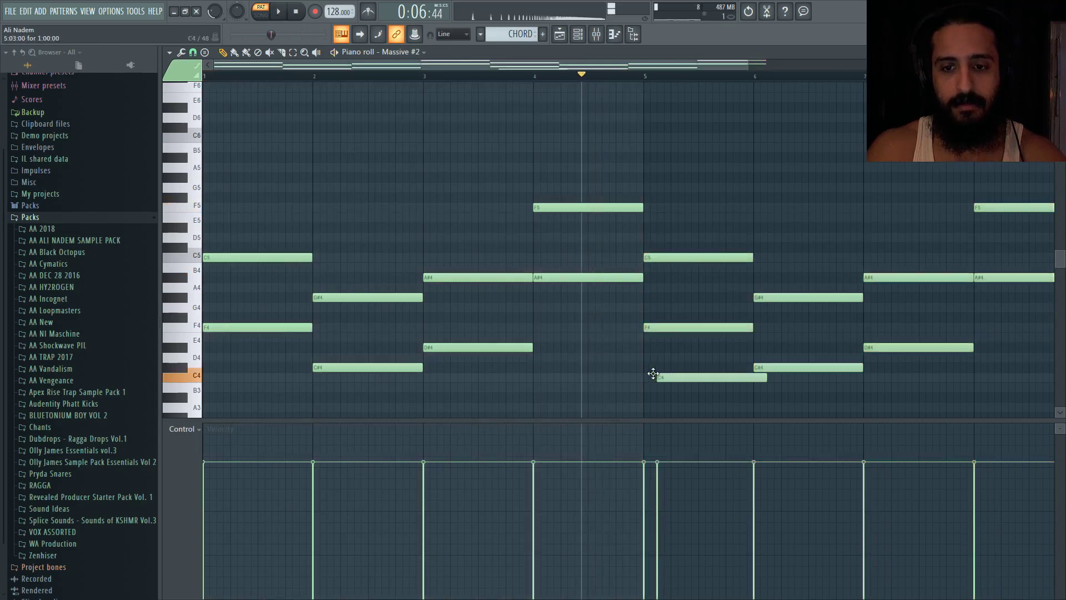
right_click(668, 328)
right_click(672, 367)
key("ctrl+z")
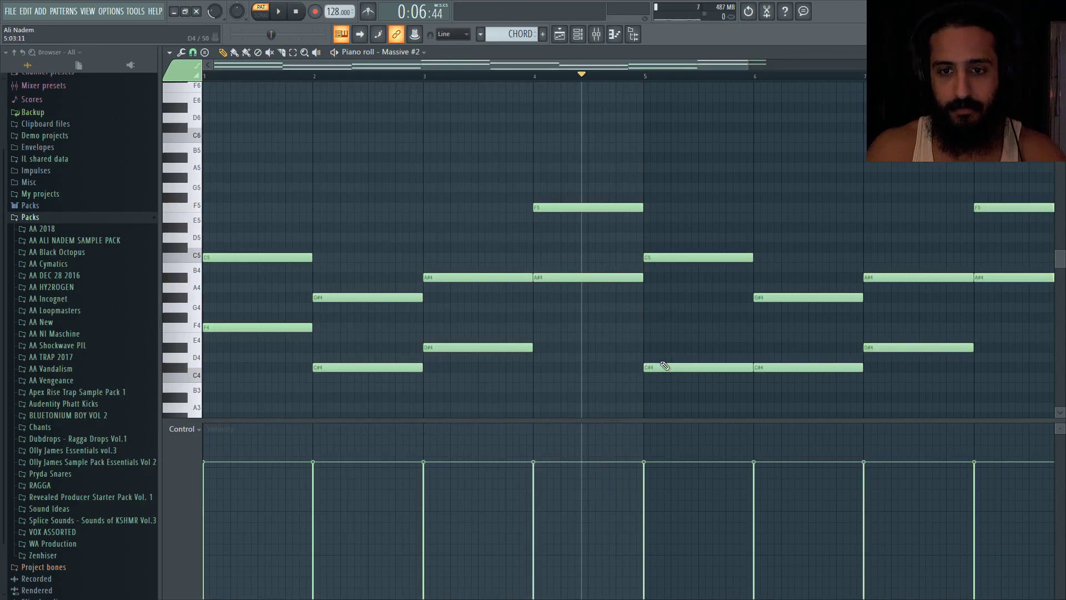
key("ctrl+alt+z")
right_click(670, 367)
Play back the eight-bar progression and examine its second half.
key("space")
scroll(633, 281, "down", 2)
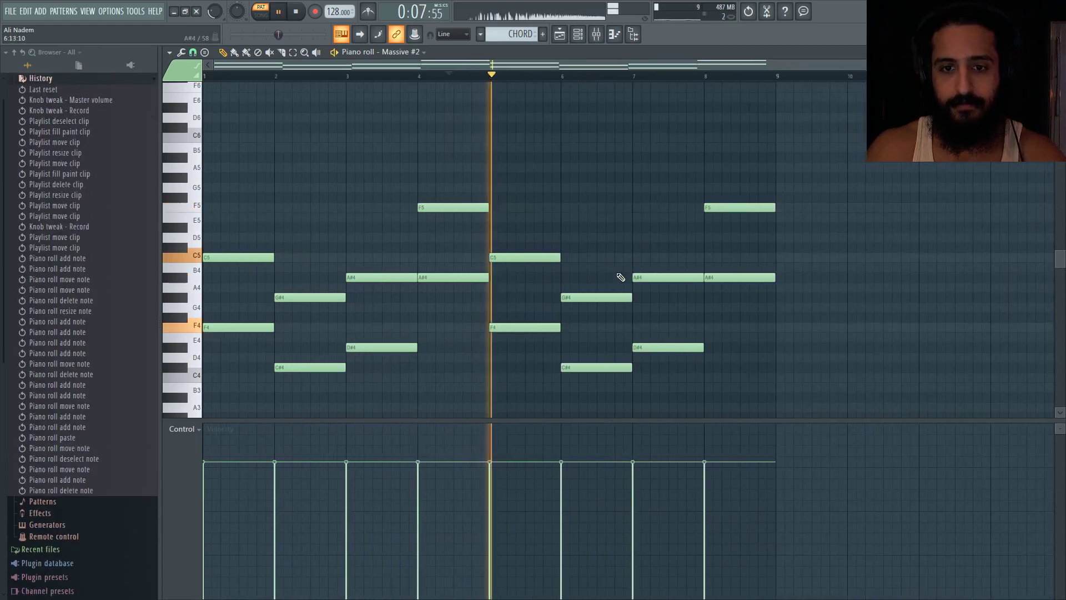
scroll(726, 291, "up", 2)
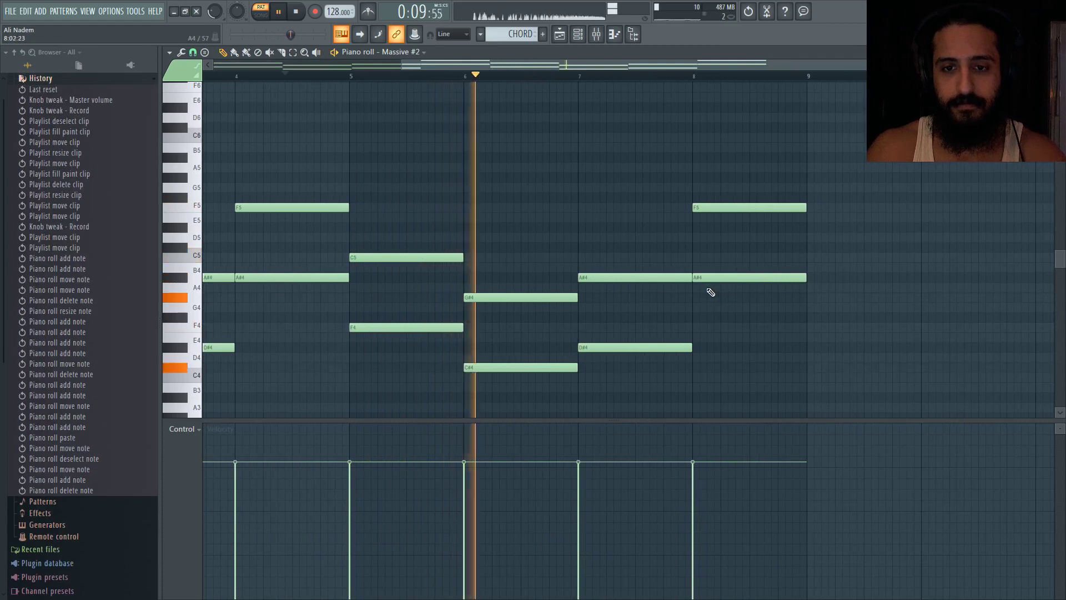
scroll(737, 245, "down", 2)
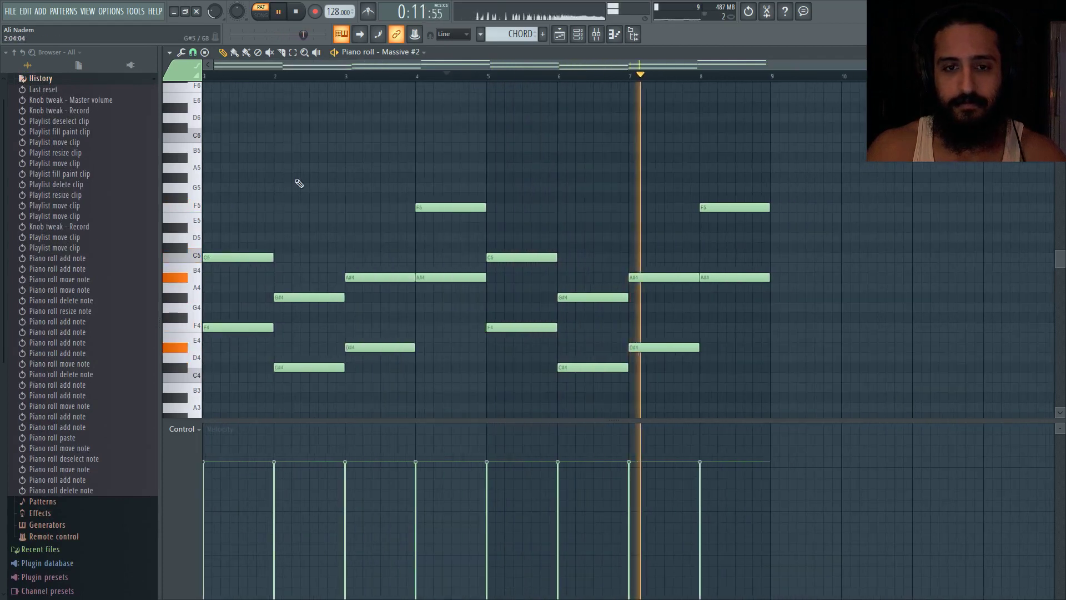
Draw a one-bar G#5 note as the top voice of the bar 1 chord and play it from the start.
left_click(206, 75)
key("space")
mouse_move(221, 186)
left_mouse_down()
mouse_move(182, 209)
mouse_move(183, 182)
mouse_move(178, 191)
mouse_move(216, 174)
left_mouse_up()
key("space")
key("space")
key("space")
key("space")
key("space")
key("space")
Add a one-bar F5 note as the top voice of the bar 2 chord and preview it.
scroll(245, 198, "up", 2)
left_click(333, 222)
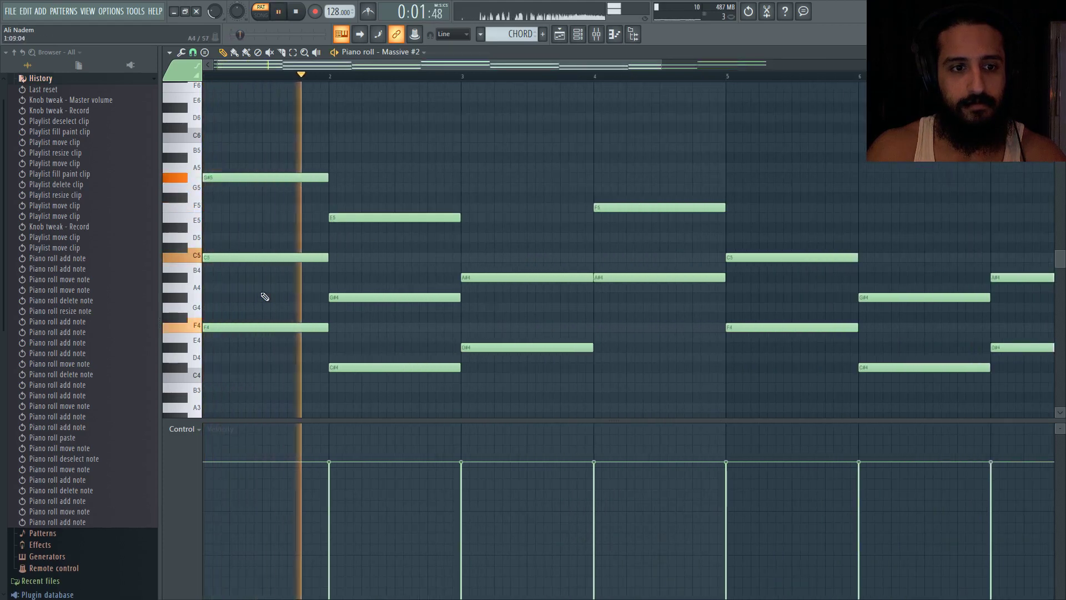
left_click_drag(369, 222, 367, 201)
key("space")
key("space")
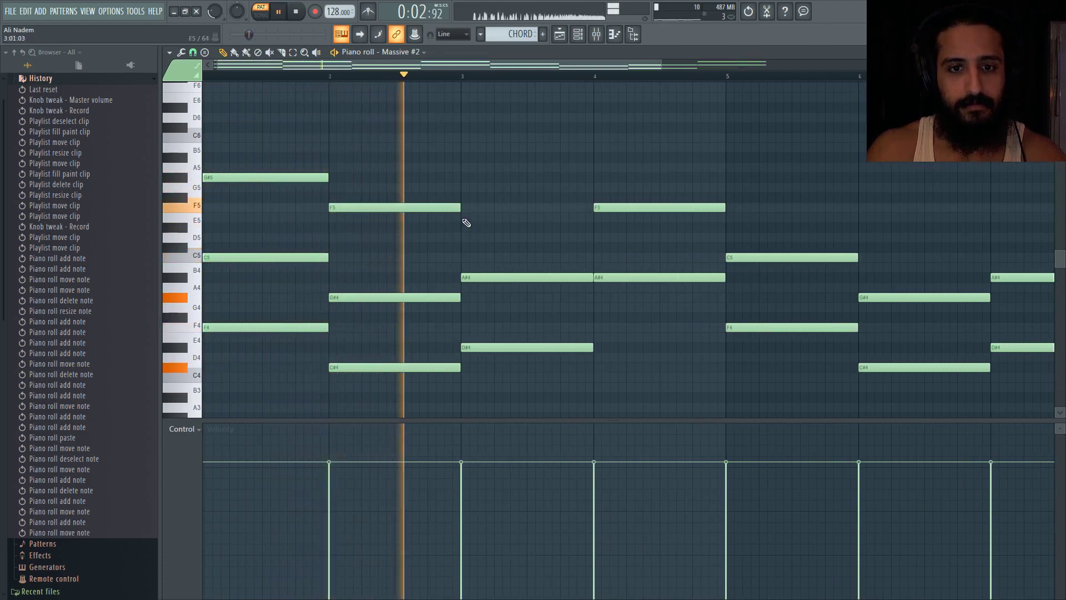
Add one-bar top notes G5 in bar 3 and A#5 in bar 4, and replay the progression from the start.
left_click(461, 179)
left_click_drag(461, 181, 459, 190)
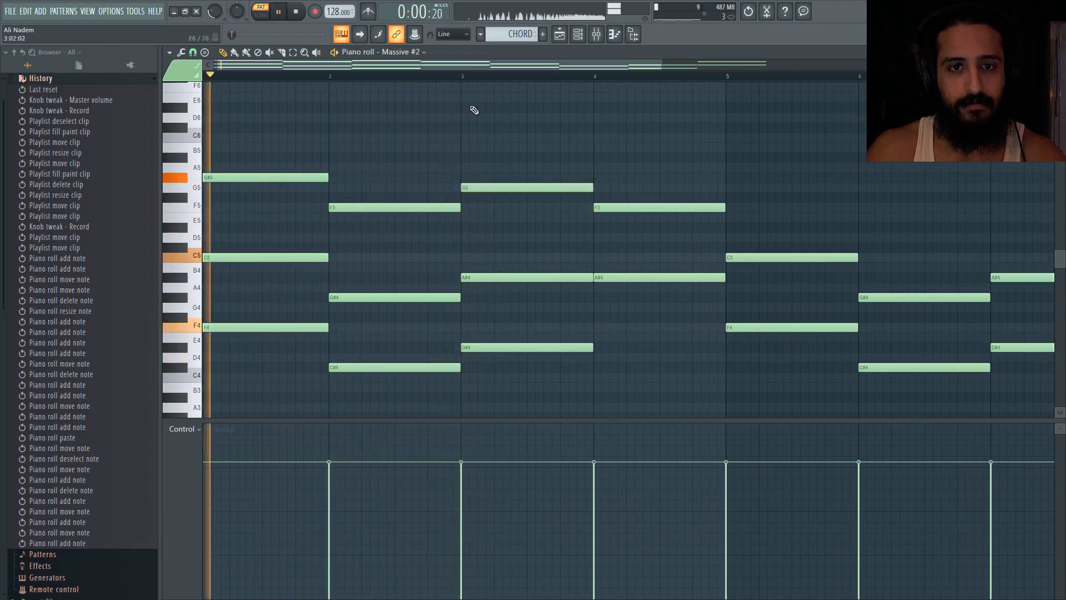
left_click(595, 149)
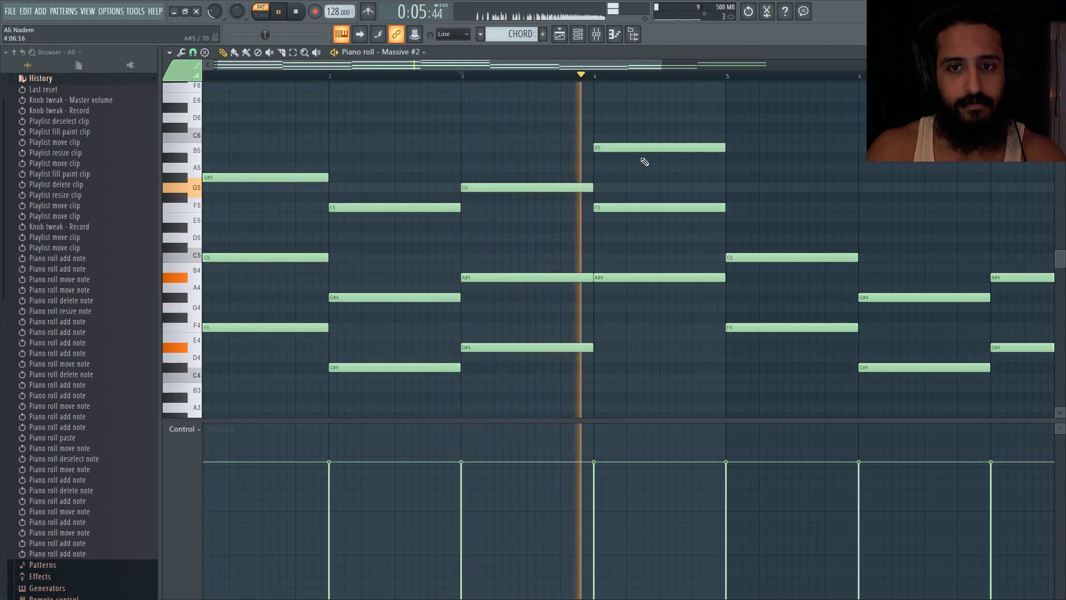
left_click_drag(631, 148, 631, 160)
scroll(631, 160, "down", 2)
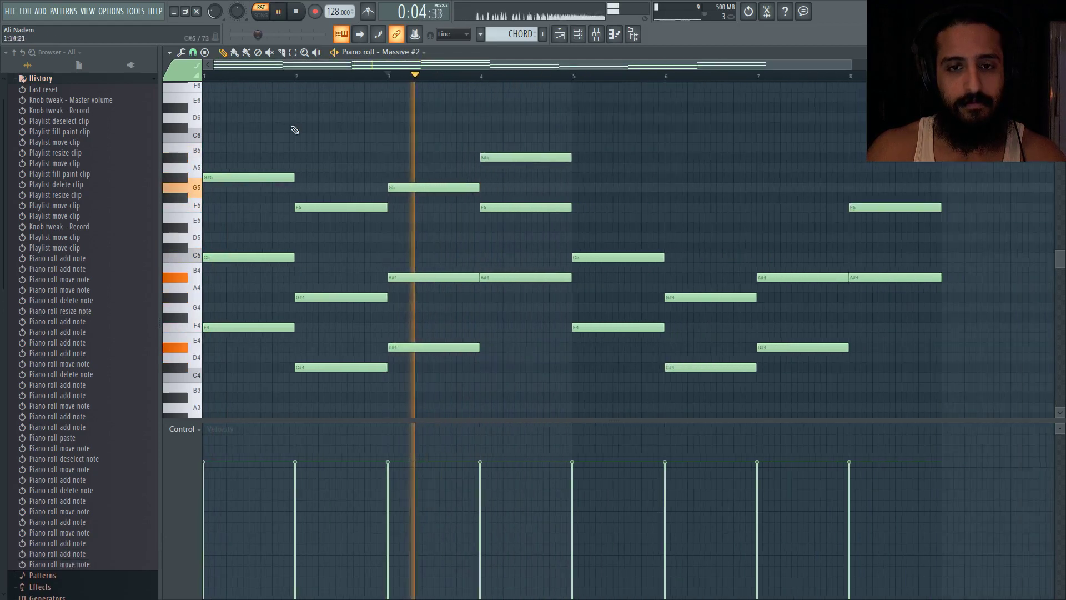
left_click(214, 77)
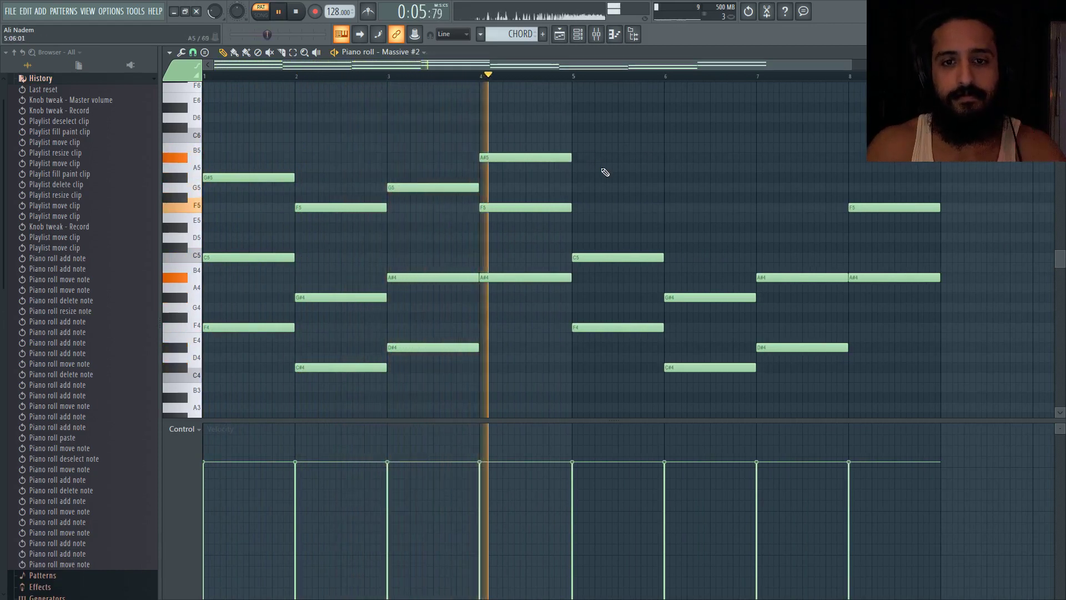
Replace the A#5 top note in bar 4 with a one-bar C#6 note and replay the progression from the start.
key("space")
key("space")
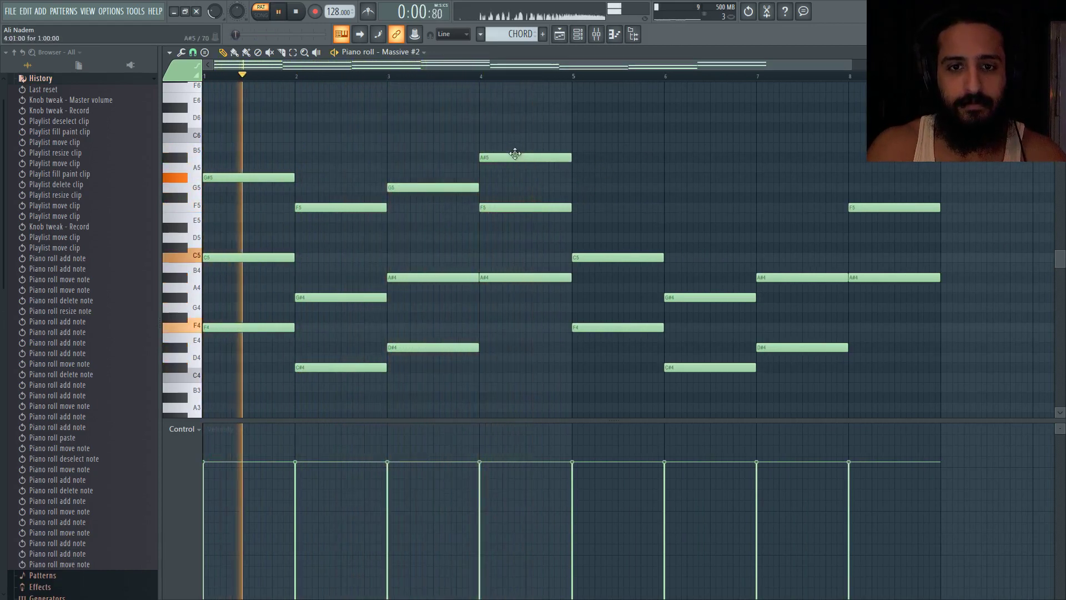
key("space")
right_click(514, 156)
left_click(503, 280)
left_click_drag(475, 238, 481, 247)
right_click(489, 248)
left_click_drag(489, 154, 478, 116)
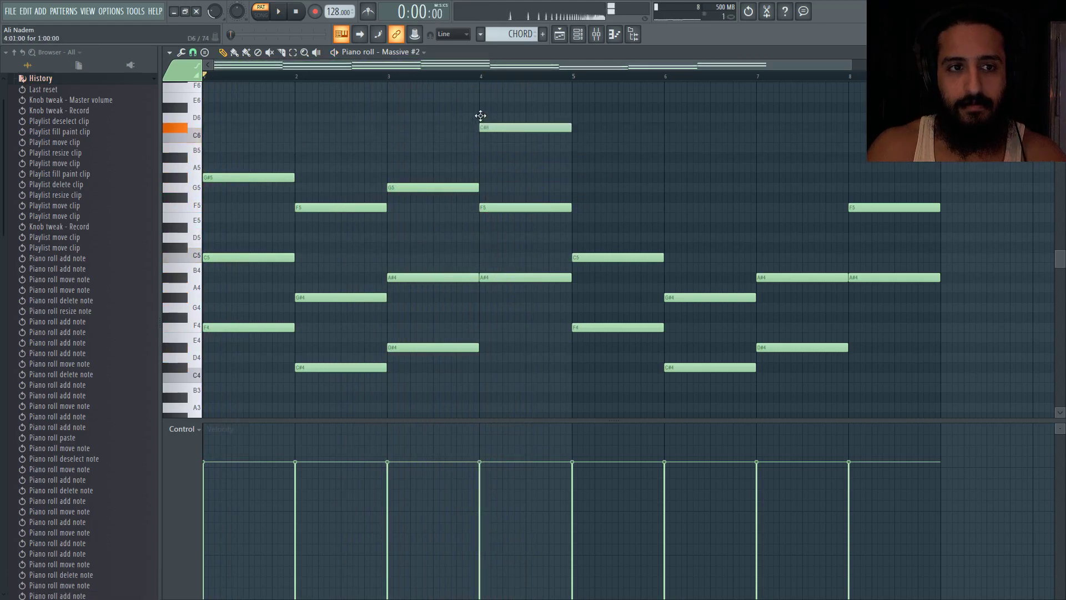
key("space")
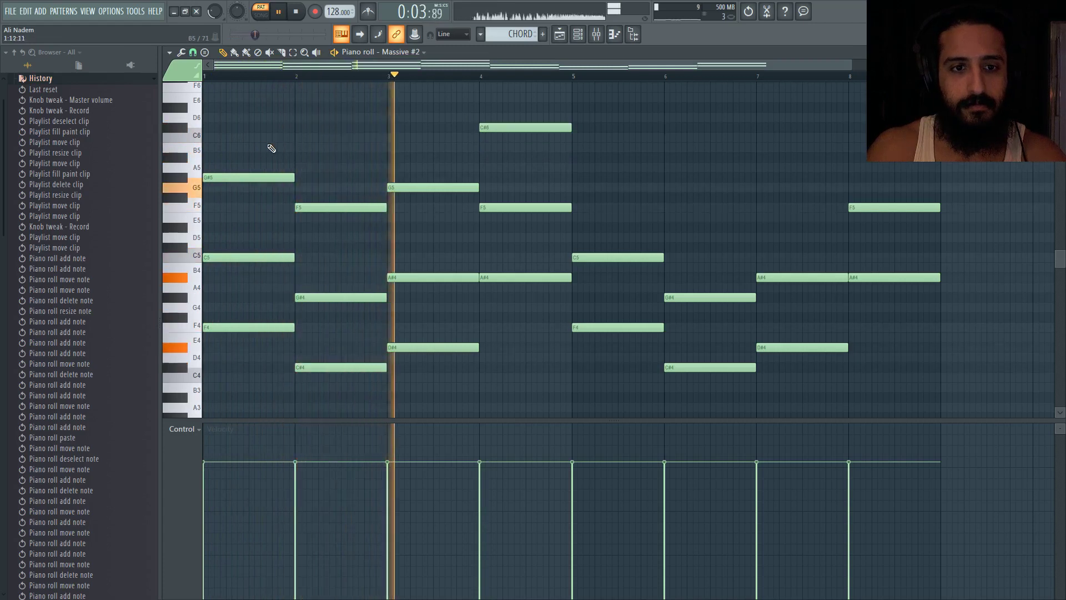
Shorten the bar 4 C#6 note to half a bar and fill the second half with a C6 note.
scroll(655, 193, "up", 1)
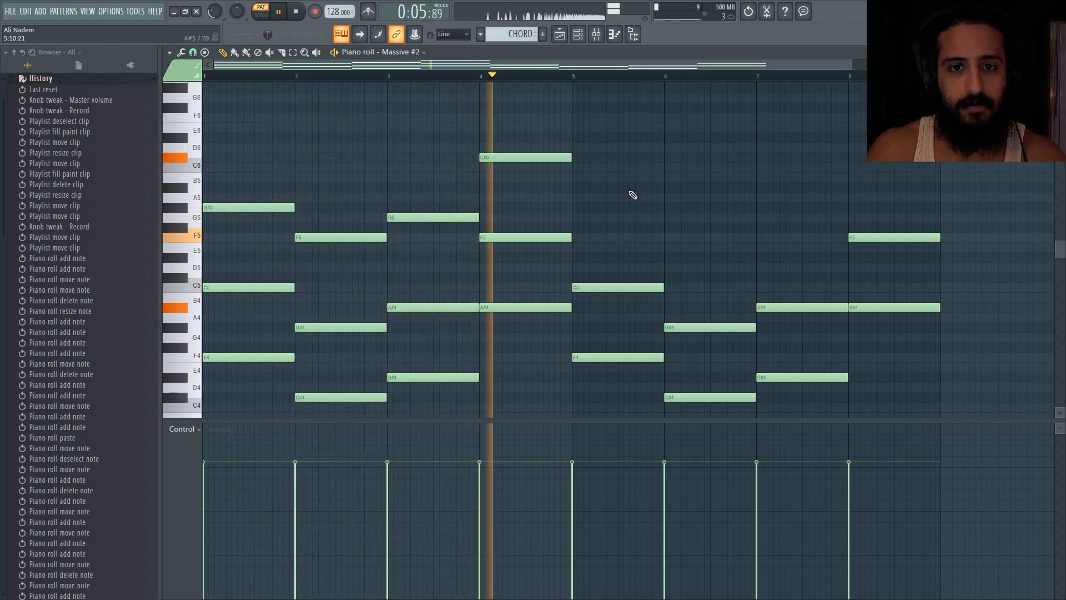
scroll(546, 156, "up", 1)
left_click(470, 75)
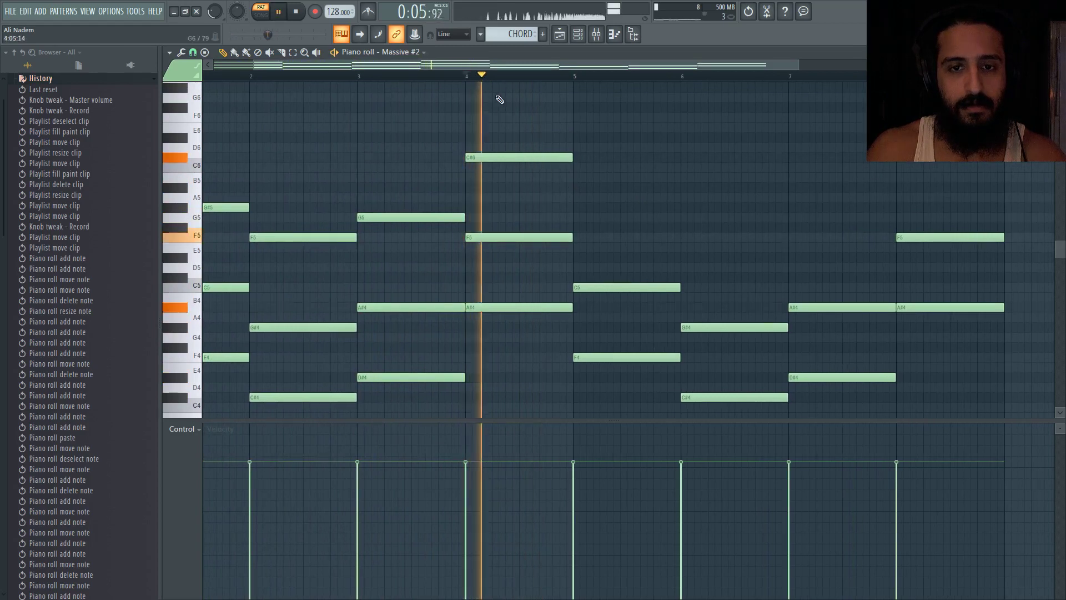
left_click_drag(570, 157, 521, 158)
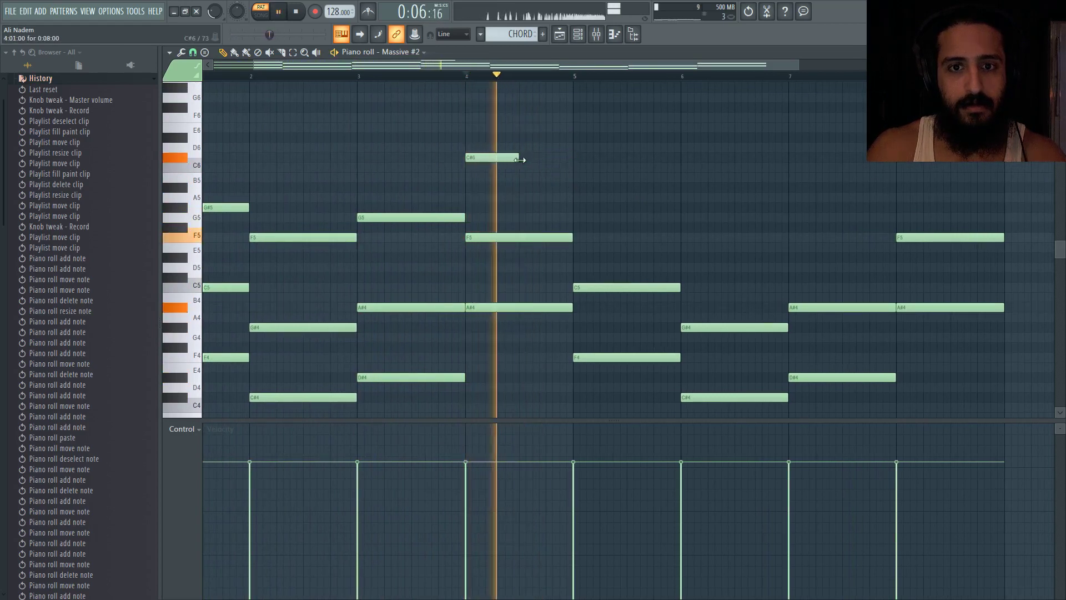
left_click(526, 167)
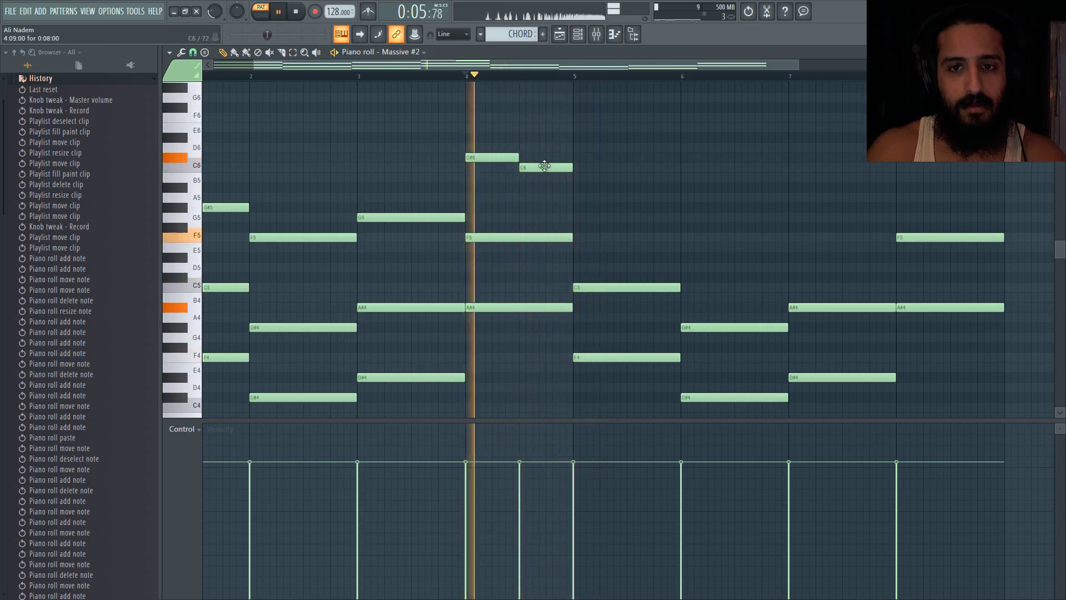
Draw a one-bar G#5 note as the top voice of the bar 5 chord and replay from the start.
scroll(325, 193, "down", 1)
scroll(325, 194, "down", 1)
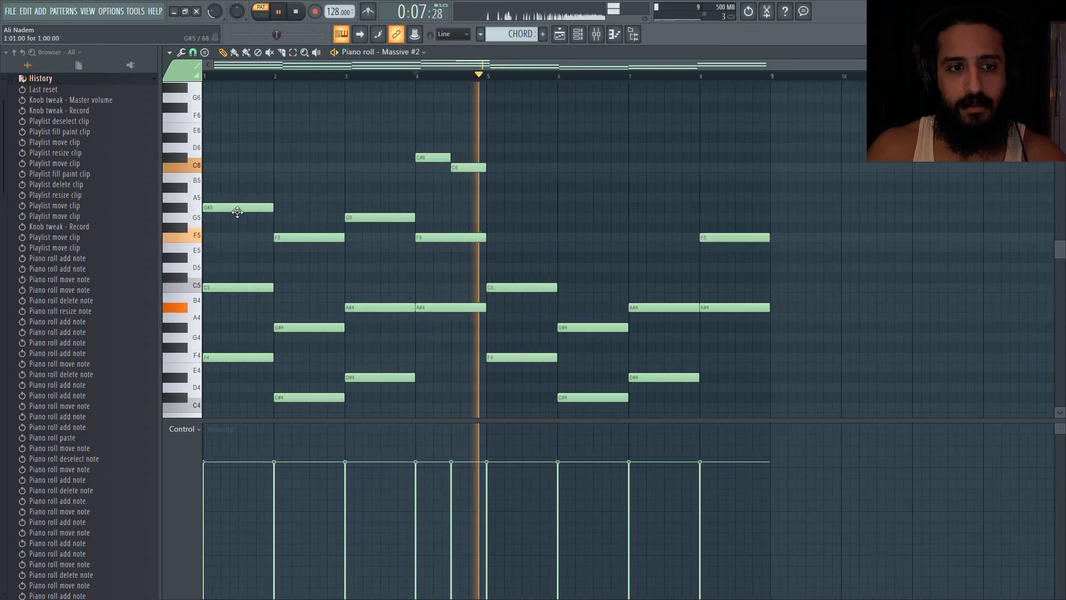
left_click(495, 207)
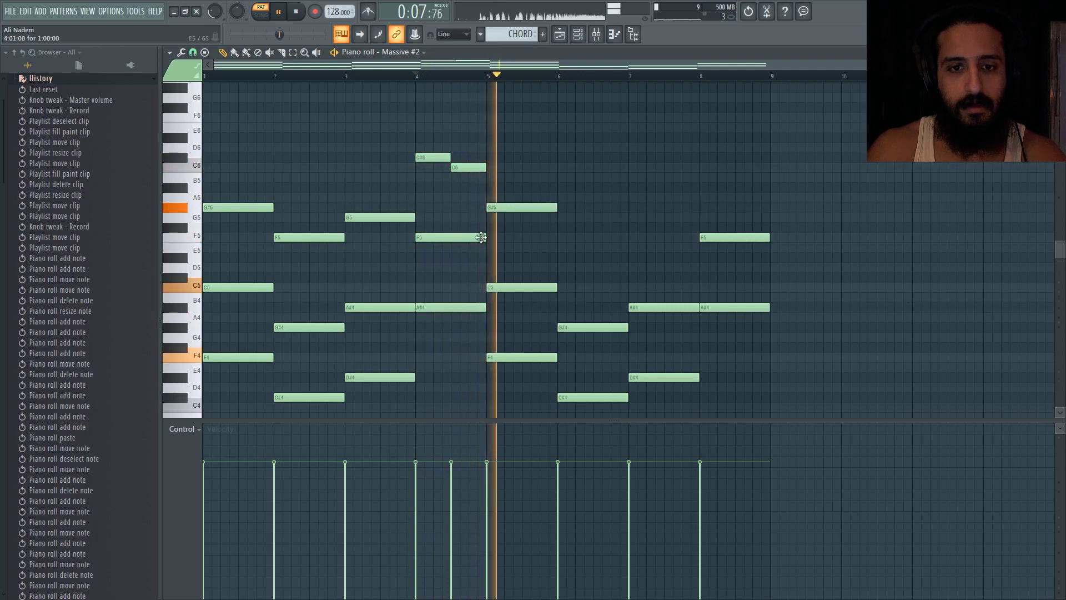
left_click(206, 76)
scroll(226, 131, "up", 3)
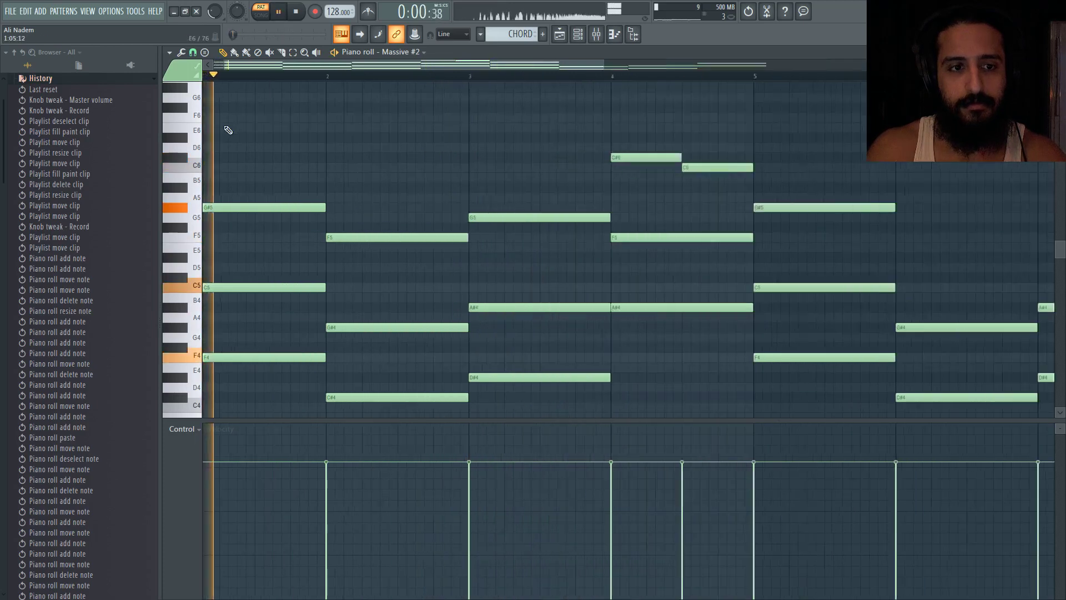
key("space")
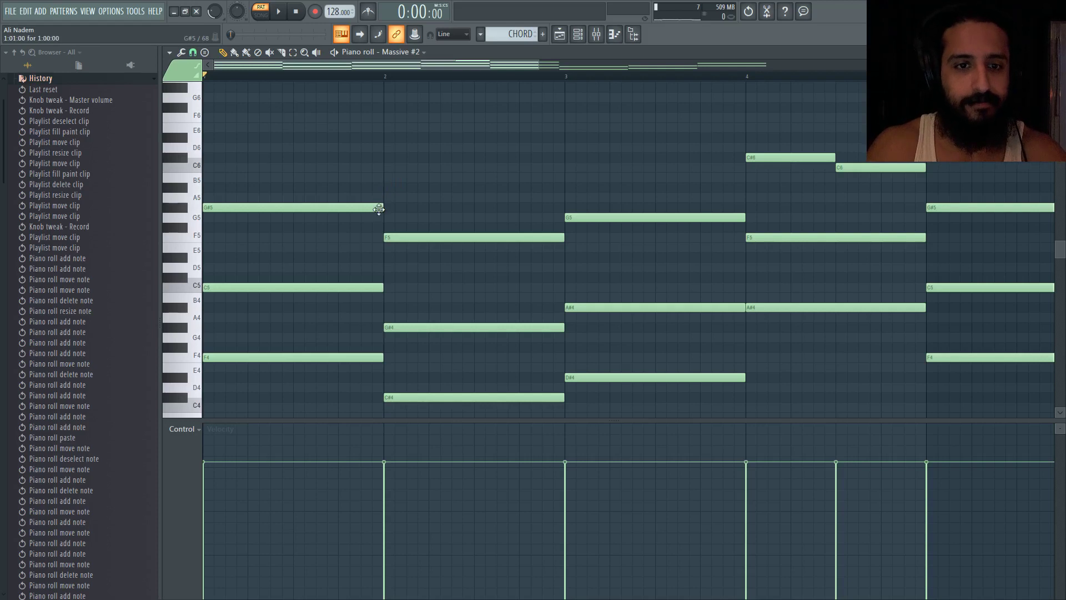
Try the bar 1 chord at three steps long with a repeat at step 5, preview it, and delete the repeat.
mouse_move(379, 208)
left_mouse_down()
mouse_move(261, 209)
mouse_move(373, 211)
left_mouse_up()
left_click_drag(386, 83, 227, 178)
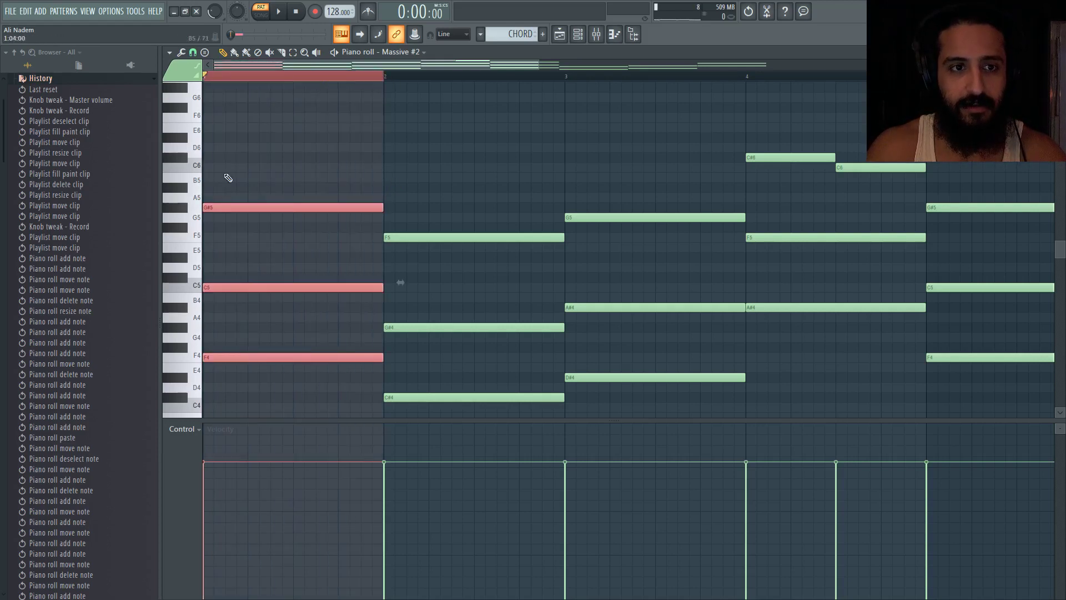
left_click_drag(383, 211, 257, 210)
key("space")
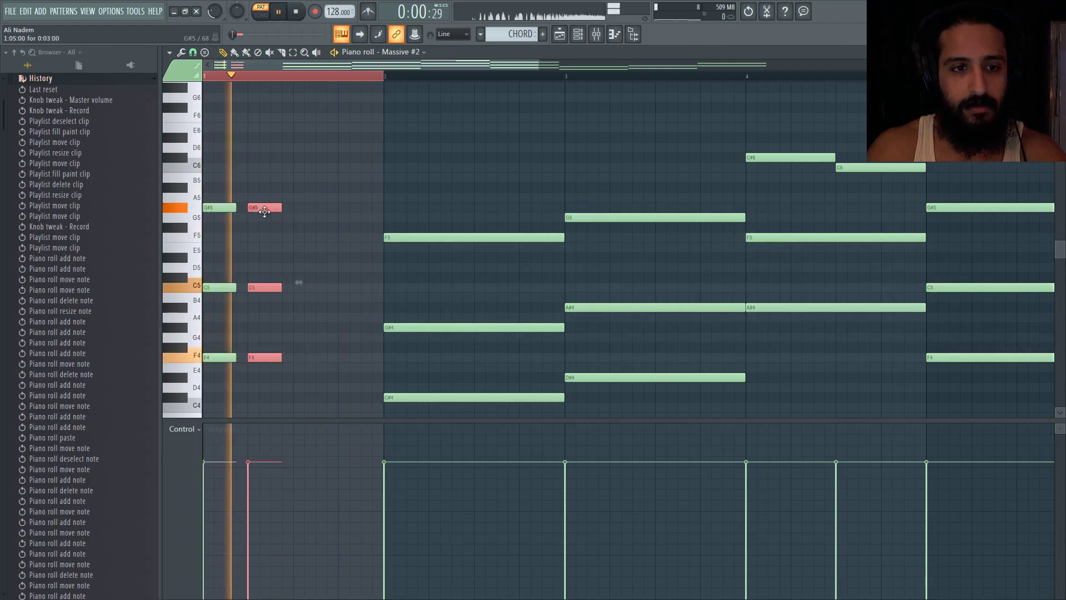
key("space")
key("space")
key("space")
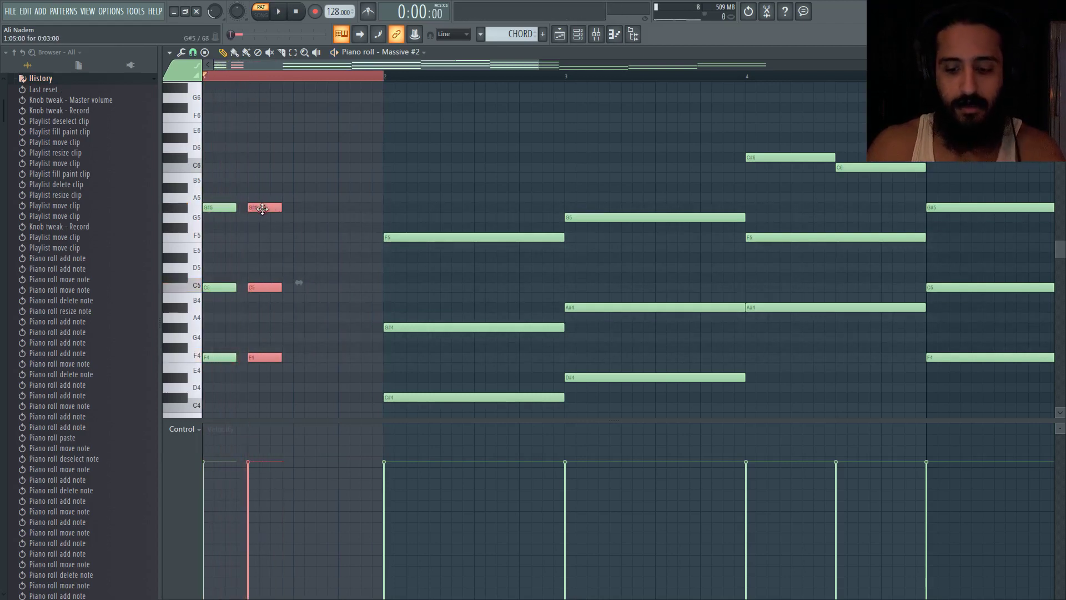
key("Delete")
Shorten the bar 1 chord to two steps, repeat it at step 4, and preview the rhythm.
left_click_drag(206, 77, 242, 110, "ctrl")
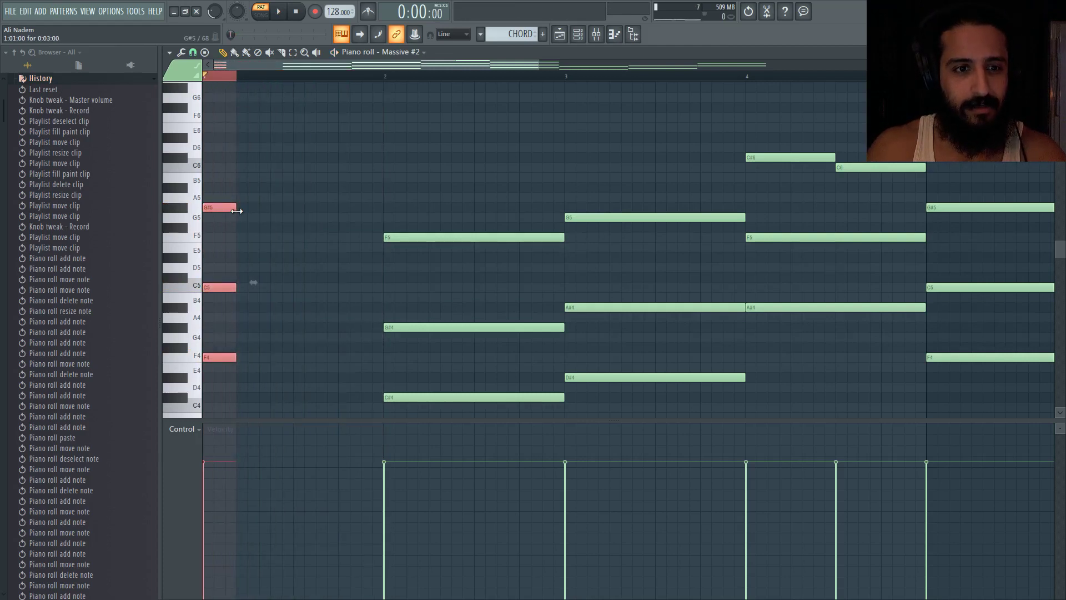
key("ctrl+b")
key("space")
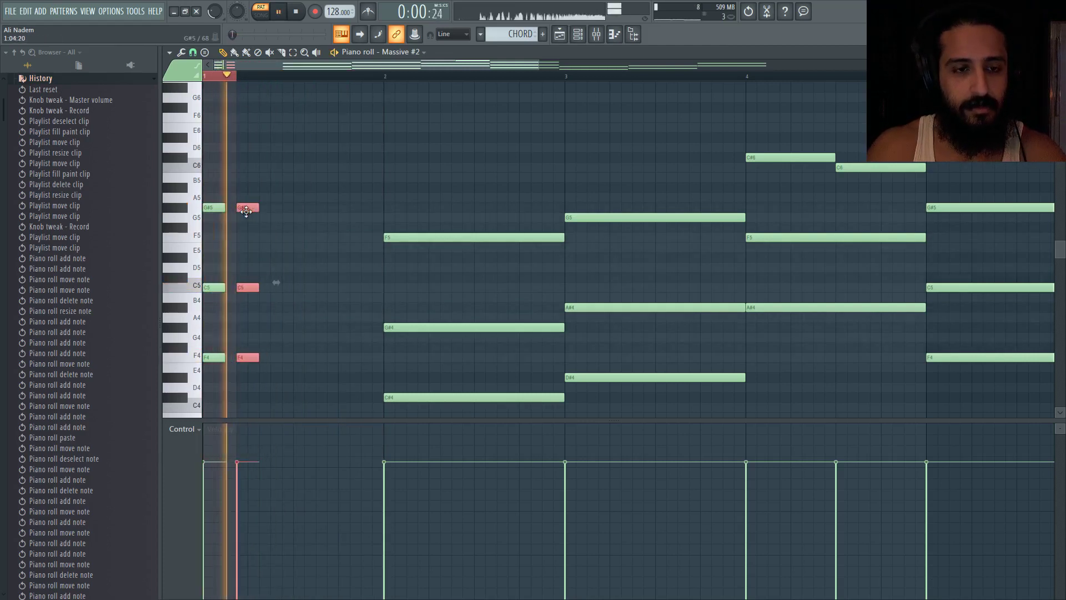
key("space")
left_click(207, 78, "ctrl")
key("space")
key("space")
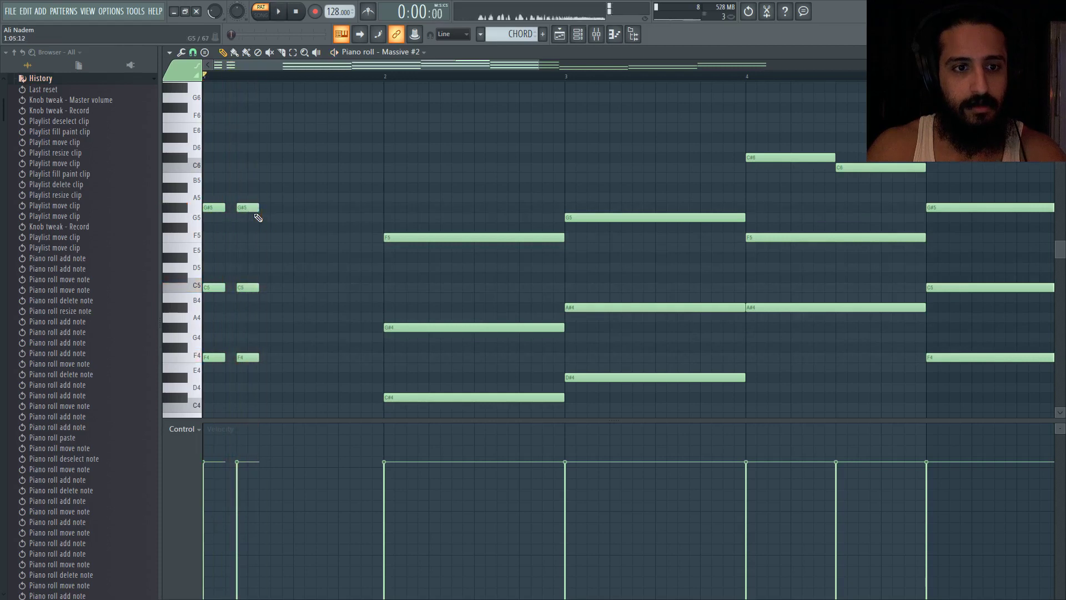
Continue the bar 1 rhythm with copies of the two-step chord at steps 7, 10 and 13, and preview it.
mouse_move(252, 210)
left_mouse_down("shift")
mouse_move(241, 211)
mouse_move(291, 210)
mouse_move(221, 207)
mouse_move(350, 210)
left_mouse_up("shift")
key("space")
key("space")
key("space")
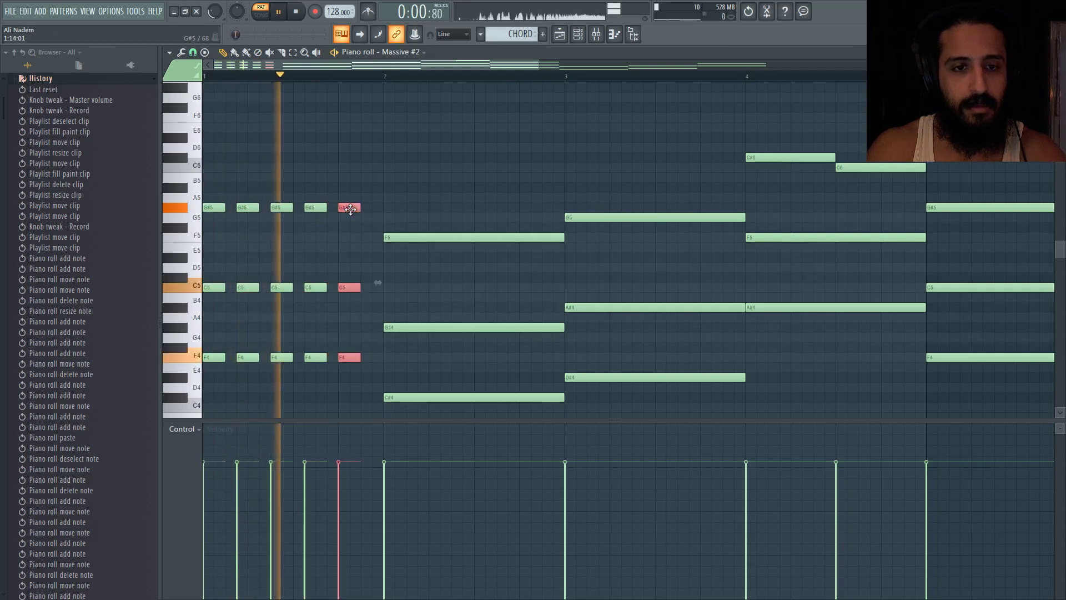
key("space")
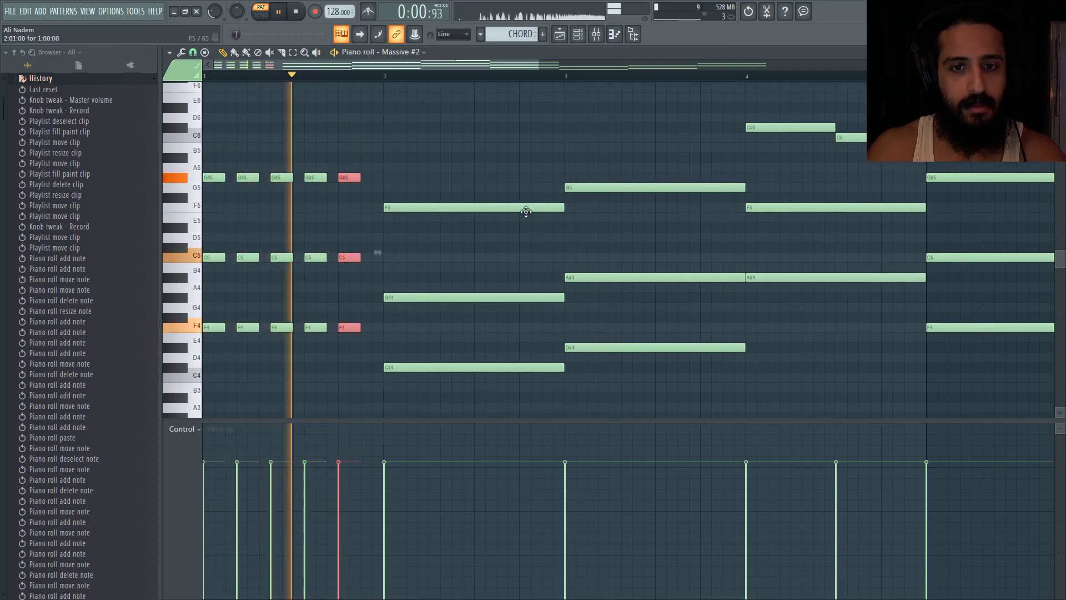
key("space")
Shorten the bar 2 chord to two steps, repeat it at steps 4 and 7, and preview the rhythm.
left_click_drag(566, 78, 384, 78)
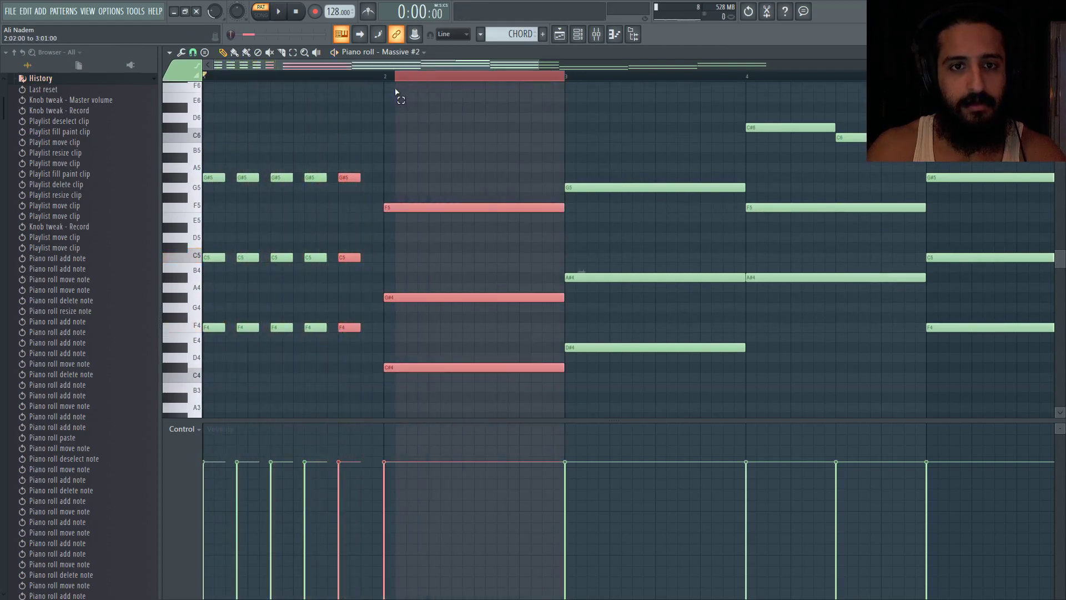
left_click_drag(559, 211, 460, 207)
key("space")
key("space")
key("space")
key("space")
key("space")
key("space")
key("space")
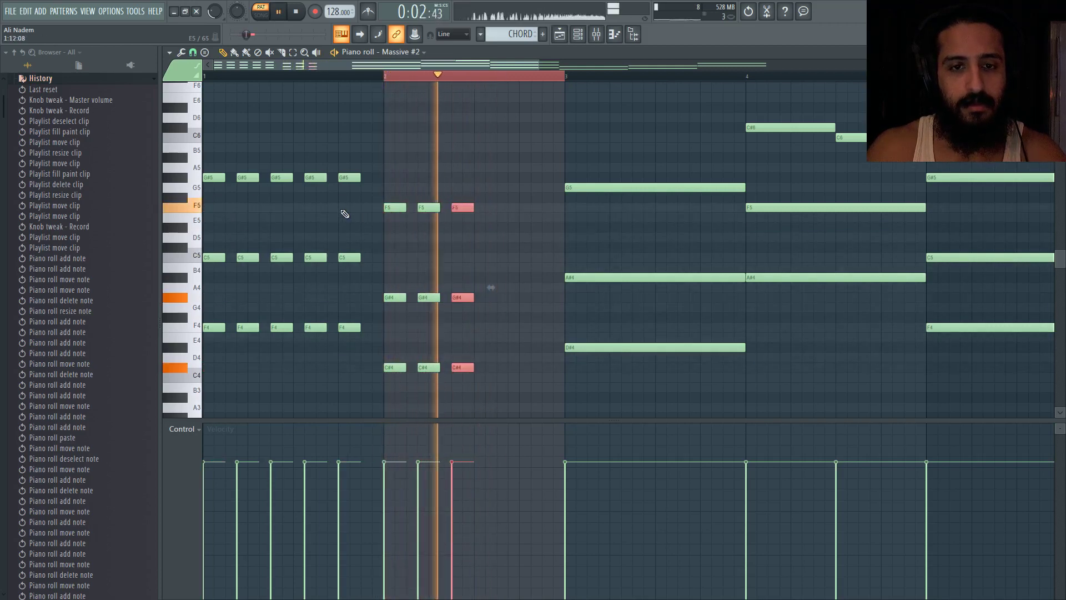
Paste another two-step copy of the bar 2 chord at step 10 and play it back.
key("ctrl+v")
key("space")
key("space")
left_click_drag(213, 210, 495, 209)
key("space")
key("space")
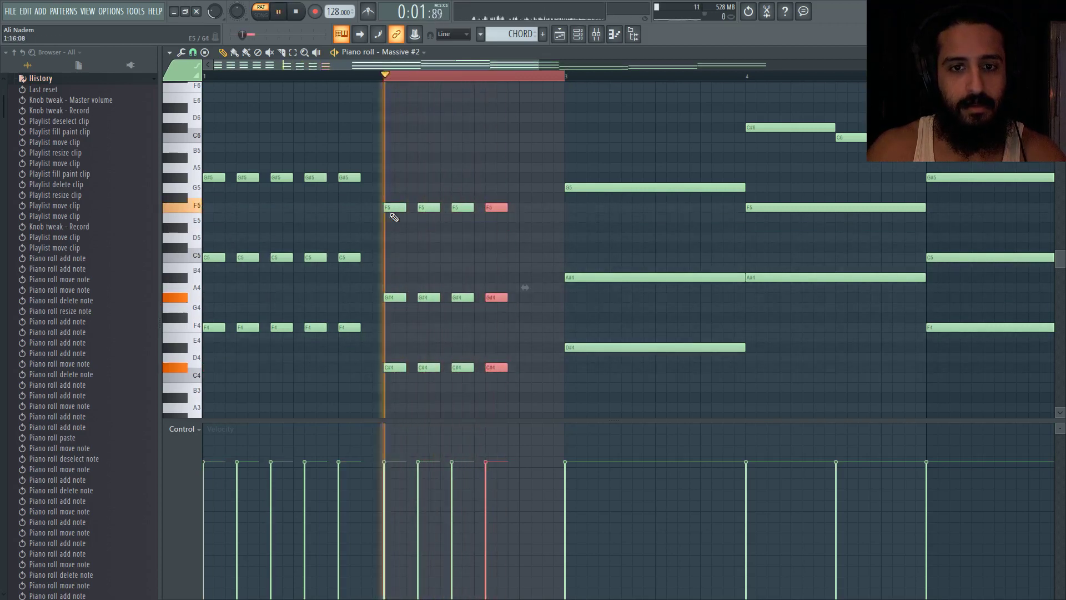
Add a last bar 2 chord at step 13, extend it to the end of the bar, and replay from the start.
key("ctrl+v")
key("space")
left_click_drag(215, 211, 562, 206)
key("space")
key("space")
key("space")
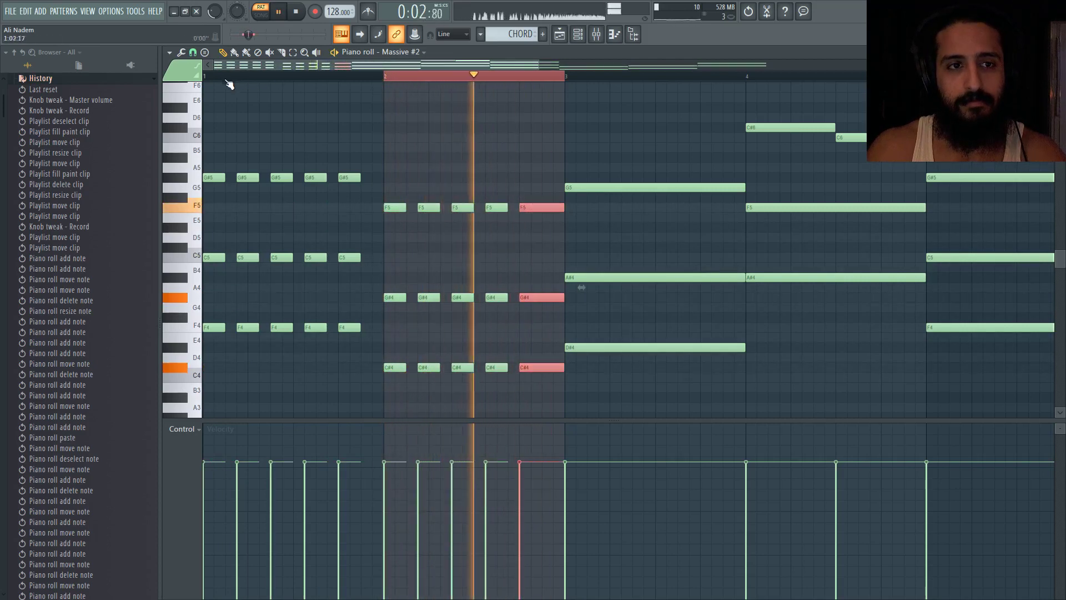
key("space")
left_click(205, 77, "ctrl")
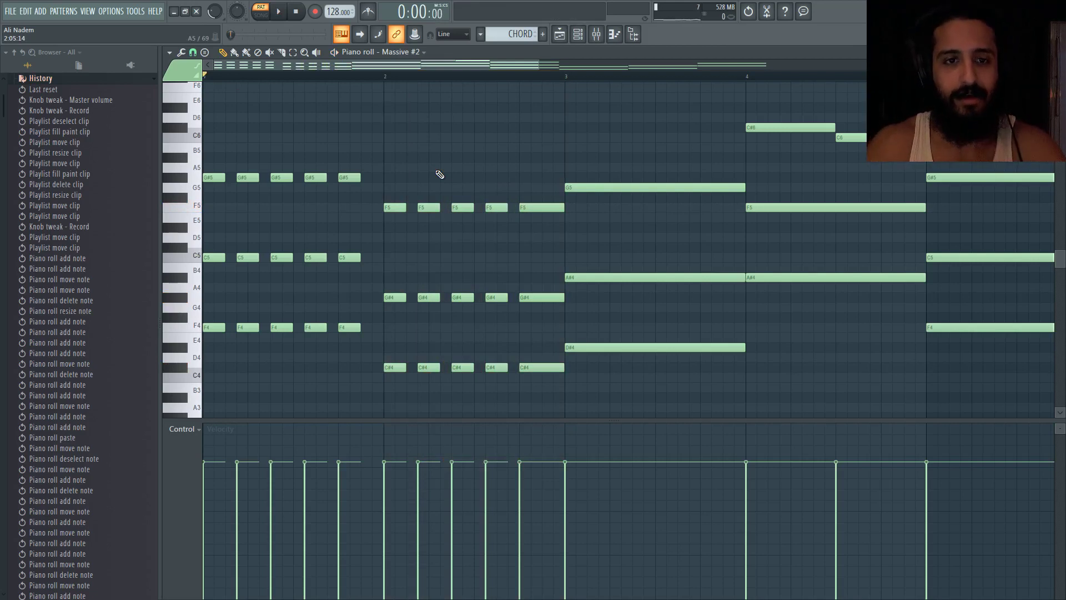
key("space")
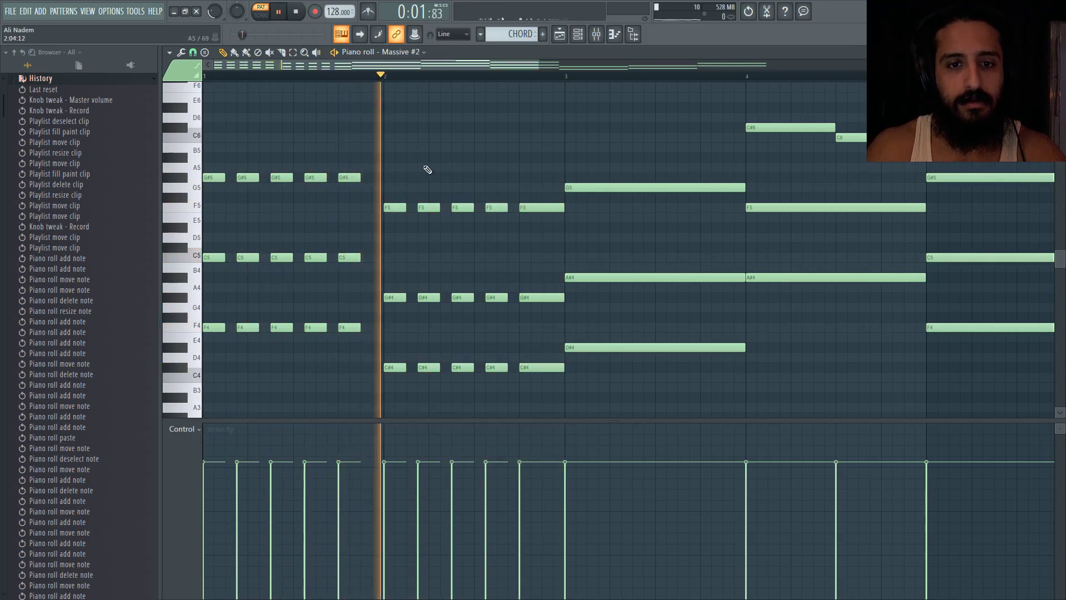
scroll(431, 170, "down", 2)
scroll(434, 171, "up", 2)
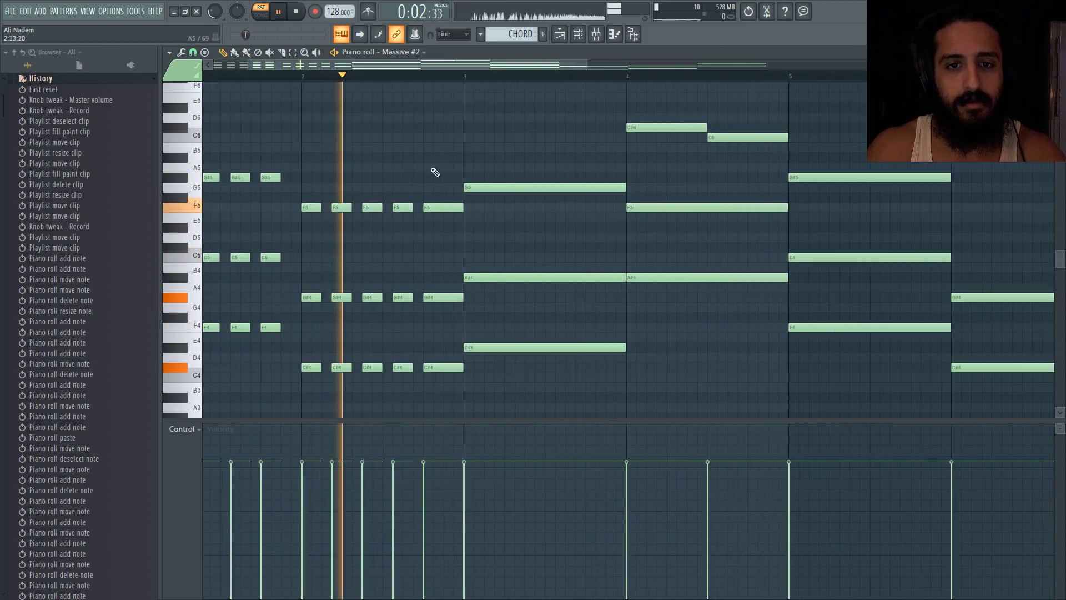
key("space")
Replace the long G5 and A#4 notes in bar 3 with two-step notes at steps 1, 4, 7, 10 and 13.
right_click(471, 188)
left_click(470, 187)
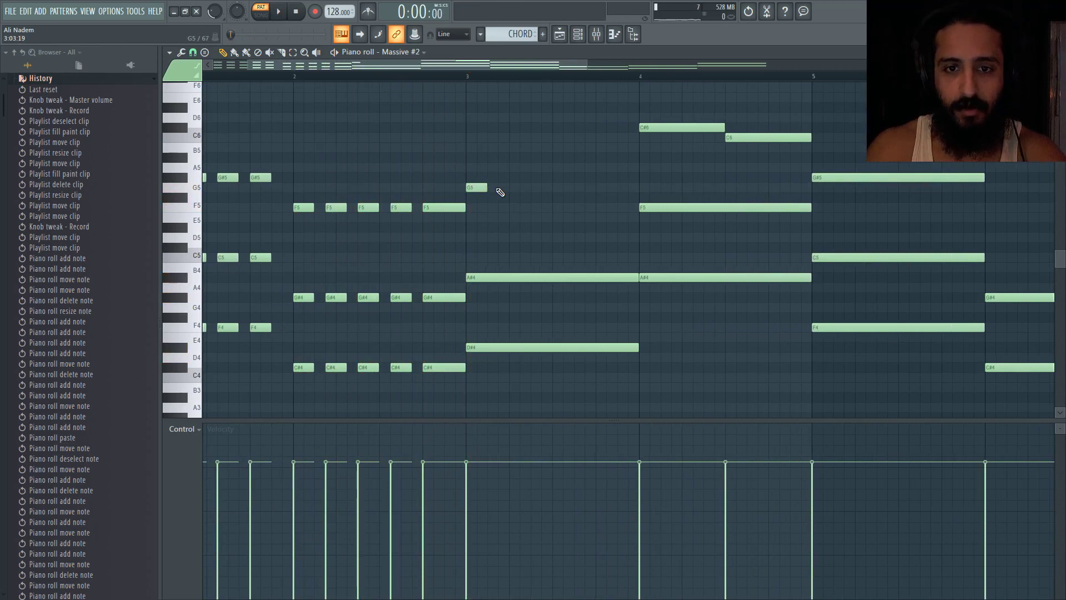
left_click(500, 187)
left_click(531, 187)
right_click(476, 278)
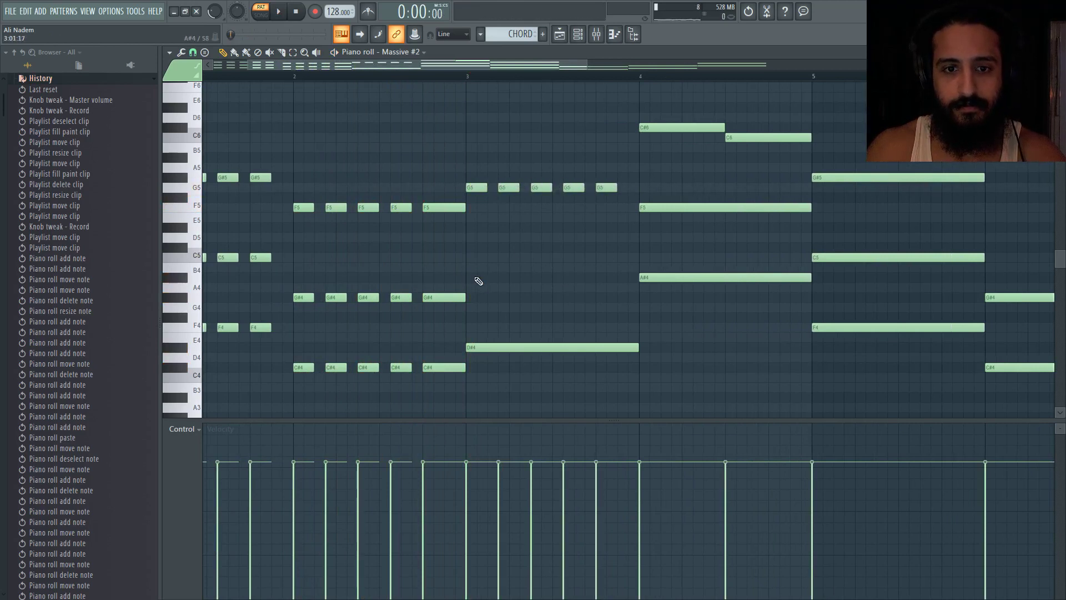
left_click(601, 278)
key("space")
Replace the long D#4 note in bar 3 with five two-step notes matching the upper voices, and listen to the result.
right_click(487, 348)
left_click(473, 347)
left_click(504, 347)
left_click(536, 347)
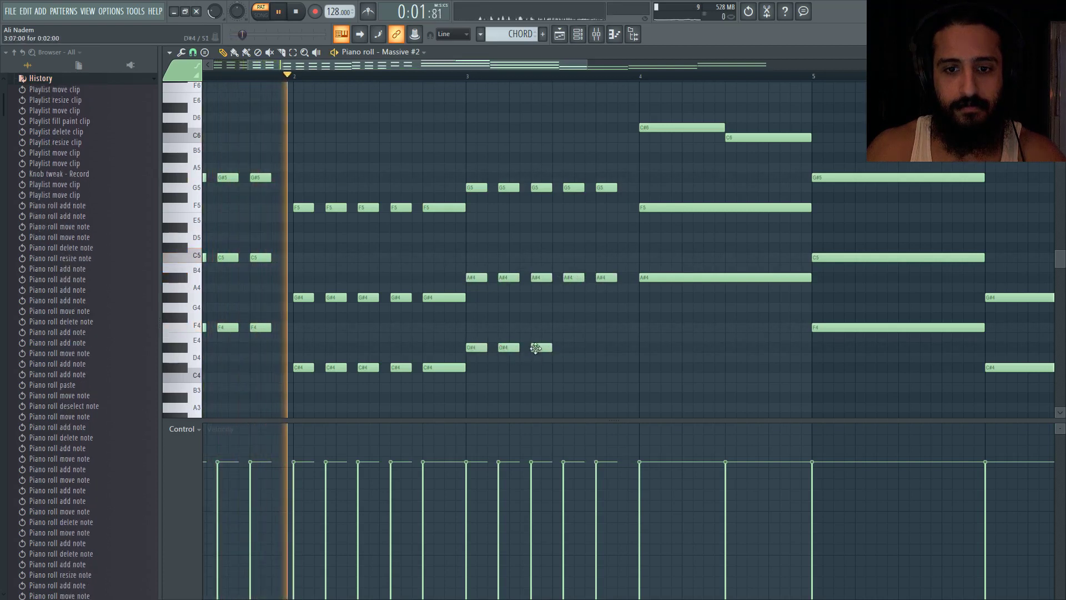
left_click(567, 348)
left_click(600, 347)
scroll(580, 346, "down", 1)
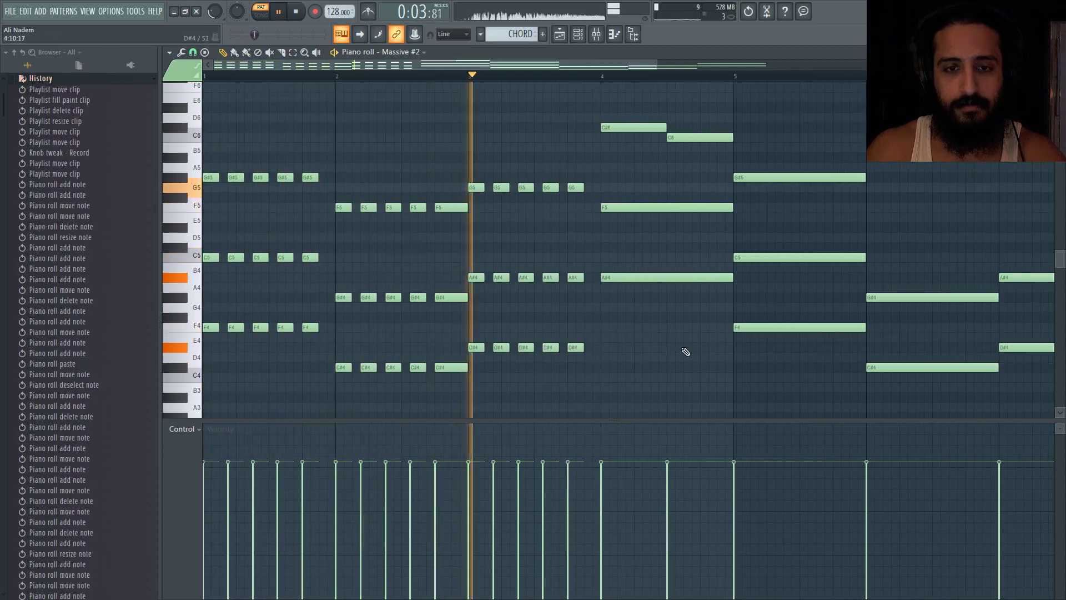
scroll(661, 339, "up", 2)
key("space")
Replace the long A#4 and F5 notes in bar 4 with single two-step notes at the bar's start.
right_click(581, 277)
left_click(581, 276)
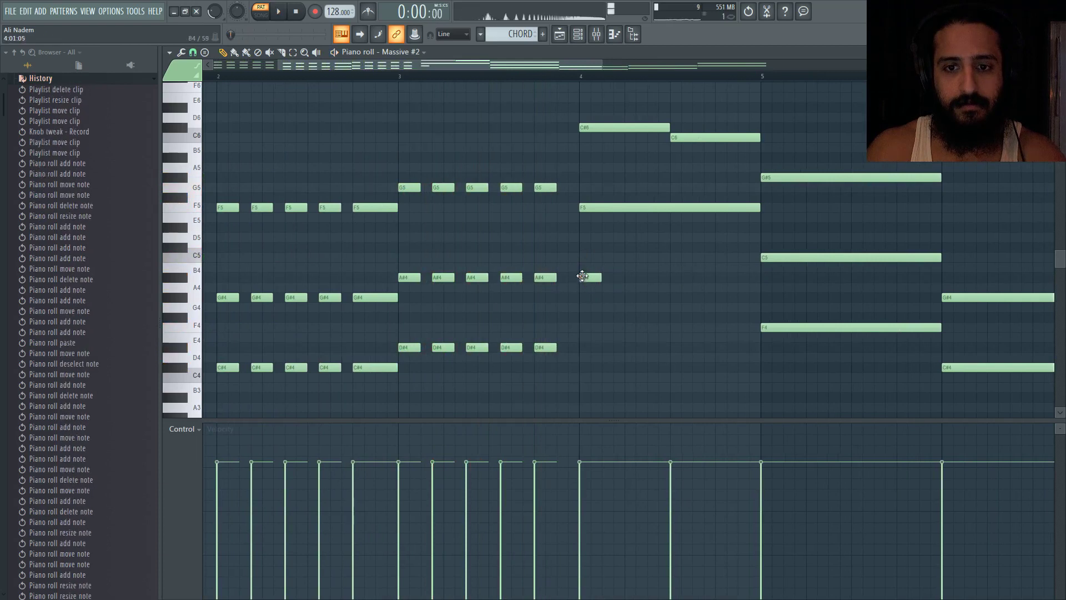
right_click(583, 208)
left_click(583, 208)
Replace bar 4's C#6 with two-step notes at steps 1, 4 and 7, and its C6 with two-step notes at steps 9, 12 and 15.
right_click(582, 128)
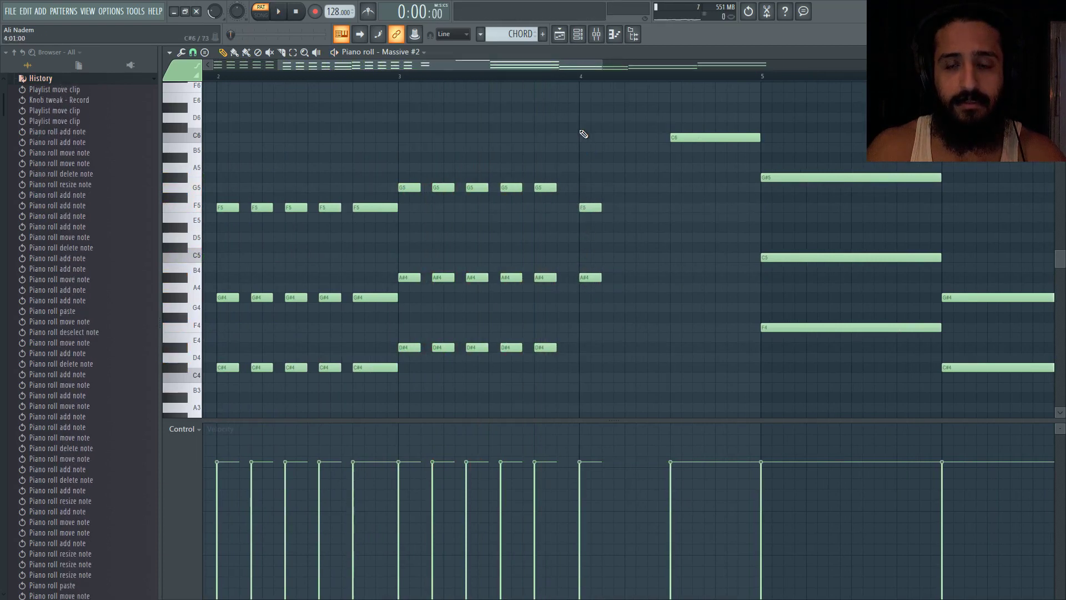
left_click(582, 127)
left_click(616, 128)
left_click(650, 127)
right_click(673, 138)
left_click(672, 138)
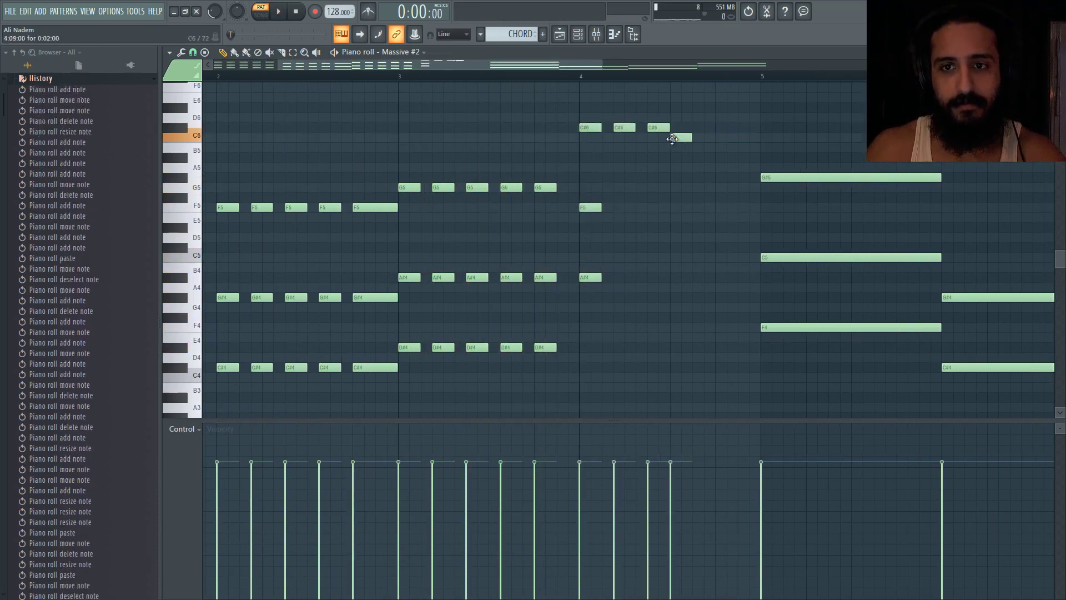
left_click(716, 137)
left_click(739, 138)
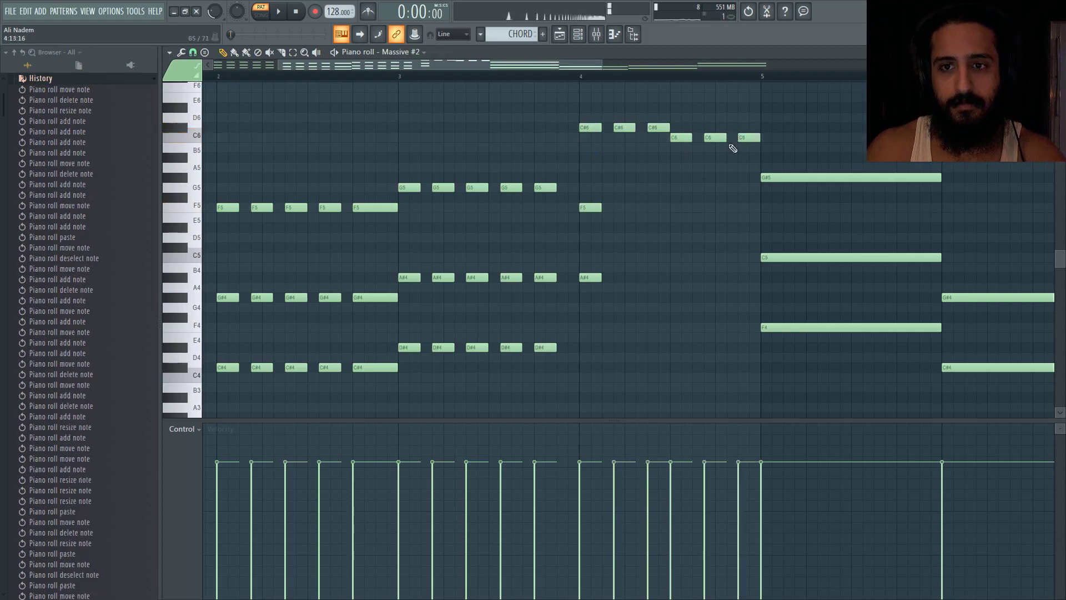
Add two-step F5 notes in bar 4 at steps 4, 7, 9, 12 and 15.
left_click(618, 207)
left_click(650, 207)
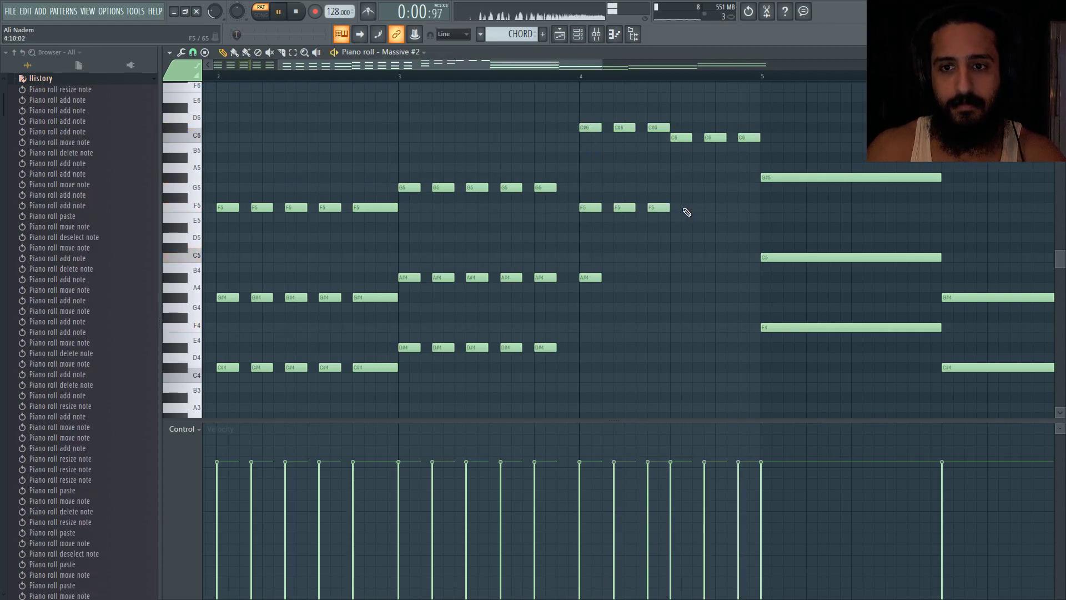
left_click(678, 208)
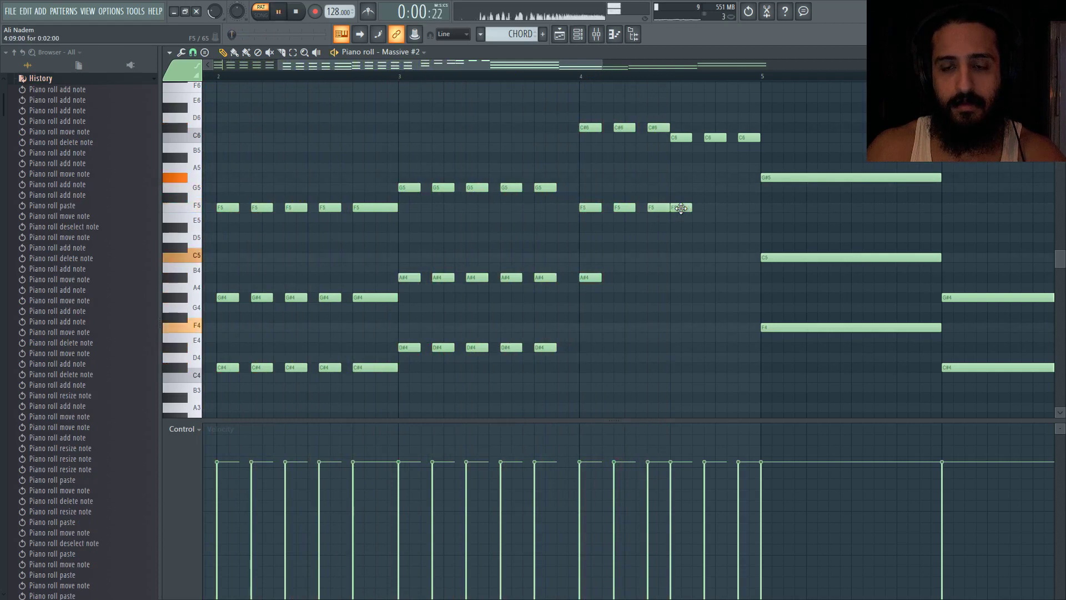
left_click(711, 208)
left_click(743, 208)
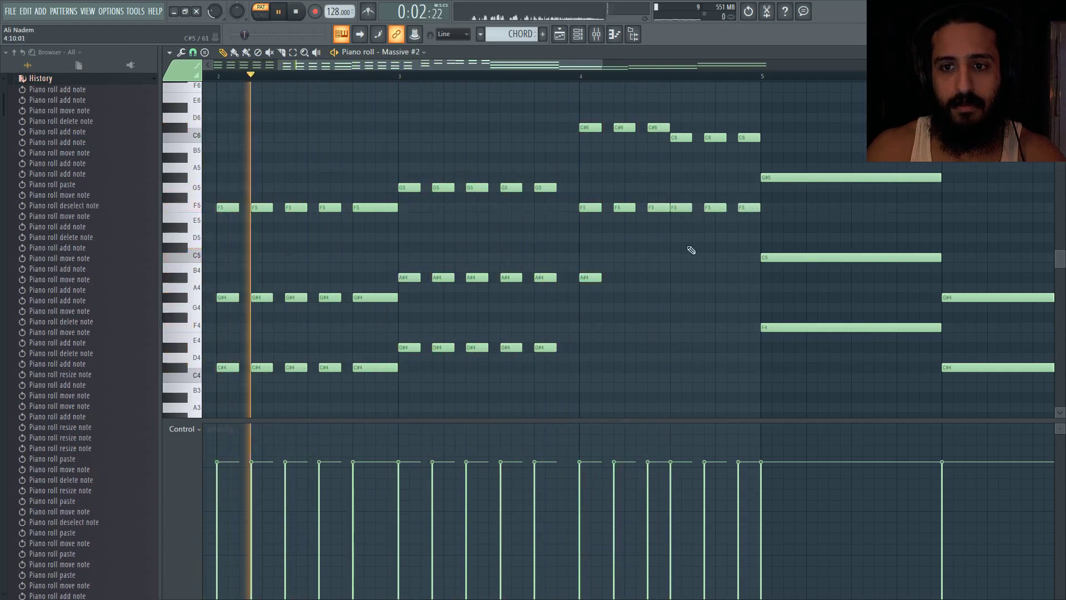
Add two-step A#4 notes in bar 4 at steps 4, 7, 9, 12 and 15.
left_click(618, 278)
left_click(655, 278)
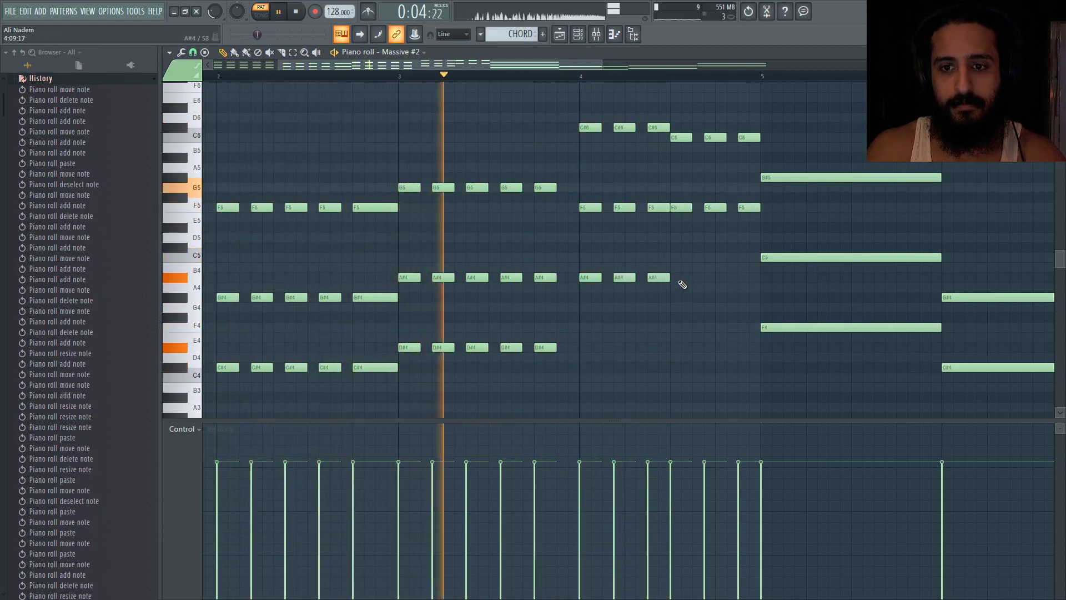
left_click(681, 278)
left_click(712, 278)
left_click(743, 278)
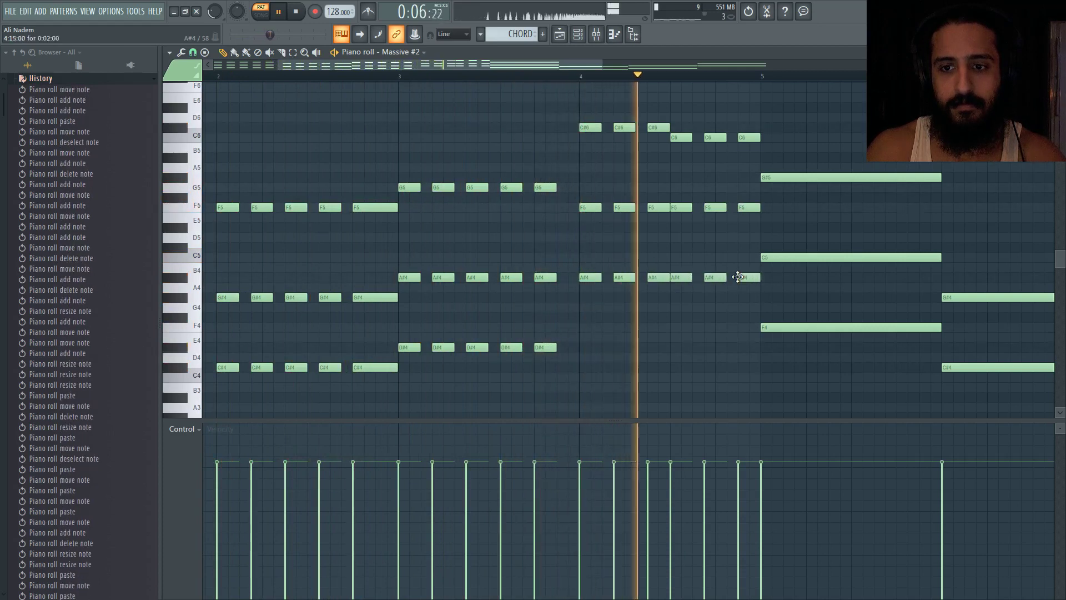
Play the pattern repeatedly from the start of bar 4 to check the new chord rhythm.
left_click(583, 77)
key("space")
key("space")
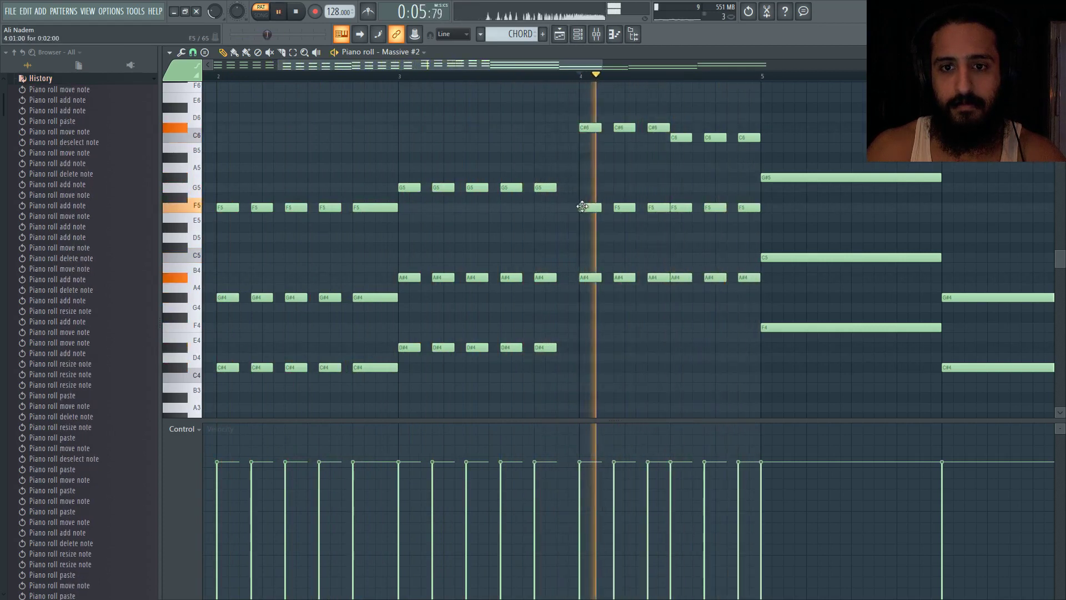
key("space")
key("space")
key("space")
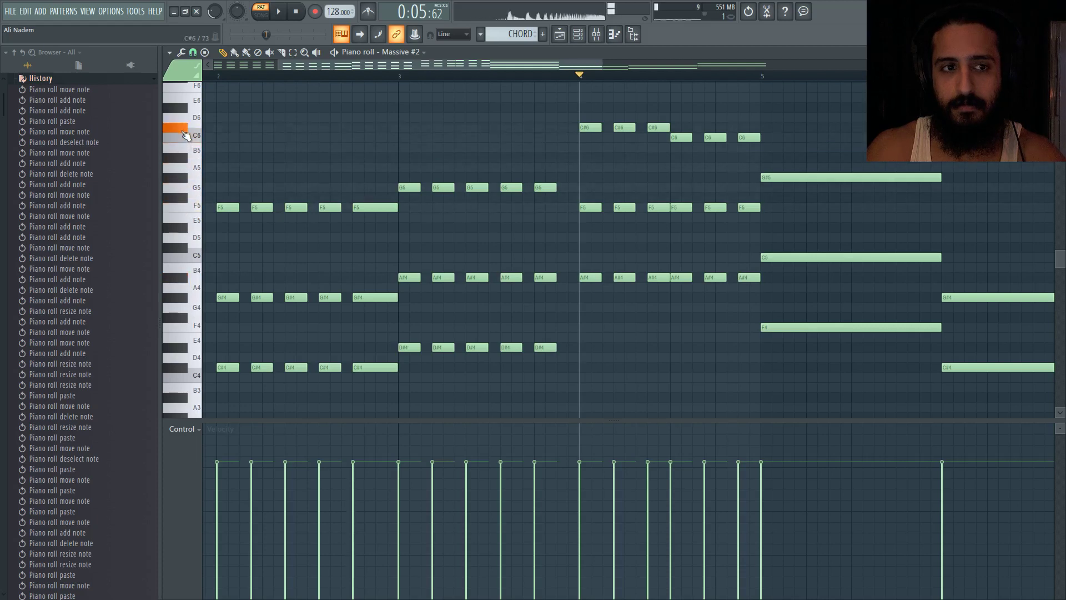
key("space")
key("space")
key("space")
Shift bar 4's fourth chord, its F5, A#4 and C6 notes, one step later to step 10 and listen.
left_click_drag(680, 208, 691, 208)
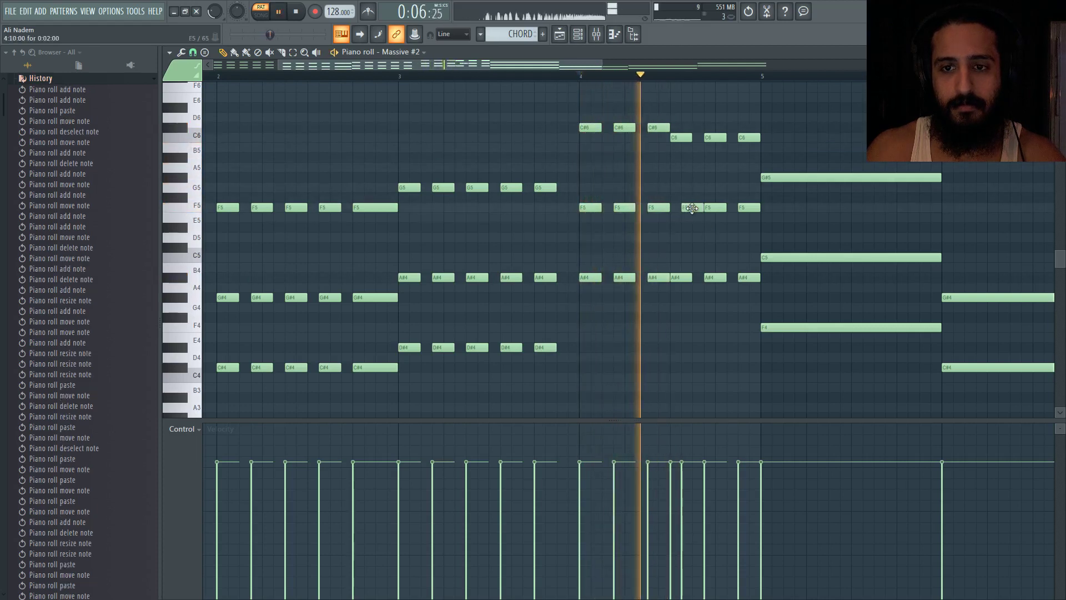
key("space")
key("space")
left_click_drag(680, 278, 691, 278)
key("space")
key("space")
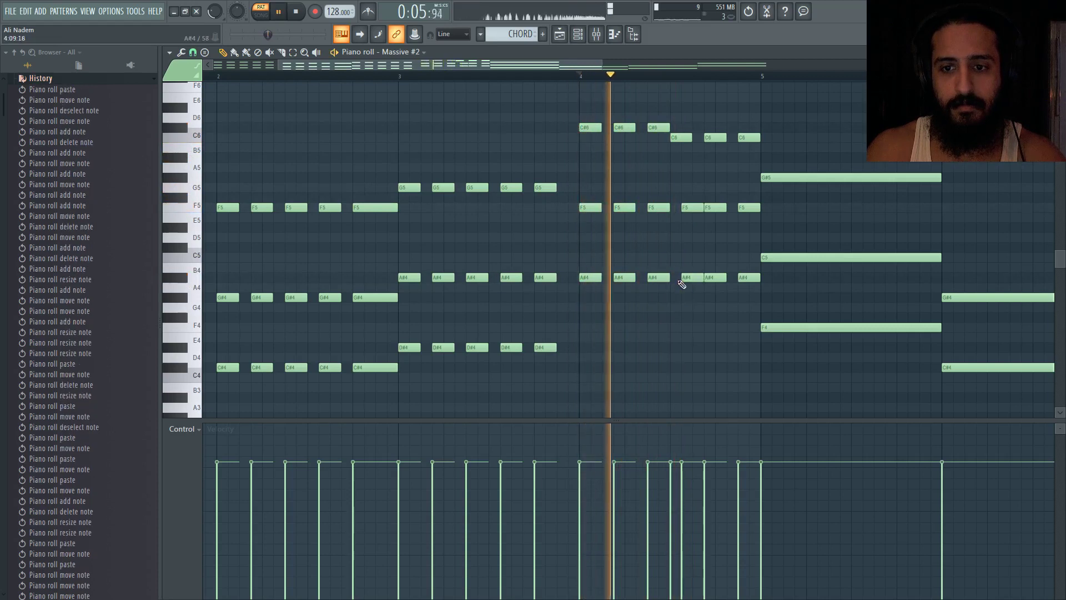
left_click_drag(680, 137, 691, 138)
key("space")
key("space")
Shift bar 4's fifth chord to step 13 by moving its F5 and A#4 and replacing its C6, checking by ear.
left_click_drag(706, 208, 716, 208)
right_click(715, 139)
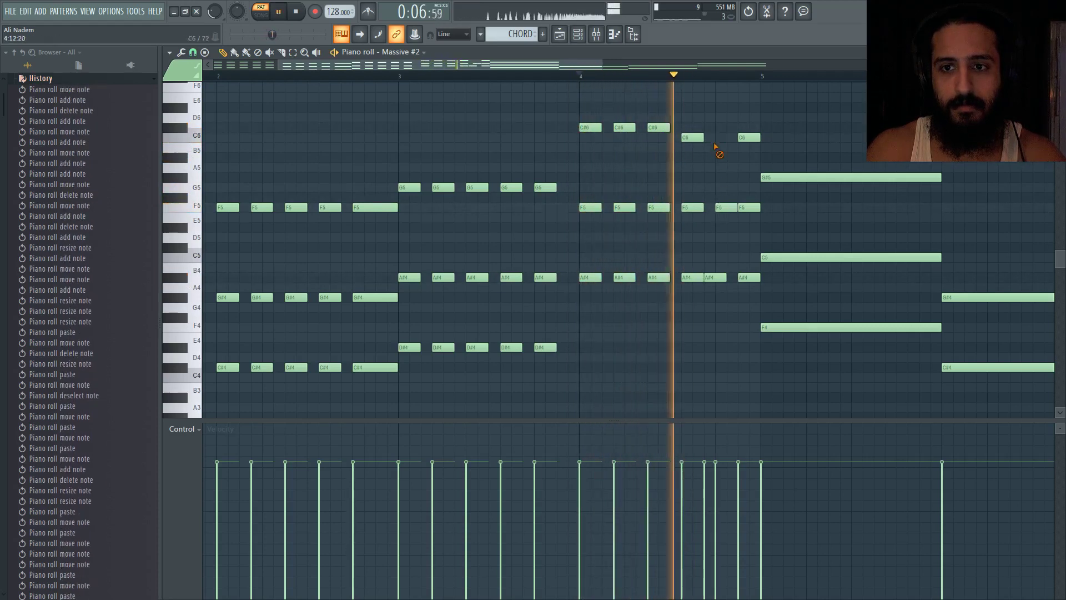
left_click_drag(709, 278, 720, 278)
key("space")
key("space")
key("space")
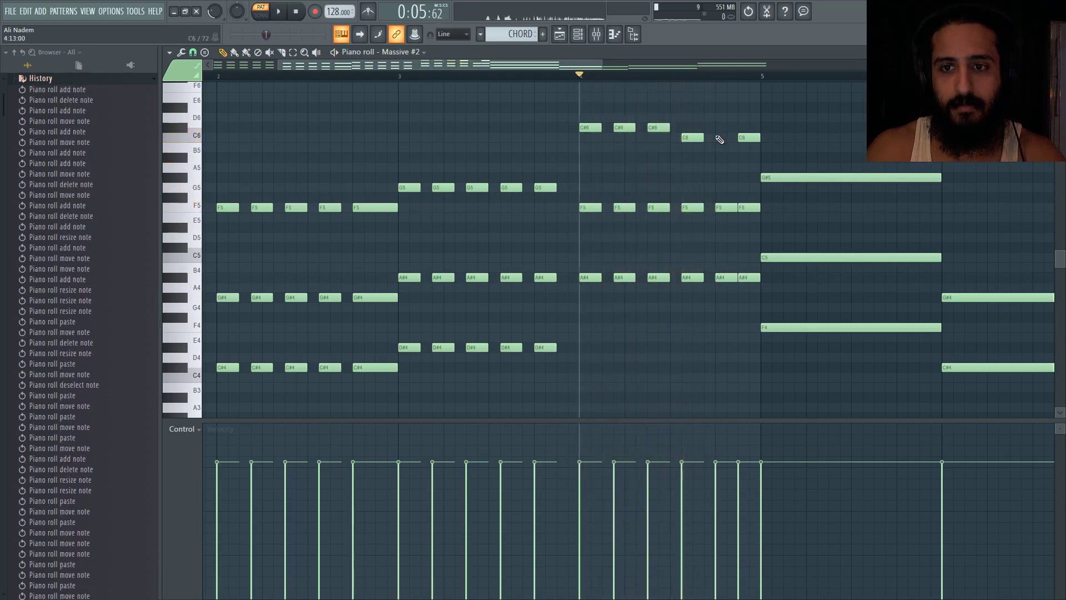
left_click(719, 140)
key("space")
Delete bar 4's last chord at step 15 and extend the step 13 chord notes to the bar's end.
right_click(752, 139)
right_click(752, 208)
right_click(751, 278)
key("space")
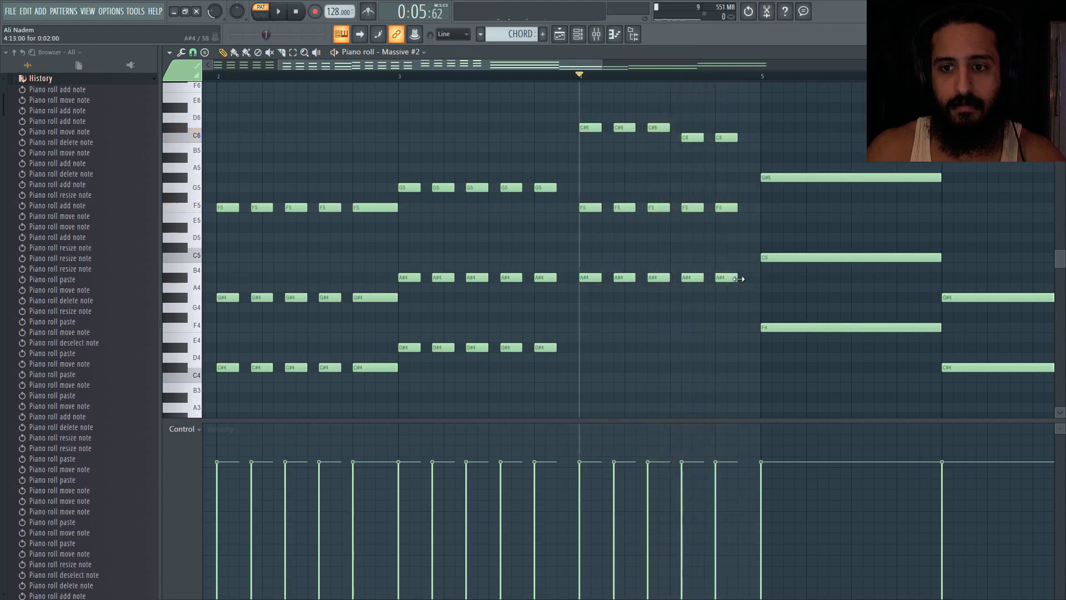
left_click_drag(738, 279, 760, 279)
left_click_drag(737, 208, 761, 208)
left_click_drag(737, 138, 761, 137)
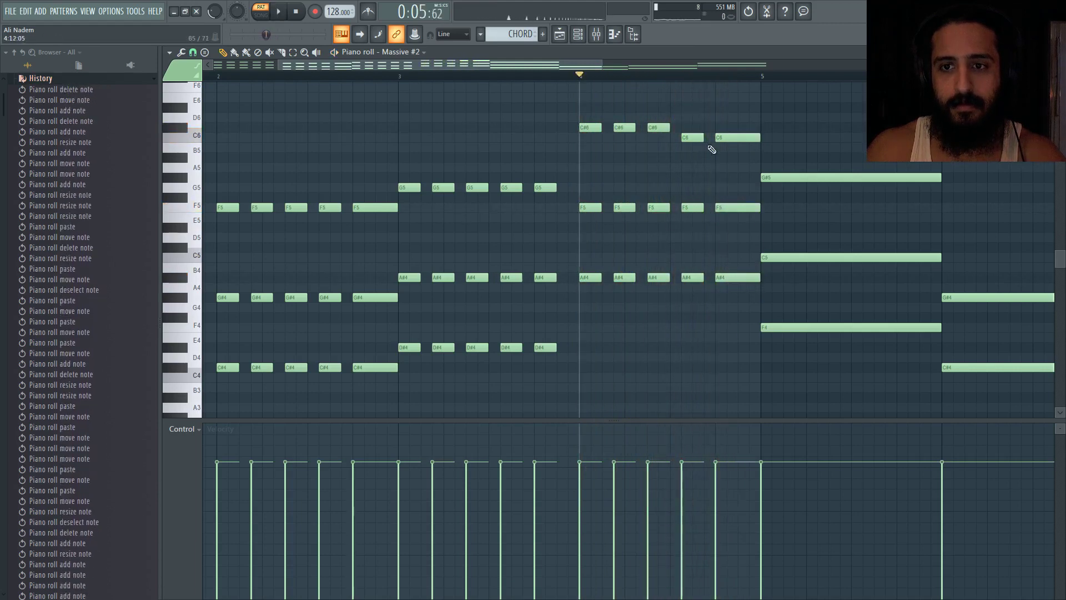
Replace the long chords in bars 5 to 8 with a copy of the rhythmic chords from bars 1 to 4.
scroll(708, 150, "down", 3)
left_click_drag(573, 77, 945, 272)
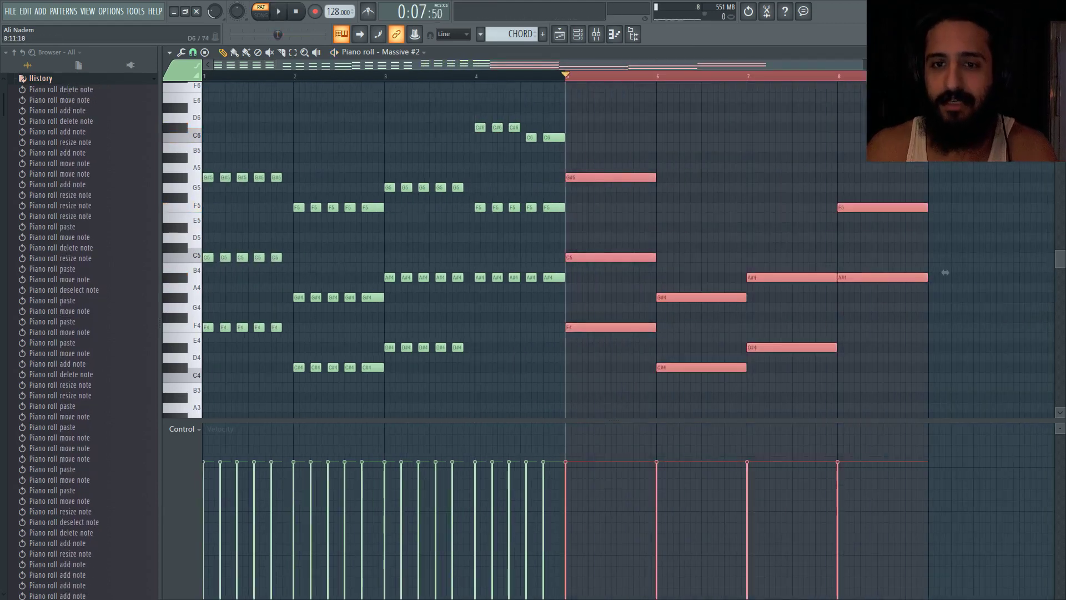
key("Delete")
key("ctrl+a")
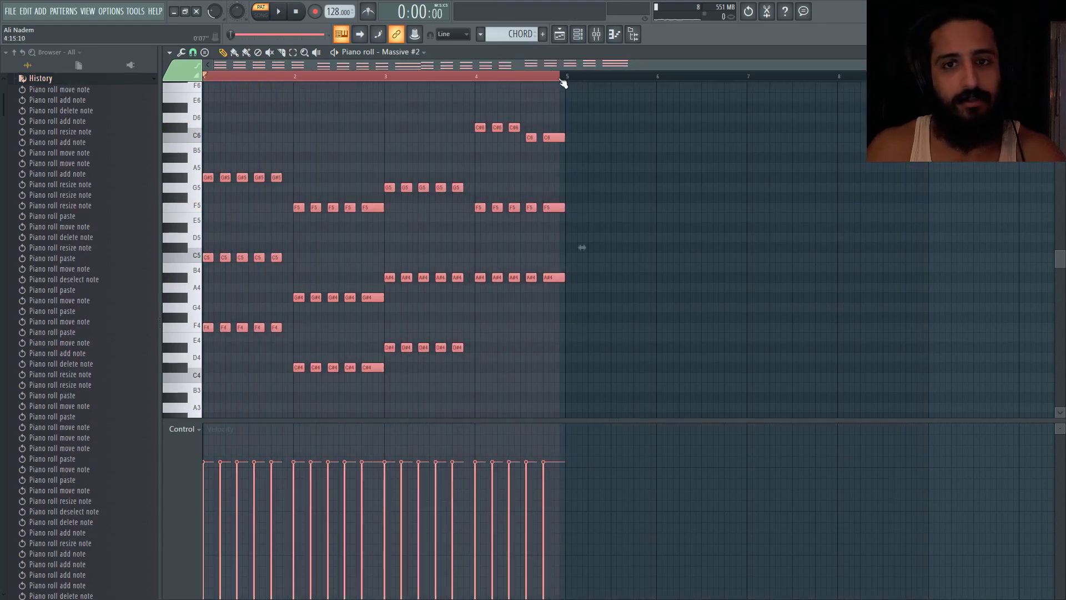
mouse_move(273, 177)
left_mouse_down()
mouse_move(277, 188)
mouse_move(650, 183)
mouse_move(640, 174)
left_mouse_up()
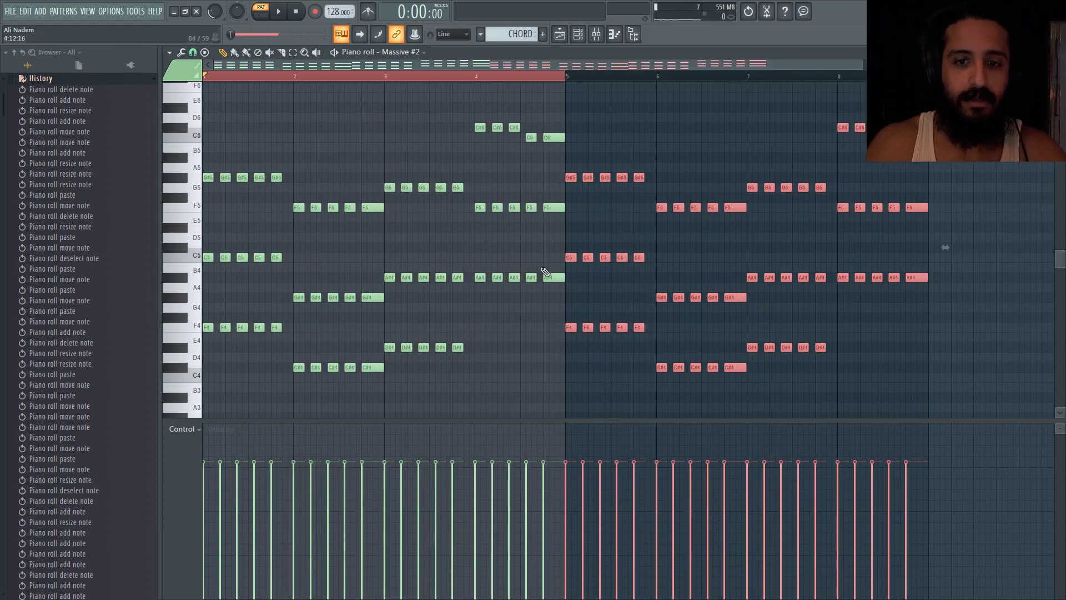
left_click(547, 275)
left_click_drag(547, 338, 555, 374)
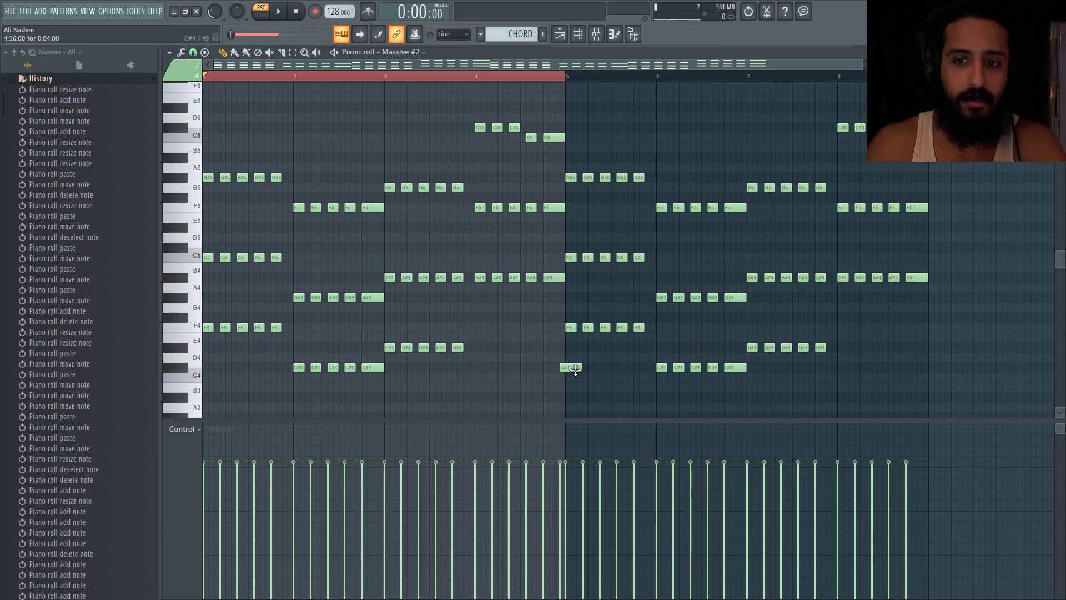
right_click(575, 369)
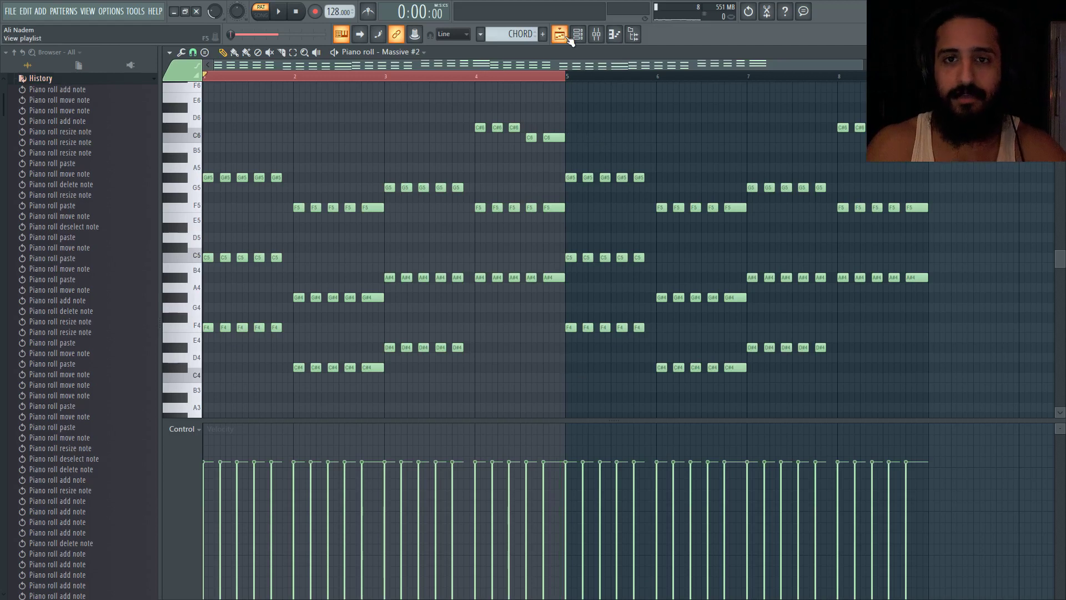
Place two more CHORD pattern clips on playlist track 5 at bars 21 and 25.
left_click(570, 42)
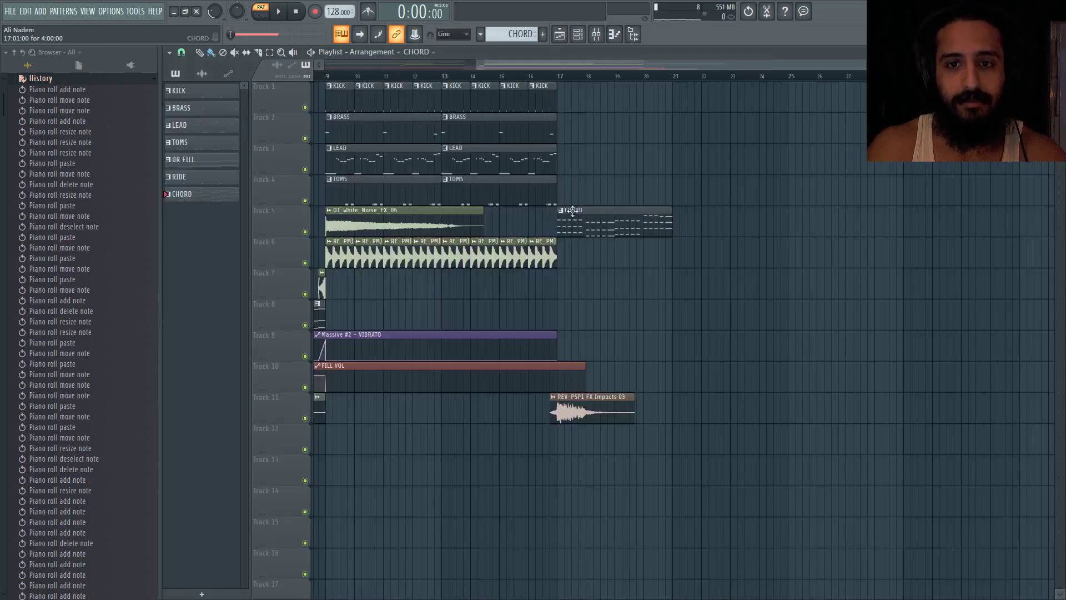
left_click(690, 224)
left_click(801, 220)
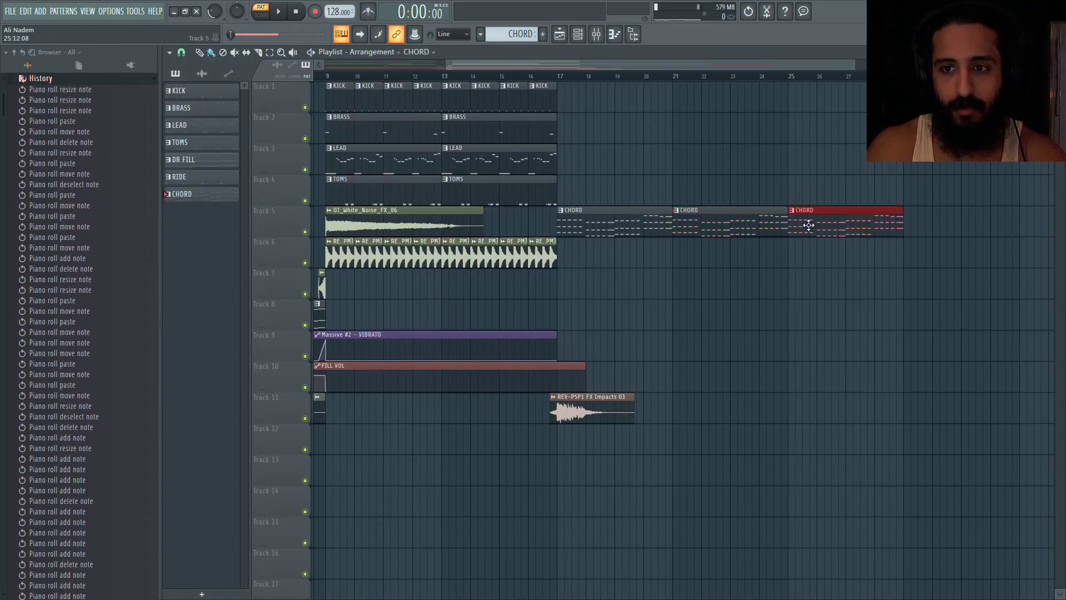
Open the Massive #2 synth from the channel rack and set its Filter 1 type to Daft.
left_click(586, 30)
left_click(937, 217)
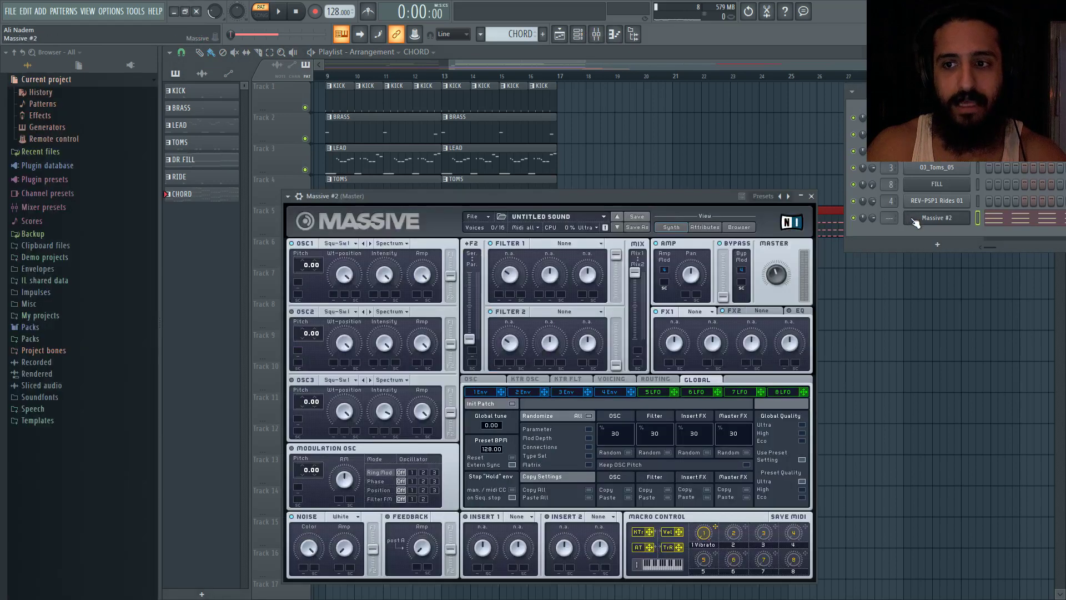
left_click_drag(653, 195, 665, 146)
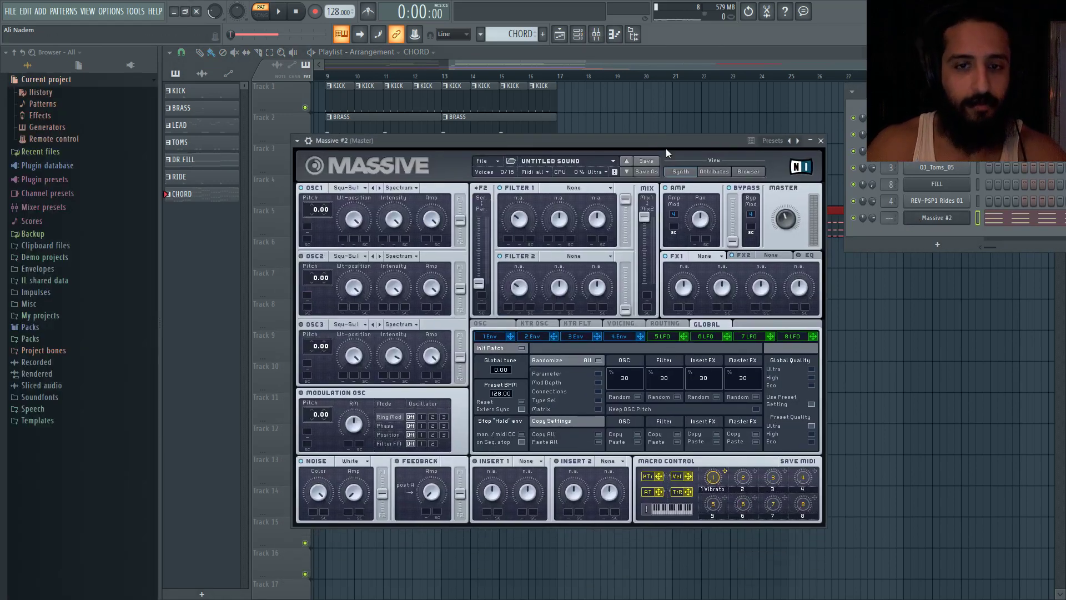
left_click(568, 188)
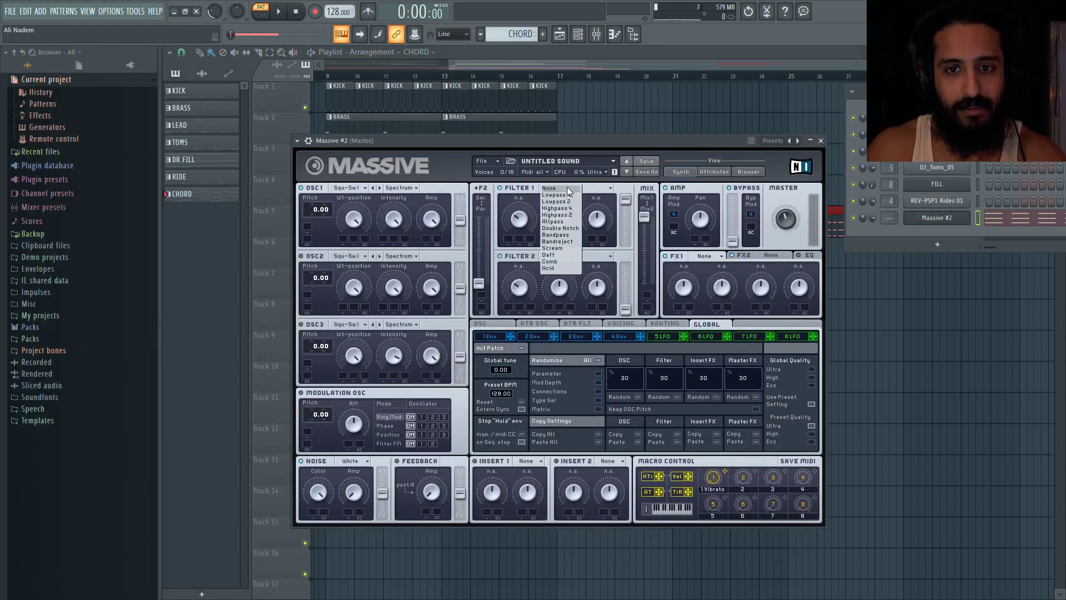
left_click(561, 255)
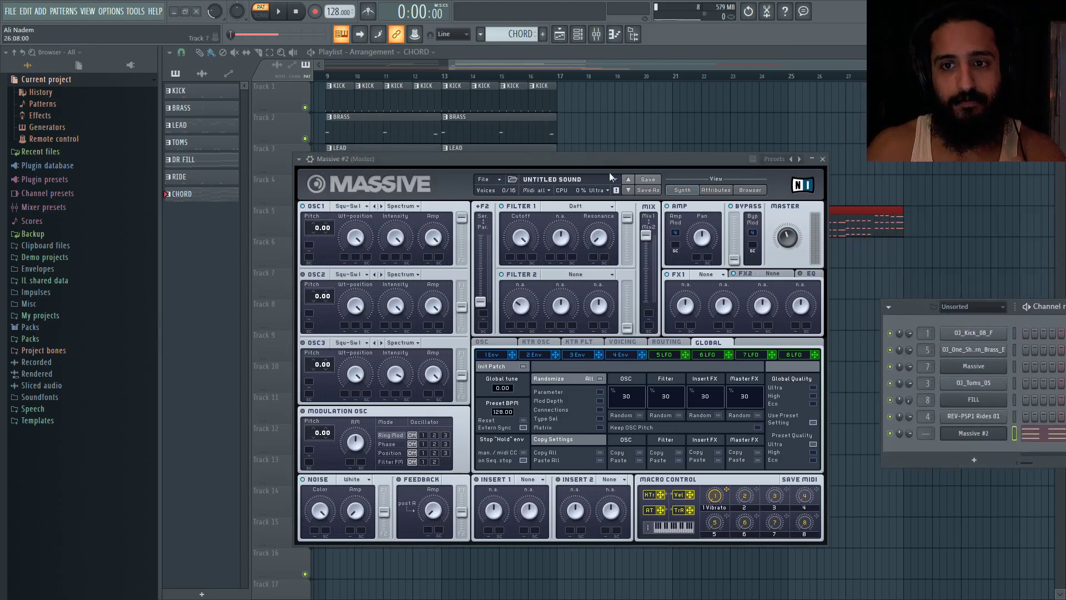
left_click_drag(610, 159, 606, 159)
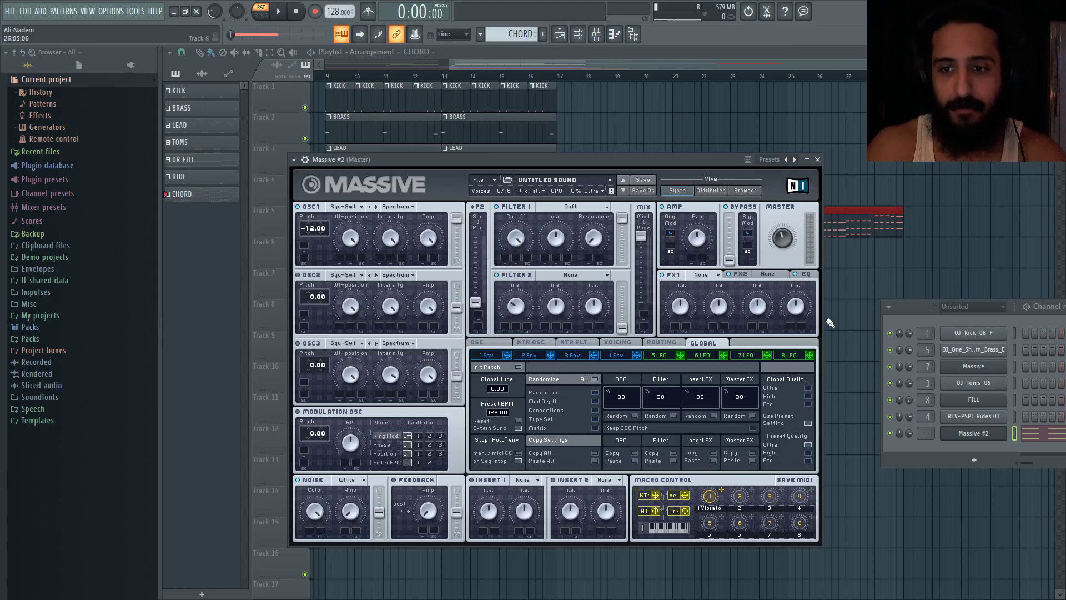
Play the arrangement in song mode from bar 17 and reopen Massive #2 low enough to keep the playlist in view.
key("space")
key("space")
key("space")
key("space")
double_click(563, 78)
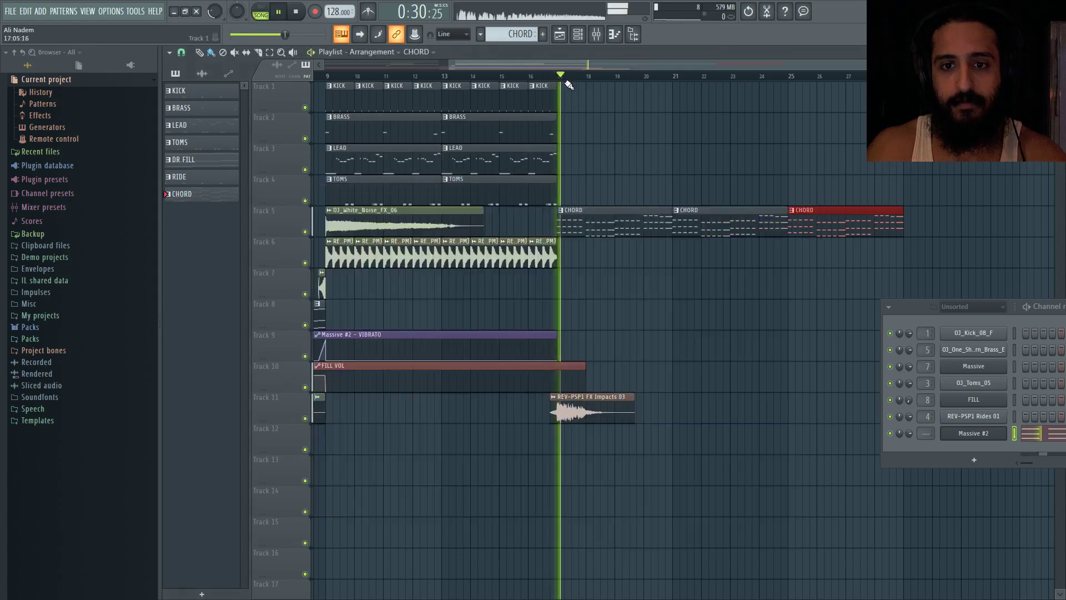
left_click(973, 433)
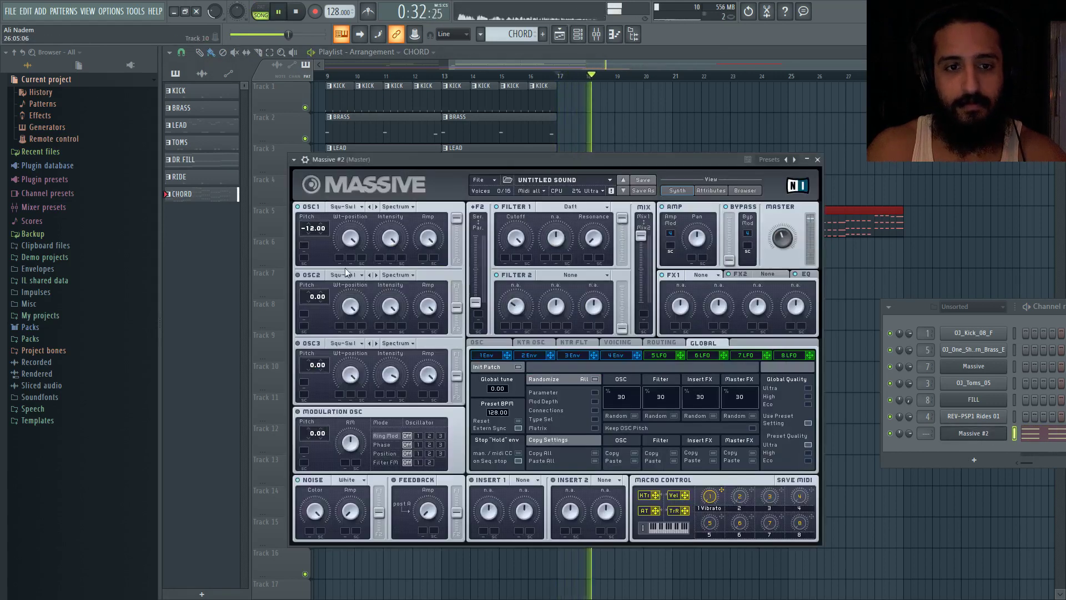
left_click_drag(504, 161, 589, 489)
Move the REV-PSP1 FX Impacts 03 clip to playlist track 12 and mute that track.
scroll(599, 368, "down", 1)
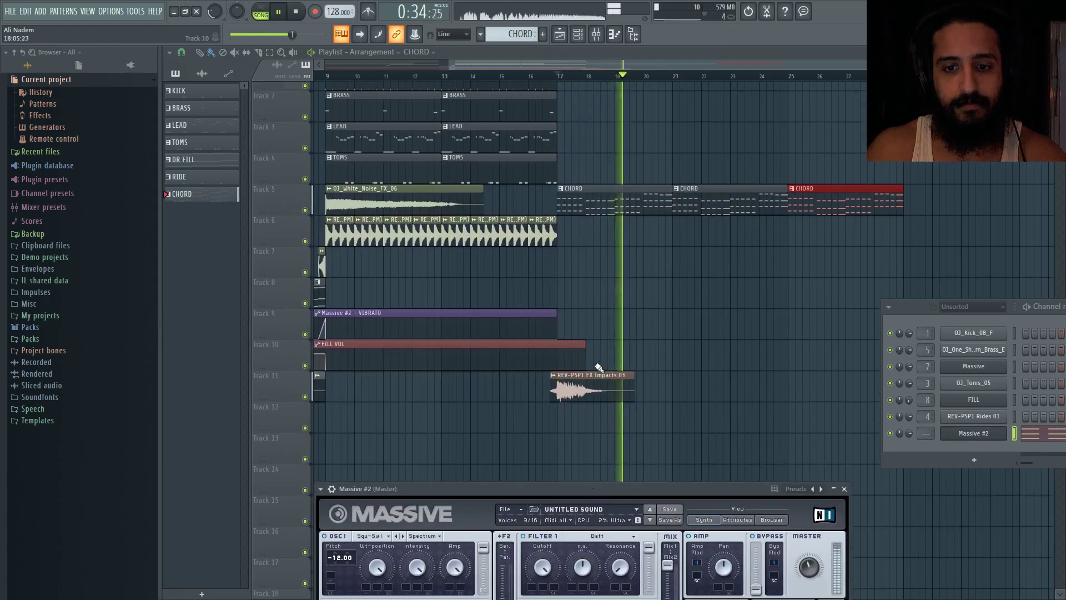
scroll(599, 367, "down", 2)
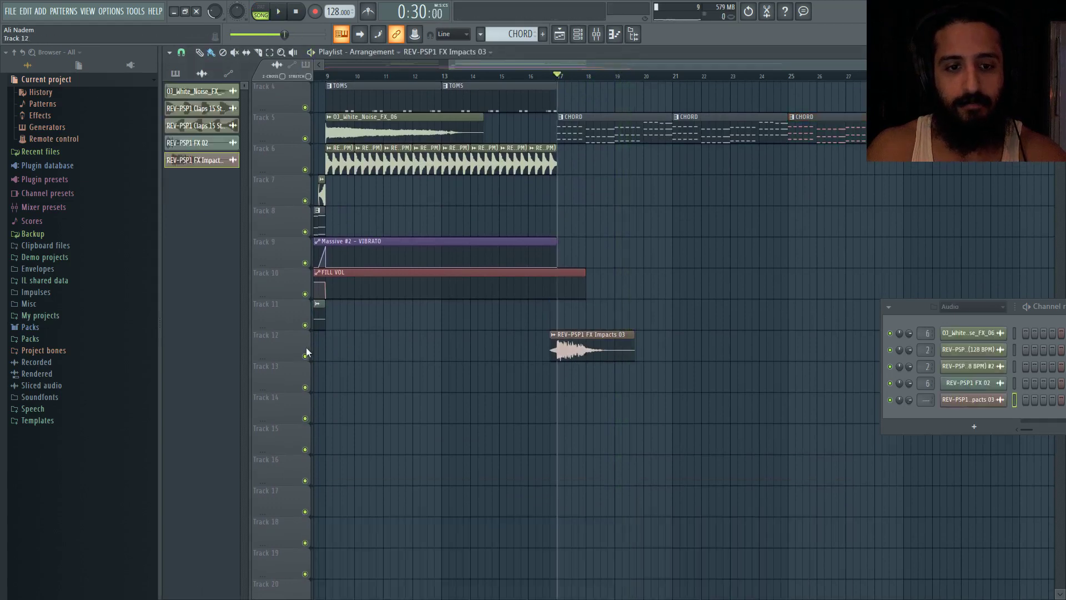
left_click(305, 355)
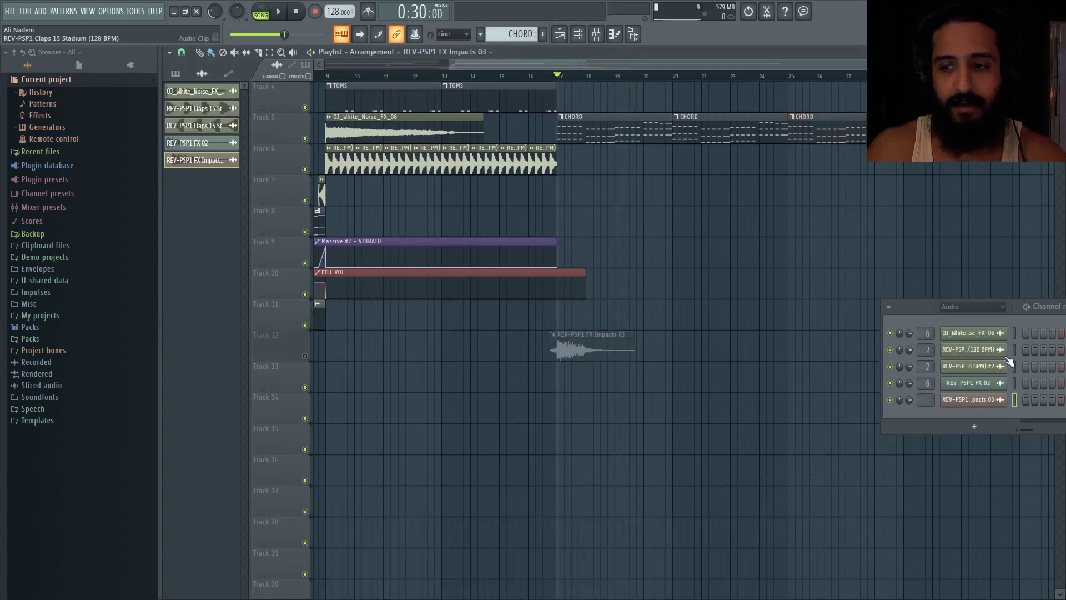
Show all channels in the channel rack and reopen the Massive #2 synth fully in view.
left_click(964, 306)
left_click(963, 320)
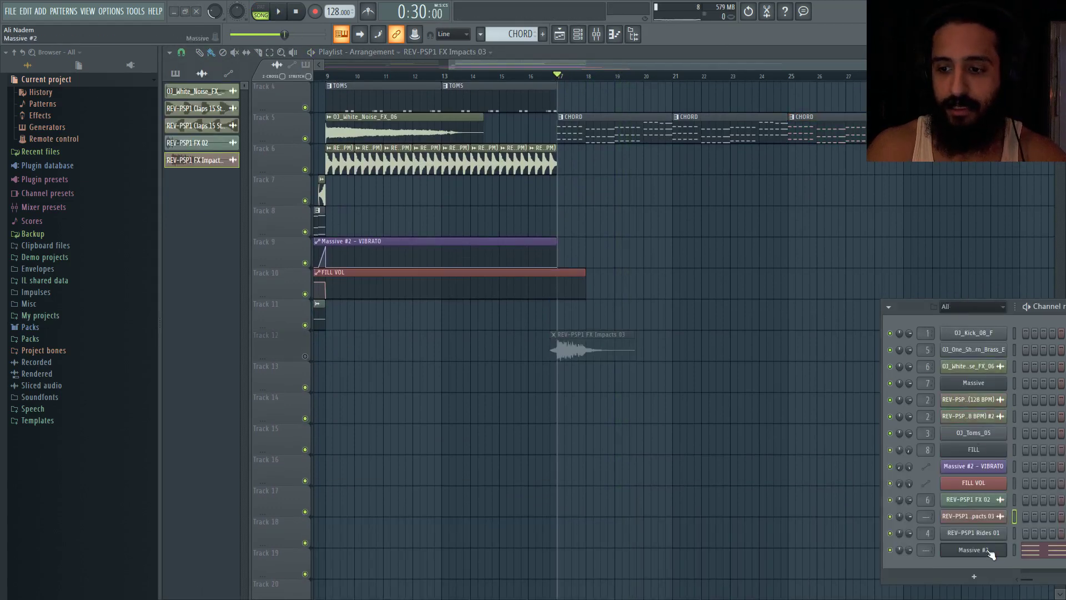
left_click(973, 549)
left_click_drag(631, 492, 643, 129)
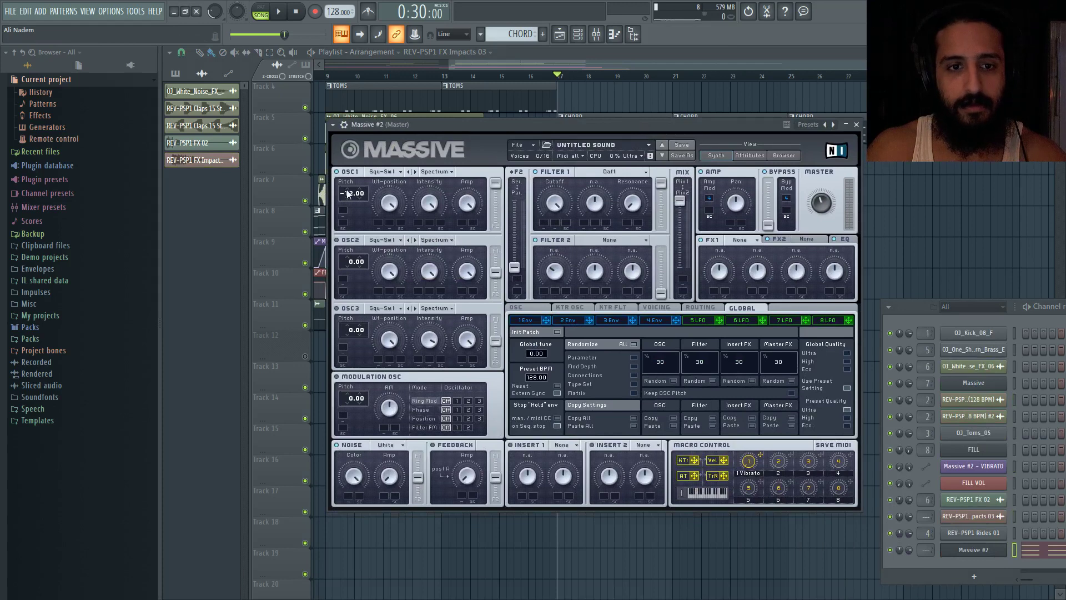
Load Reverb in Massive #2's FX2 slot and, during playback, set its dry/wet to 20 and size to 63.
left_click(808, 239)
left_click(822, 283)
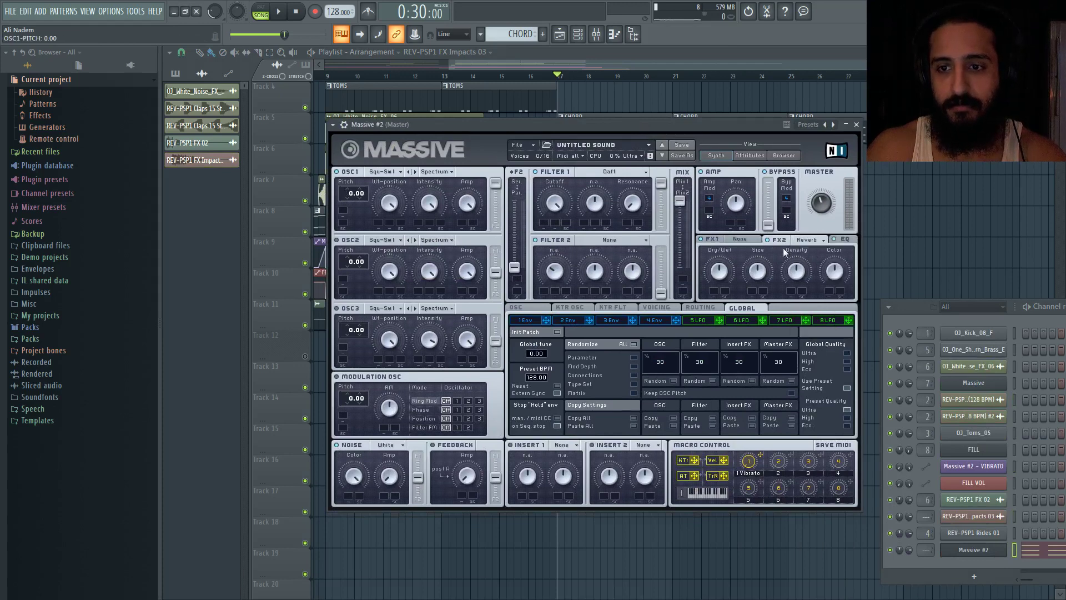
key("space")
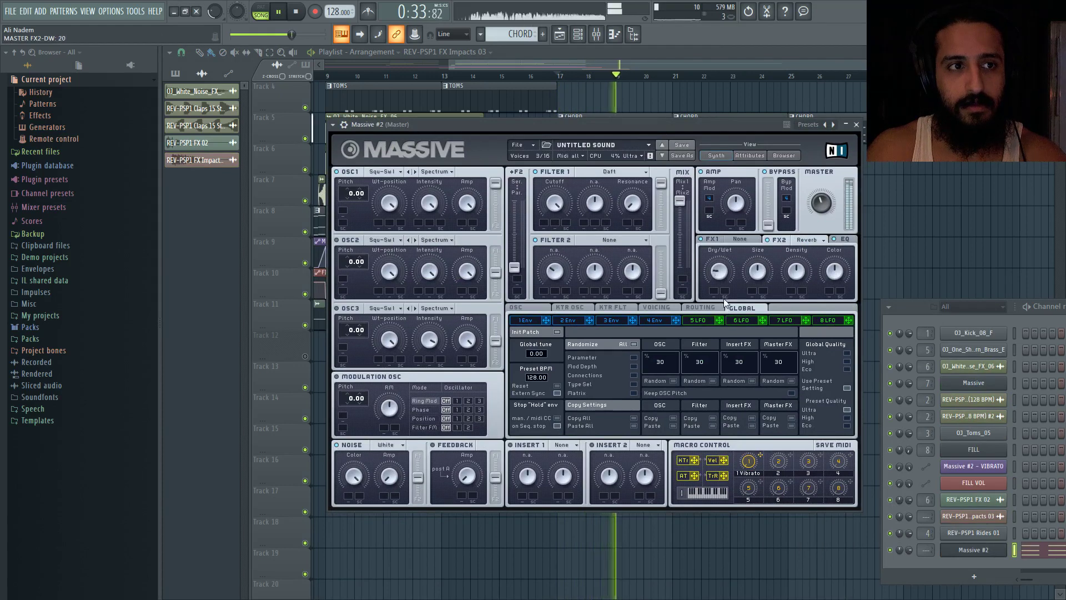
left_click_drag(724, 303, 762, 256)
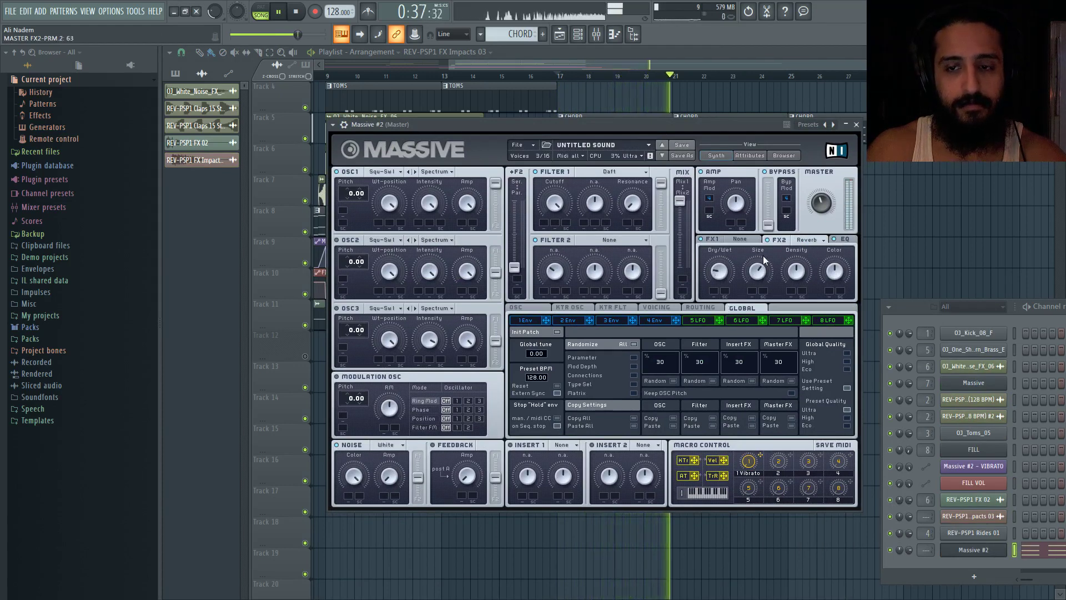
Set Massive #2's EQ high shelf boost to 54 and blend in the white noise source at a reduced amp.
left_click(844, 240)
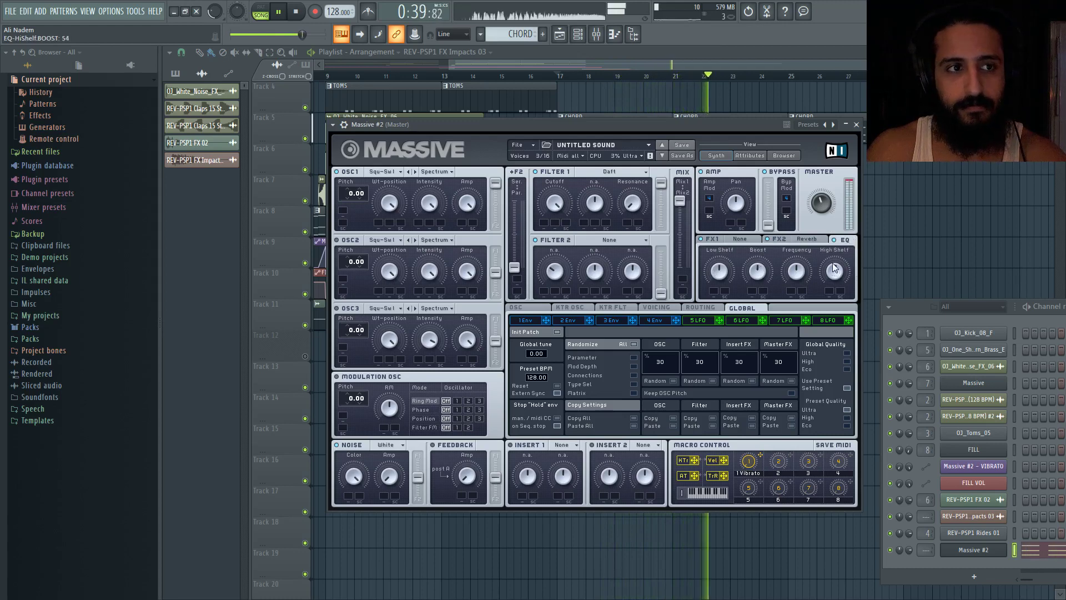
left_click_drag(418, 482, 395, 475)
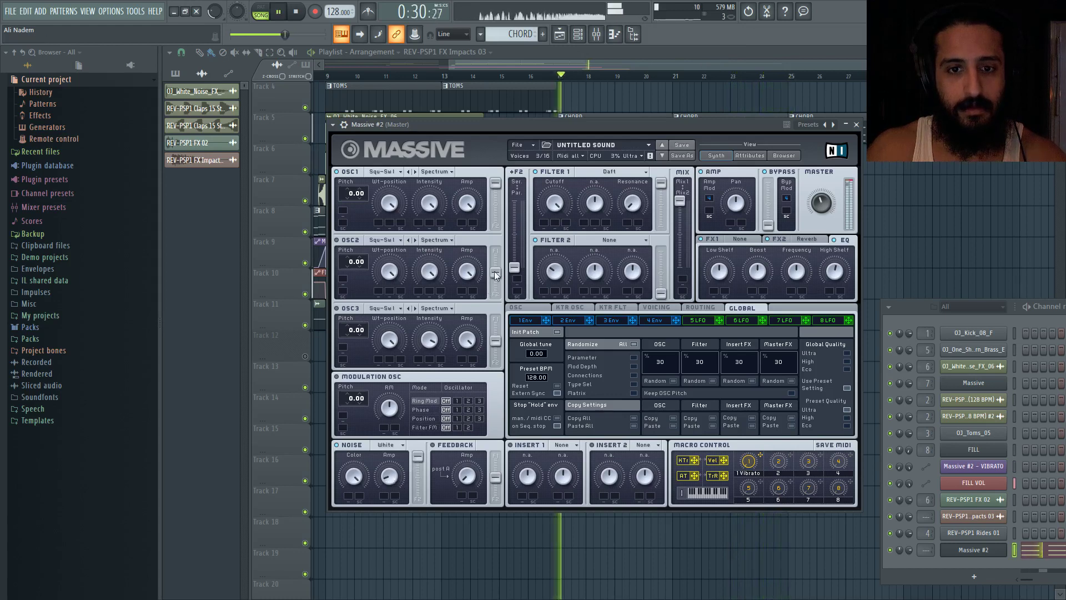
Bring in OSC2 at pitch -12.00 with wavetable position 0, and set unison to 2 voices with pan position spread at 85.
left_click_drag(348, 265, 352, 276)
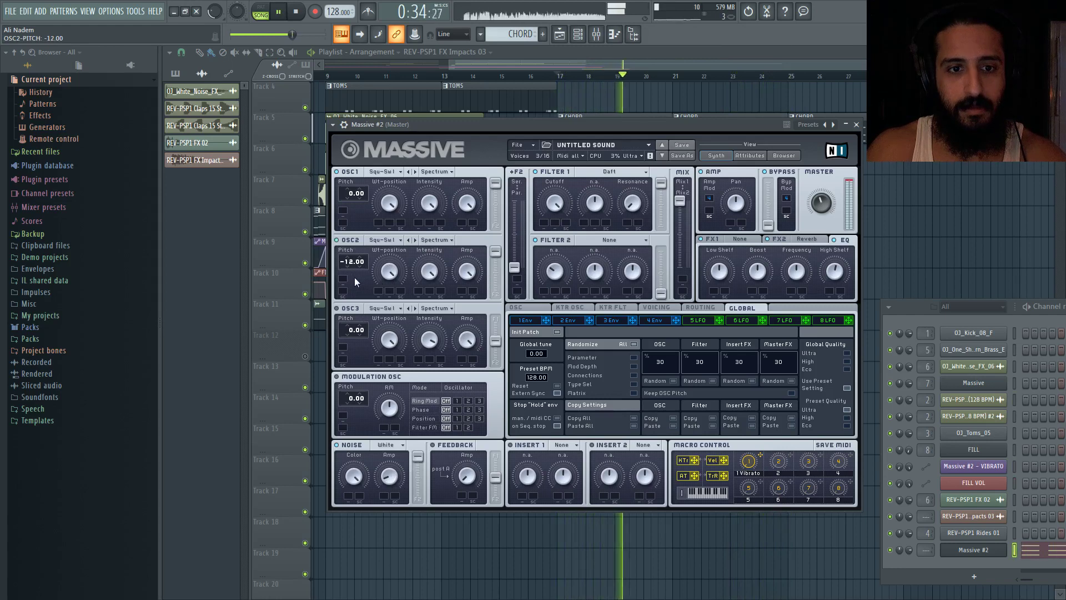
left_click(656, 307)
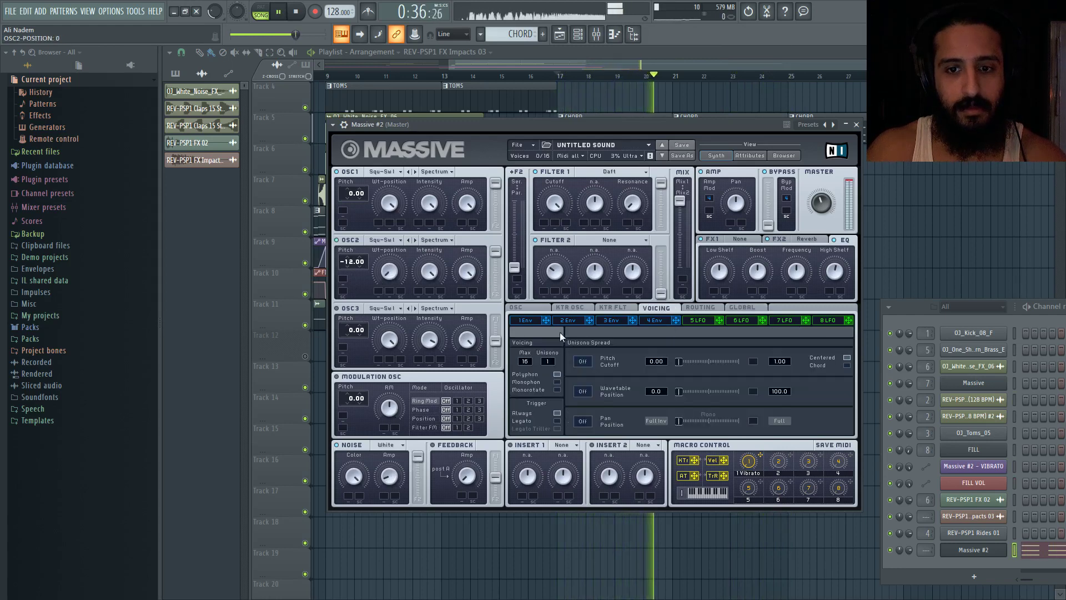
left_click_drag(553, 362, 554, 357)
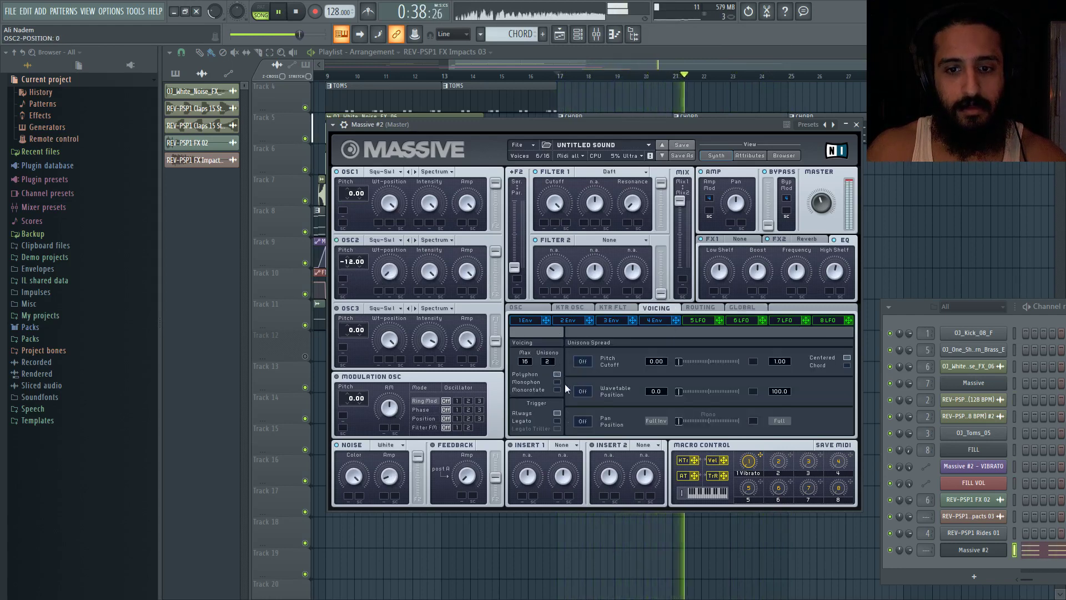
left_click(582, 420)
left_click_drag(679, 420, 745, 424)
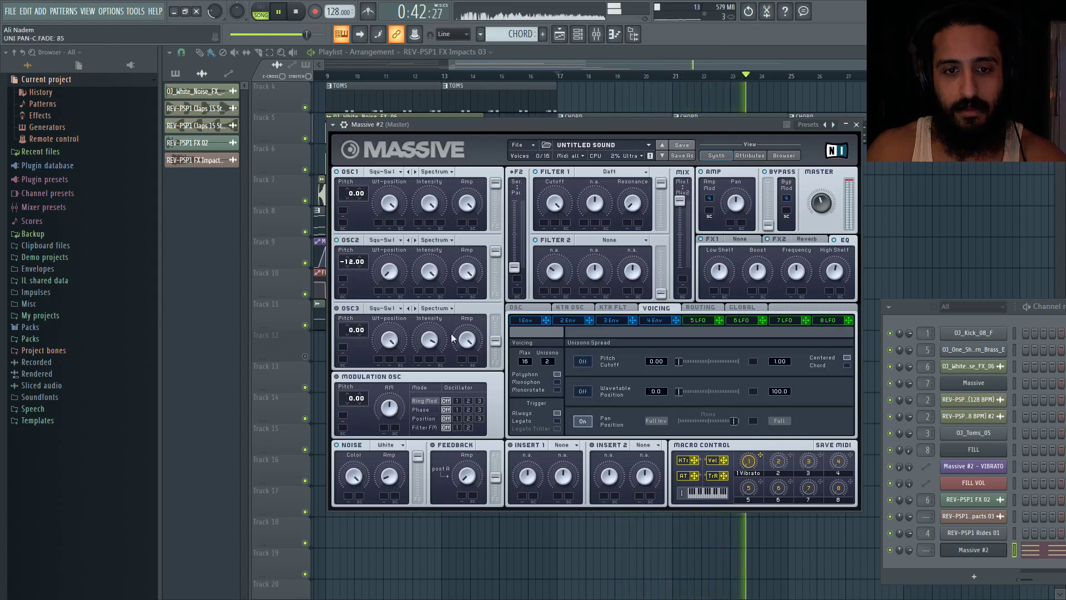
Audition OSC2 at pitch 0.00 and -12.00, and try OSC1's wavetable position at 0 before returning it to 100.
double_click(353, 265)
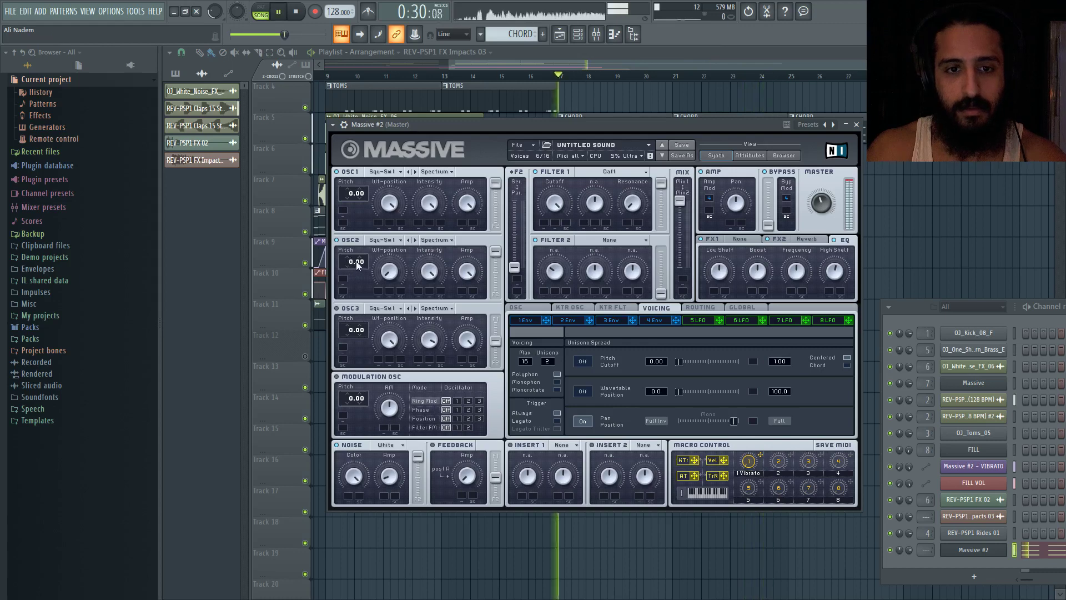
left_click_drag(349, 261, 353, 276)
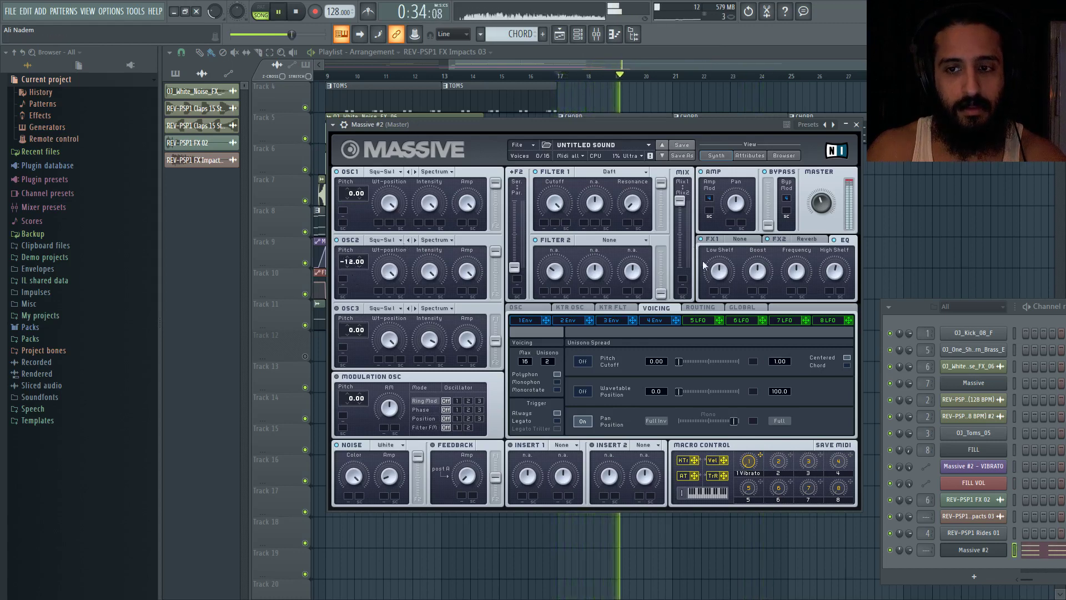
left_click_drag(393, 201, 400, 280)
key("space")
key("space")
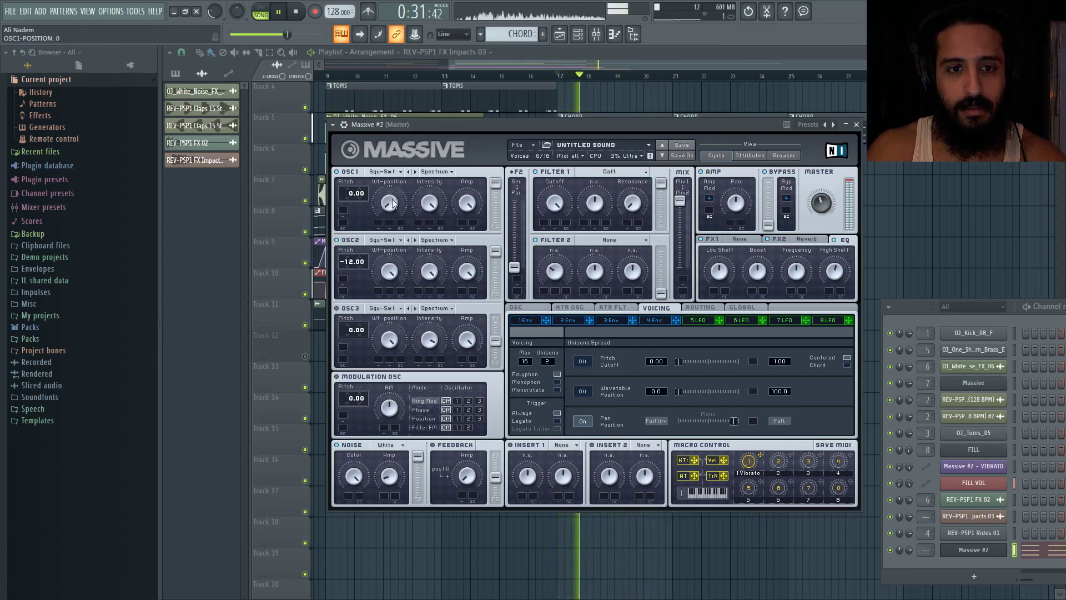
left_click_drag(393, 202, 397, 155)
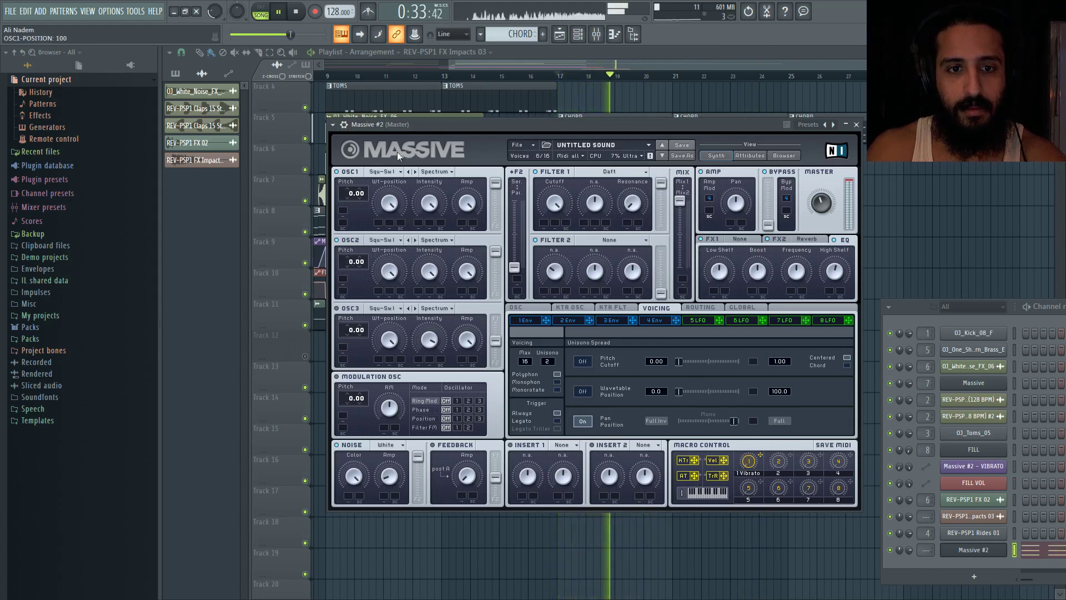
Set OSC2's pitch to 12.00 and bring in OSC3 at pitch -12.00 while playing the chords.
left_click_drag(348, 262, 357, 254)
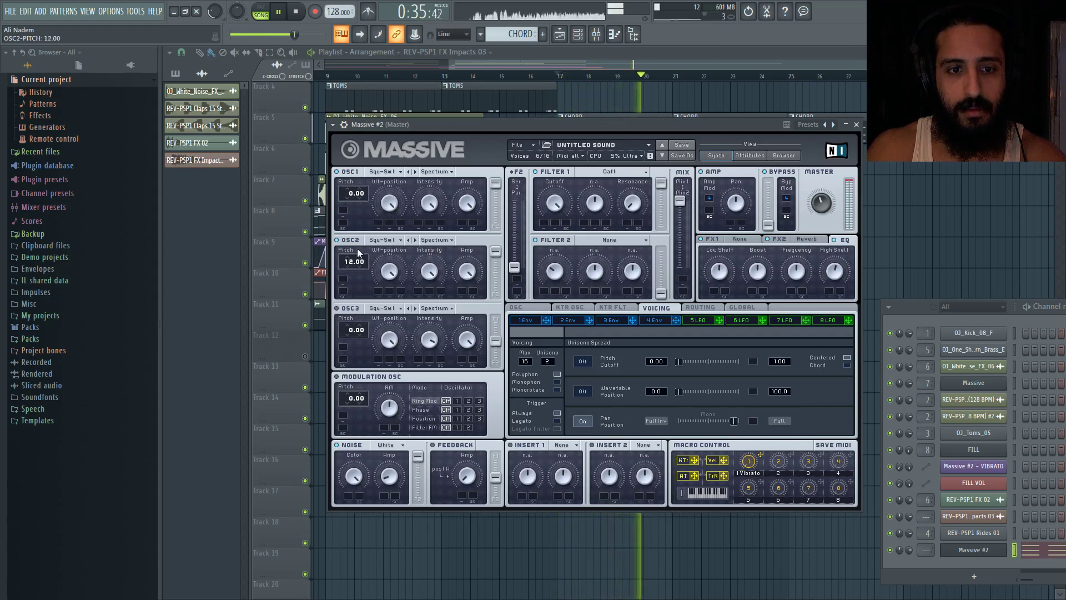
key("space")
key("space")
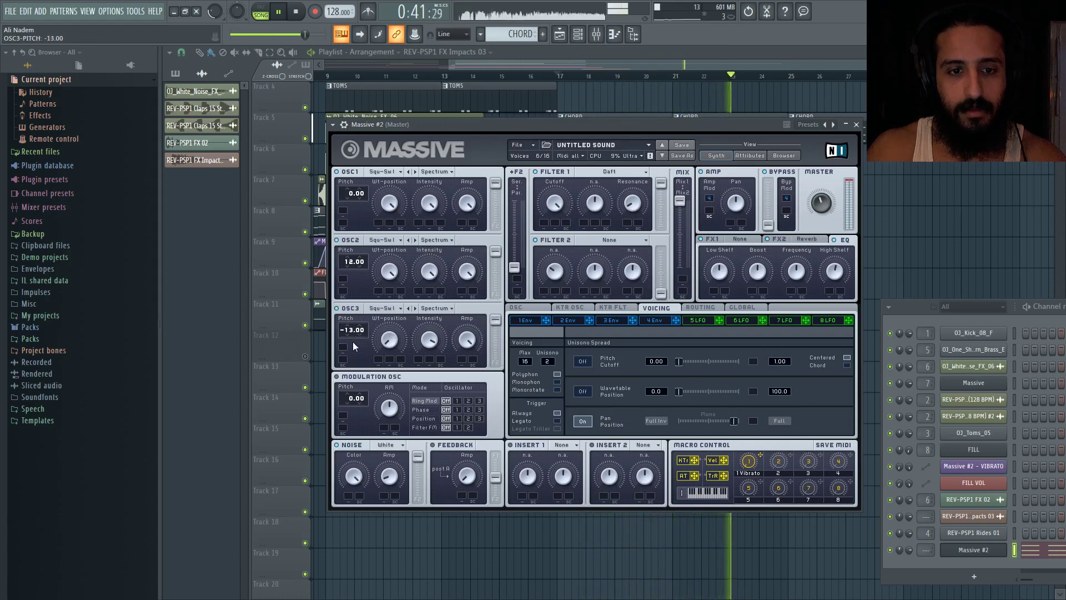
key("space")
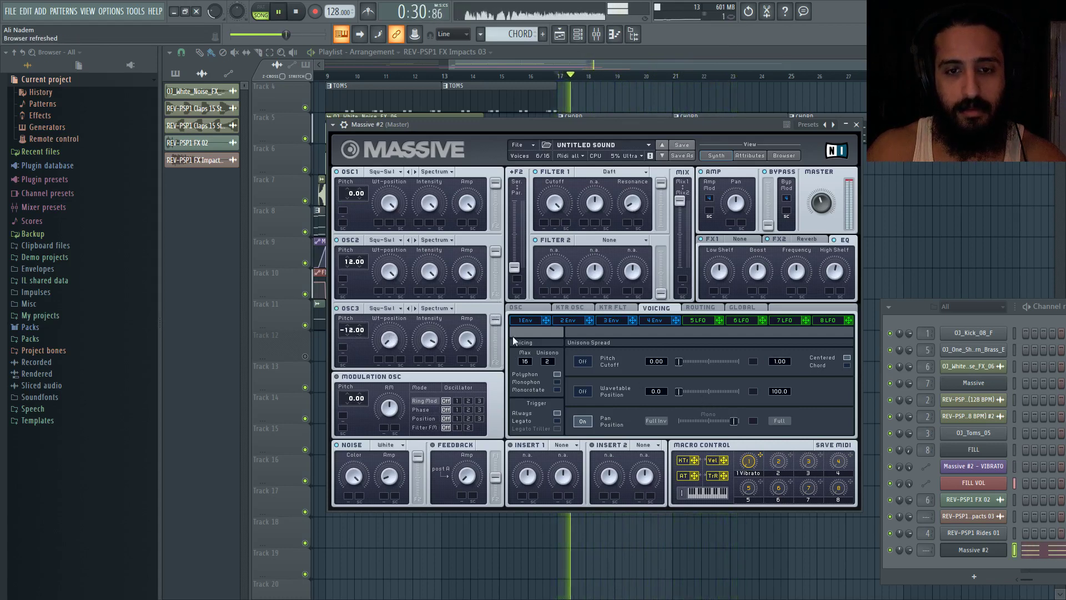
Try shifting all Massive #2 chord notes up an octave in the piano roll, then bring them back down.
left_click(1033, 549)
scroll(479, 230, "down", 1)
key("ctrl+a")
key("ctrl+Up")
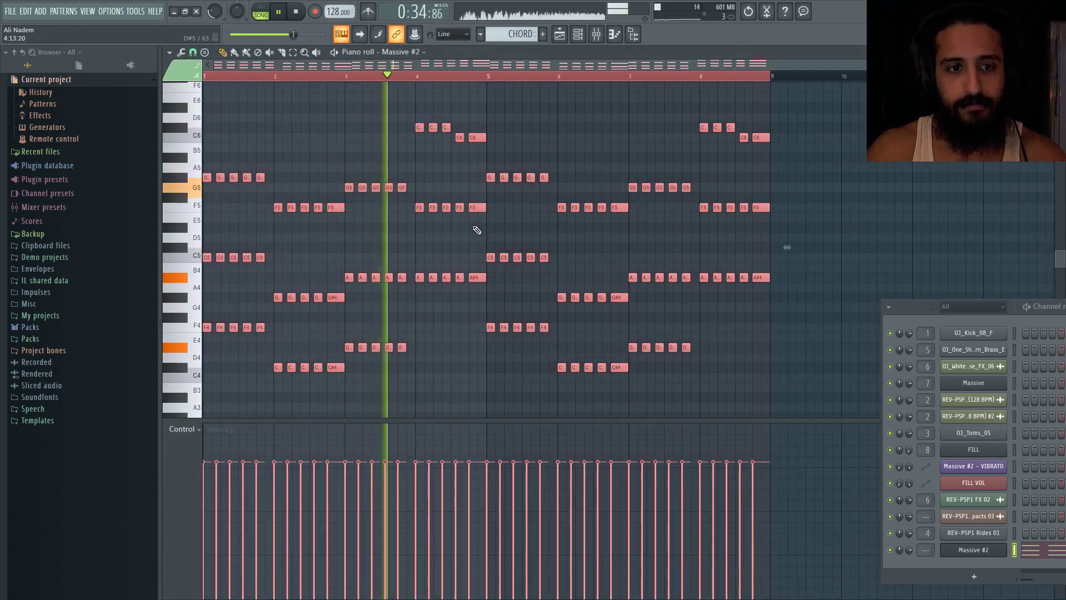
key("ctrl+Down")
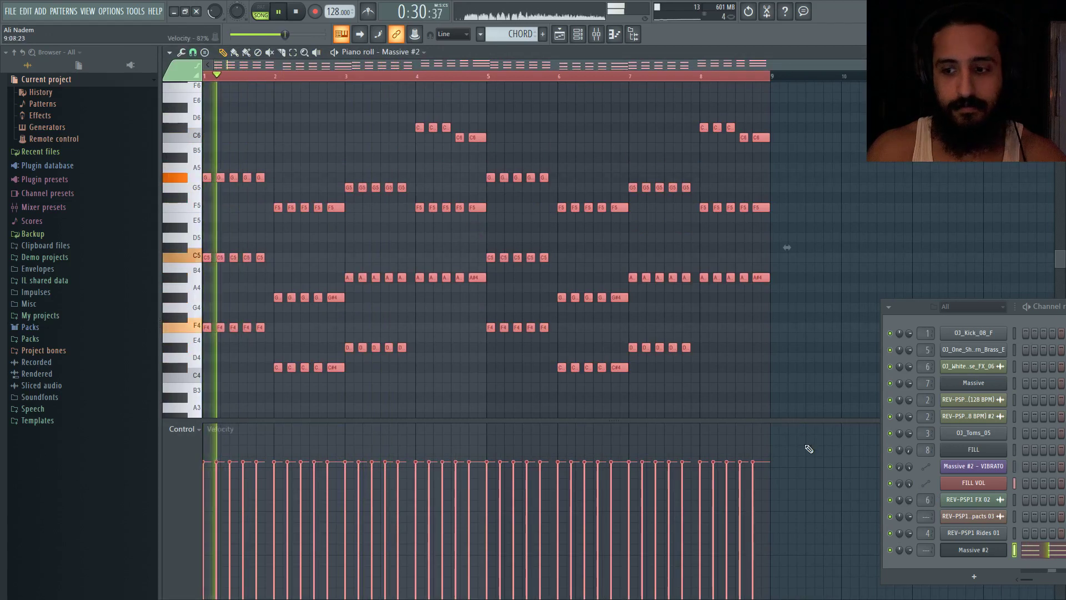
Reopen Massive #2, reset OSC3's pitch to 0.00 and set its wavetable position to 100.
left_click(981, 553)
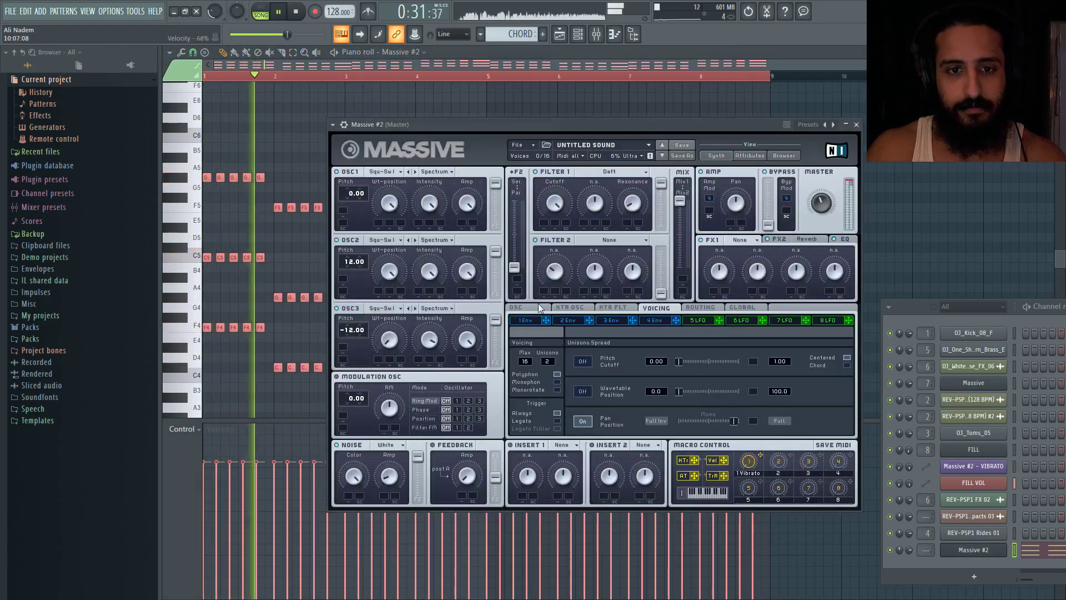
double_click(352, 330)
left_click_drag(387, 342, 390, 291)
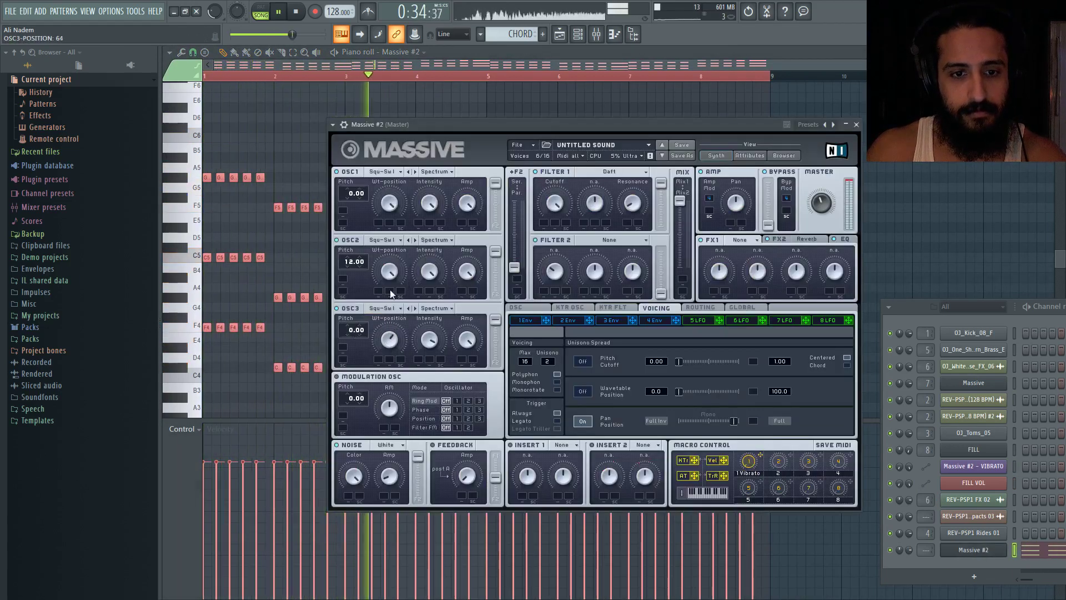
left_click(338, 309)
left_click_drag(397, 344, 426, 381)
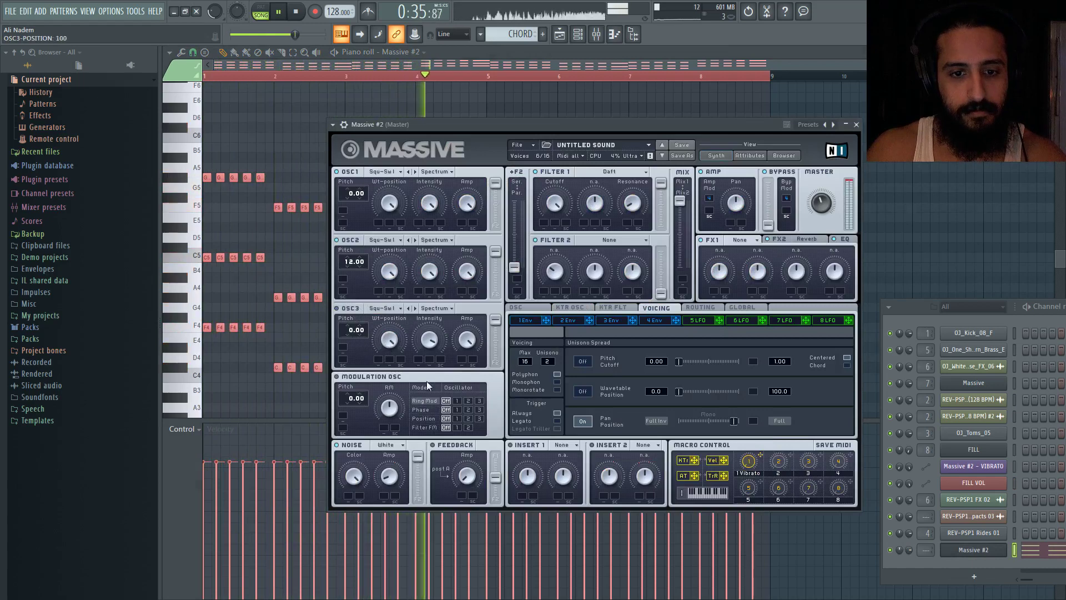
Apply phase modulation to oscillator 2 with the modulation oscillator at pitch -12.00, and set OSC3's pitch to -12.00.
left_click(457, 409)
left_click_drag(352, 399, 396, 390)
left_click(468, 409)
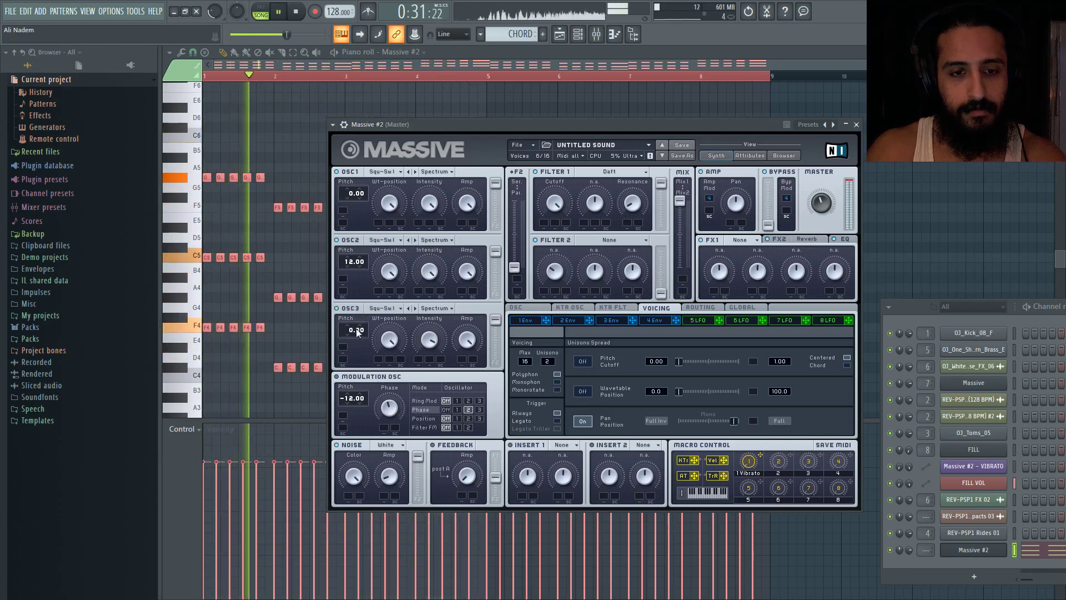
left_click_drag(356, 331, 352, 349)
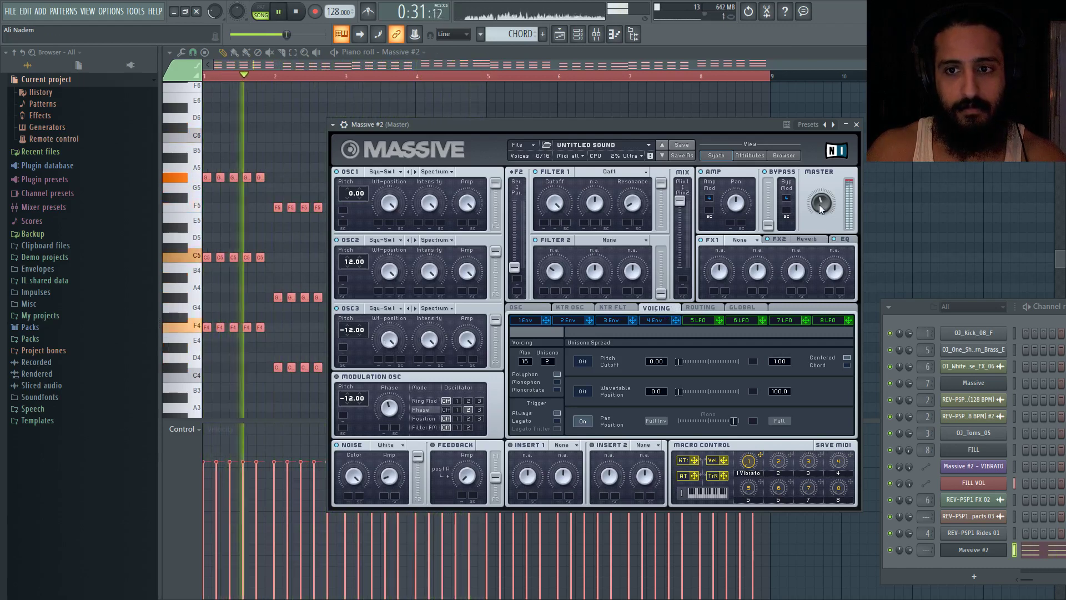
key("space")
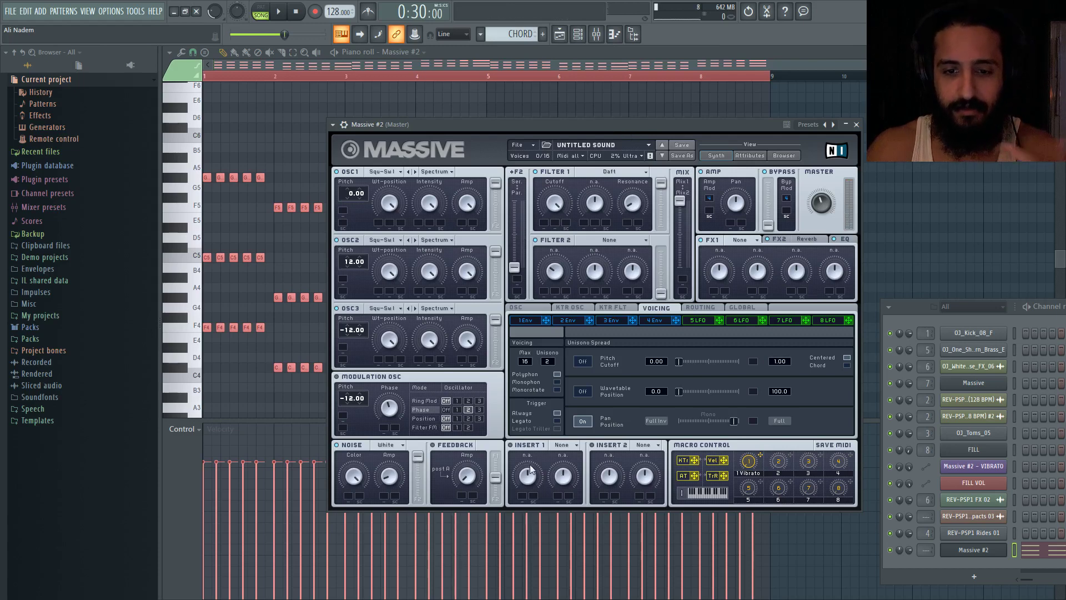
During playback, set the feedback amp to 3 and the EQ high shelf boost to 57.
key("space")
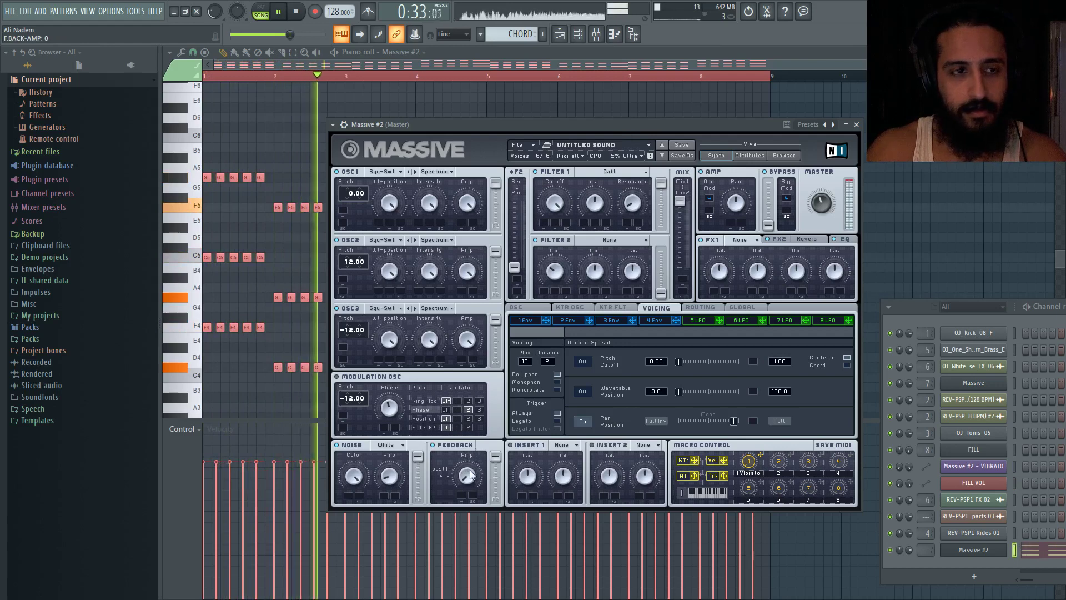
left_click_drag(476, 476, 469, 472)
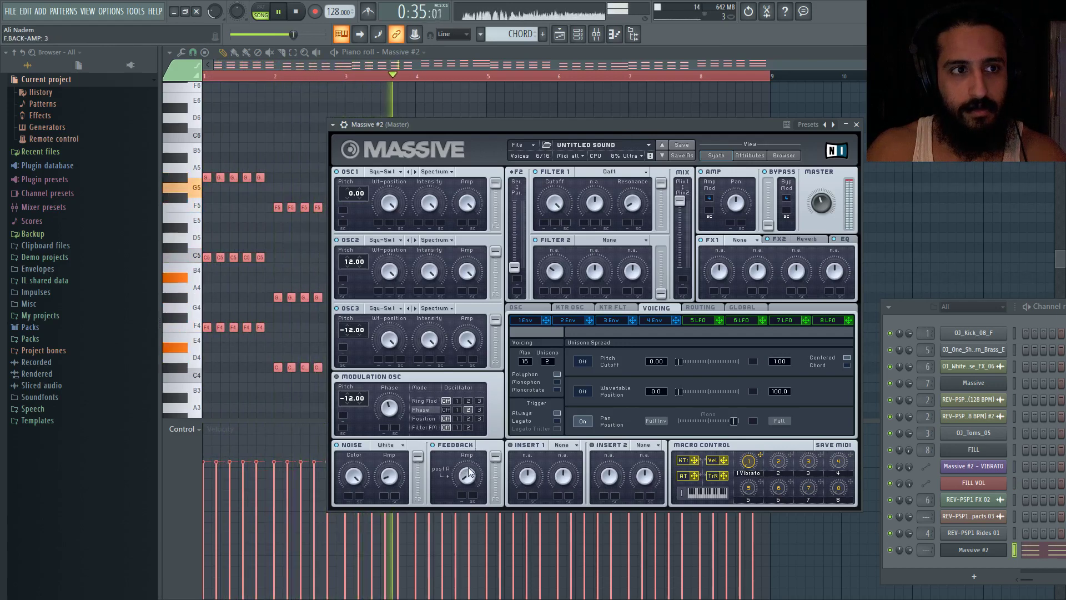
left_click(842, 239)
left_click_drag(838, 274, 840, 270)
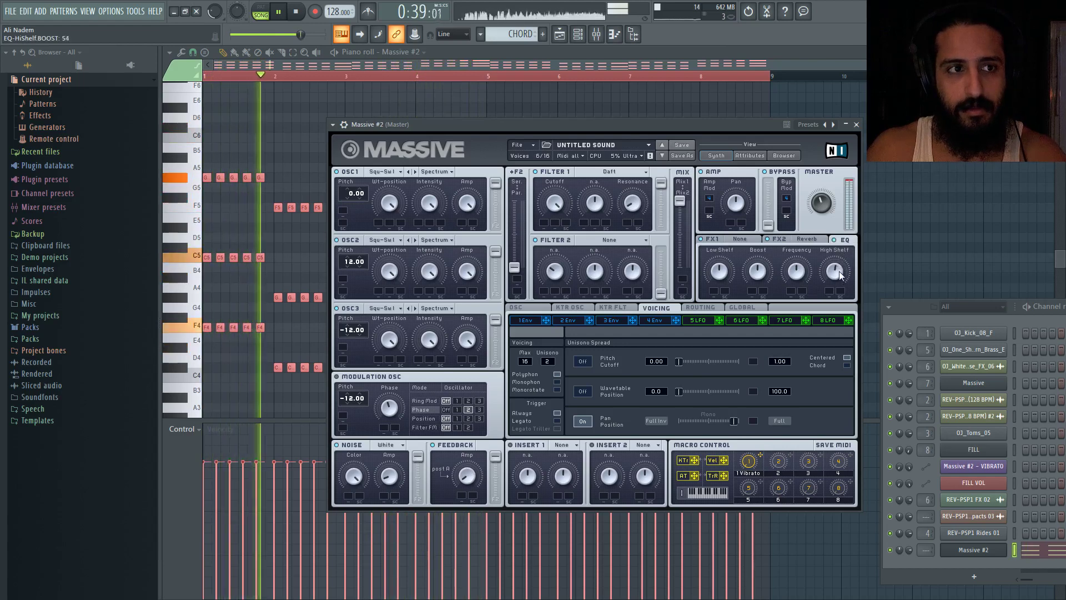
Set the FX2 reverb's dry/wet to 21 and stop playback.
left_click(812, 239)
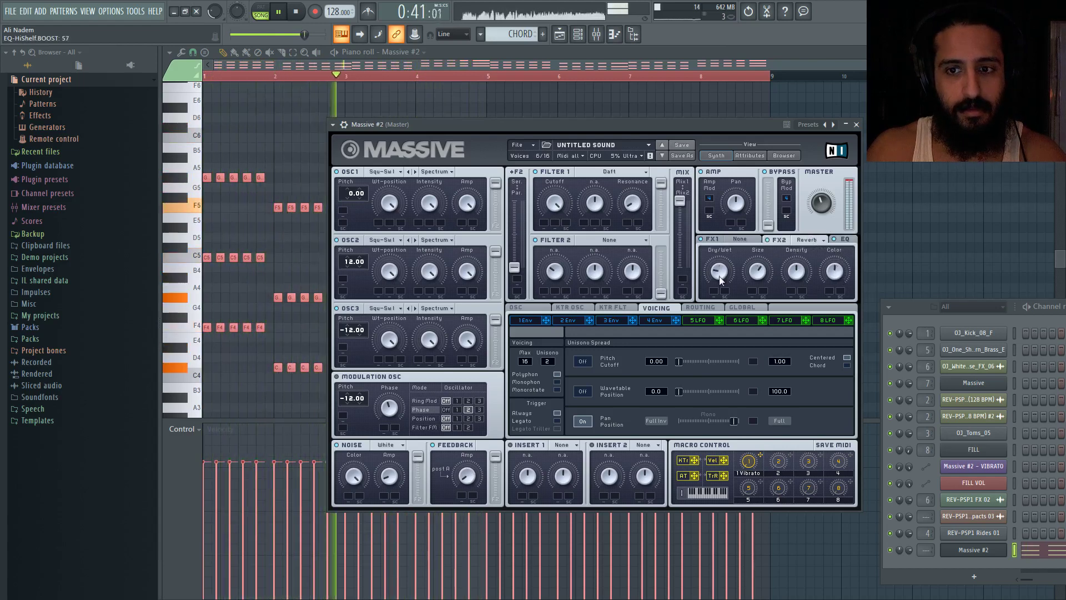
left_click_drag(718, 274, 719, 273)
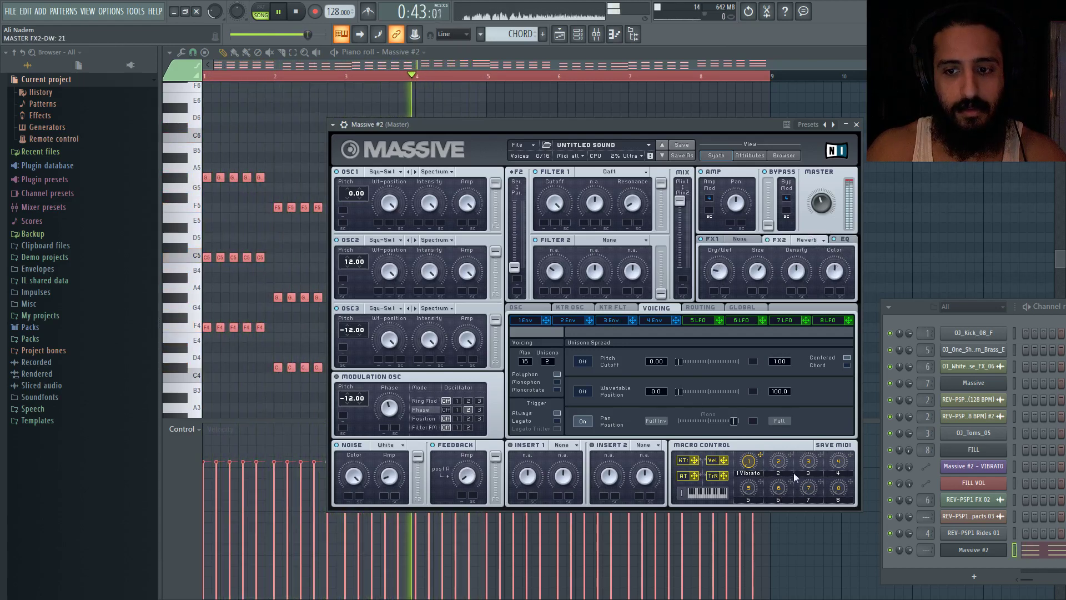
key("space")
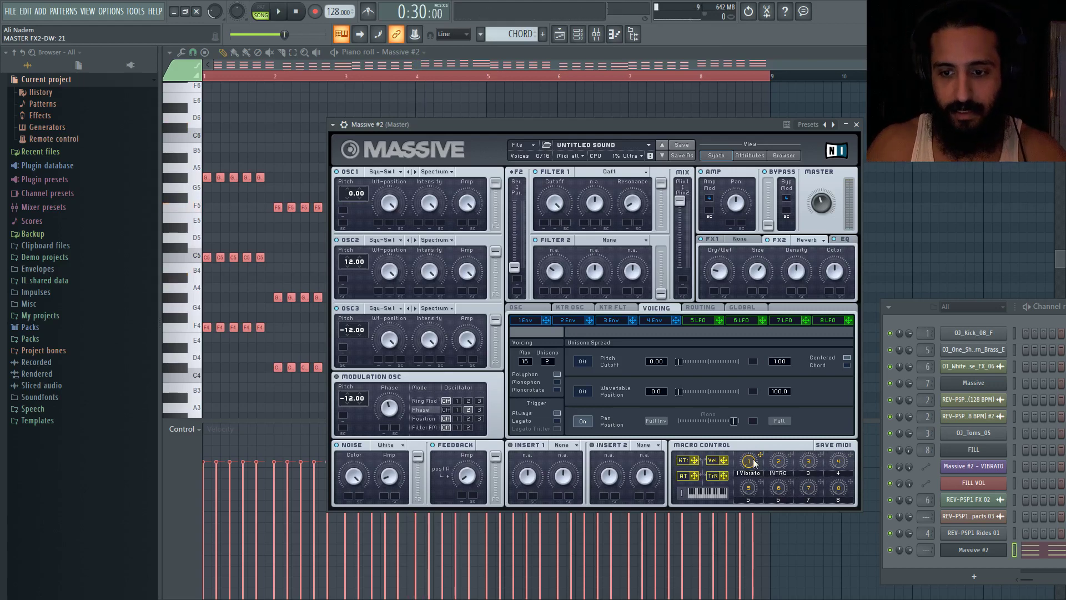
Clear the Vibrato macro and set up macro 2 as INTRO, controlling Filter 1 cutoff and reverb dry/wet.
right_click(753, 462)
left_click(781, 497)
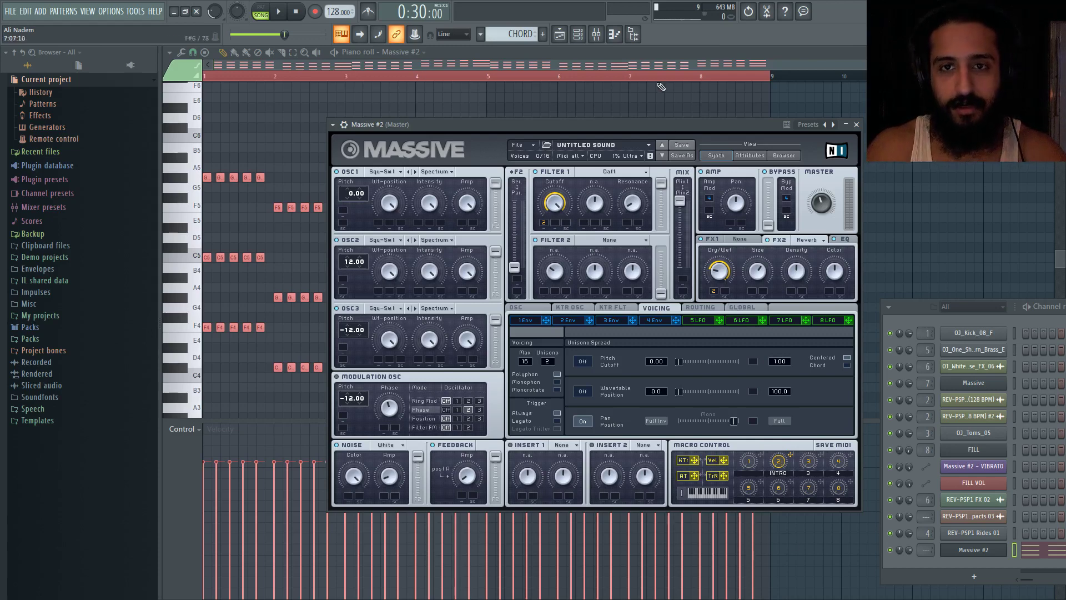
Create an automation clip in the playlist for the last tweaked parameter, Massive #2's INTRO macro.
left_click(561, 34)
left_click(135, 11)
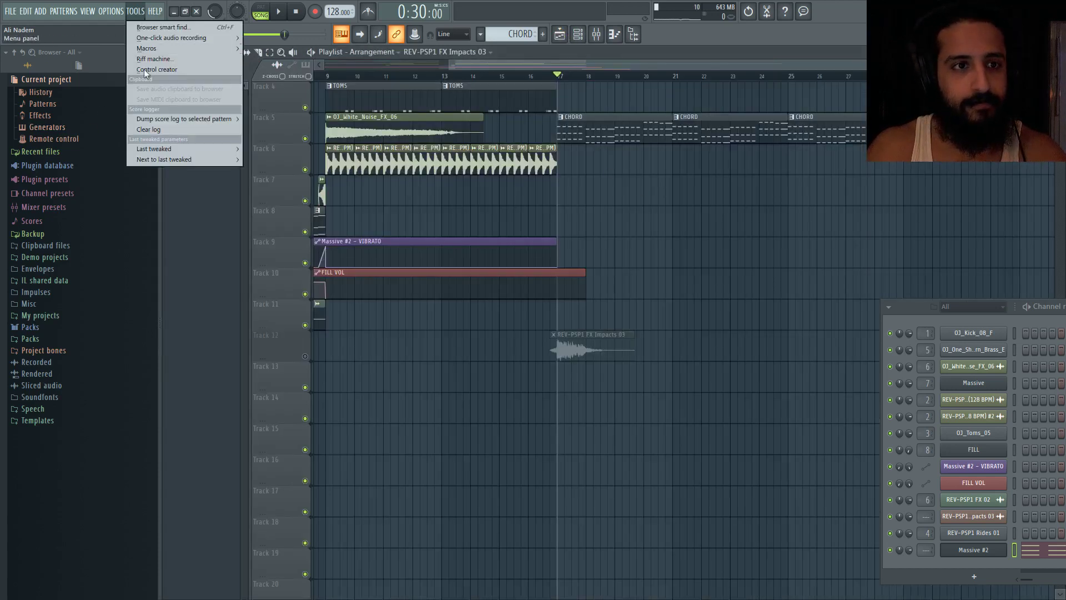
mouse_move(182, 151)
left_click(324, 214)
scroll(649, 269, "down", 3)
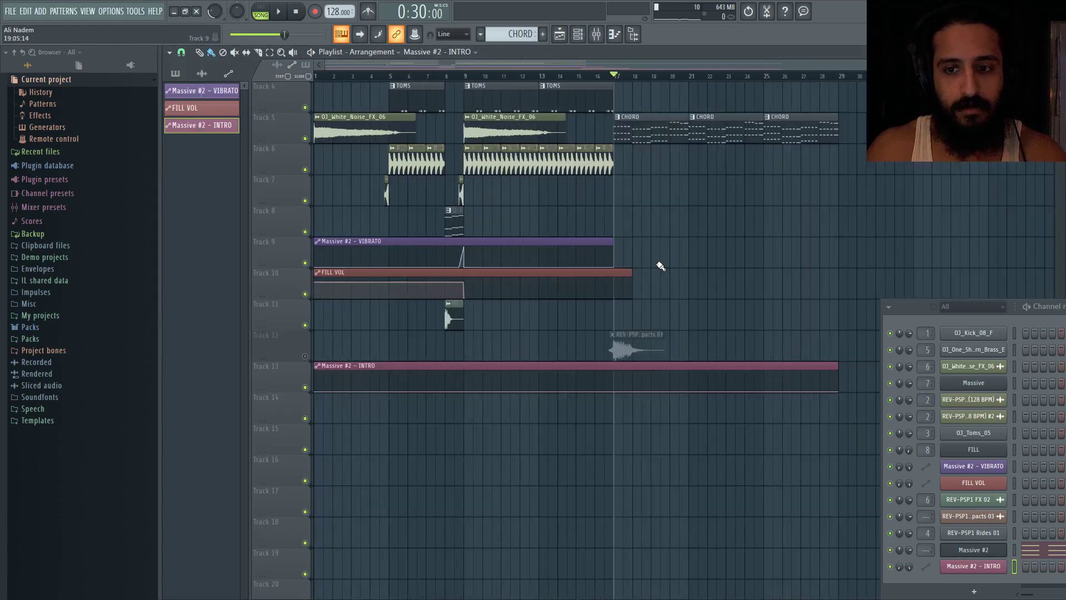
Add a bottom-level point at bar 17 in the Massive #2 - INTRO automation clip and move the channel rack lower.
scroll(668, 267, "down", 2)
scroll(668, 267, "up", 3)
right_click(516, 325)
left_click_drag(516, 326, 518, 341)
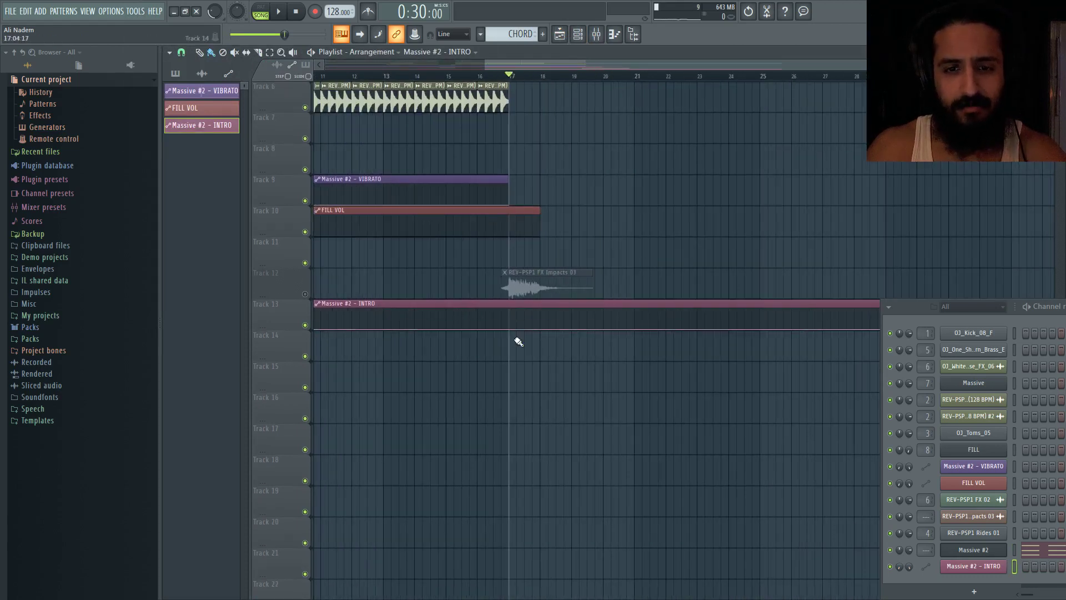
left_click_drag(922, 304, 921, 390)
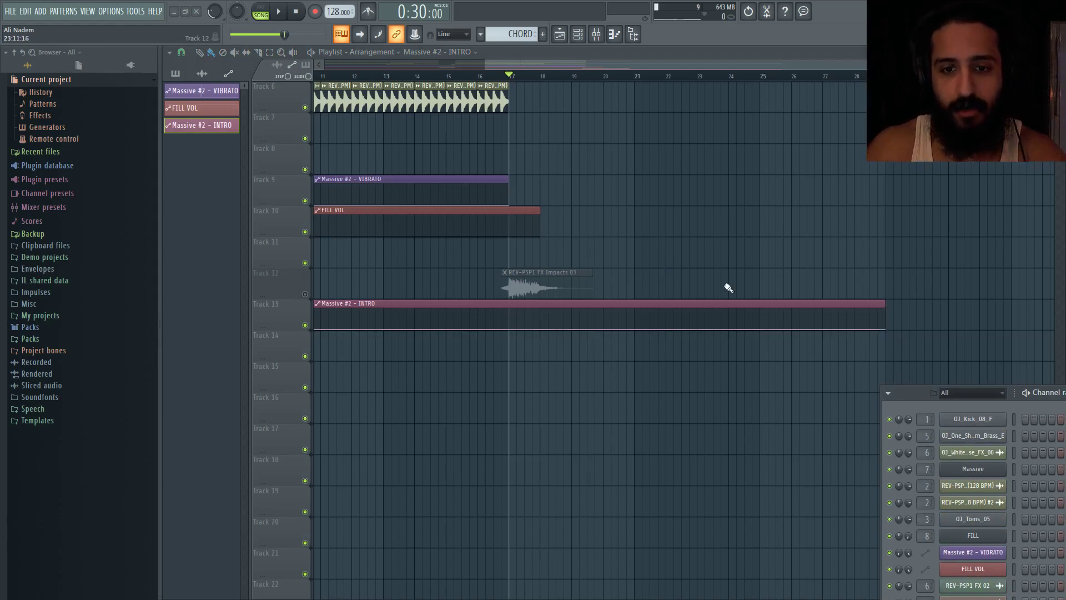
Add another point at bar 17 in the Massive #2 - INTRO automation and raise it to 100%.
scroll(637, 221, "up", 2)
scroll(638, 222, "up", 2)
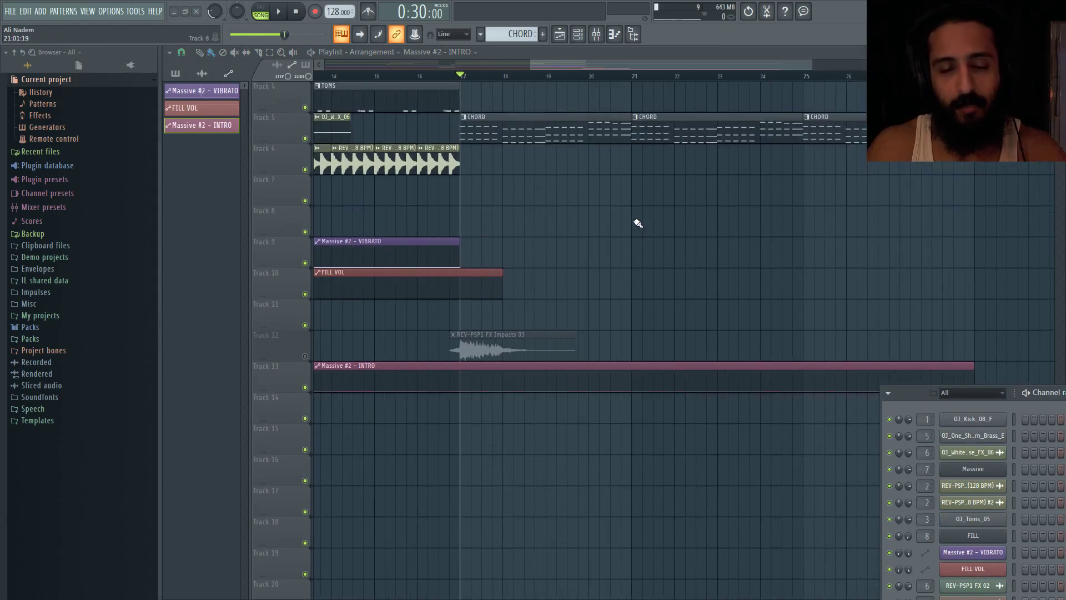
scroll(772, 350, "down", 1)
scroll(757, 281, "down", 3)
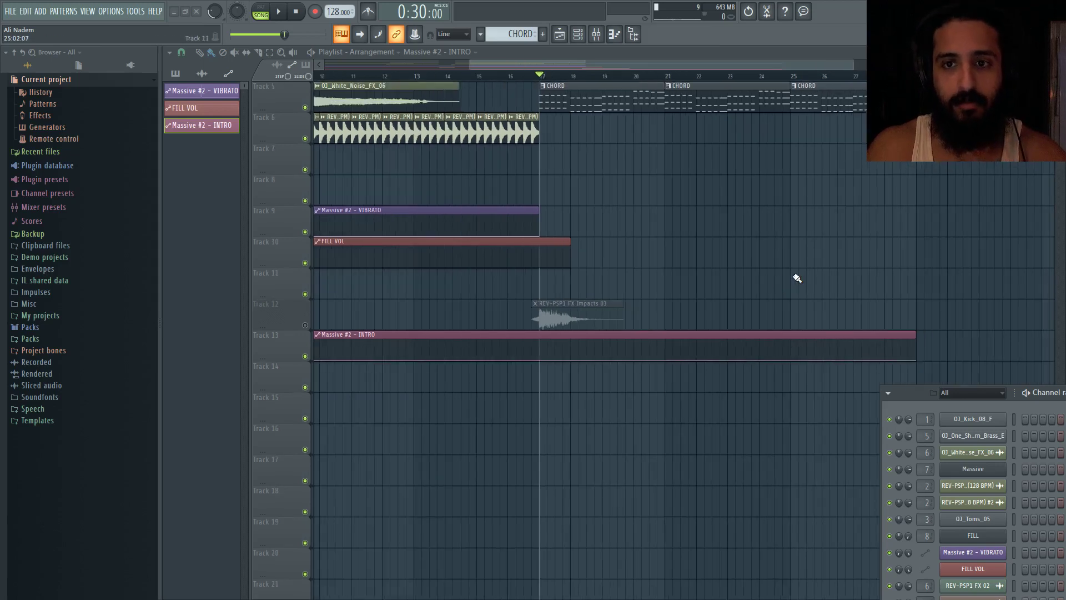
left_click_drag(540, 360, 544, 335)
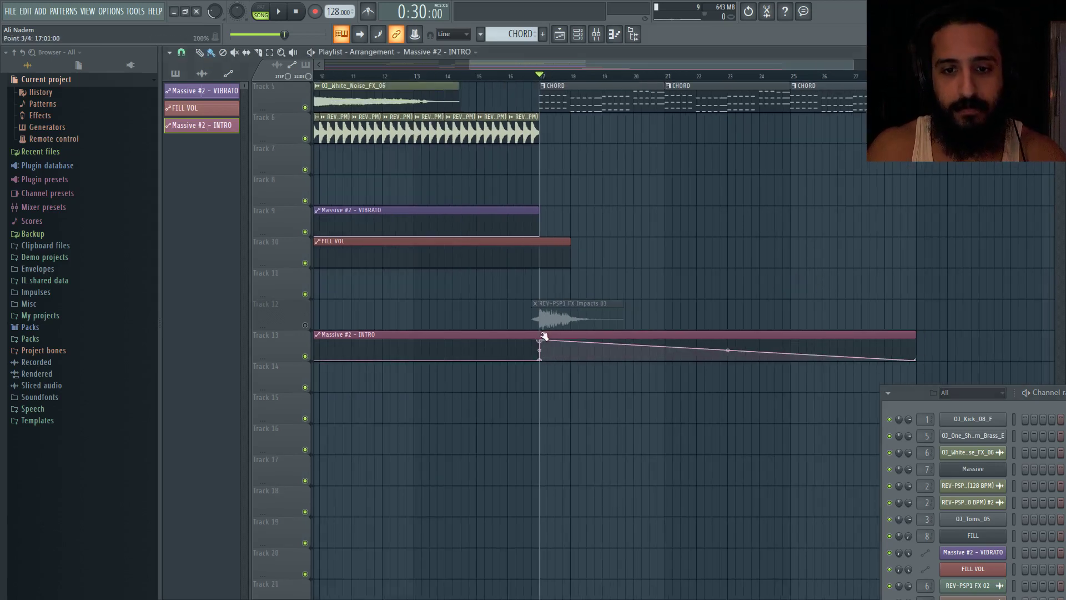
Move the INTRO automation's bottom-level point back to bar 16 and add a point at bar 21 at about 39%.
key("space")
scroll(667, 364, "up", 1)
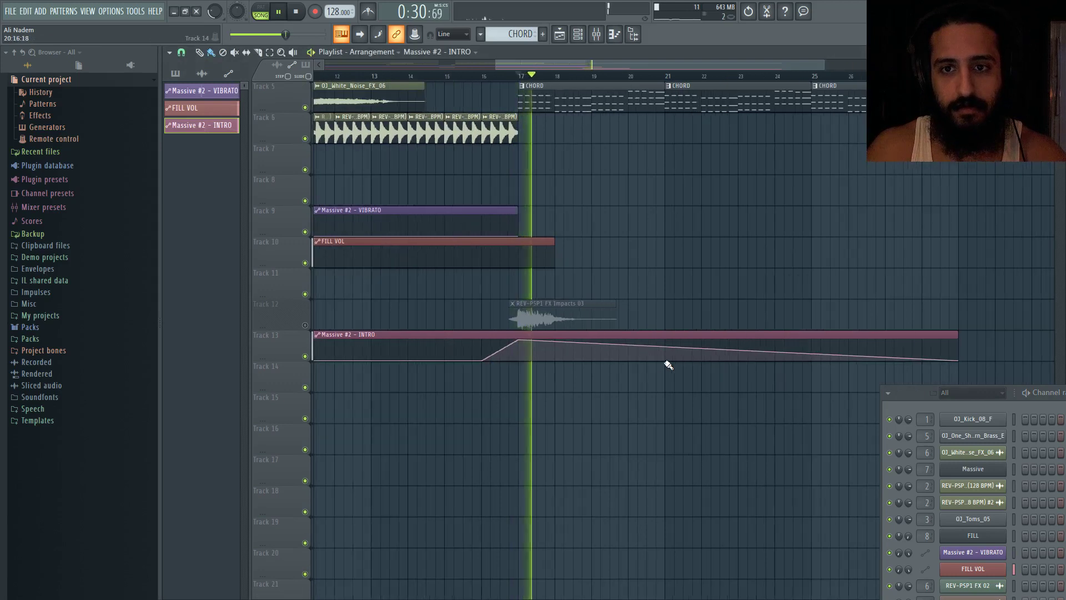
right_click(665, 354)
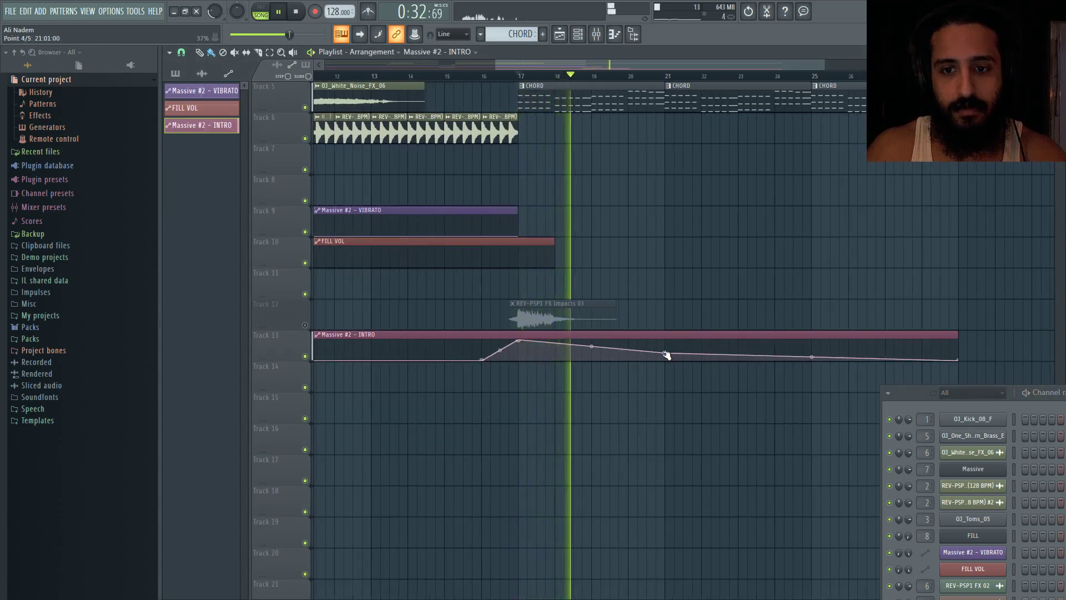
scroll(654, 150, "up", 2)
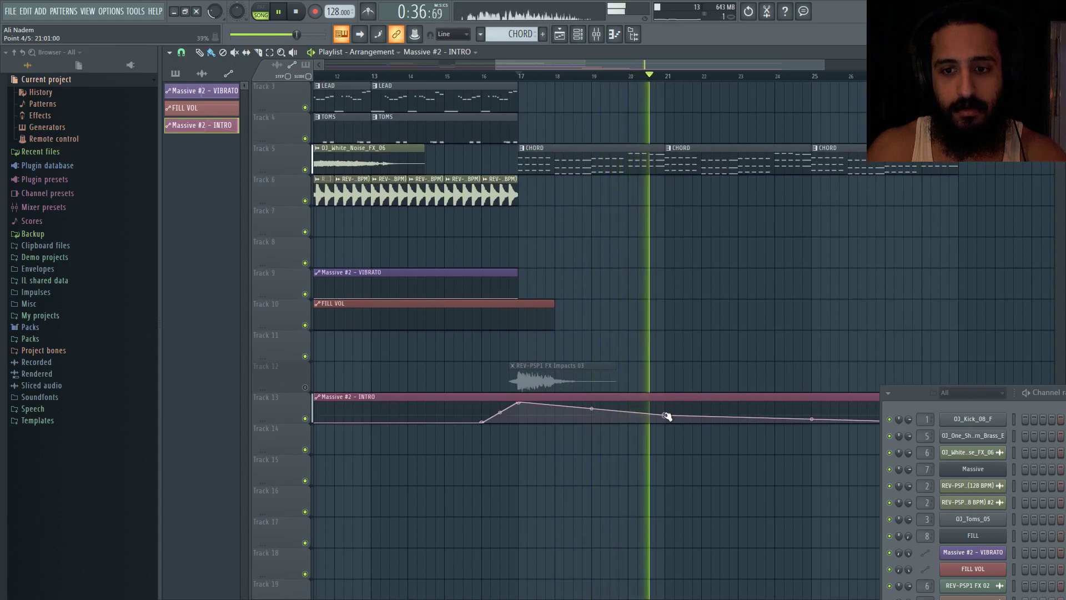
left_click_drag(665, 416, 668, 415)
Move the INTRO automation's bar 21 point to bar 25 and lower it to the bottom level, auditioning the fade from around bar 17.
key("space")
key("space")
left_click(491, 77)
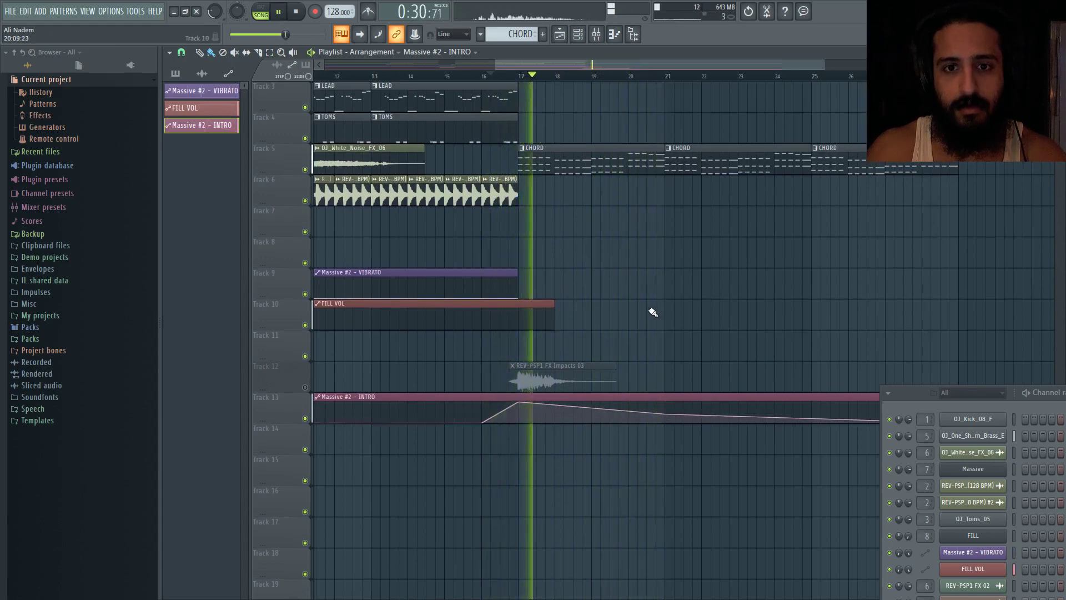
left_click_drag(665, 413, 784, 407)
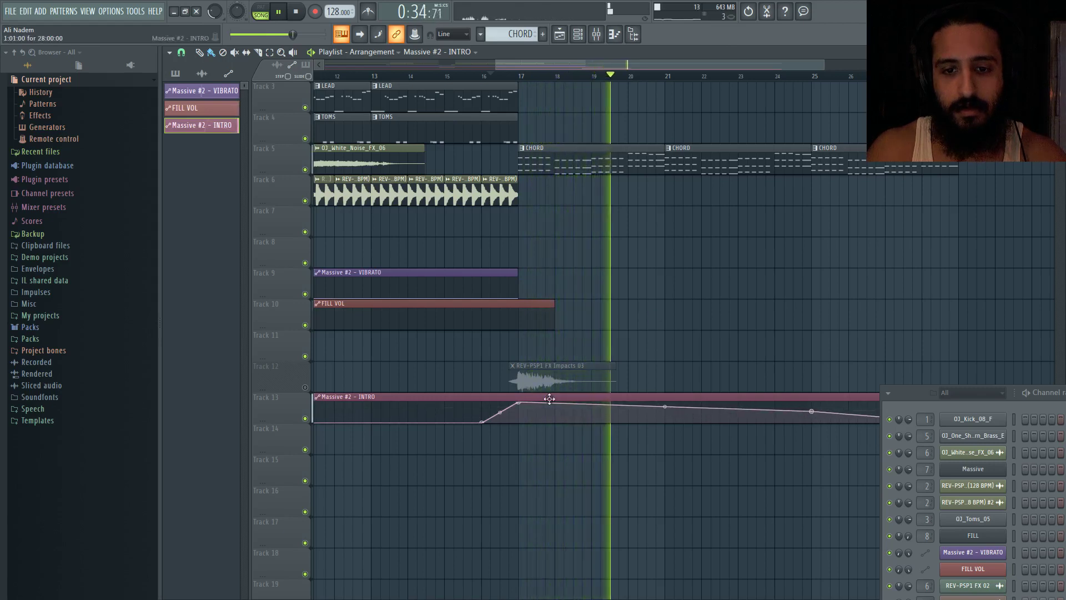
left_click(521, 76)
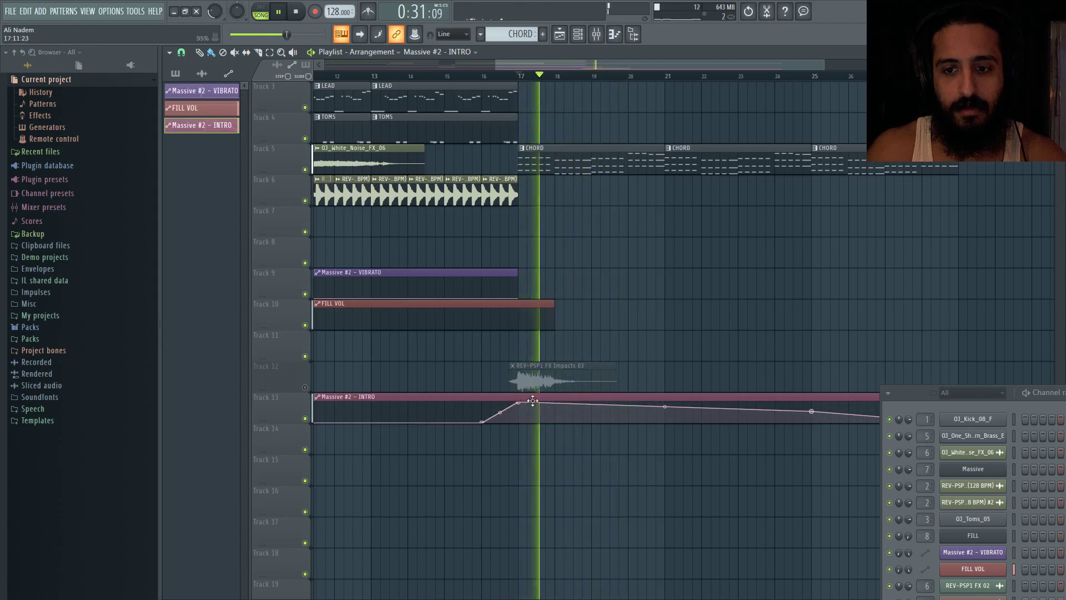
left_click_drag(812, 412, 821, 435)
key("space")
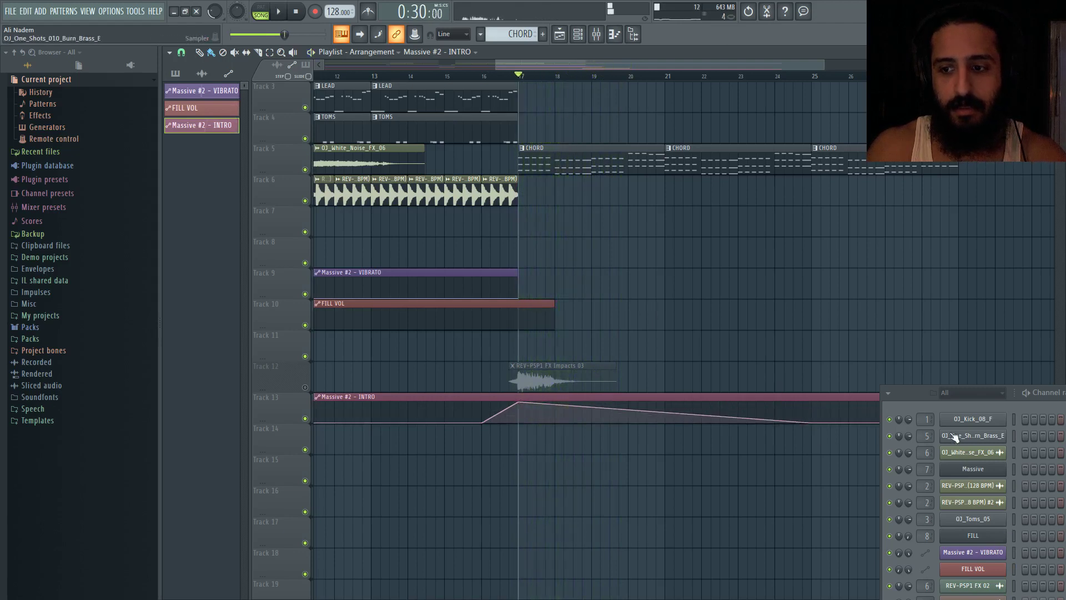
Check Massive #2's Filter 1 cutoff and FX2 reverb settings while playing the arrangement with its automation.
left_click_drag(916, 394, 945, 441)
left_click(883, 515)
mouse_move(601, 125)
left_mouse_down()
mouse_move(631, 441)
mouse_move(598, 115)
left_mouse_up()
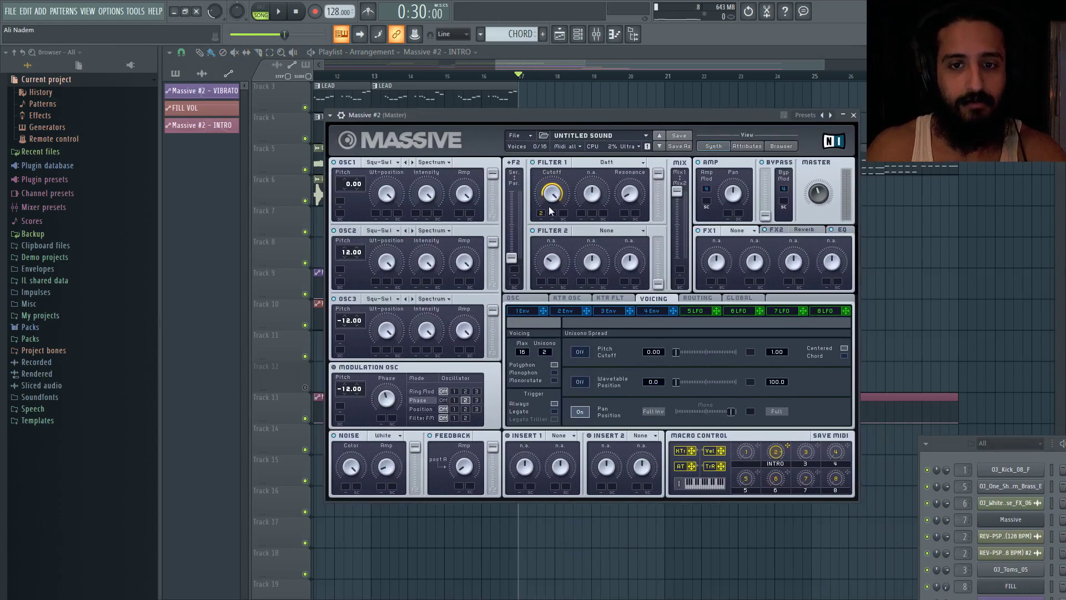
key("space")
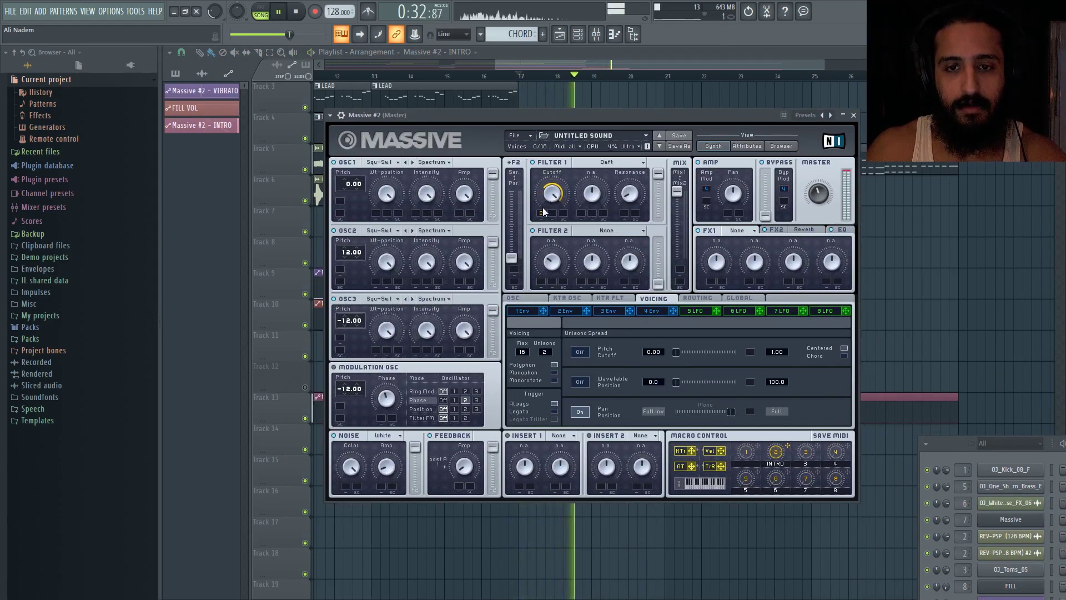
left_click(800, 227)
left_click_drag(637, 119, 638, 443)
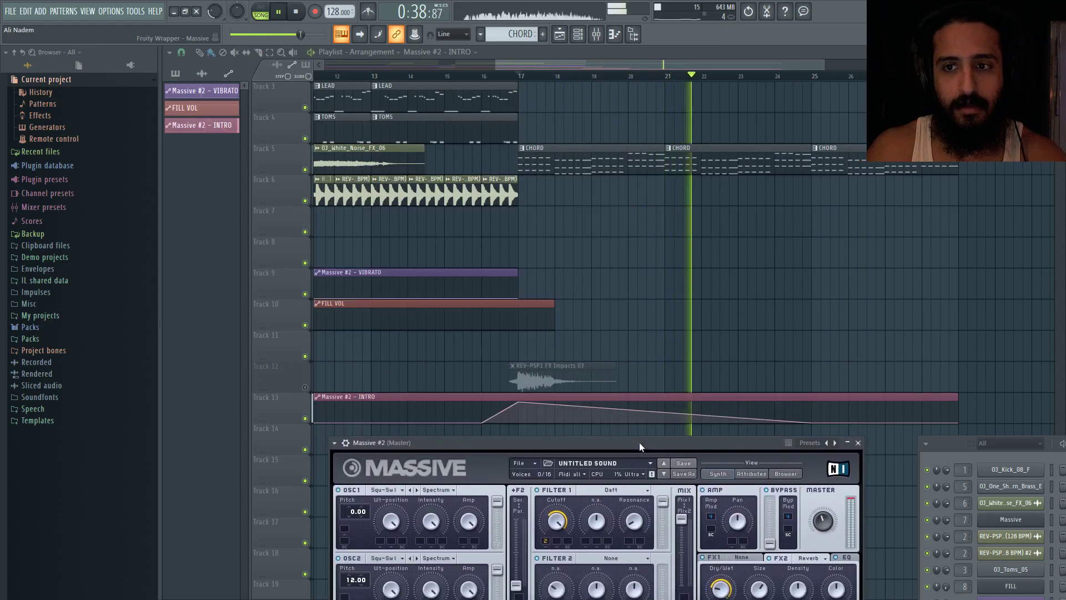
Stop playback, close Massive #2 and shorten the CHORD clip starting at bar 21 to a length of 3:09:00.
scroll(832, 214, "up", 3)
scroll(805, 217, "up", 1)
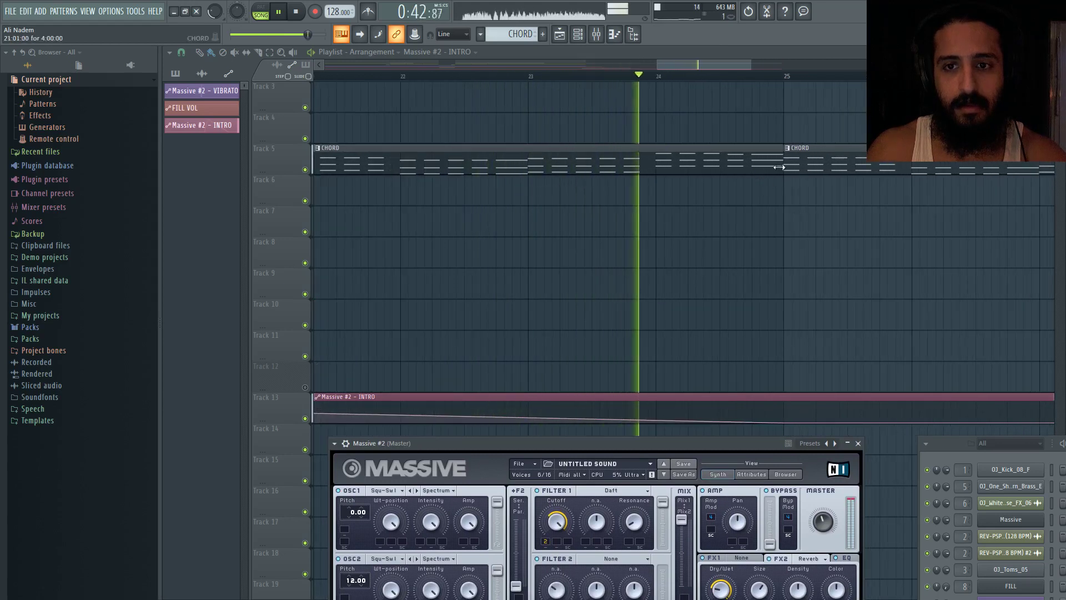
key("space")
key("Escape")
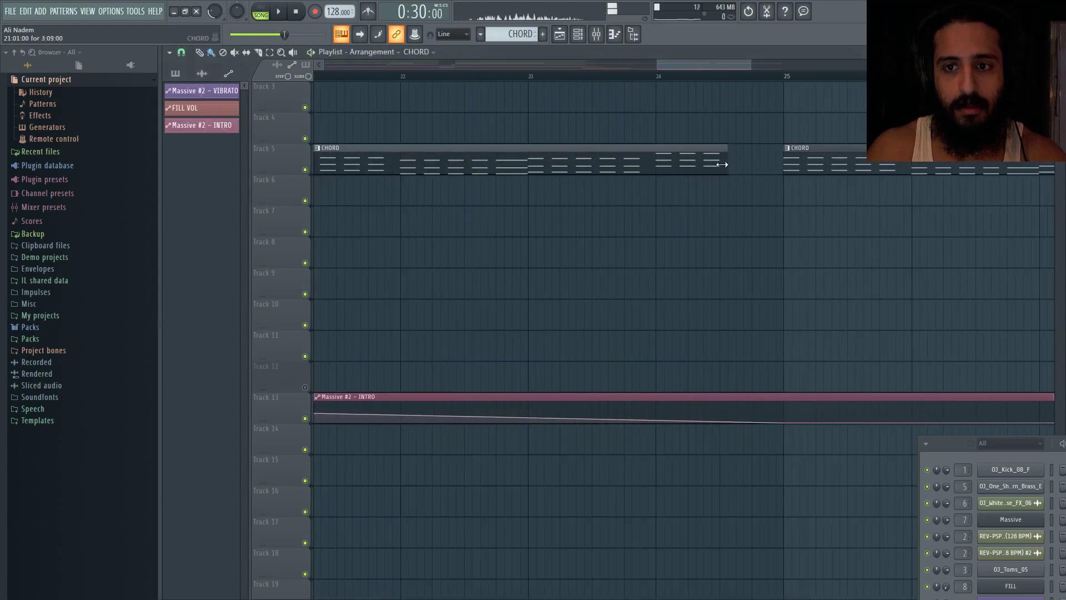
scroll(702, 206, "down", 8)
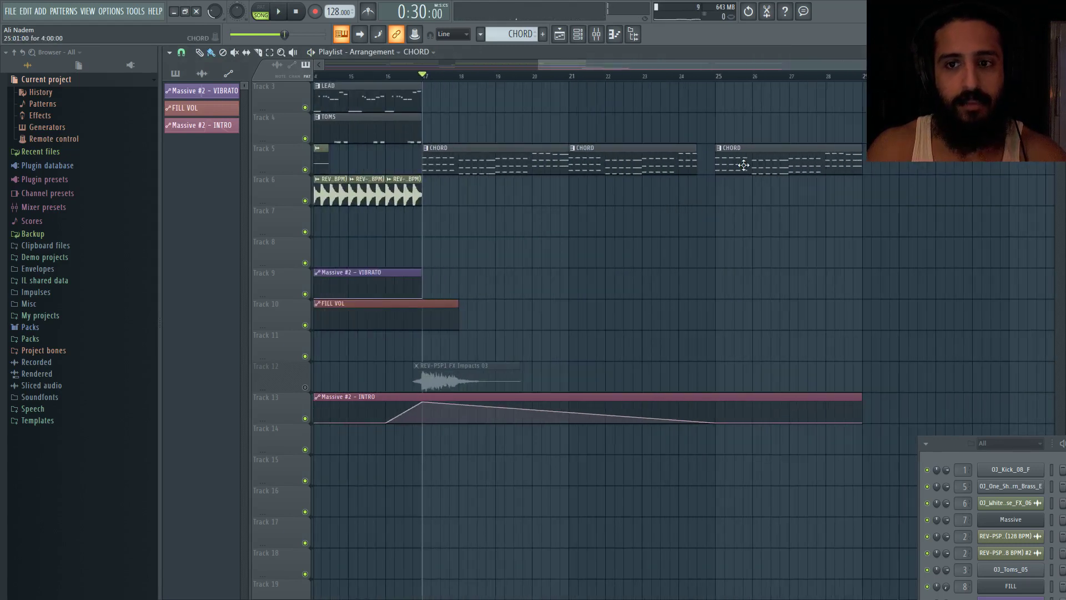
Create a new pattern named BREAK CLAP.
left_click(542, 34)
type("B")
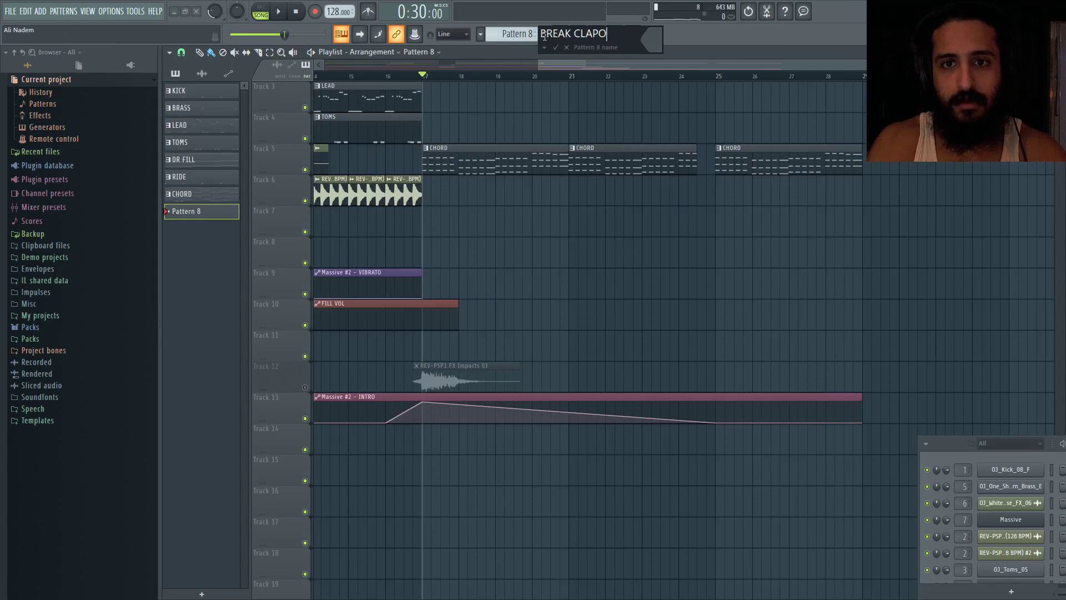
type("REAK CLAPO")
key("BackSpace")
key("Return")
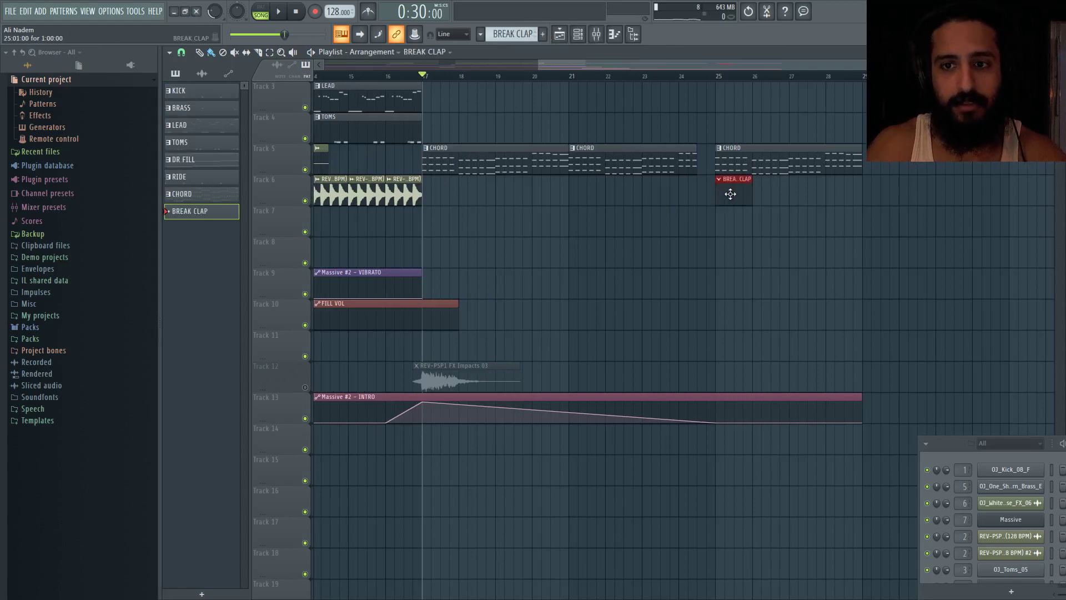
Make the CHORD clip at bar 25 unique and open its notes in the piano roll.
left_click(721, 154)
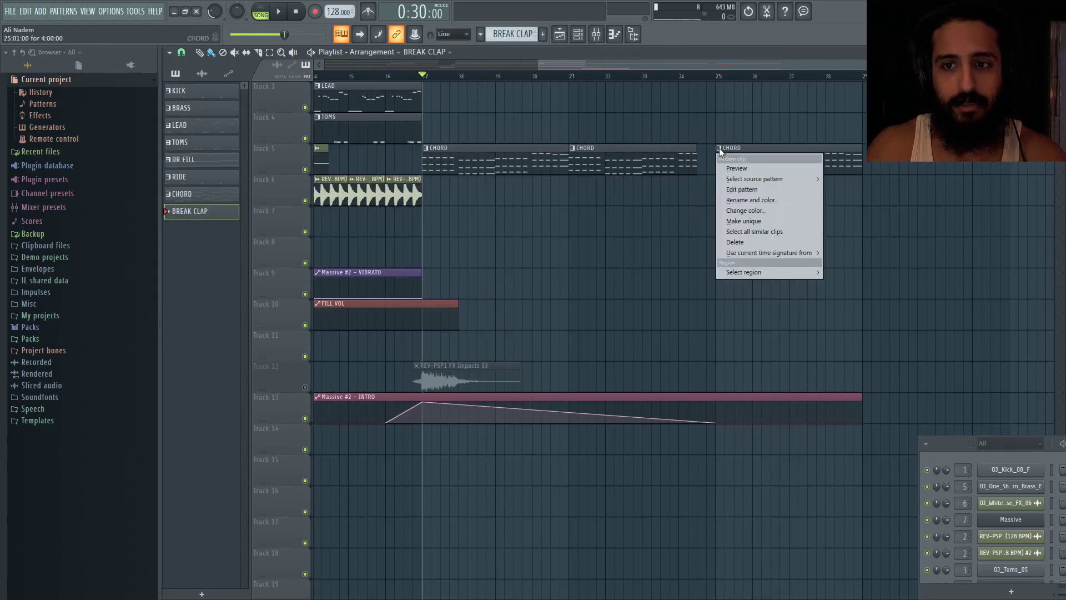
left_click(743, 224)
double_click(749, 169)
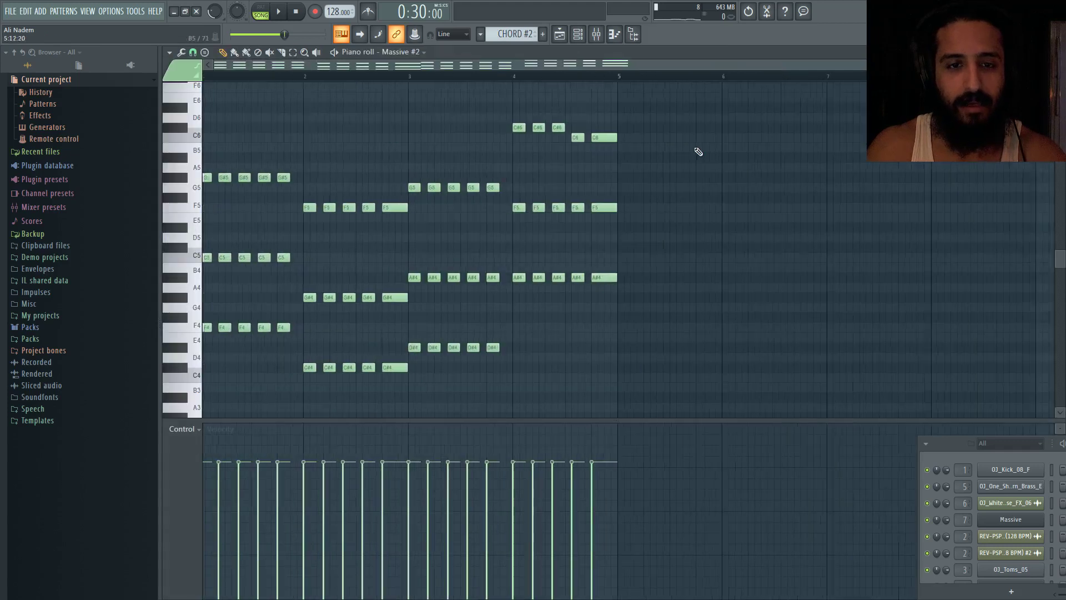
Clone the Massive #2 channel in the channel rack.
left_click(595, 36)
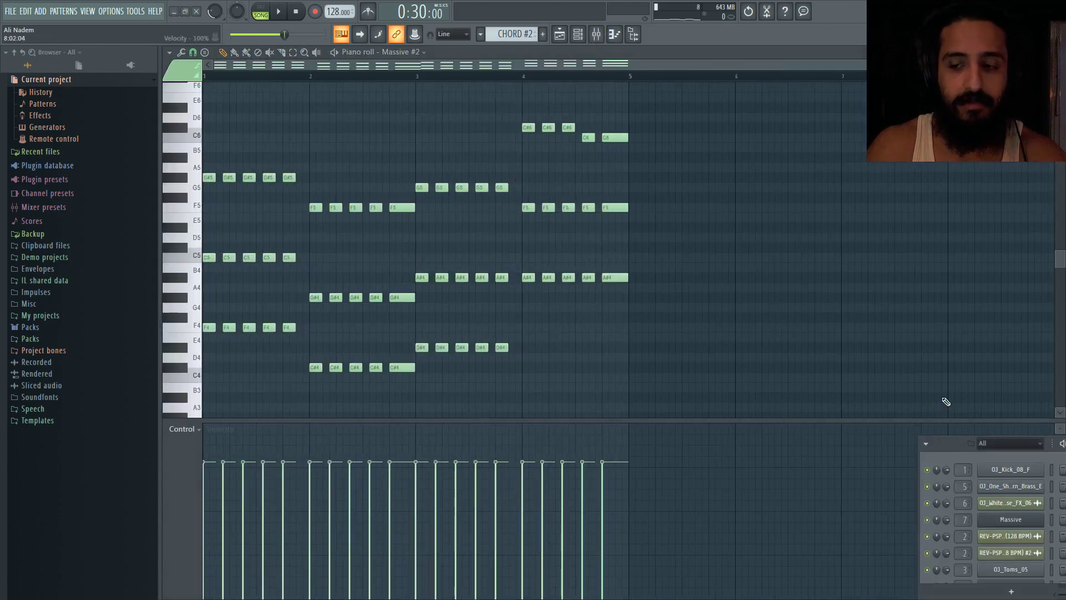
left_click_drag(962, 450, 626, 242)
scroll(804, 329, "down", 6)
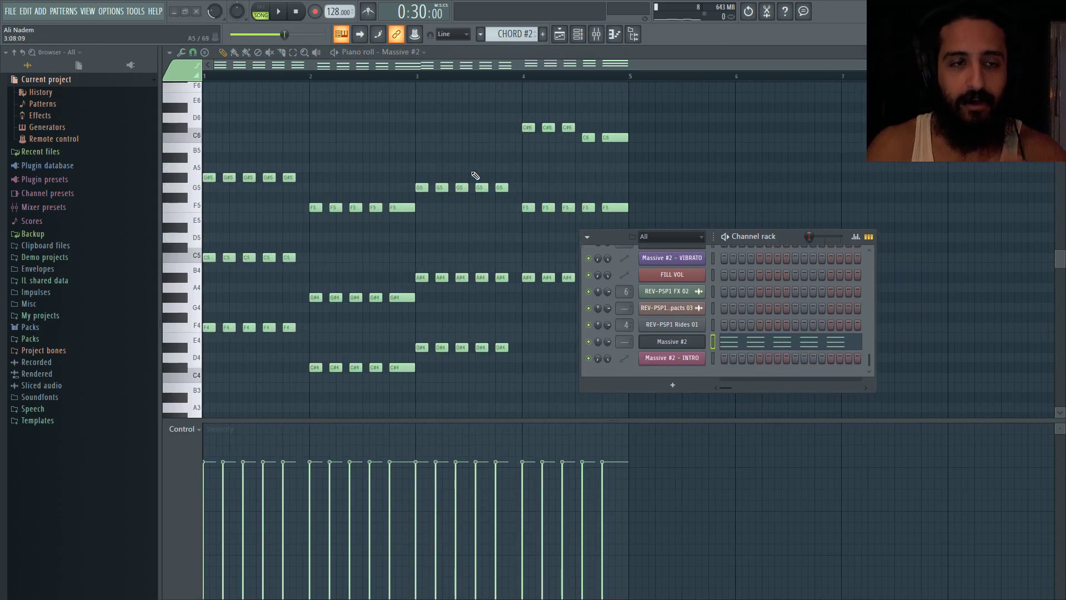
left_click(43, 11)
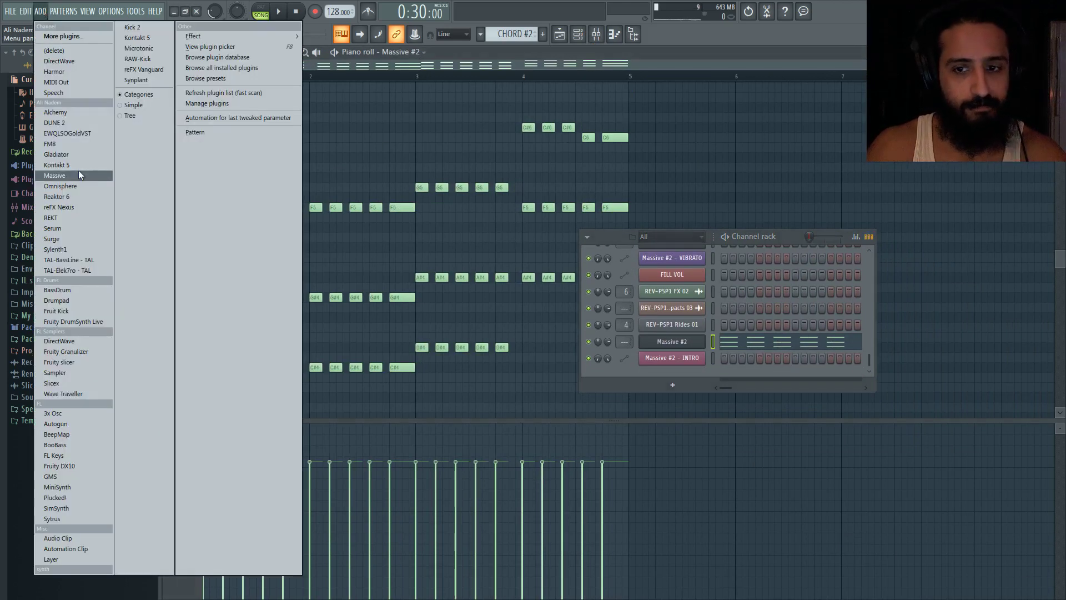
right_click(675, 341)
left_click(748, 438)
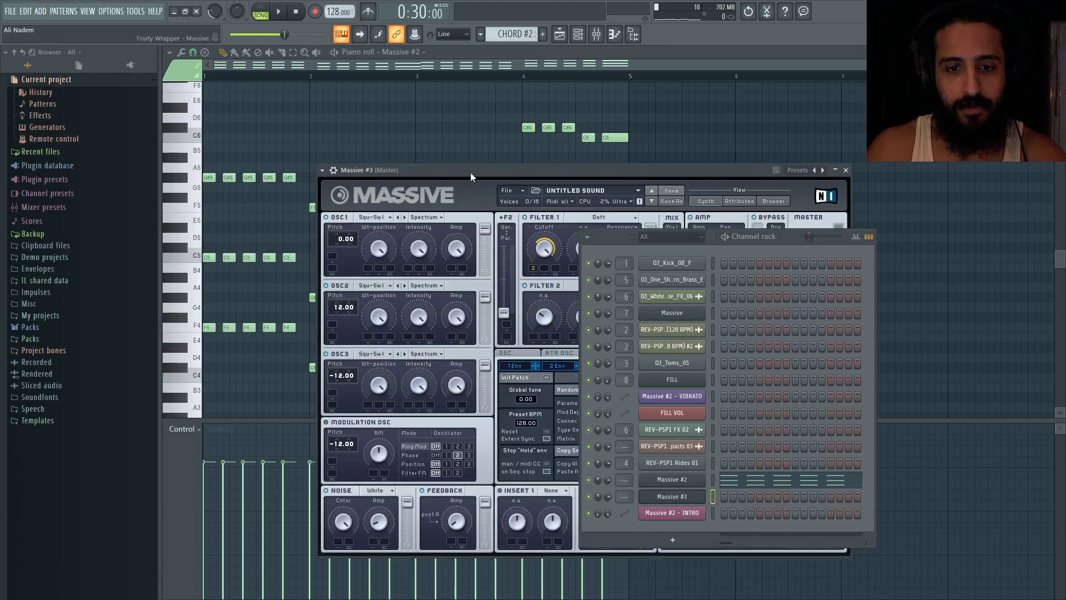
Route Massive #2 to mixer track 9 and name that track BREAK LEAD.
left_click(672, 481)
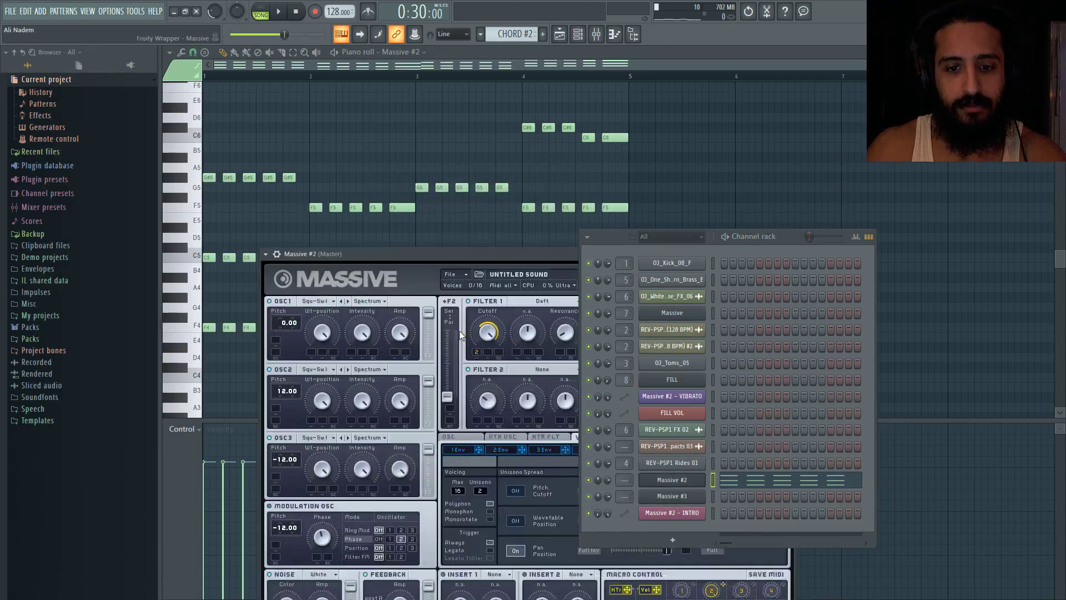
left_click(750, 141)
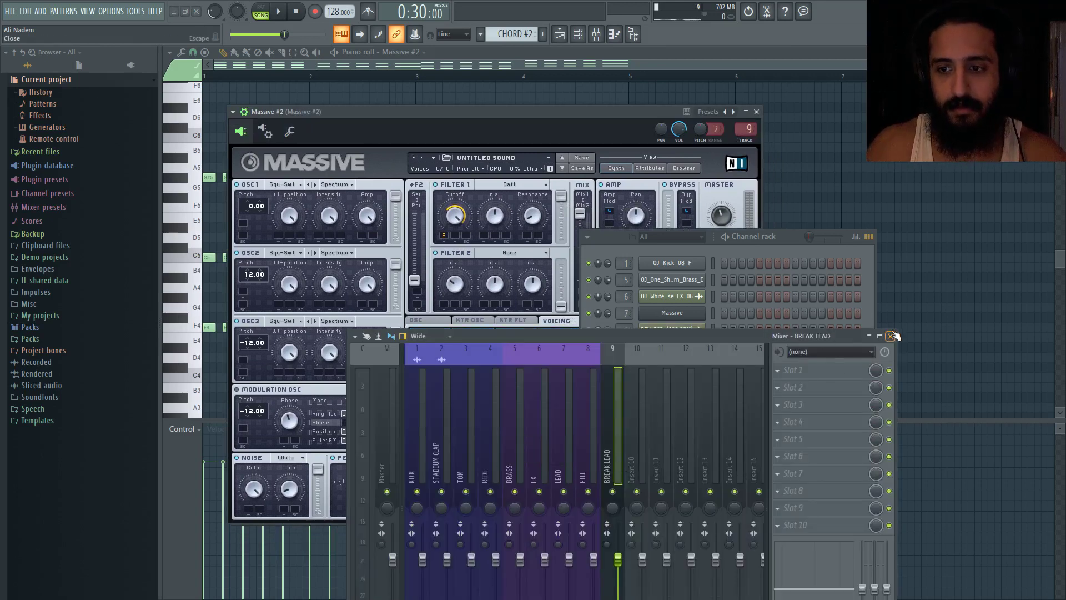
left_click(892, 336)
Route Massive #3 to mixer track 10, name that track BREAK SUB and move the mixer out of the way.
left_click(688, 498)
left_click(301, 142)
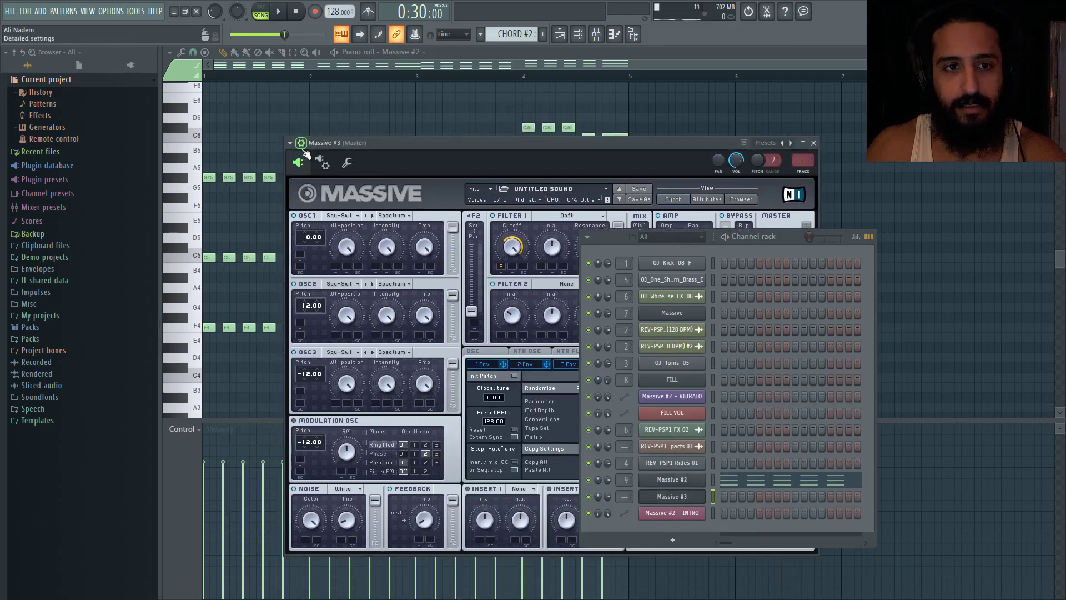
left_click(807, 170)
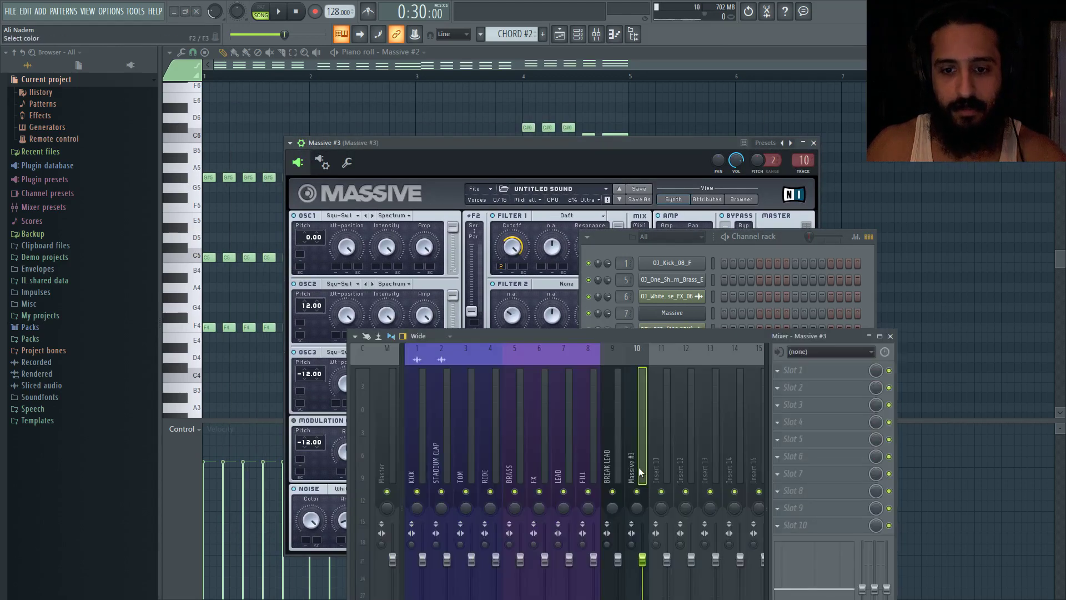
double_click(640, 472)
type("VB")
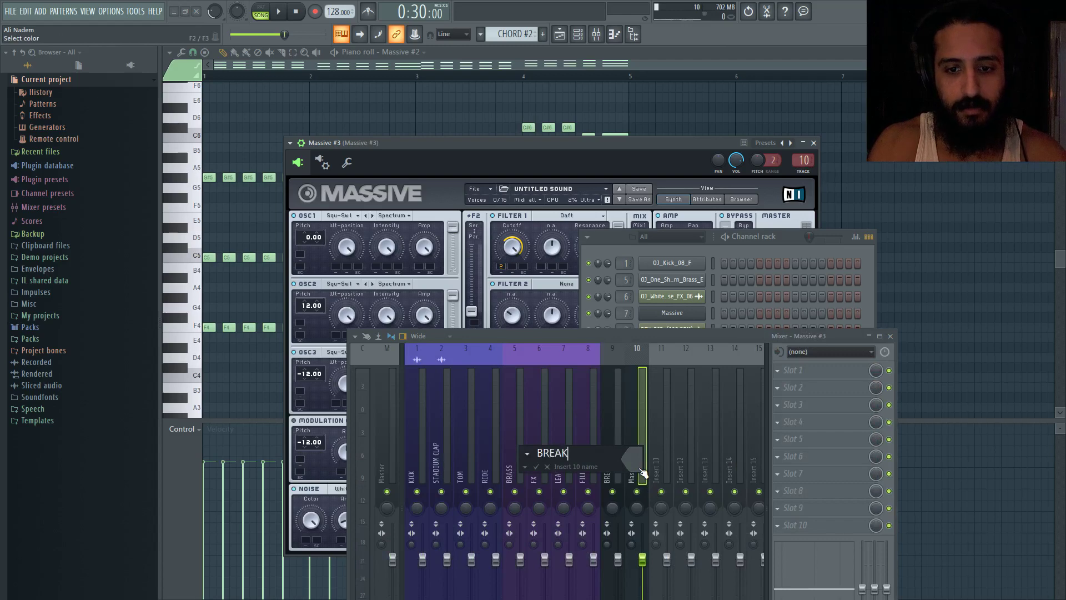
left_click_drag(782, 335, 785, 569)
Arrange the workspace around Massive #3 and reset the synth to a new default sound.
left_click(698, 496)
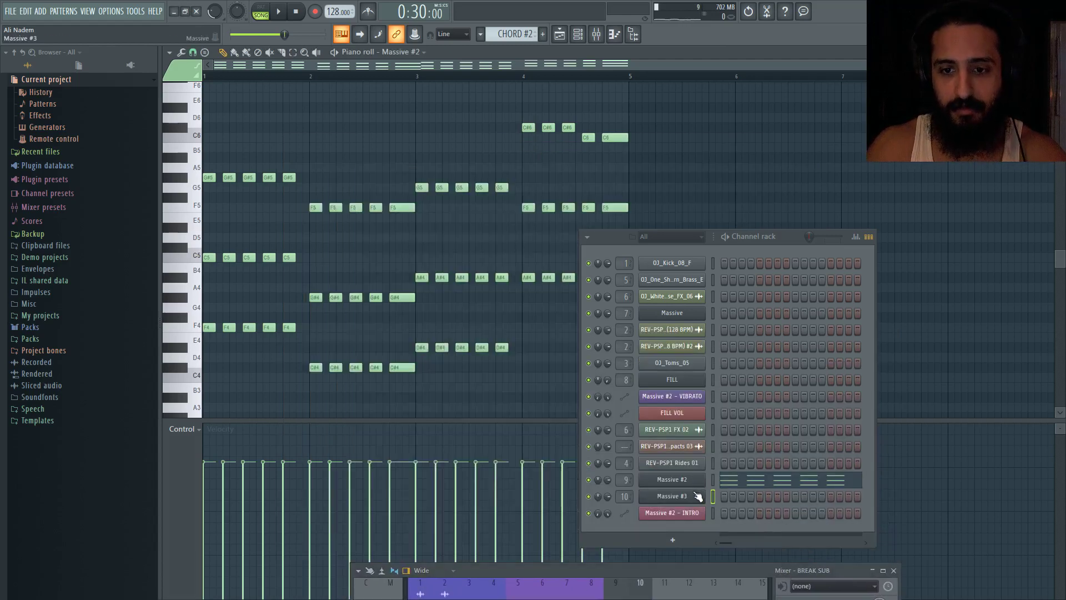
left_click(698, 496)
left_click_drag(594, 238, 846, 251)
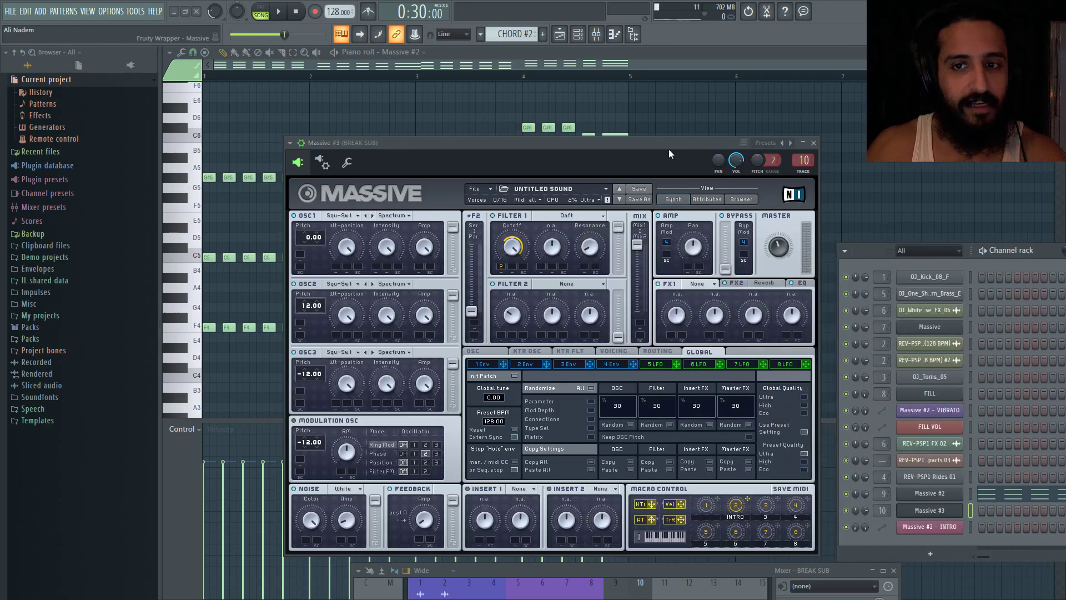
left_click_drag(669, 149, 570, 111)
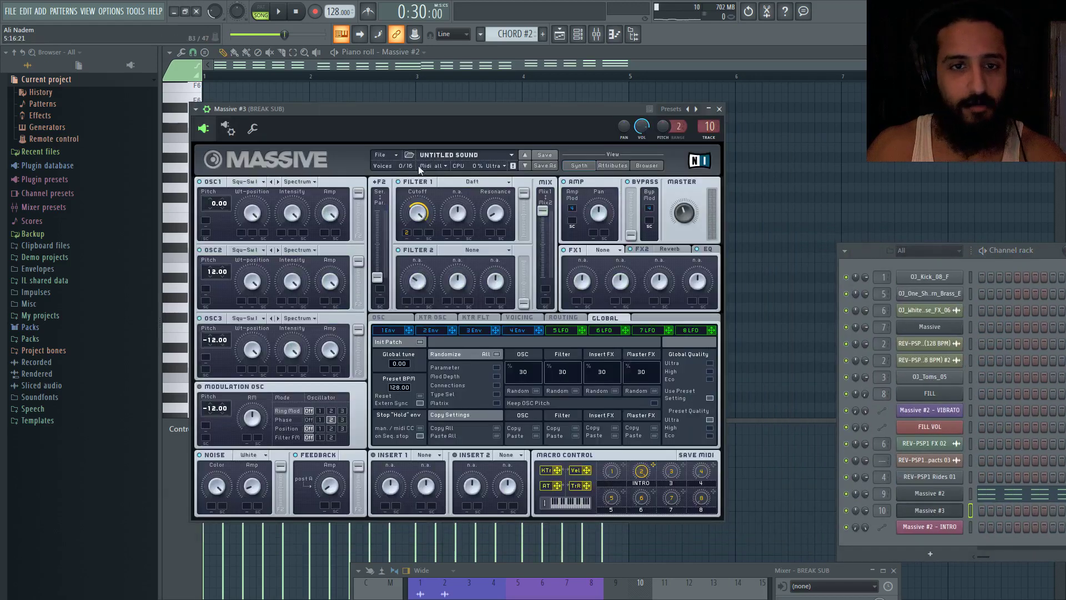
left_click(393, 156)
left_click(388, 156)
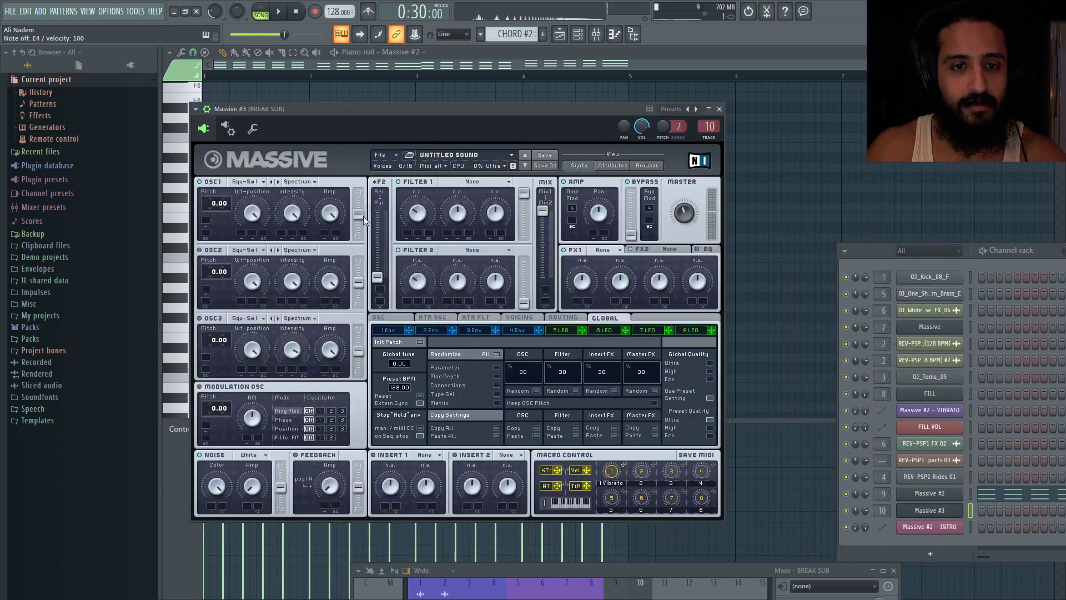
Set Massive #3's oscillator 1 to the Sin-Square wavetable at minimum Wt-position, raise its filter routing fully and set its pitch to -24.00.
left_click(237, 182)
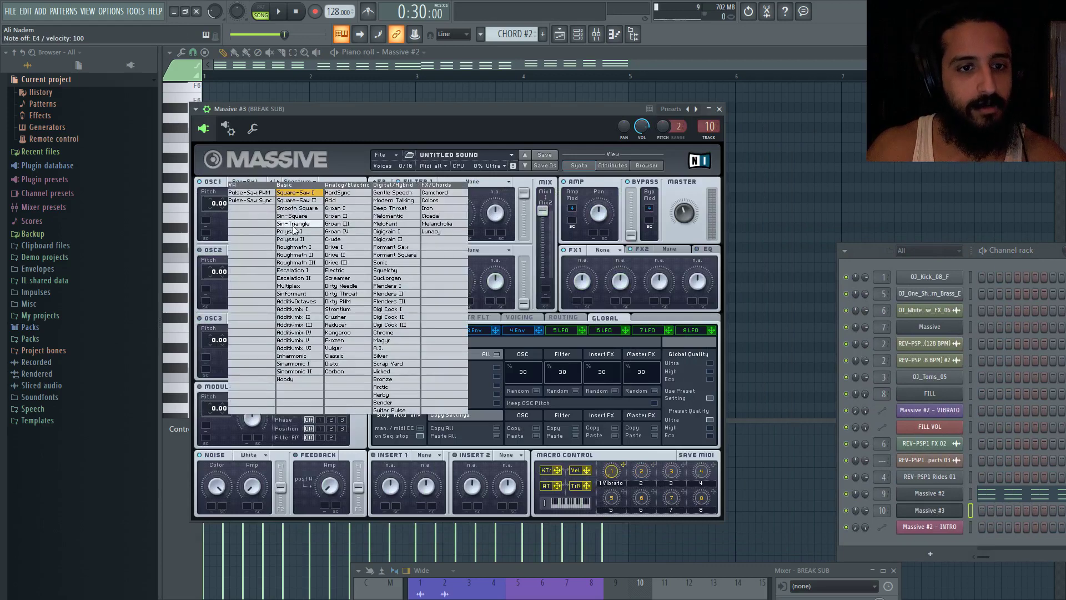
left_click(293, 222)
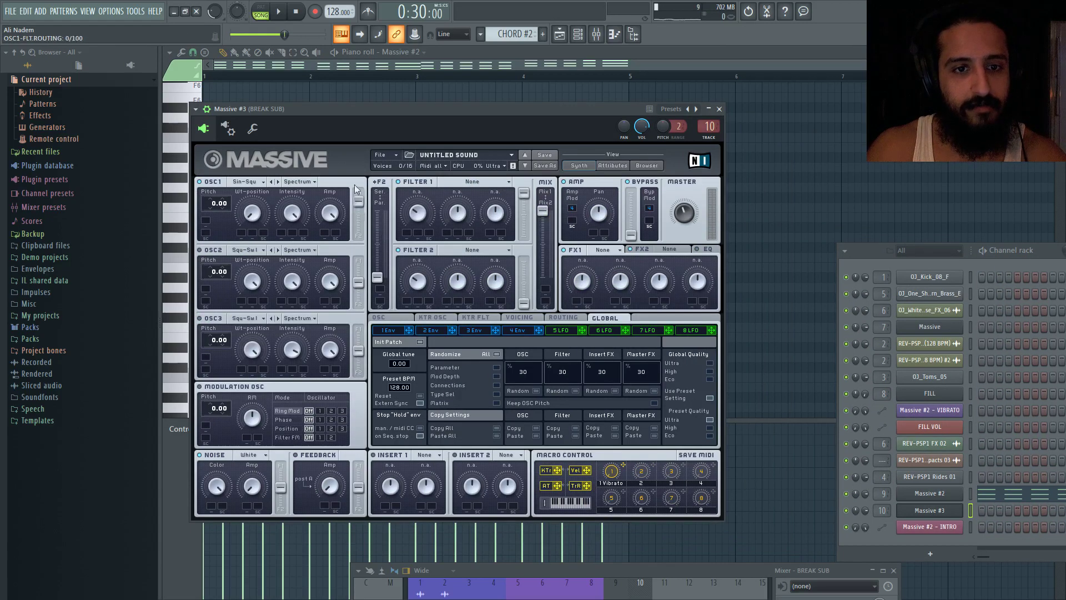
left_click_drag(355, 186, 355, 183)
key("c")
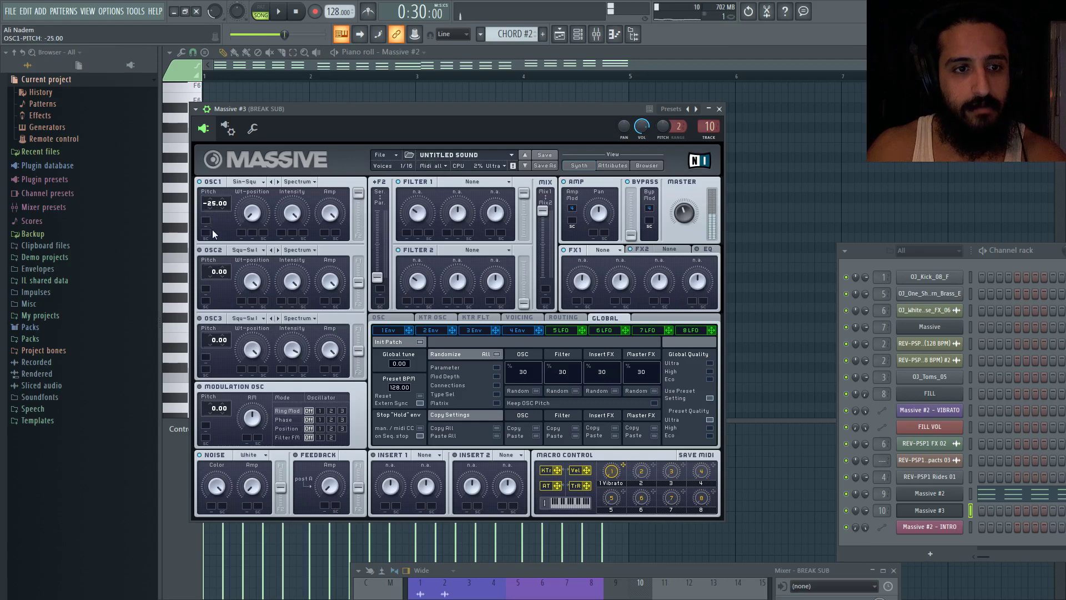
Set Massive #3's voicing to Monophon and bring envelope 4's attack down to 0.
left_click(522, 318)
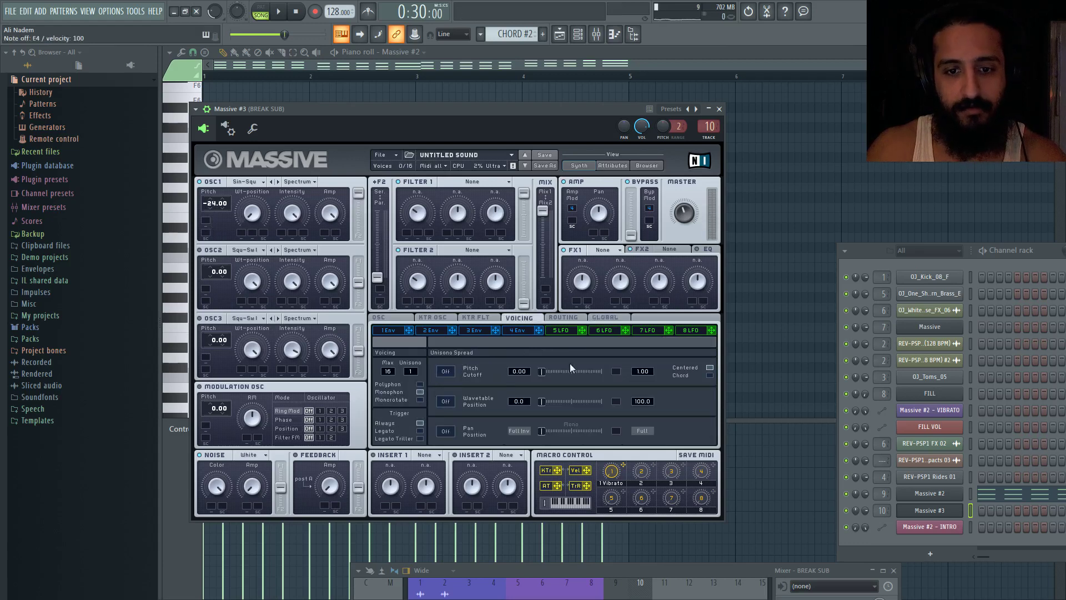
left_click(517, 331)
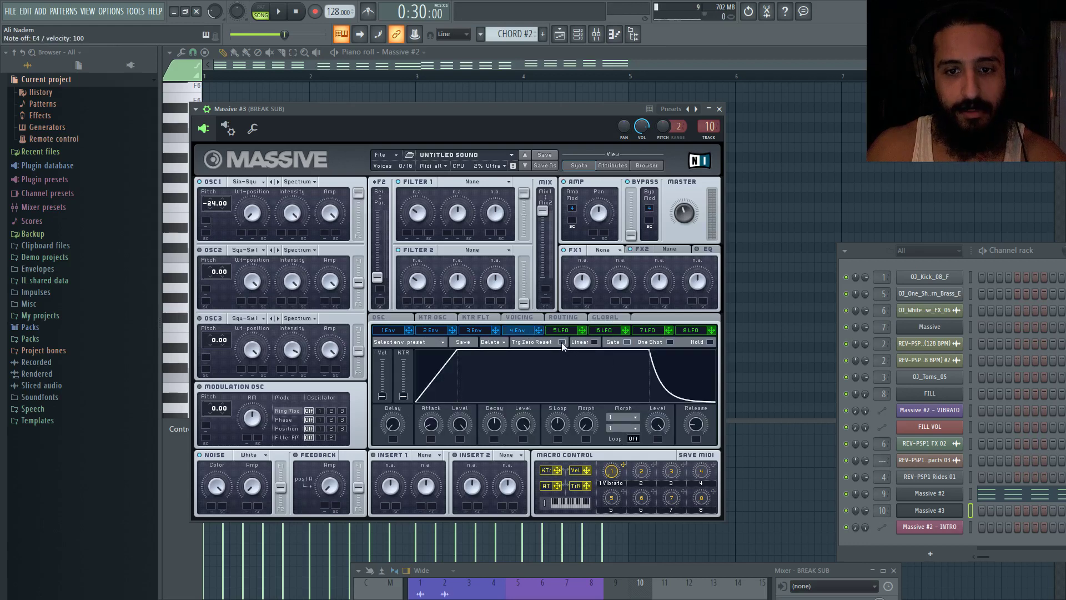
left_click_drag(431, 424, 434, 454)
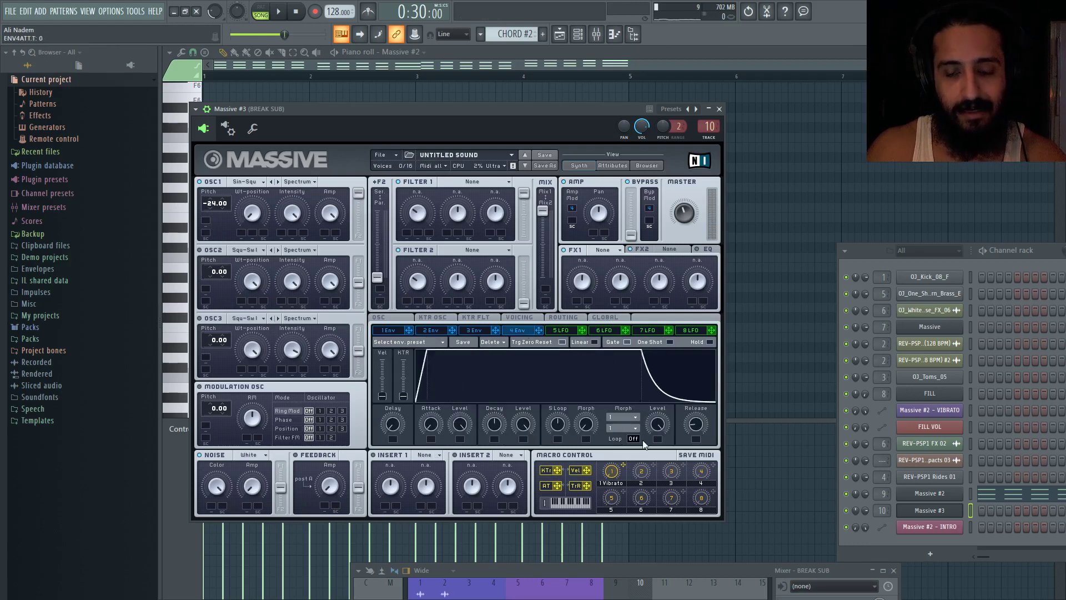
key("c")
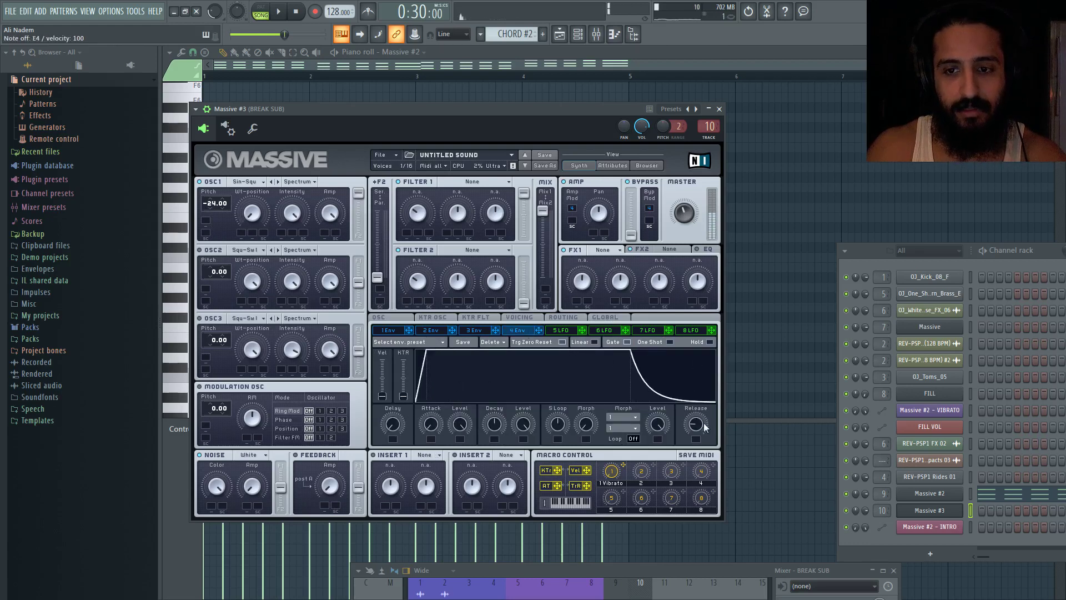
Clear the vibrato assignment from macro 1 and set Massive #3's filter 1 to Daft.
right_click(611, 470)
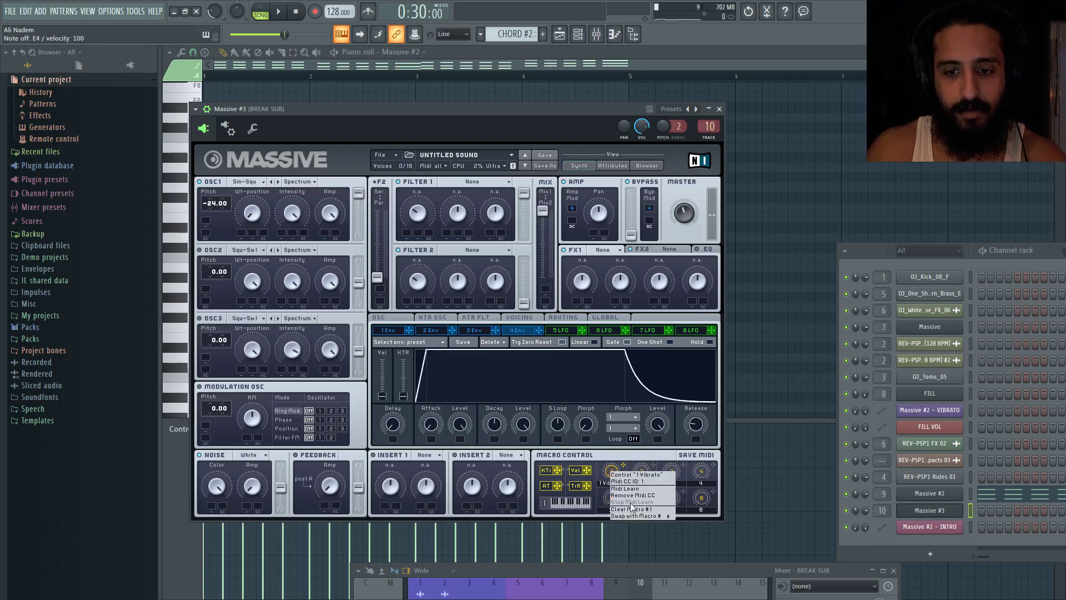
left_click(616, 509)
key("c")
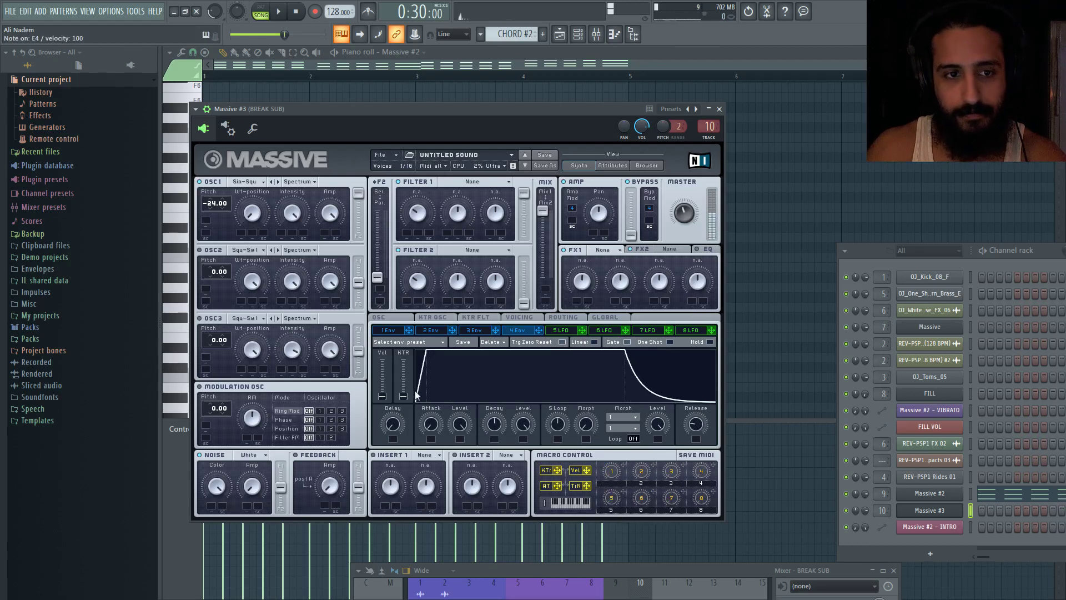
left_click(472, 181)
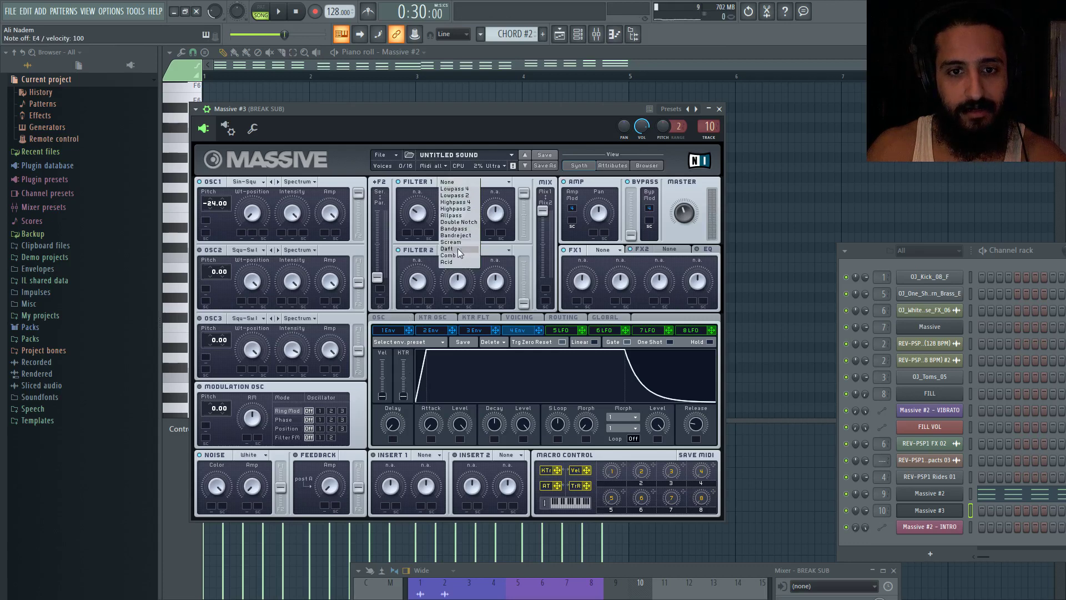
left_click(459, 249)
key("c")
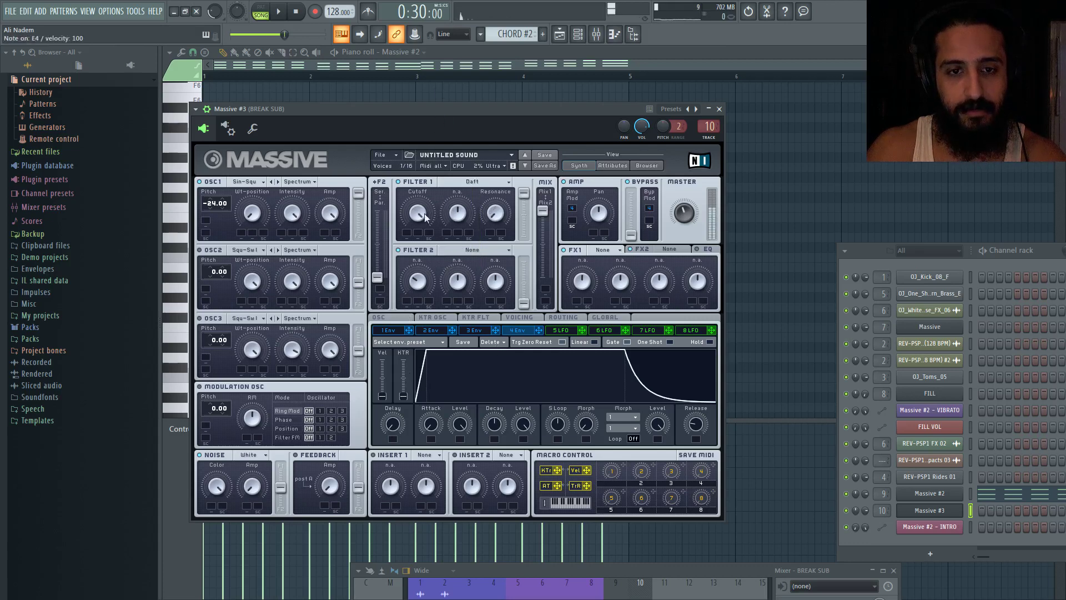
Place one-bar notes F4, C#4 and D#4 across bars 1 to 3 of Massive #3's CHORD #2 piano roll.
right_click(929, 510)
left_click(899, 464)
scroll(298, 214, "down", 2)
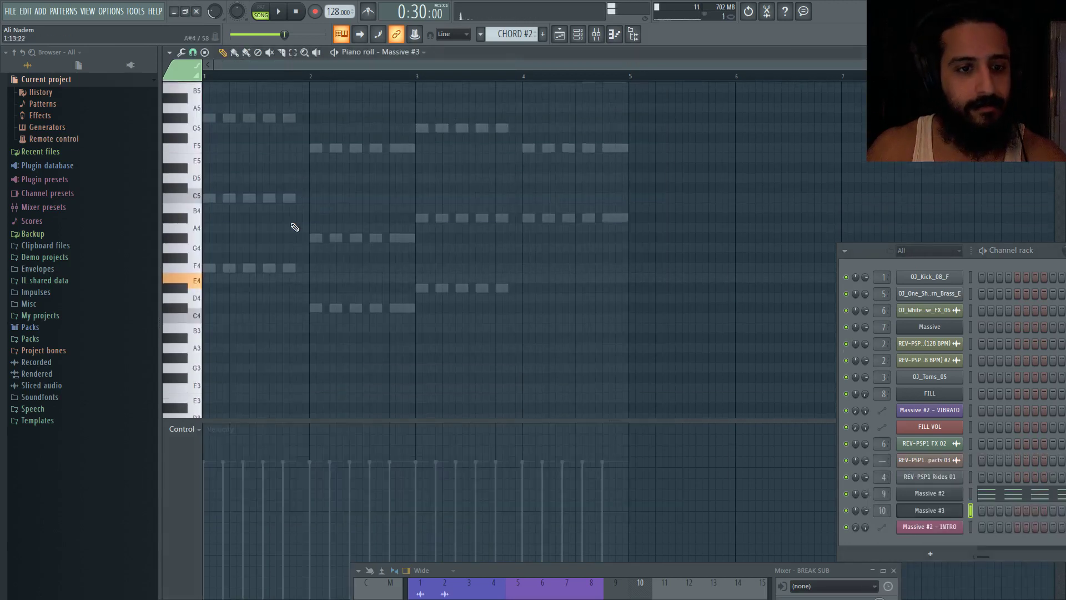
mouse_move(219, 277)
left_mouse_down()
mouse_move(142, 261)
mouse_move(133, 393)
mouse_move(128, 247)
mouse_move(129, 269)
left_mouse_up()
left_click_drag(232, 268, 308, 269)
left_click(306, 298)
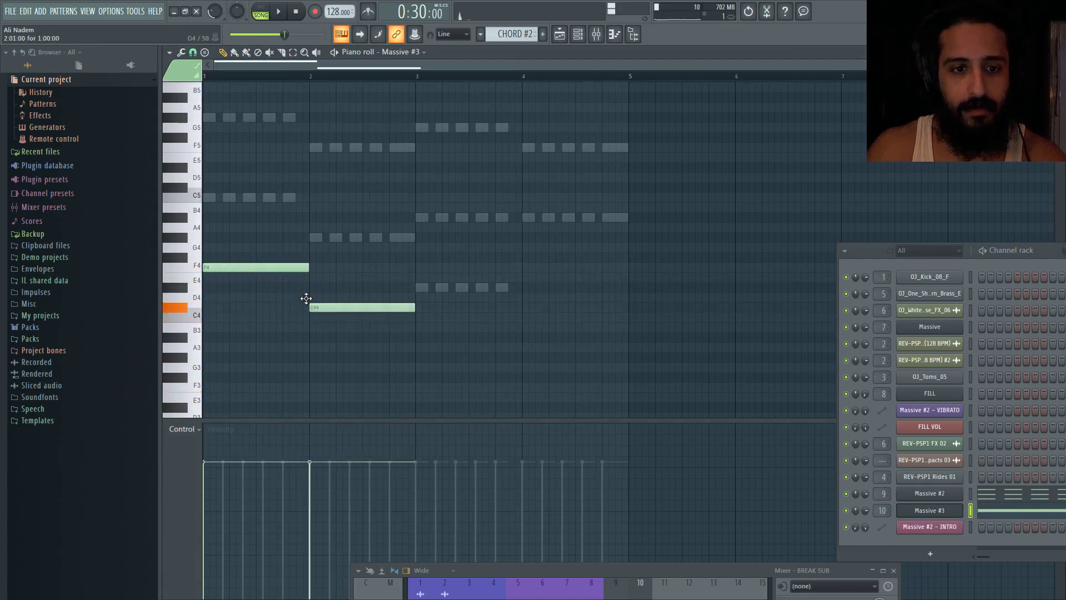
left_click(416, 286)
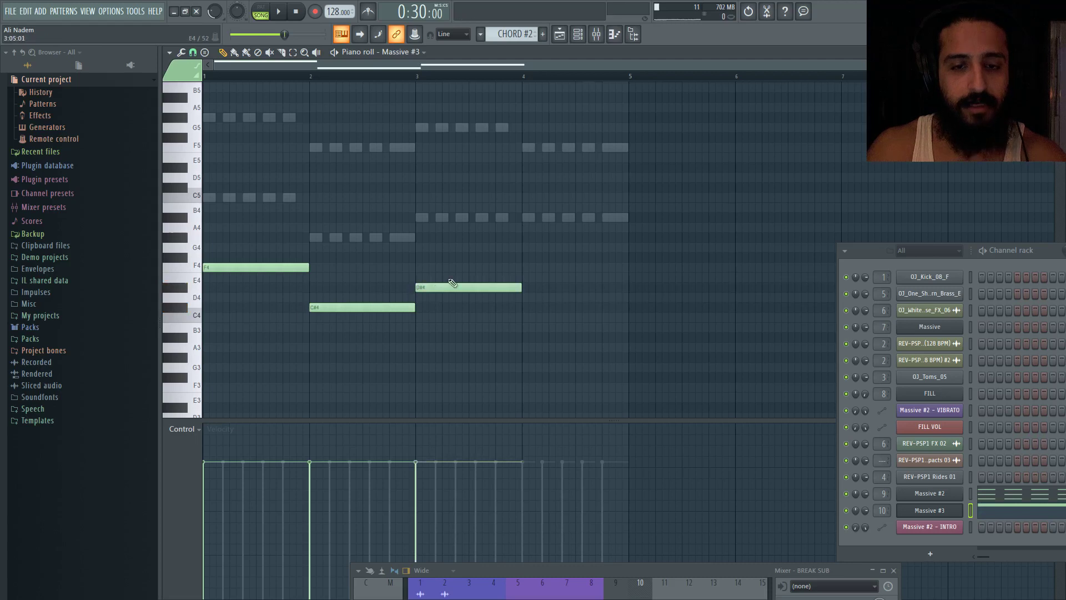
Shift the bar 2 note of the sub line up an octave and back down several times.
left_click(293, 52)
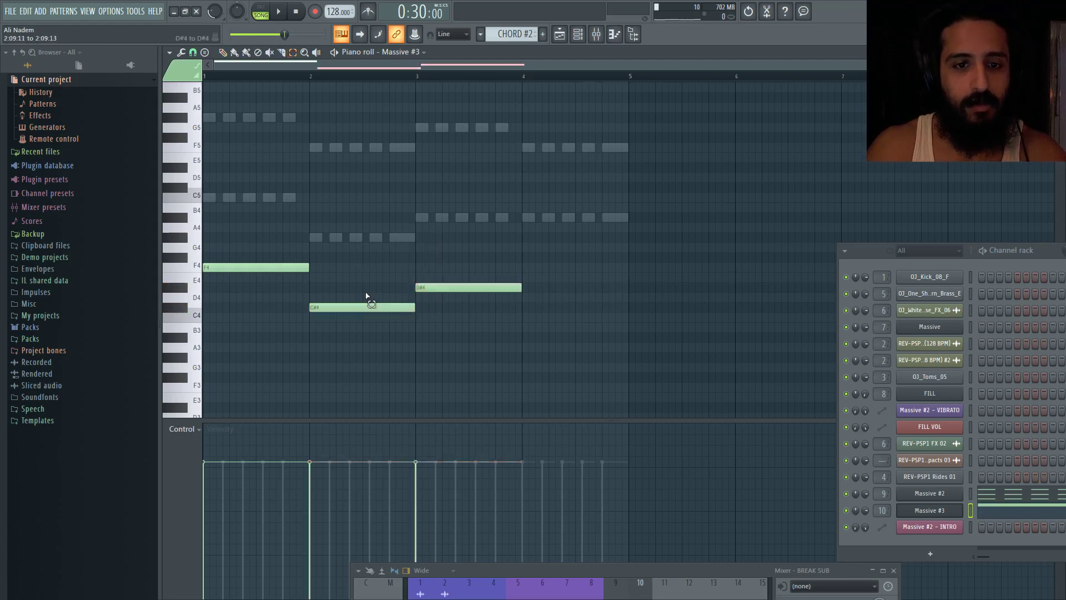
left_click(367, 306)
key("ctrl+Up")
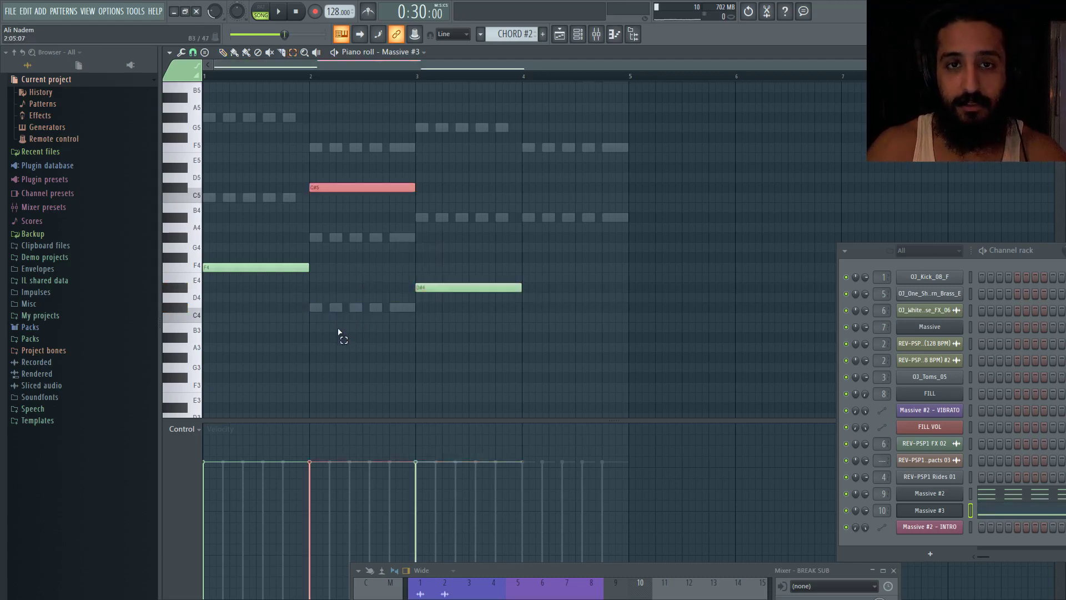
key("ctrl+Down")
key("ctrl+Up")
key("ctrl+Down")
key("ctrl+Up")
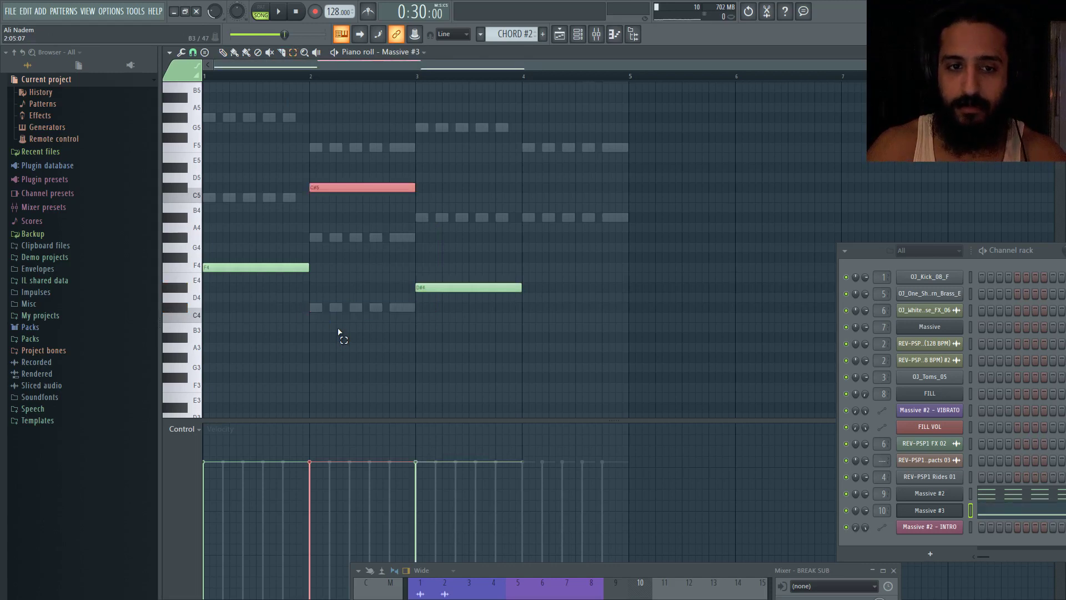
key("ctrl+Down")
key("ctrl+Up")
key("ctrl+Down")
key("ctrl+Up")
key("ctrl+Down")
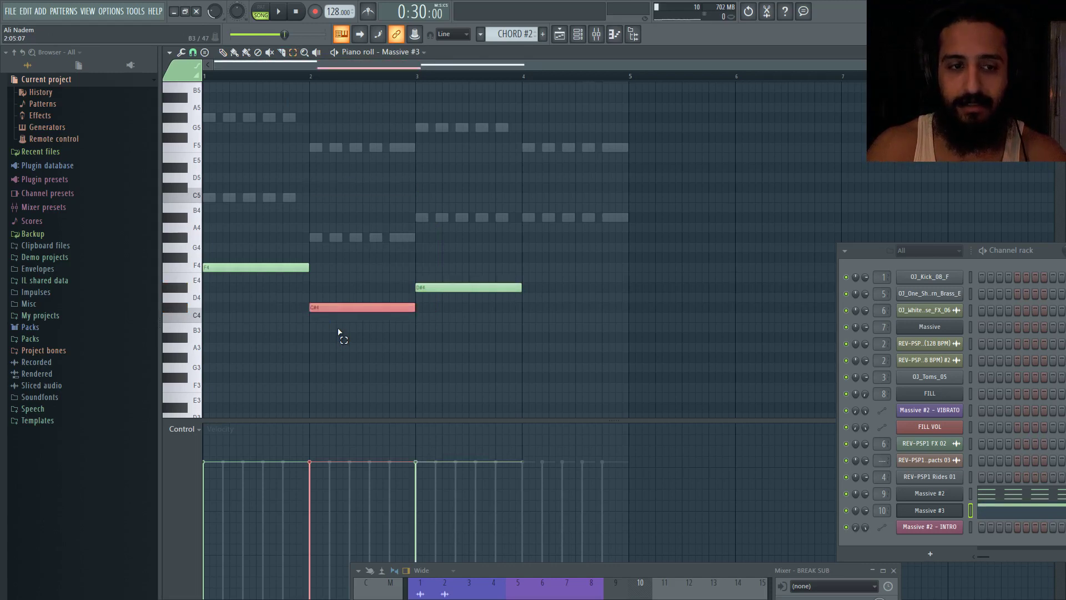
Transpose the bar 2 note in semitones, up to D4 and down to G#3, then return it to C#4.
key("Up")
key("Down")
key("Up")
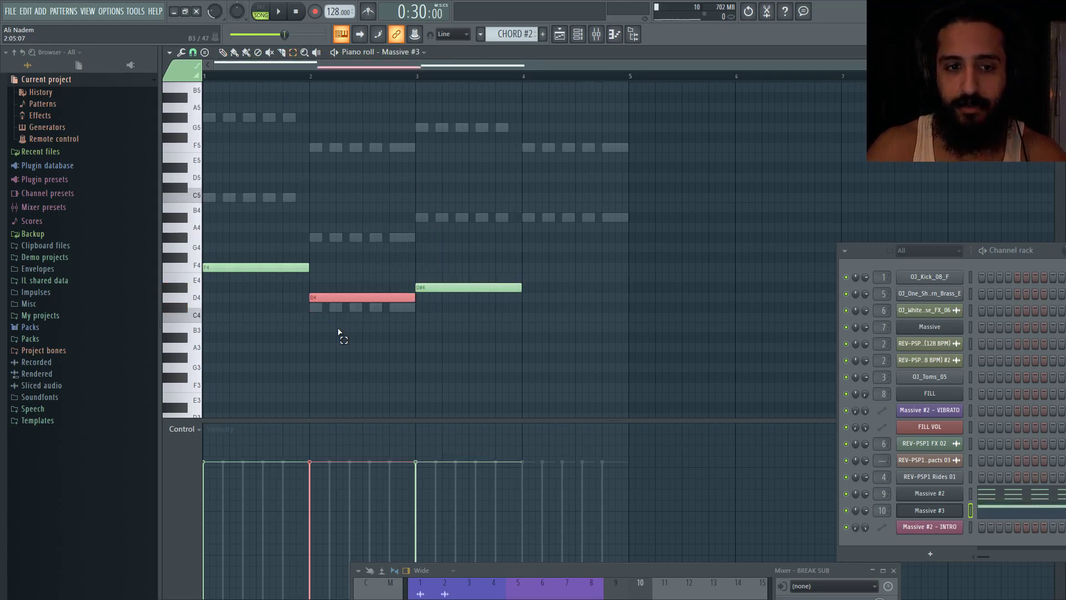
key("Down")
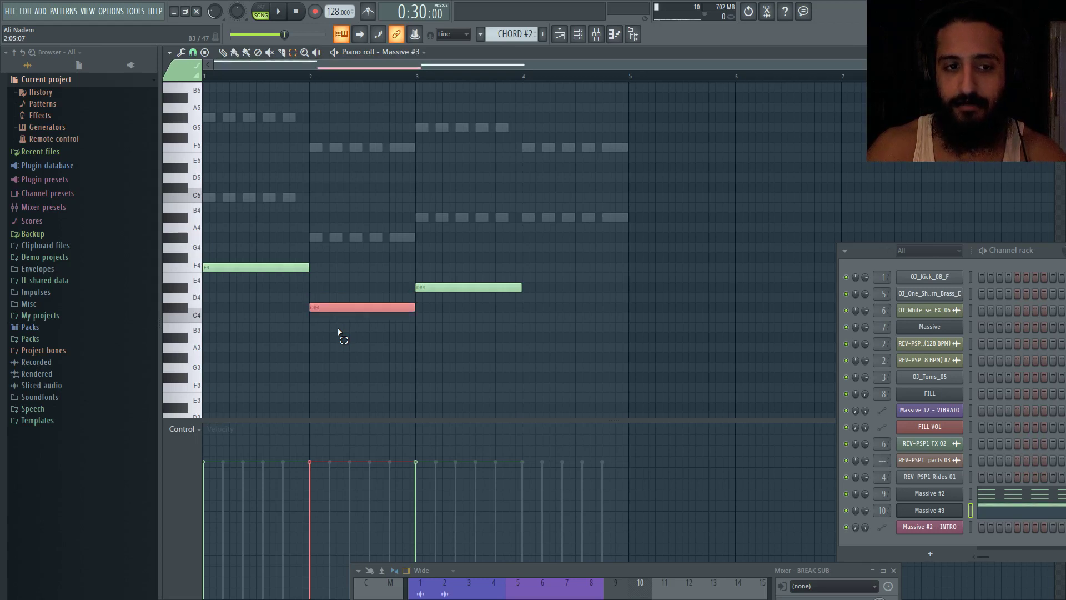
key("Down")
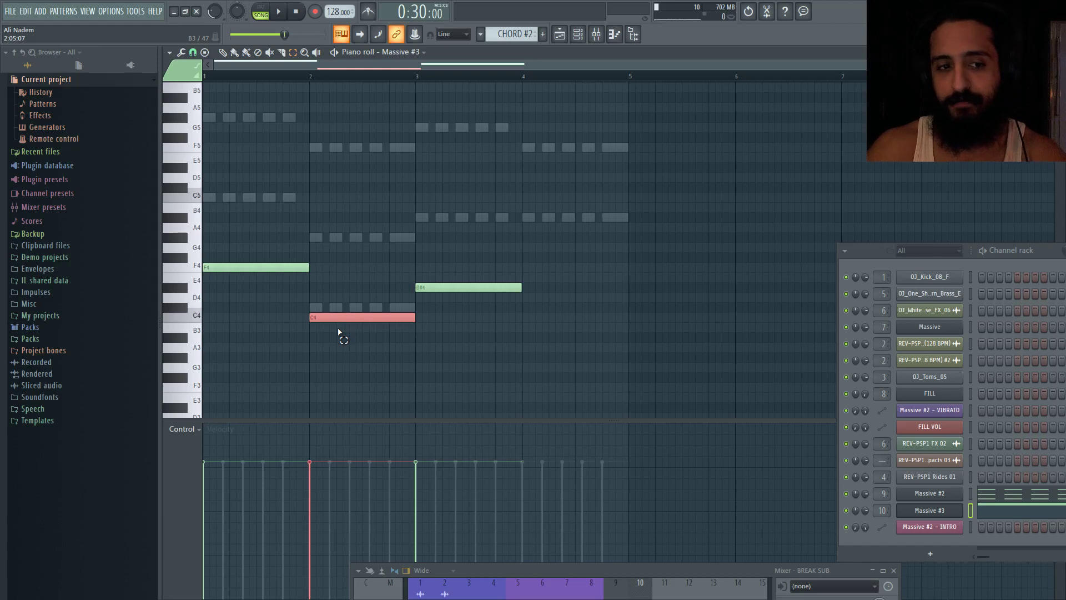
key("Down")
key("Down")
key("Down")
key("Down")
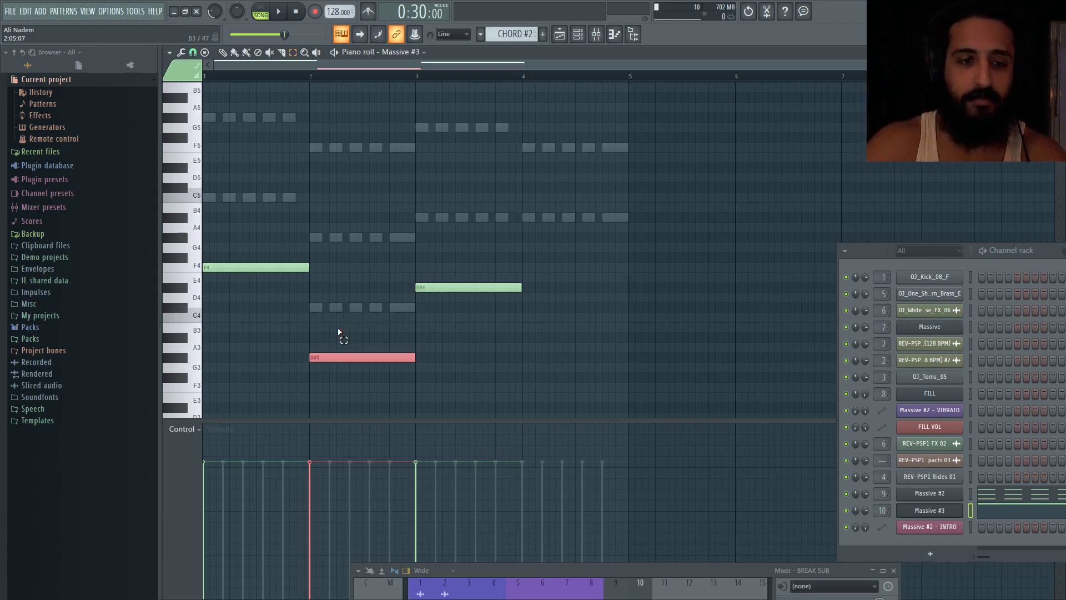
key("Up")
key("Up")
key("Up")
key("Up")
key("Up")
Add a one-bar A#4 note in bar 4 and set Massive #3's glide time to 47.
left_click(527, 218)
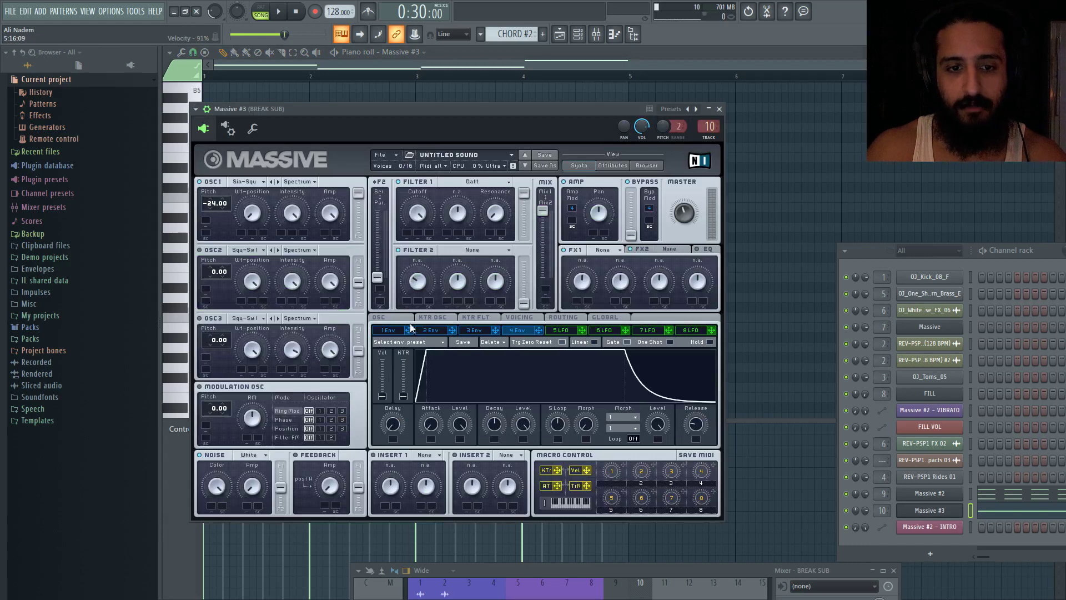
left_click(409, 320)
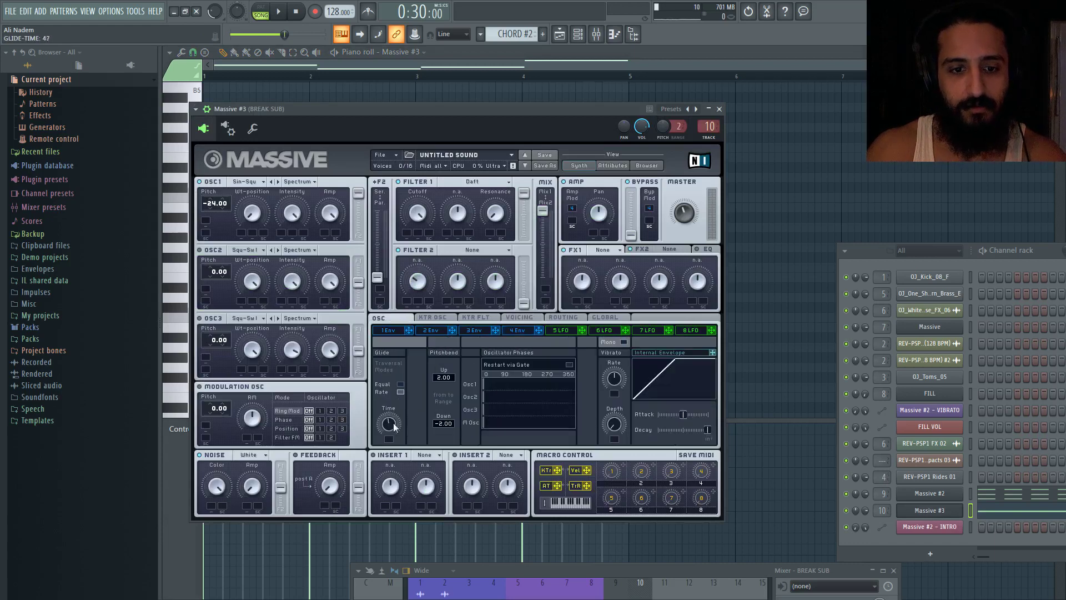
key("x")
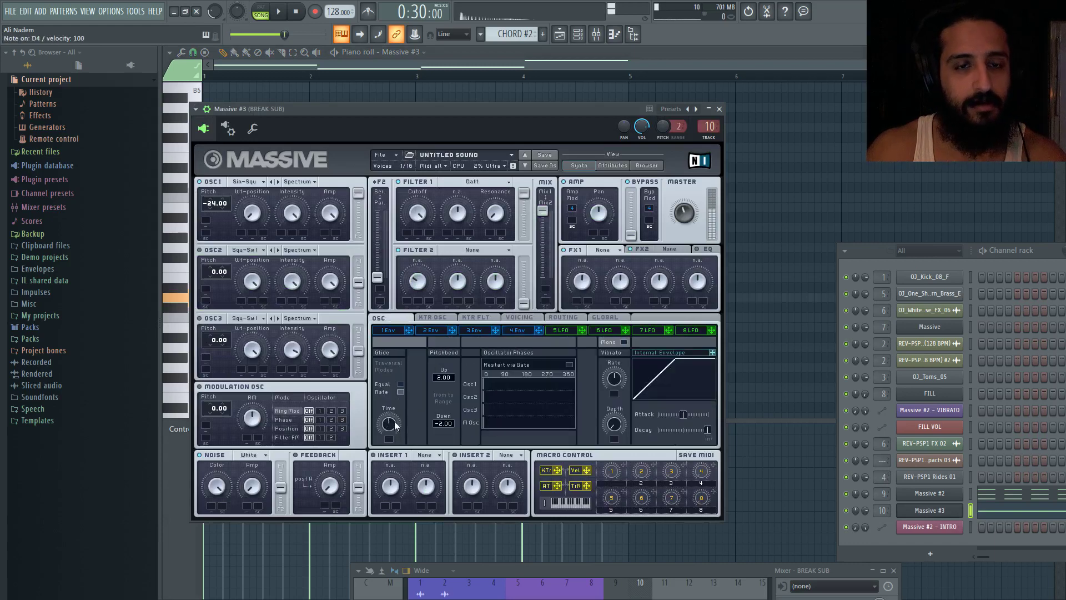
key("b")
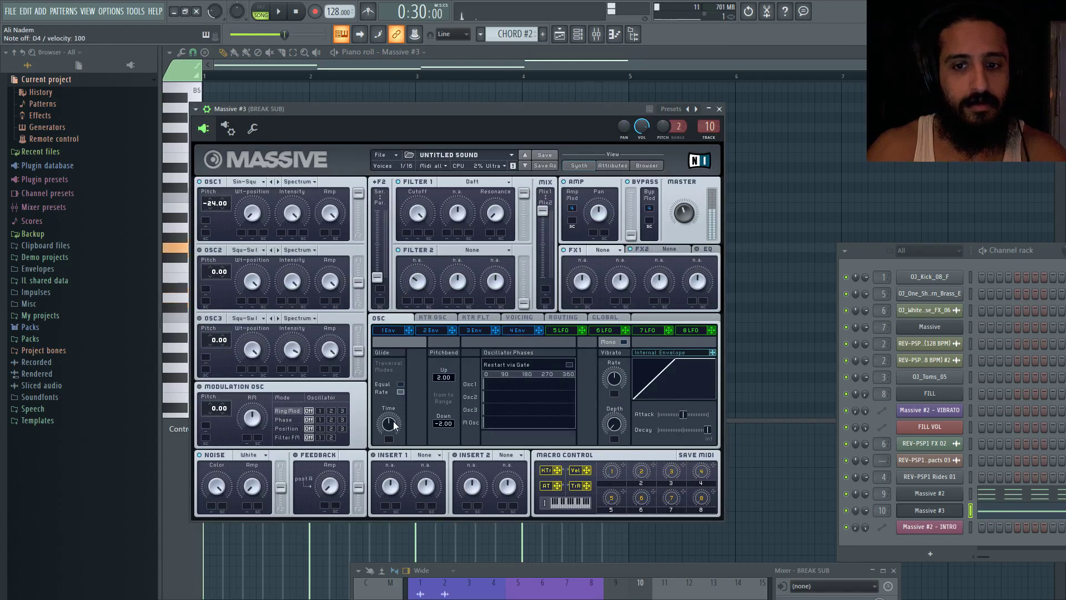
Play the arrangement from bar 25 and set Massive #3's master volume to 60.
key("F5")
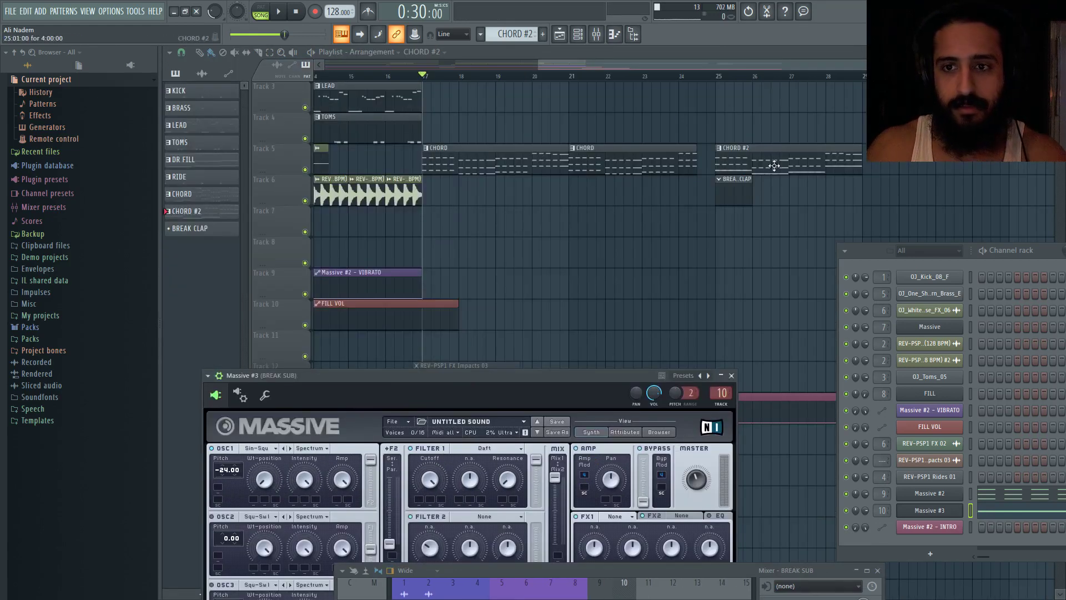
left_click(716, 79)
key("space")
left_click(929, 511)
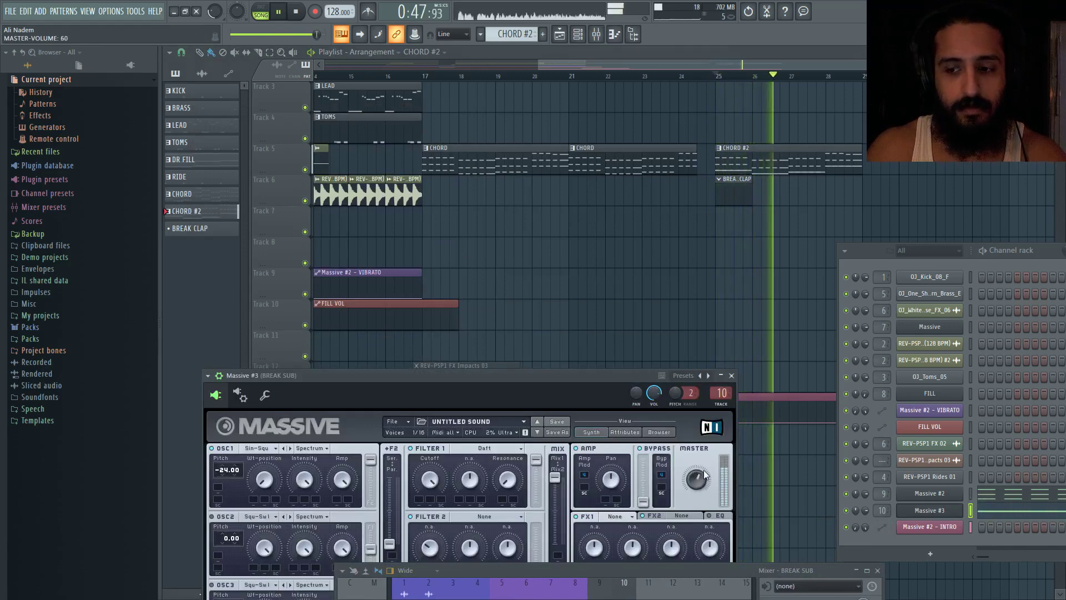
Replay from bar 25 with the mixer meters in view and lower Massive #2's master volume to 31.
left_click(716, 77)
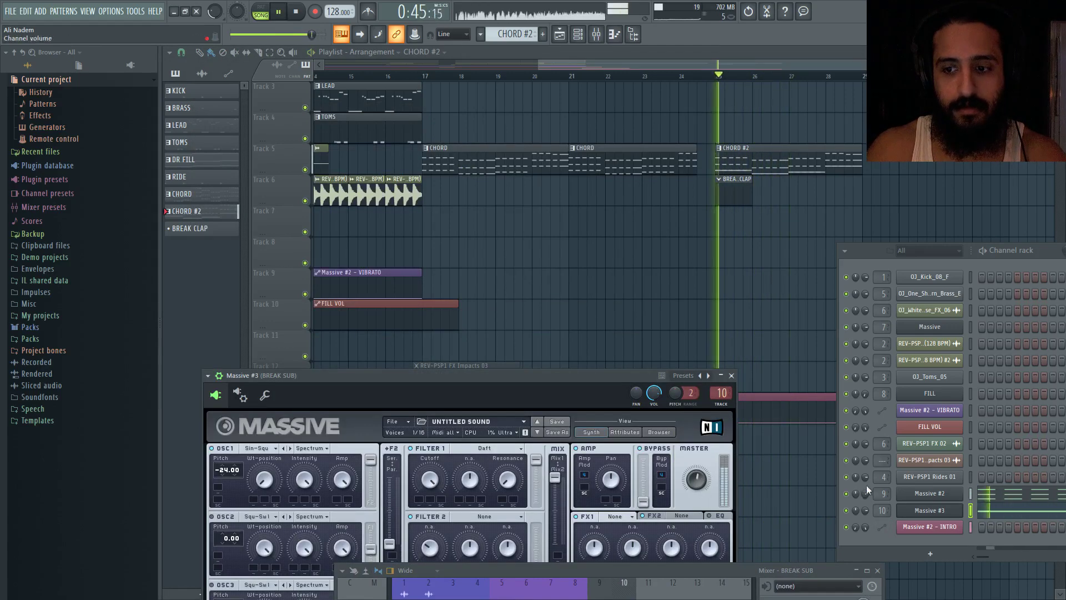
left_click(930, 494)
left_click_drag(731, 572, 684, 345)
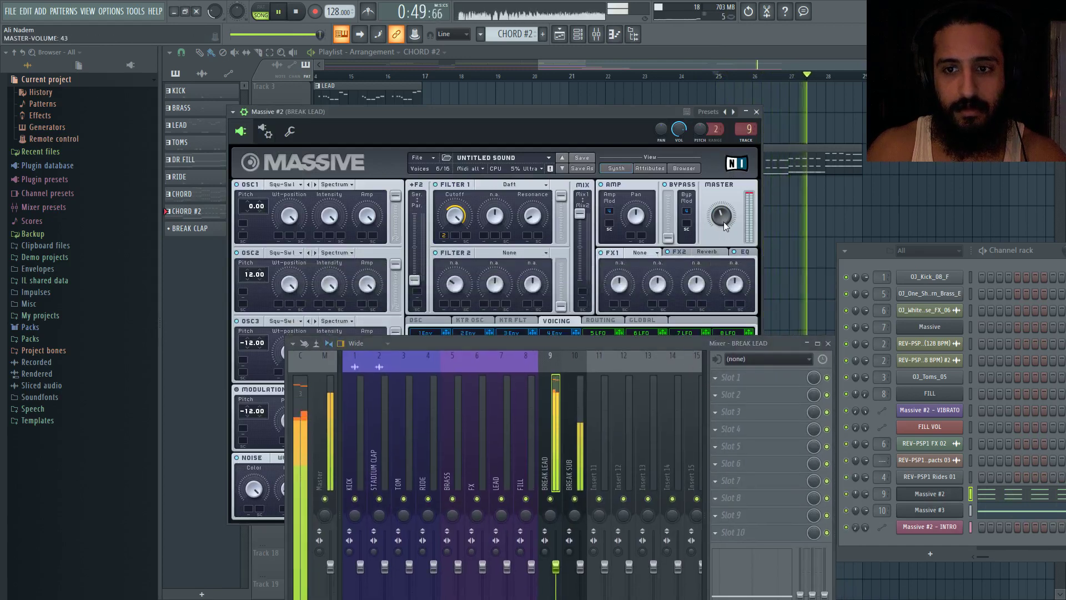
key("space")
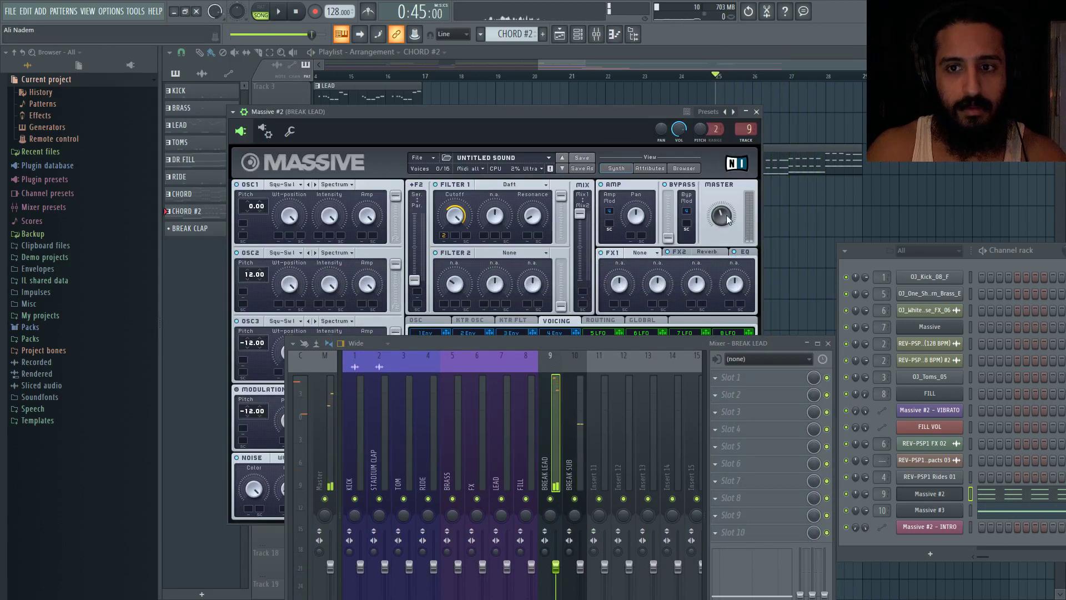
key("space")
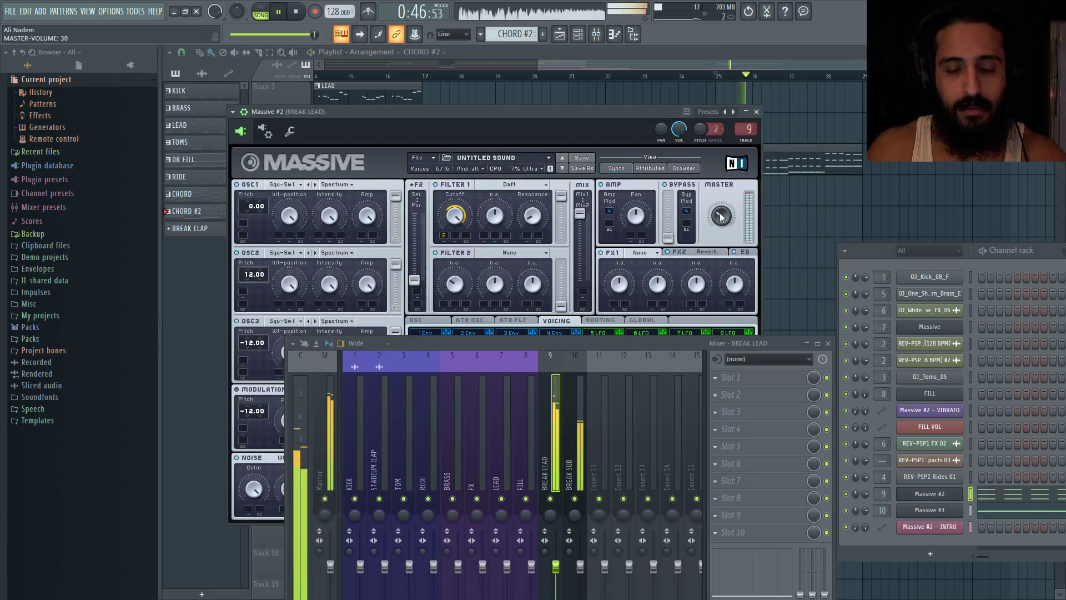
left_click_drag(720, 213, 720, 212)
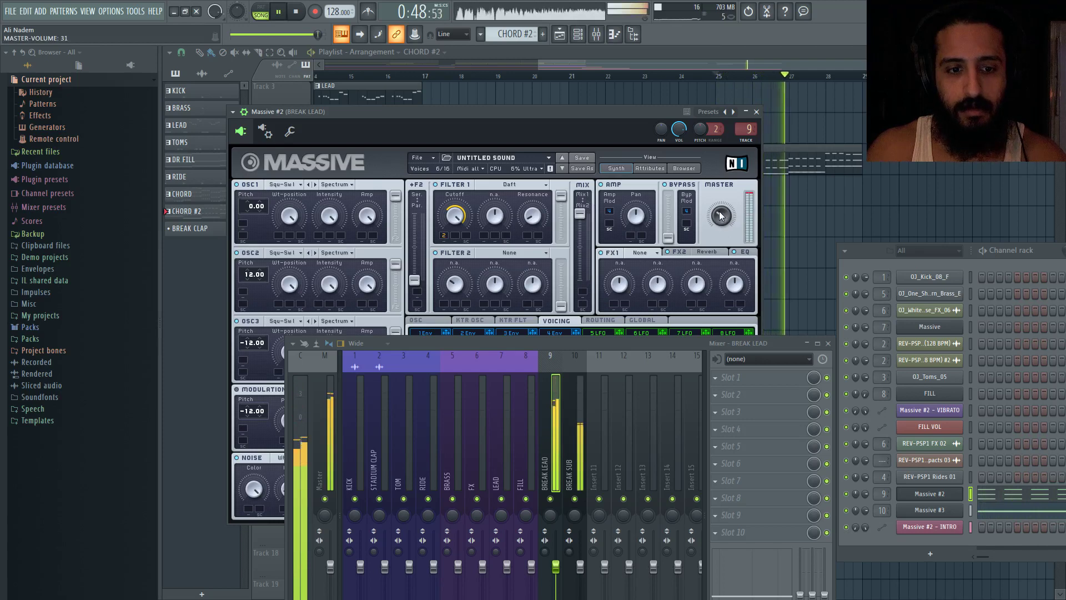
left_click(756, 112)
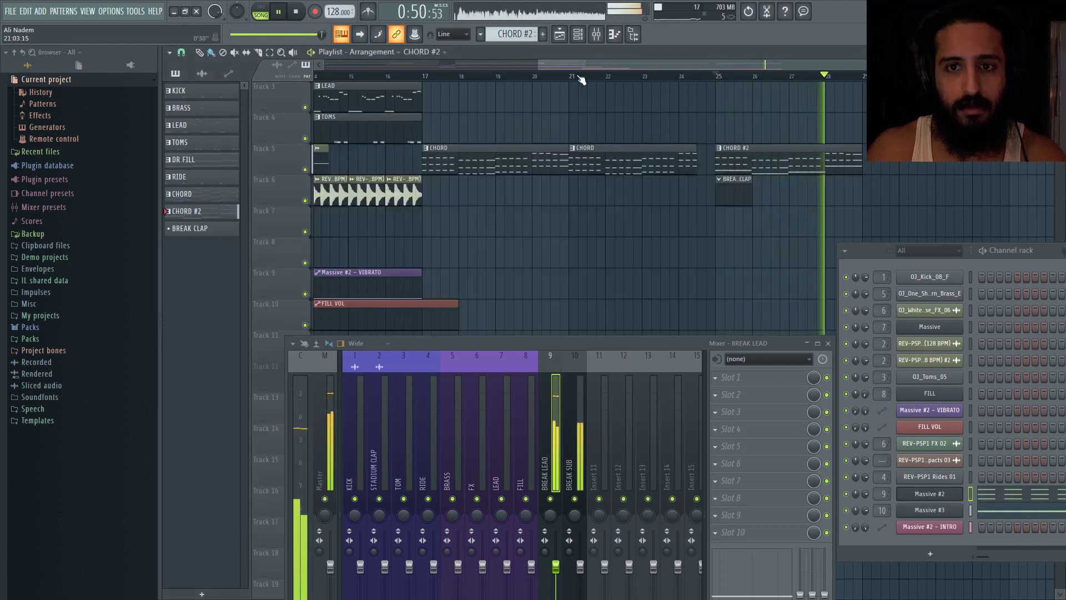
Play from bar 17 and load FabFilter Pro-Q 2 into slot 1 of the BREAK SUB mixer track.
left_click(425, 76)
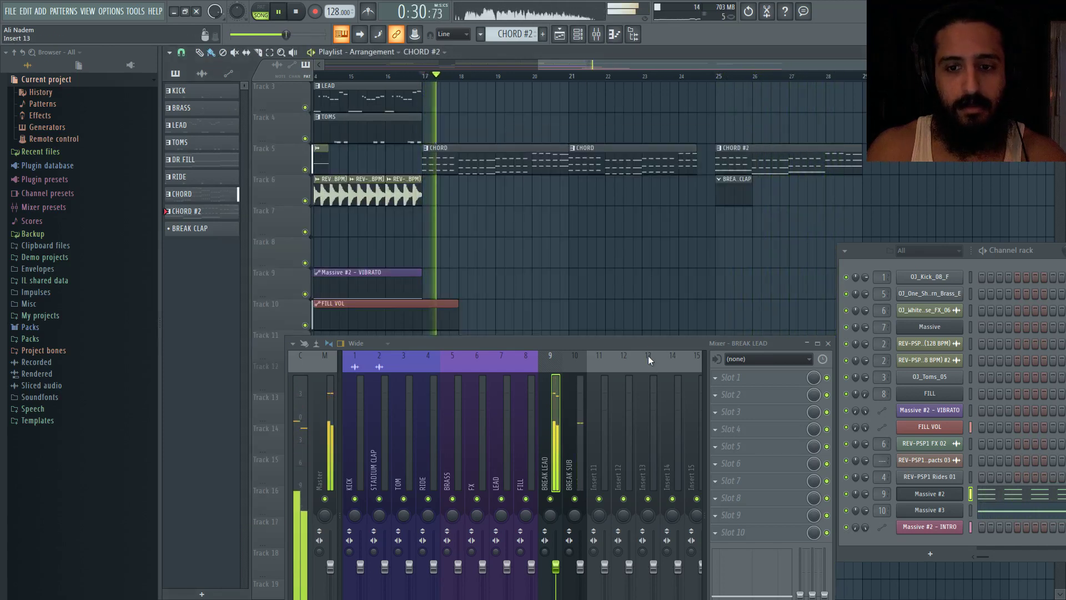
left_click_drag(647, 346, 594, 343)
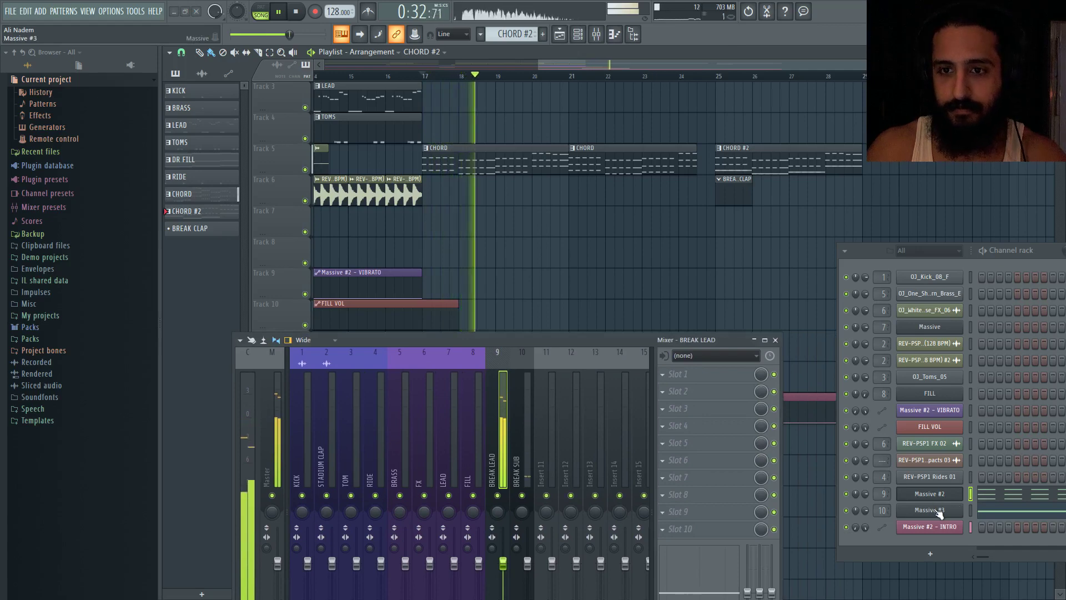
left_click(937, 511)
left_click(662, 375)
mouse_move(677, 350)
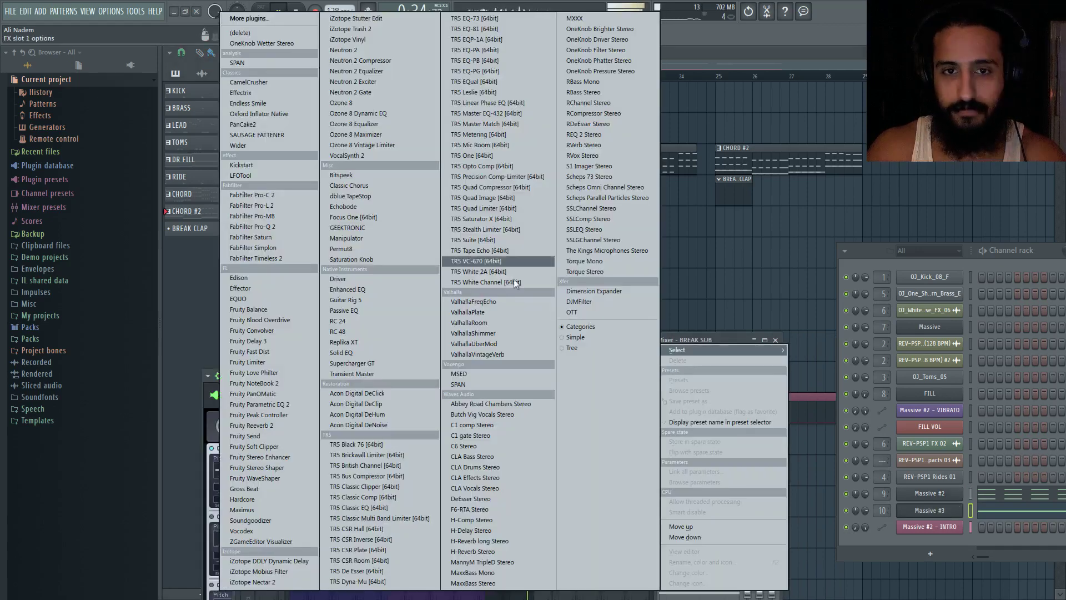
left_click(281, 227)
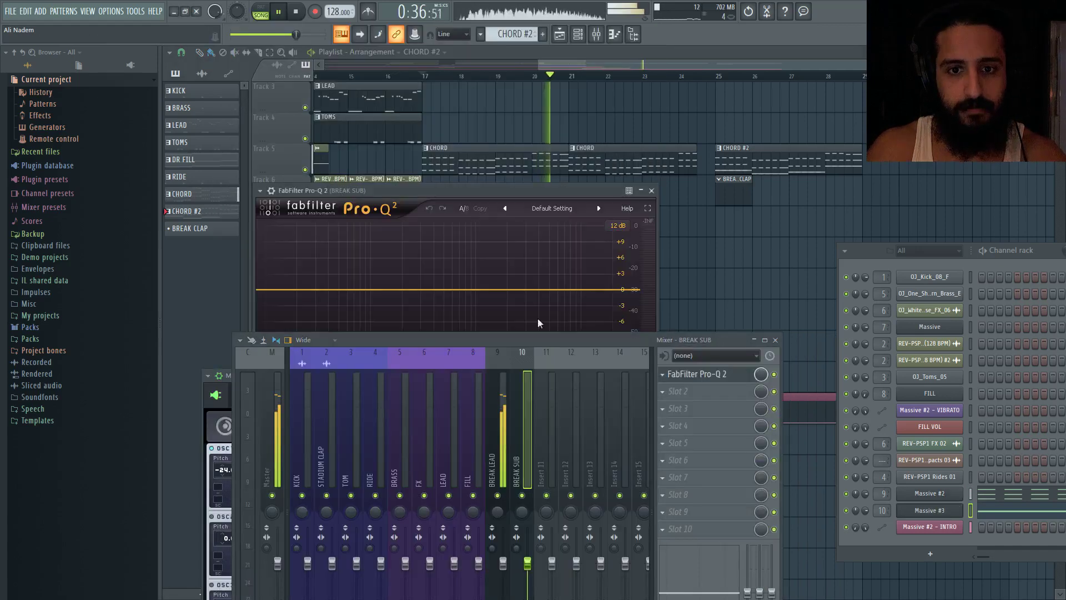
Add a High Cut band at about 5150 Hz with a 24 dB/oct slope to the BREAK SUB Pro-Q 2.
left_click(555, 302)
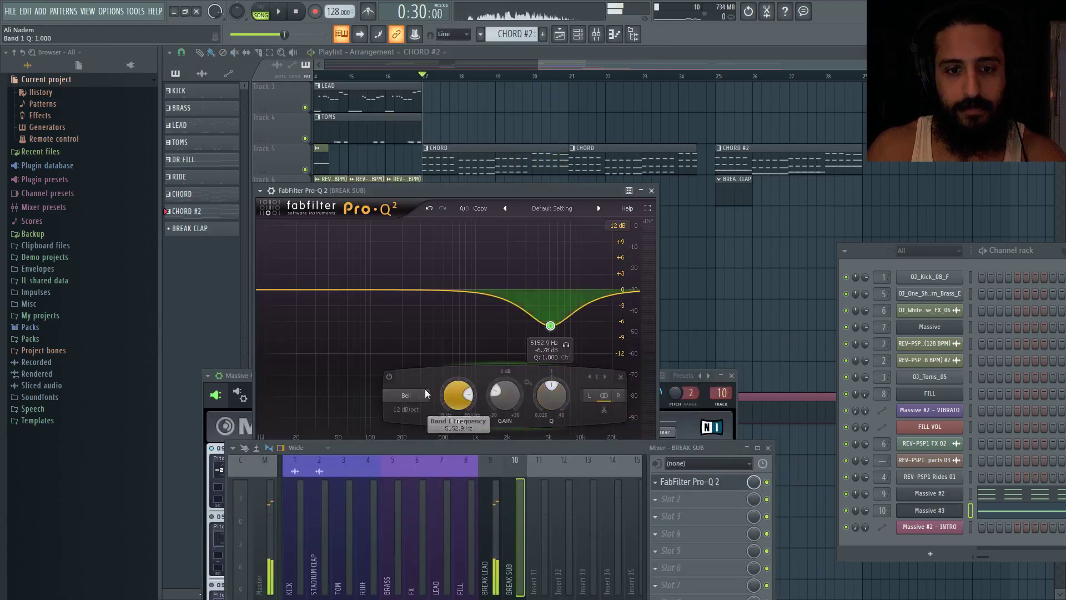
left_click(405, 395)
left_click(421, 458)
left_click(420, 409)
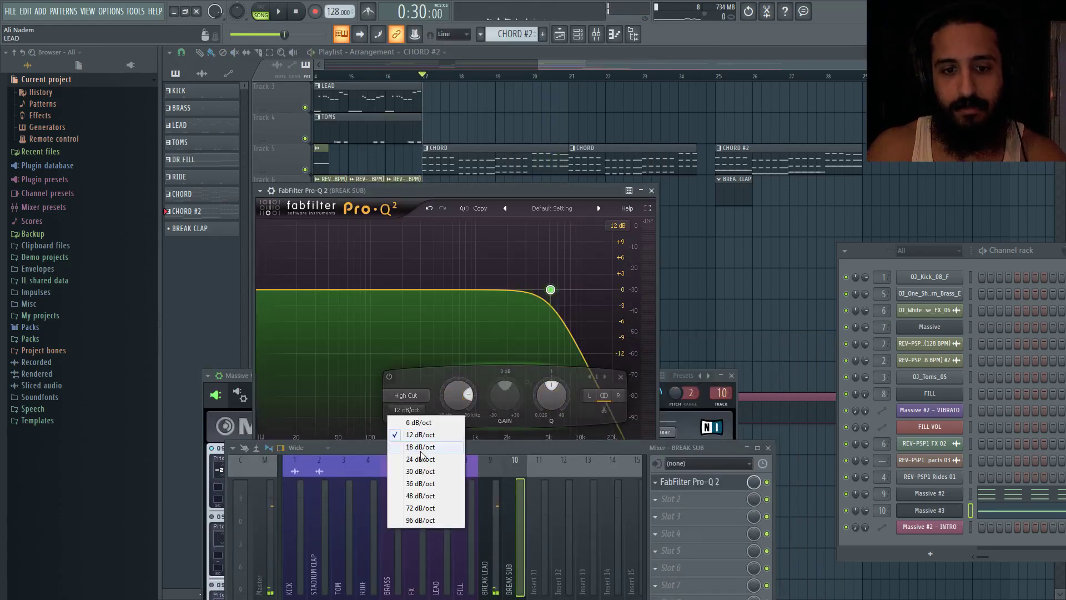
left_click(425, 460)
Play the arrangement from bar 25 and lower the BREAK SUB high-cut frequency to about 300 Hz.
left_click_drag(501, 449, 521, 304)
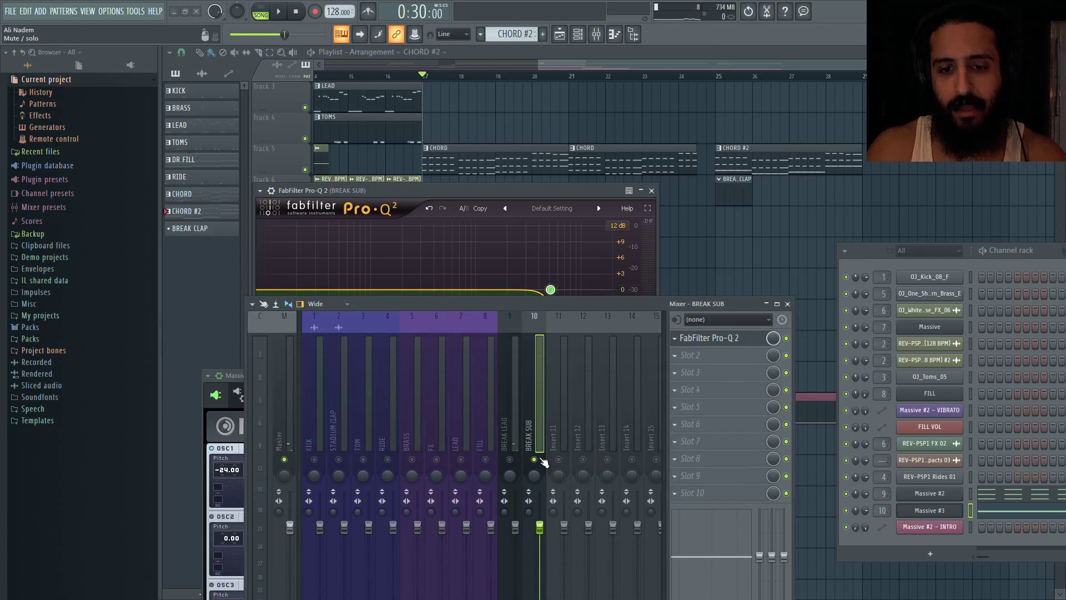
left_click(718, 78)
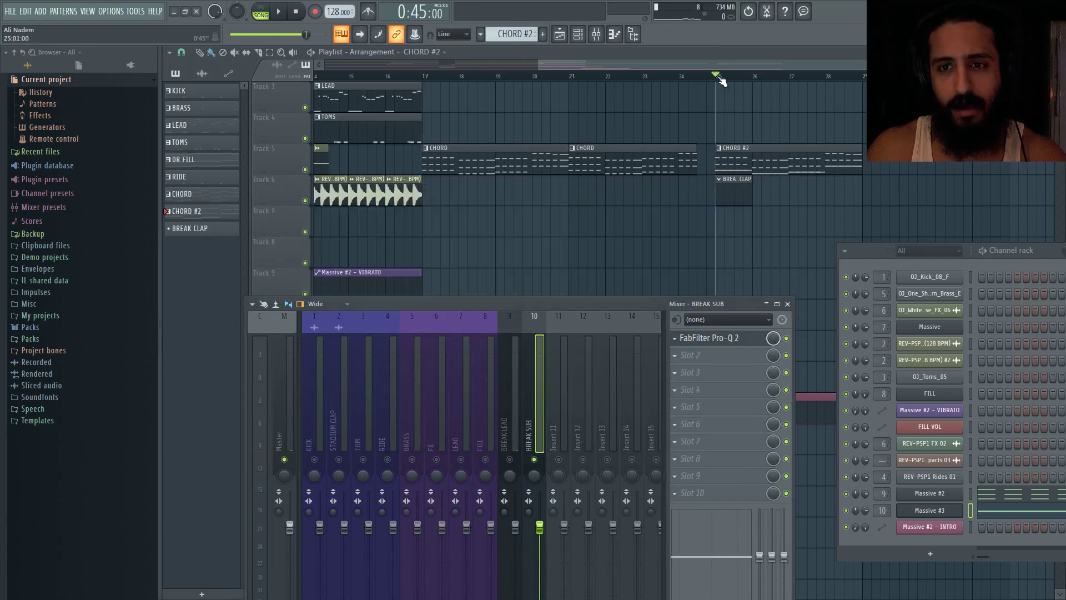
left_click(933, 510)
left_click_drag(506, 303, 759, 478)
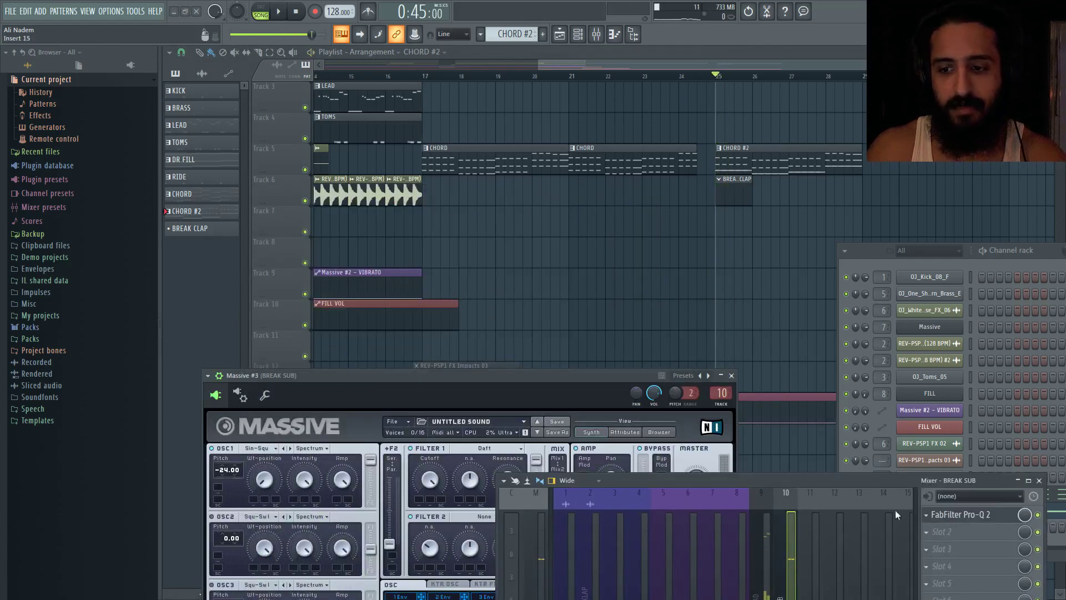
left_click(960, 514)
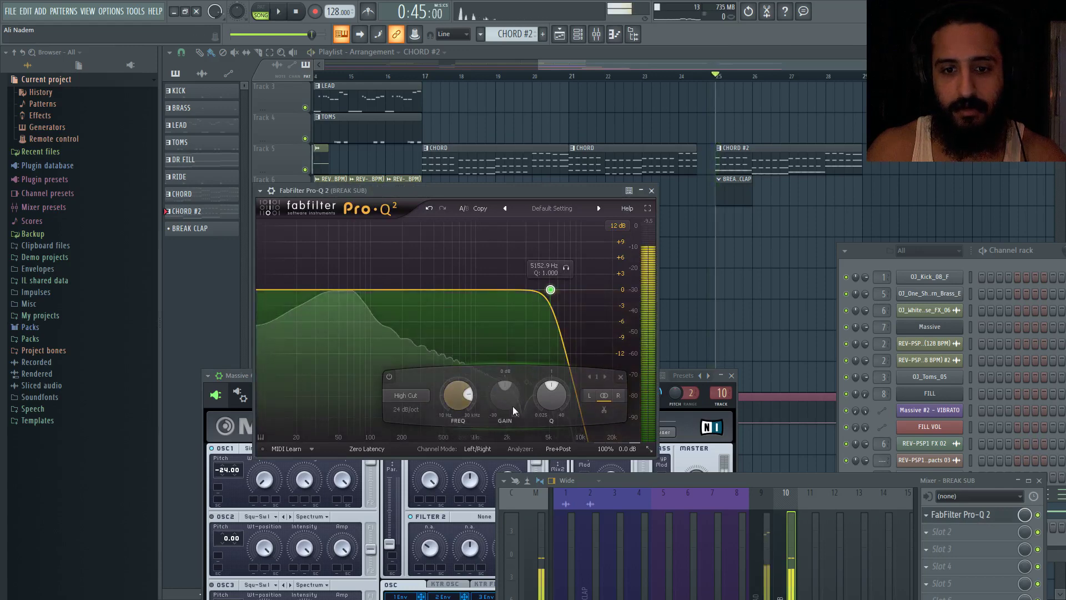
left_click_drag(478, 186, 485, 112)
key("space")
mouse_move(465, 320)
left_mouse_down()
mouse_move(465, 294)
mouse_move(458, 332)
left_mouse_up()
key("space")
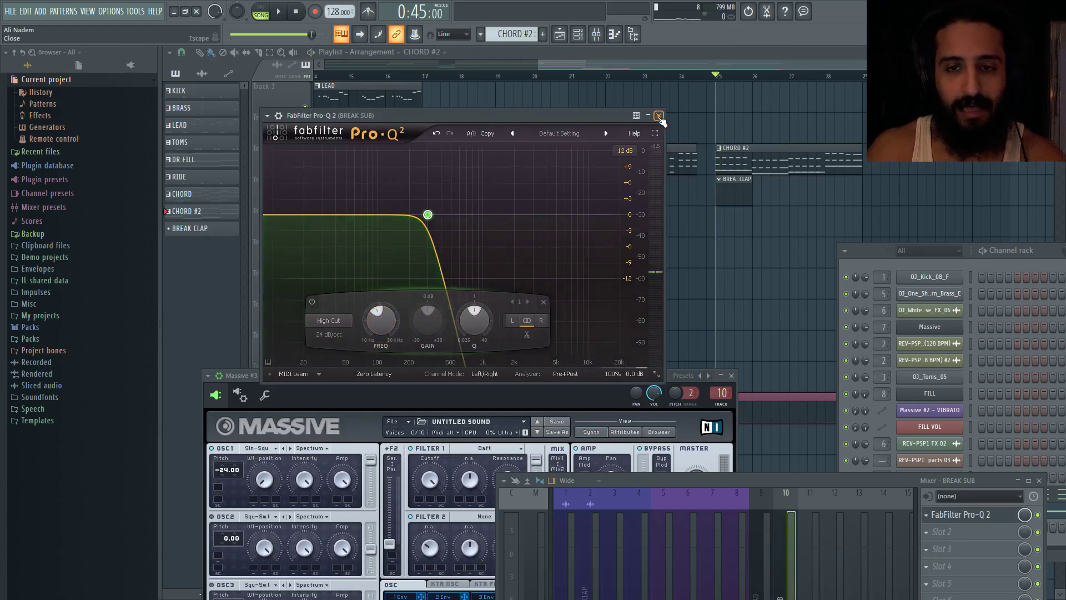
Compare playback from bar 25 with the BREAK SUB Pro-Q 2 enabled and bypassed, leaving it enabled and its window closed.
key("space")
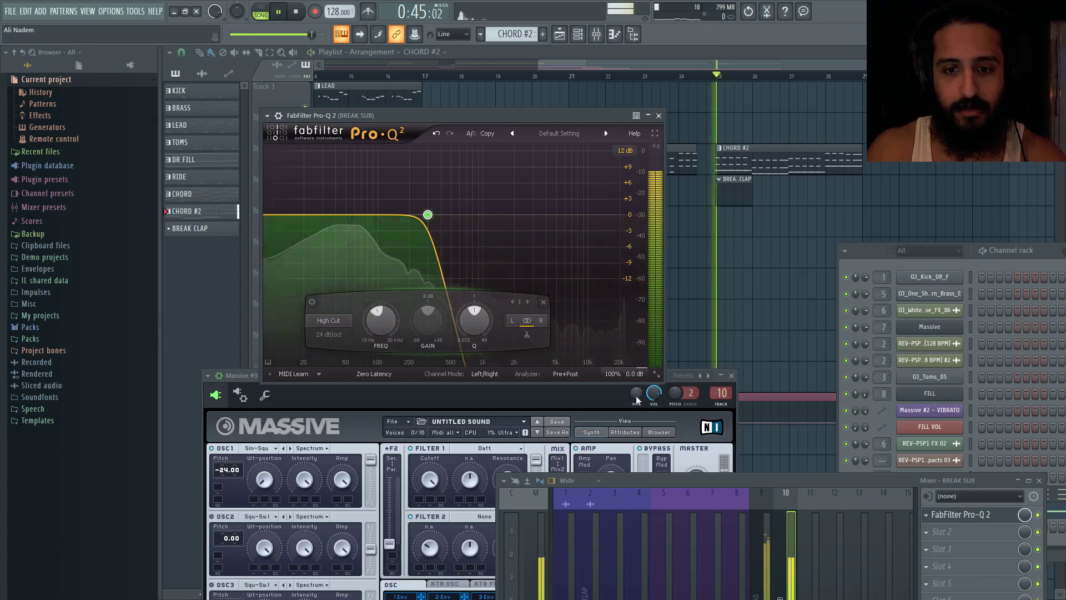
key("space")
left_click(1038, 515)
key("space")
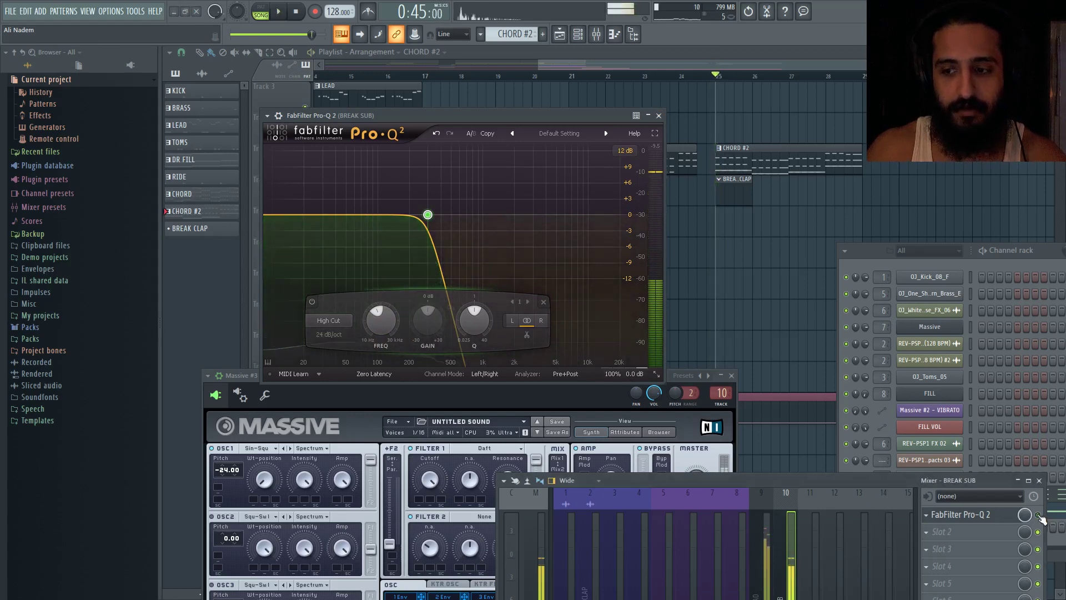
key("space")
left_click(1038, 515)
key("space")
key("space")
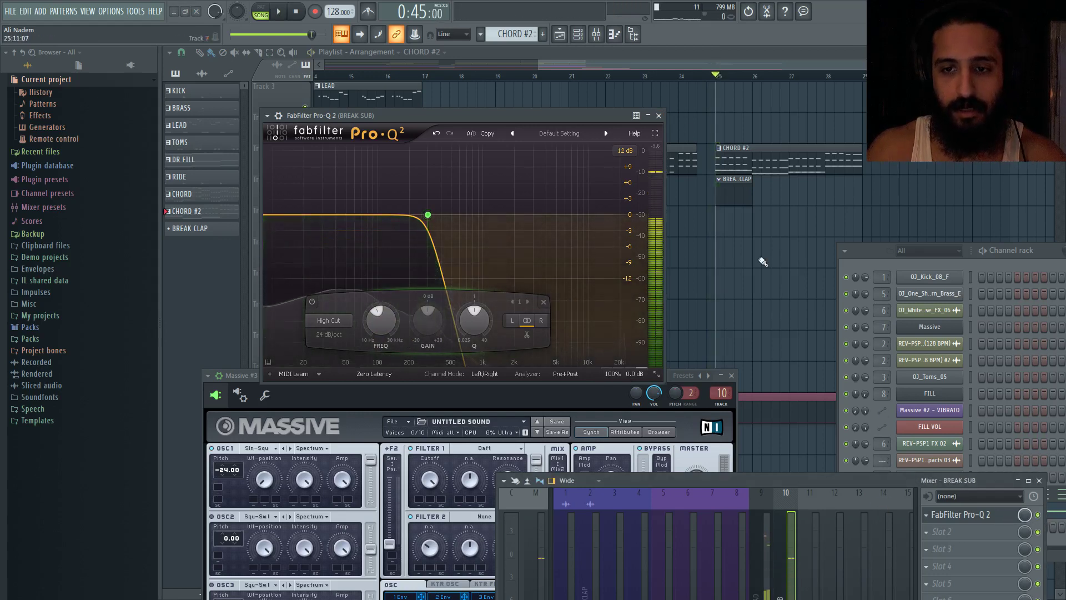
left_click(659, 116)
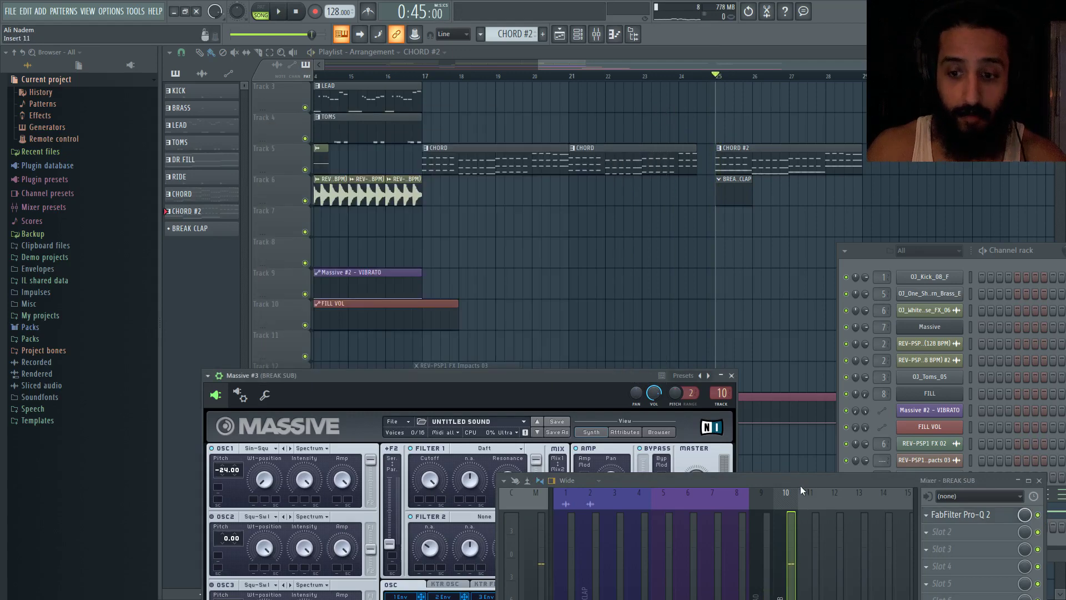
Load FabFilter Pro-Q 2 into slot 1 of the BREAK LEAD mixer track.
left_click_drag(801, 485, 608, 299)
left_click(579, 381)
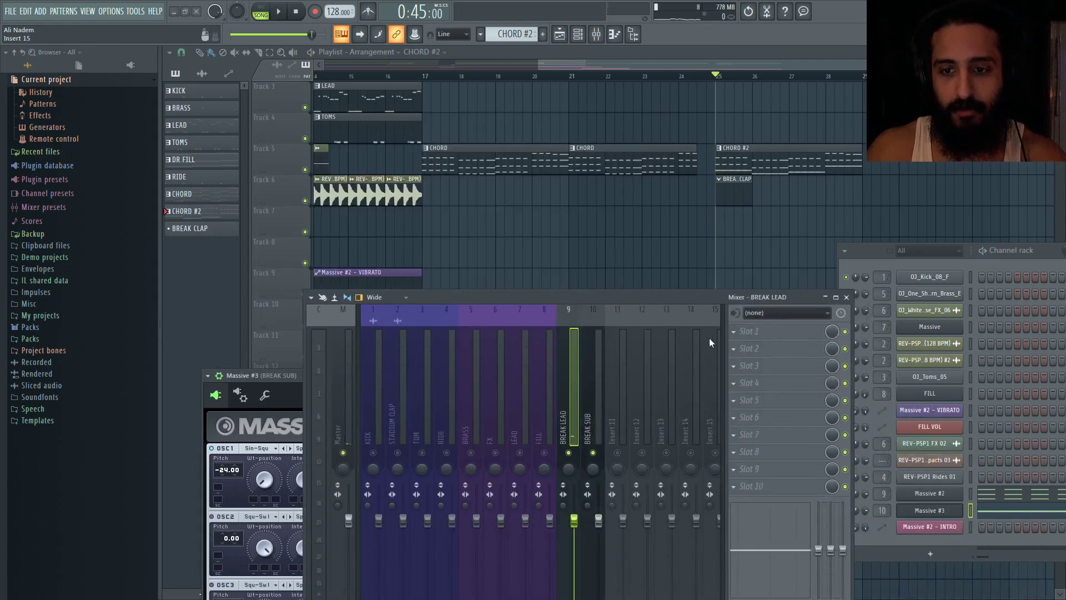
left_click(731, 333)
left_click(352, 219)
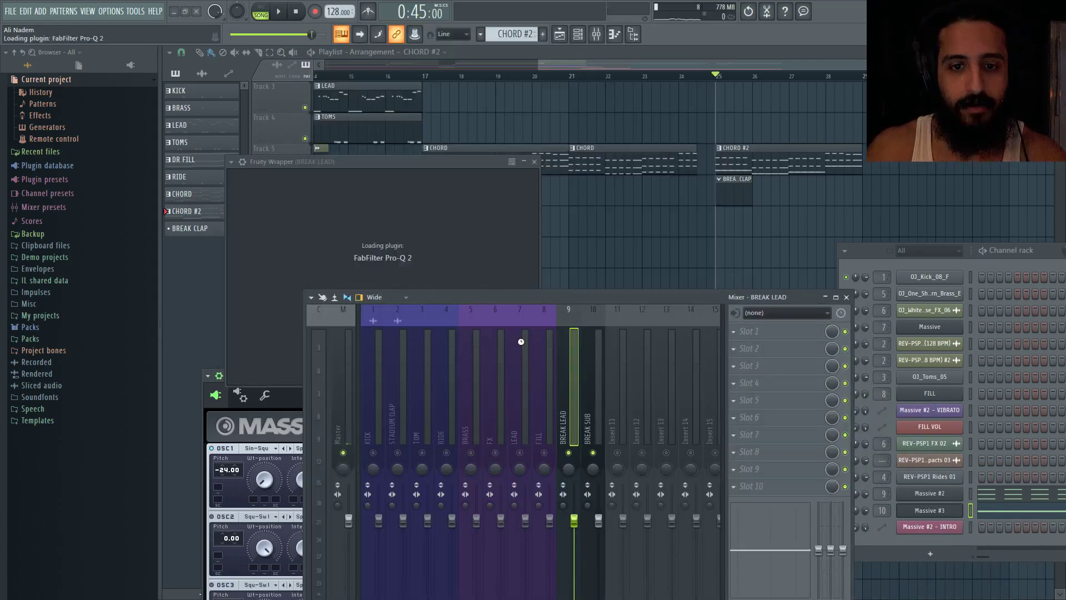
Add a Low Cut band at about 94 Hz with a 24 dB/oct slope to the BREAK LEAD Pro-Q 2.
left_click_drag(331, 259, 334, 273)
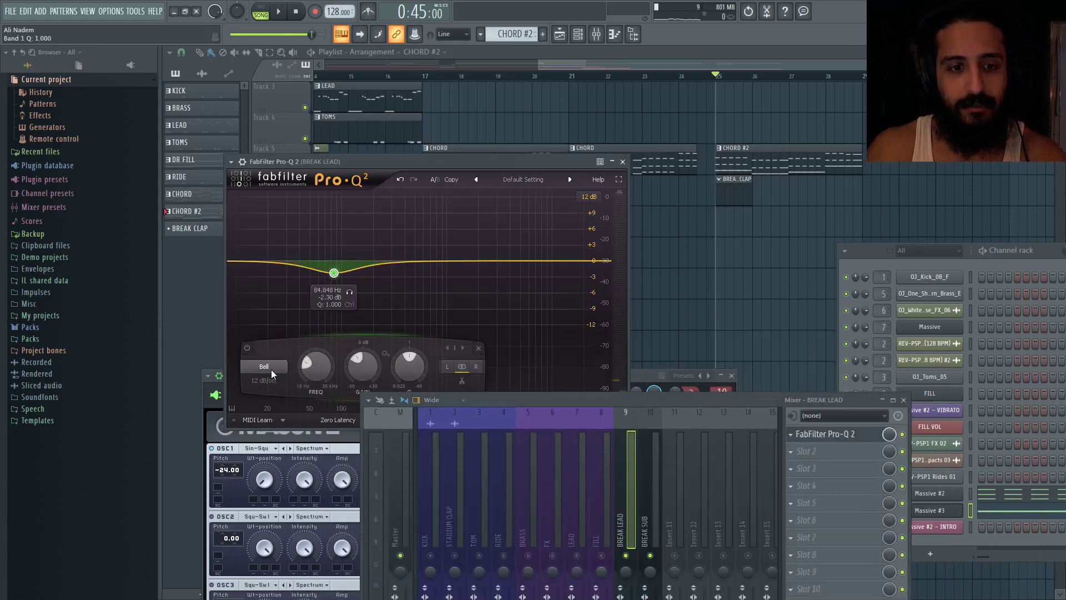
scroll(271, 370, "down", 2)
scroll(263, 381, "down", 2)
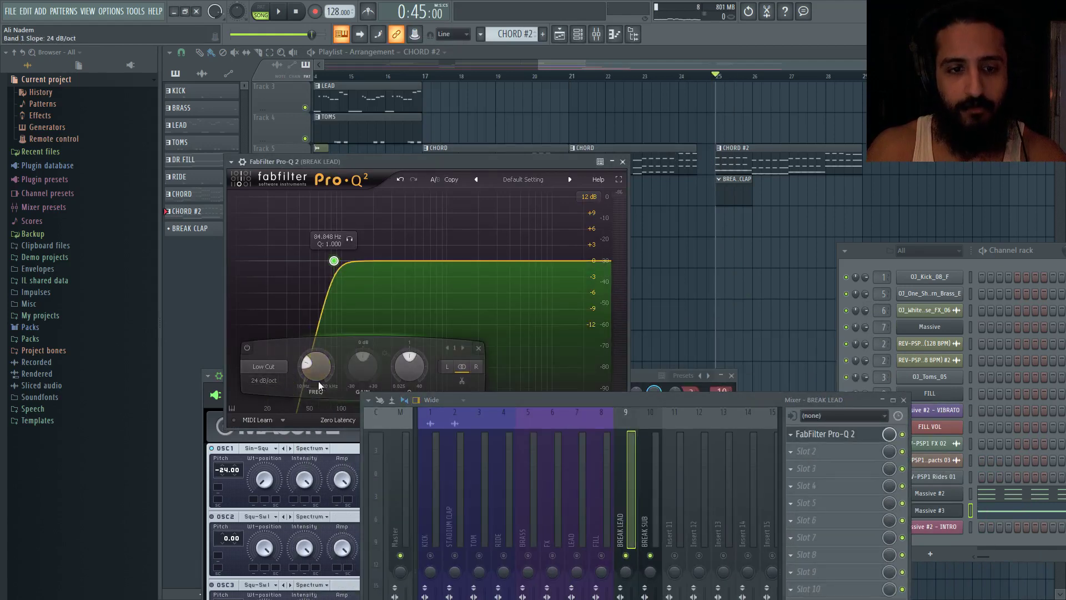
mouse_move(315, 368)
left_mouse_down()
mouse_move(315, 358)
mouse_move(316, 370)
left_mouse_up()
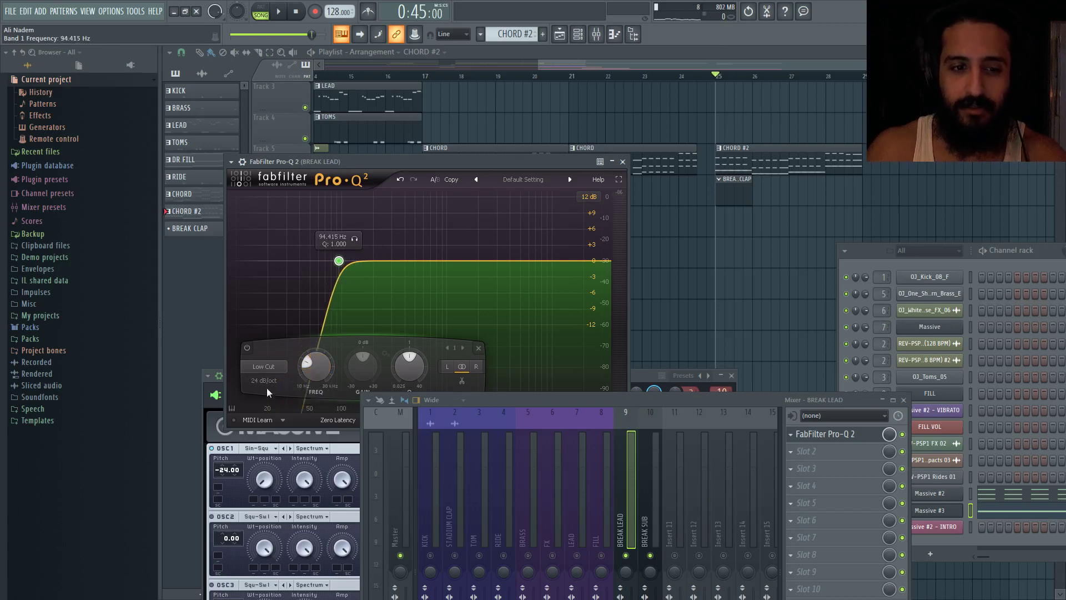
Try steeper low-cut slopes up to 96 dB/oct on BREAK LEAD and return the slope to 24 dB/oct.
scroll(266, 387, "down", 1)
scroll(265, 383, "down", 2)
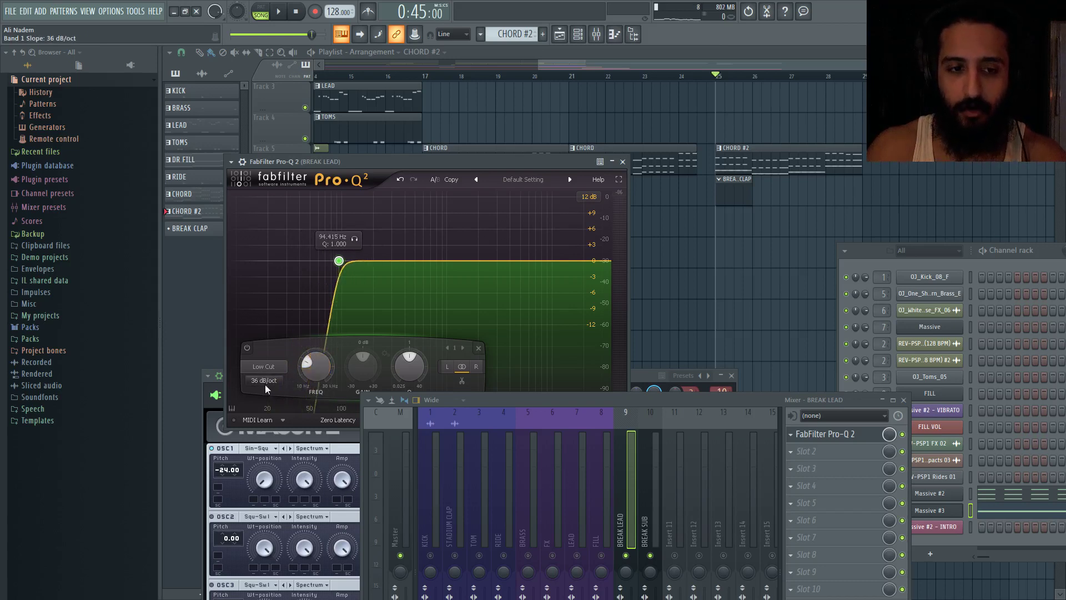
scroll(264, 381, "down", 1)
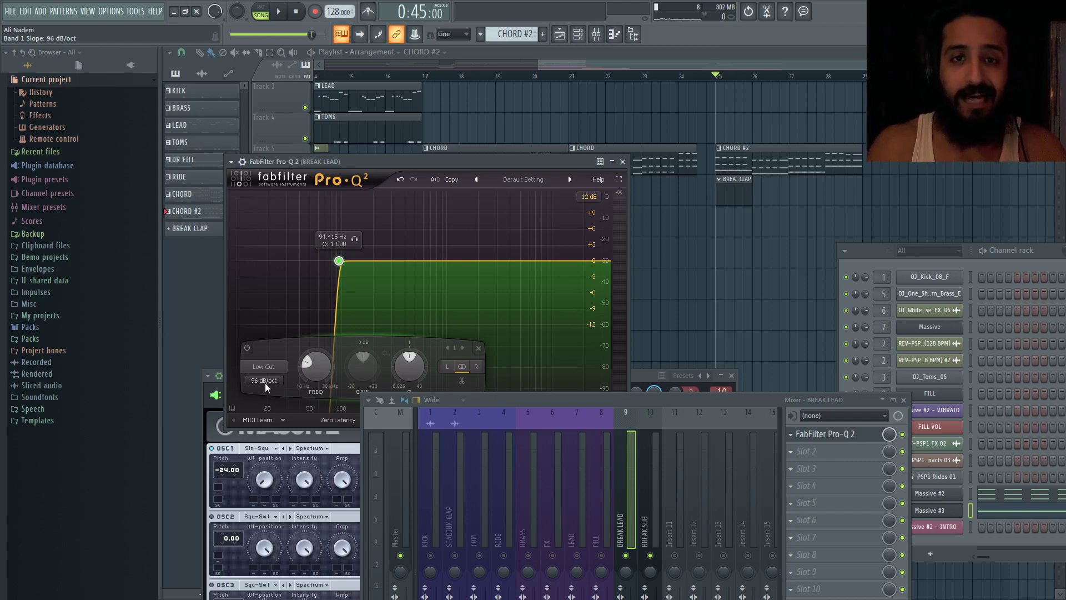
scroll(265, 382, "up", 4)
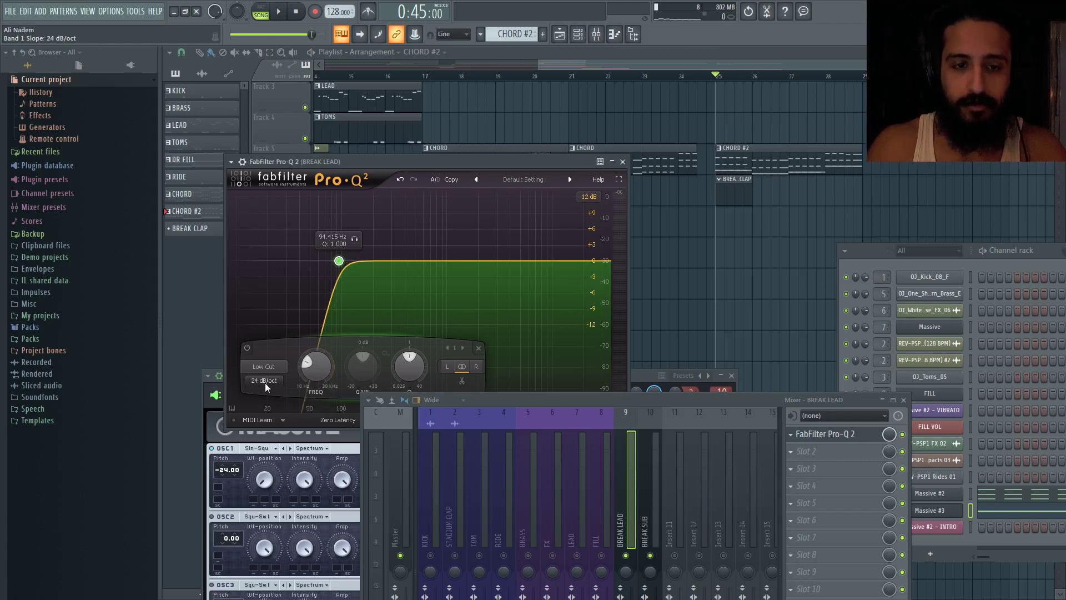
Try 30 and 6 dB/oct slopes with the BREAK LEAD low cut at about 66 Hz, and restore the 24 dB/oct slope.
scroll(265, 382, "down", 1)
scroll(316, 382, "down", 5)
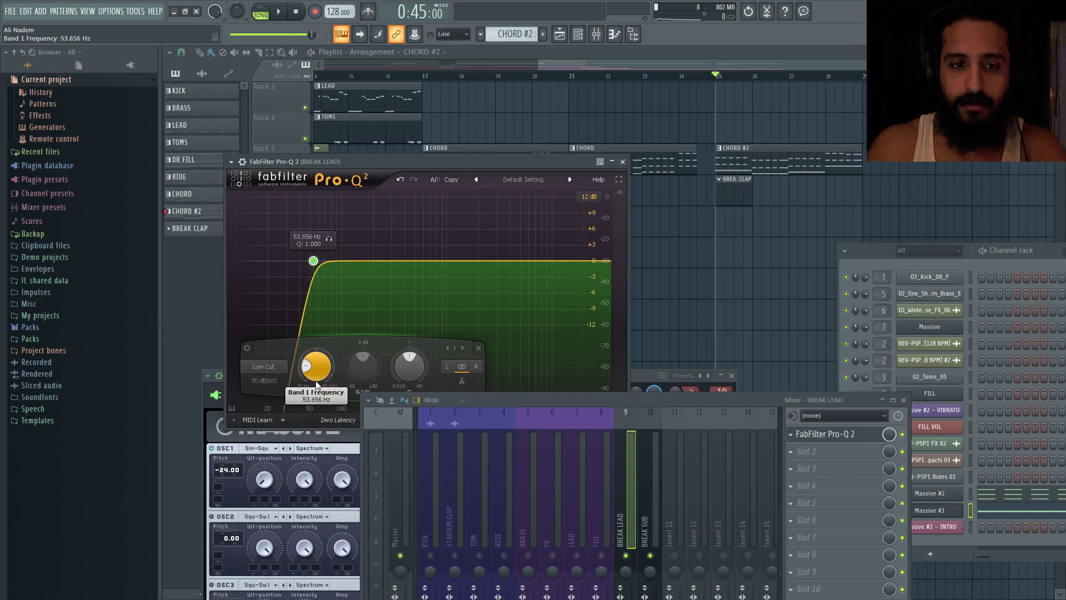
scroll(315, 375, "up", 2)
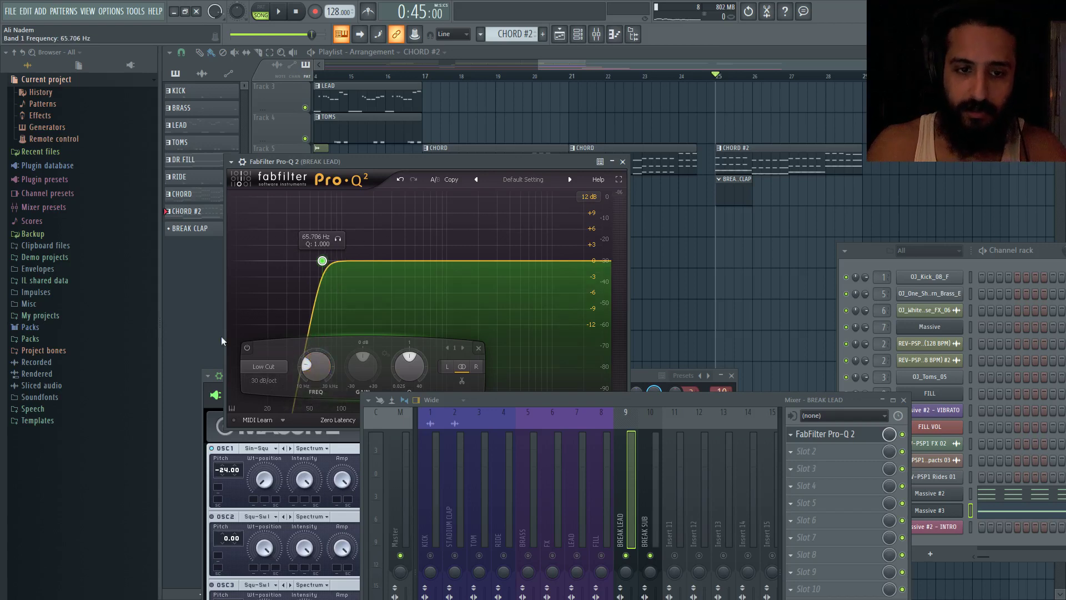
left_click(263, 380)
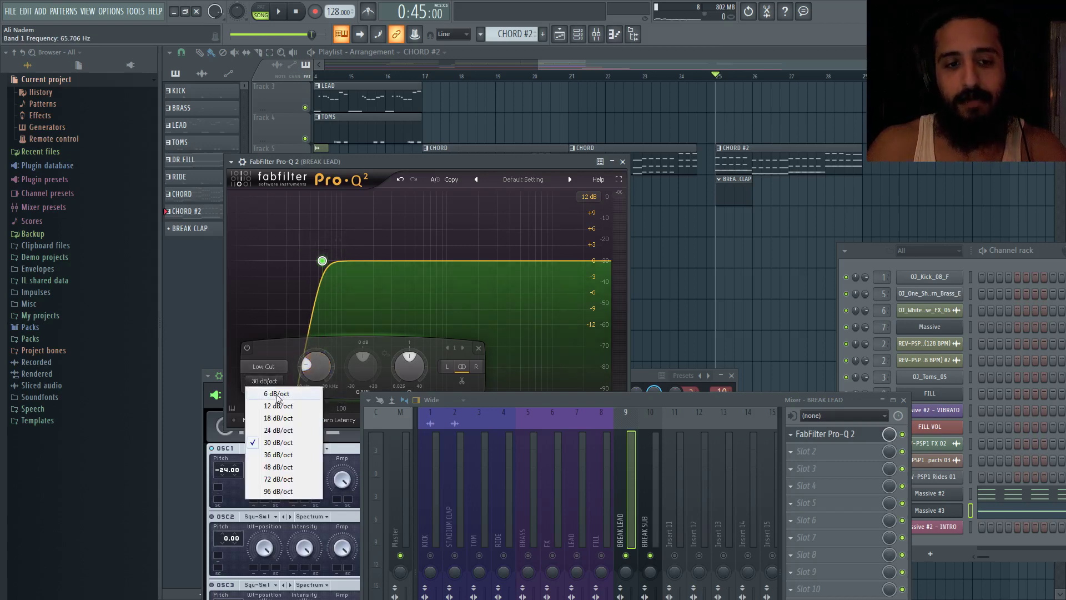
left_click(277, 395)
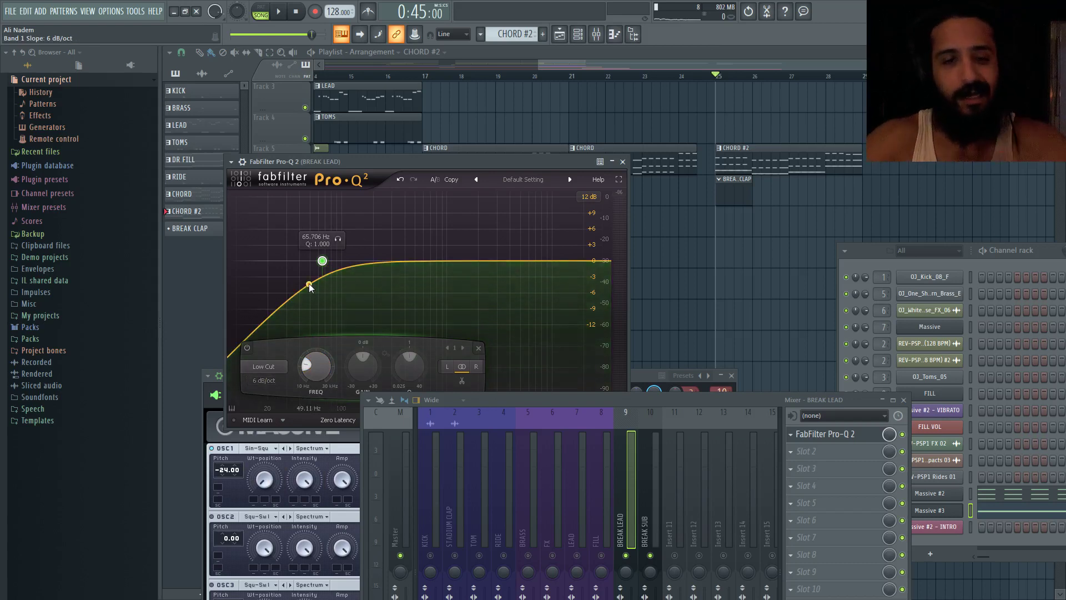
scroll(252, 381, "up", 3)
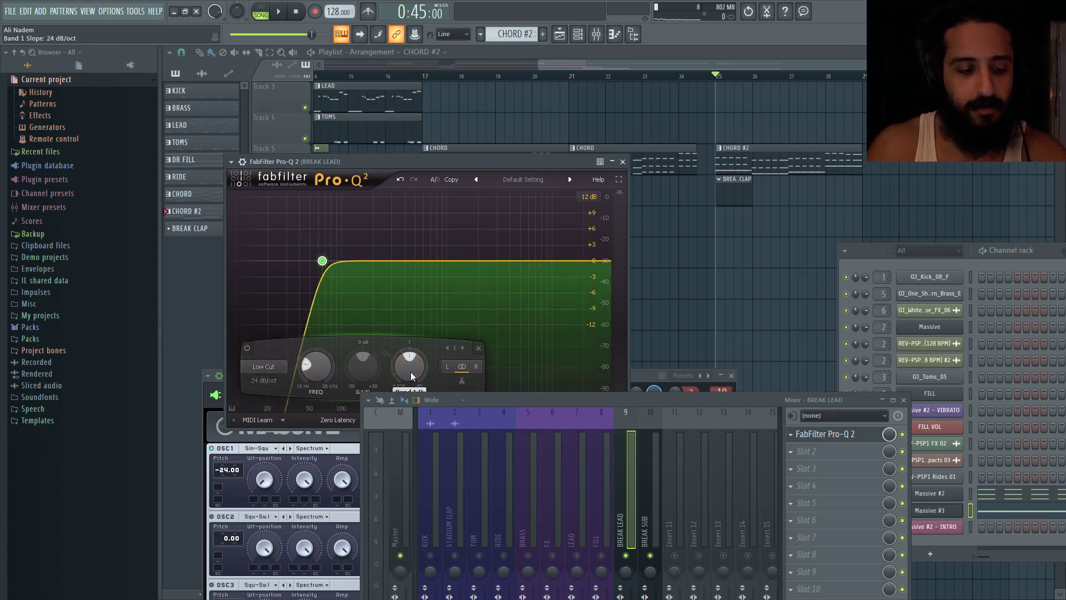
Play from bar 25 while adjusting the BREAK LEAD low-cut frequency to about 87 Hz.
left_click(444, 400)
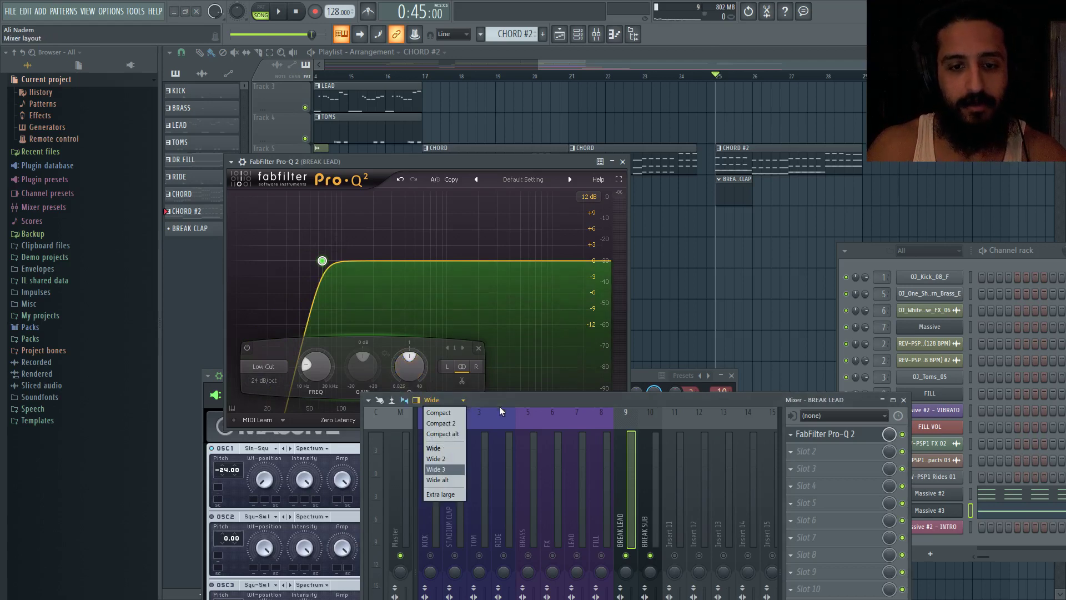
left_click_drag(498, 403, 491, 505)
key("space")
mouse_move(319, 370)
left_mouse_down()
mouse_move(319, 412)
mouse_move(337, 318)
mouse_move(310, 364)
left_mouse_up()
key("space")
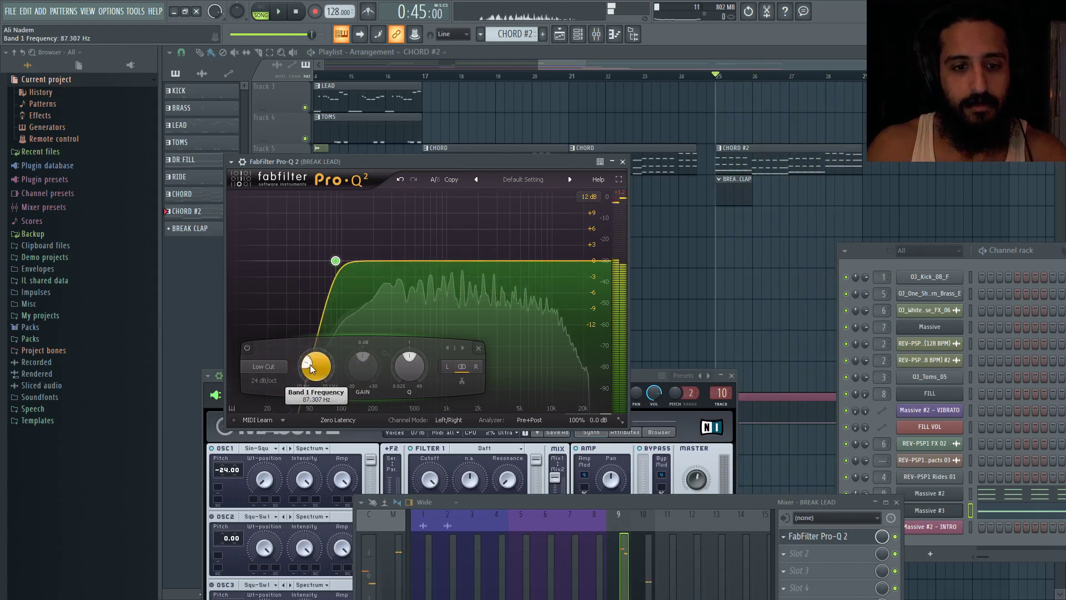
Try F3 as the BREAK LEAD low-cut frequency, settle on 125 Hz, and close the equalizer.
double_click(311, 365)
type("f3")
key("Return")
double_click(310, 364)
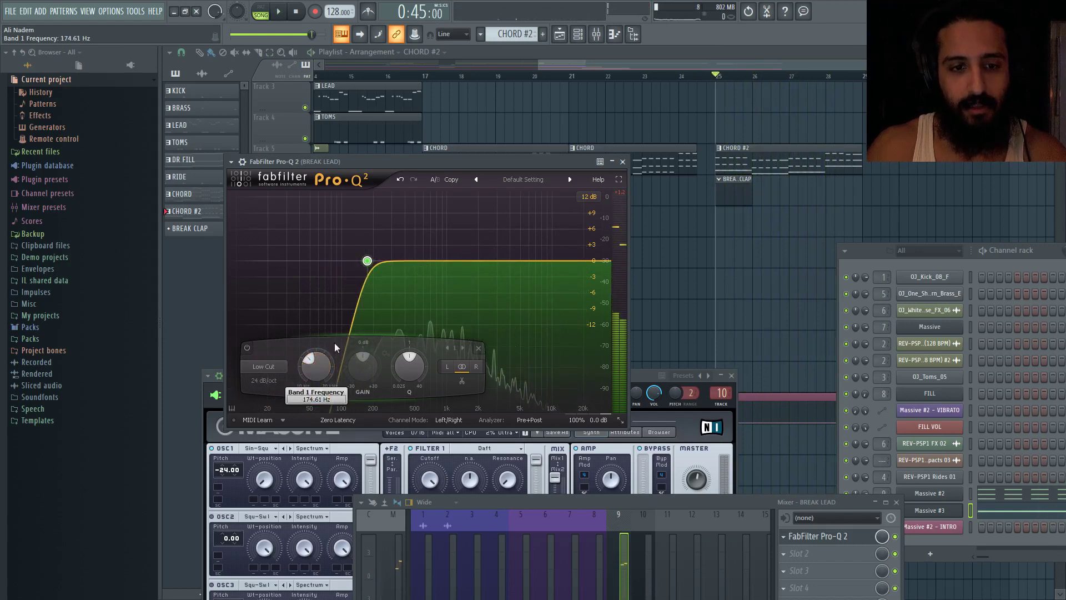
left_click_drag(315, 364, 314, 383)
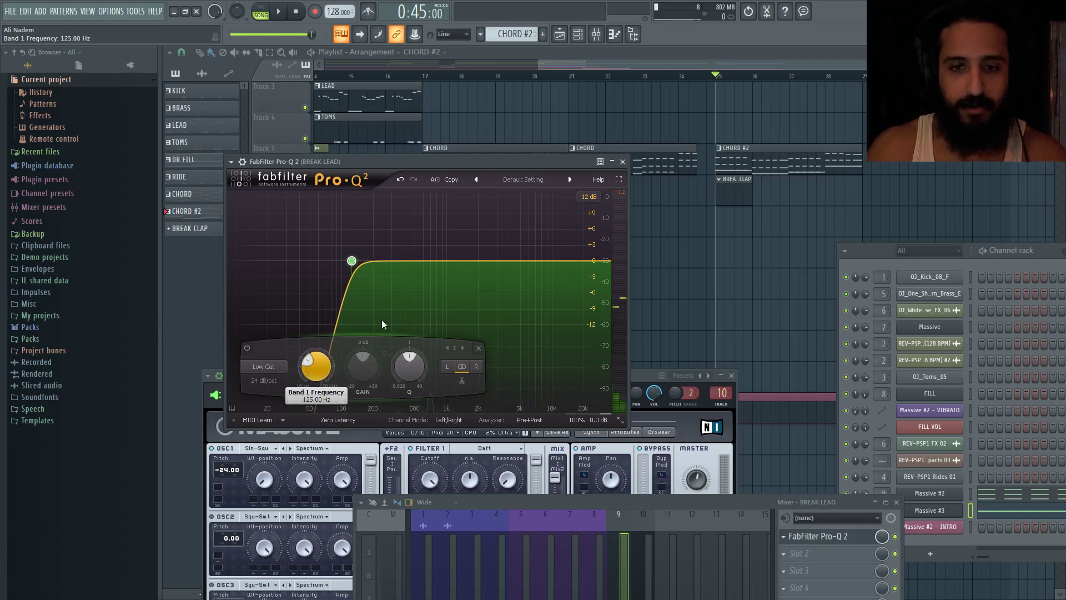
left_click(622, 162)
Extend the BREAK CLAP clip at bar 25 to four bars and place a second copy at bar 29.
left_click(423, 76)
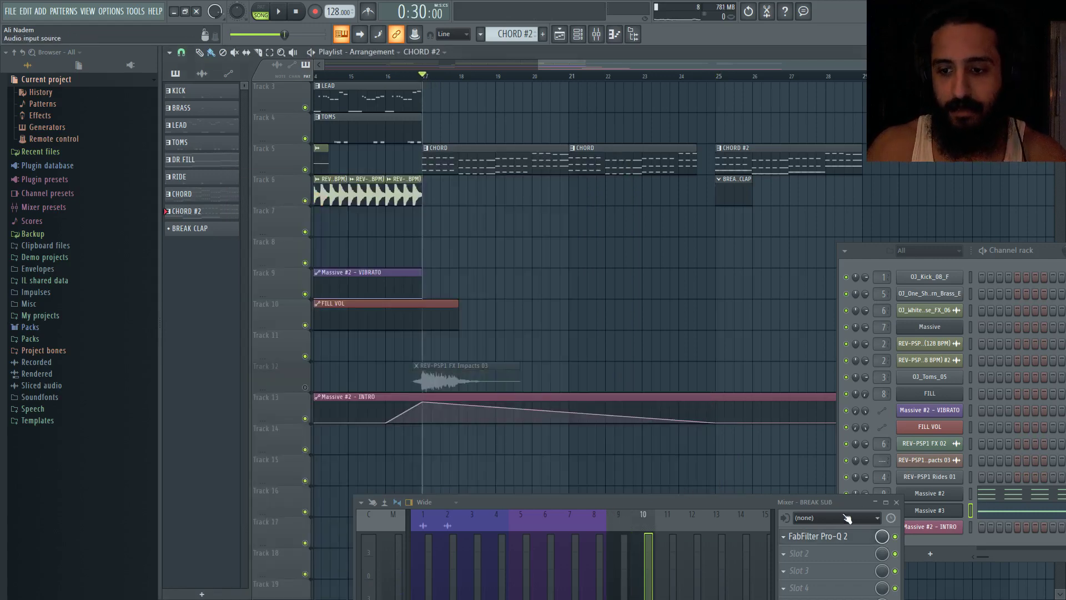
left_click_drag(833, 503, 683, 491)
left_click_drag(752, 191, 837, 192)
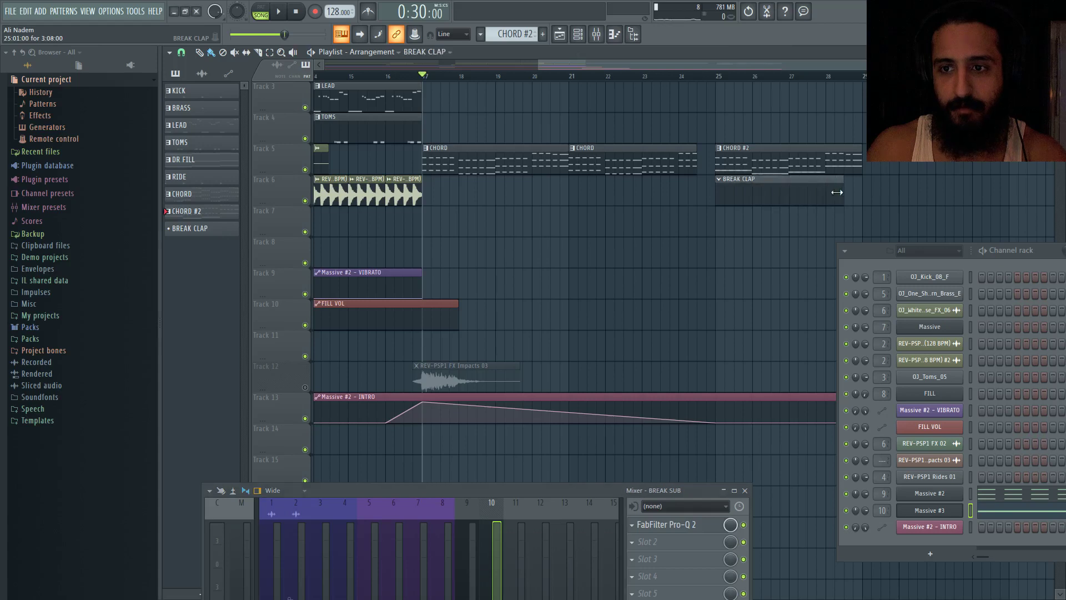
left_click(857, 192)
left_click(874, 190)
Place a second CHORD #2 clip at bar 29 on Track 5, directly after the first one.
scroll(859, 172, "down", 4)
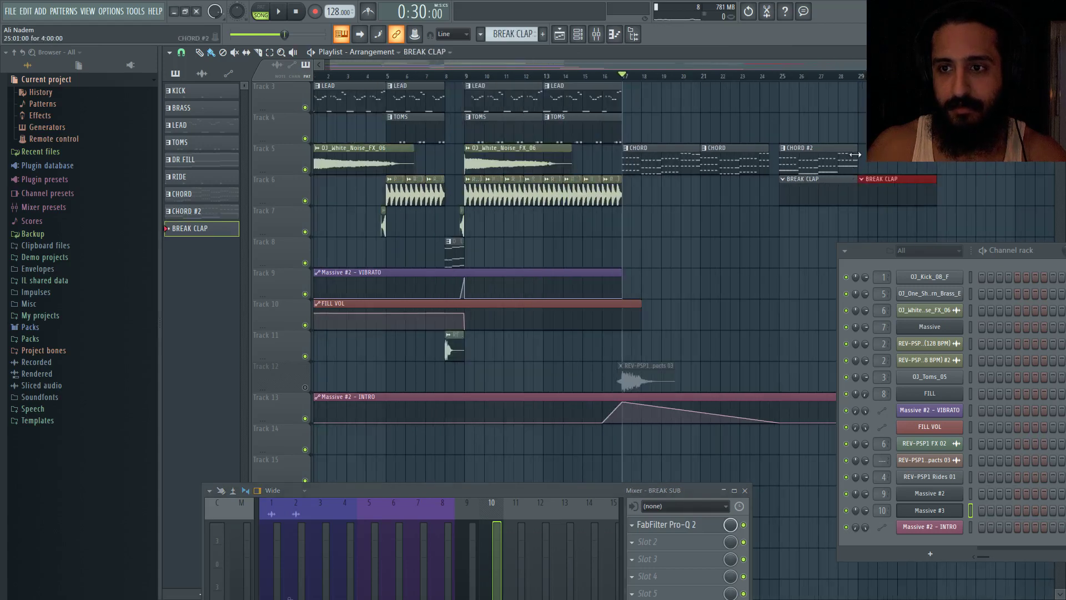
left_click(851, 154)
left_click(859, 153)
Open the Claps folder of the Olly James Essentials vol.3 sample pack.
left_click(34, 339)
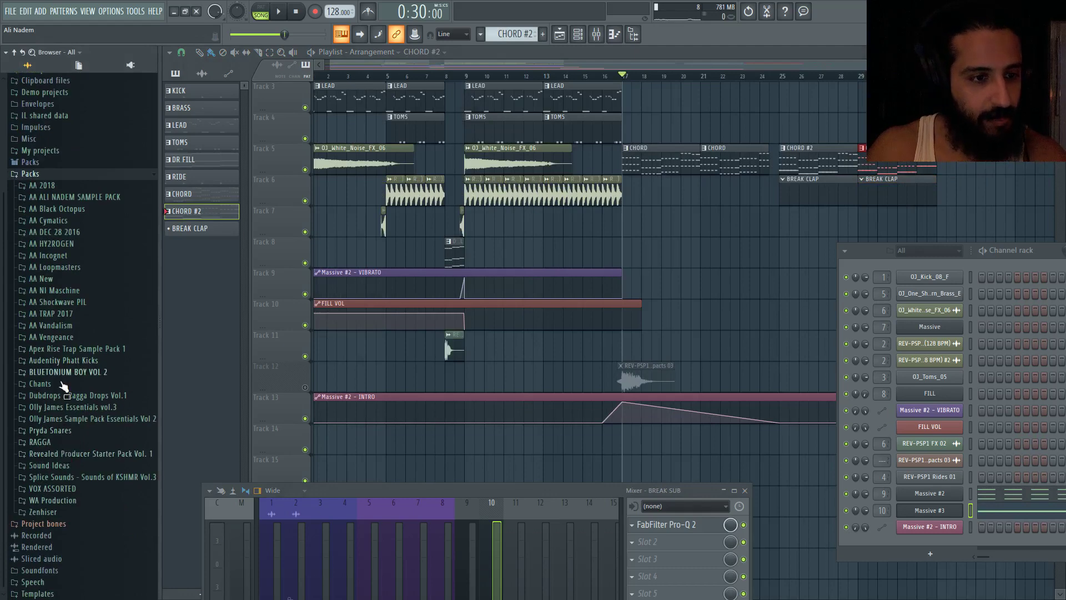
left_click(84, 407)
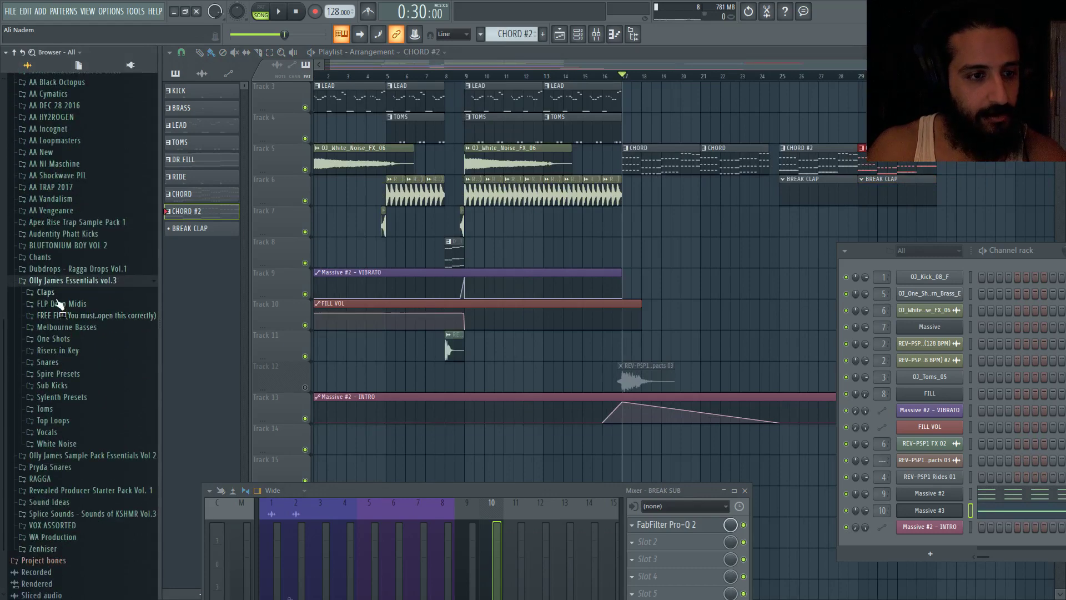
left_click(58, 293)
Audition the OJ_Clap samples up to OJ_Clap_07 to compare their sound for the break.
left_click(69, 315)
left_click(73, 327)
left_click(73, 325)
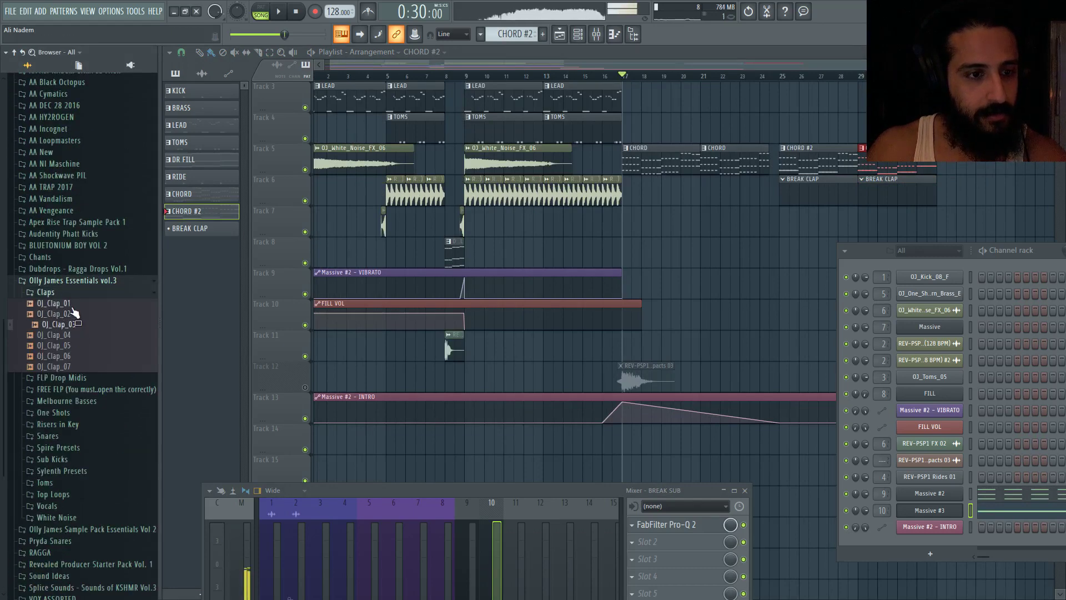
left_click(72, 326)
left_click(71, 335)
left_click(71, 345)
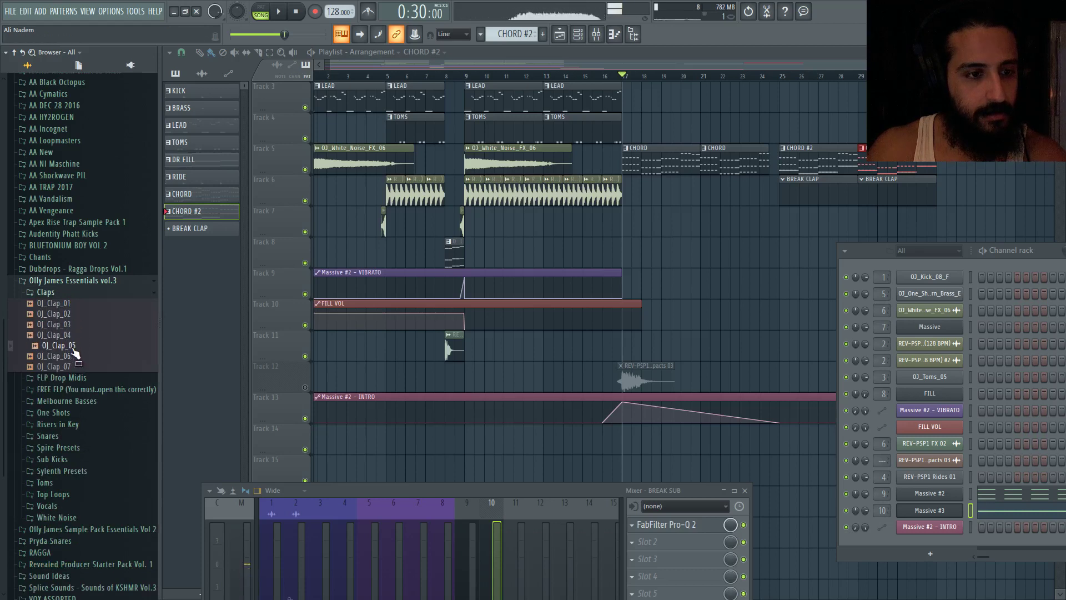
key("Up")
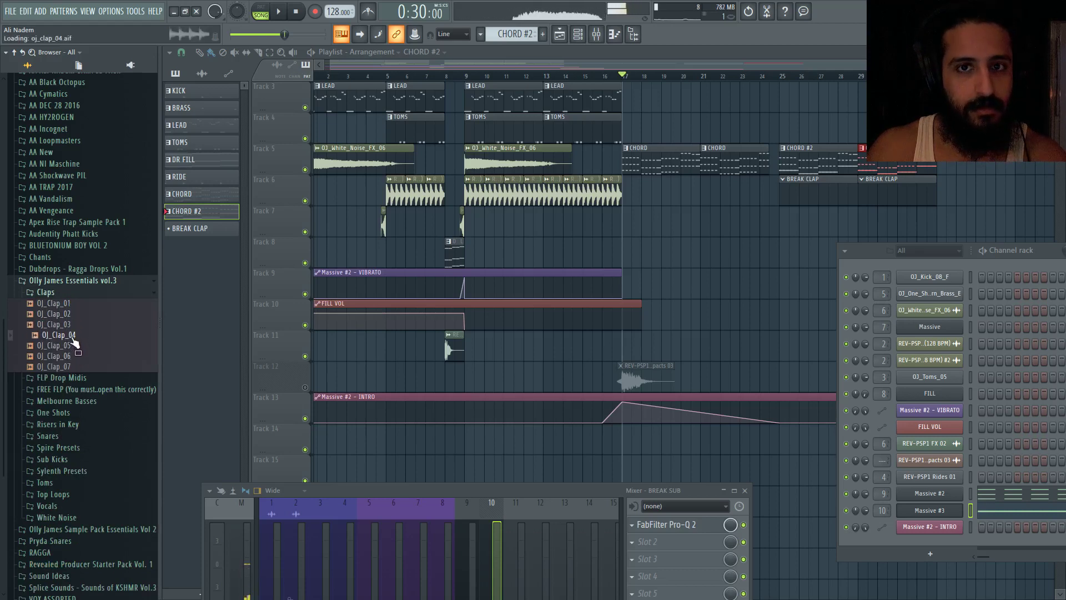
left_click(70, 356)
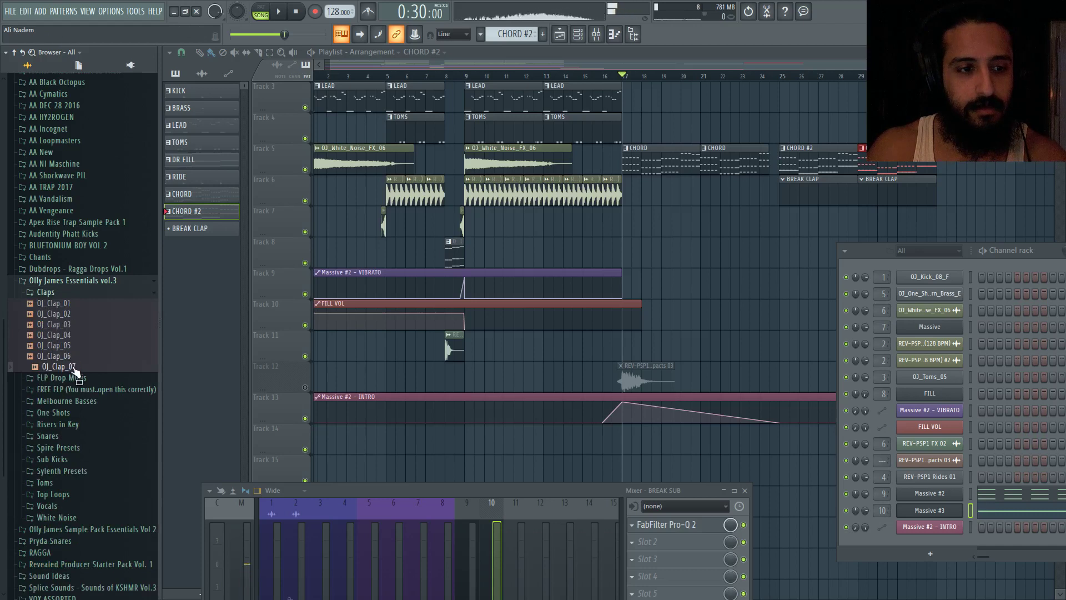
Place OJ_Clap_01 on Track 7 as back-to-back one-bar clips from bar 25 up to bar 33.
left_click_drag(76, 372, 77, 311)
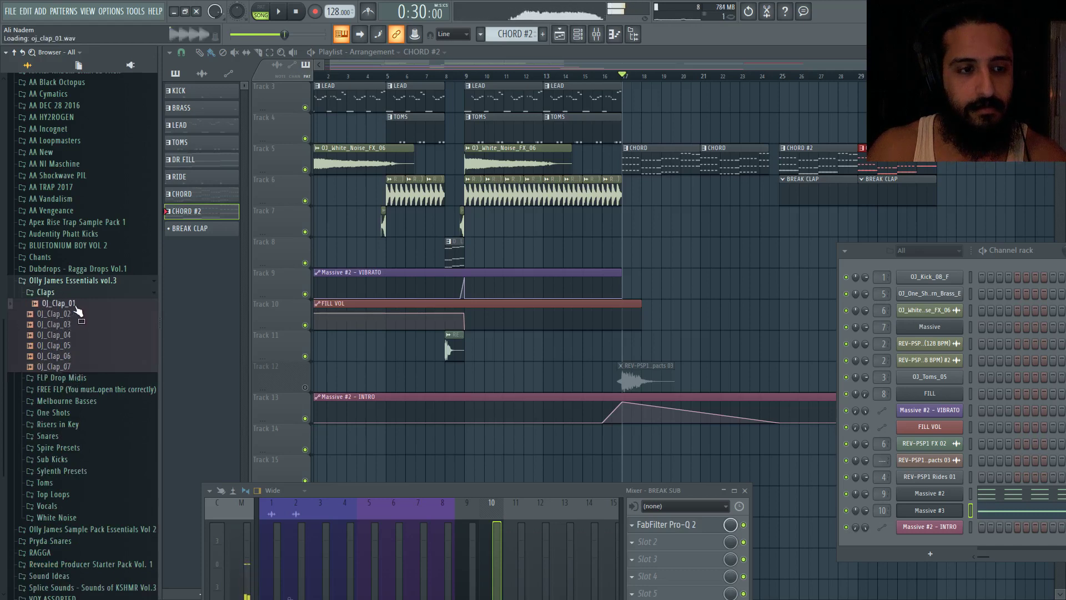
left_click_drag(783, 214, 938, 222)
scroll(938, 222, "up", 4)
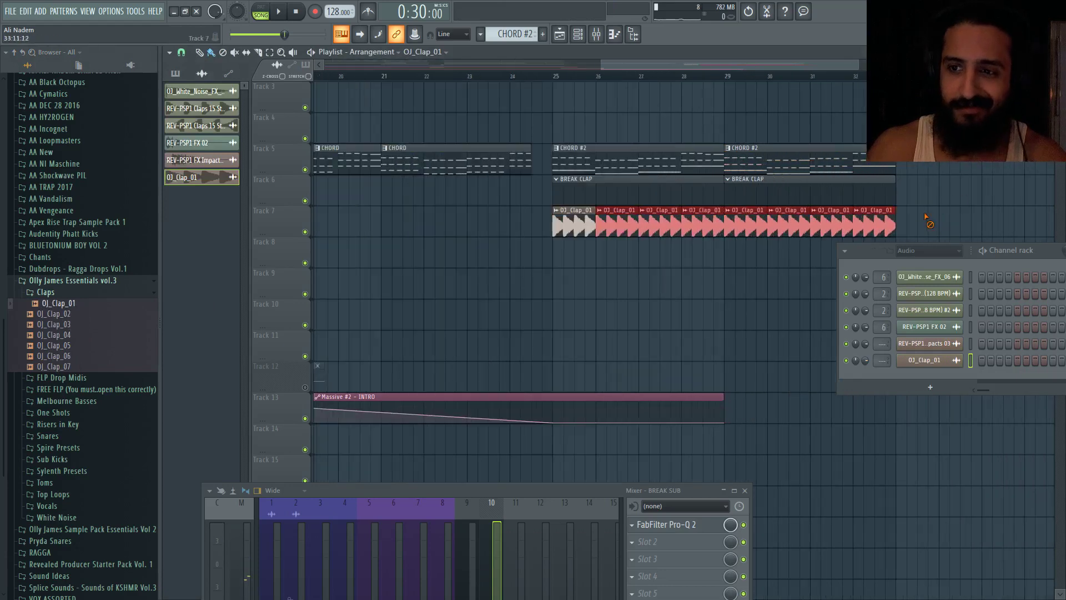
Route the OJ_Clap_01 channel to free mixer track 11, name that track BREAK CLAP, and close the channel settings.
double_click(716, 231)
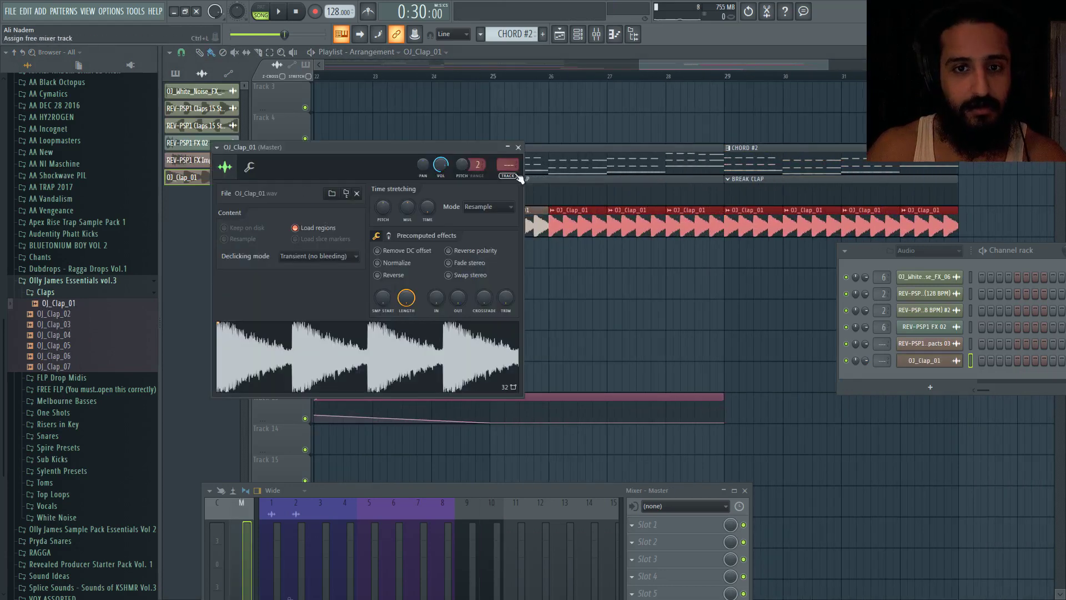
key("ctrl+l")
key("F2")
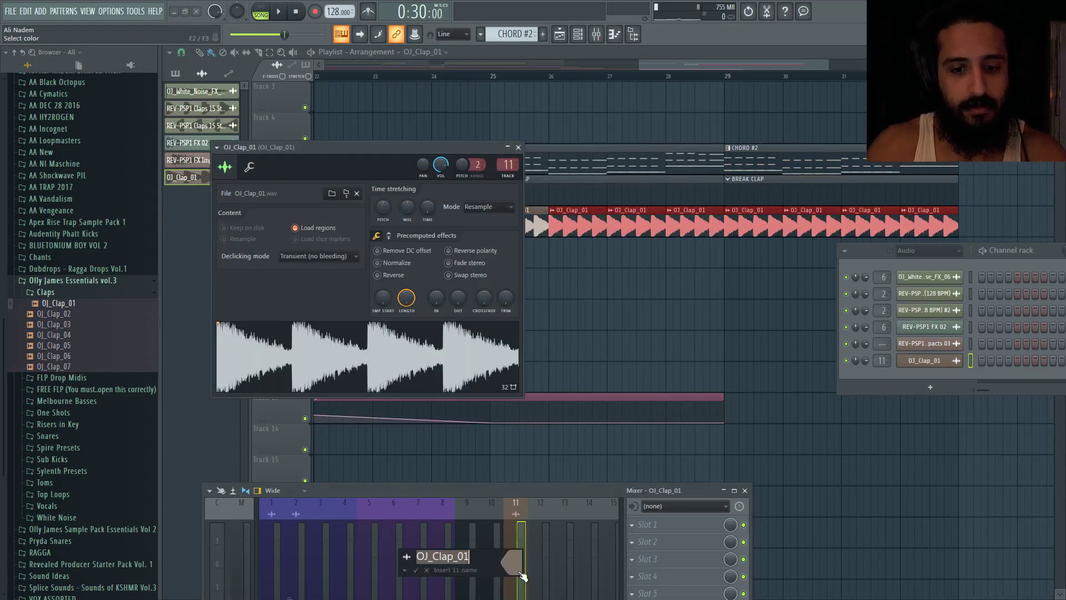
type("BR")
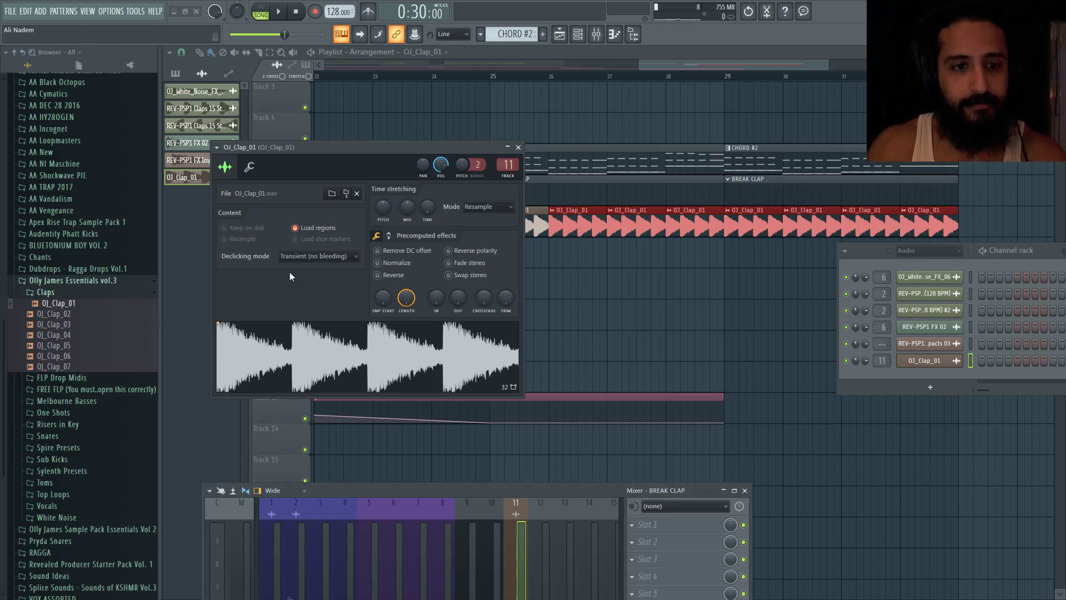
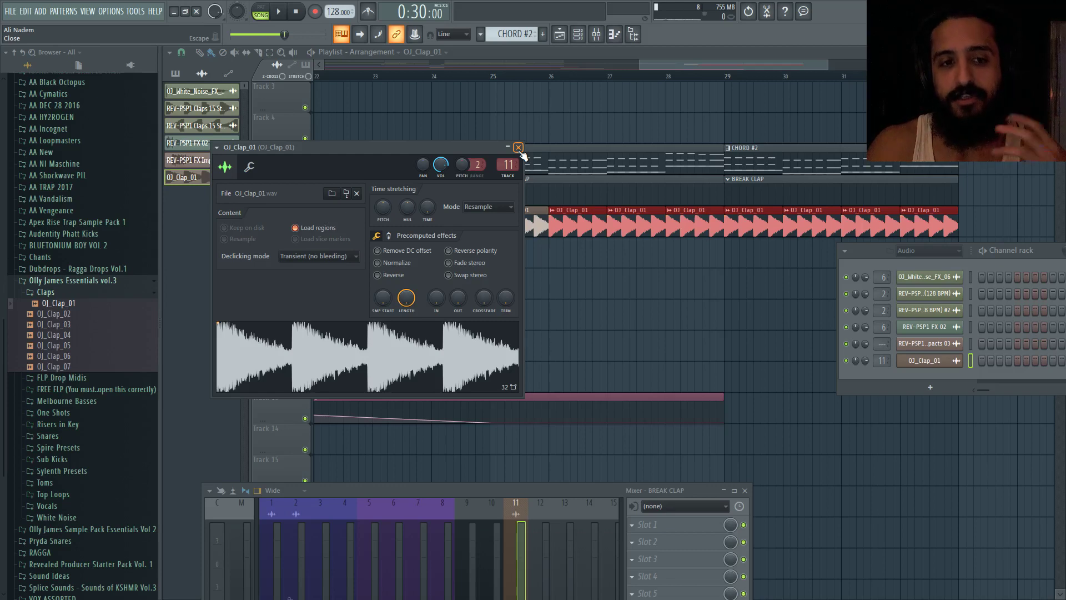
left_click(518, 148)
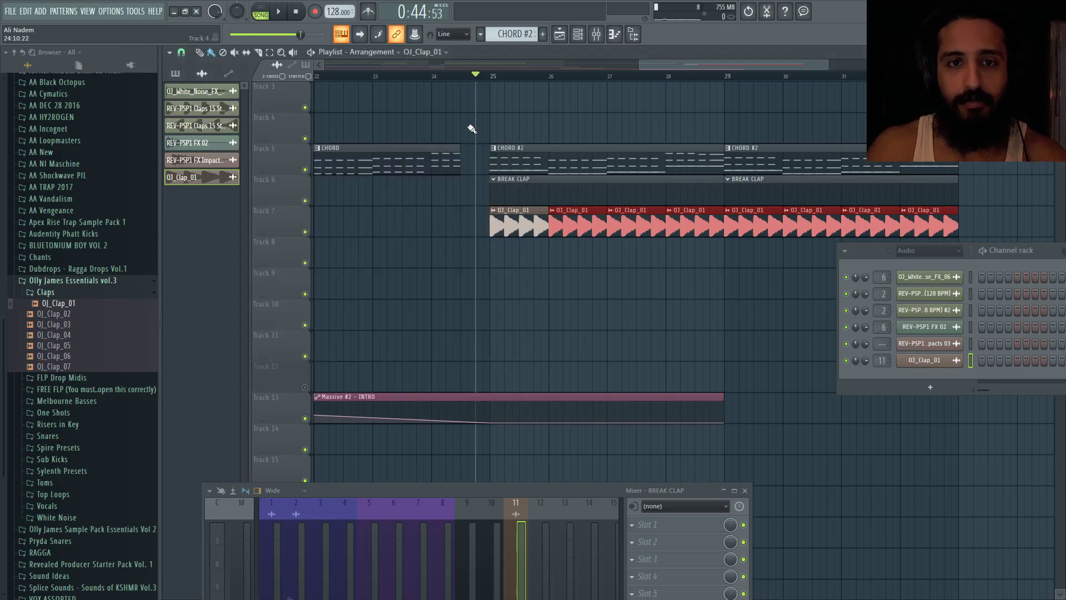
Play from just before bar 25 while raising the OJ_Clap_01 channel's volume level adjustment, and stop playback.
key("space")
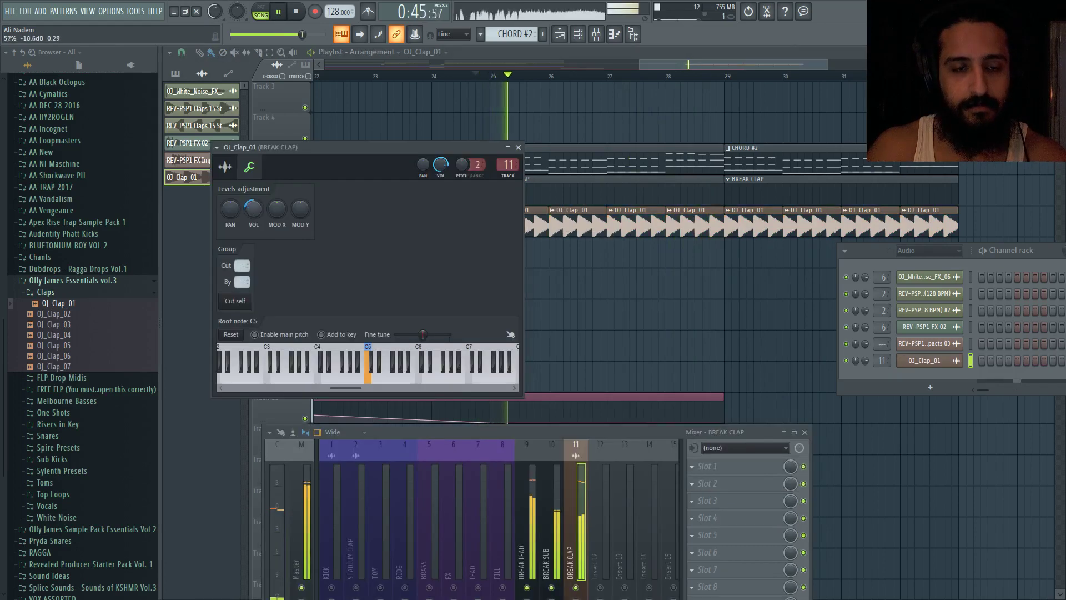
left_click_drag(254, 208, 254, 192)
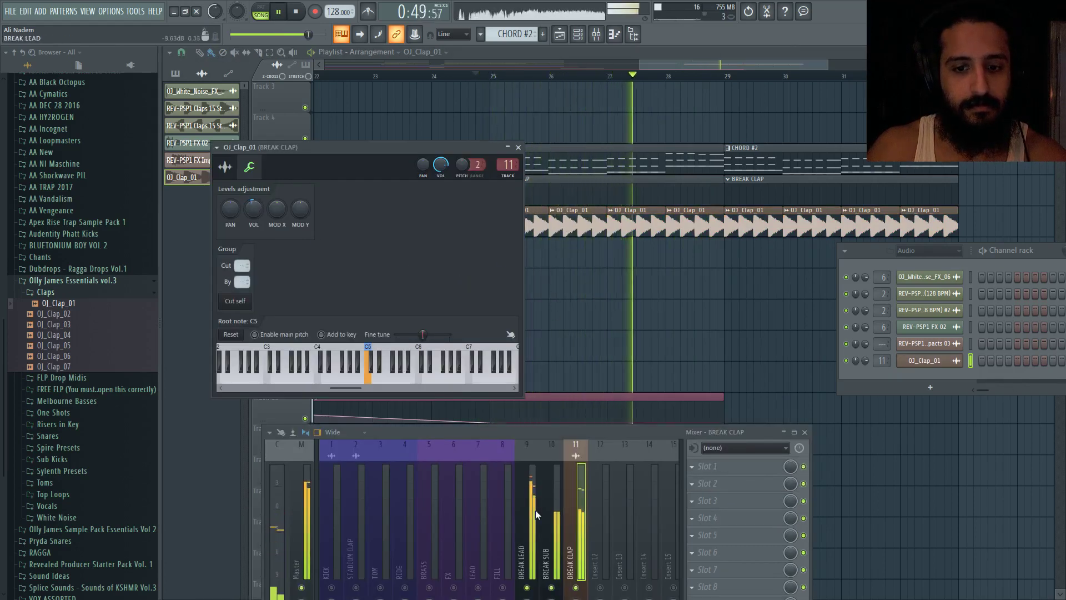
key("space")
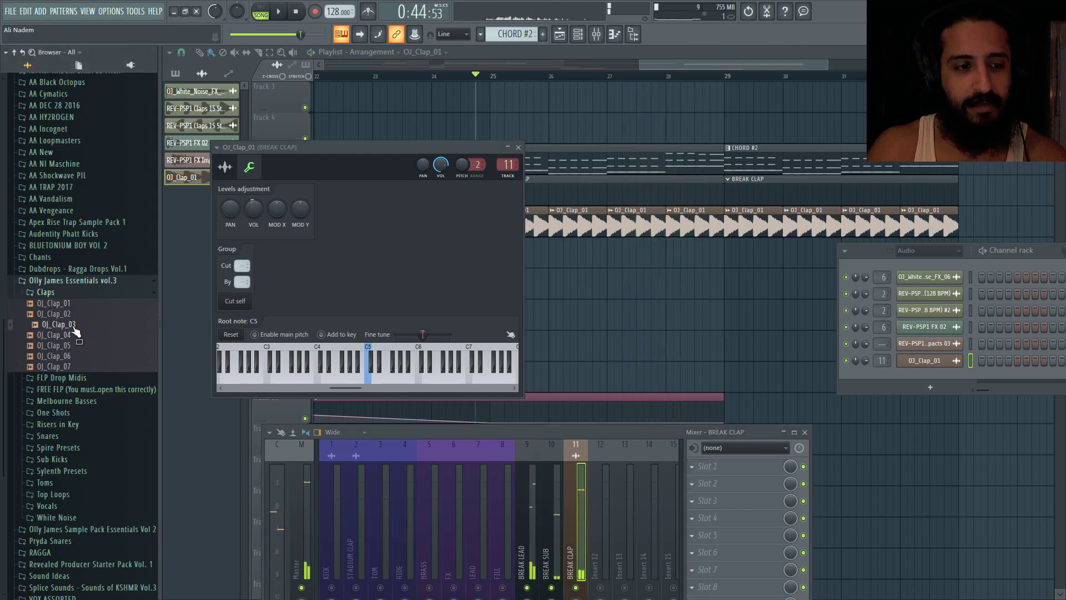
Replace the Track 7 clap with OJ_Clap_03 in four-bar clips at bars 25 and 29, and play from just before bar 25.
left_click_drag(74, 327, 623, 223)
key("space")
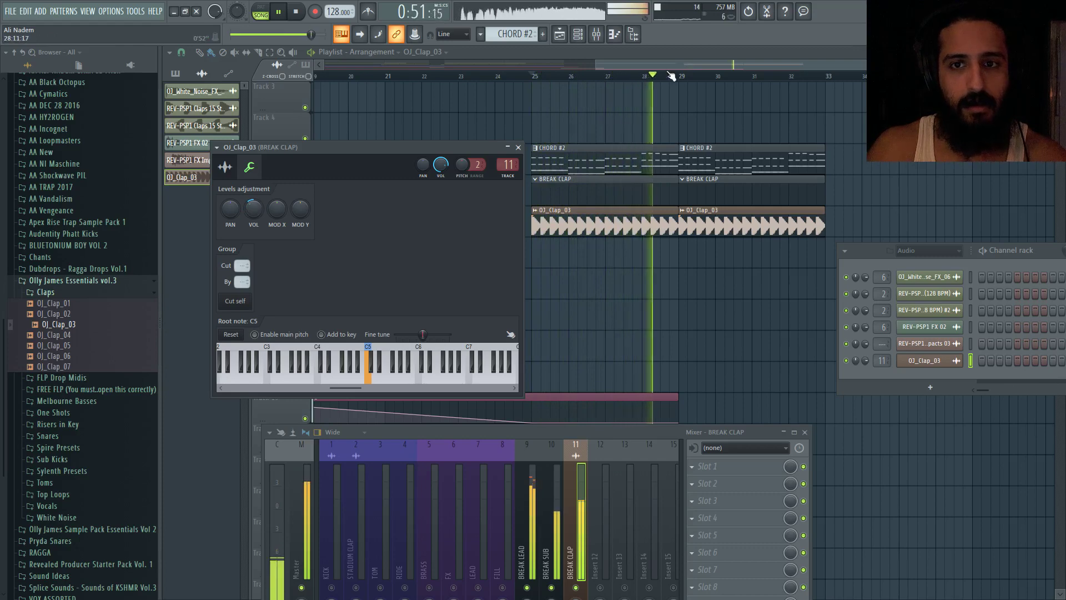
key("Escape")
scroll(536, 79, "down", 1)
left_click(531, 76)
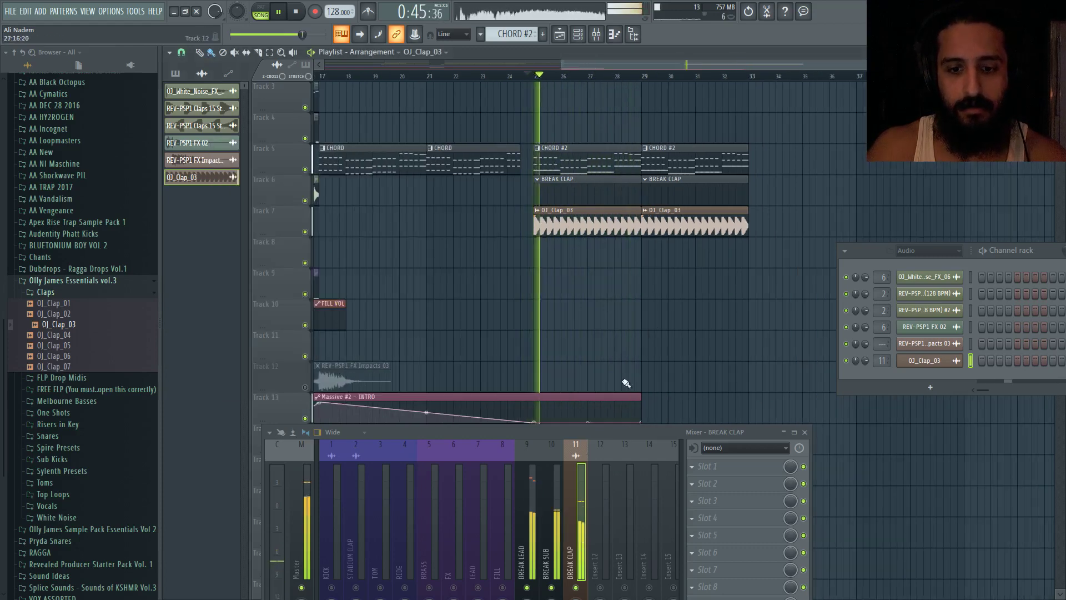
Raise the low-cut frequency slightly in the BREAK LEAD equalizer during playback and close it.
left_click(528, 499)
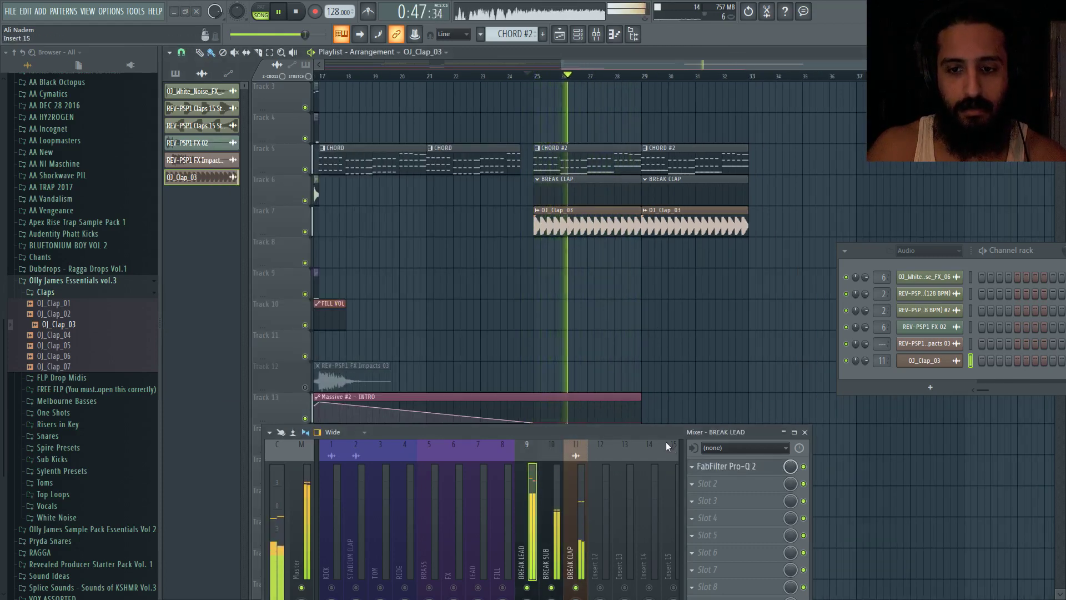
left_click(722, 466)
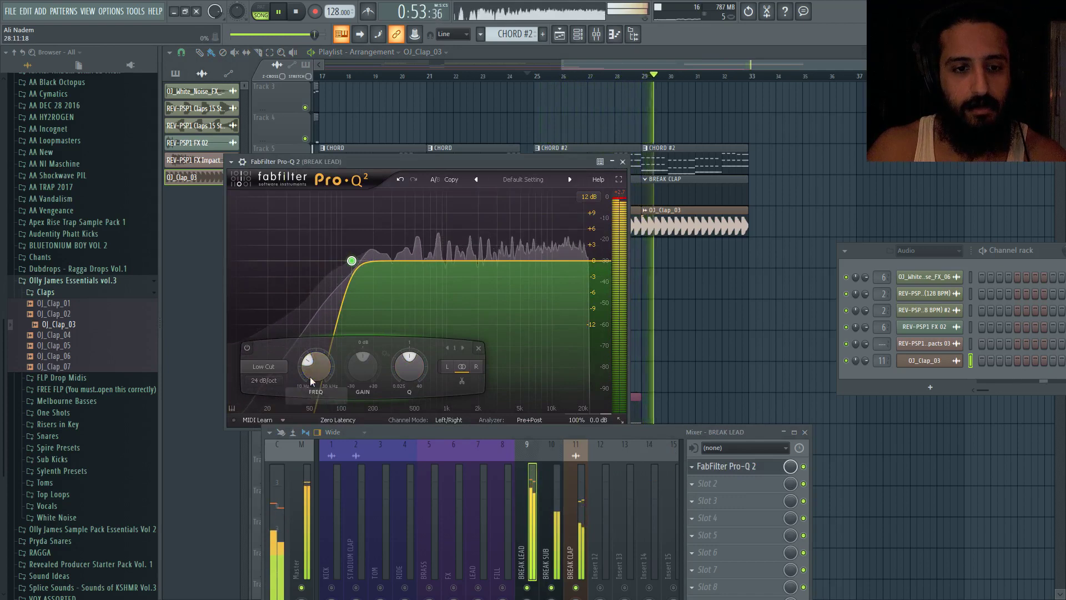
left_click_drag(311, 381, 315, 370)
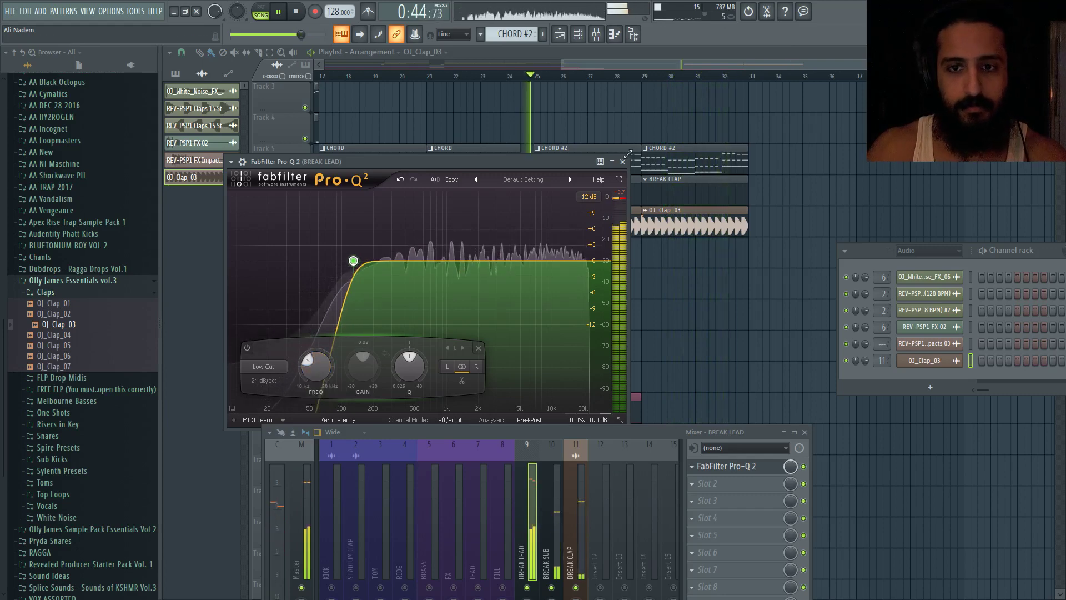
left_click(622, 162)
Open the OJ_Clap_03 channel and add FabFilter Pro-Q 2 to the first effect slot of BREAK CLAP.
left_click_drag(600, 66, 584, 66)
double_click(611, 210)
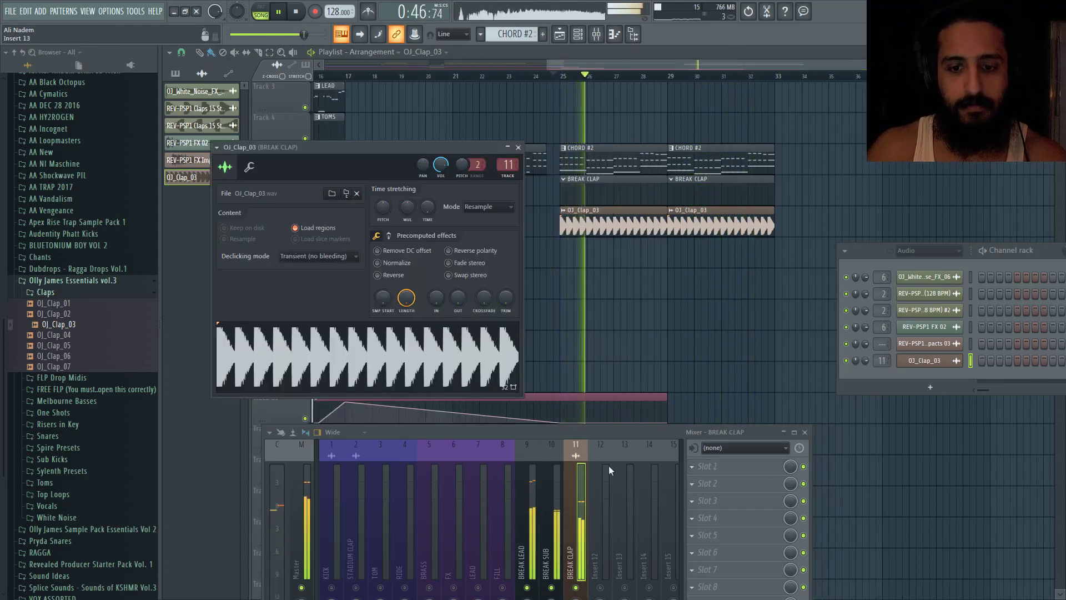
left_click(698, 466)
left_click(454, 189)
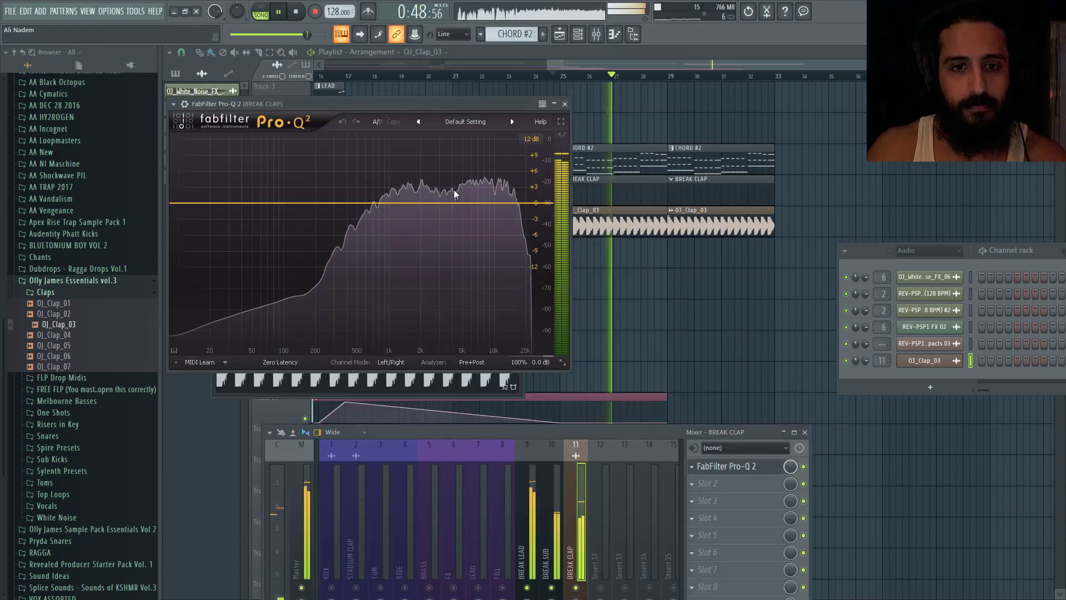
left_click_drag(404, 105, 521, 104)
Add a band at the low end of the BREAK CLAP equalizer and make it a 24 dB/oct Low Cut.
left_click_drag(371, 201, 353, 210)
key("space")
scroll(325, 306, "down", 1)
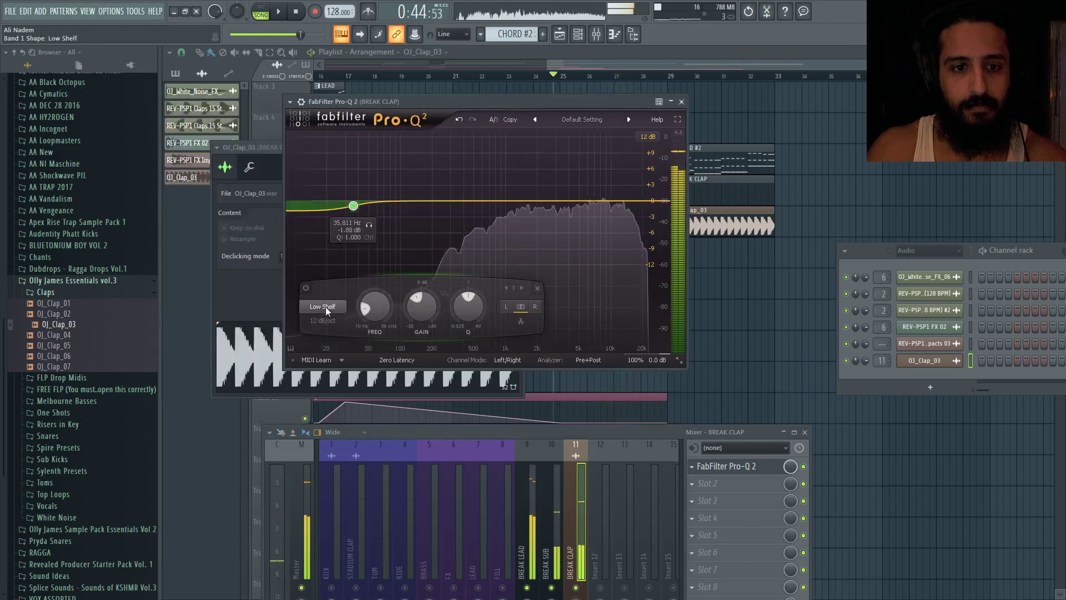
scroll(325, 306, "down", 1)
scroll(321, 324, "down", 2)
key("space")
Sweep the BREAK CLAP low-cut frequency to about 130 Hz, try 120 Hz, settle on 127.82 Hz, and stop playback.
mouse_move(371, 317)
left_mouse_down()
mouse_move(373, 298)
mouse_move(376, 335)
left_mouse_up()
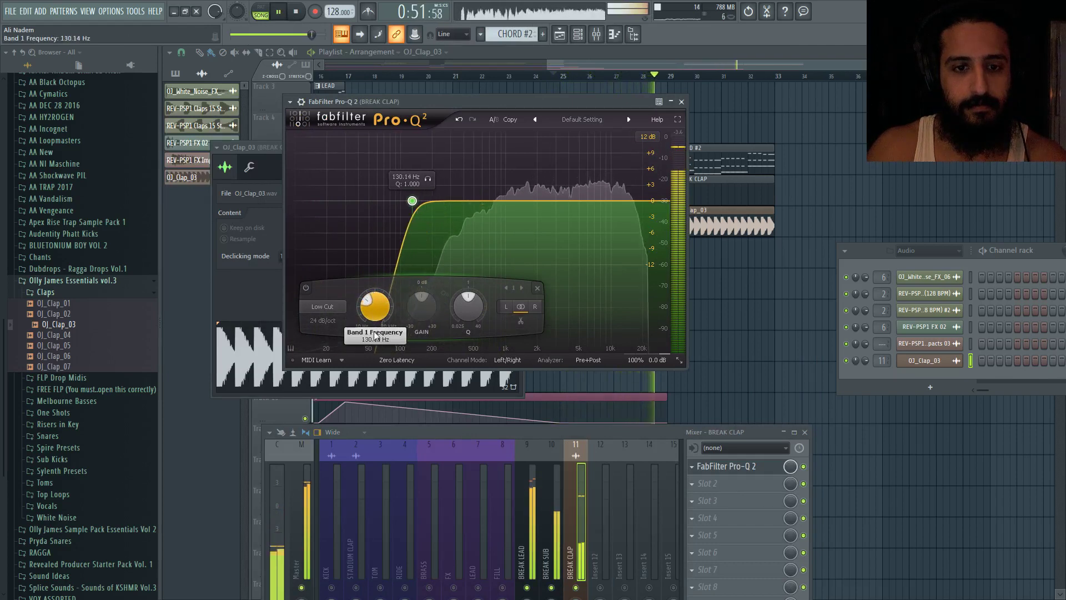
double_click(375, 318)
type("120")
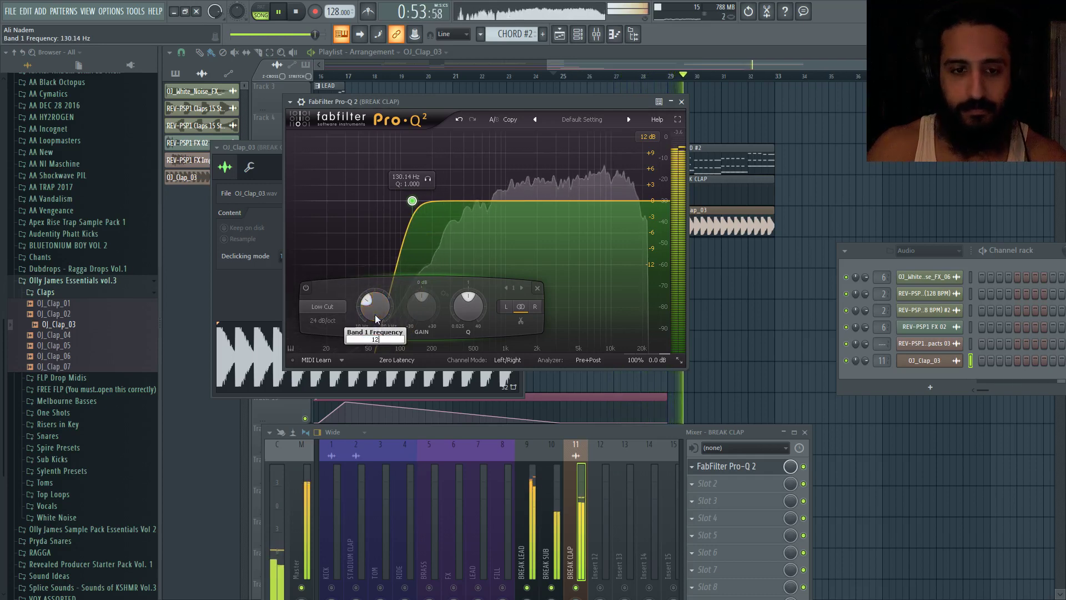
key("Return")
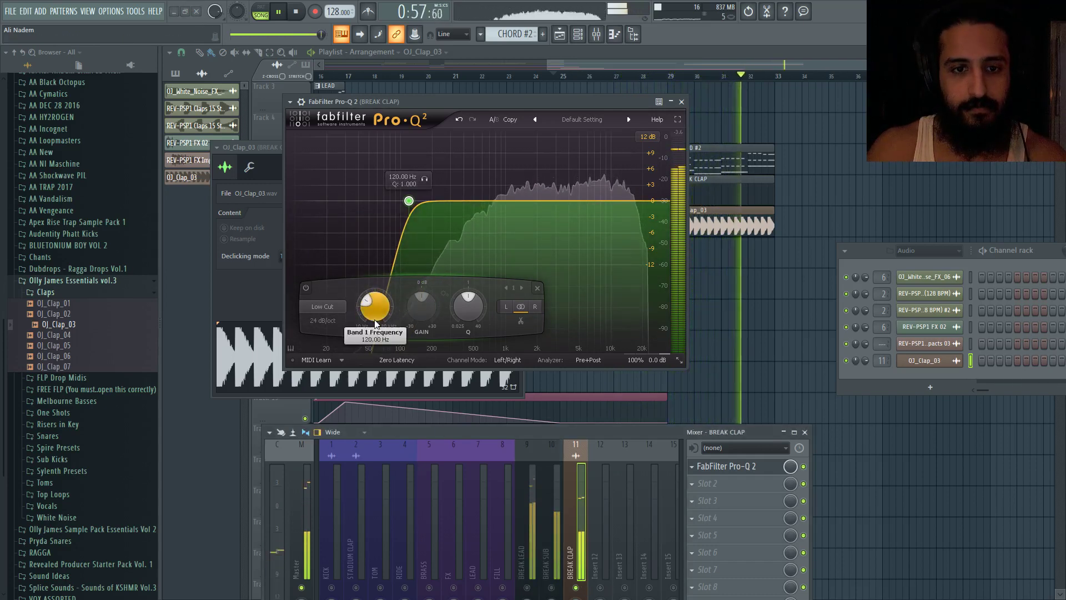
mouse_move(375, 309)
left_mouse_down()
mouse_move(378, 361)
mouse_move(382, 309)
mouse_move(383, 337)
mouse_move(388, 316)
left_mouse_up()
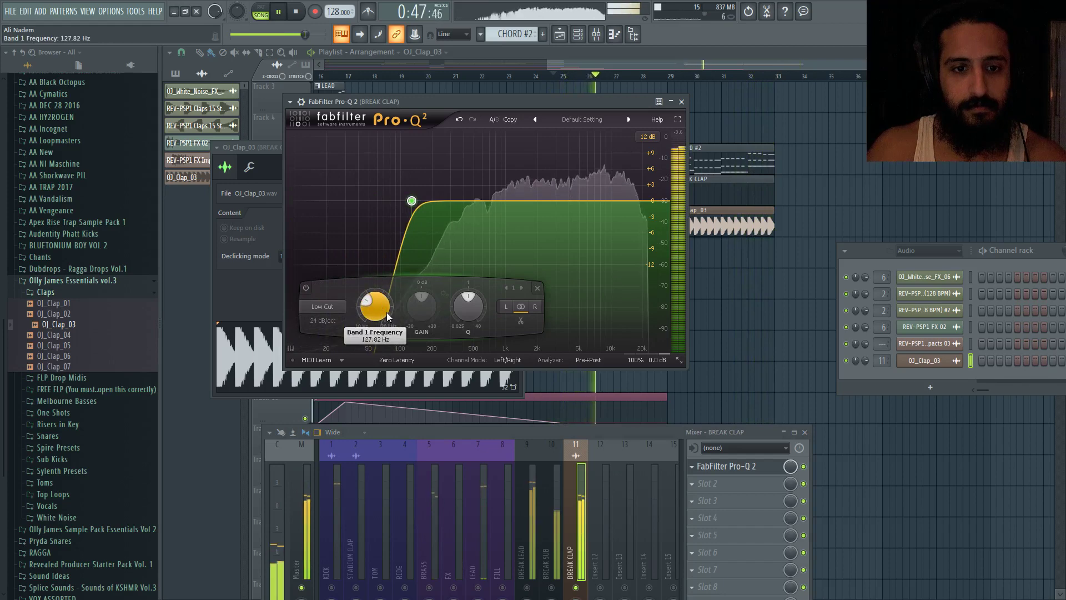
key("space")
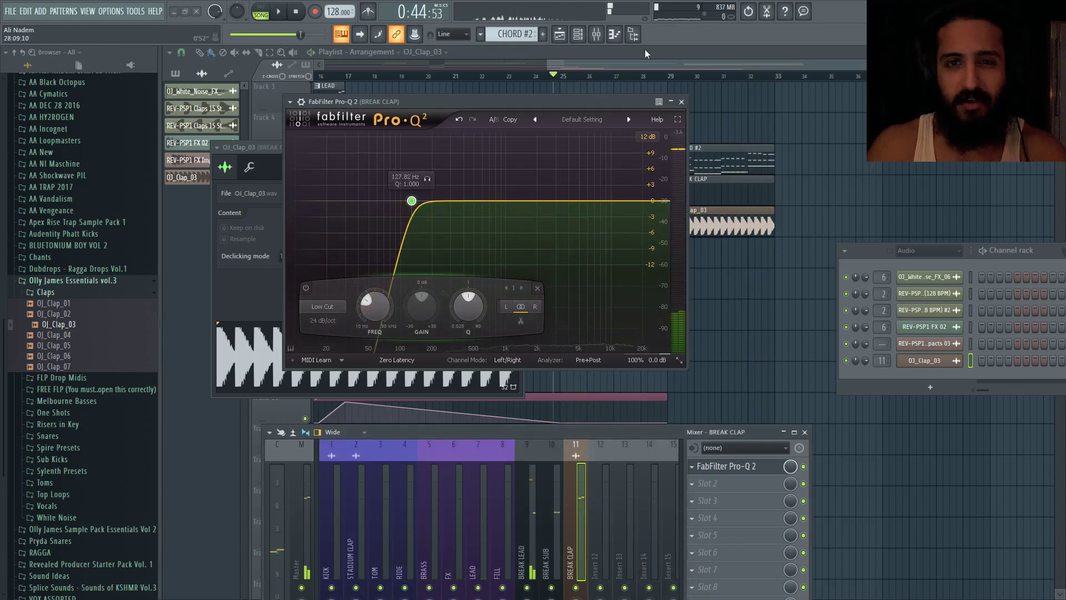
Set the playback position to the middle of bar 15 and unmute Track 12 with the impact clip.
left_click(625, 58)
left_click_drag(611, 59, 597, 90)
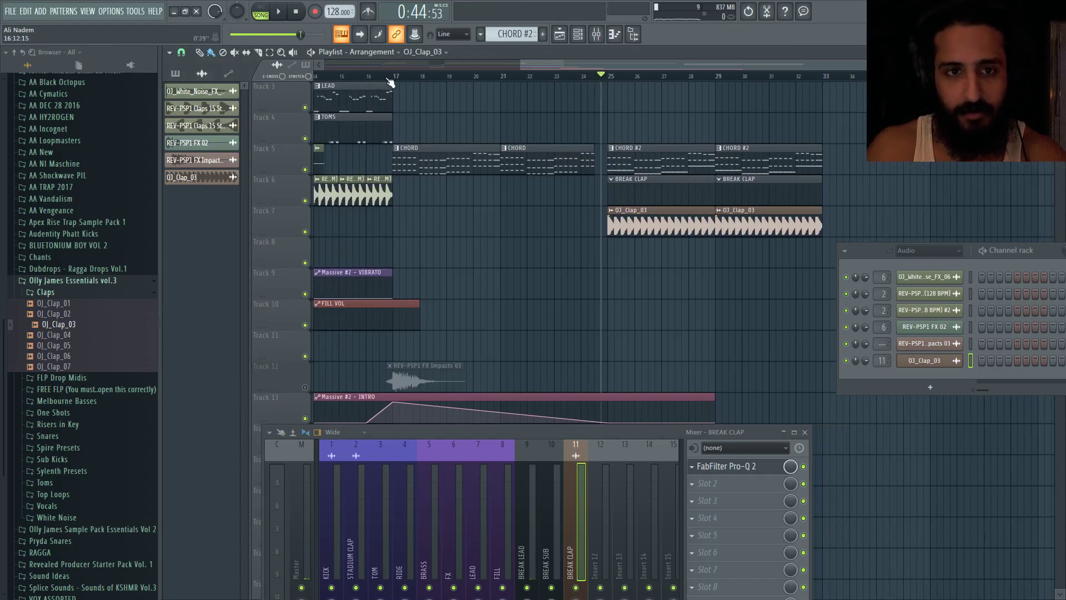
left_click_drag(577, 67, 475, 77)
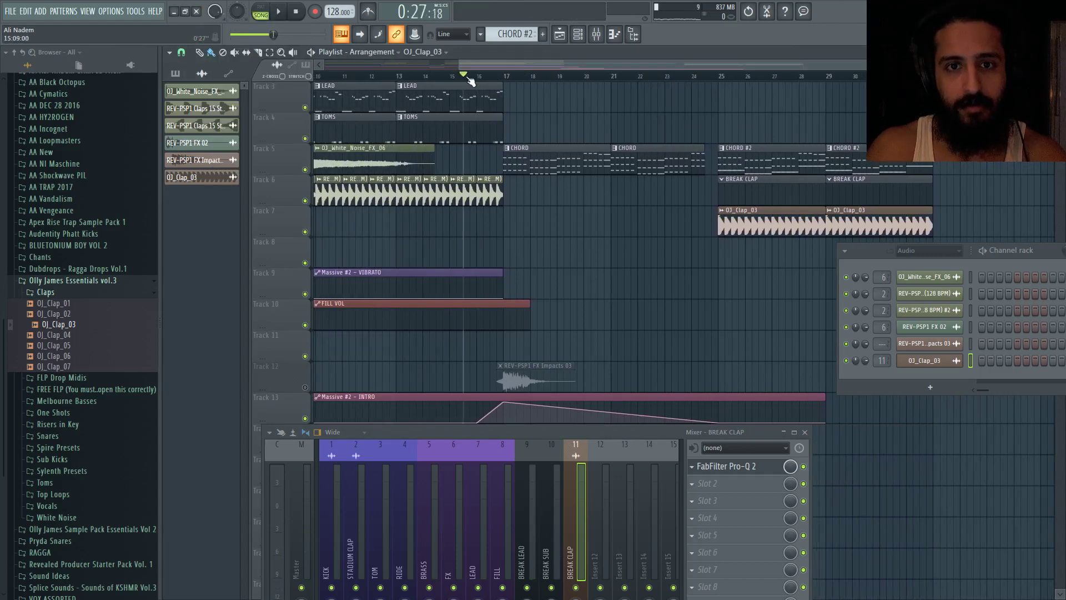
left_click(305, 387)
Play from bar 15 into the break and check the BREAK LEAD level and the Massive #2 - INTRO automation clip.
key("space")
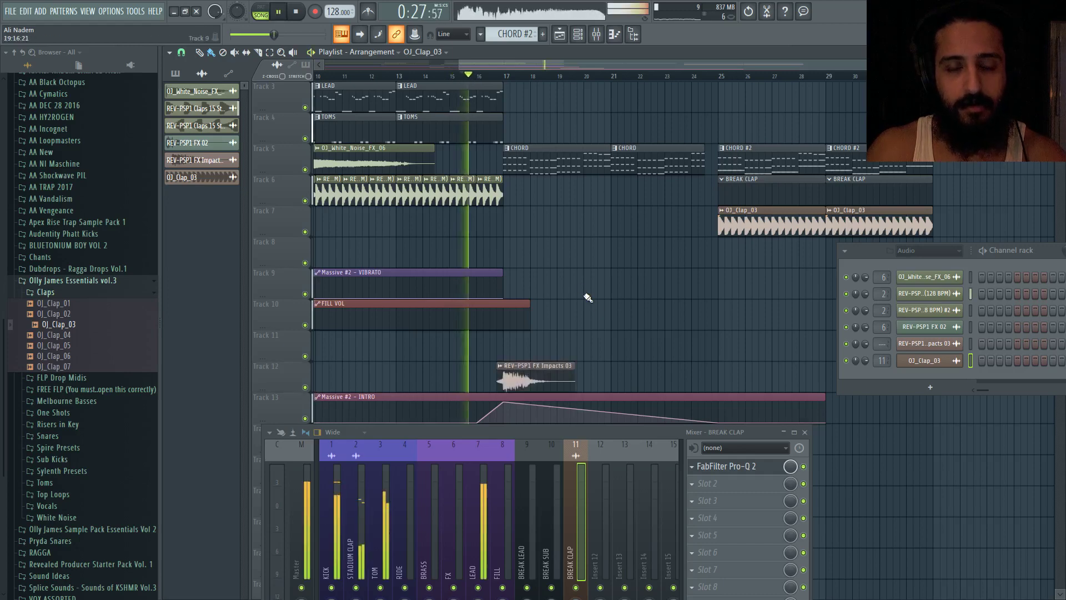
scroll(500, 264, "up", 2)
scroll(497, 261, "down", 3)
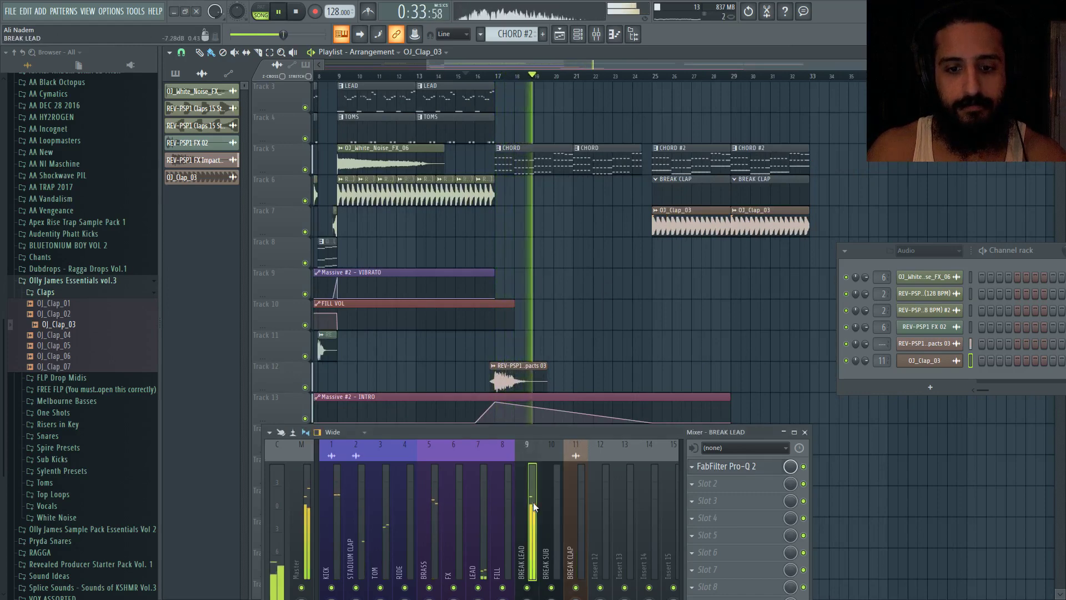
scroll(561, 299, "up", 2)
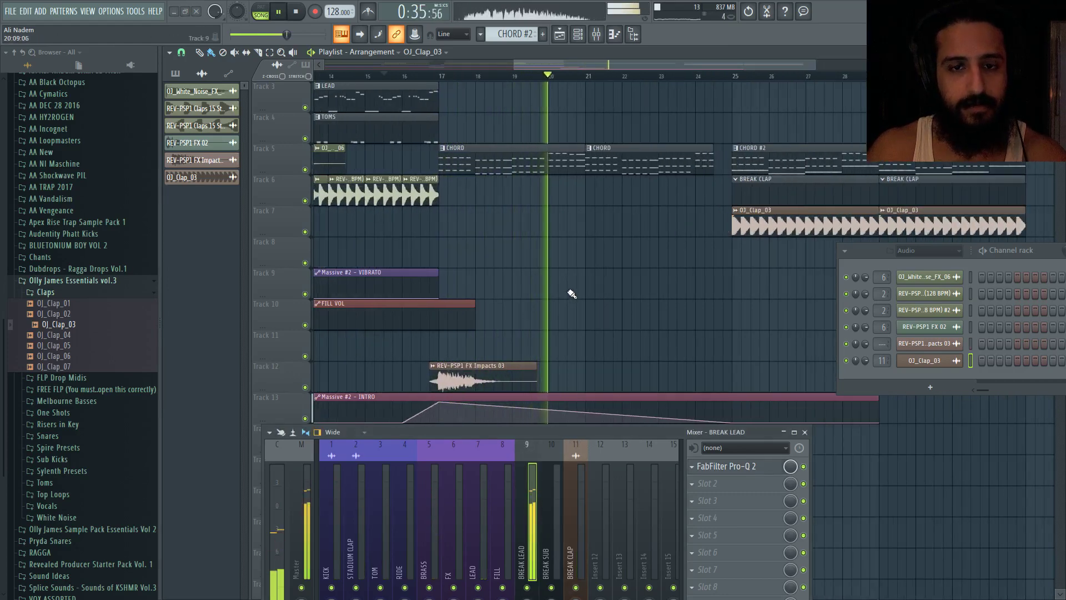
scroll(611, 294, "down", 2)
scroll(678, 298, "up", 1)
scroll(673, 296, "down", 2)
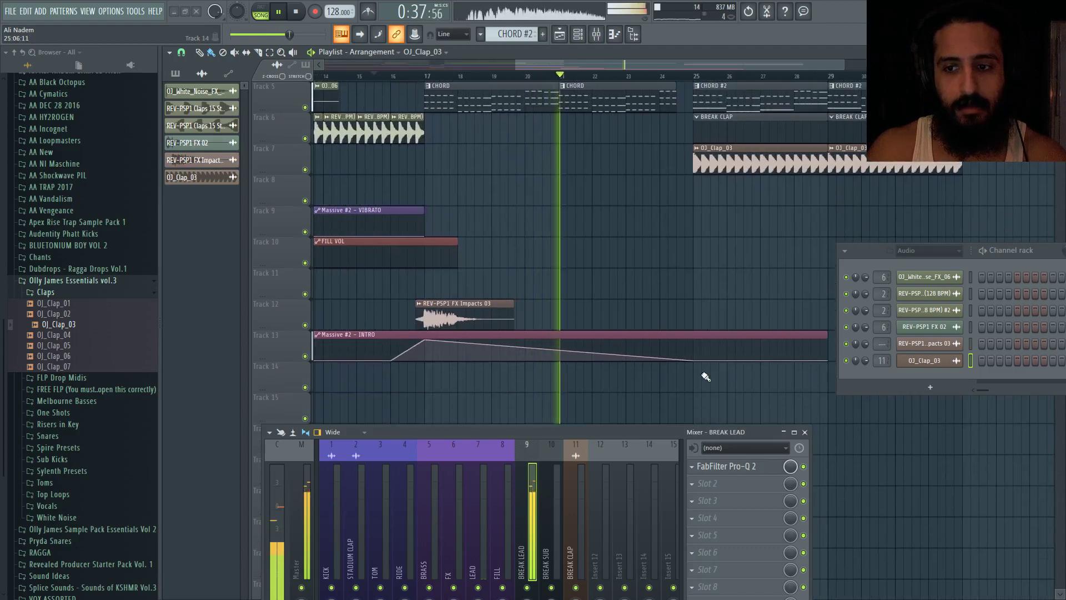
Examine the transition into bar 25 during playback, then stop it and compare with the earlier fill and effects around bar 9.
scroll(734, 262, "up", 2)
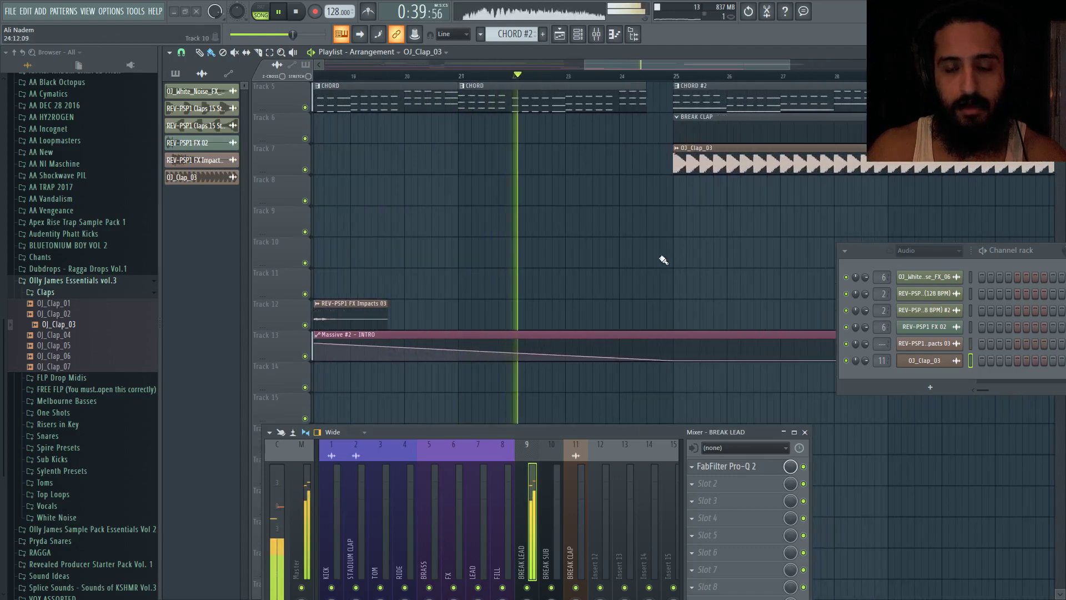
scroll(655, 261, "down", 2)
scroll(724, 264, "up", 2)
scroll(724, 263, "up", 3)
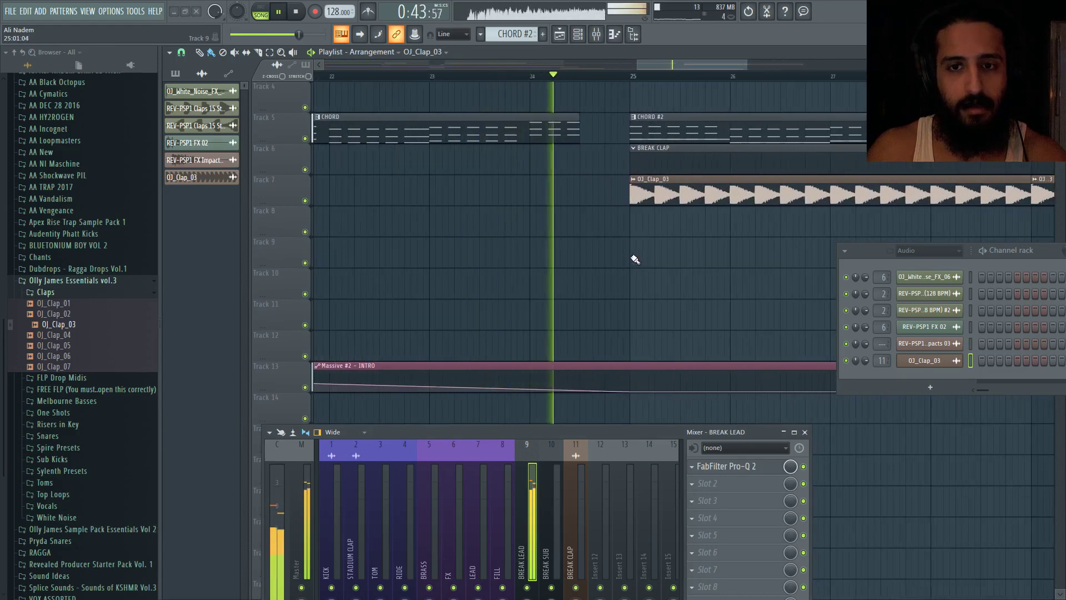
key("space")
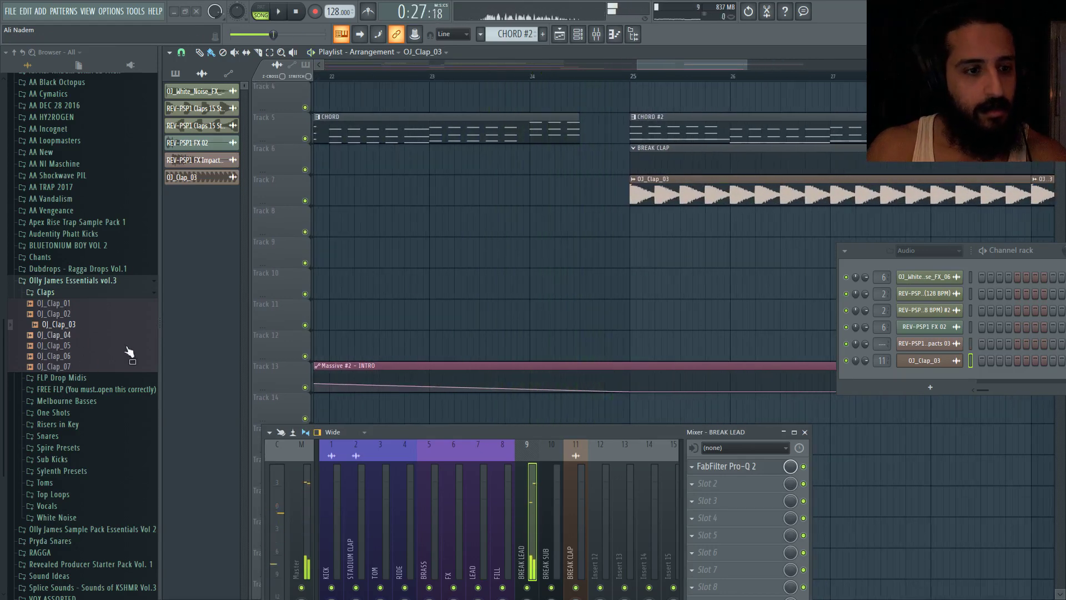
scroll(409, 251, "down", 6)
scroll(411, 267, "up", 7)
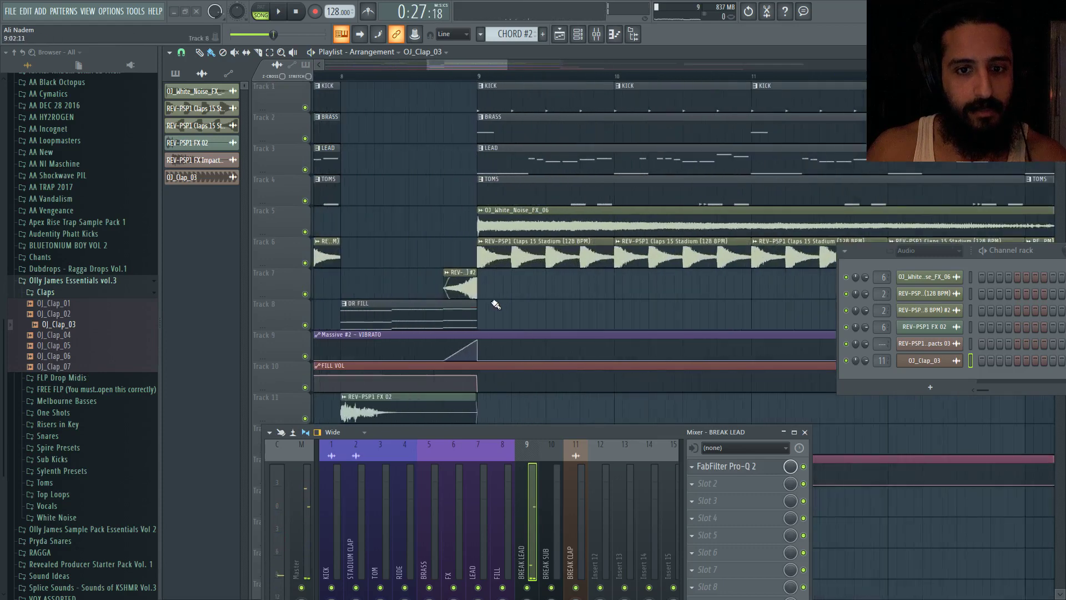
scroll(460, 303, "down", 5)
scroll(638, 311, "up", 5)
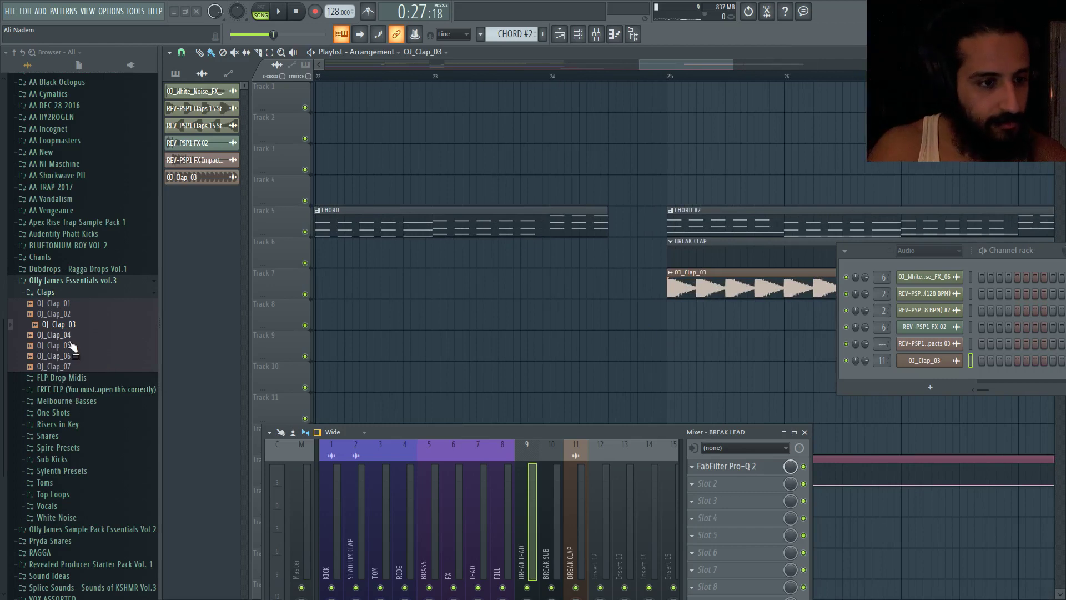
Place OJ_Snare_01 from the Snares folder on Track 8 just before bar 25 and route it to mixer track 12.
left_click(61, 437)
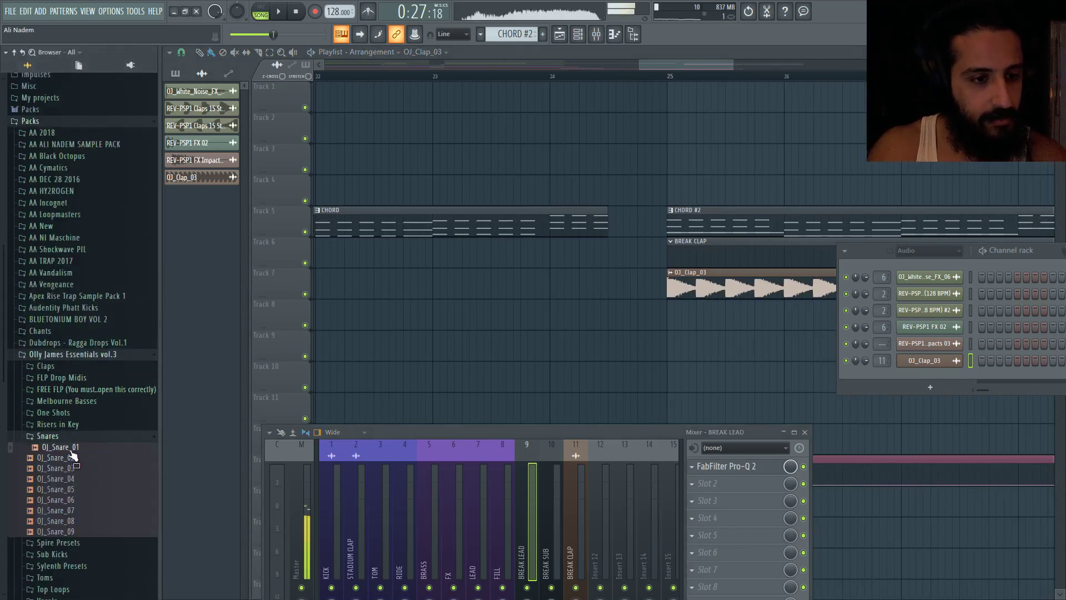
left_click_drag(72, 455, 603, 319)
double_click(649, 322)
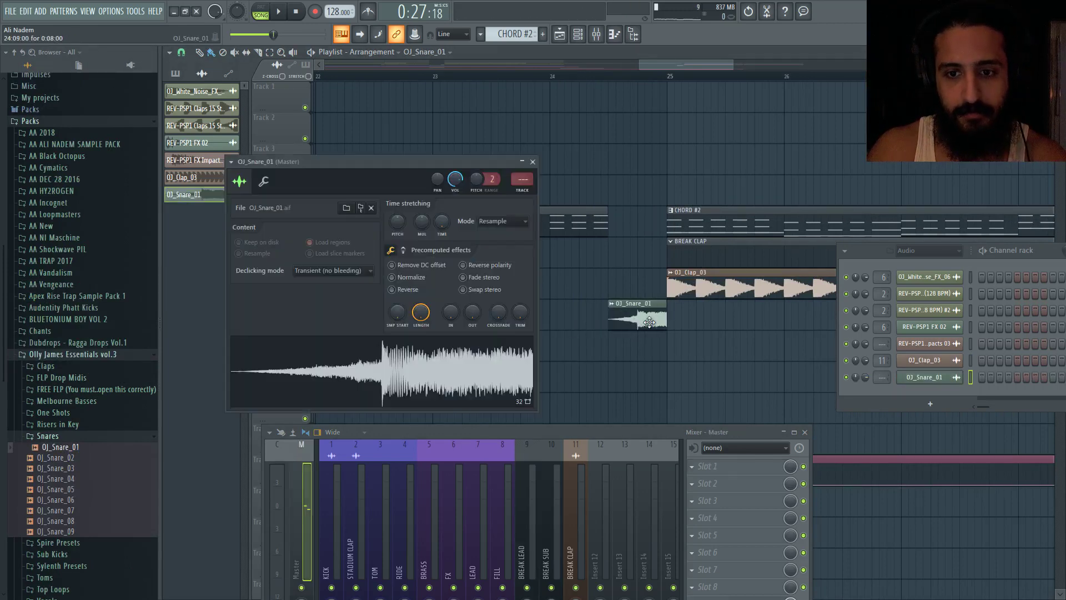
left_click(522, 191)
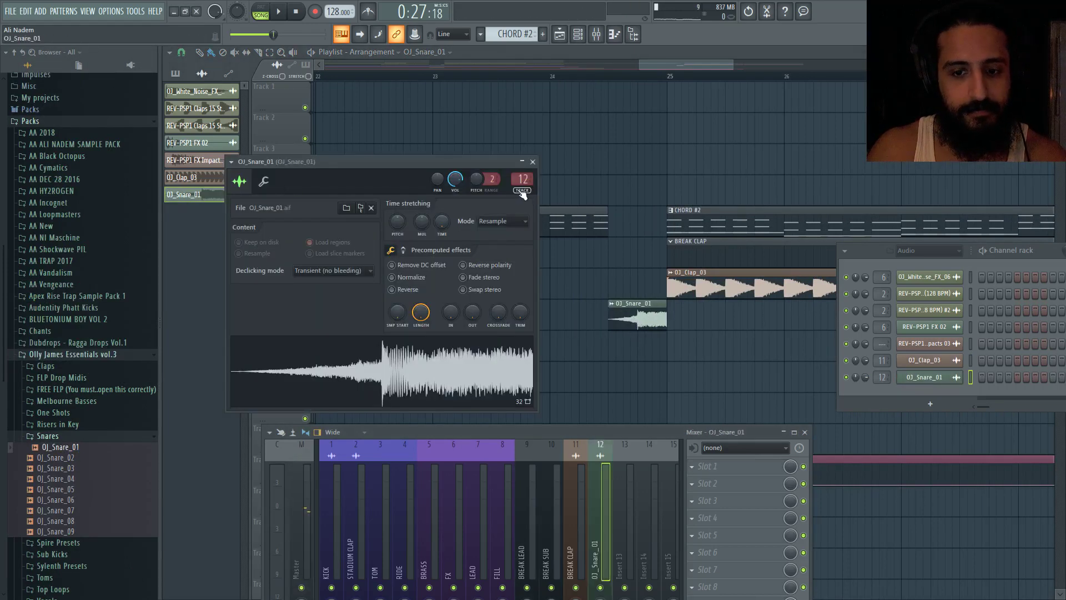
Play from bar 24 into bar 25 and set the OJ_Snare_01 level volume to about 82%.
left_click(264, 181)
left_click(576, 76)
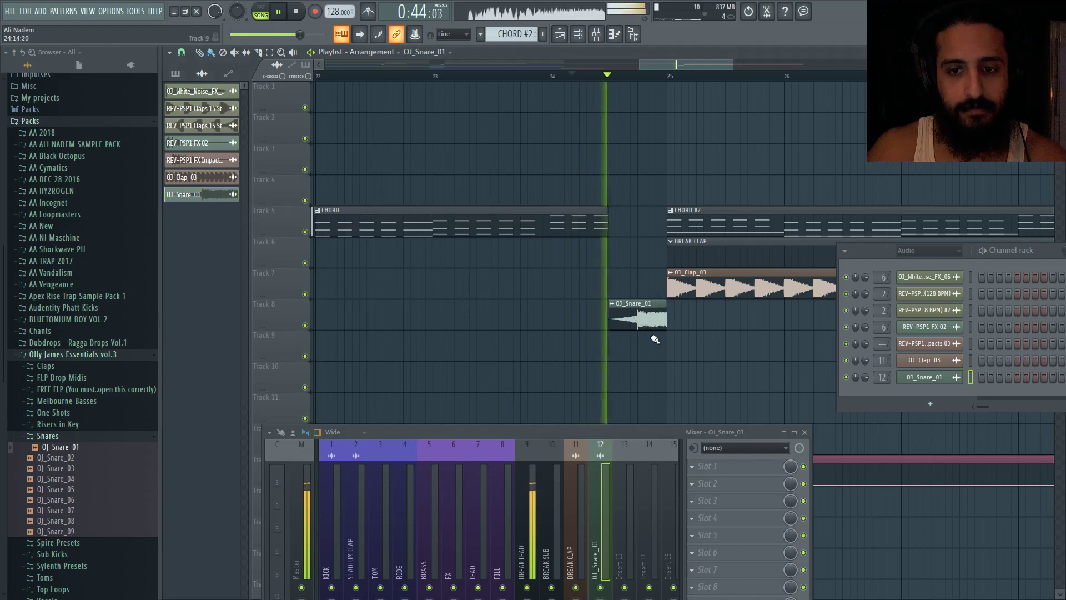
double_click(641, 321)
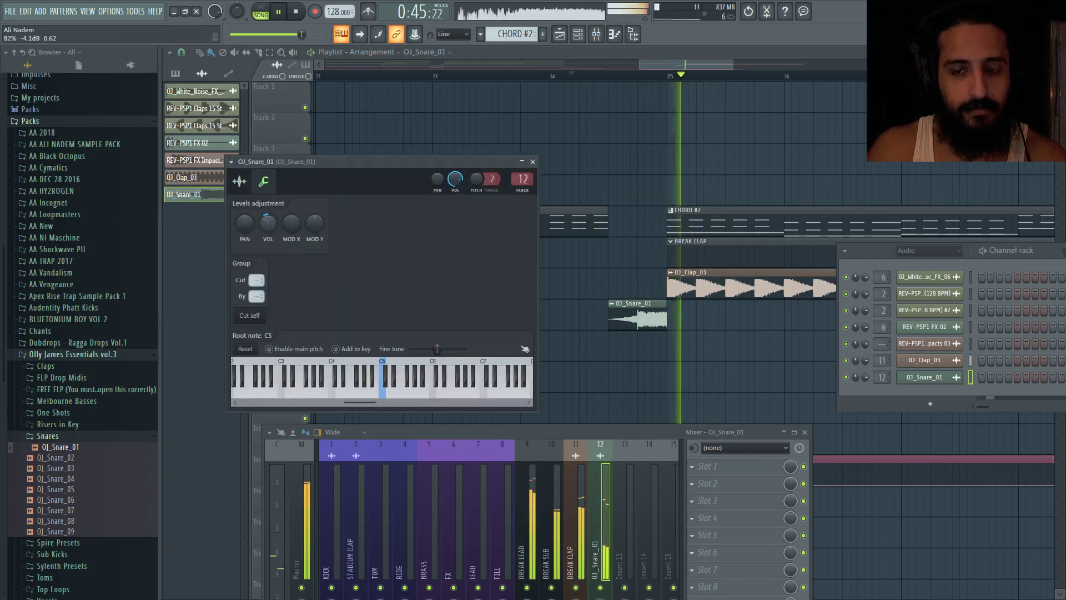
left_click(575, 235)
scroll(583, 224, "down", 5)
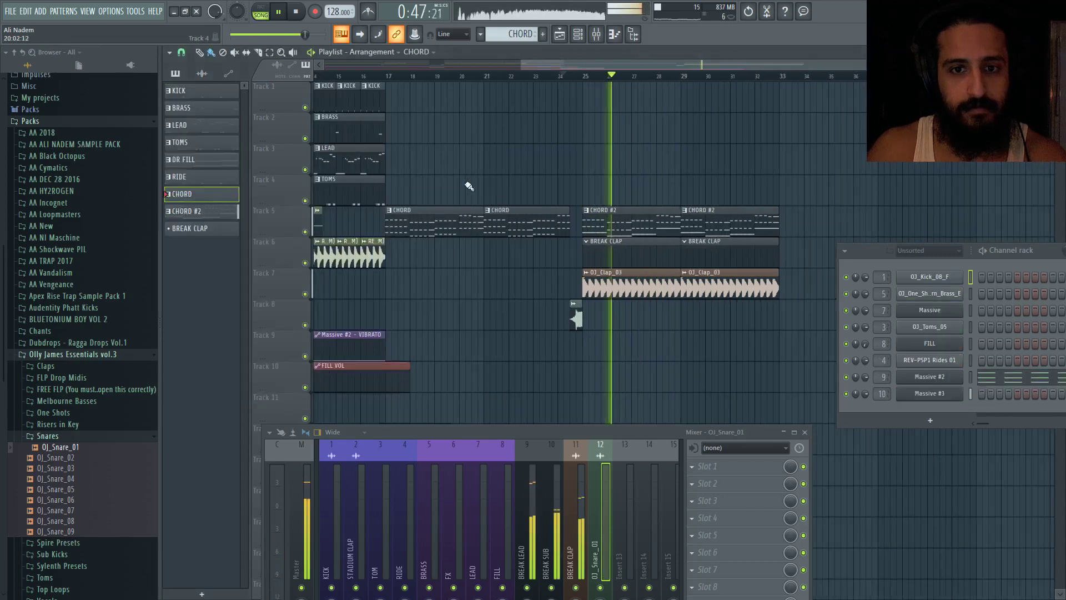
Play from bar 17 and inspect the reverb, EQ, voicing, oscillator and envelope 4 settings of Massive #2.
left_click(389, 77)
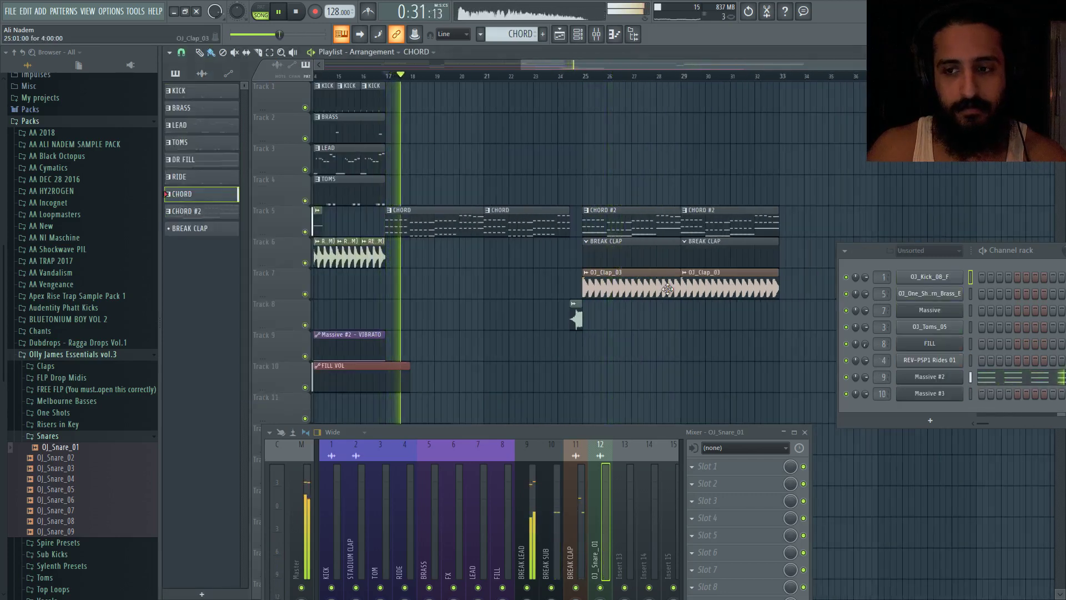
left_click(929, 377)
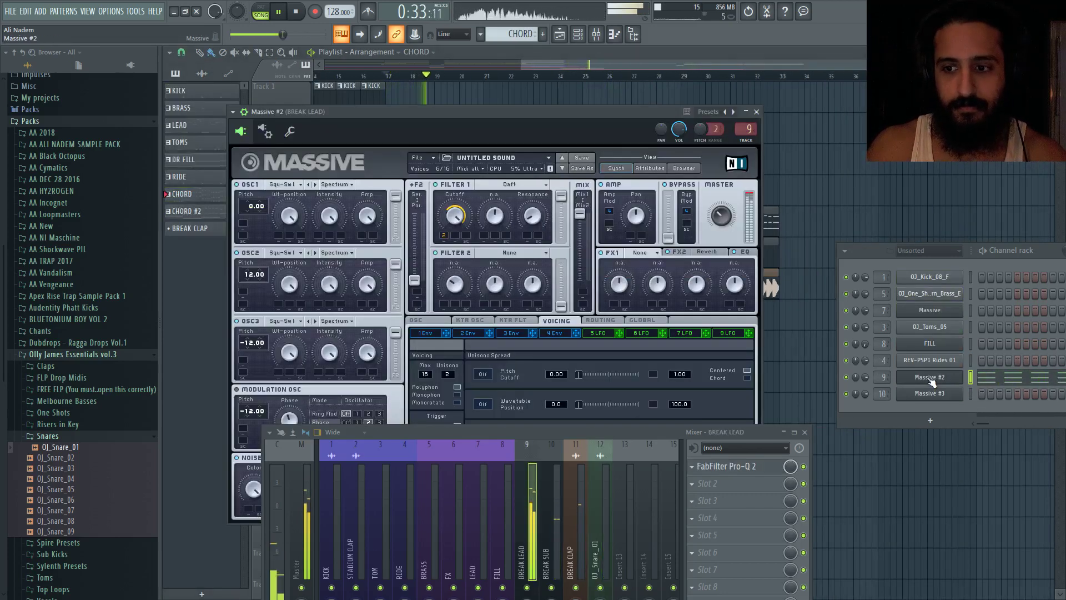
left_click_drag(525, 452, 545, 524)
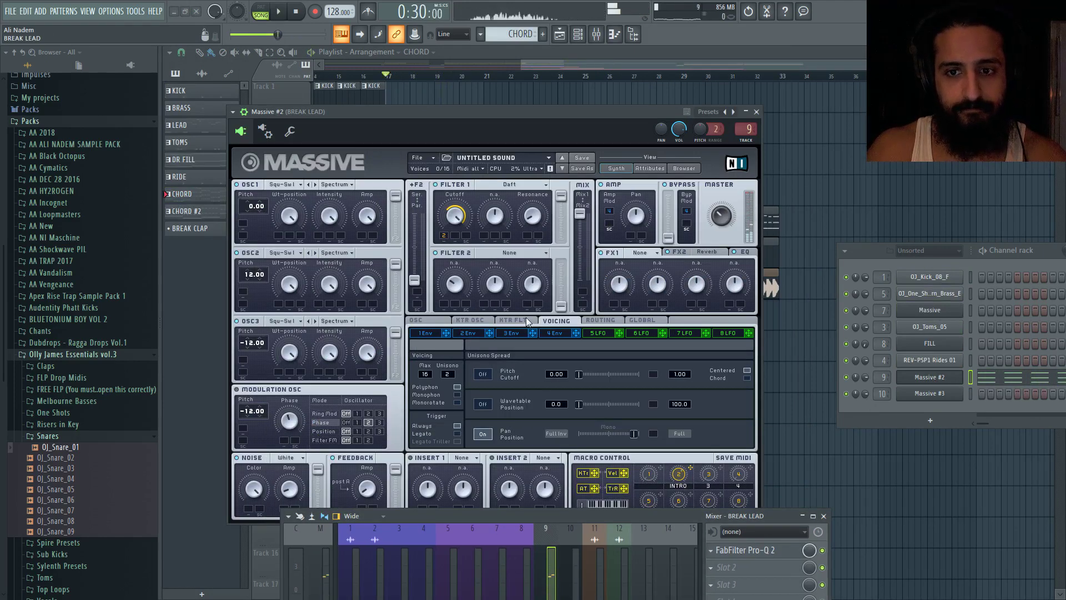
left_click(694, 252)
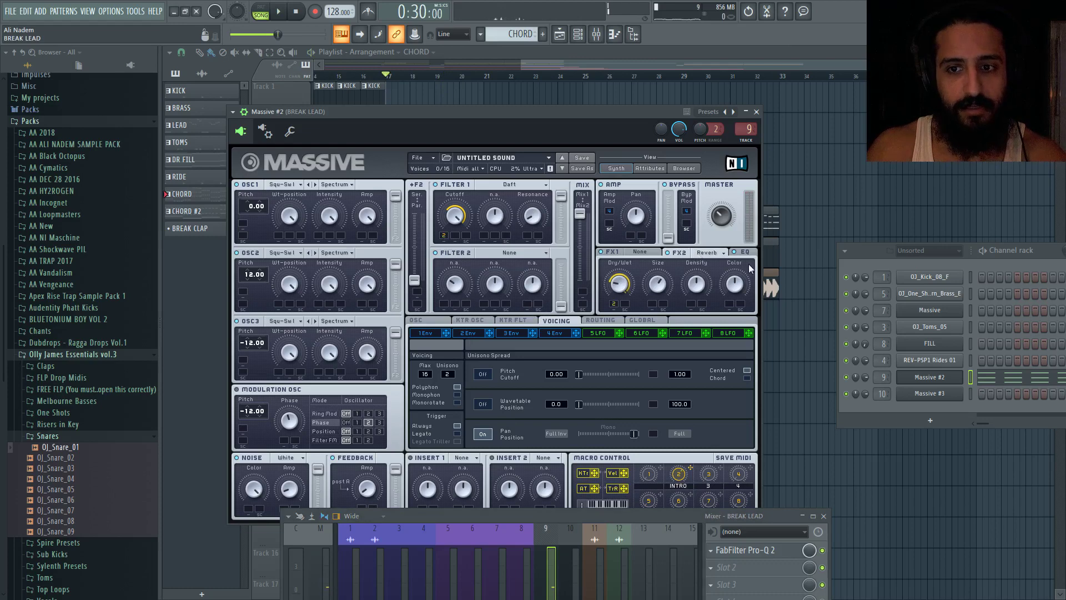
left_click(746, 253)
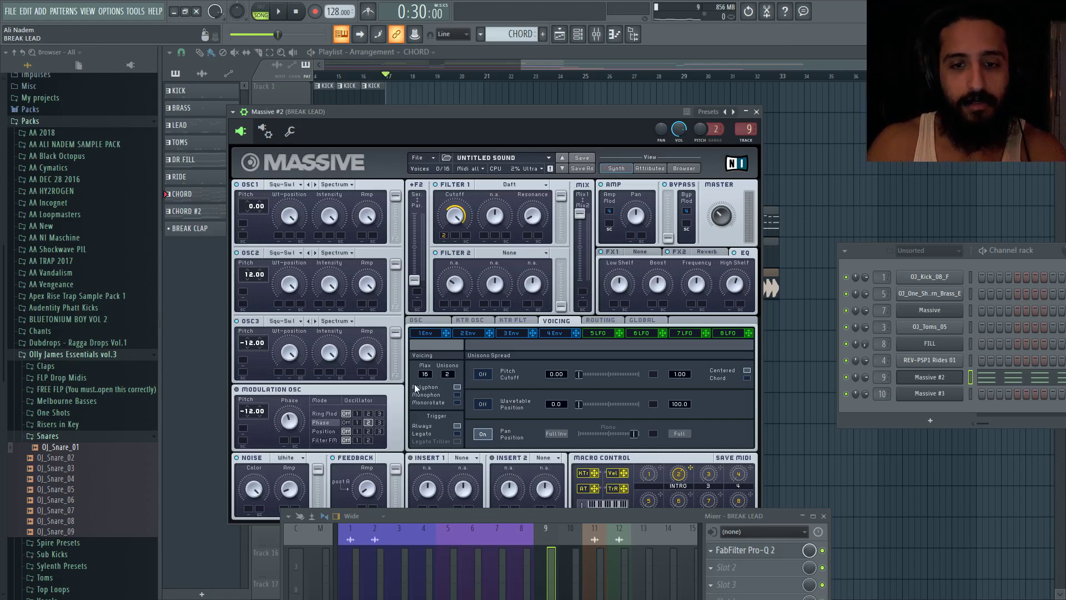
left_click_drag(546, 511, 556, 562)
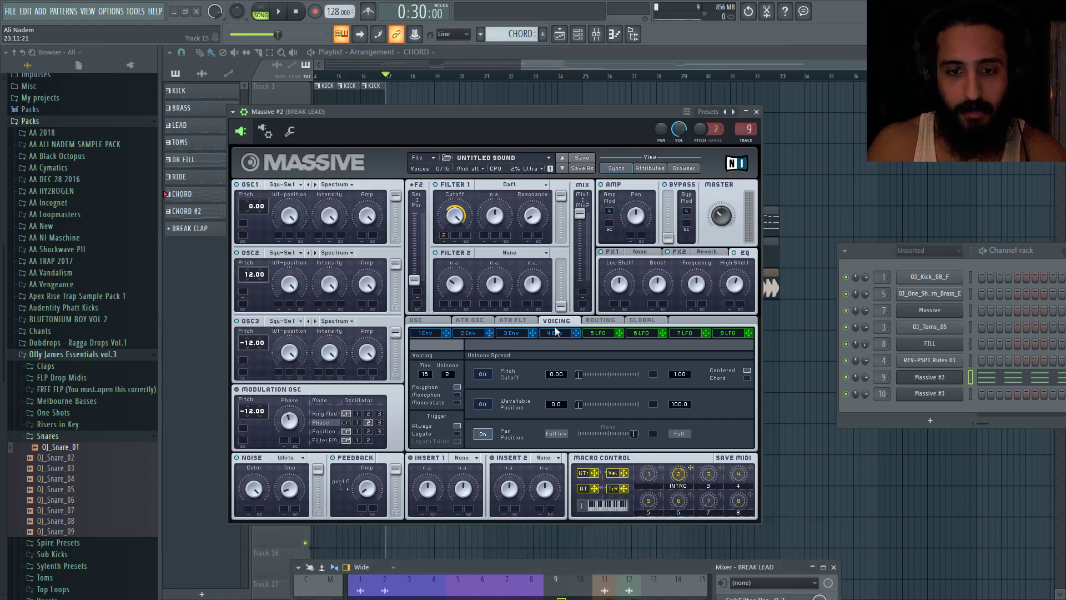
left_click(442, 322)
left_click(552, 333)
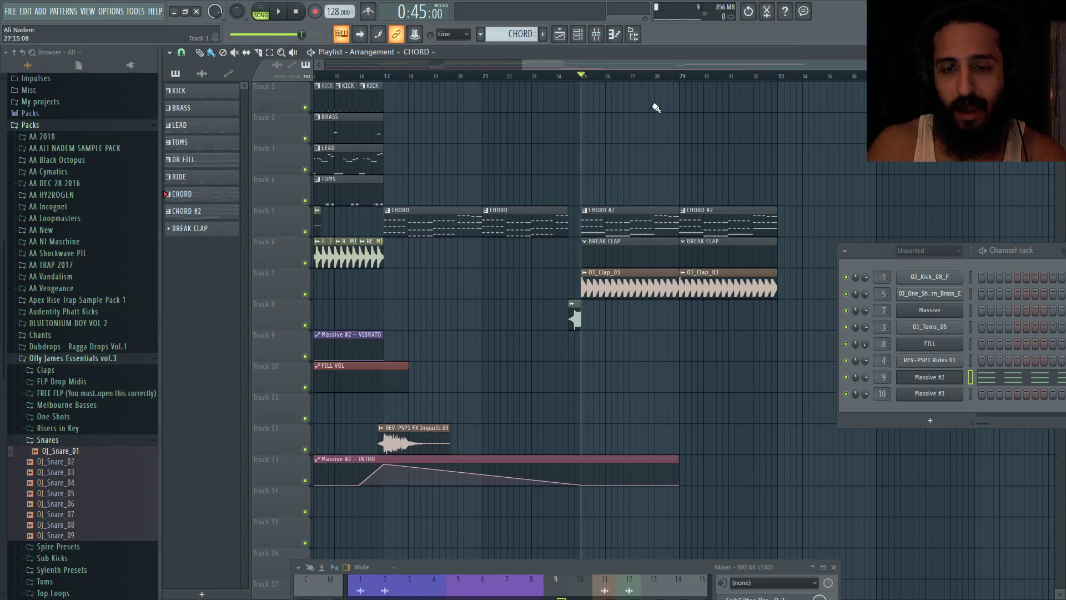
Play from bar 25, shorten the attack of envelope 4 in Massive #2 and lower its decay level to about 95.
scroll(656, 107, "up", 2)
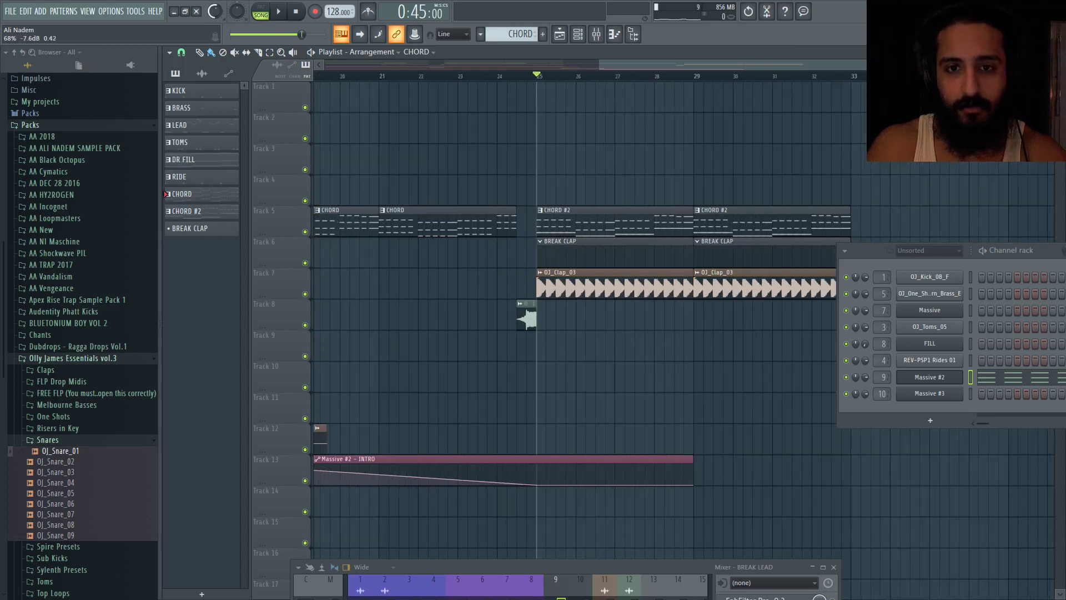
key("space")
left_click(939, 377)
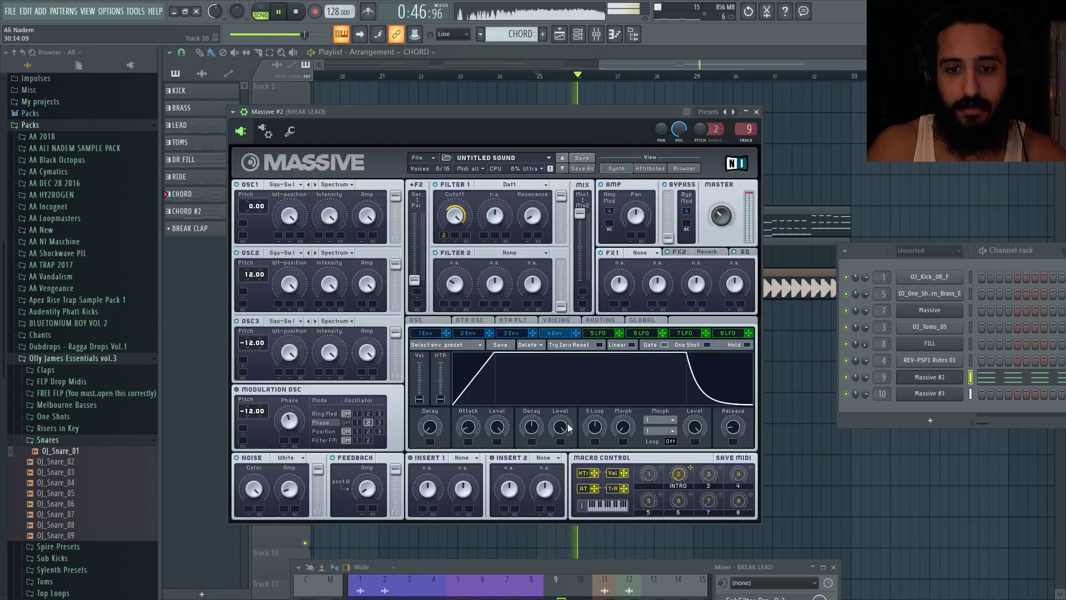
left_click_drag(471, 428, 474, 456)
mouse_move(556, 427)
left_mouse_down()
mouse_move(563, 473)
mouse_move(563, 440)
left_mouse_up()
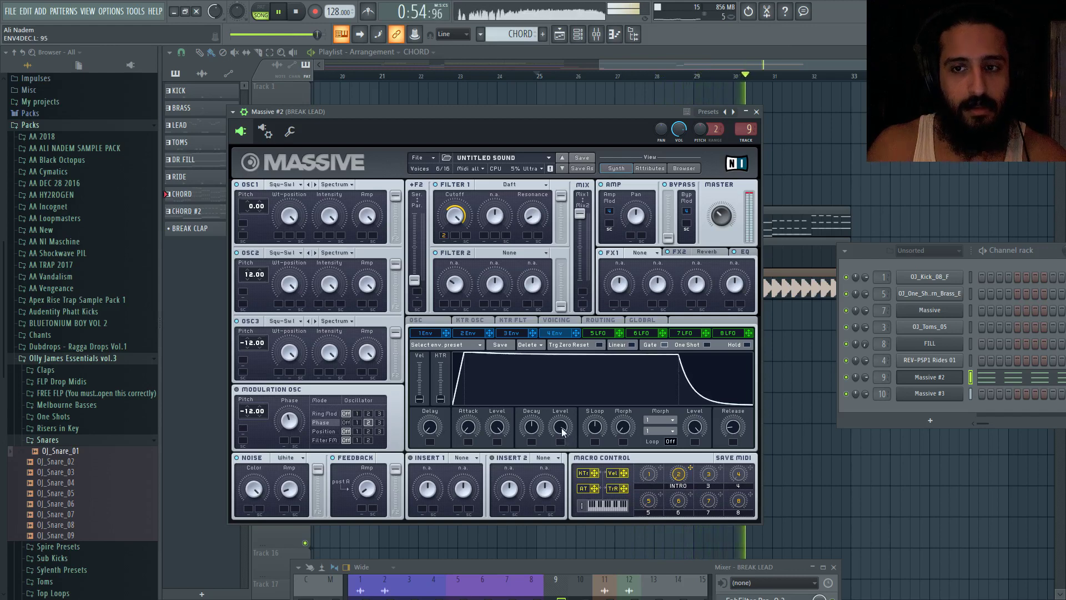
Reset the master volume and set the OJ_Clap_03 level volume to about 80% during playback from bar 25.
double_click(814, 277)
left_click(249, 167)
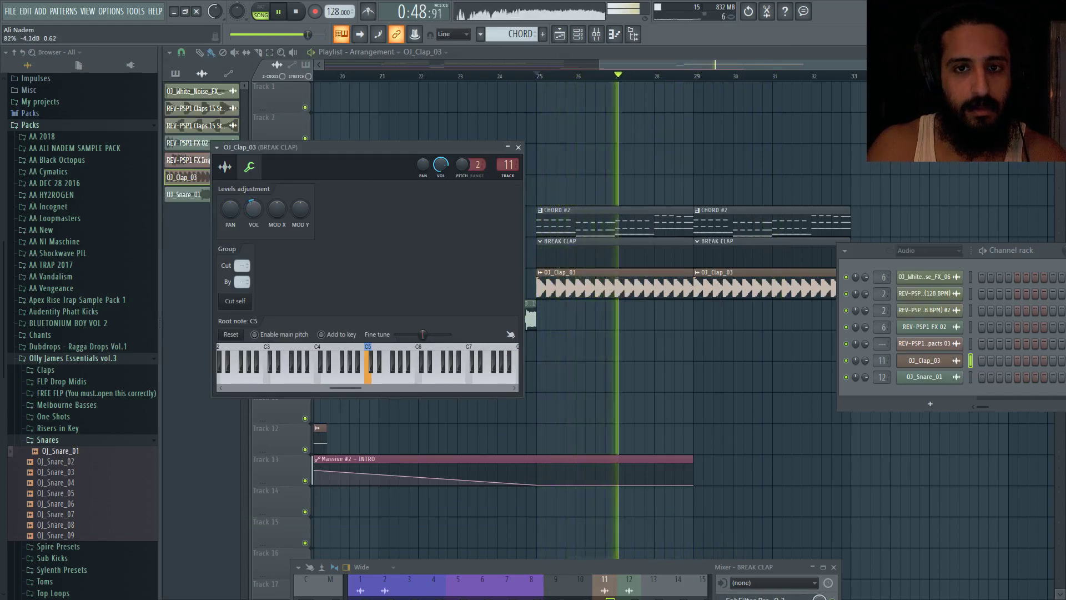
key("space")
key("space")
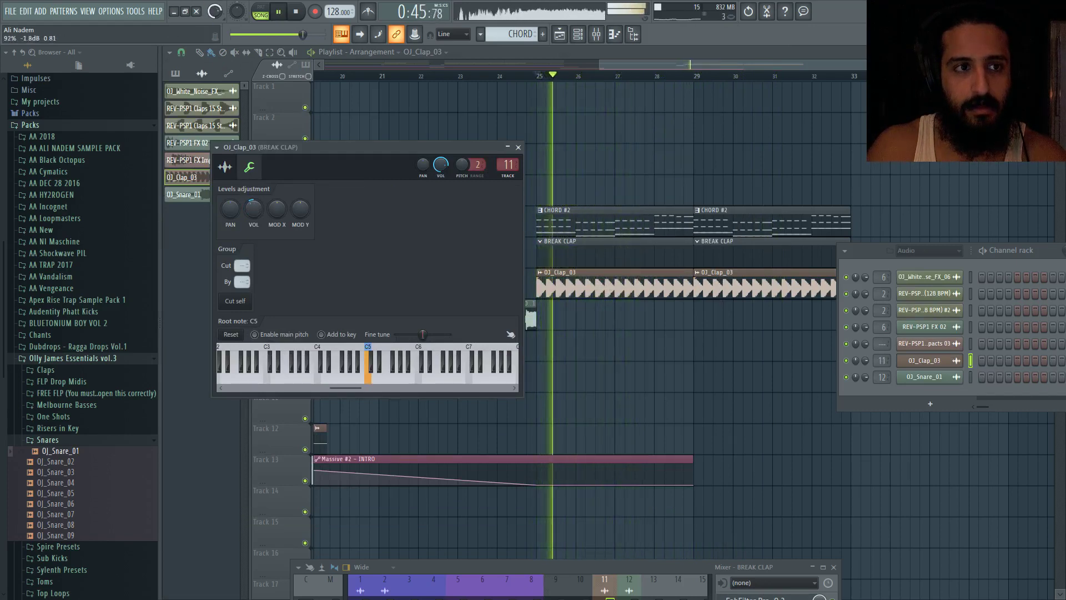
right_click(211, 8)
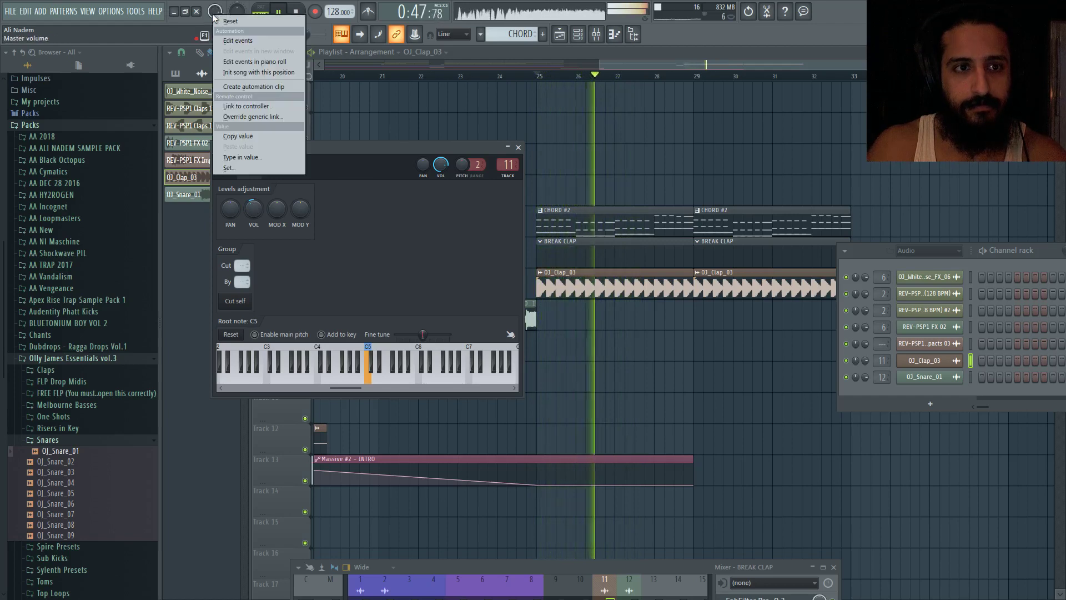
left_click(229, 21)
left_click_drag(254, 208, 253, 215)
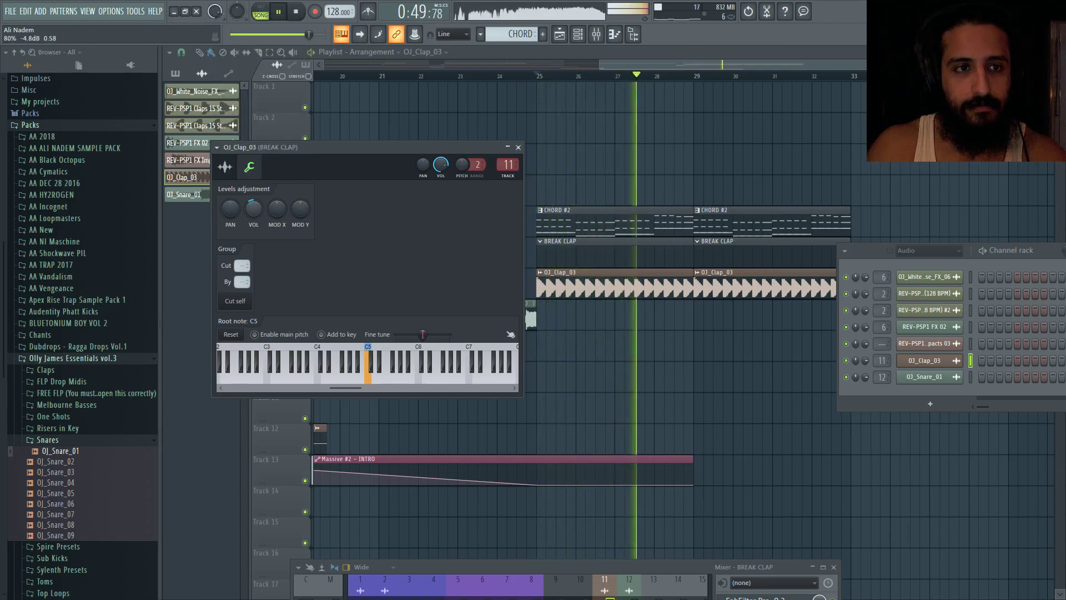
Replay from just before bar 25 and lower the OJ_Clap_03 level volume slightly further.
key("space")
key("space")
left_click(527, 76)
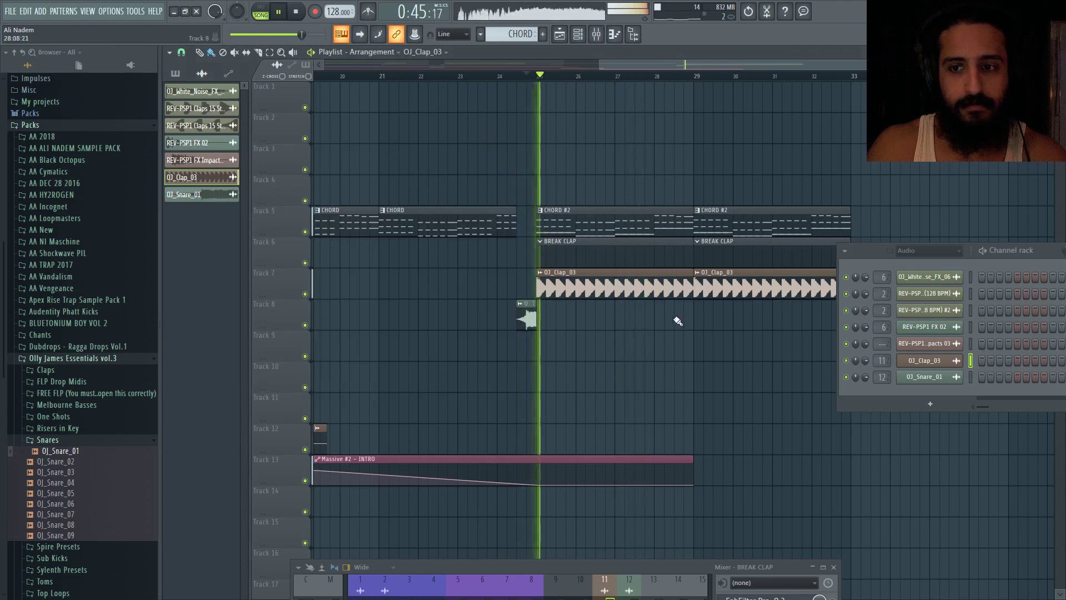
double_click(594, 281)
left_click(250, 167)
left_click_drag(254, 208, 254, 212)
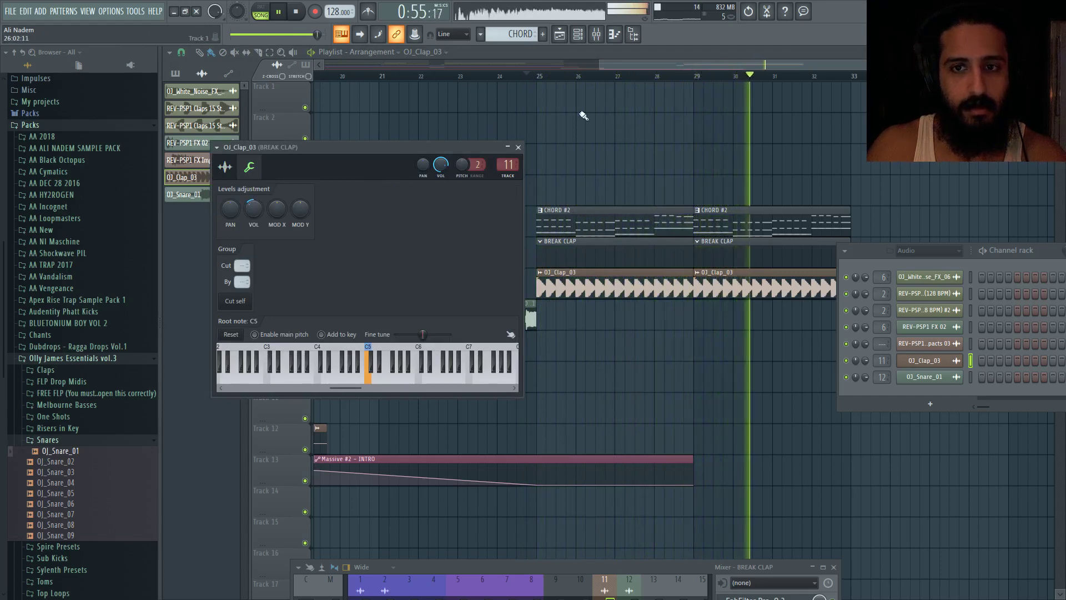
Start playback at bar 25 and open the Massive #2 notes of the CHORD #2 pattern in the piano roll.
left_click_drag(633, 64, 692, 66)
left_click(387, 77)
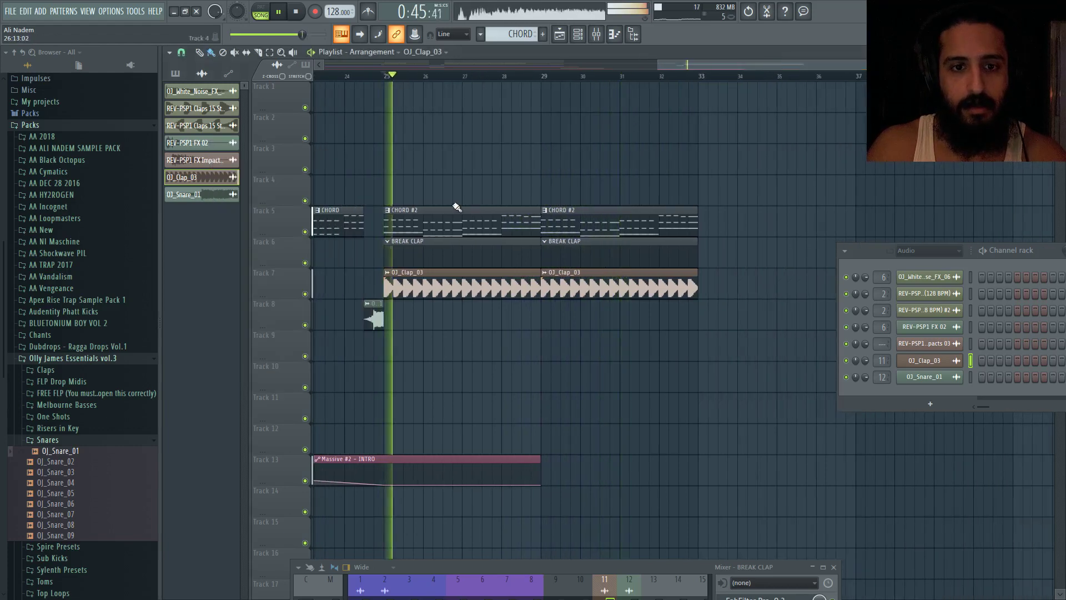
left_click(455, 203)
right_click(456, 202)
double_click(461, 216)
Add one-beat melody notes above the chords in bar 1: G6 on beat 3 and G#6 on beat 4.
scroll(286, 184, "up", 5)
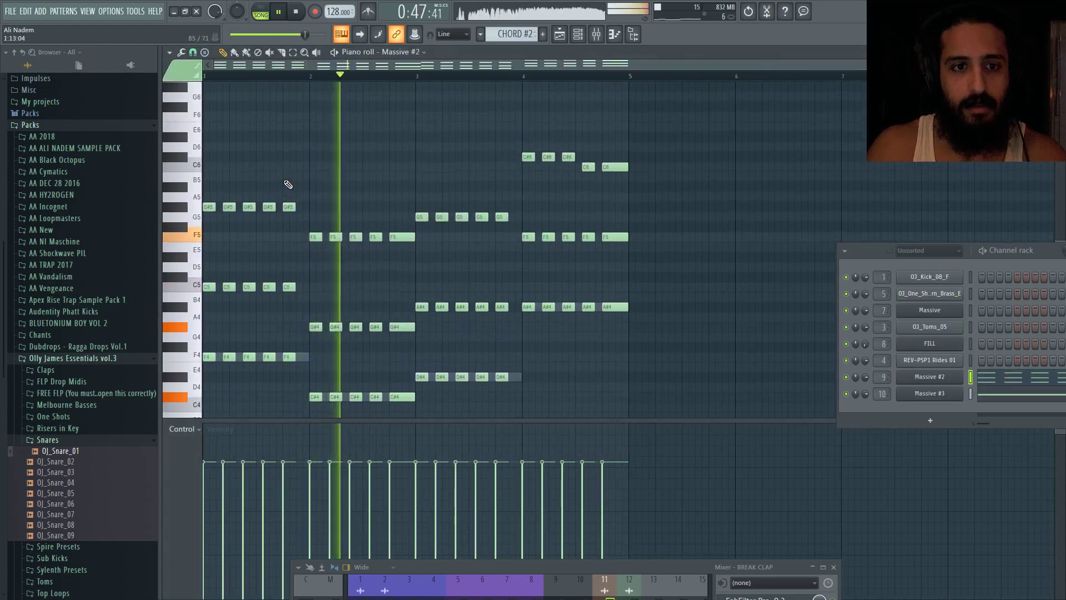
left_click(245, 157)
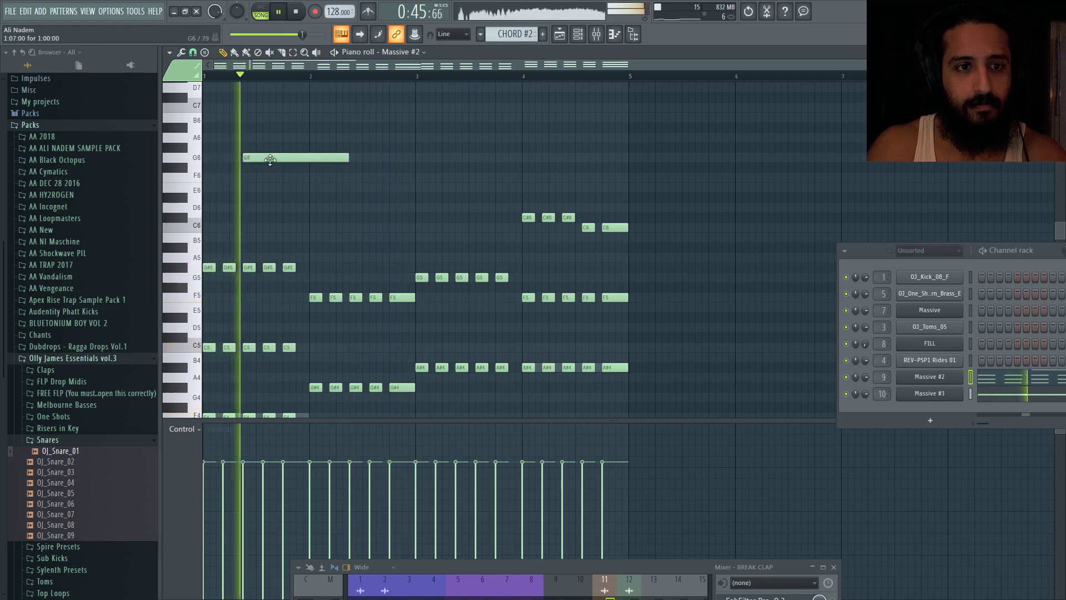
mouse_move(268, 158)
left_mouse_down()
mouse_move(260, 158)
mouse_move(283, 160)
left_mouse_up()
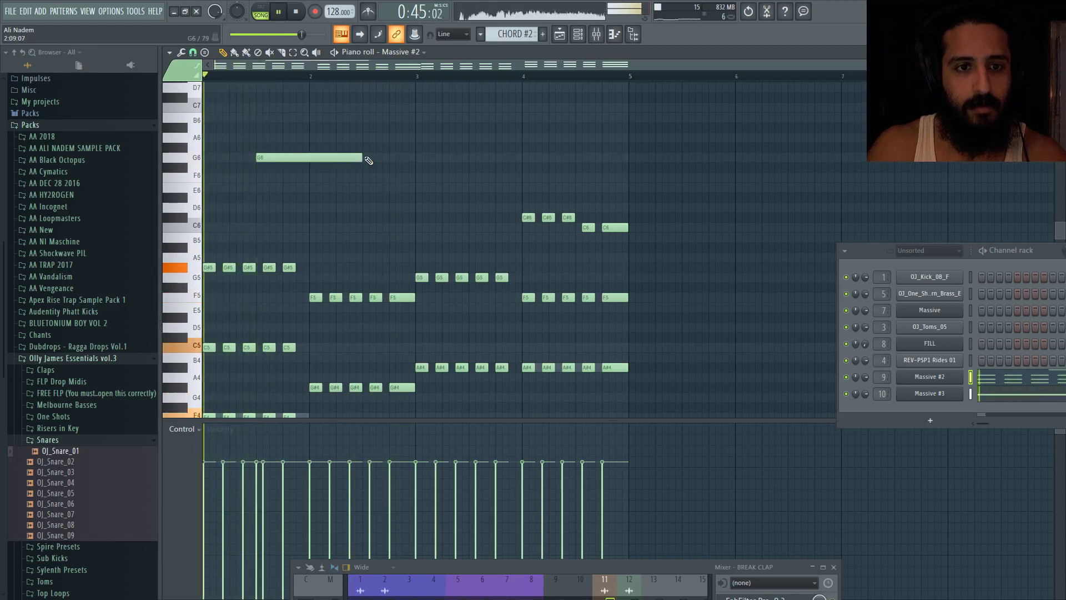
left_click_drag(361, 158, 282, 159)
left_click(288, 147)
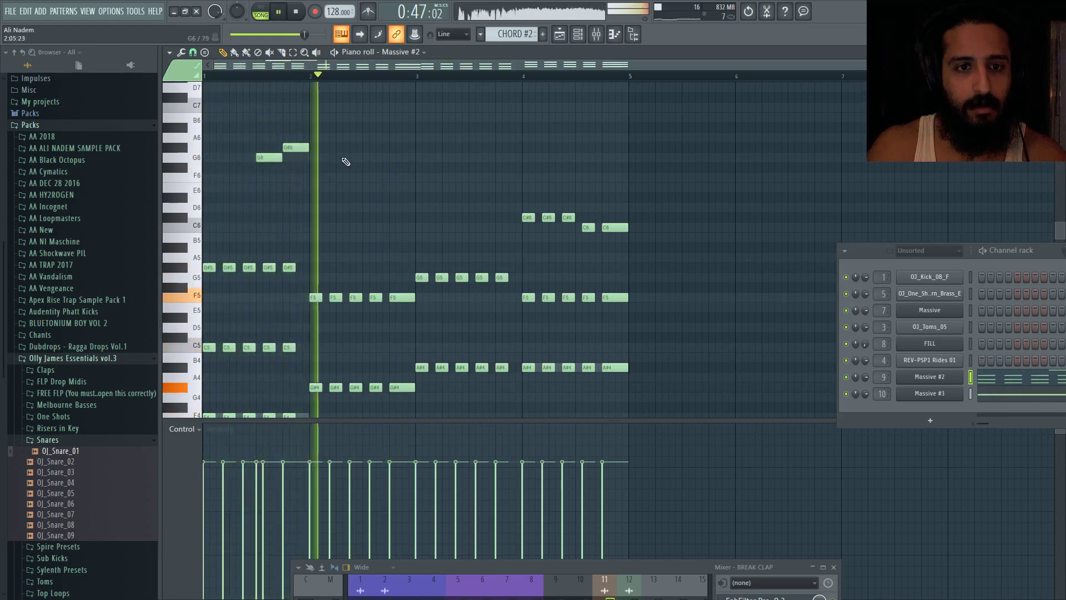
Add one-beat notes A#6 and G#6 ending bar 2 and G6 and G#6 ending bar 3, and replay the pattern.
left_click(368, 127)
left_click(394, 147)
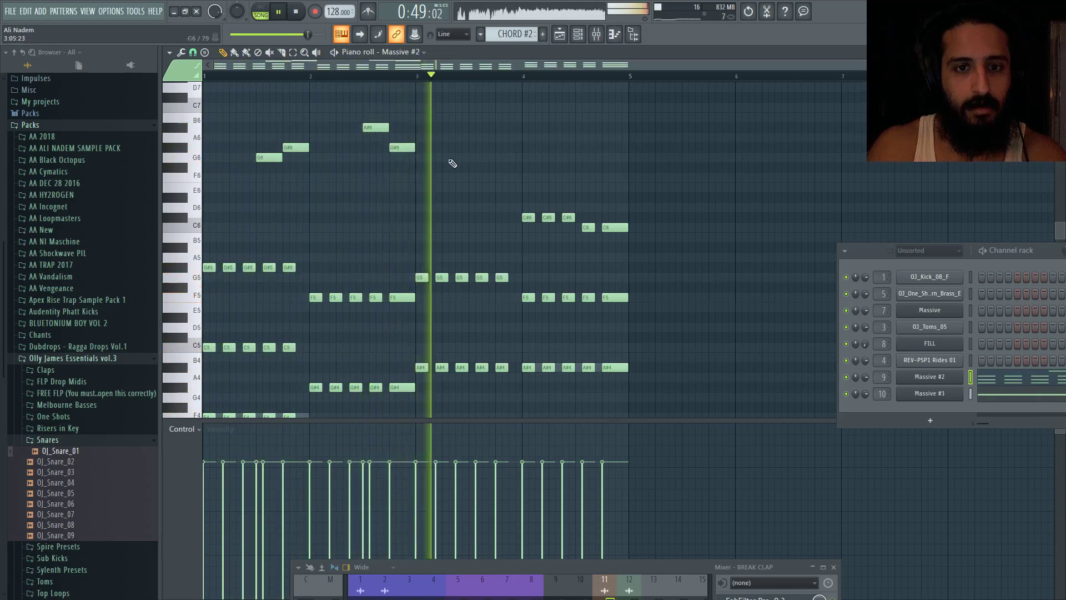
left_click(473, 157)
left_click(500, 147)
key("space")
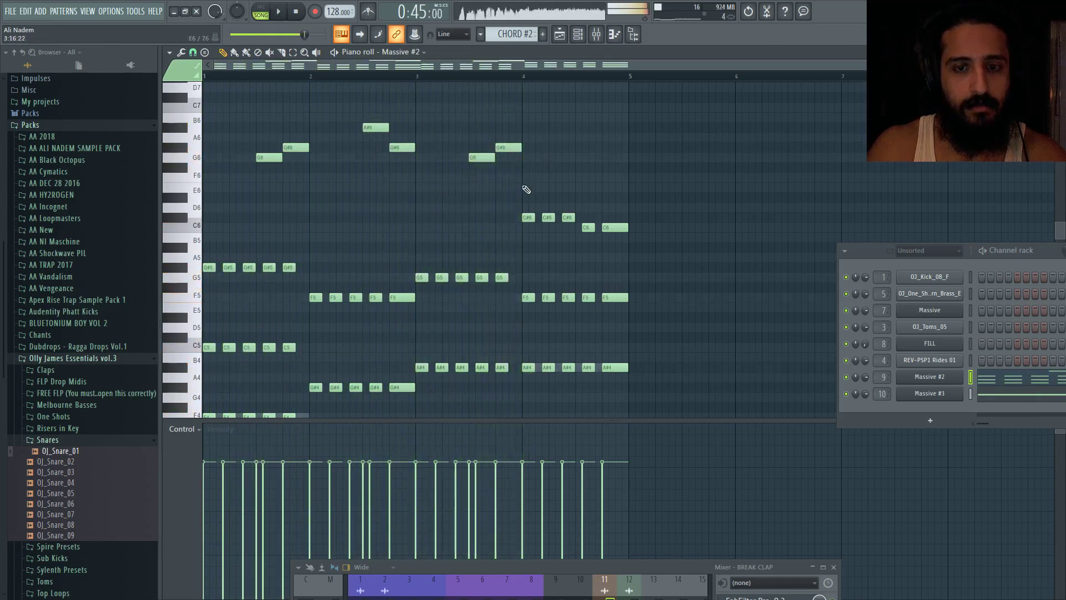
right_click(536, 207)
key("space")
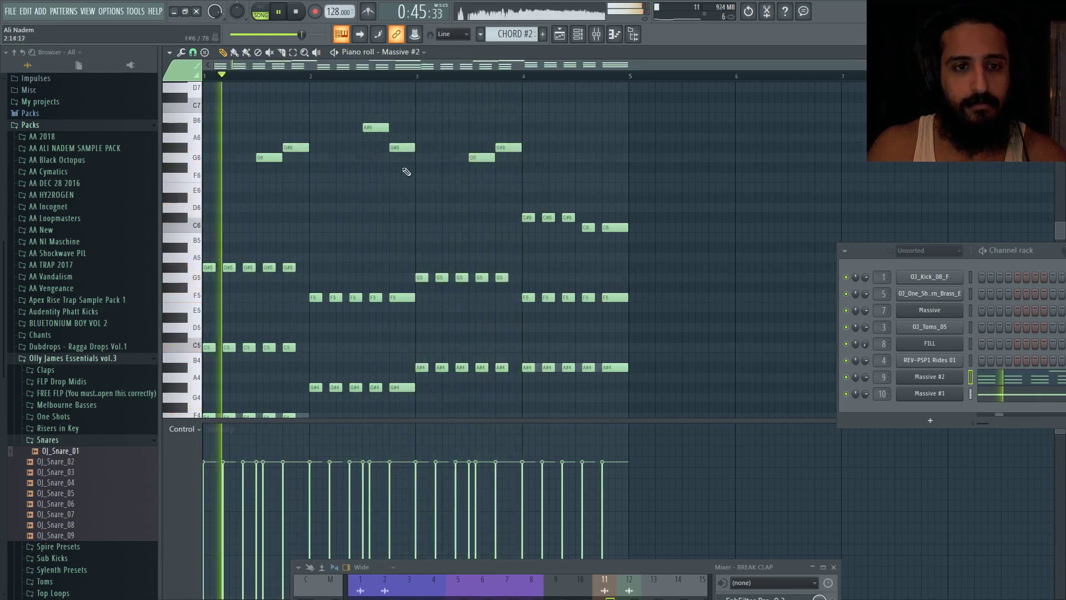
Delete the high melody notes above C#6 from the Massive #2 part of CHORD #2, and play the result in the playlist.
right_click(269, 157)
right_click(296, 147)
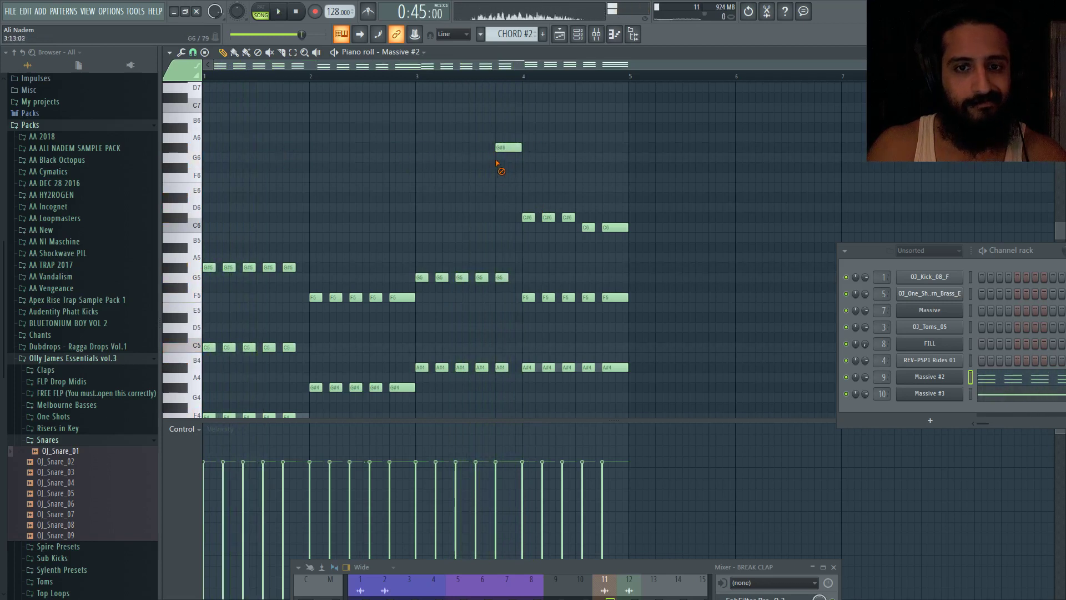
key("F5")
key("space")
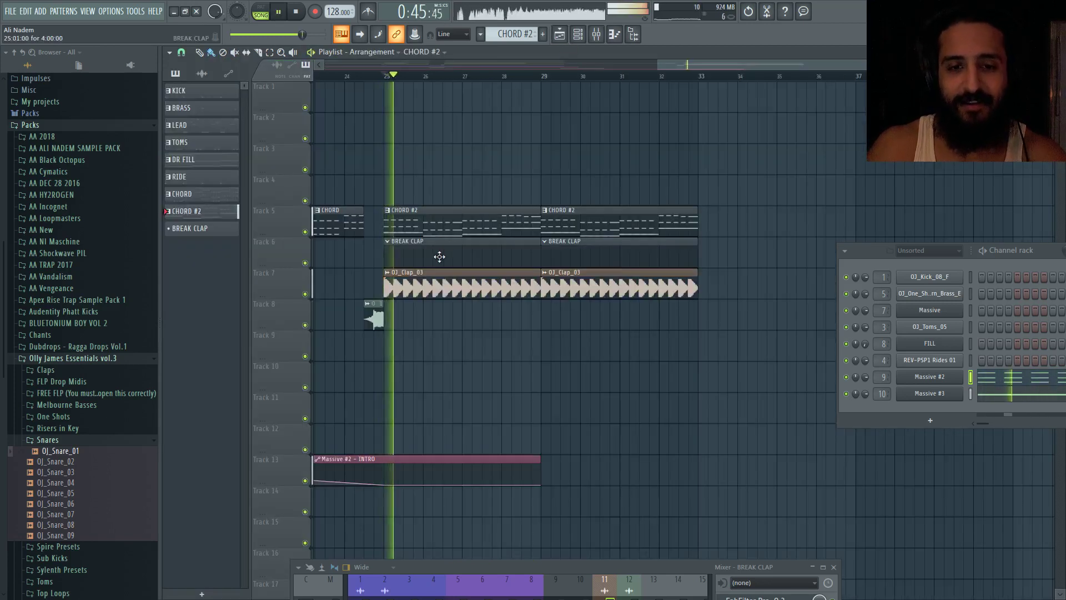
Look over the break section in the playlist and restart playback from bar 17, where the first CHORD clip begins.
scroll(742, 204, "down", 3)
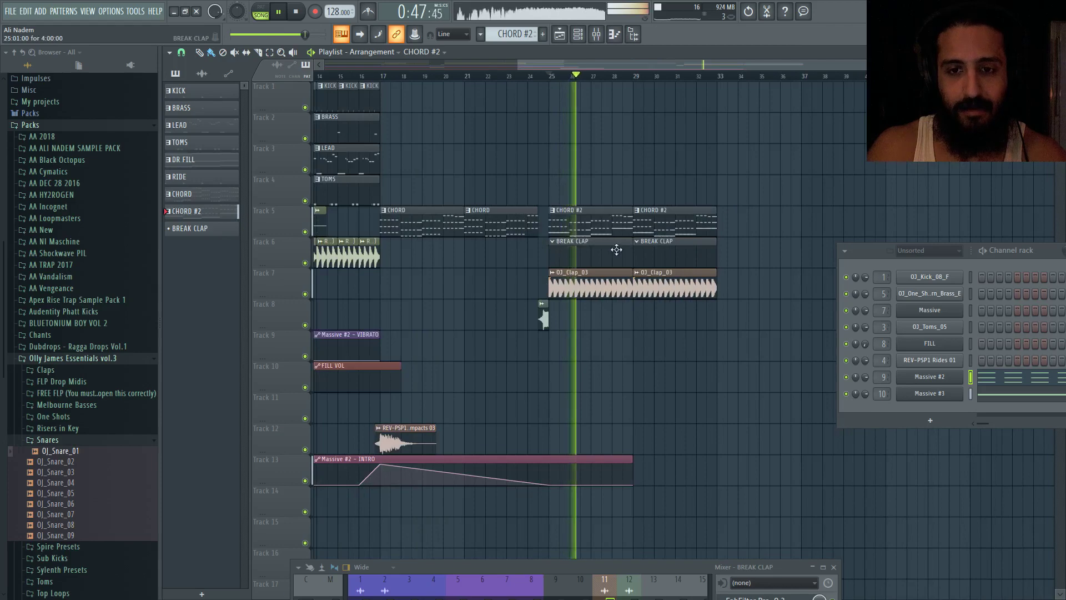
scroll(696, 246, "up", 2)
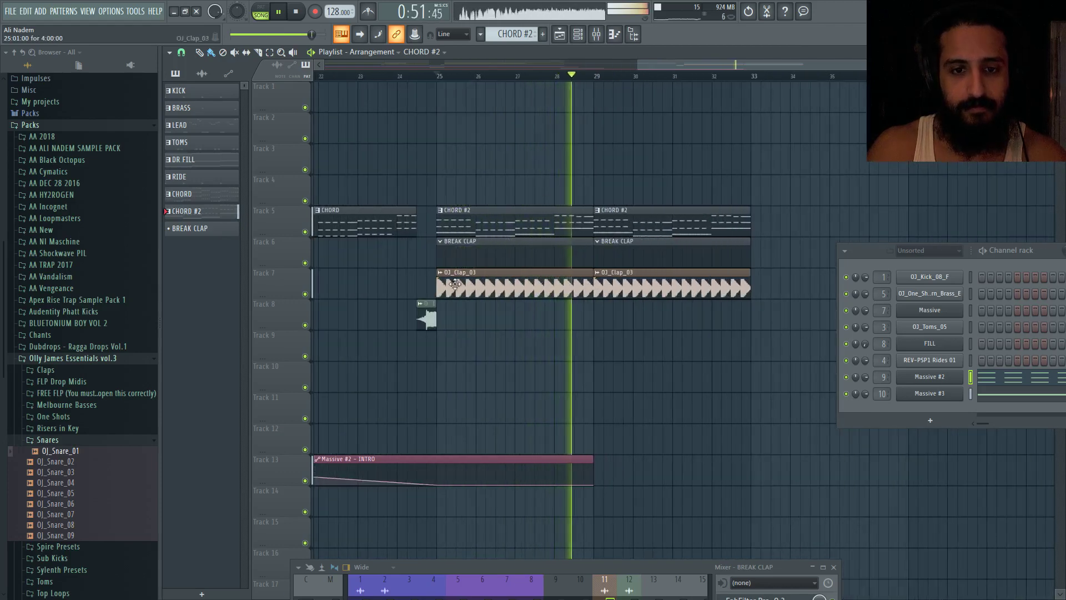
scroll(478, 250, "down", 3)
left_click(471, 76)
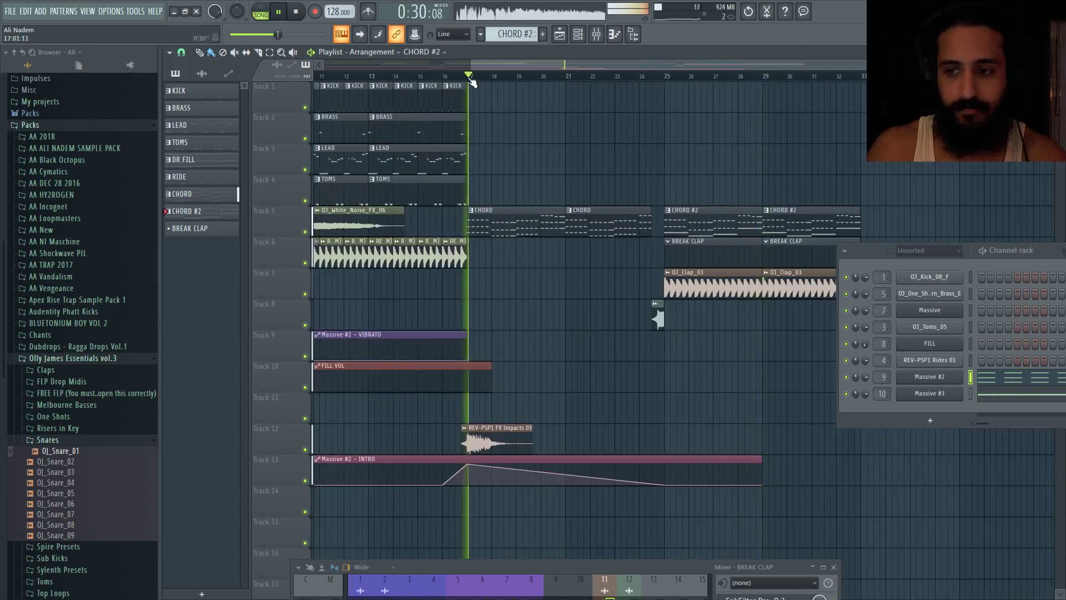
In the Massive #2 synth, set the unison pan position spread to about 85 and the modulation oscillator pitch to 0.00.
left_click(935, 378)
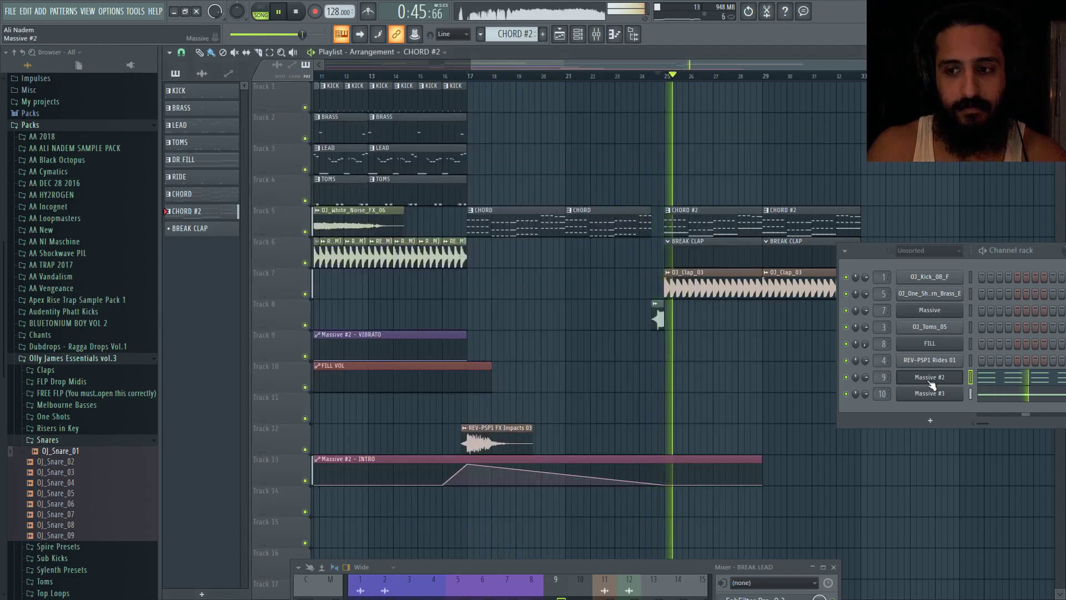
left_click(928, 377)
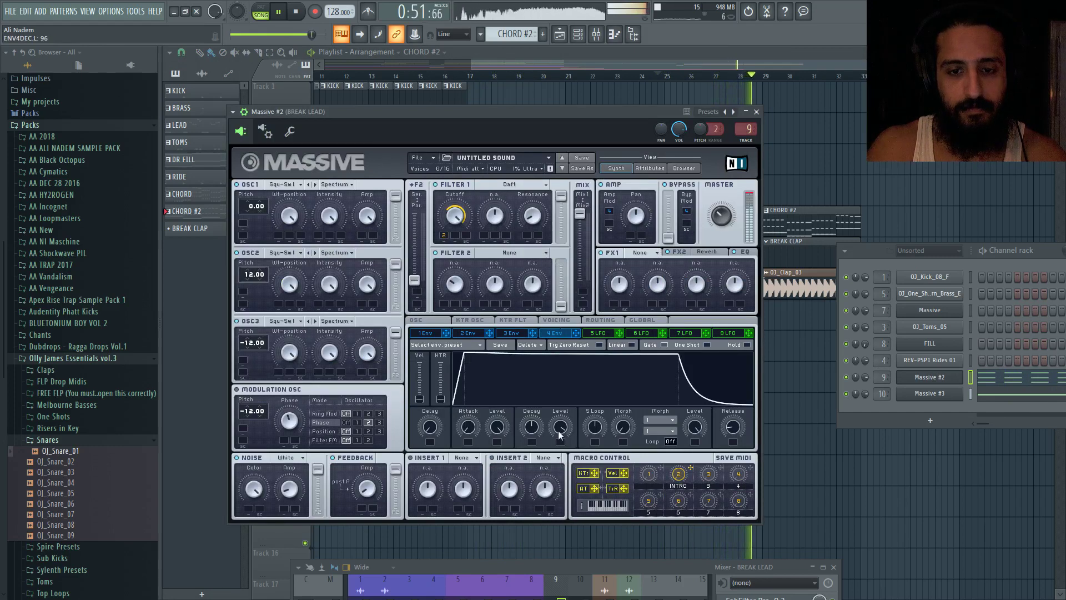
left_click(556, 320)
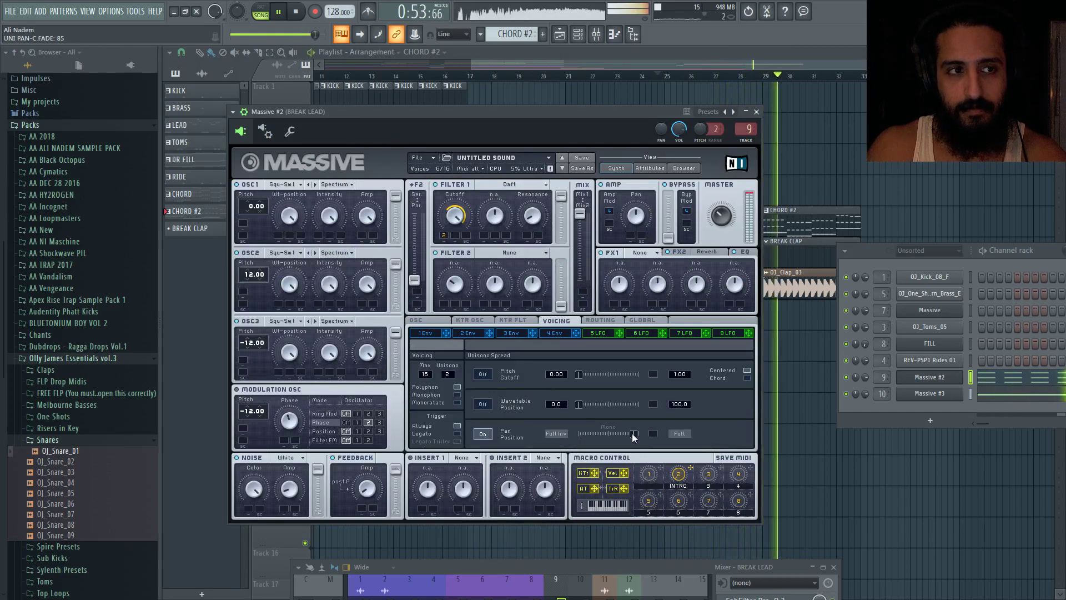
left_click_drag(632, 434, 634, 434)
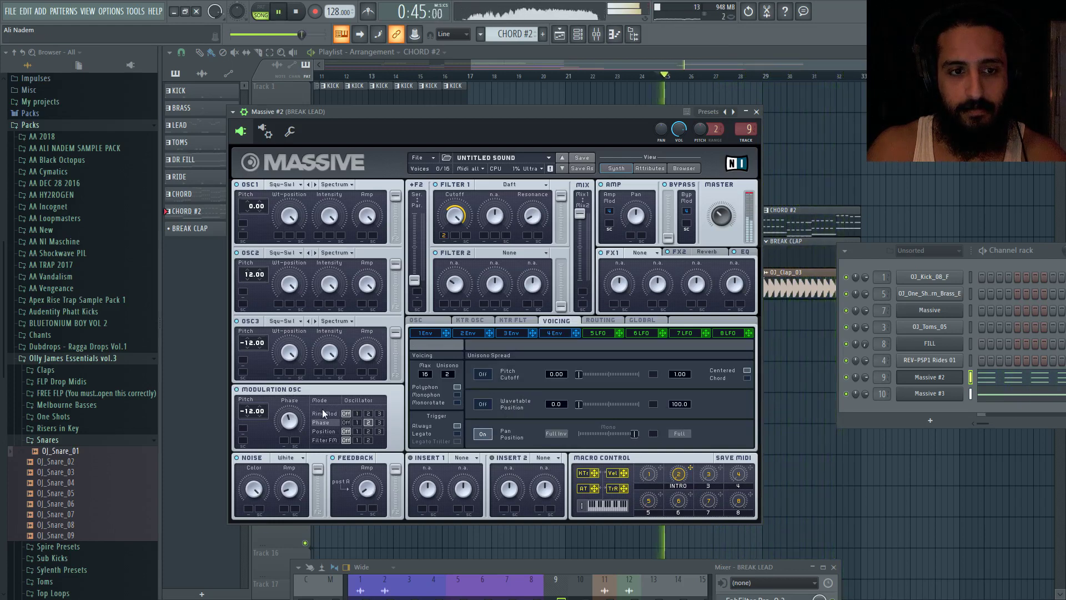
double_click(247, 411)
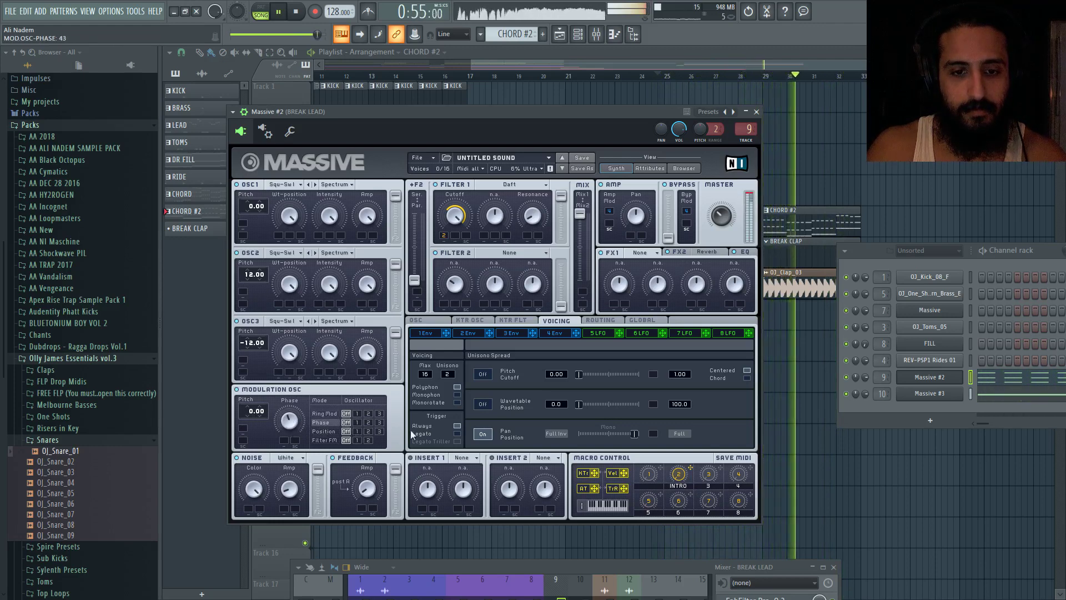
Replay from bar 17 and reshape the Massive #2 - INTRO automation to reach 50% at bar 25, followed by an immediate drop.
left_click(591, 61)
left_click(472, 76)
scroll(549, 196, "down", 2)
scroll(665, 384, "up", 1)
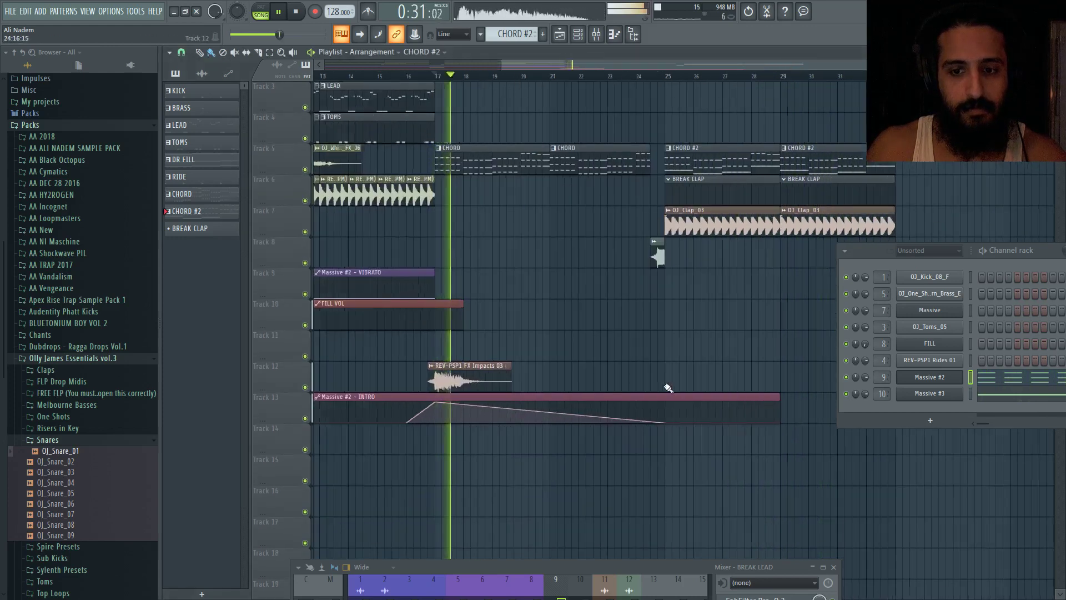
scroll(669, 388, "up", 1)
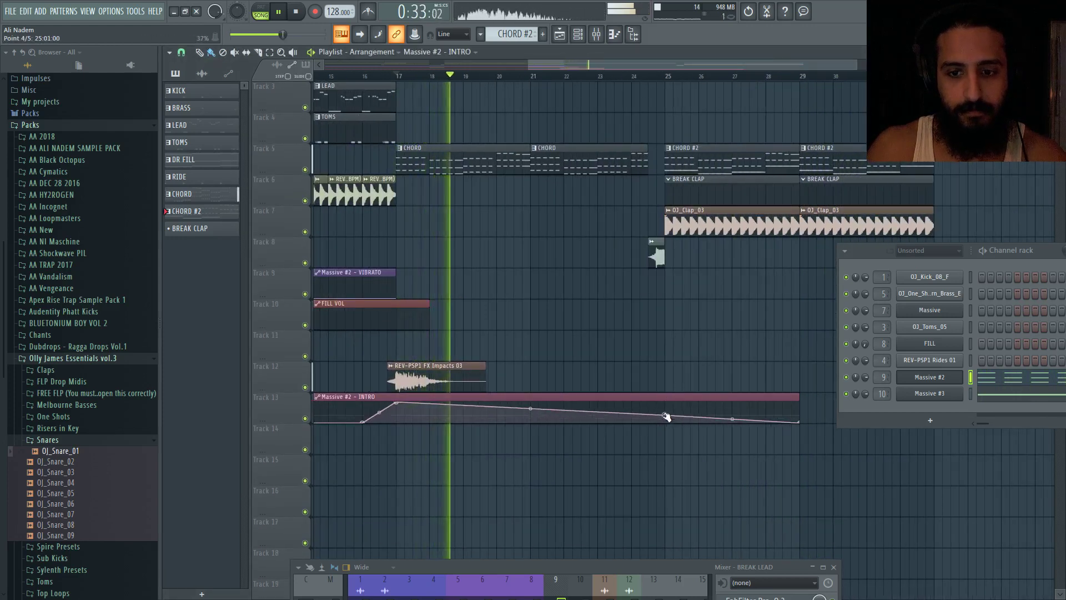
right_click(666, 414)
mouse_move(667, 415)
left_mouse_down()
mouse_move(665, 425)
mouse_move(666, 413)
left_mouse_up()
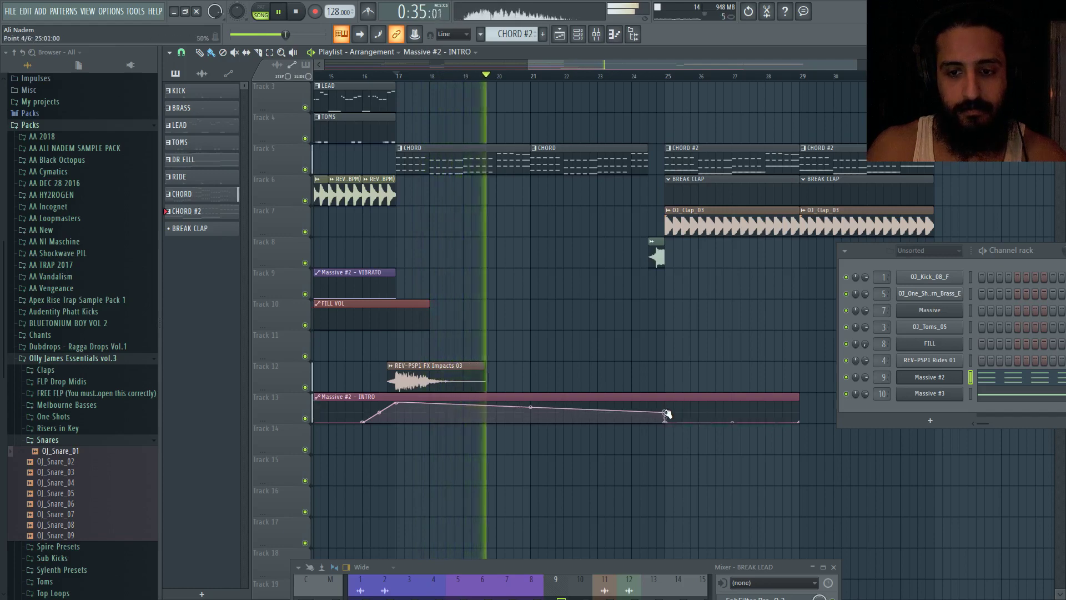
Examine the automation and the transition into the CHORD #2 section around bar 25 while the arrangement plays.
scroll(699, 336, "down", 2)
scroll(732, 266, "up", 1)
left_click(578, 35)
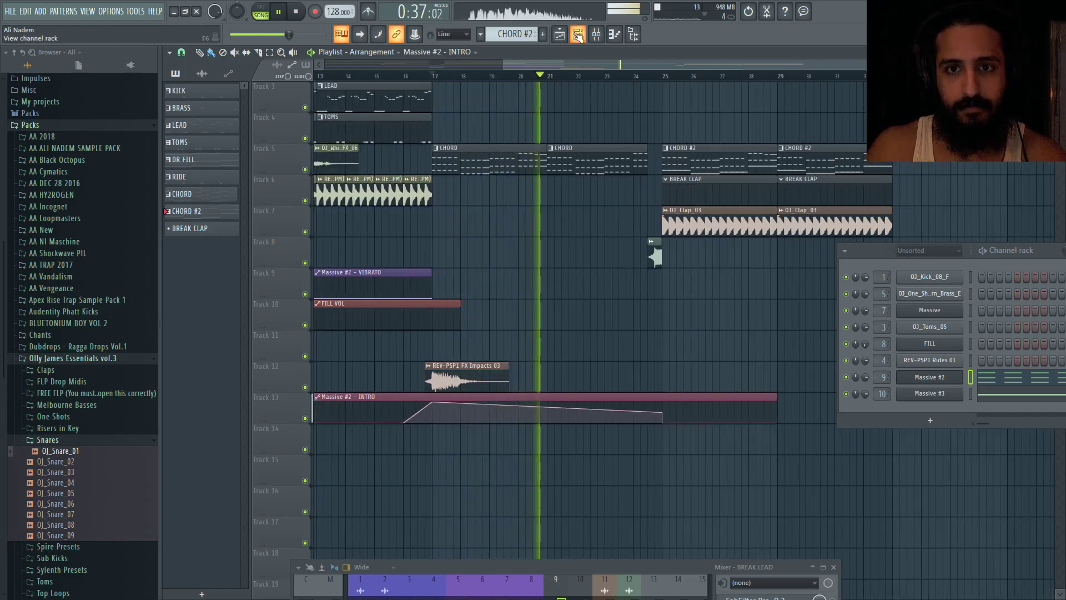
left_click(578, 35)
scroll(645, 415, "up", 1)
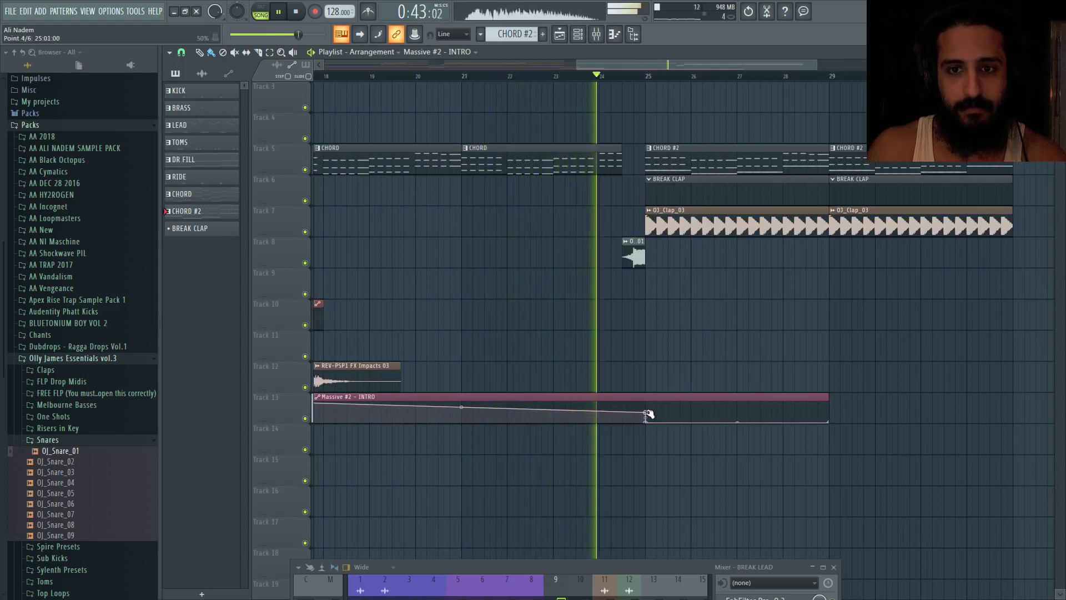
scroll(621, 219, "down", 3)
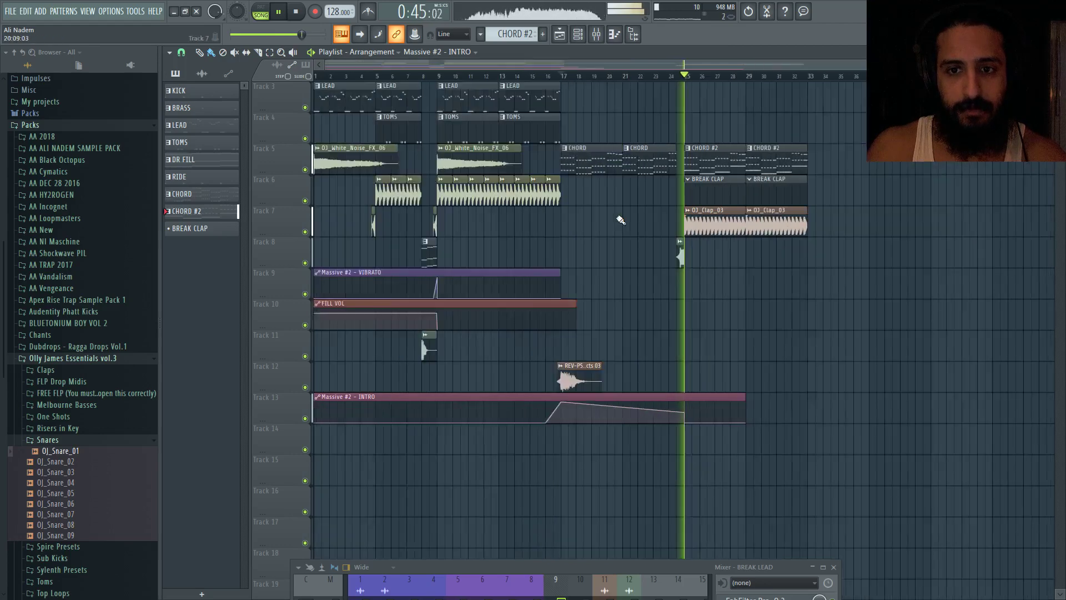
scroll(471, 174, "up", 3)
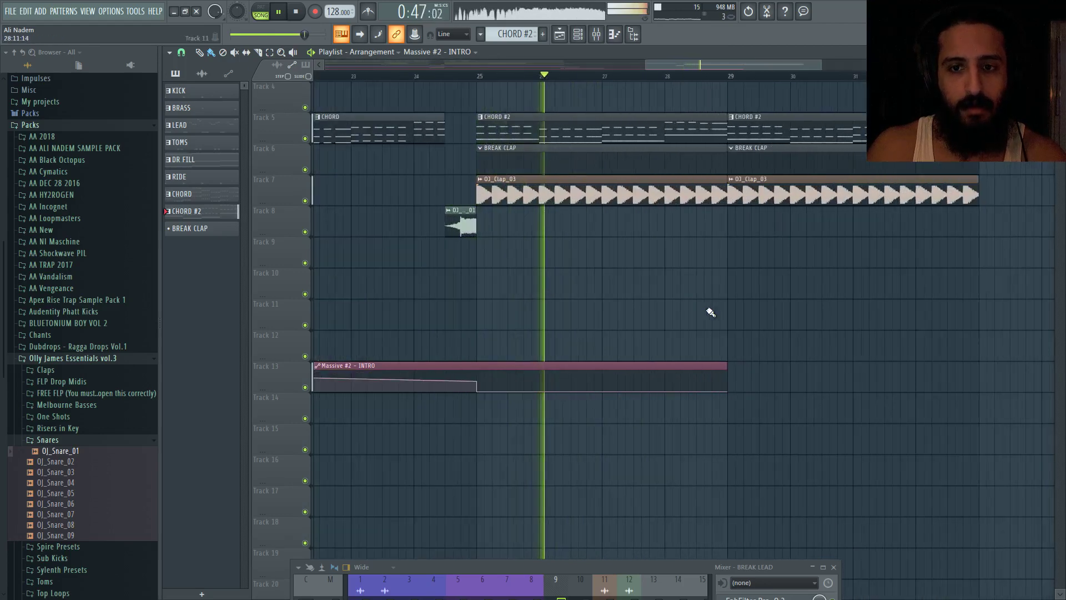
scroll(711, 312, "down", 3)
scroll(734, 320, "up", 2)
scroll(567, 183, "up", 2)
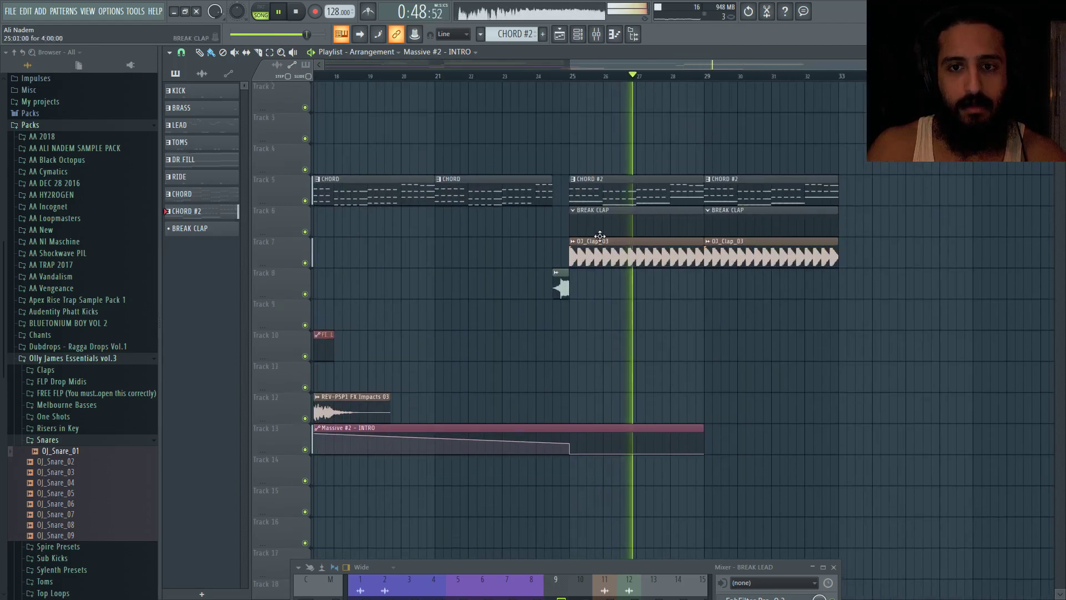
Replay from bar 25, set the Massive #3 (BREAK SUB) master volume to about 51, and bring more of the mixer into view.
left_click(574, 77)
key("F6")
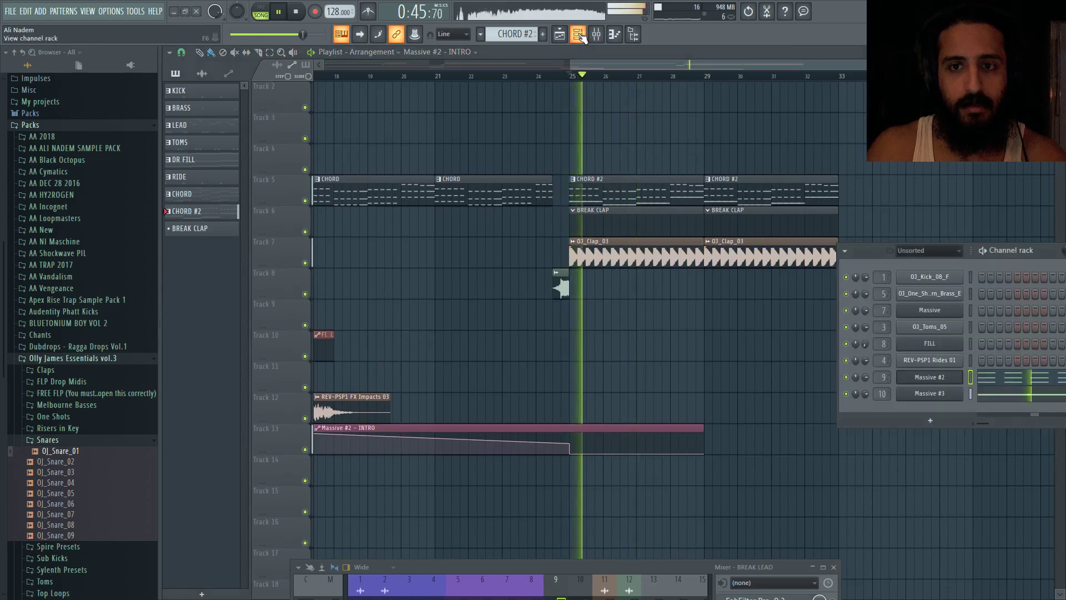
left_click(932, 379)
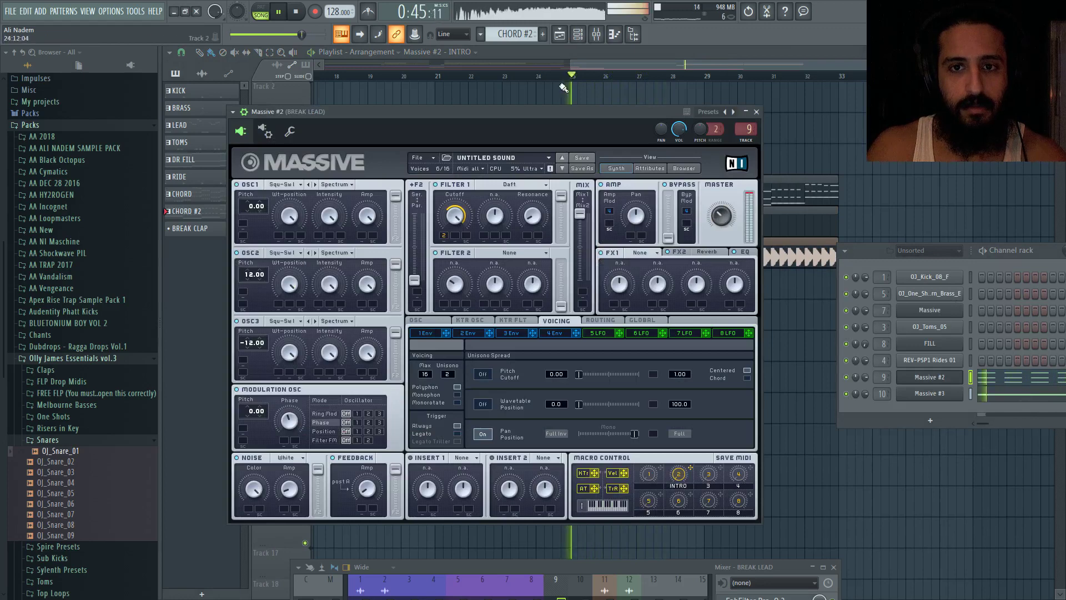
left_click(931, 394)
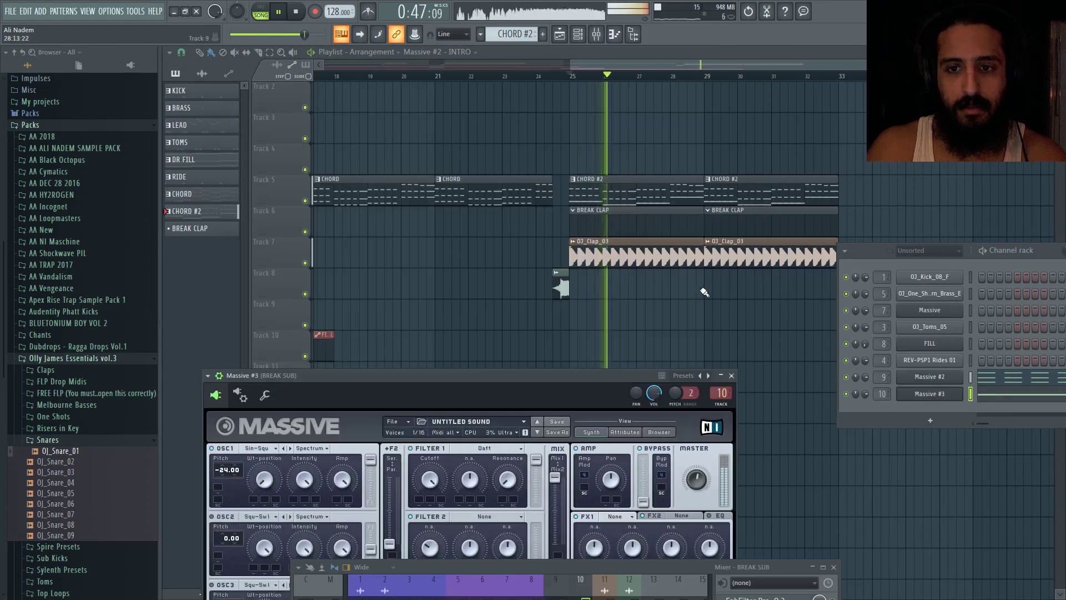
left_click_drag(701, 505, 702, 484)
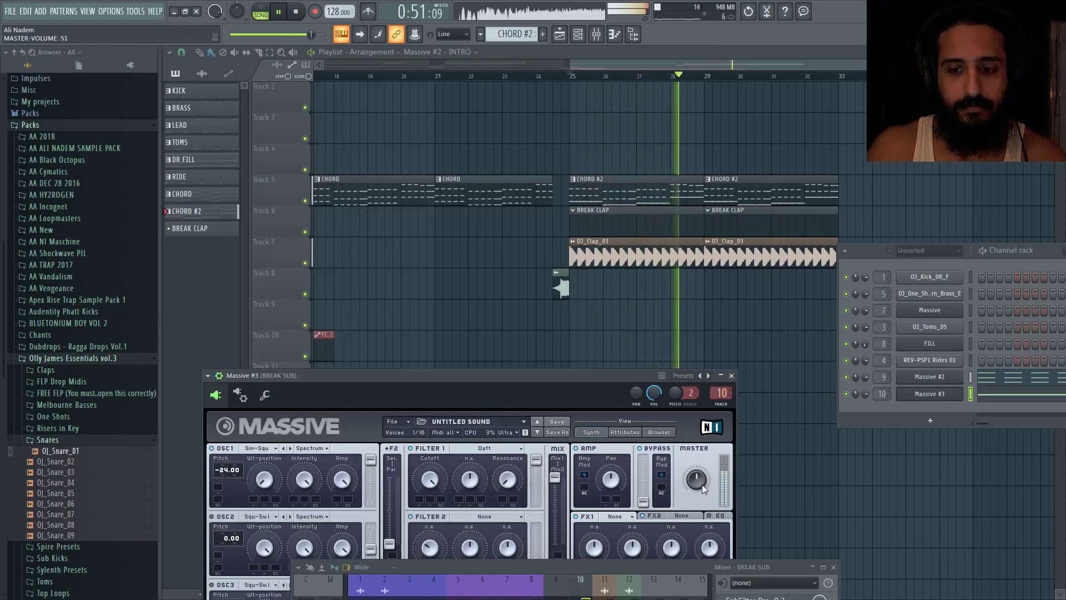
left_click_drag(704, 564, 694, 525)
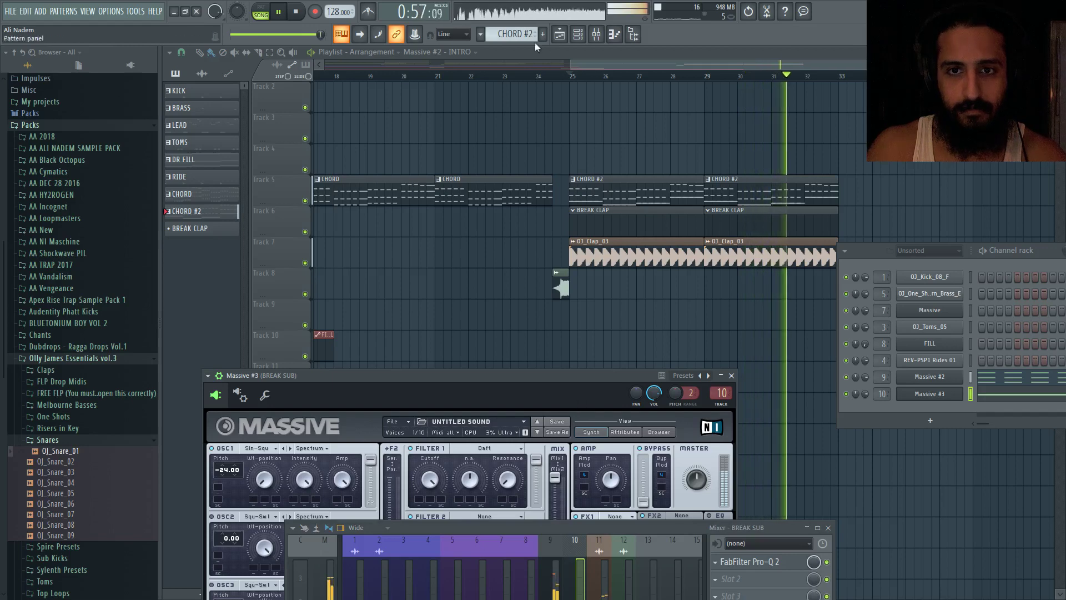
Stop playback, delete the first BREAK CLAP automation clip on Track 6, and move the second one to start at bar 33.
left_click_drag(614, 63, 701, 75)
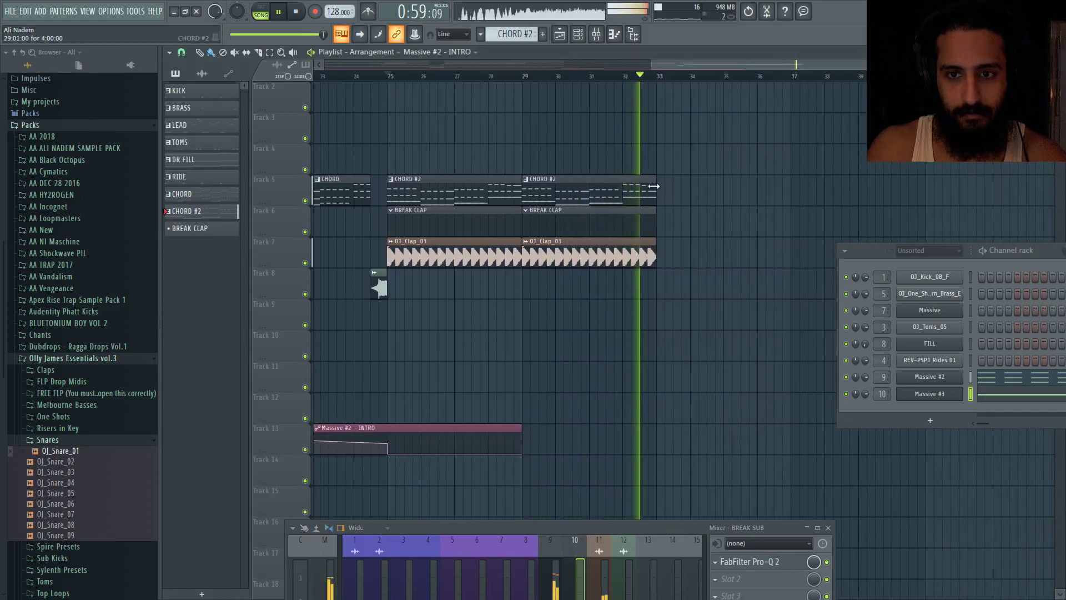
left_click(654, 187)
key("space")
scroll(700, 175, "down", 4)
scroll(786, 169, "up", 2)
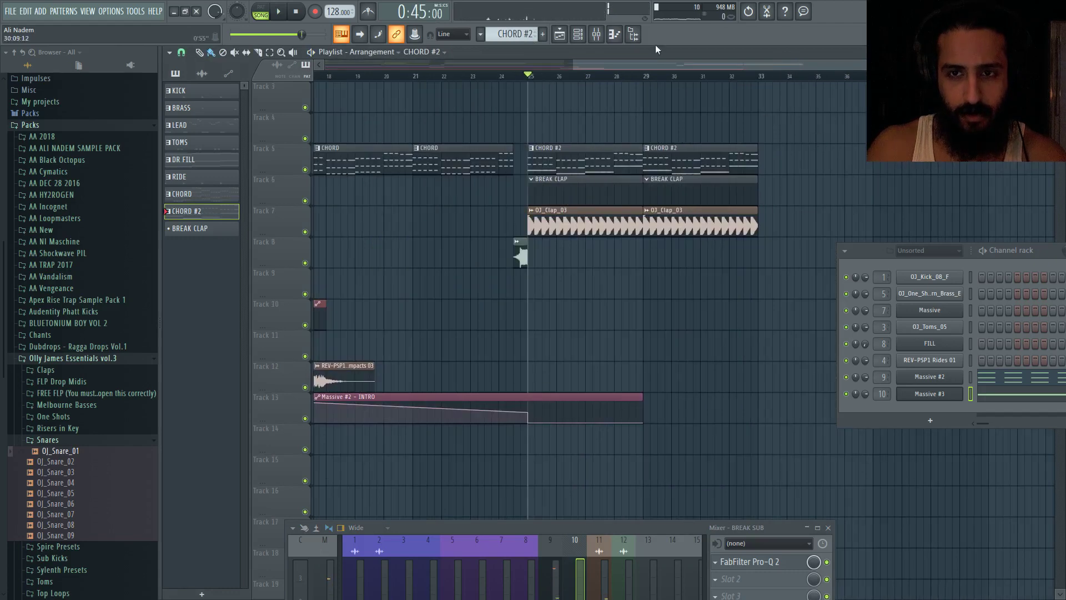
left_click_drag(664, 64, 686, 65)
scroll(644, 294, "down", 1)
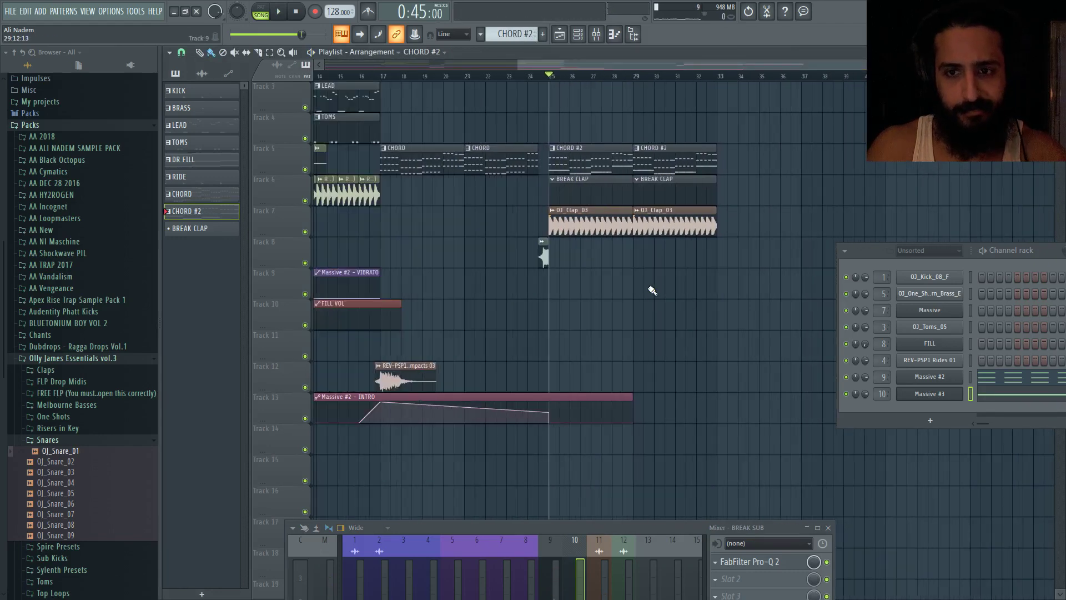
right_click(604, 196)
left_click_drag(665, 195, 738, 195)
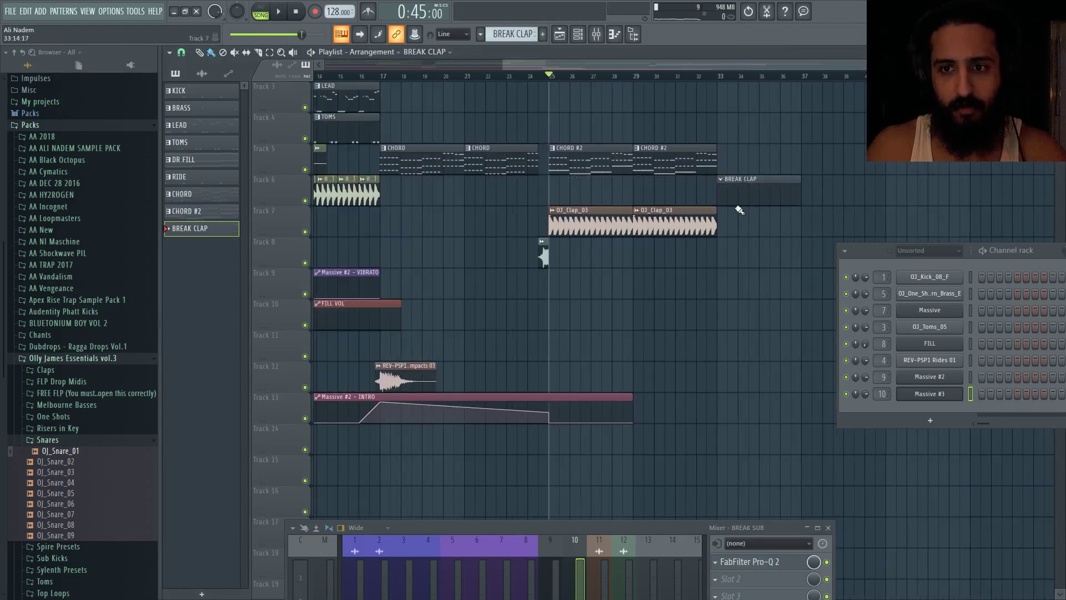
Rename the BREAK CLAP pattern at bar 33 to SNARE BUILDUP.
key("F2")
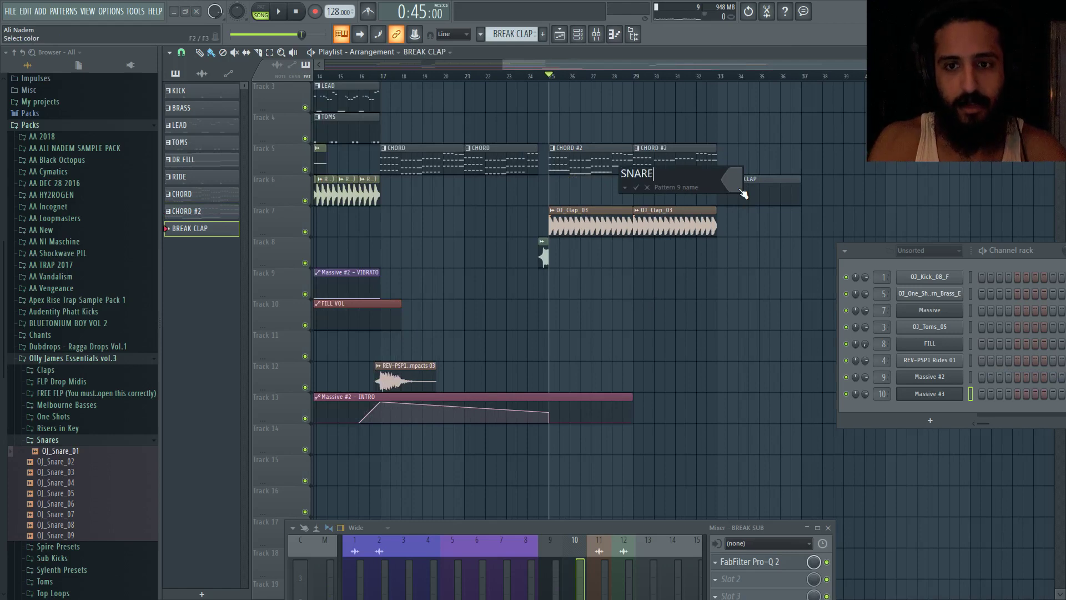
type("SNARE BUILDUP")
key("Return")
Audition the OJ_Snare_07 sample from the Snares folder and play the arrangement into the SNARE BUILDUP clip at bar 33.
scroll(770, 174, "down", 2)
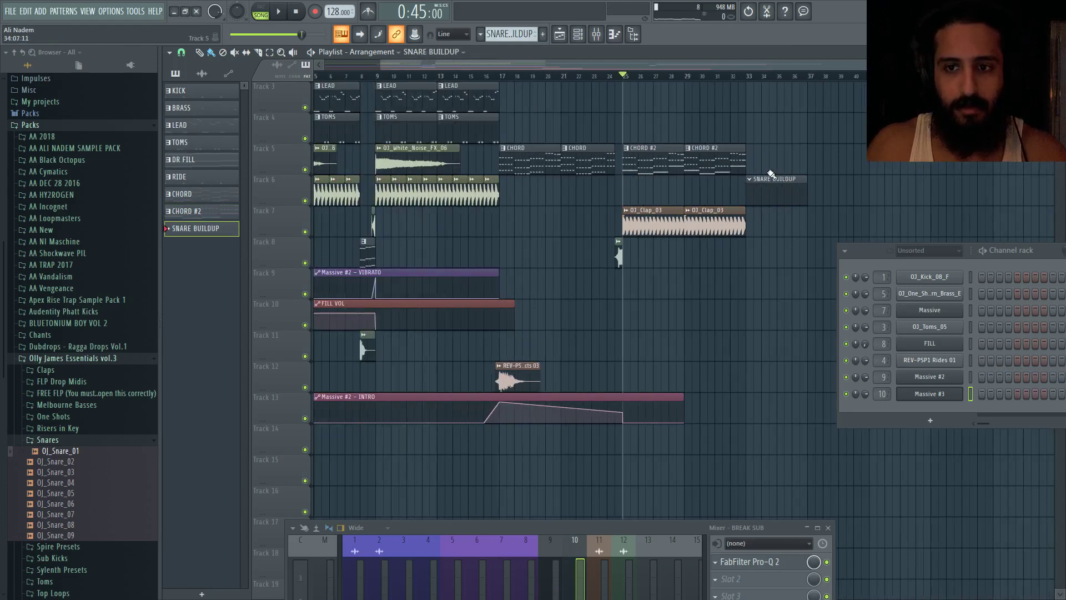
left_click(590, 41)
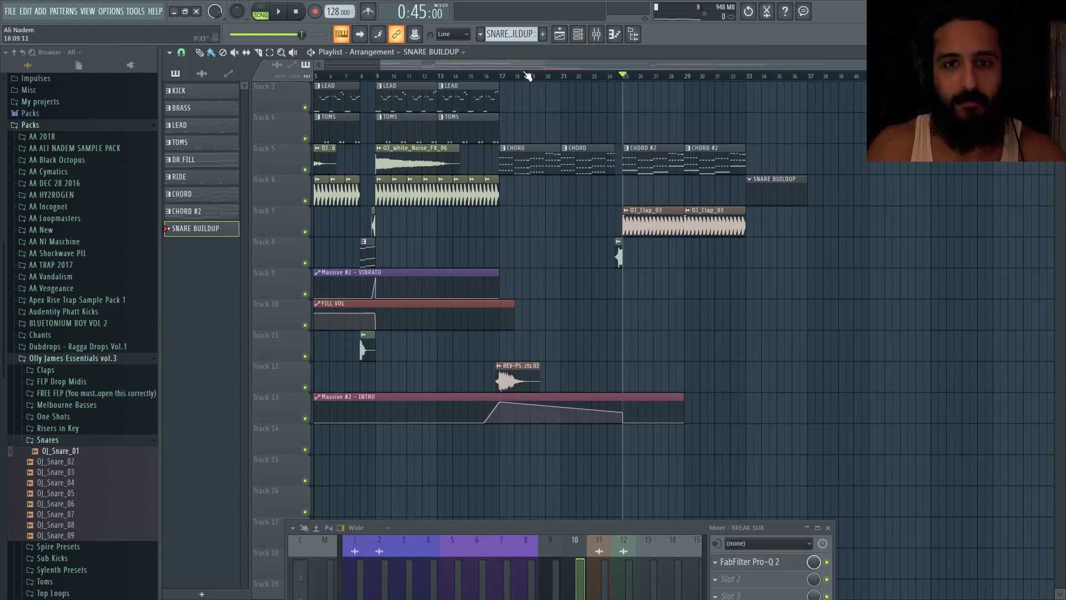
left_click_drag(523, 65, 427, 65)
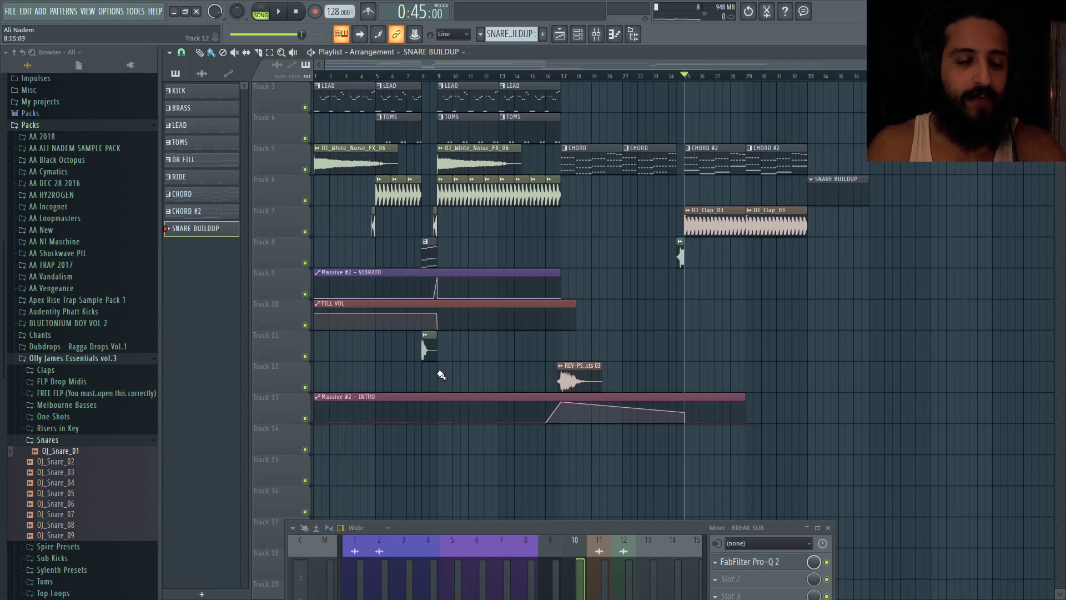
scroll(89, 476, "down", 3)
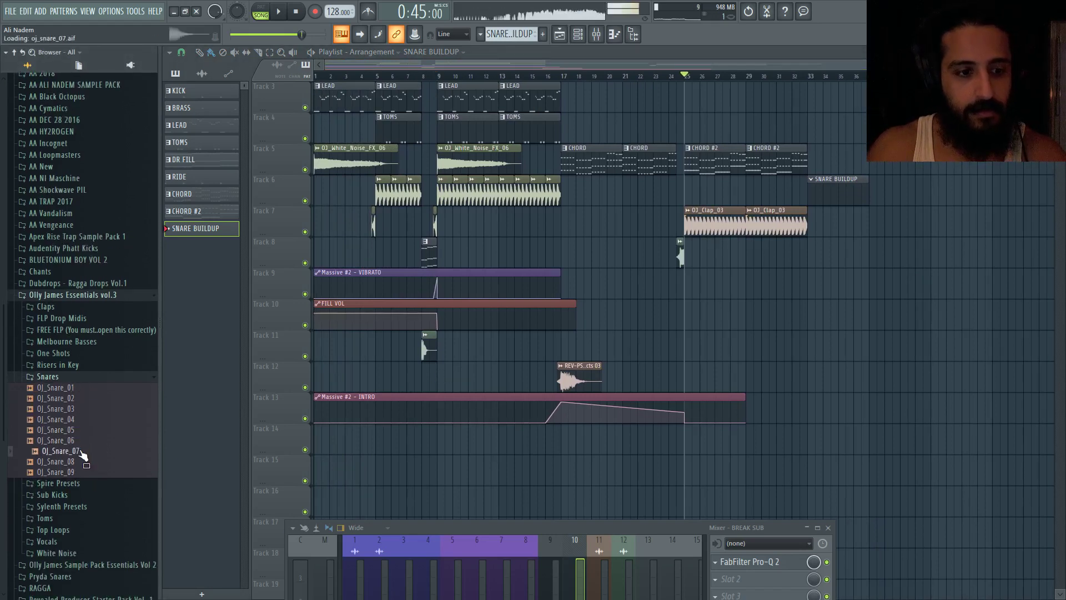
scroll(768, 157, "up", 3)
key("space")
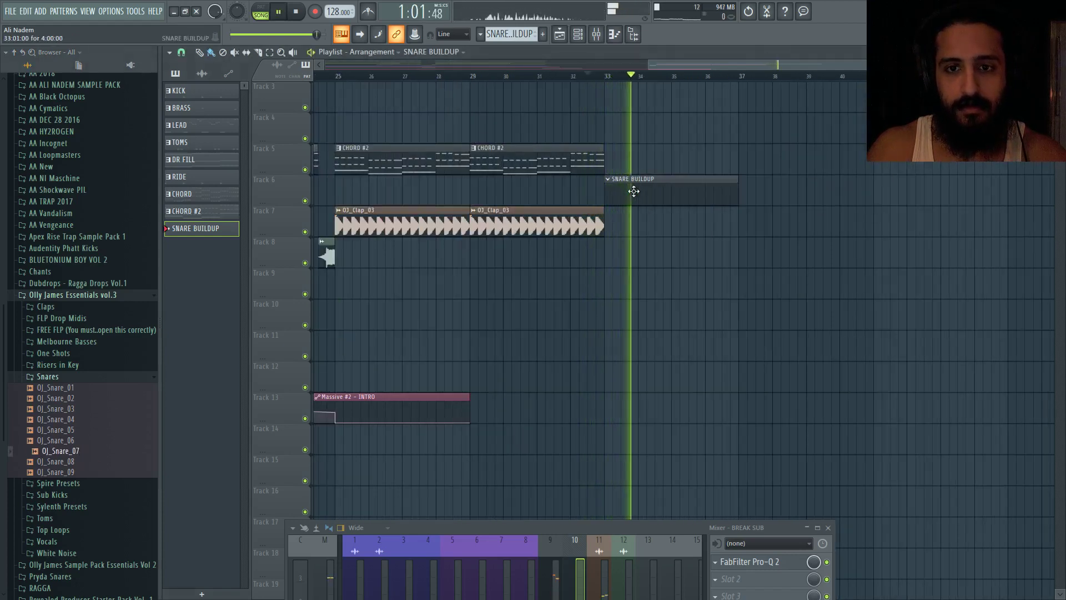
Stop playback and rename the SNARE BUILDUP pattern to RISERS.
key("space")
key("F2")
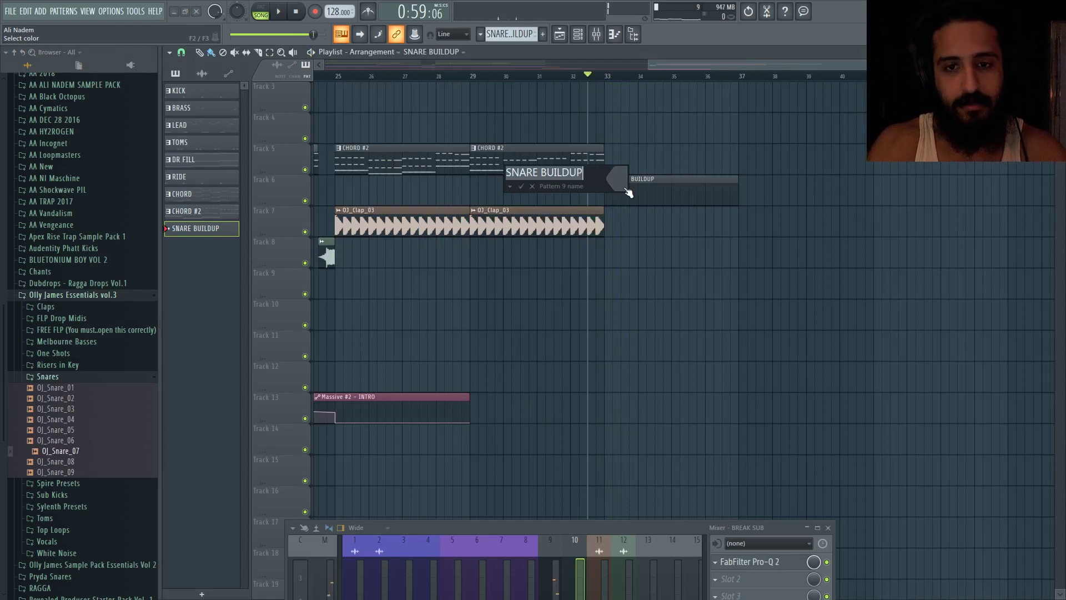
key("Return")
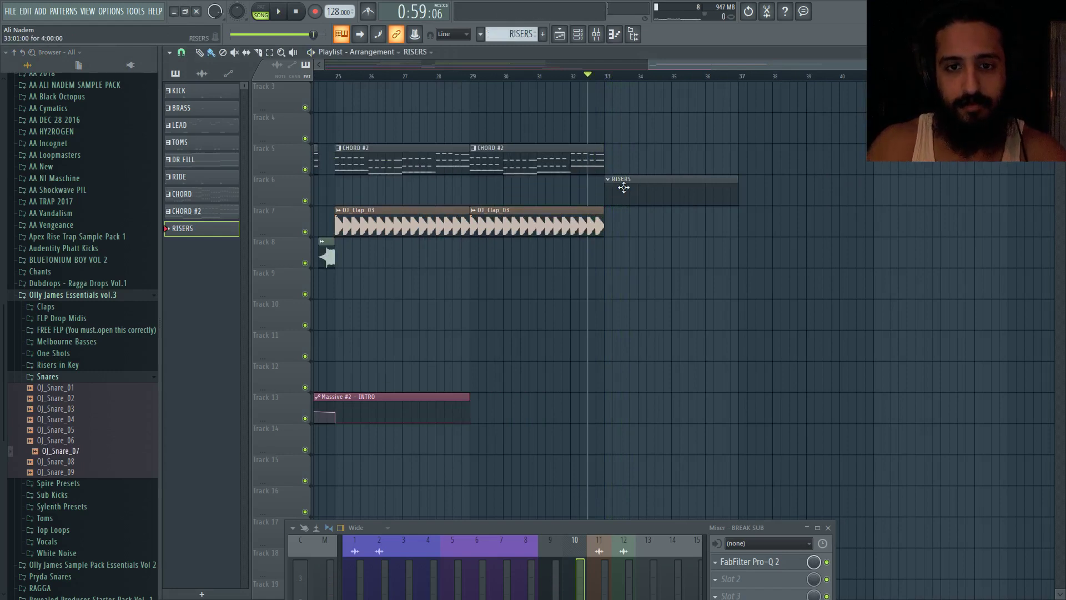
Extend the RISERS clip on Track 6 to eight bars so it ends at bar 41.
left_click(828, 527)
left_click_drag(735, 196, 879, 198)
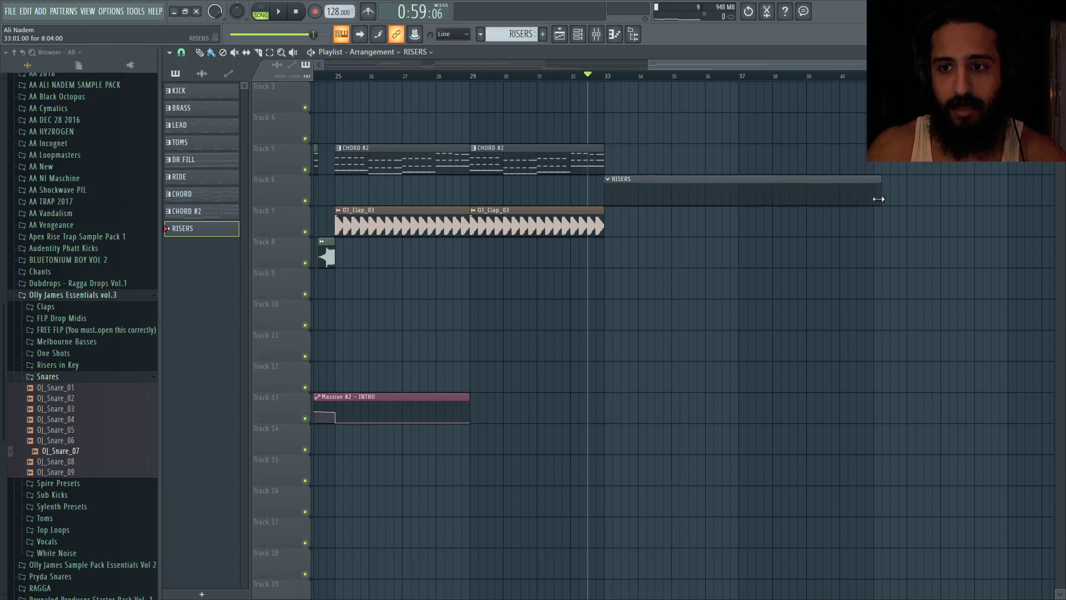
scroll(905, 222, "right", 1)
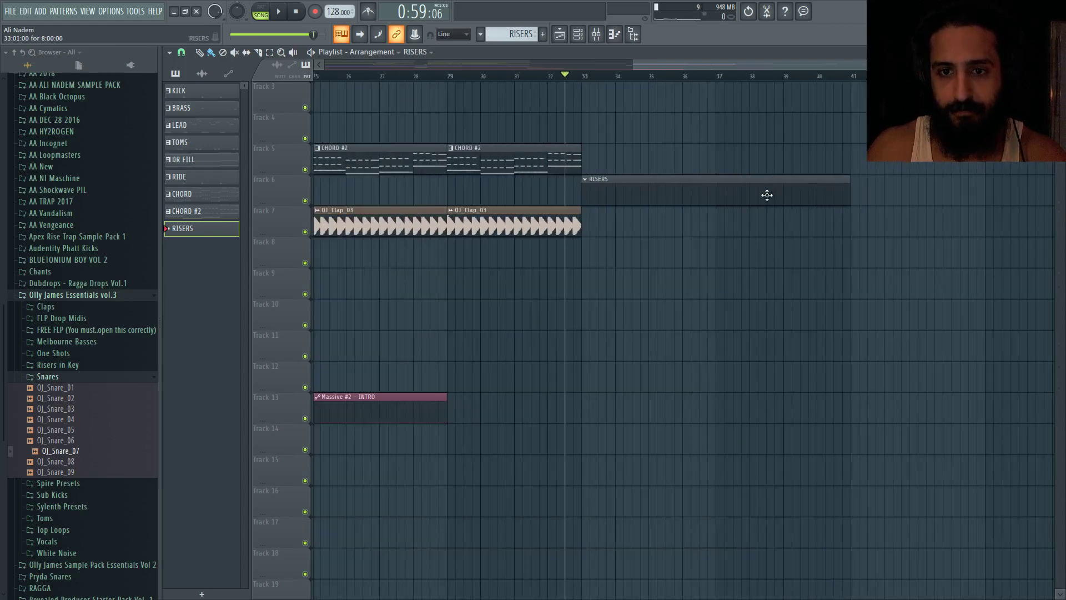
Open the piano roll for Massive #3 in the RISERS pattern and place a note on F4 at bar 1.
left_click(577, 33)
right_click(930, 393)
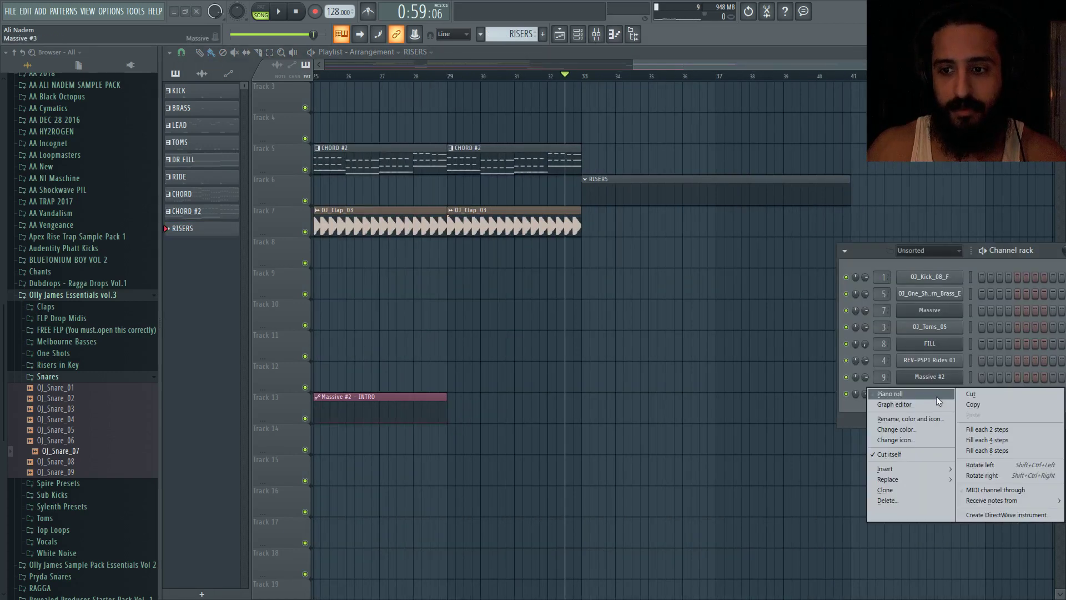
left_click(930, 396)
left_click(342, 239)
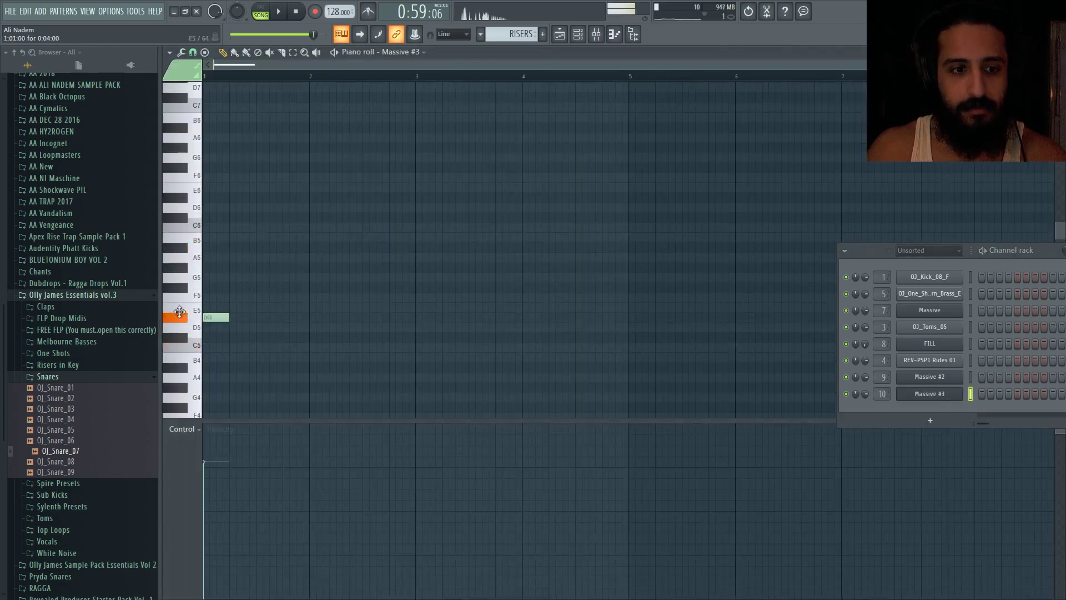
left_click_drag(176, 288, 161, 395)
key("space")
scroll(244, 311, "down", 4)
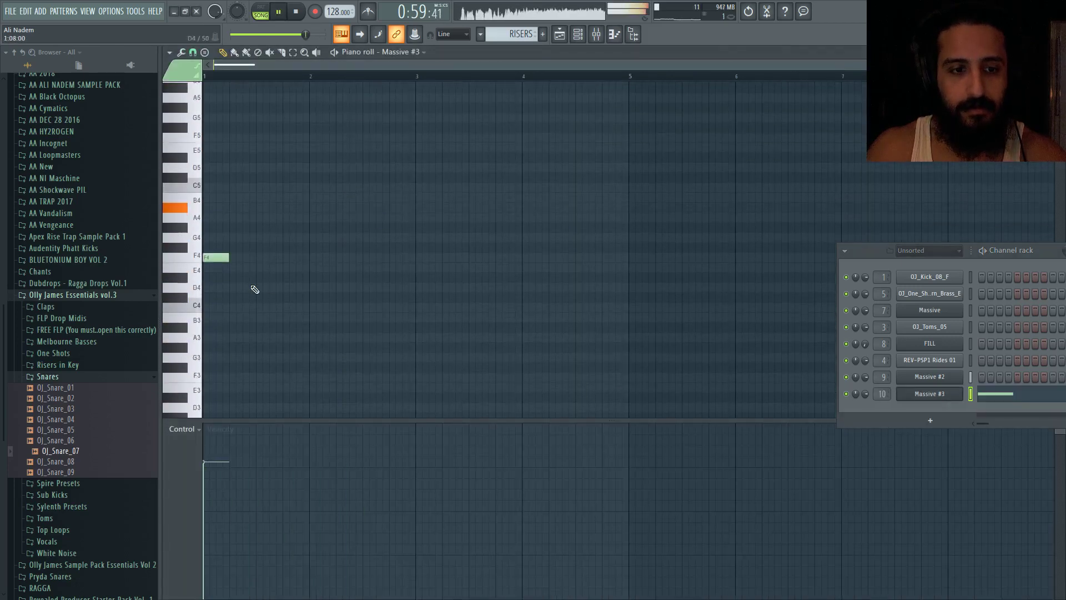
Lengthen the F4 note to eight bars and return to the arrangement around bar 33.
left_click_drag(231, 257, 691, 267)
key("space")
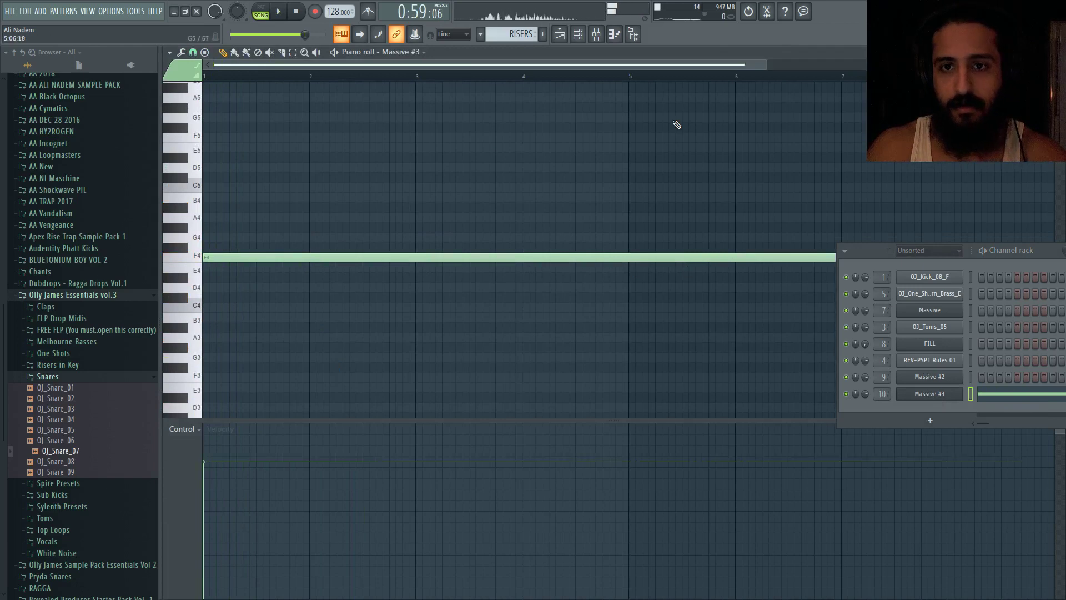
scroll(682, 130, "down", 2)
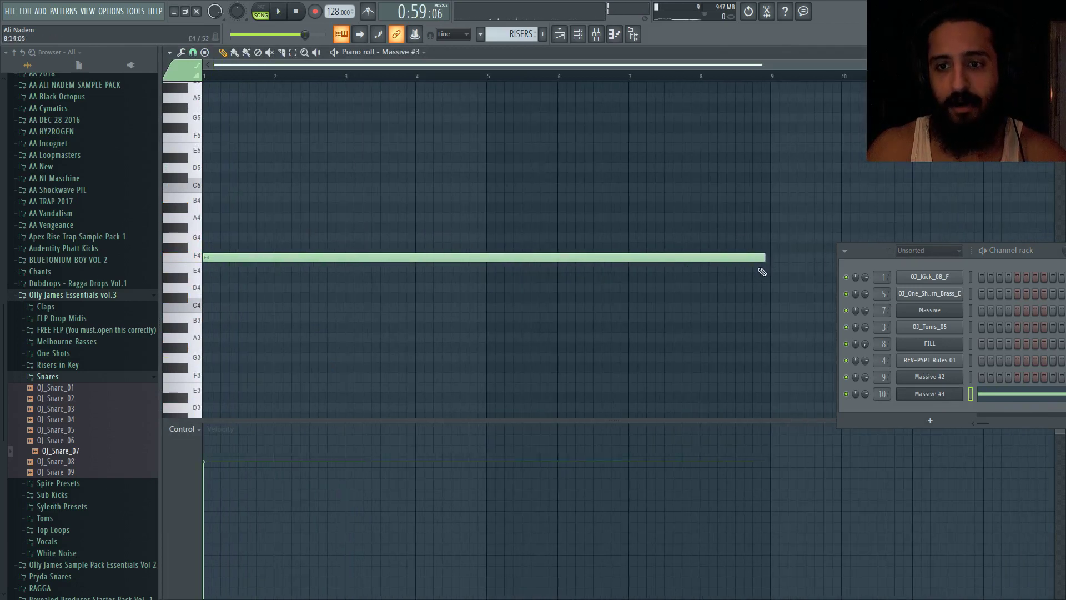
left_click(560, 35)
scroll(671, 175, "down", 2)
scroll(811, 165, "up", 2)
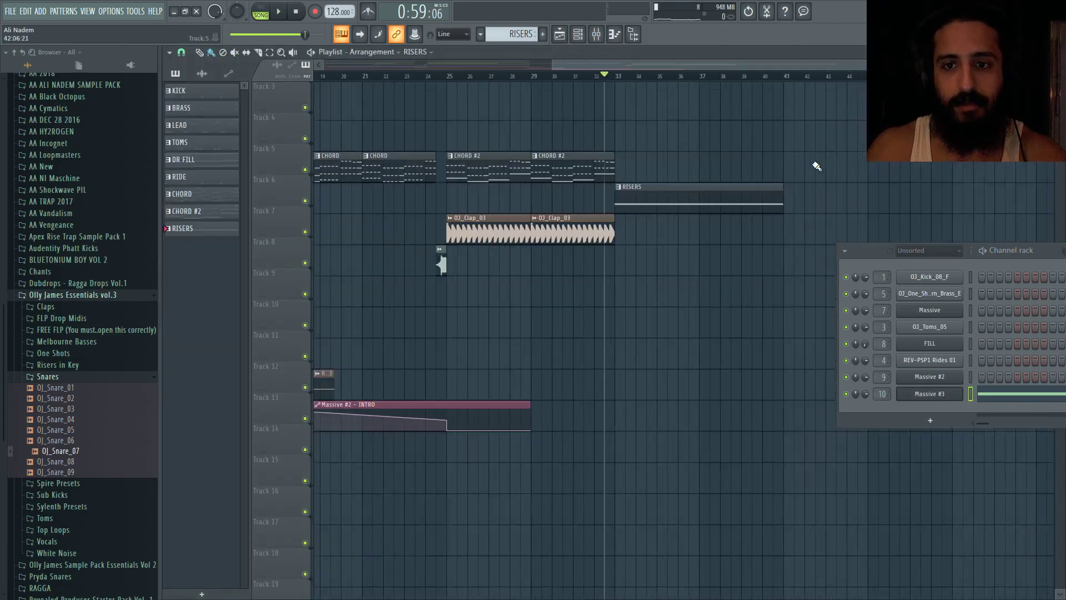
scroll(727, 160, "up", 1)
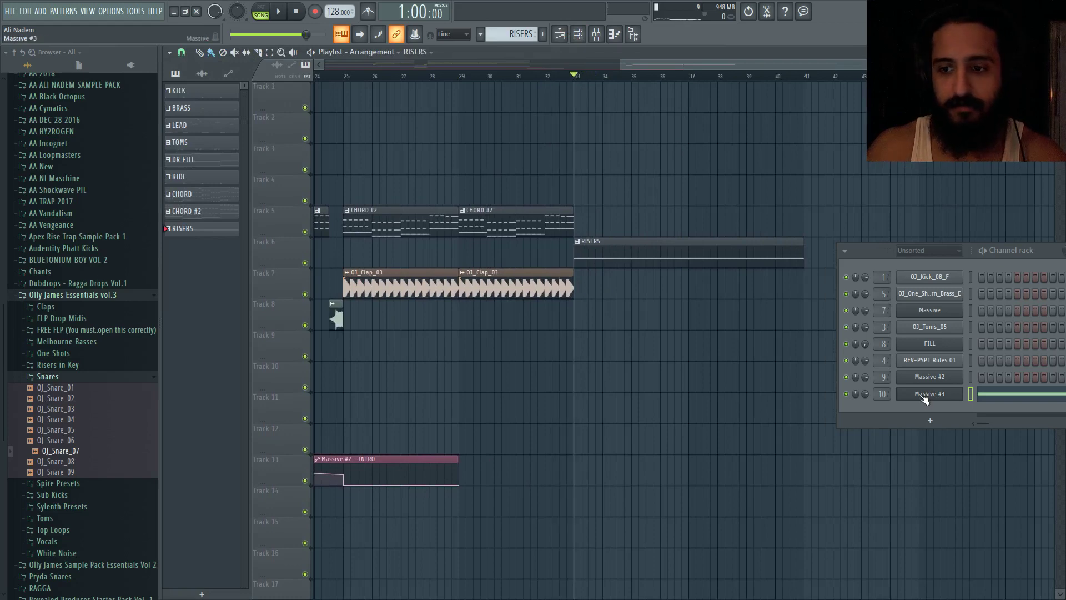
Rename the Massive #3 channel to SUB and the Massive #2 channel to BREAK LEAD.
right_click(924, 395)
left_click(920, 418)
type("SUB")
key("Return")
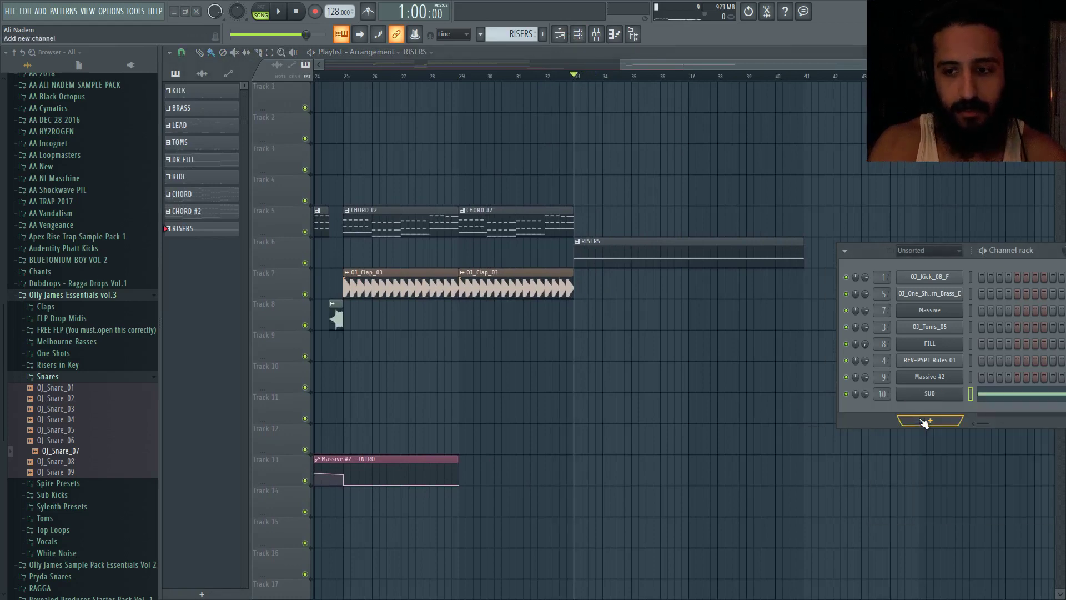
right_click(930, 375)
left_click(927, 402)
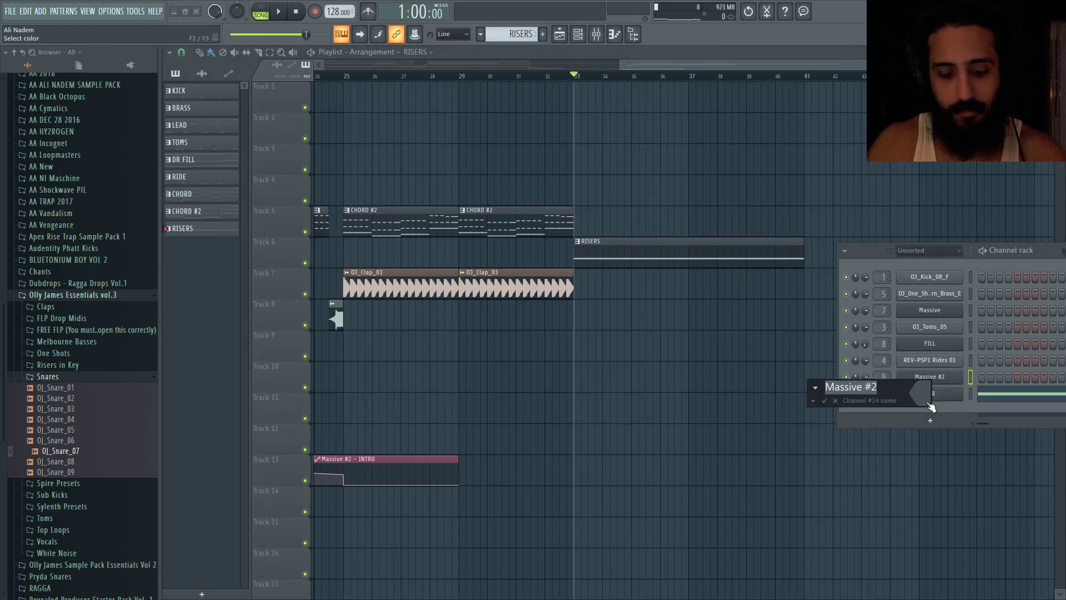
key("Return")
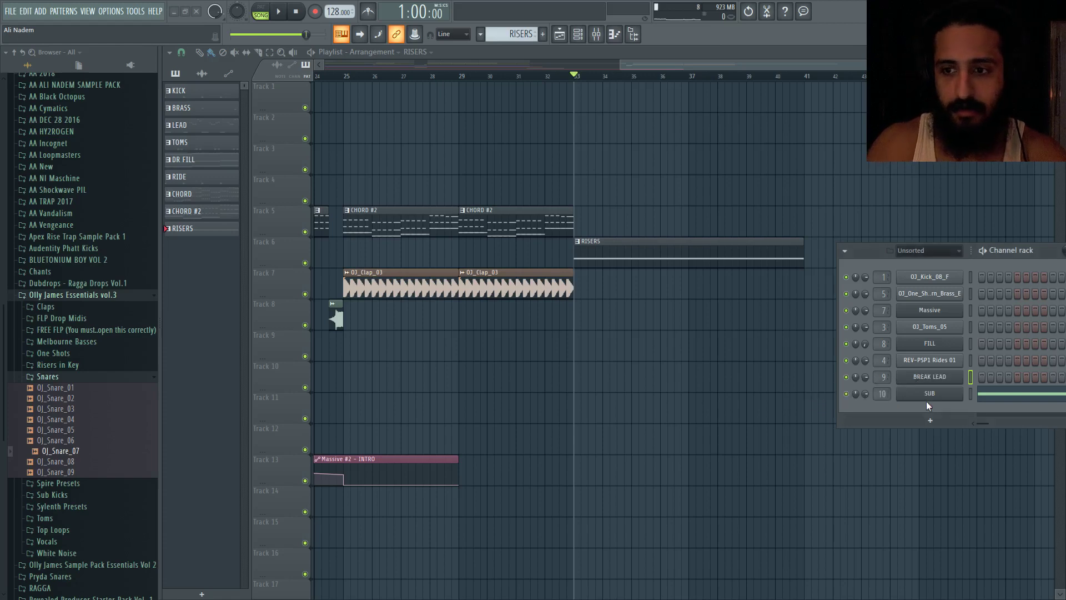
Rename the remaining Massive channel to LEAD.
right_click(947, 316)
left_click(946, 335)
type("LEAD")
key("Return")
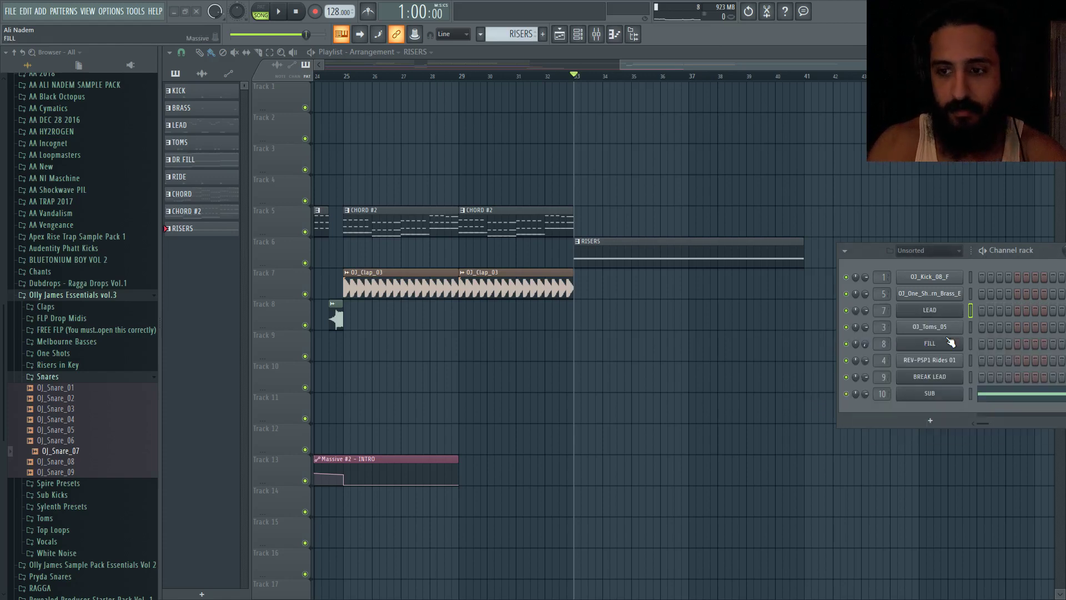
Set the SUB channel's pitch range and Massive's upward pitchbend to 12 semitones, and create an automation clip for the channel pitch.
left_click(929, 376)
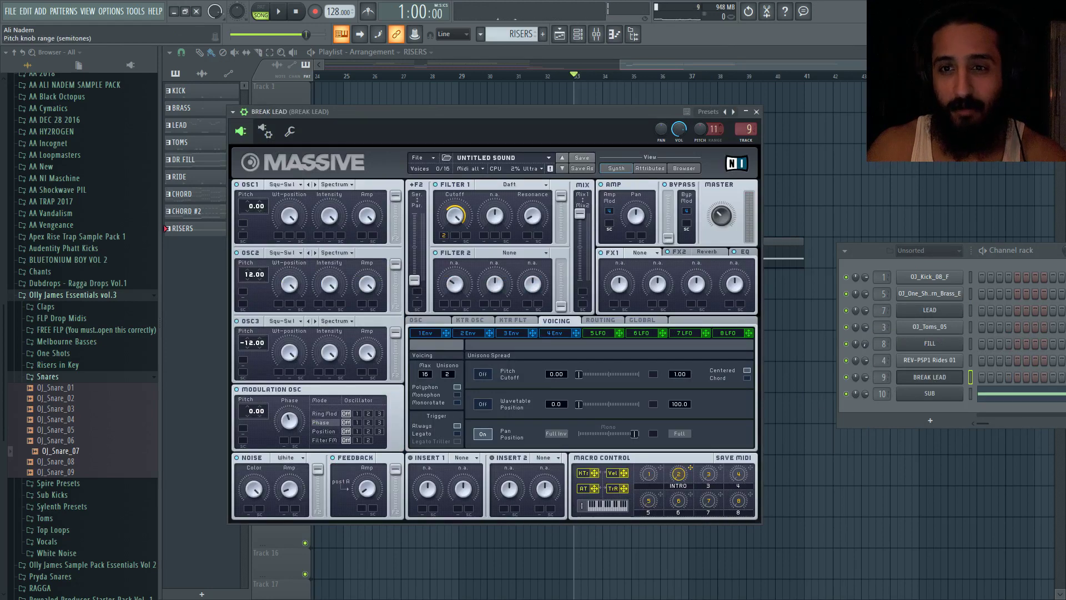
left_click(929, 395)
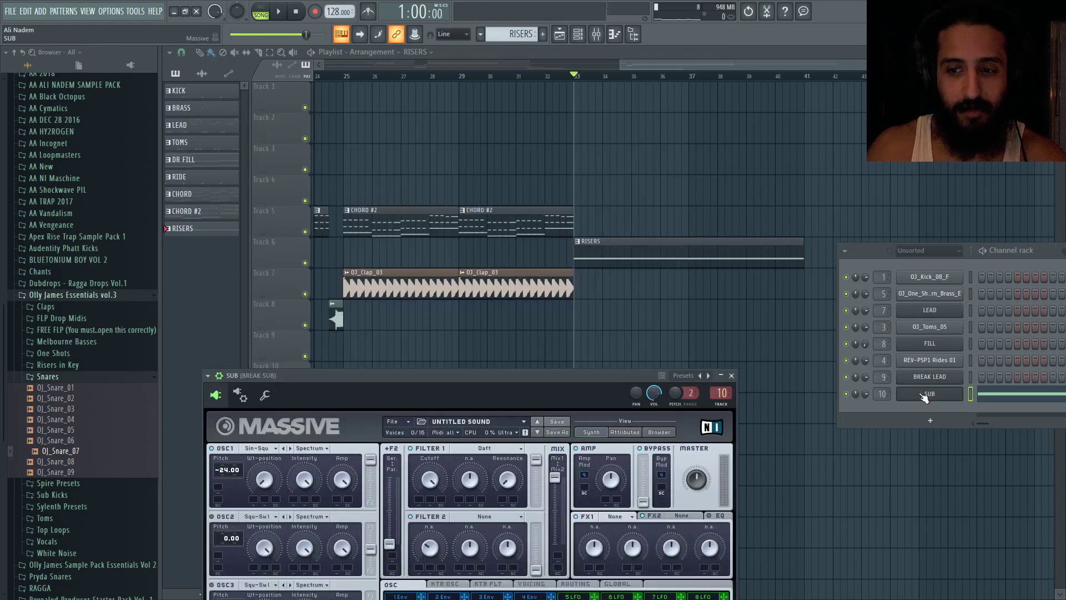
left_click_drag(621, 374, 626, 285)
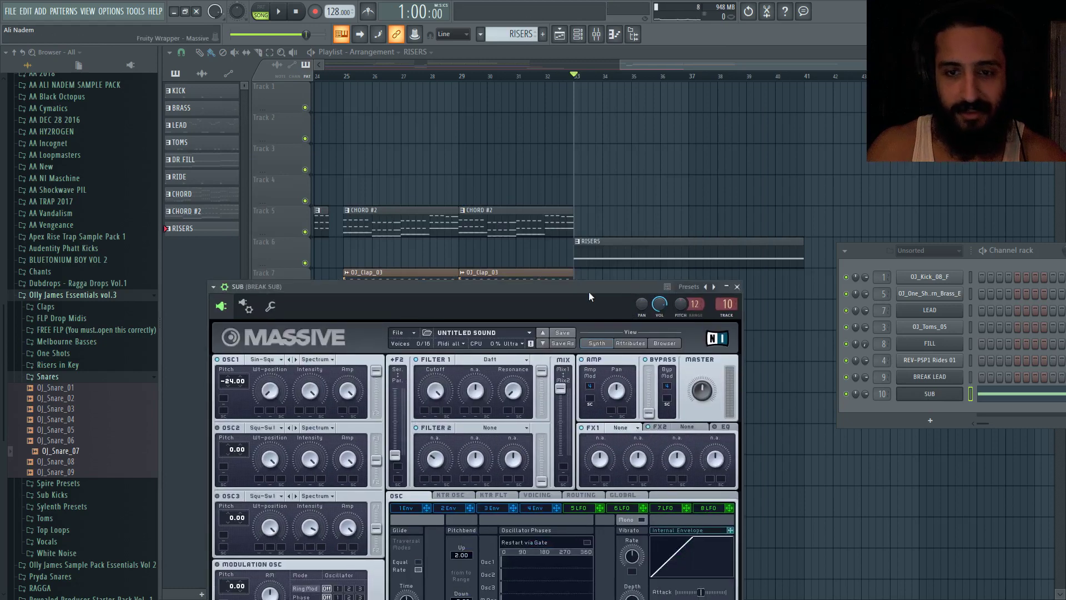
left_click_drag(363, 298, 375, 197)
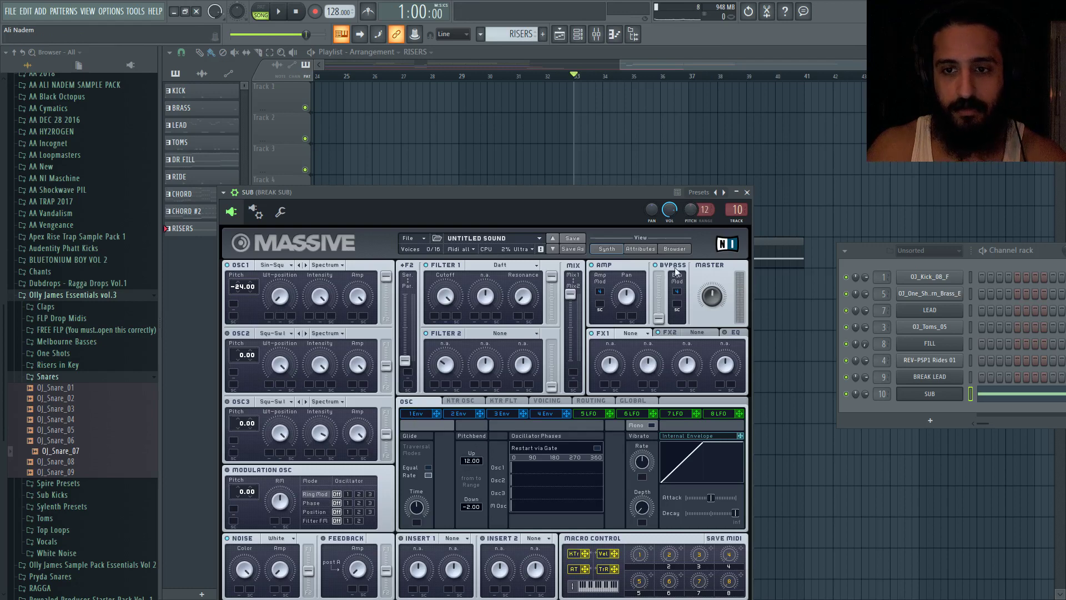
right_click(691, 212)
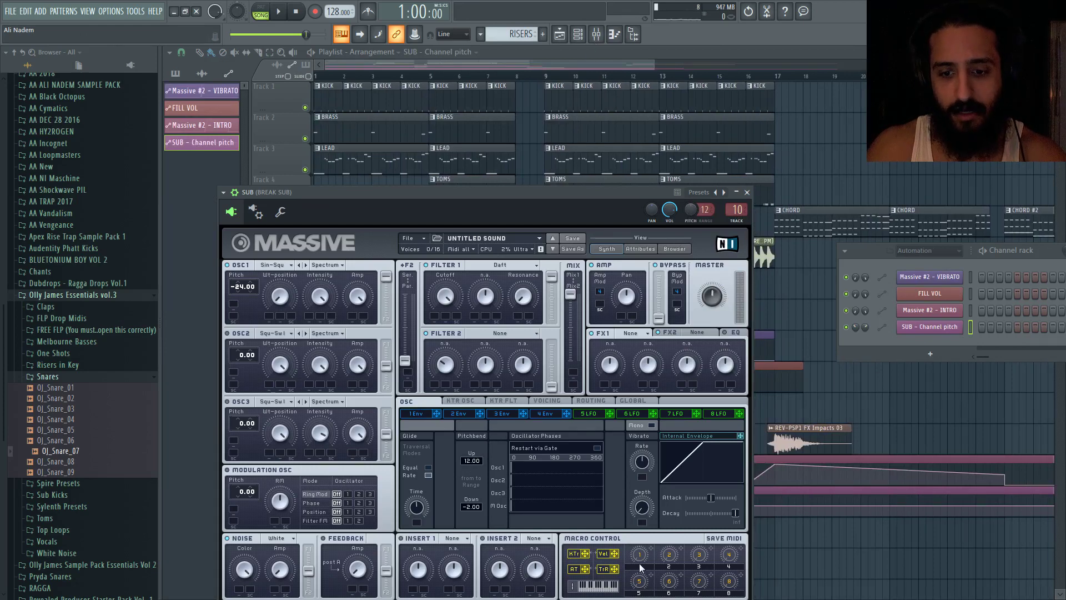
Name macro 1 RISER in SUB's Massive and assign it to the Low Shelf of the EQ.
type("RISER")
key("Return")
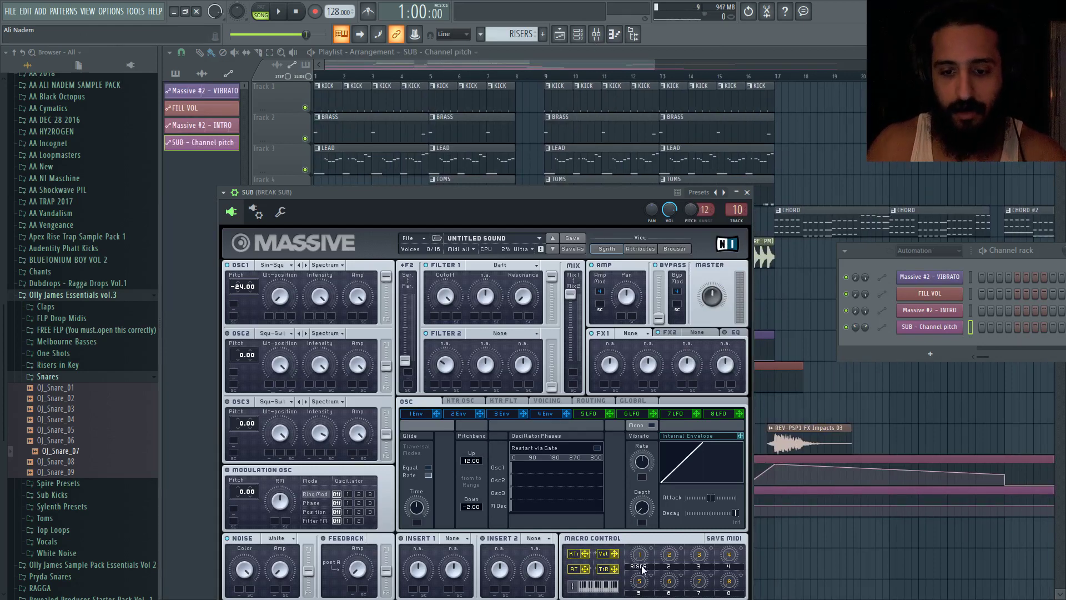
left_click(734, 333)
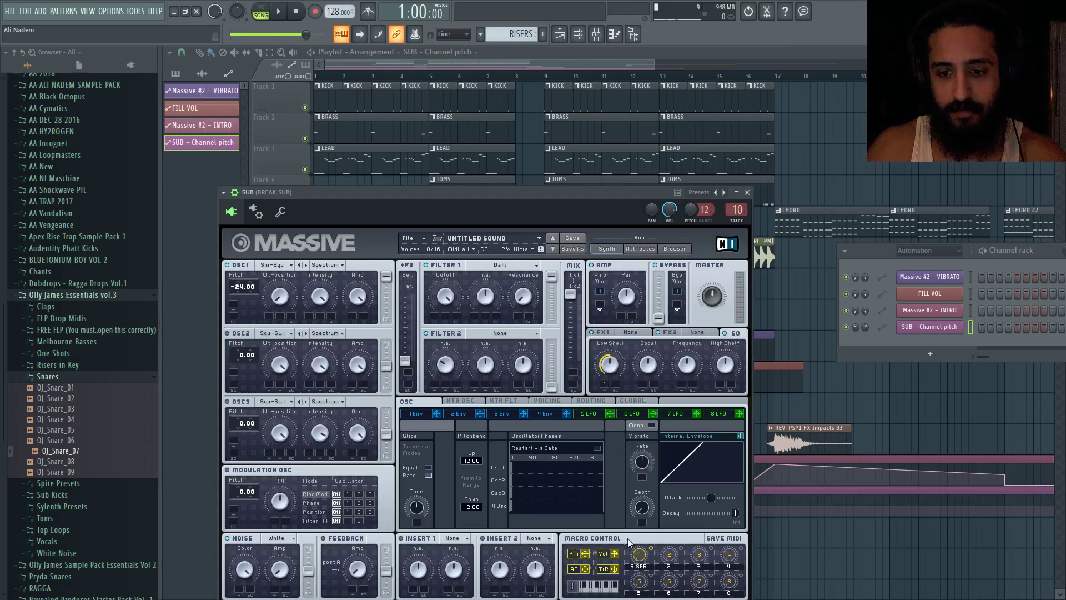
left_click_drag(639, 553, 601, 382)
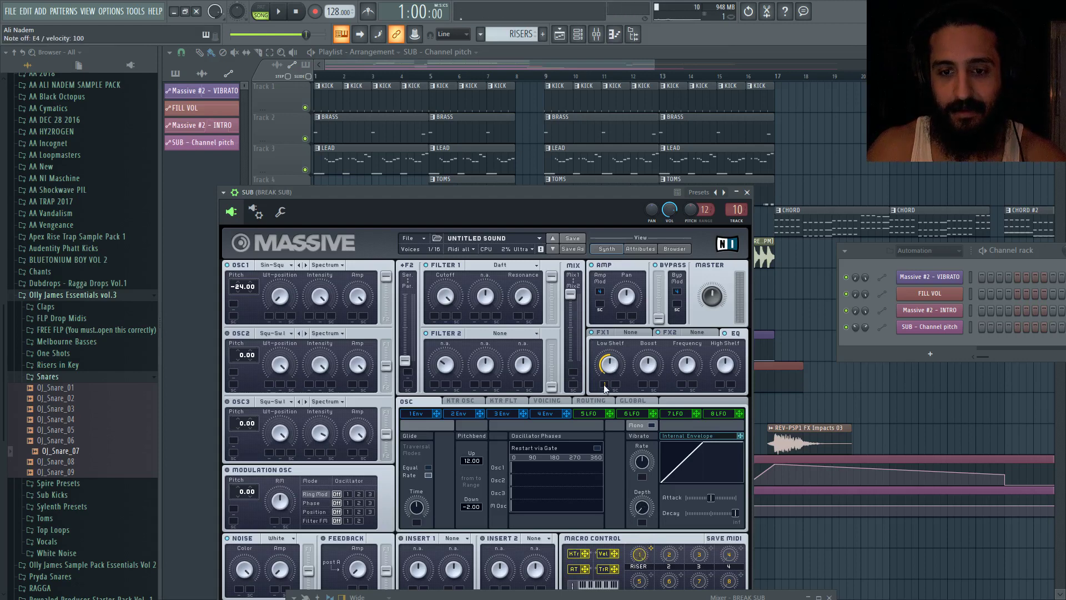
key("c")
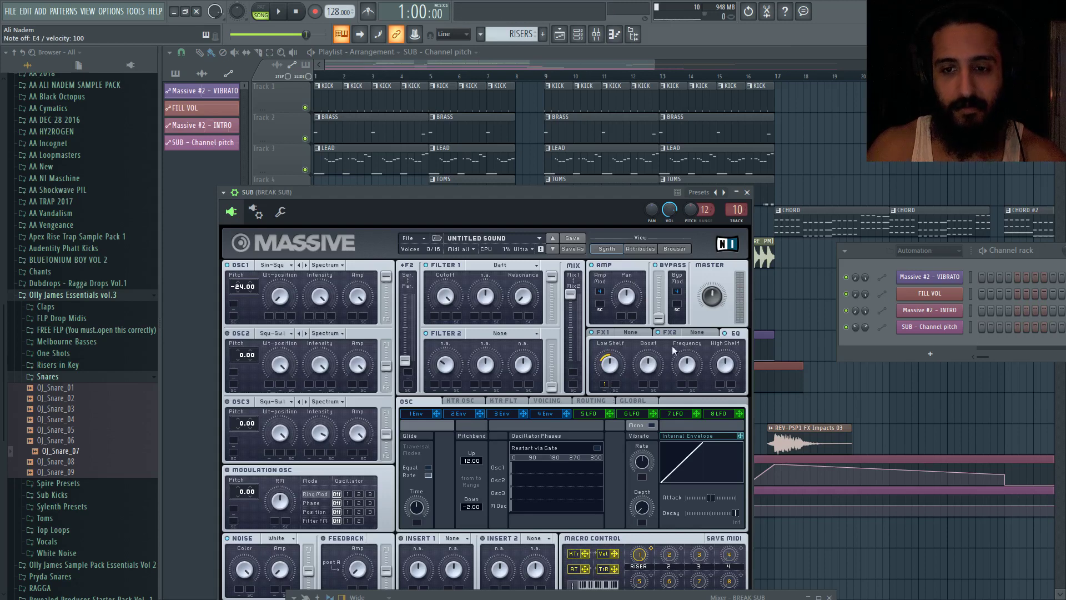
Load Reverb into FX2 with its Dry/Wet turned down and modulated by the RISER macro, and close the synth.
left_click(697, 332)
left_click(701, 389)
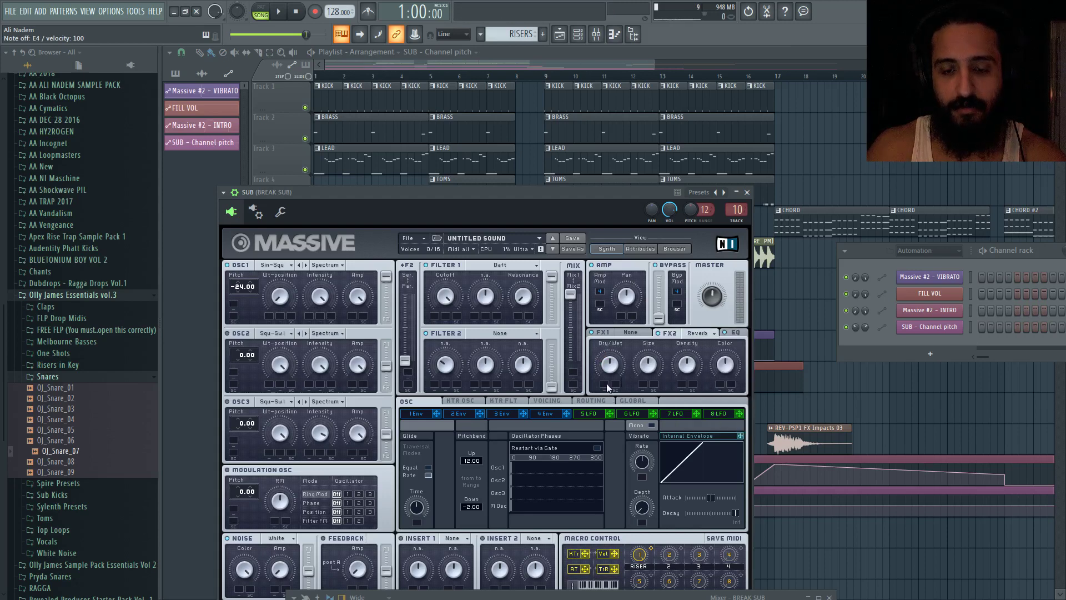
left_click_drag(617, 366, 613, 383)
key("c")
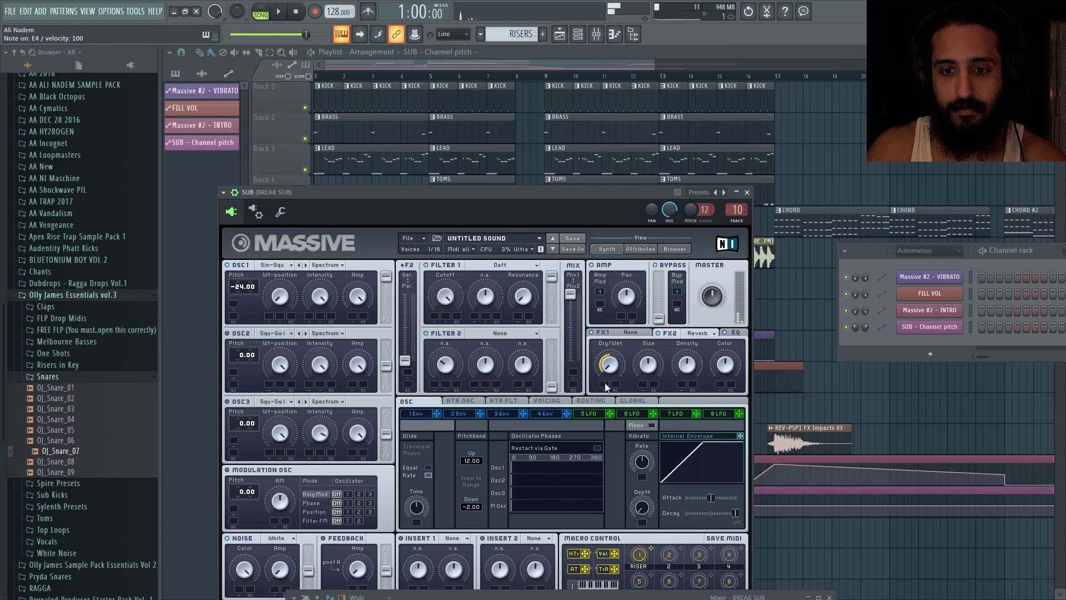
left_click_drag(605, 385, 608, 412)
left_click(578, 34)
left_click(747, 192)
Copy the value of the end point at bar 41 in the SUB - Channel pitch clip on Track 14.
scroll(618, 61, "down", 4)
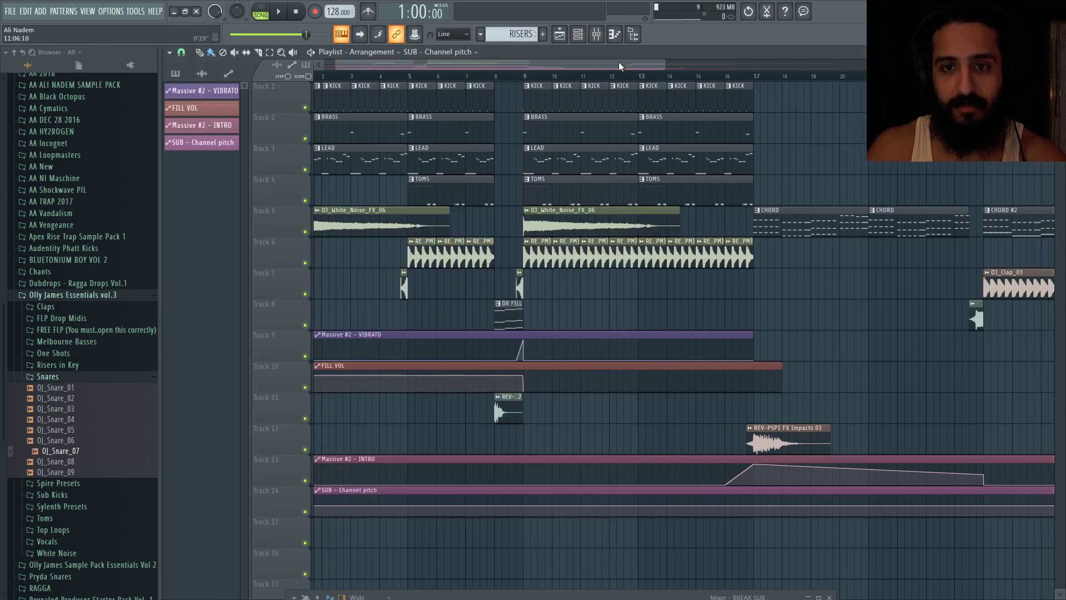
scroll(716, 251, "down", 4)
scroll(799, 389, "up", 5)
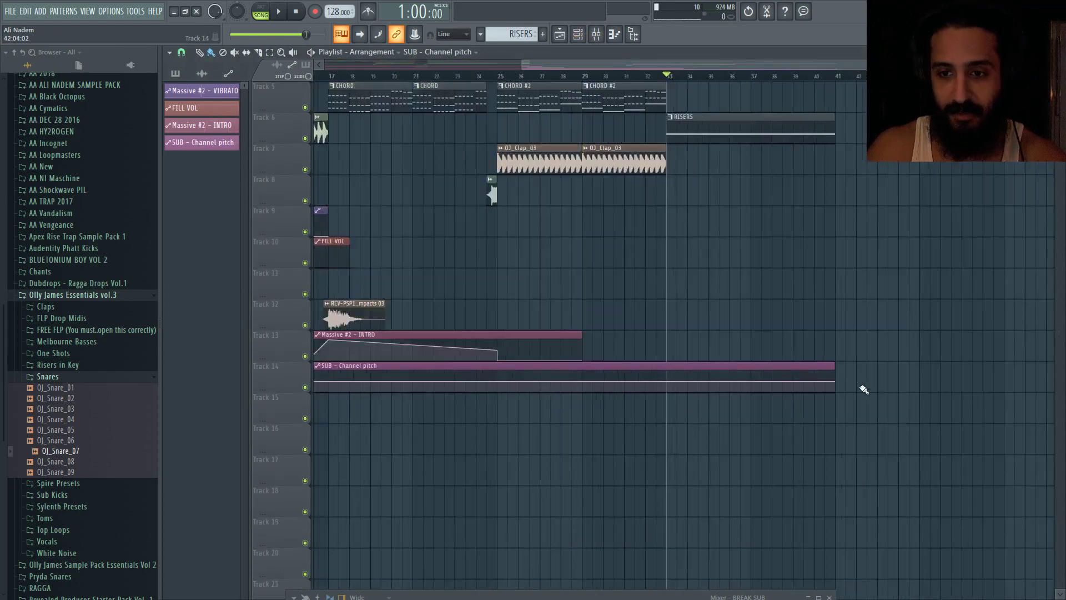
right_click(789, 381)
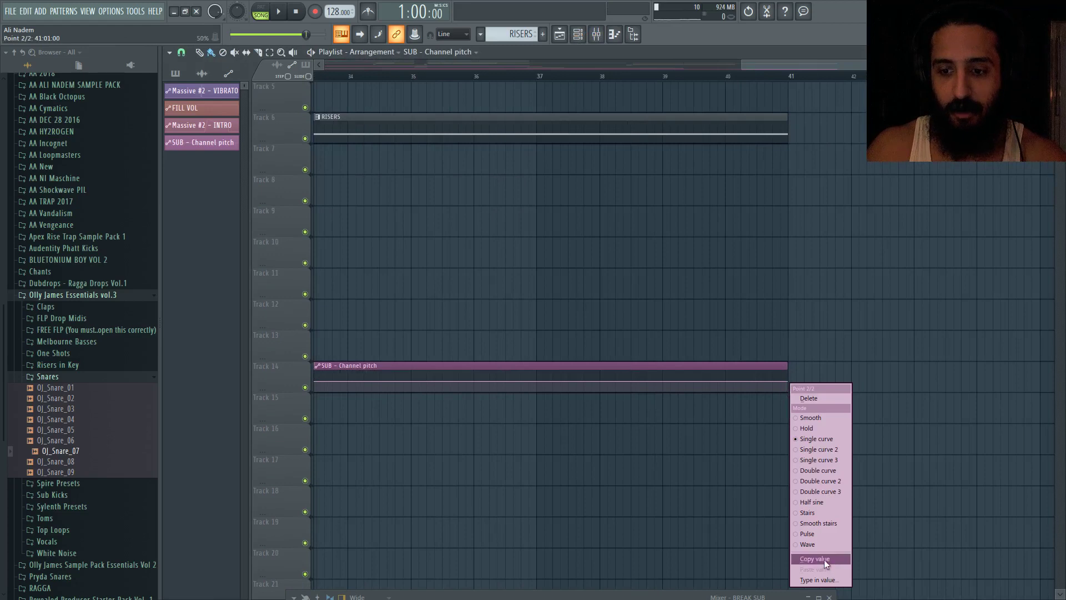
left_click(824, 559)
scroll(518, 397, "down", 1)
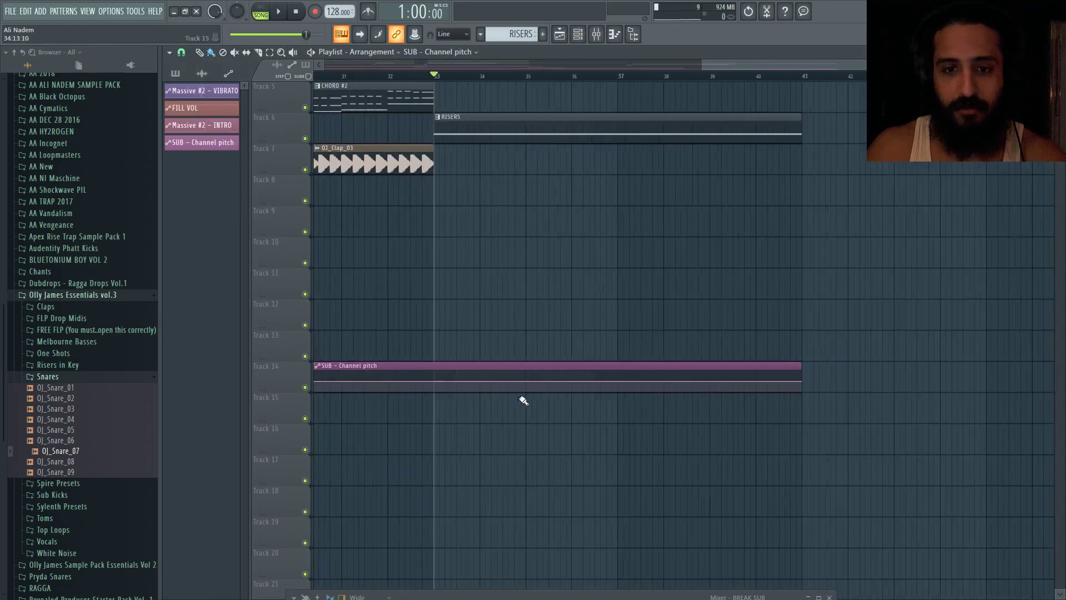
Add a pitch automation point at bar 33 with the copied 50% value and raise the end point at bar 41 to 100%.
left_click_drag(440, 381, 435, 382)
scroll(435, 382, "up", 3)
right_click(435, 382)
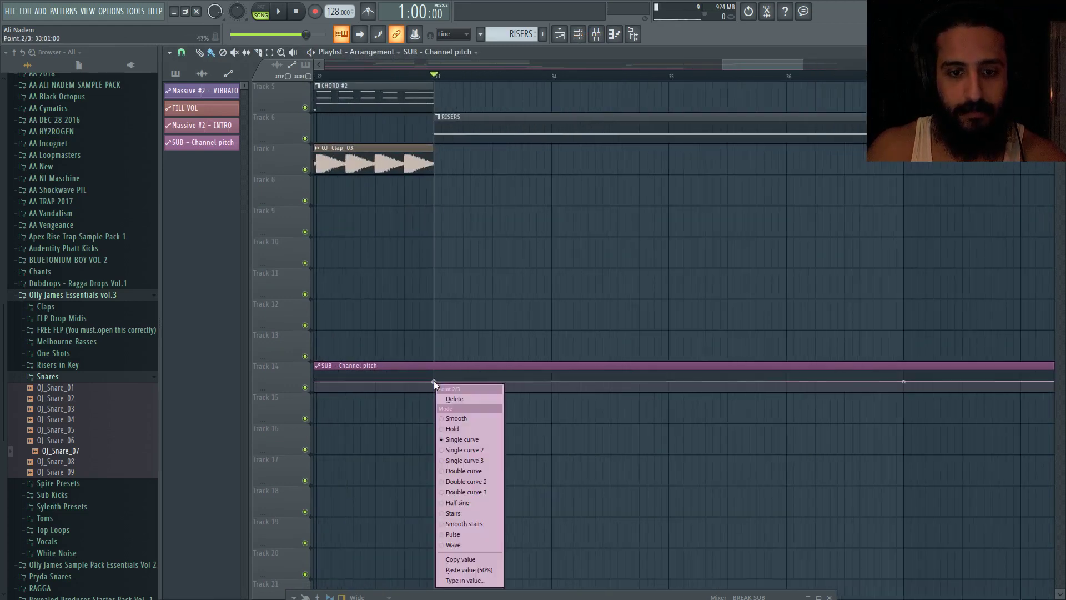
left_click(468, 568)
scroll(766, 402, "down", 3)
left_click_drag(849, 381, 844, 344)
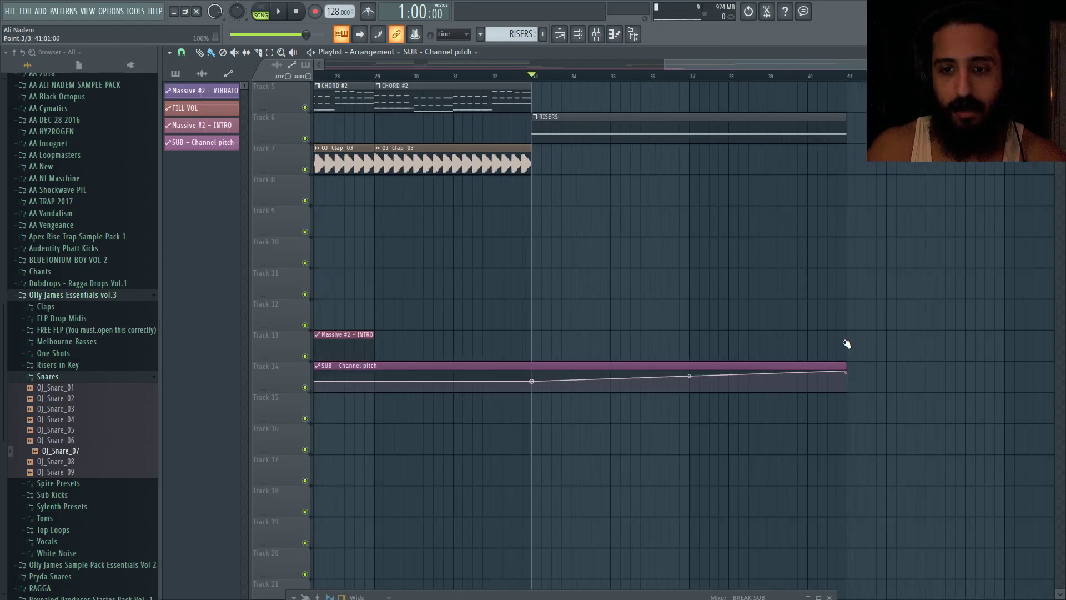
Show all channels in the channel rack and reopen the SUB channel's Massive at the RISER macro.
left_click(584, 33)
left_click(941, 252)
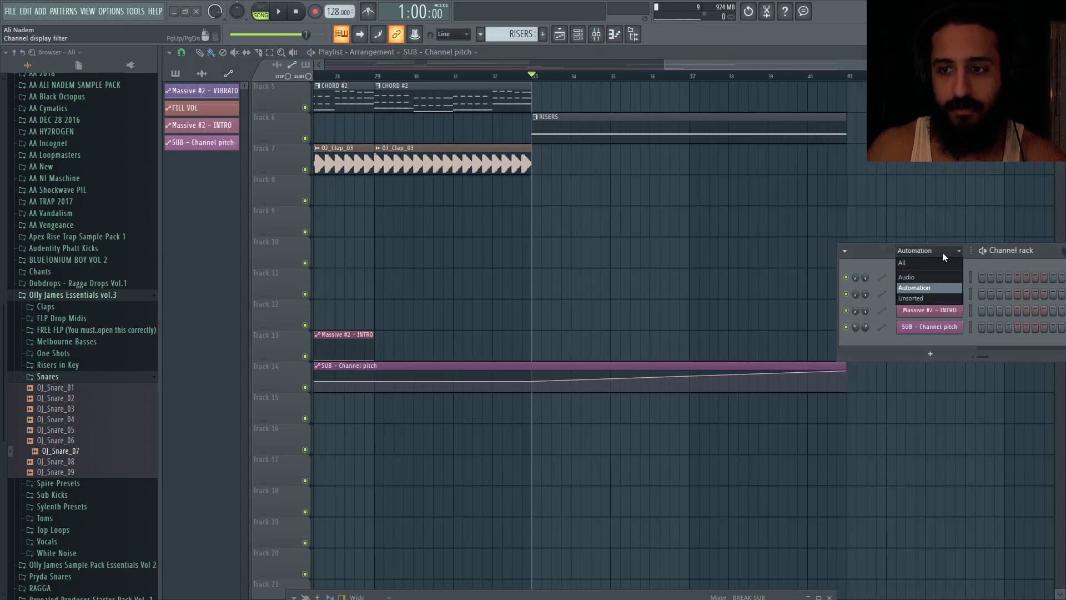
left_click(938, 263)
left_click(929, 511)
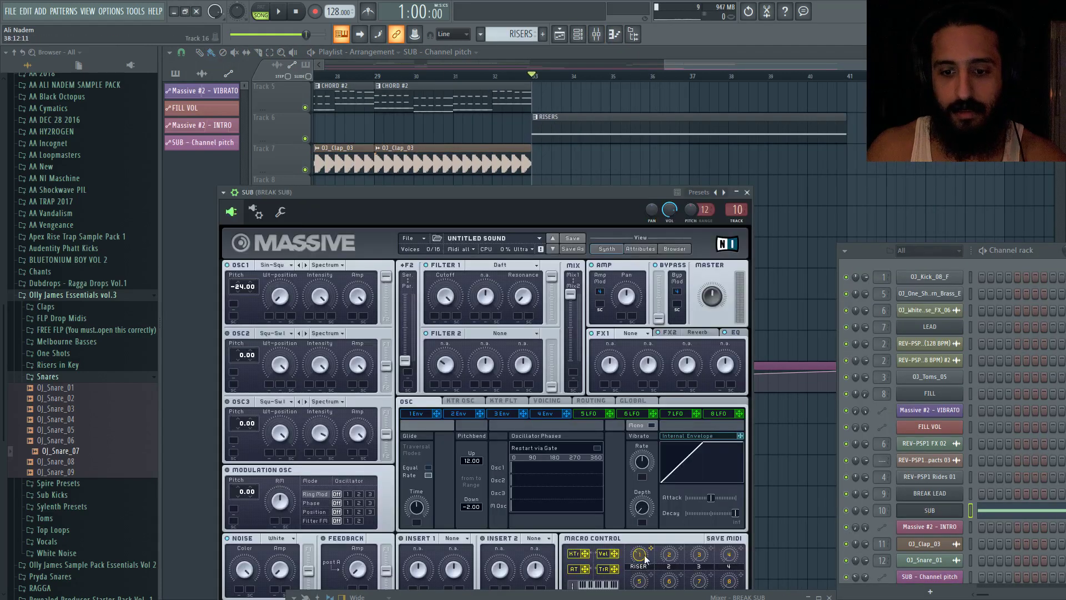
Create an automation clip for the last tweaked SUB - RISER parameter and return to it on Track 15 of the arrangement.
left_click(135, 11)
mouse_move(192, 144)
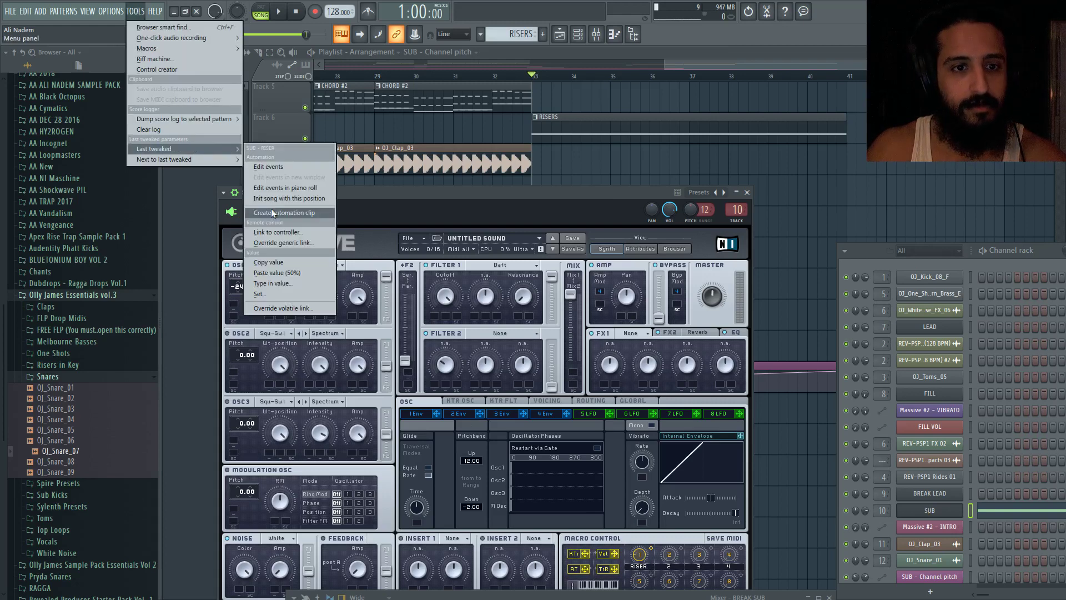
left_click(273, 211)
left_click(604, 51)
scroll(518, 276, "down", 4)
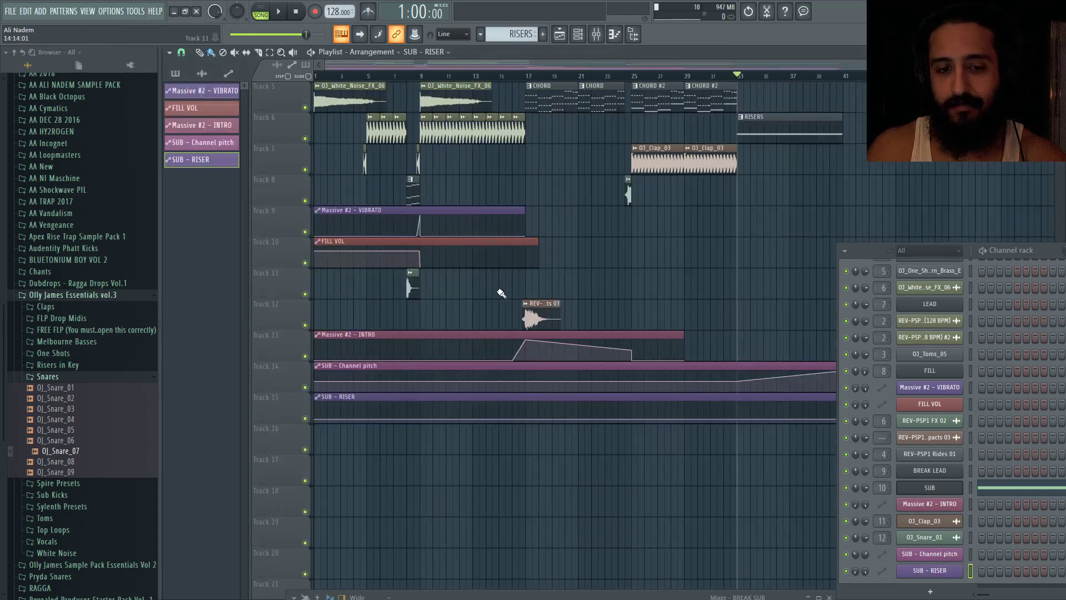
scroll(503, 294, "down", 1)
left_click(580, 36)
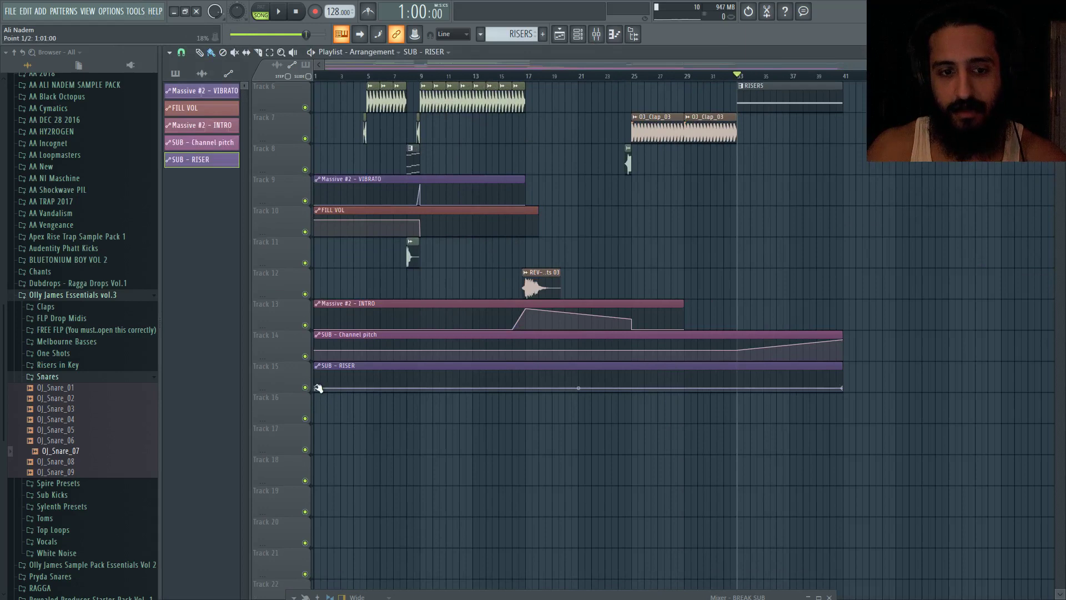
Shape the SUB - RISER automation to stay at 0% until bar 33, raise its end point at bar 41 near maximum, and play it back.
left_click_drag(315, 388, 316, 418)
scroll(774, 463, "up", 5)
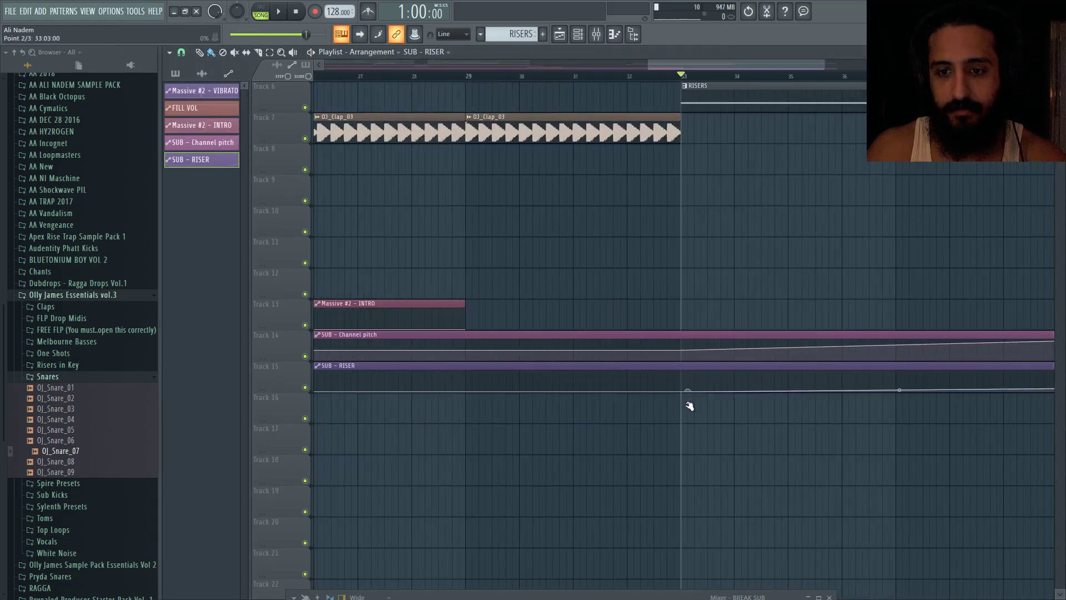
scroll(686, 351, "up", 2)
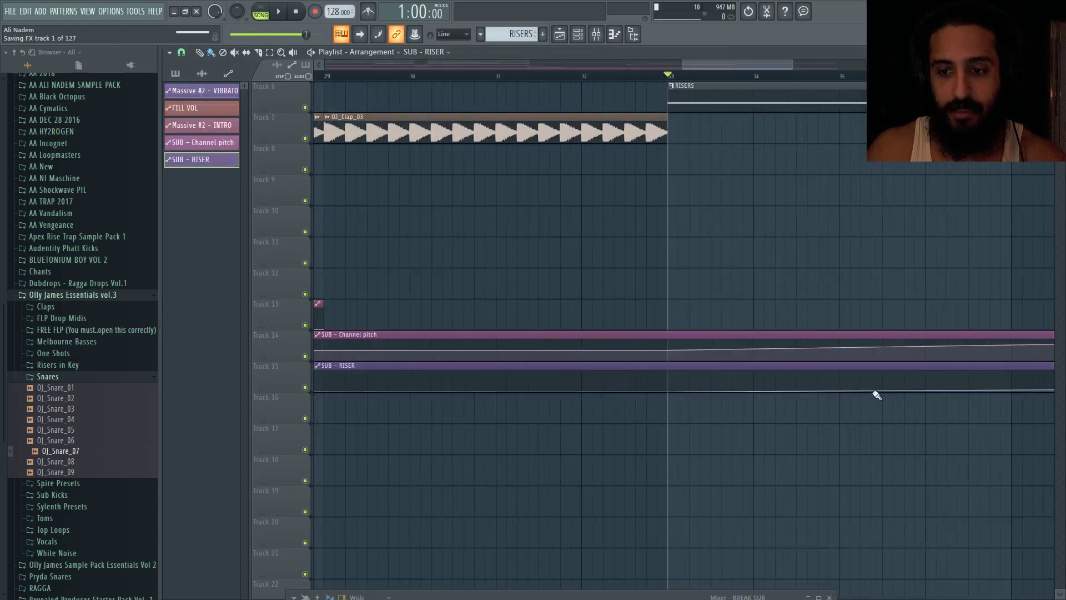
scroll(877, 394, "down", 6)
scroll(831, 394, "up", 5)
scroll(827, 393, "up", 1)
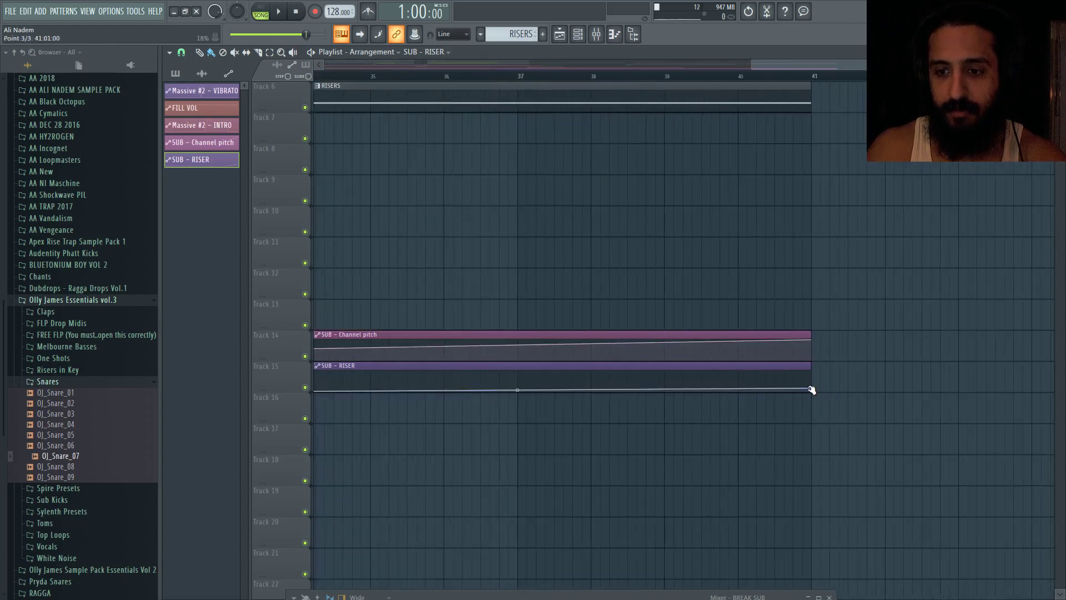
left_click_drag(810, 388, 814, 366)
scroll(814, 365, "down", 3)
key("space")
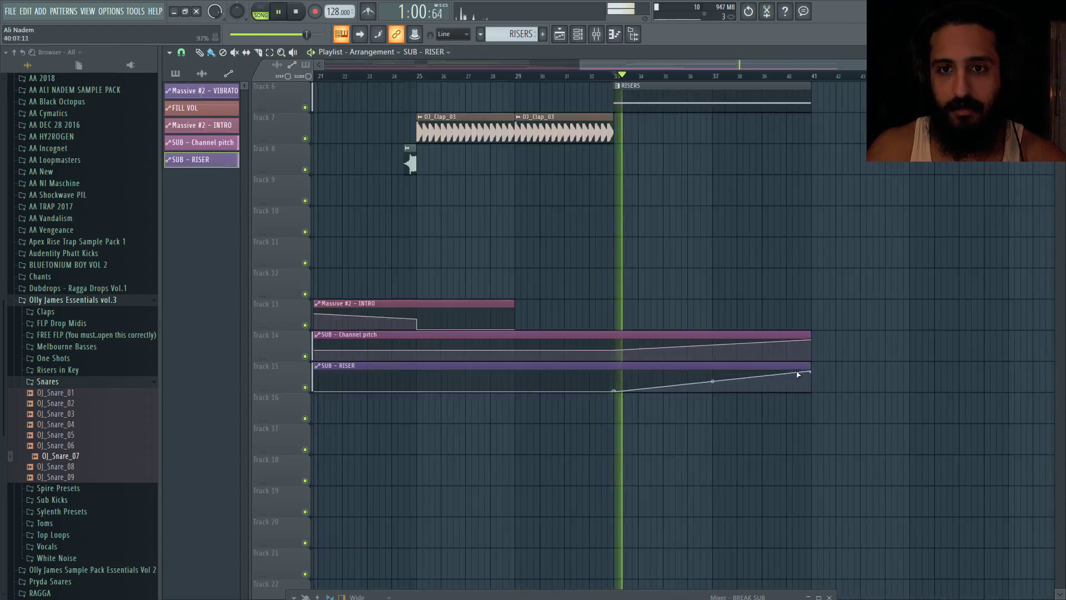
scroll(795, 305, "up", 1)
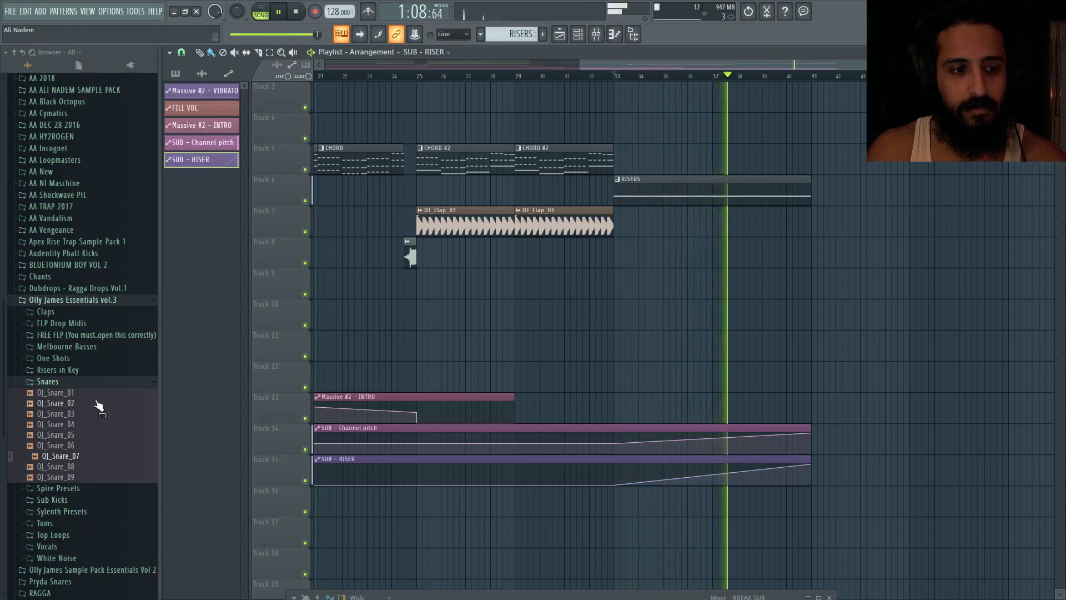
Preview samples from the Risers in Key folder and place OJ_Riser_06_C at bar 33 on Track 9.
left_click(78, 370)
key("space")
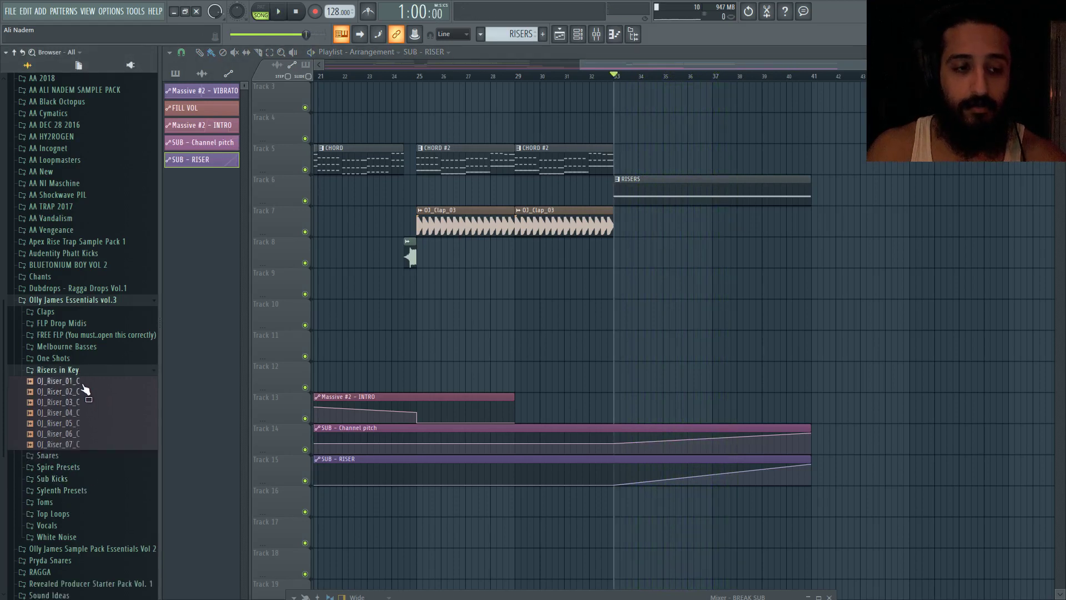
left_click(83, 390)
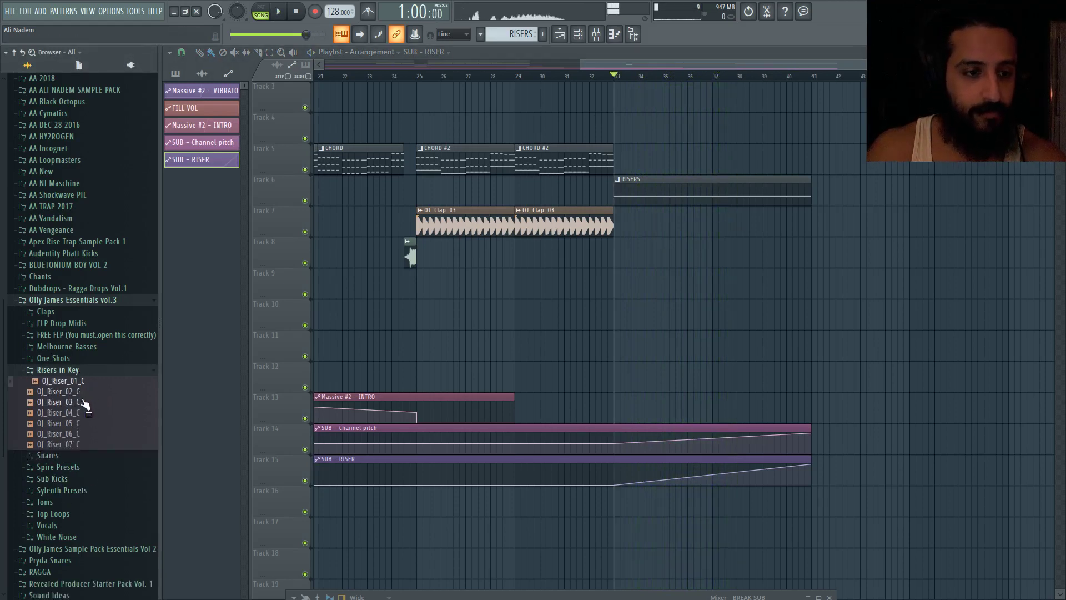
left_click(83, 423)
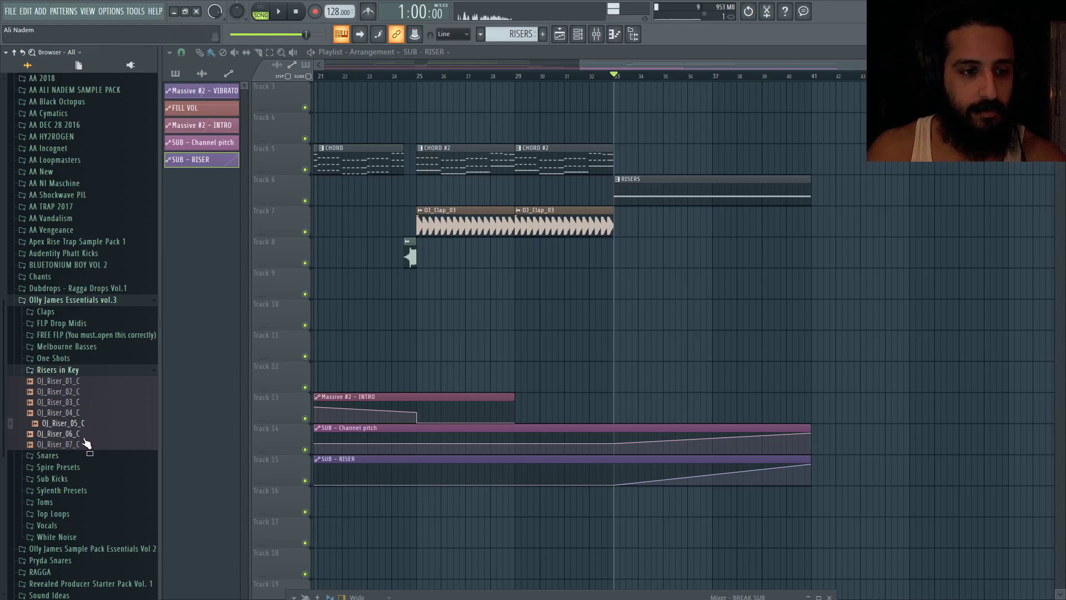
left_click(83, 433)
left_click_drag(81, 442, 619, 281)
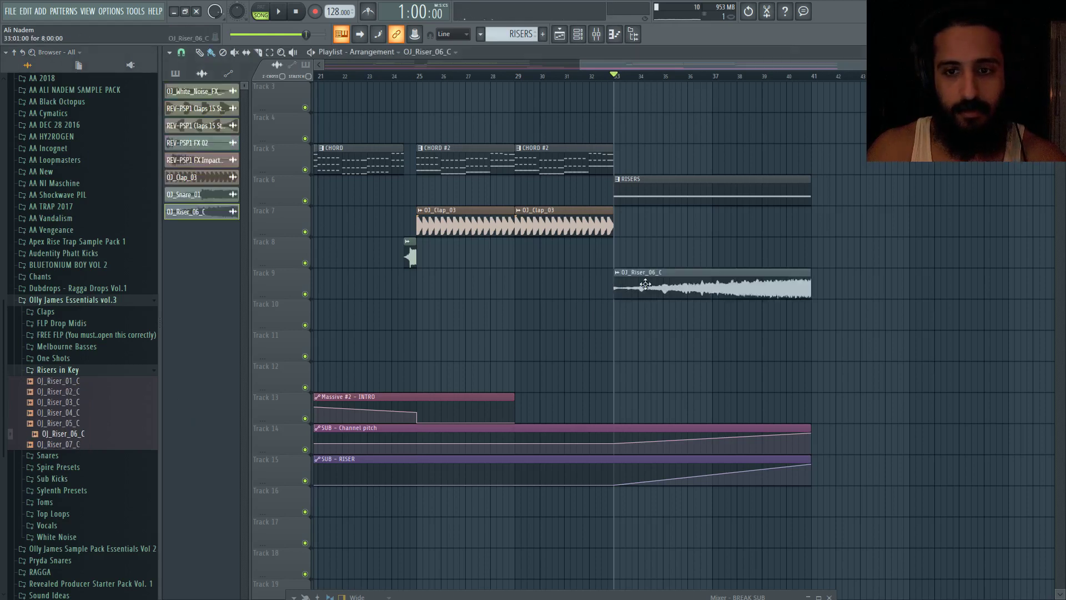
scroll(776, 332, "down", 3)
scroll(776, 332, "up", 2)
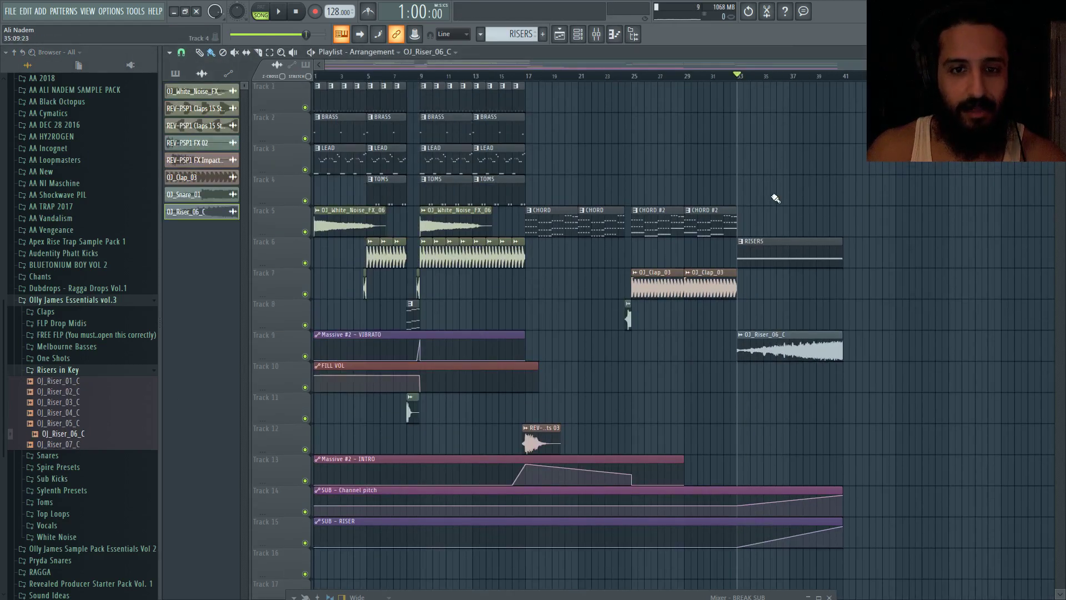
Place two LEAD patterns on Track 3 at bars 33 and 37, and move the OJ_Riser_06_C clip up to Track 8.
left_click(449, 164)
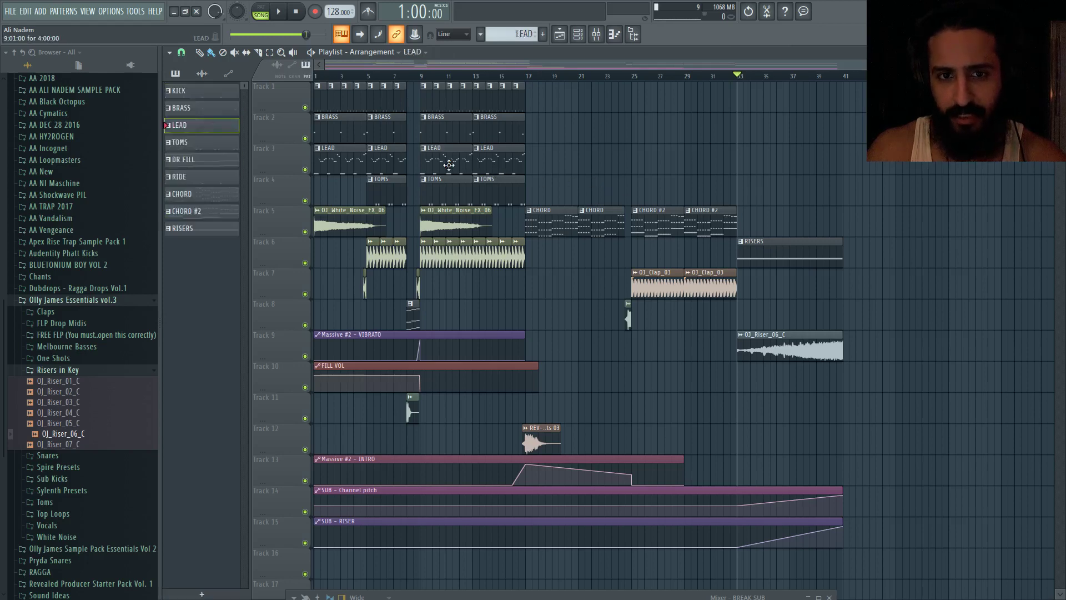
left_click_drag(746, 171, 812, 161)
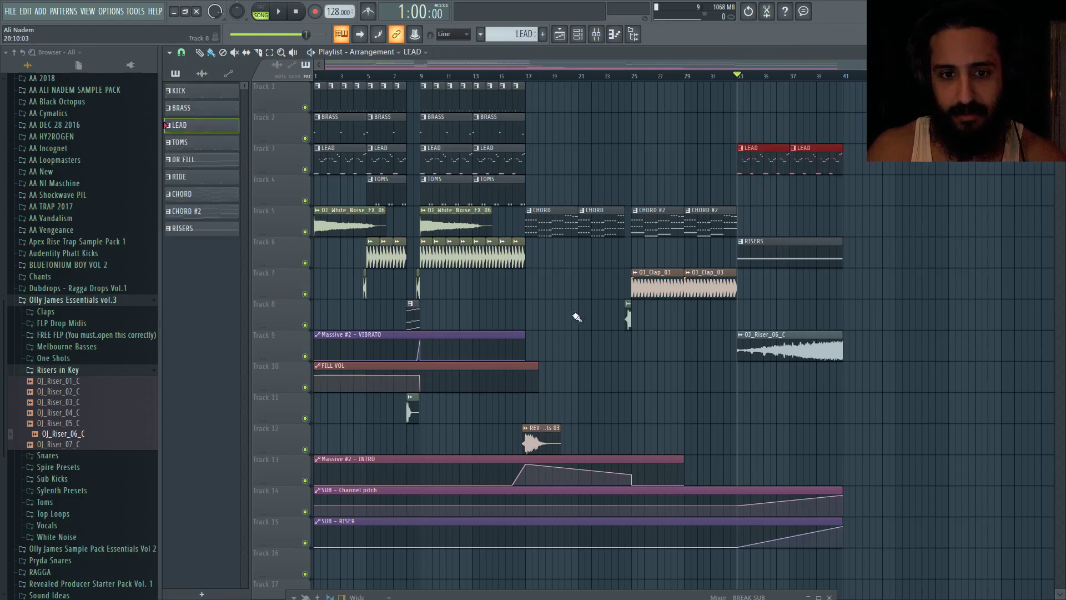
scroll(575, 352, "down", 1)
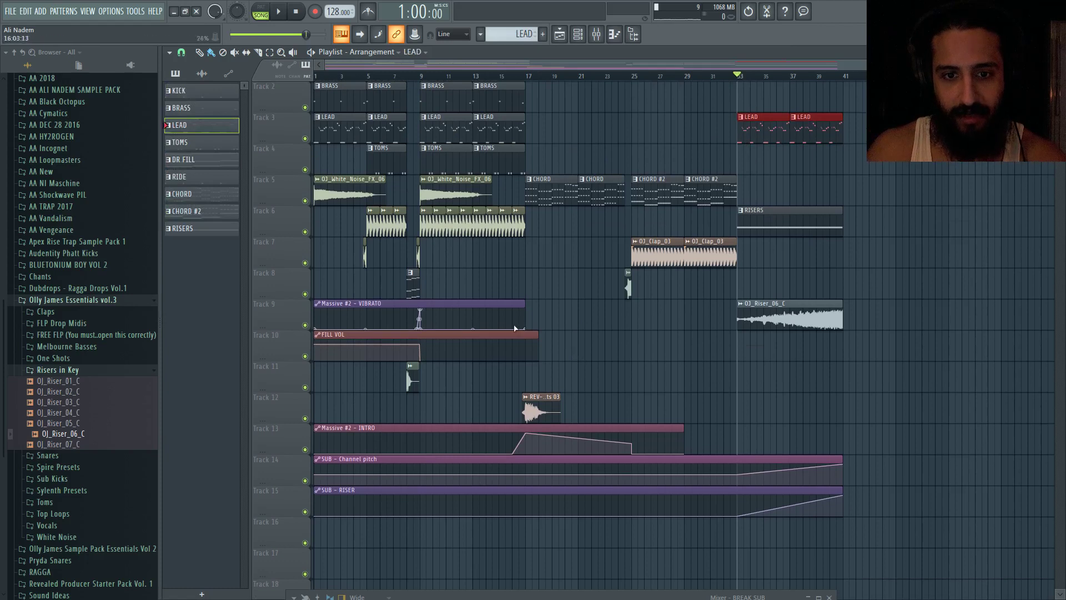
left_click_drag(824, 304, 790, 287)
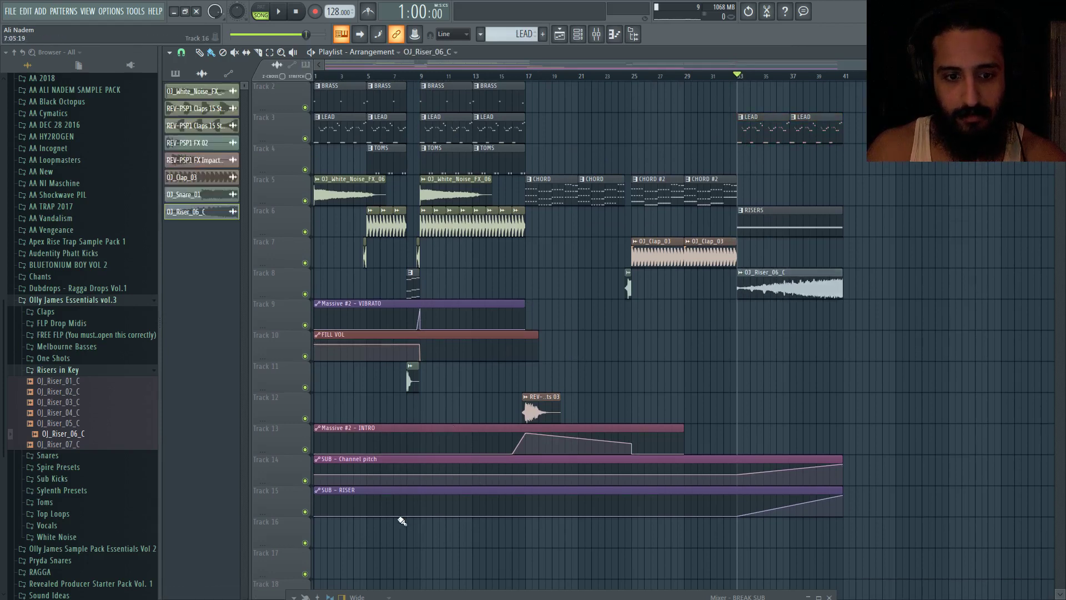
Play the arrangement from bar 16 to hear the transition into the break, and stop playback.
scroll(411, 513, "down", 1)
scroll(495, 417, "up", 5)
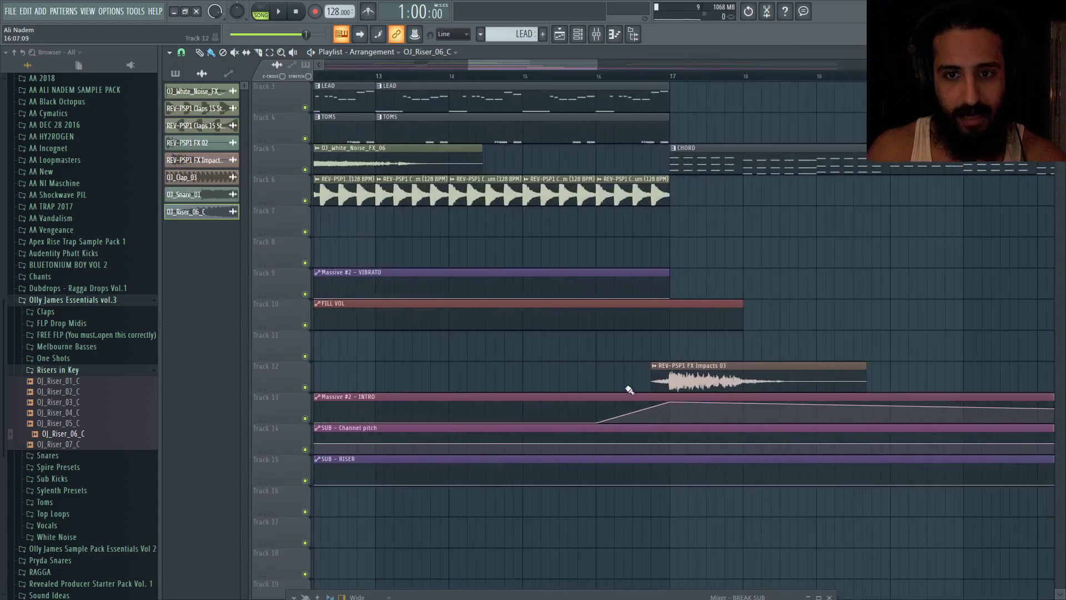
left_click(597, 82)
key("space")
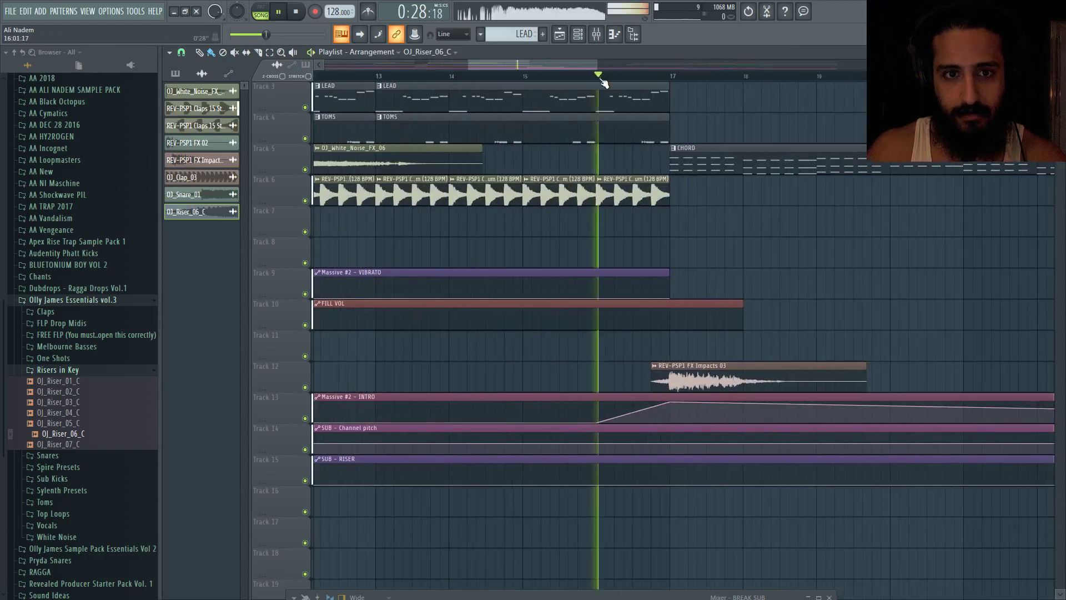
scroll(562, 350, "down", 5)
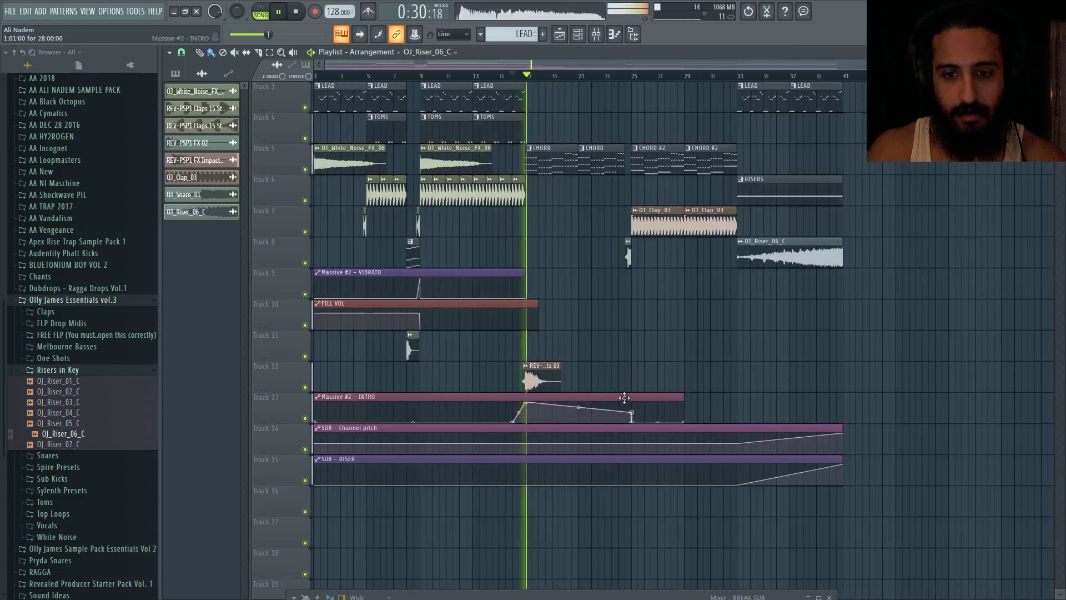
left_click(305, 11)
left_click(305, 11)
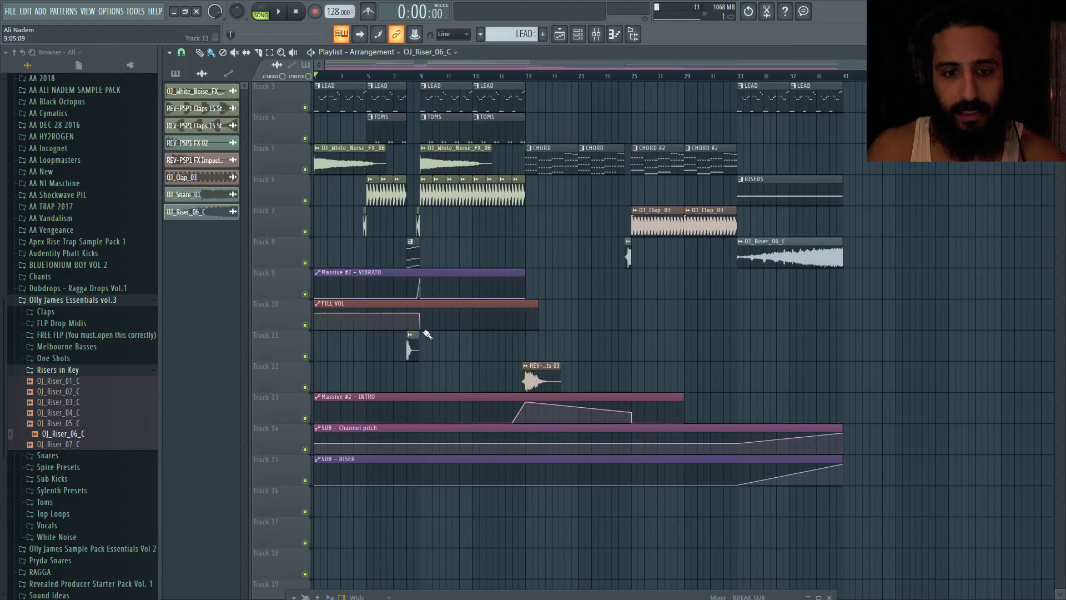
Rename the Massive #2 - INTRO automation clip on Track 13 as BREAK LEAD INTRO.
left_click(436, 404)
key("F2")
type("BREAK LE")
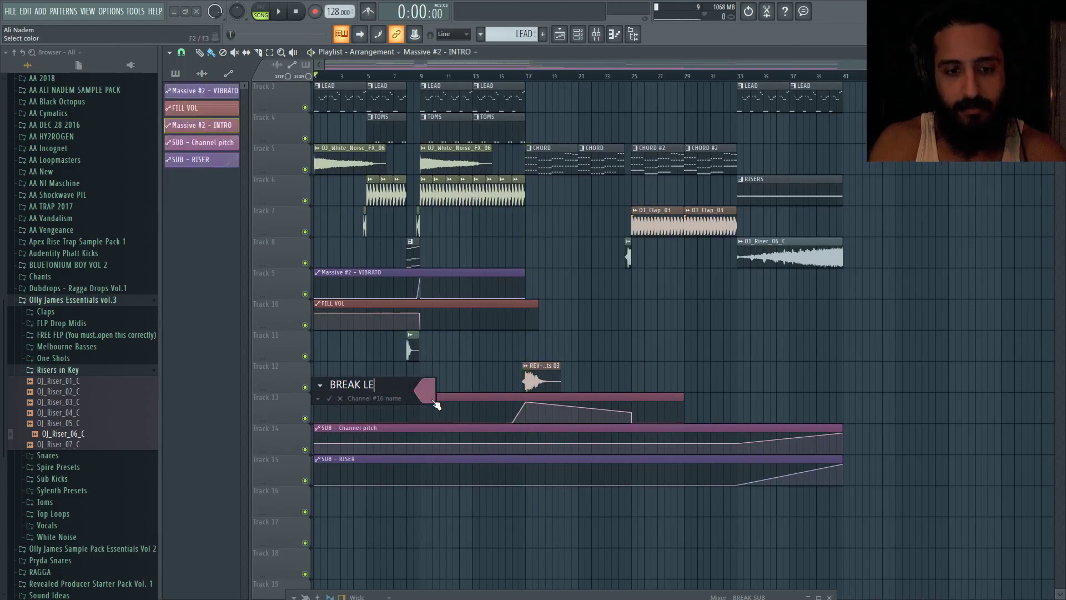
type("AD INTRO")
key("Return")
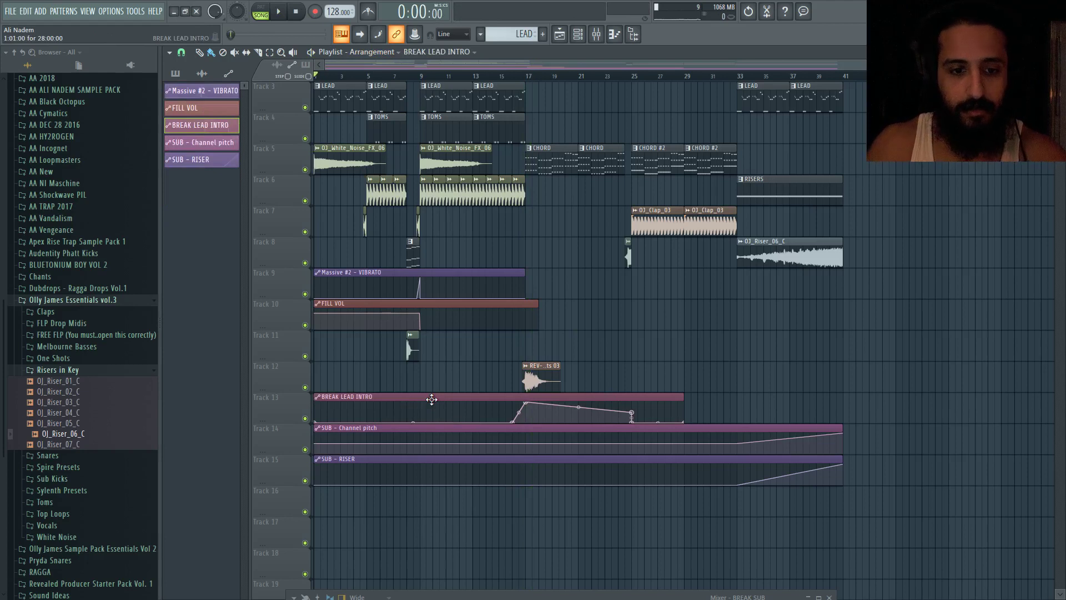
Set the arrangement's playback position to bar 33, at the start of the buildup.
scroll(606, 326, "up", 2)
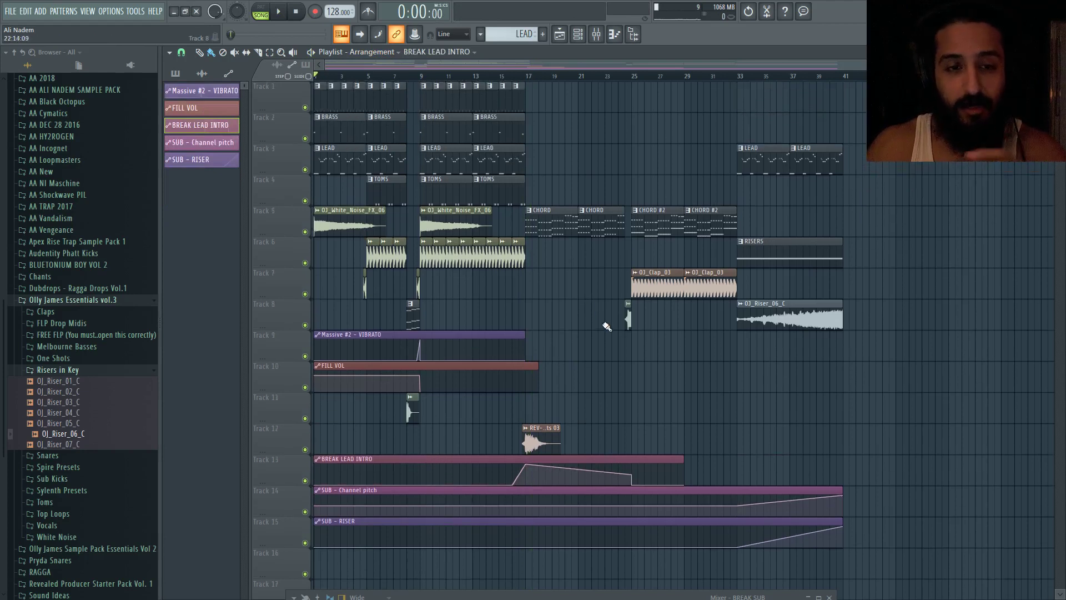
scroll(606, 327, "down", 3)
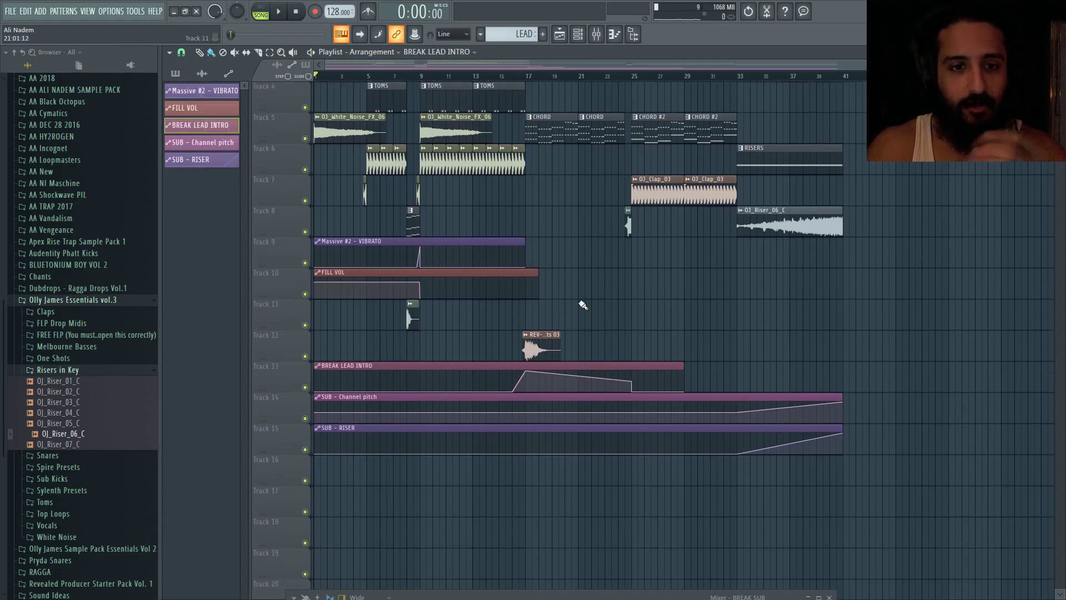
scroll(731, 304, "up", 3)
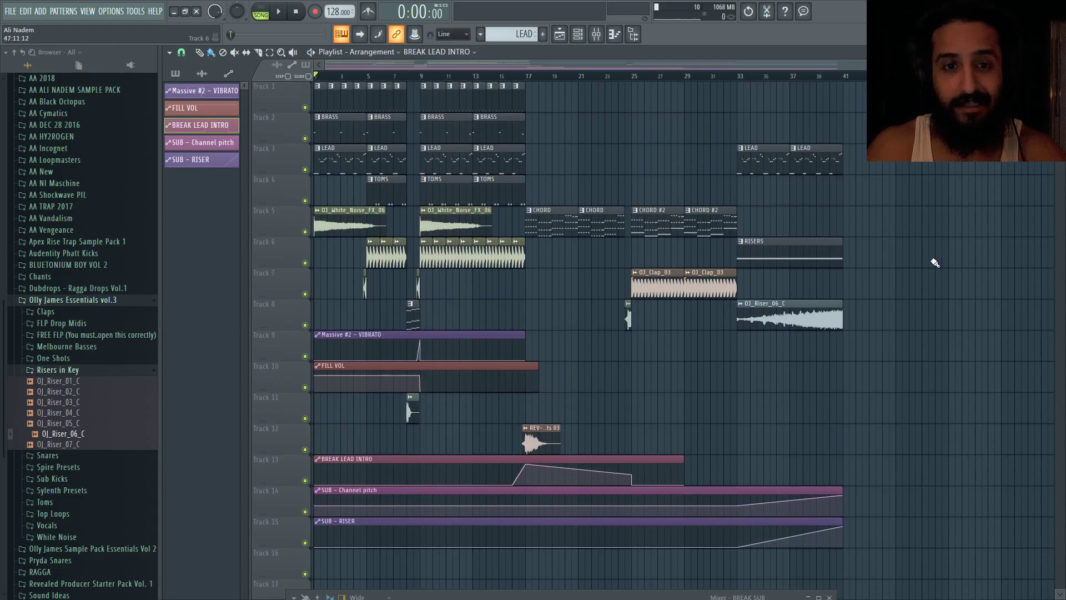
left_click(728, 78)
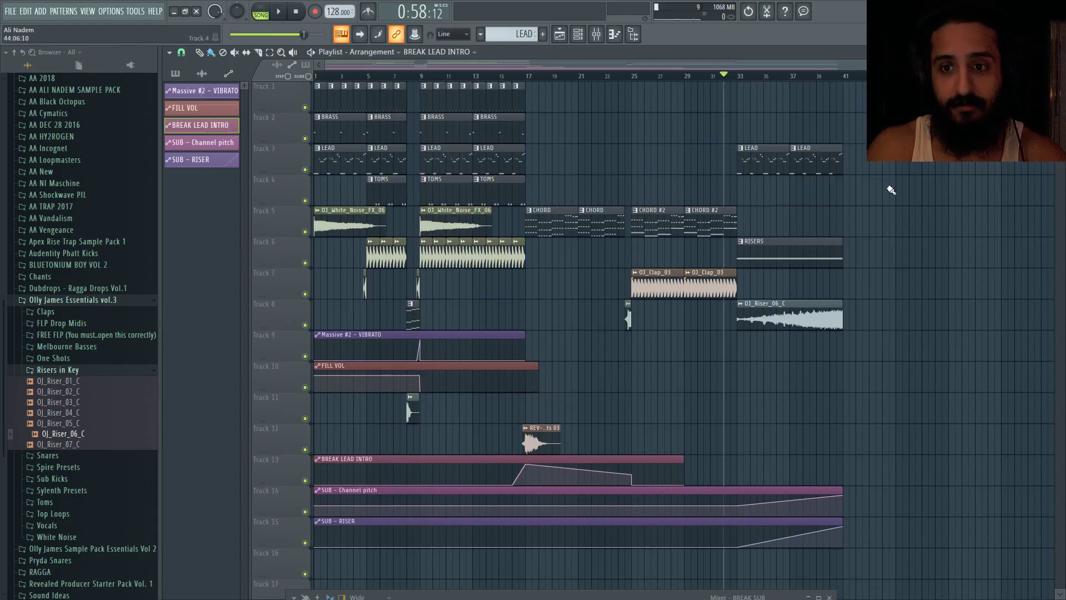
scroll(804, 219, "up", 3)
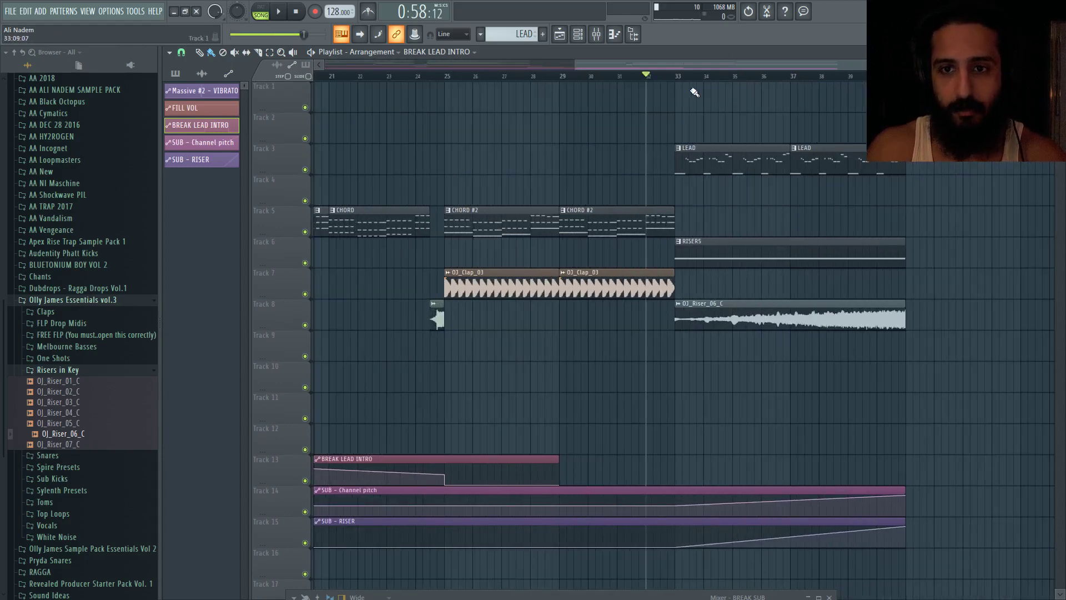
scroll(932, 260, "down", 3)
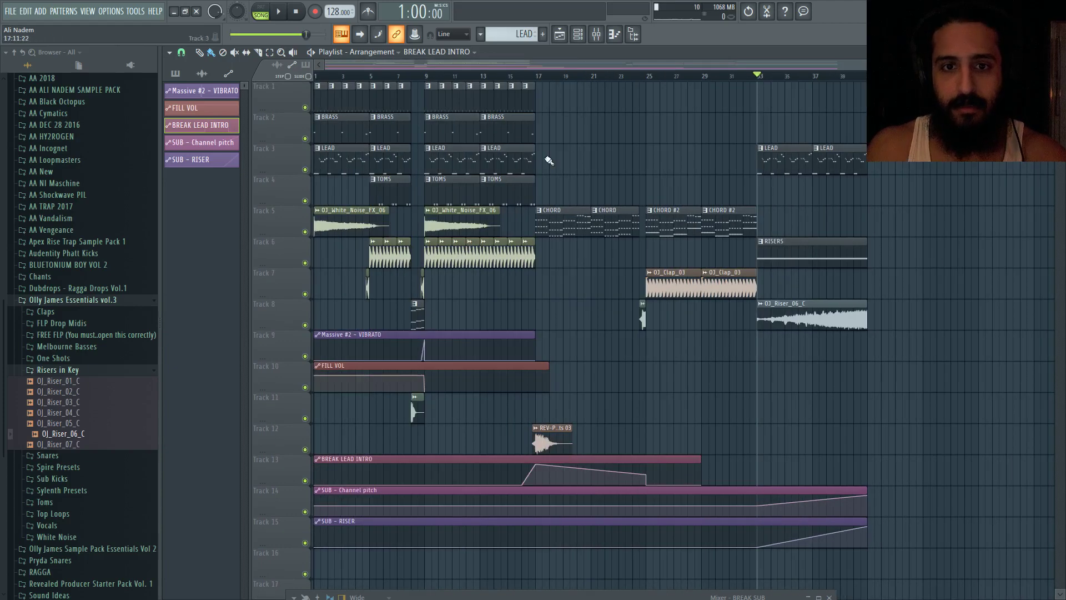
Load Endless Smile into effect slot 6 of the LEAD mixer track and move the mixer clear of its window.
left_click(521, 156)
scroll(716, 162, "up", 3)
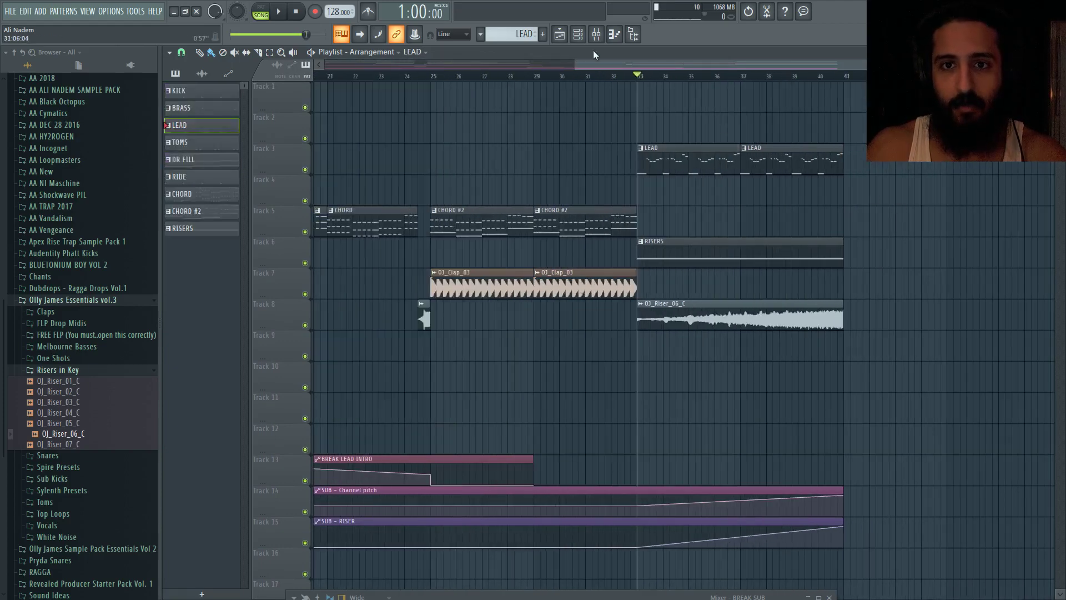
left_click_drag(645, 597, 731, 244)
left_click_drag(617, 345, 581, 340)
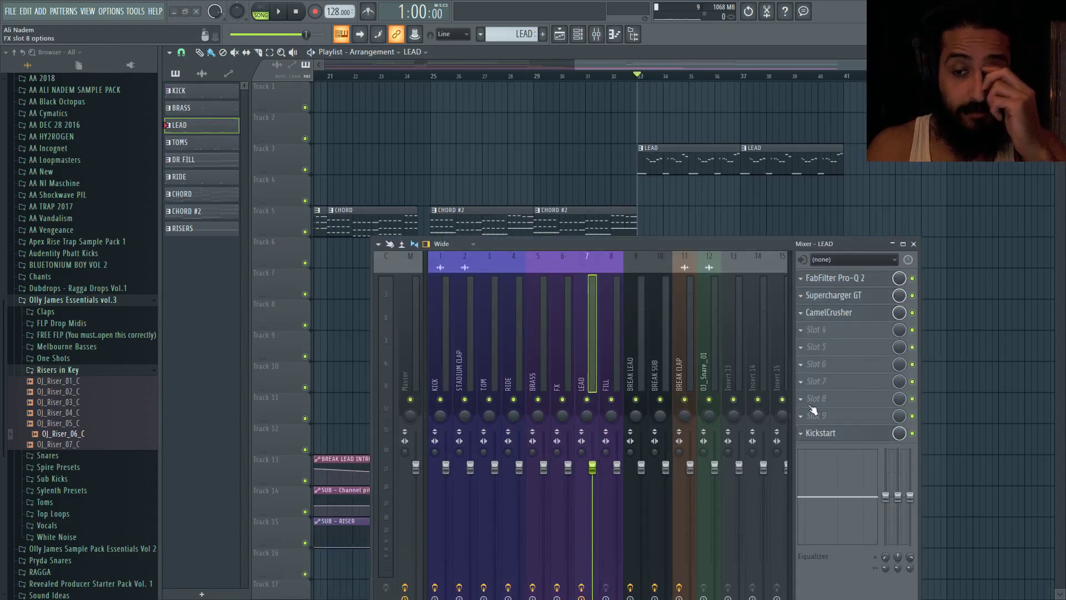
left_click(802, 368)
left_click(400, 101)
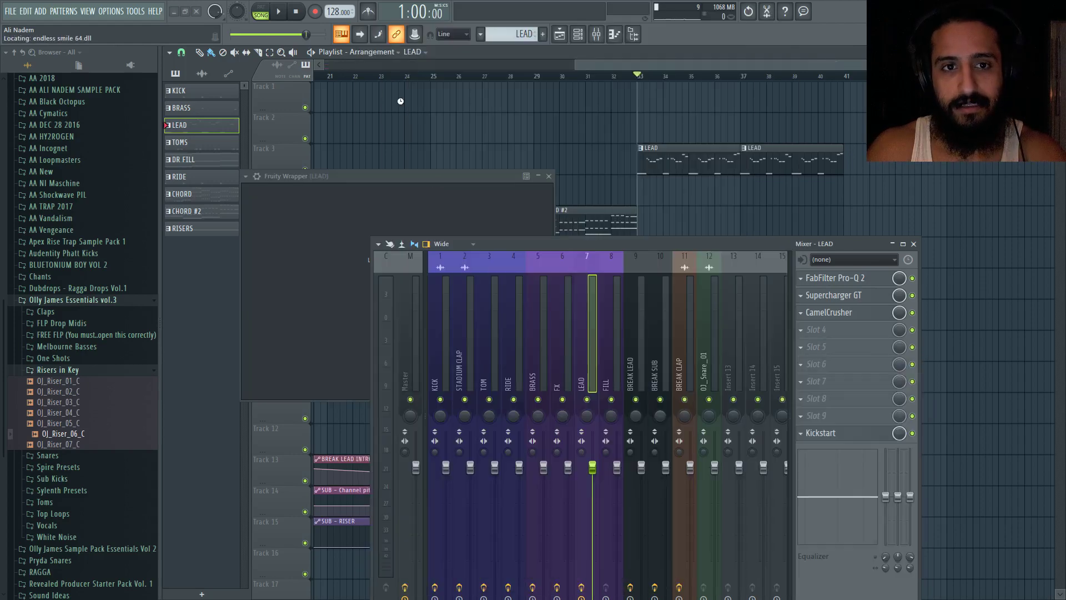
left_click_drag(535, 249, 693, 522)
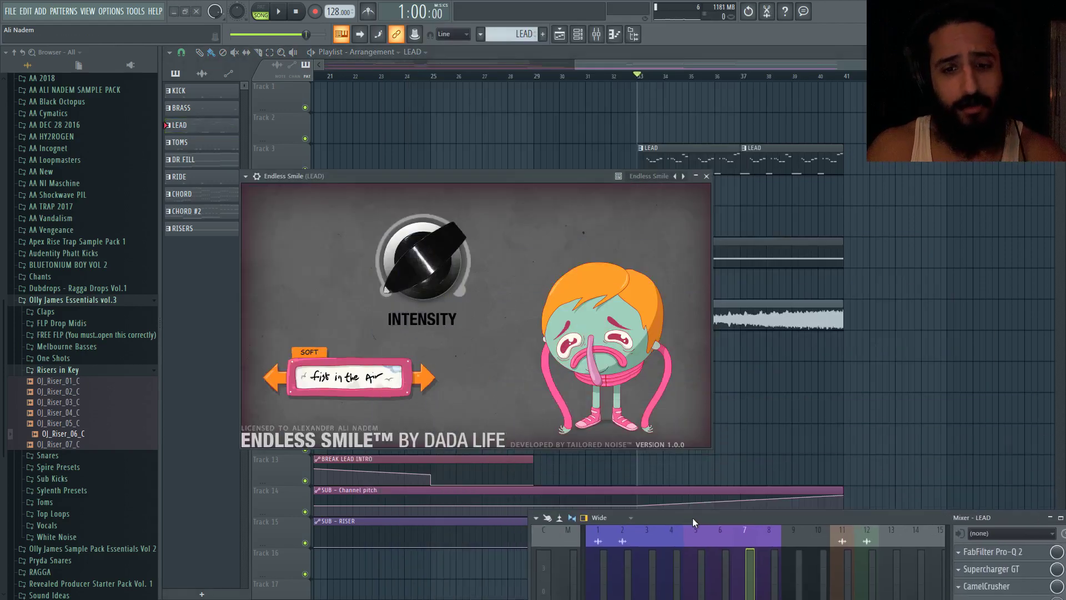
Lower the Endless Smile Intensity on the LEAD track to 46% while auditioning the buildup from bar 33.
left_click_drag(422, 262, 426, 345)
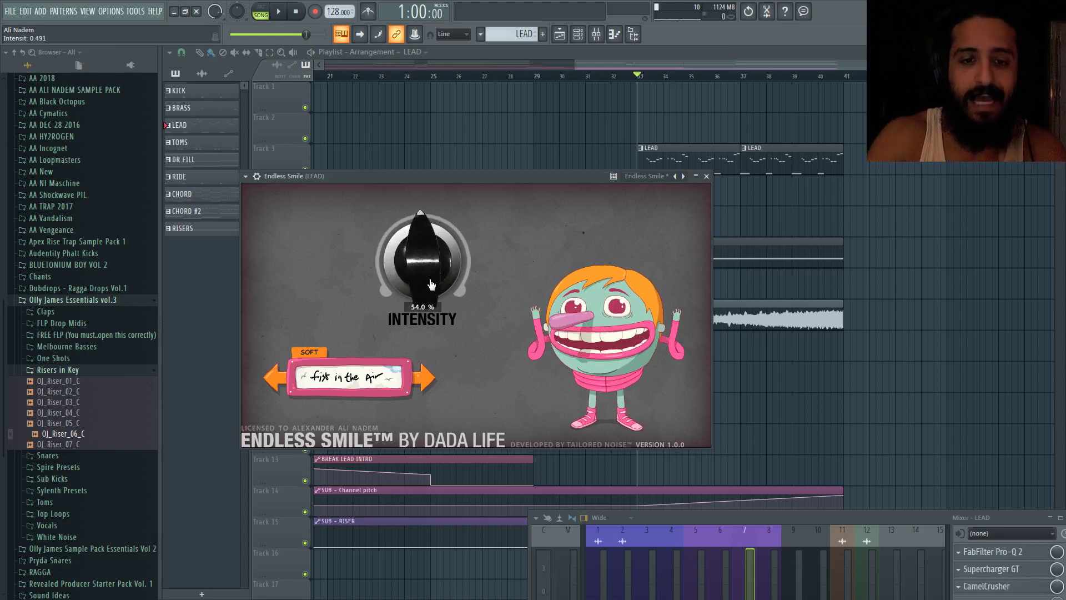
left_click_drag(749, 524, 710, 415)
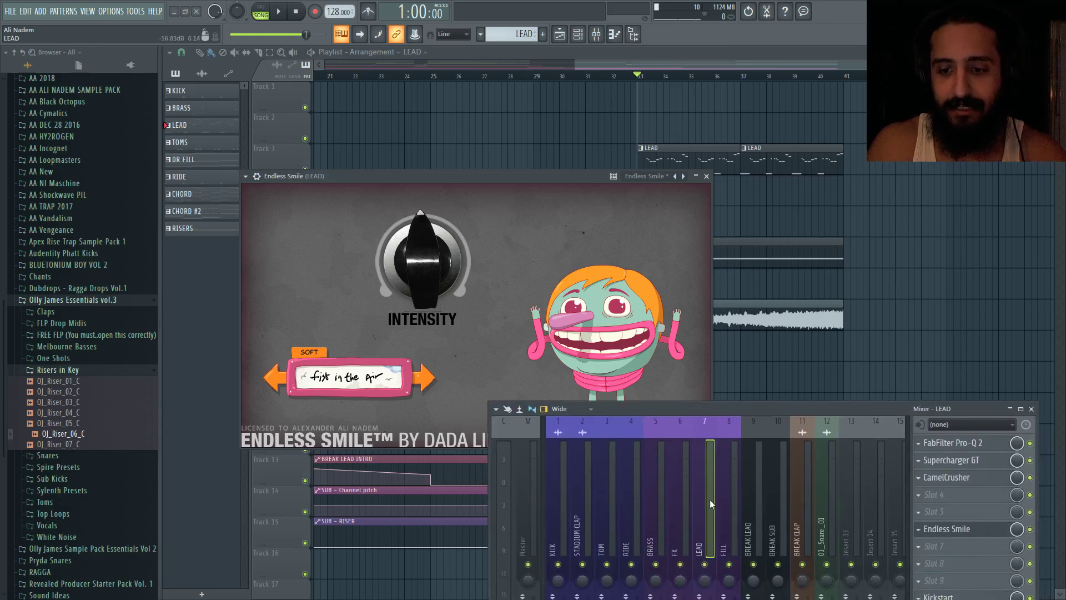
key("space")
left_click_drag(438, 272, 436, 310)
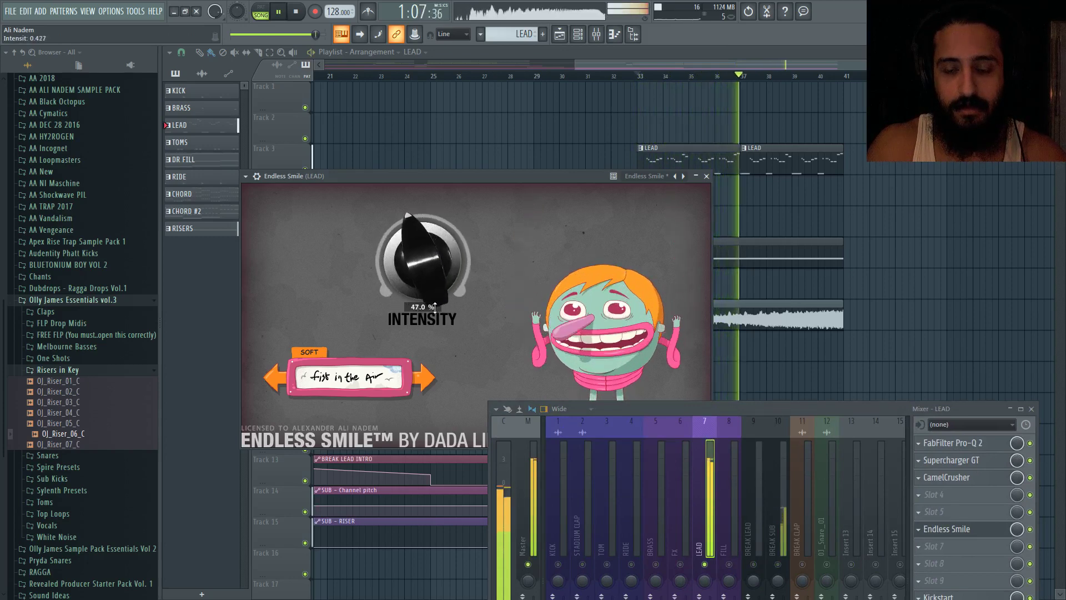
key("space")
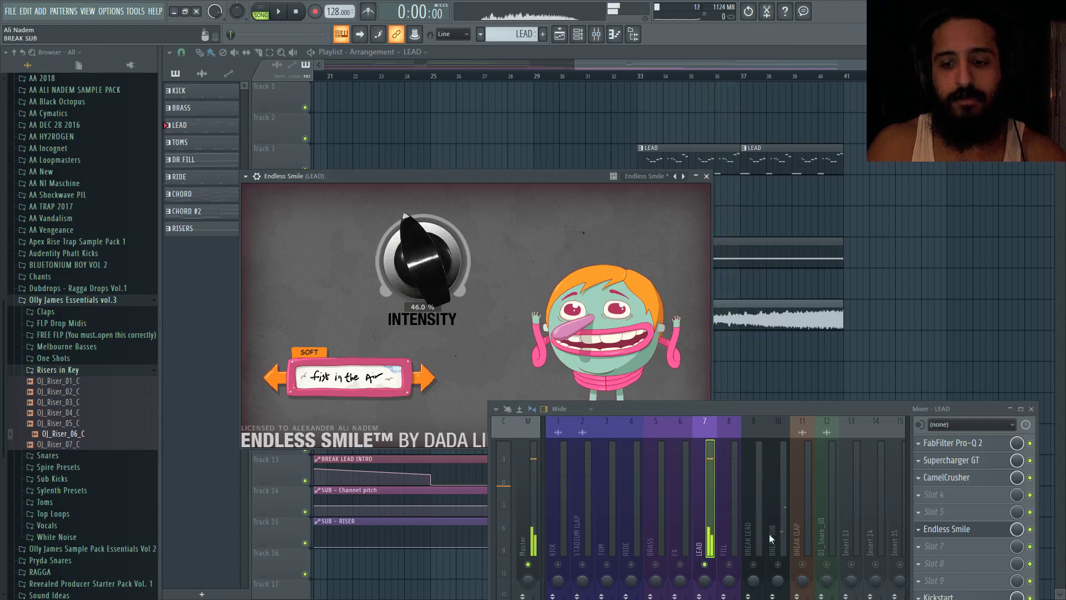
Close the Endless Smile window and delete the OJ_Riser_06_C clip at bar 33 from Track 8.
left_click(719, 316)
right_click(719, 317)
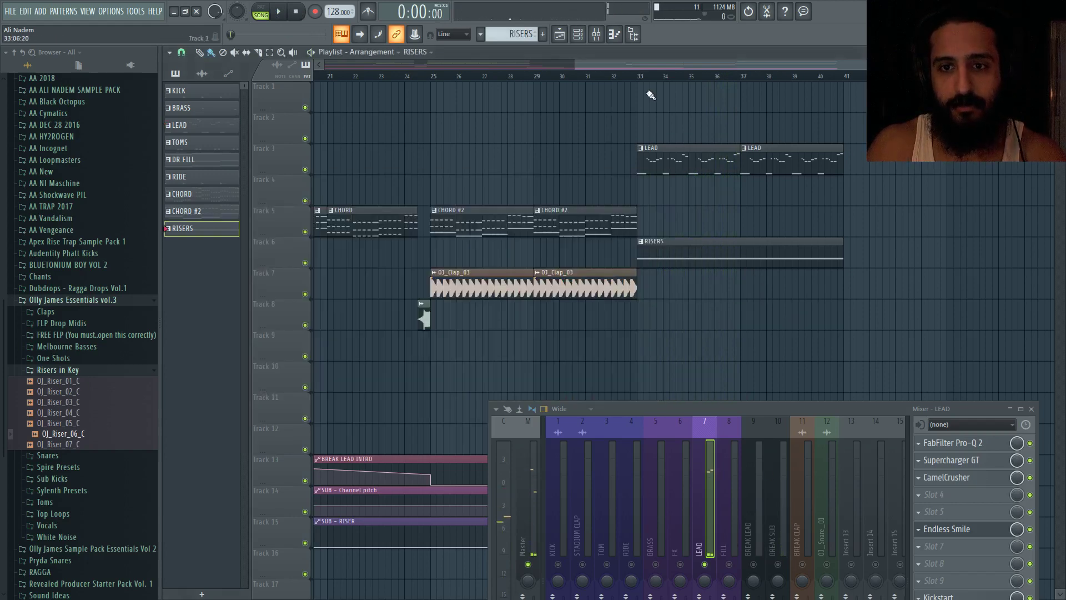
Audition the buildup from bar 33 with the LEAD track's Endless Smile and raise its Intensity to 110%.
left_click(639, 75)
left_click(958, 531)
key("space")
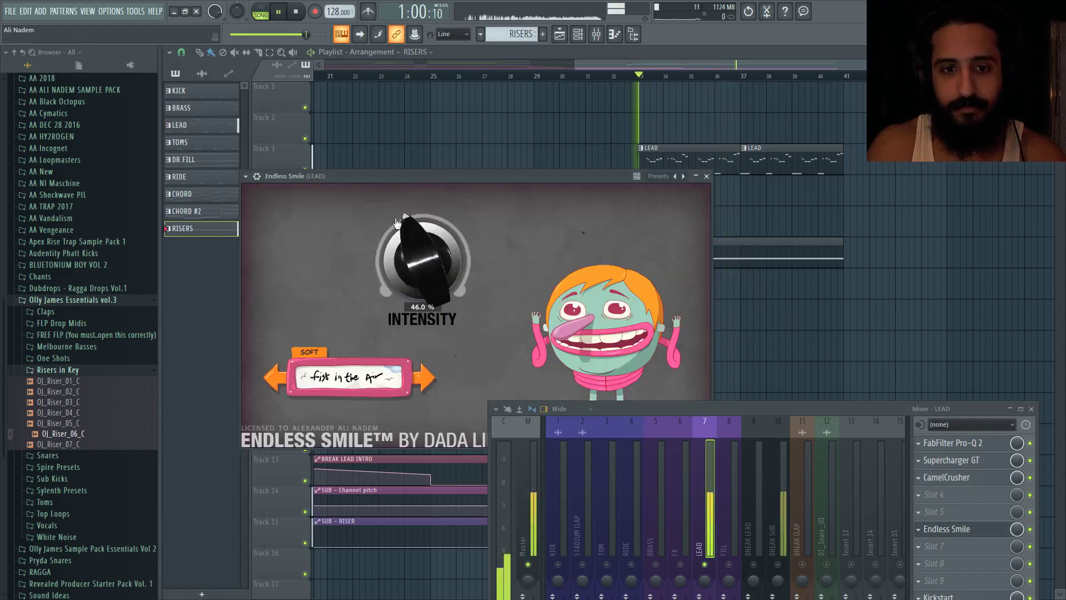
left_click_drag(431, 265, 433, 202)
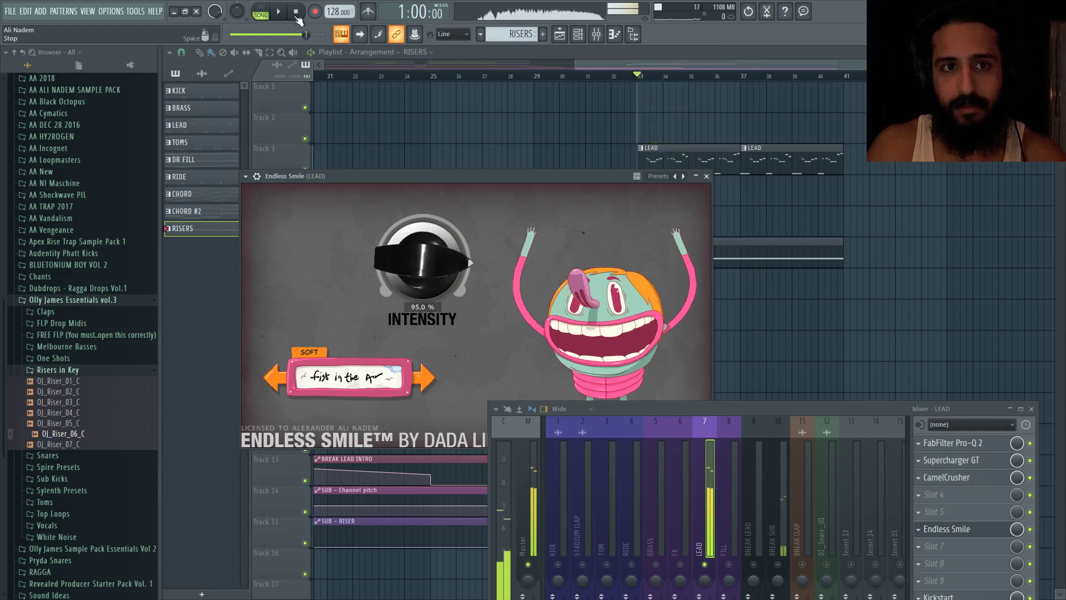
key("space")
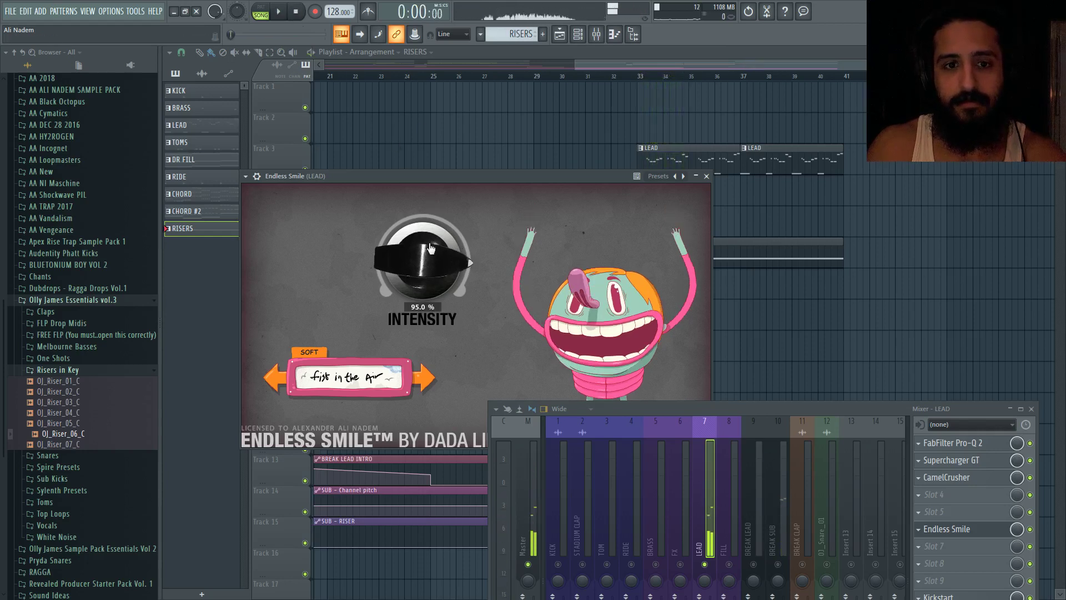
left_click_drag(433, 252, 492, 303)
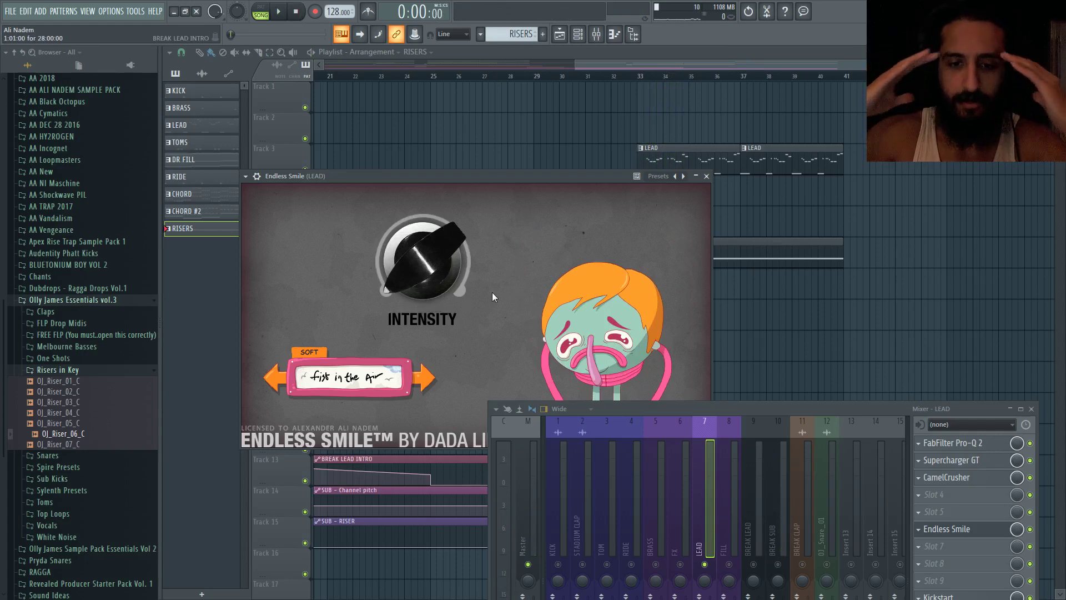
left_click_drag(446, 267, 430, 146)
left_click_drag(437, 243, 432, 218)
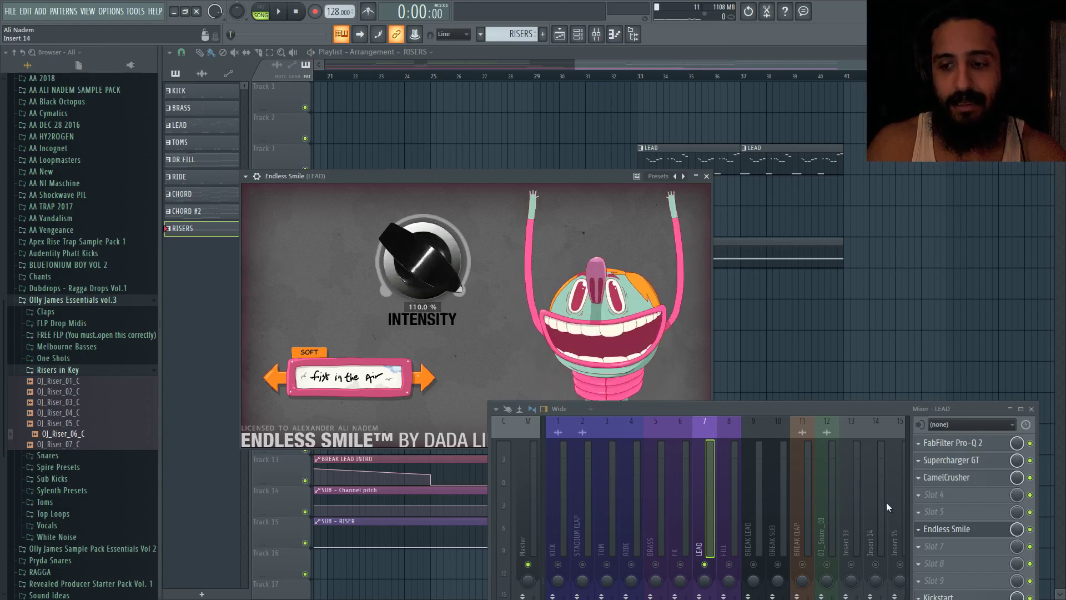
Load OneKnob Filter Stereo into effect slot 5 of the LEAD mixer track and create an automation clip for its Filter knob.
left_click(919, 511)
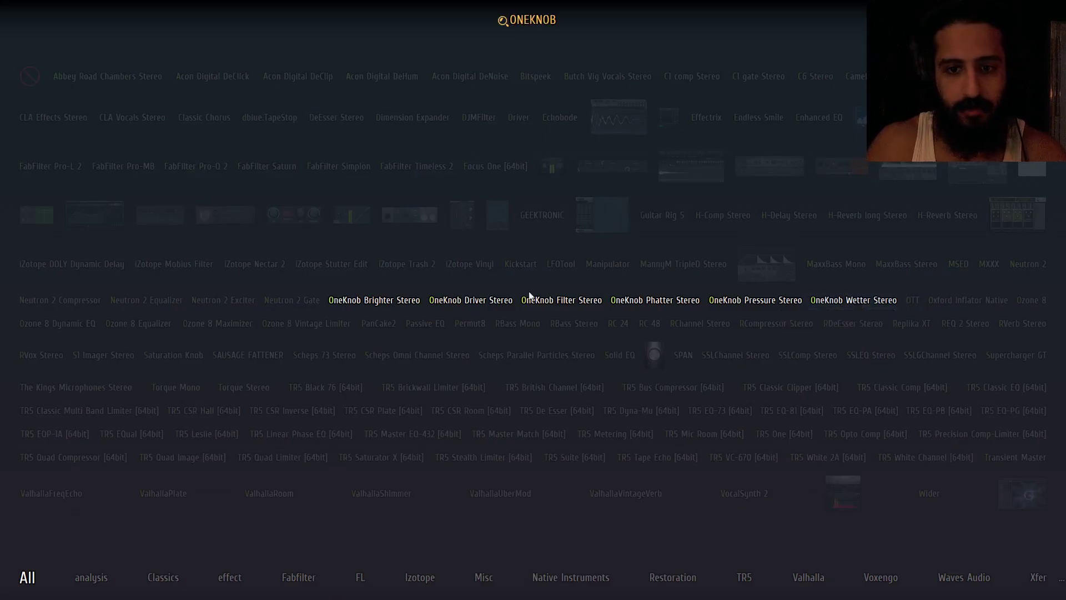
left_click(547, 302)
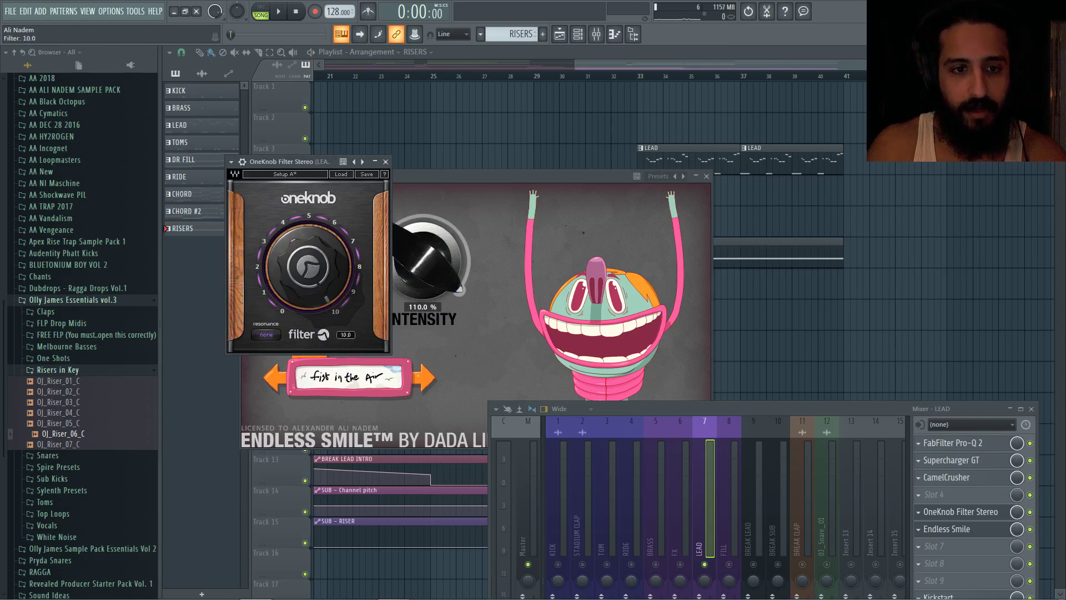
left_click_drag(308, 267, 309, 286)
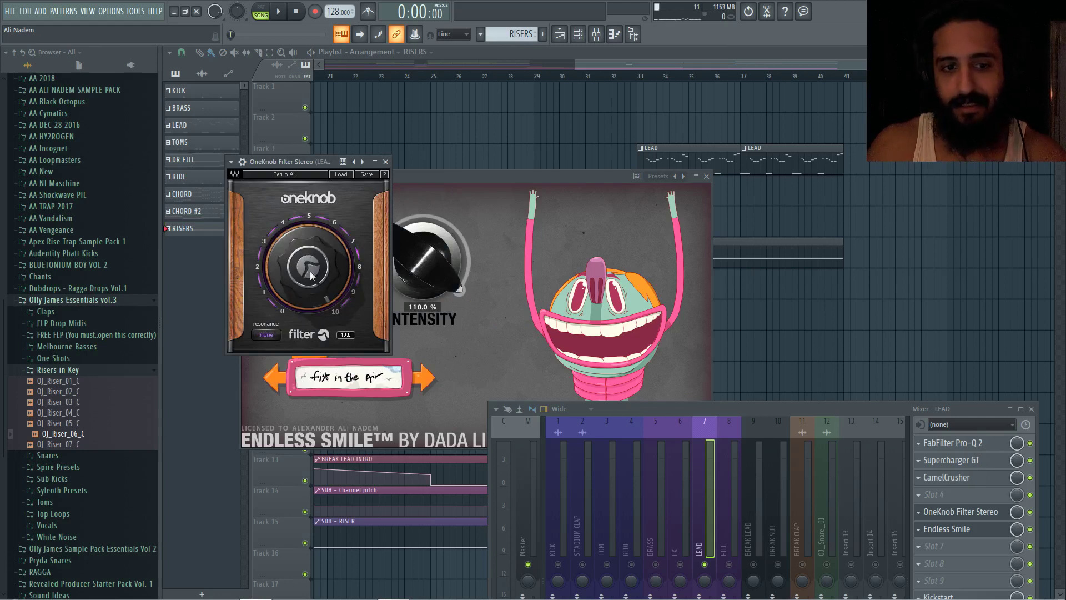
left_click(141, 14)
mouse_move(181, 151)
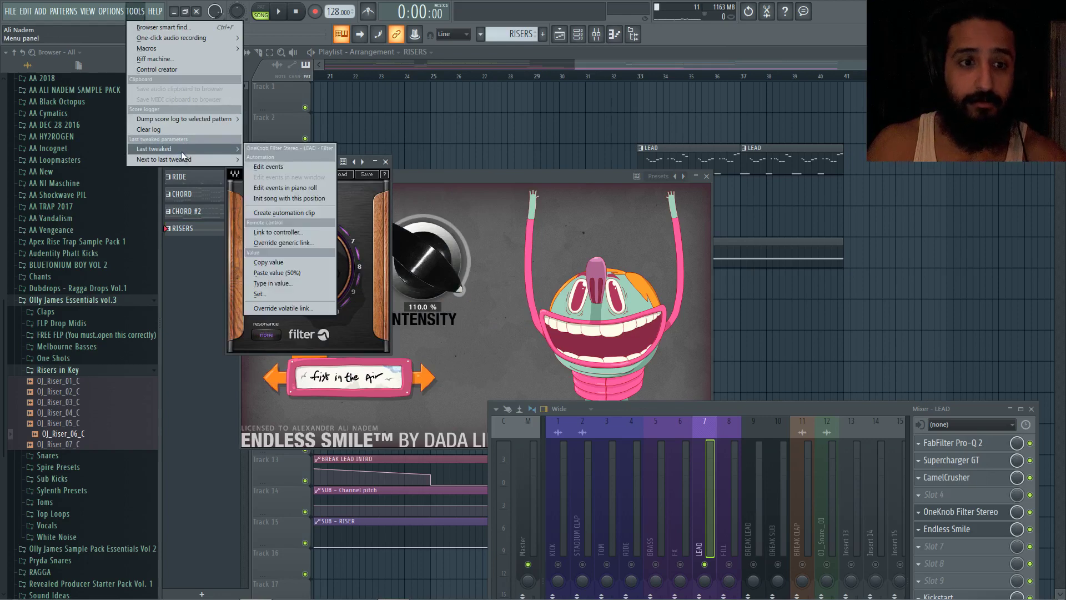
left_click(281, 212)
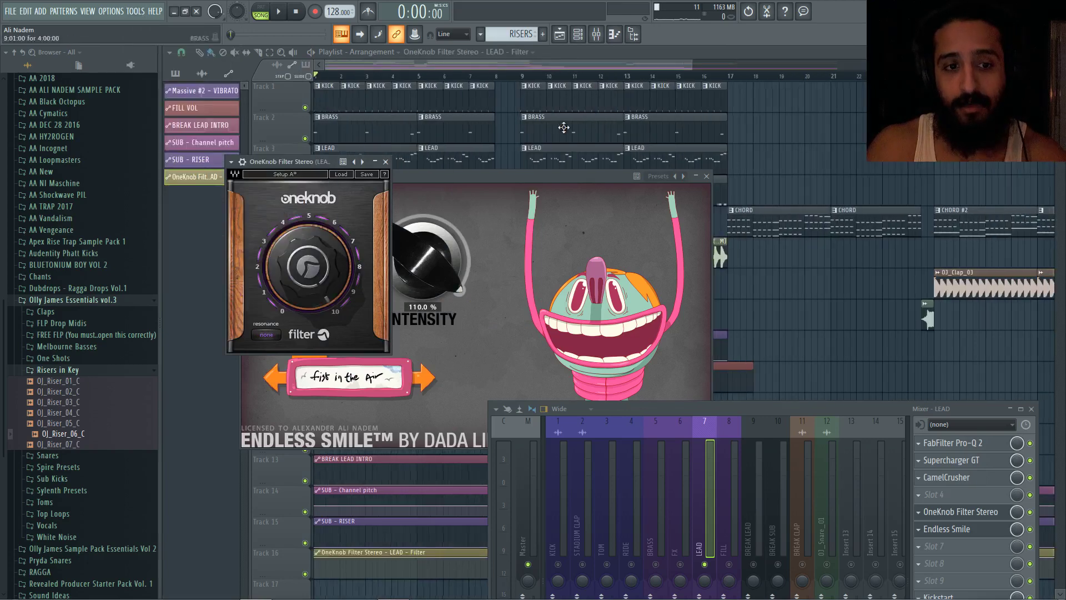
Audition the LEAD from bar 33 with Endless Smile bypassed, lowering the OneKnob Filter to 3.0.
scroll(991, 385, "down", 3)
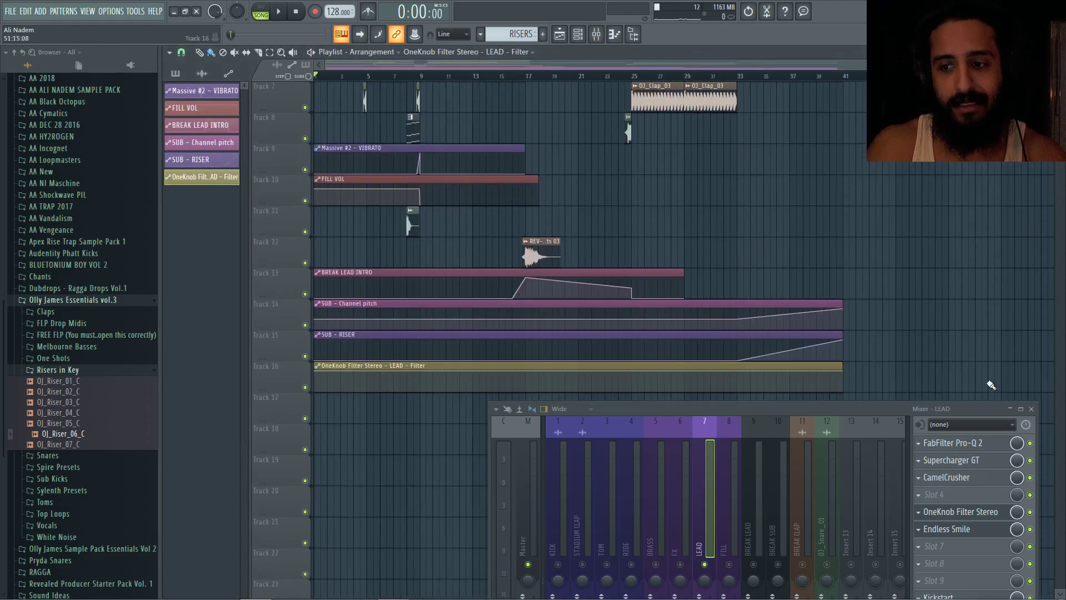
left_click(1032, 410)
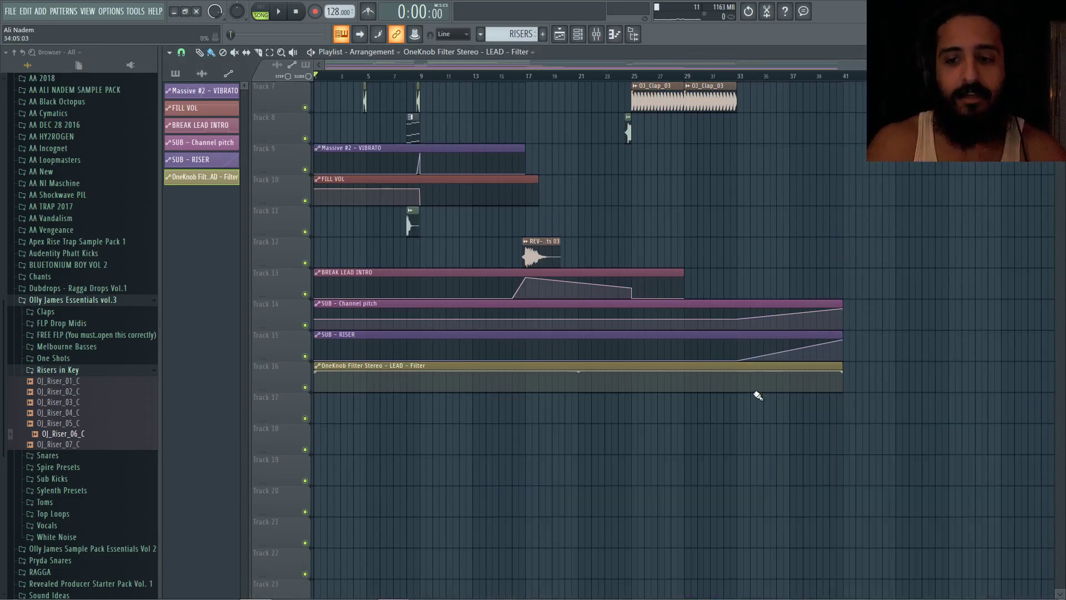
scroll(834, 409, "up", 4)
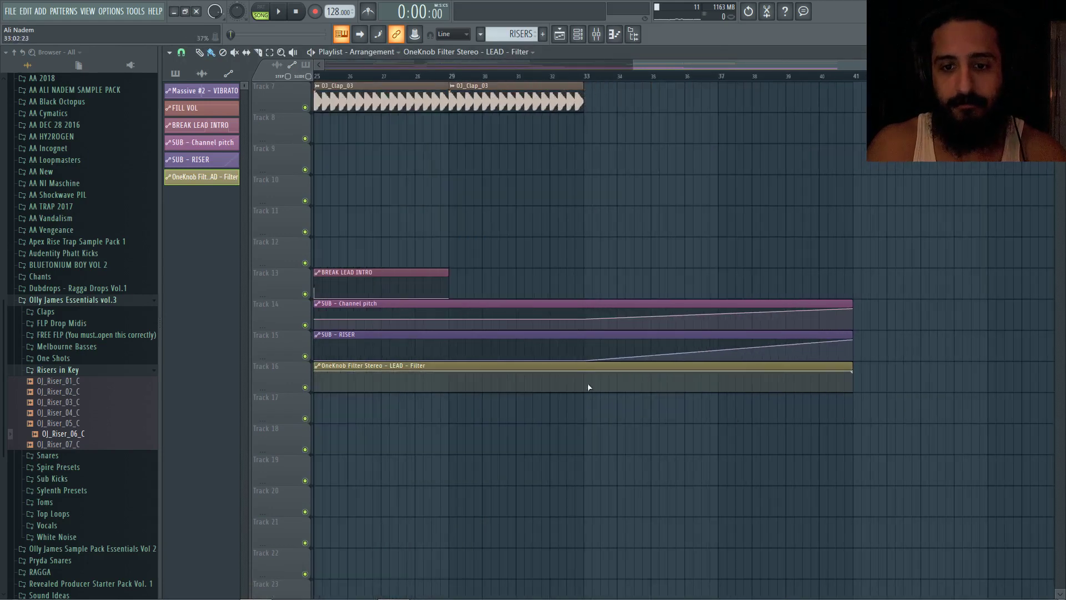
left_click(558, 76)
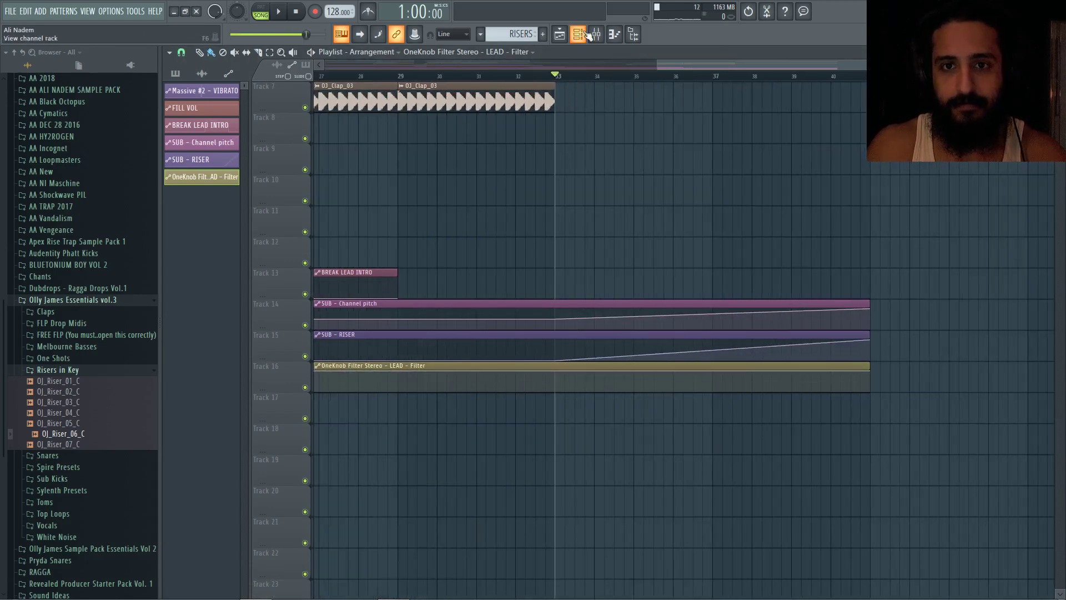
left_click(596, 34)
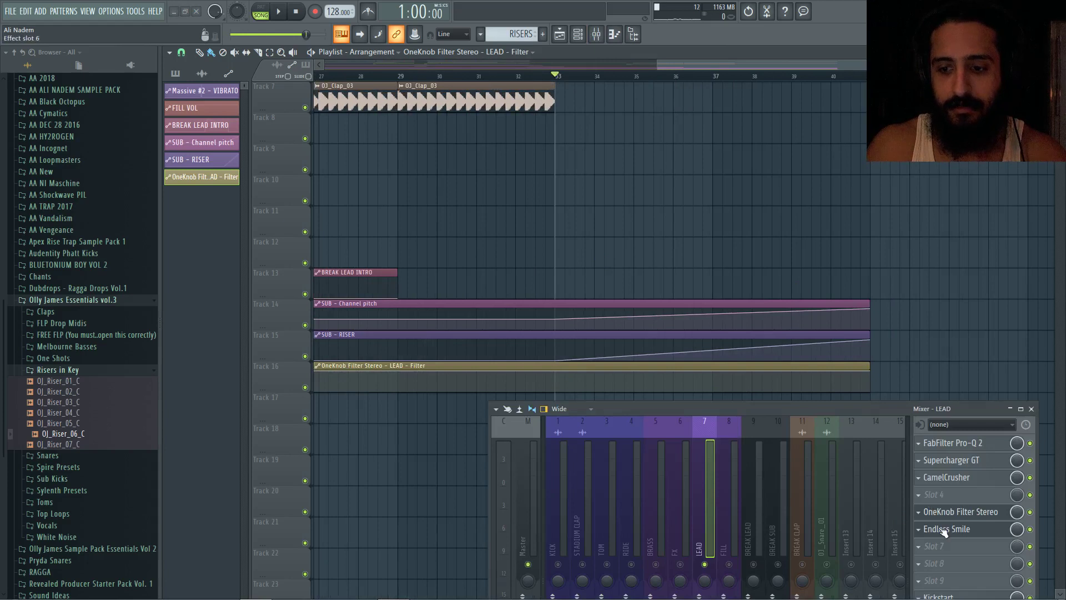
left_click(968, 508)
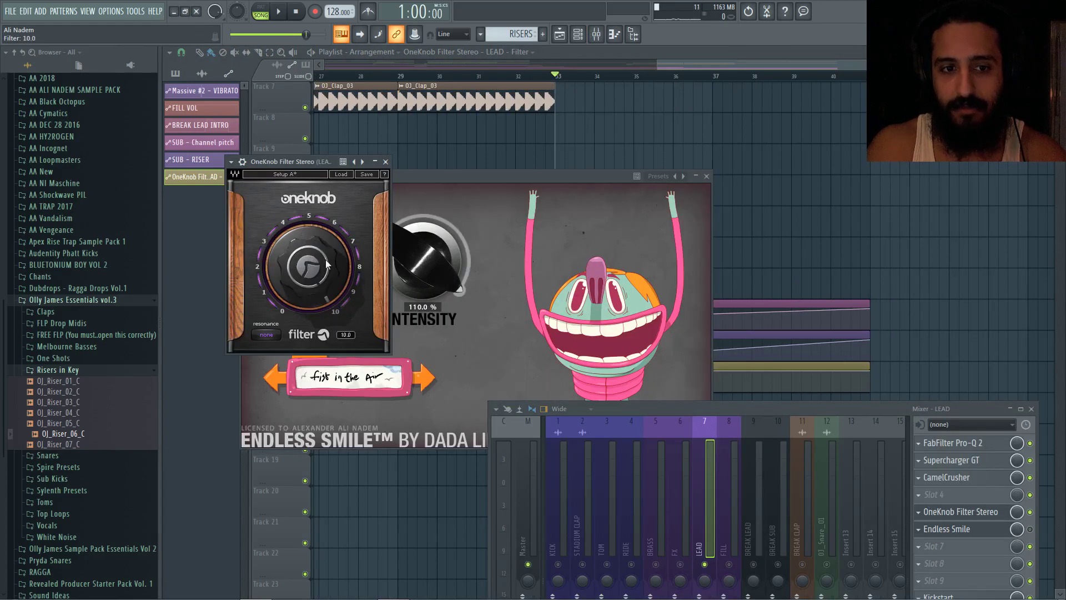
key("space")
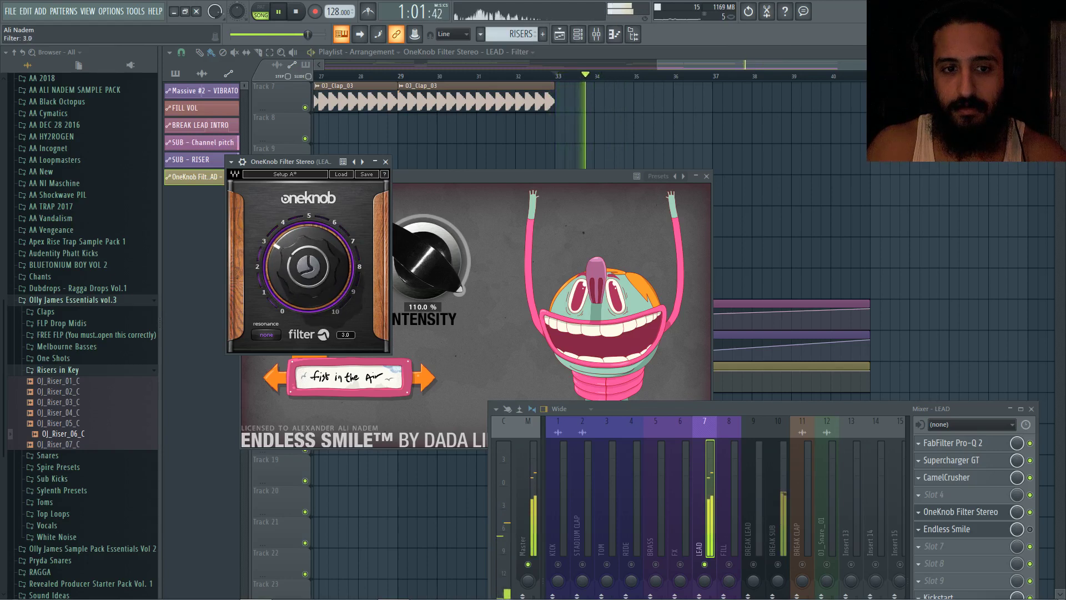
key("space")
Set the lower bar 33 point of the LEAD Filter automation to 0.3 and delete the full-level point above it.
left_click(773, 365)
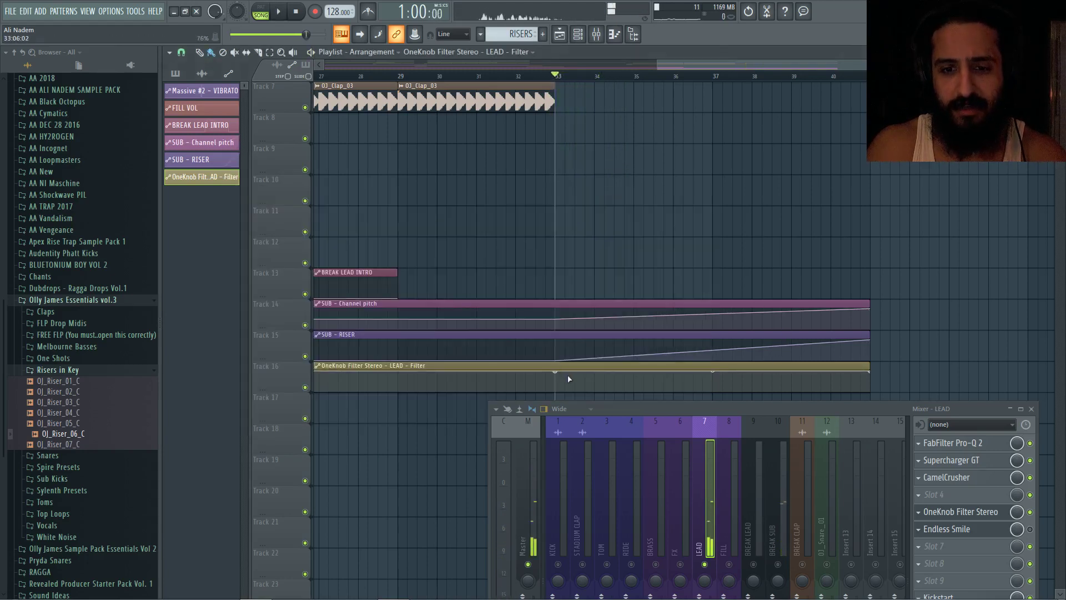
left_click_drag(555, 371, 557, 384)
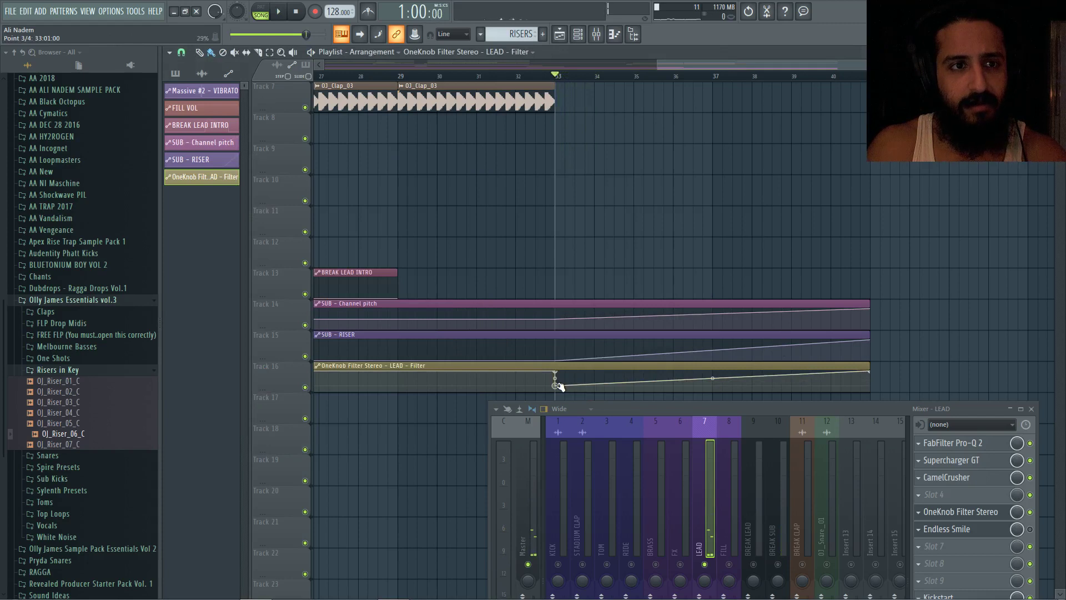
right_click(557, 385)
left_click(592, 580)
type(".")
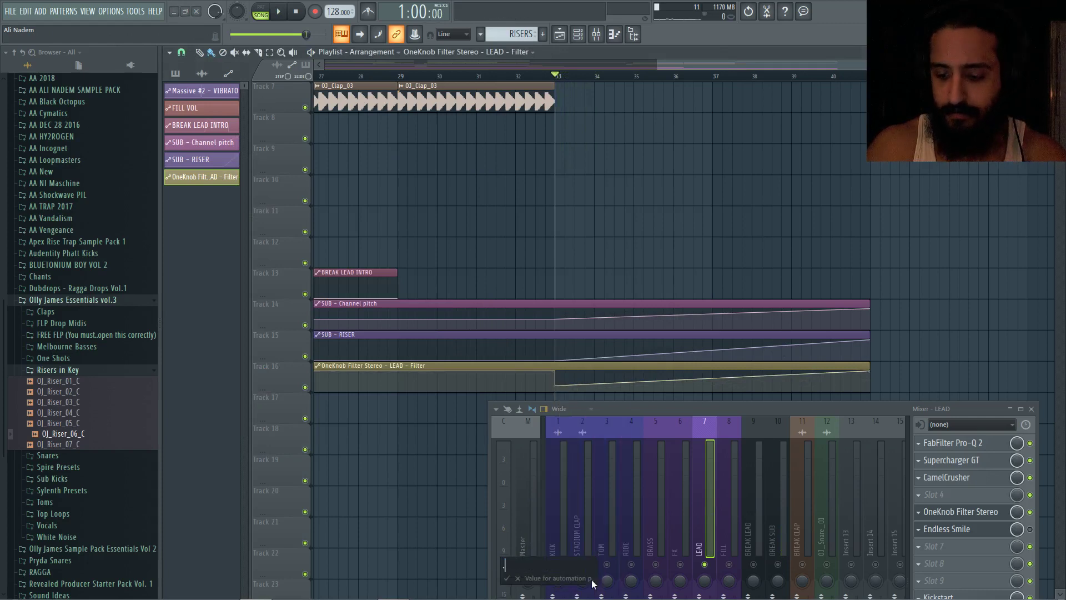
type("3")
key("Return")
right_click(556, 371)
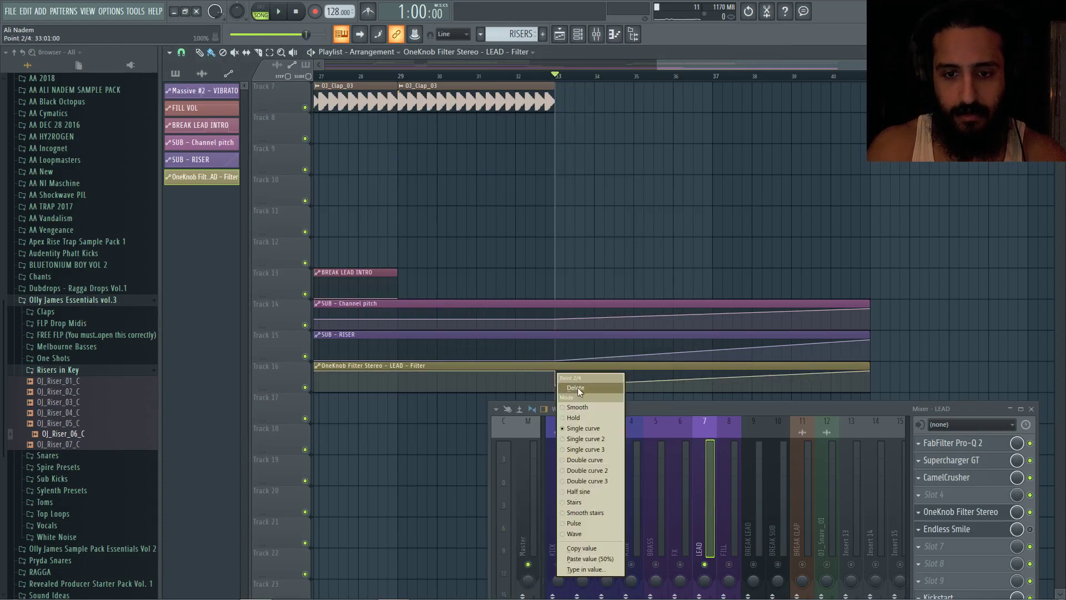
left_click(576, 388)
Raise the LEAD Filter automation to full level at bars 17 and 25 so it only ramps down between bars 25 and 33.
scroll(555, 324, "down", 4)
scroll(627, 344, "down", 3)
scroll(532, 296, "up", 6)
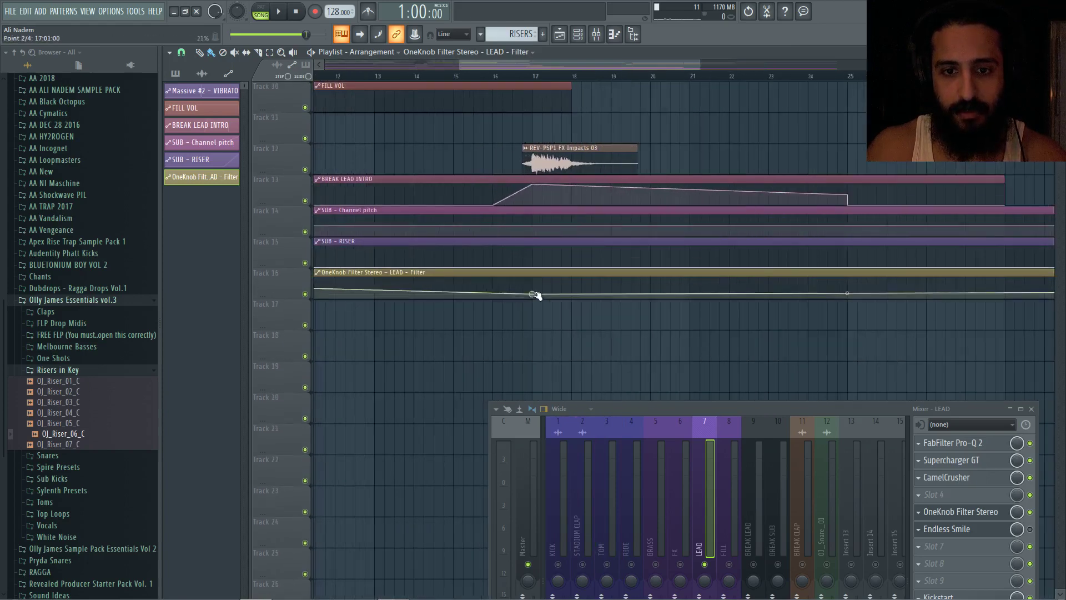
scroll(816, 317, "down", 3)
scroll(672, 322, "up", 2)
scroll(671, 322, "down", 3)
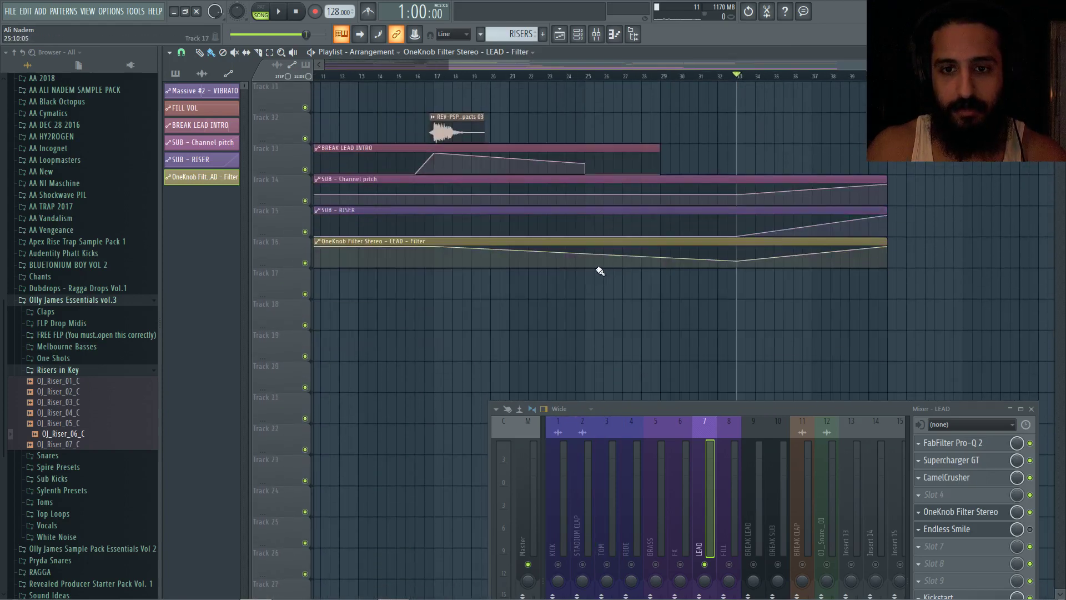
right_click(587, 261)
left_click_drag(587, 261, 585, 240)
Lower the end point of the LEAD Filter automation at bar 41 to slightly above its bar 33 level.
scroll(960, 242, "up", 1)
scroll(960, 242, "up", 2)
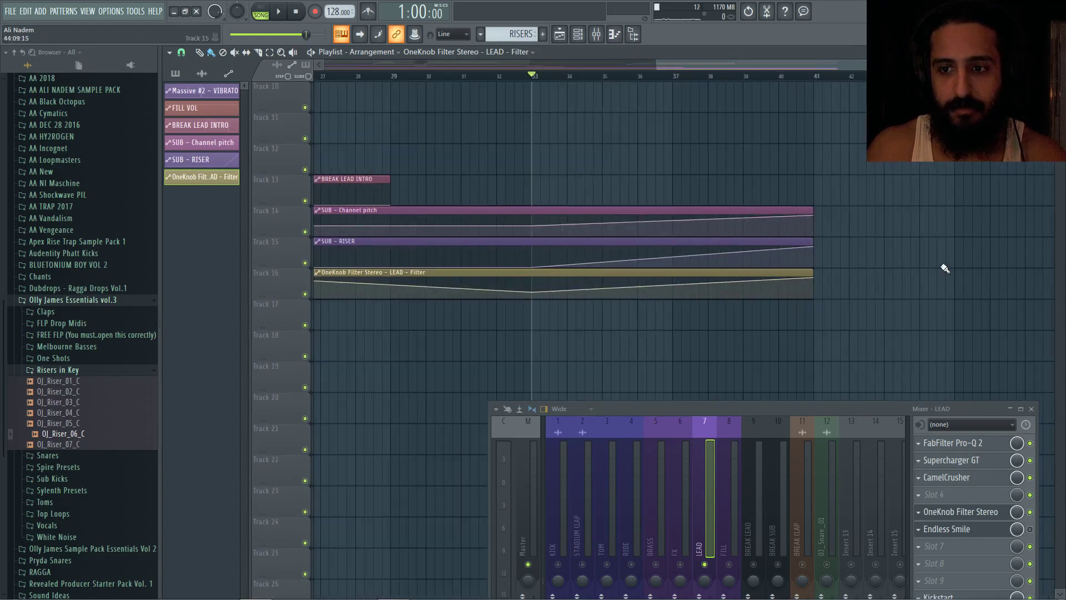
left_click_drag(813, 311, 815, 322)
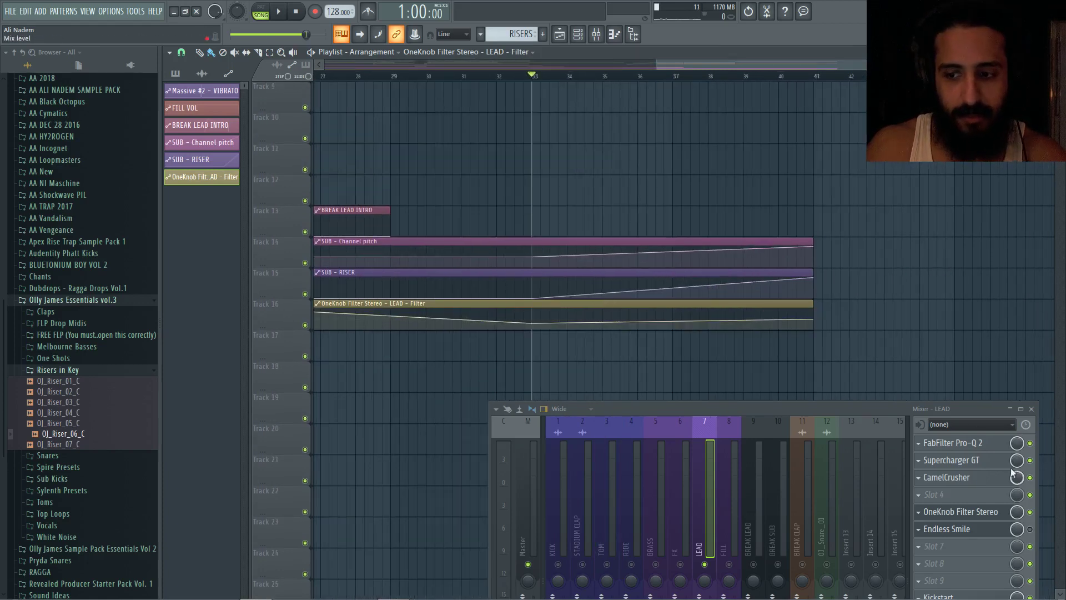
Set the Intensity of the re-enabled Endless Smile on the LEAD track to 100% and create an automation clip for it.
left_click(961, 511)
left_click(988, 530)
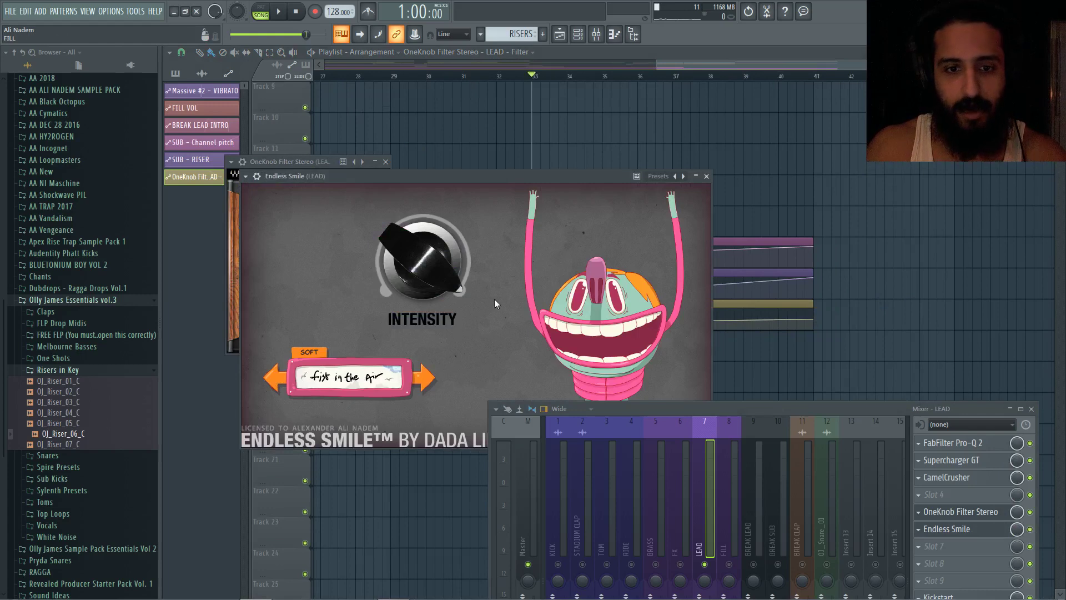
left_click_drag(409, 243, 415, 253)
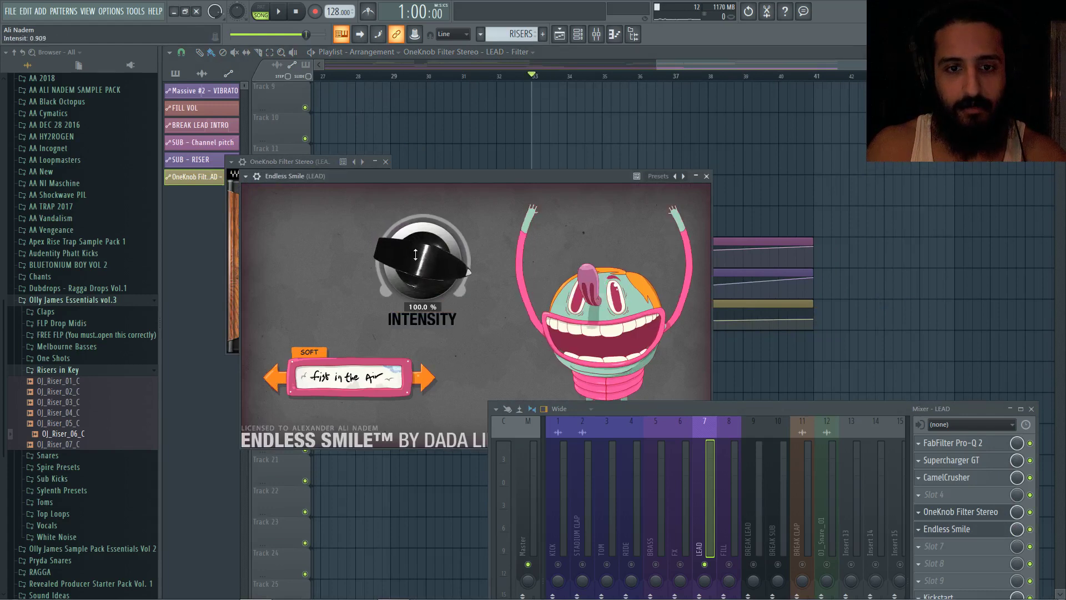
left_click(135, 11)
mouse_move(178, 149)
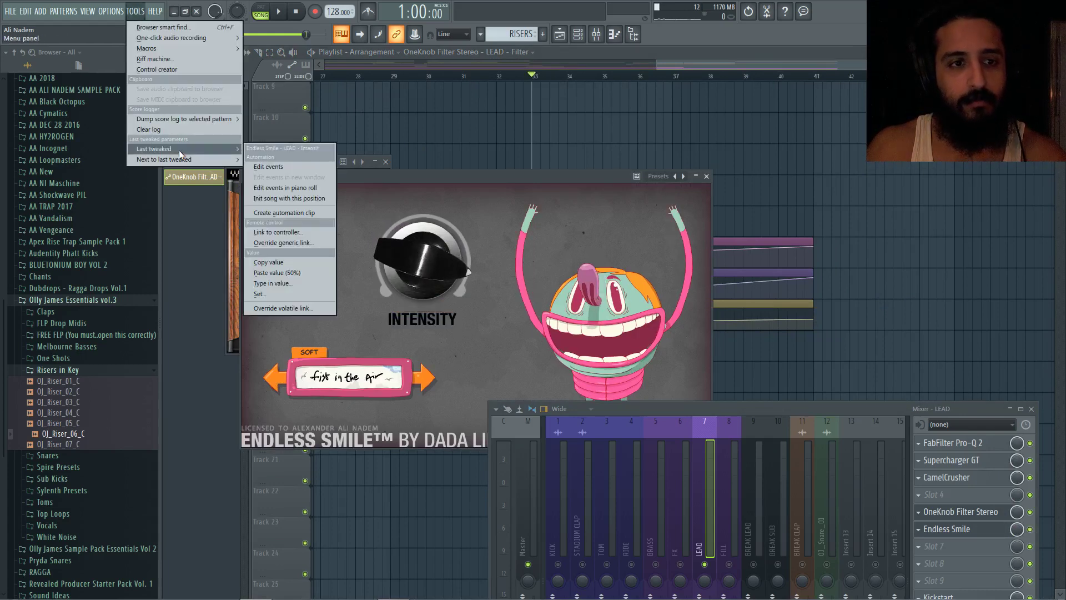
left_click(284, 212)
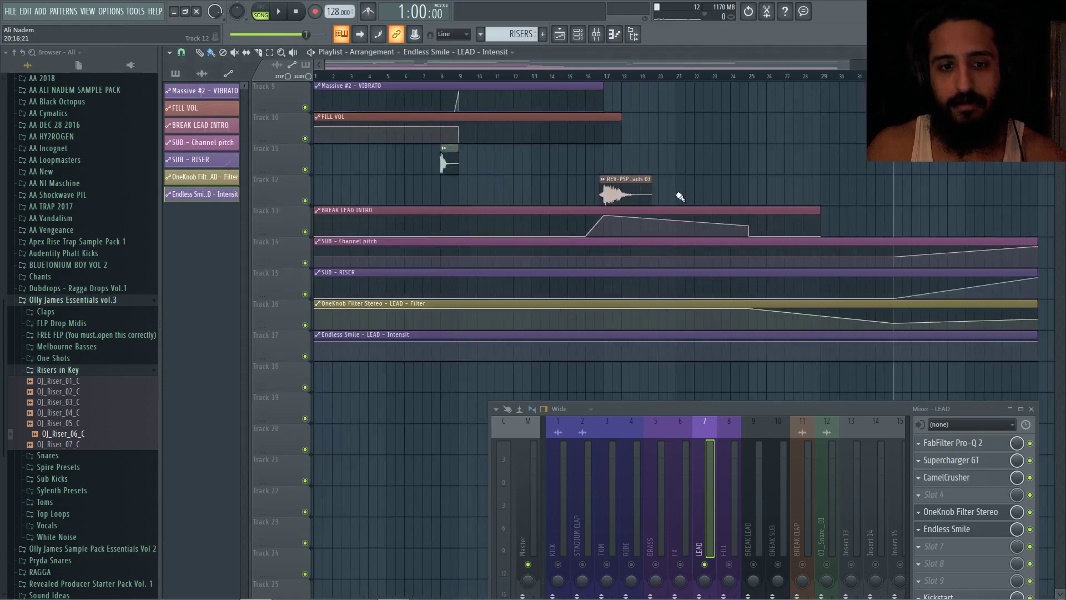
Add an Endless Smile Intensity point at bar 33 with the end point's copied value, and lower the bar 41 end point to about 50%.
right_click(841, 342)
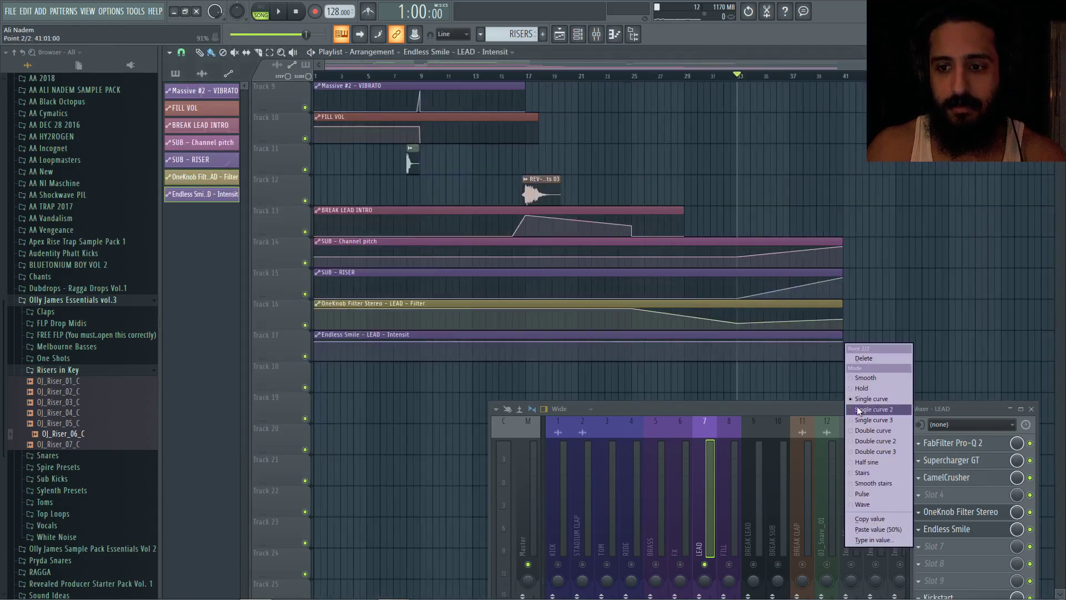
left_click(884, 518)
scroll(879, 366, "up", 3)
left_click(566, 345)
right_click(567, 346)
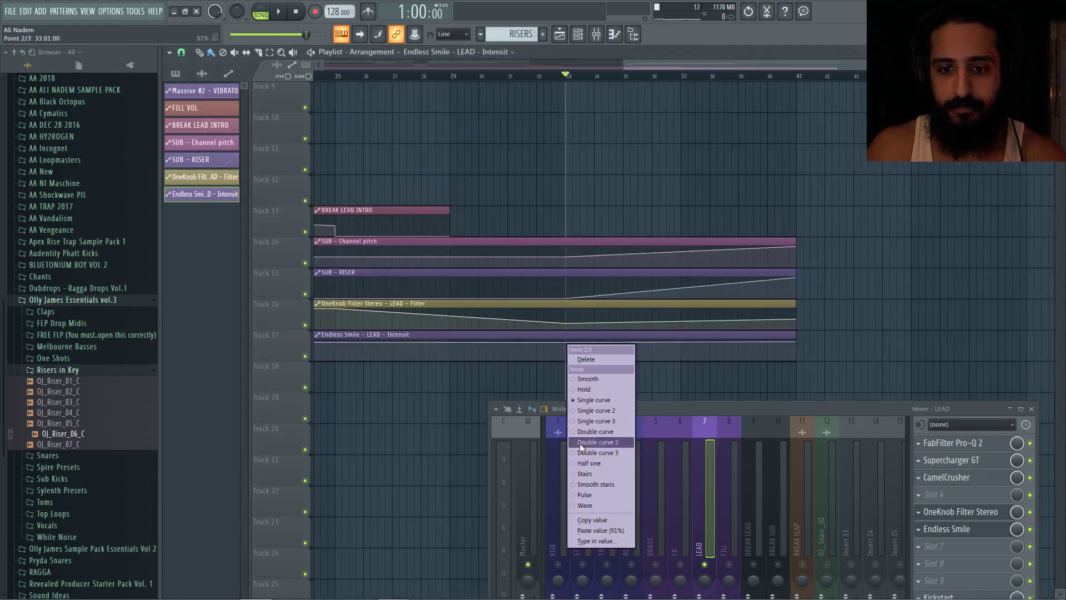
left_click(598, 530)
left_click_drag(799, 342, 797, 350)
Audition from bar 33 and shorten the second LEAD clip to end at bar 40 and the RISERS clip just before bar 40.
key("space")
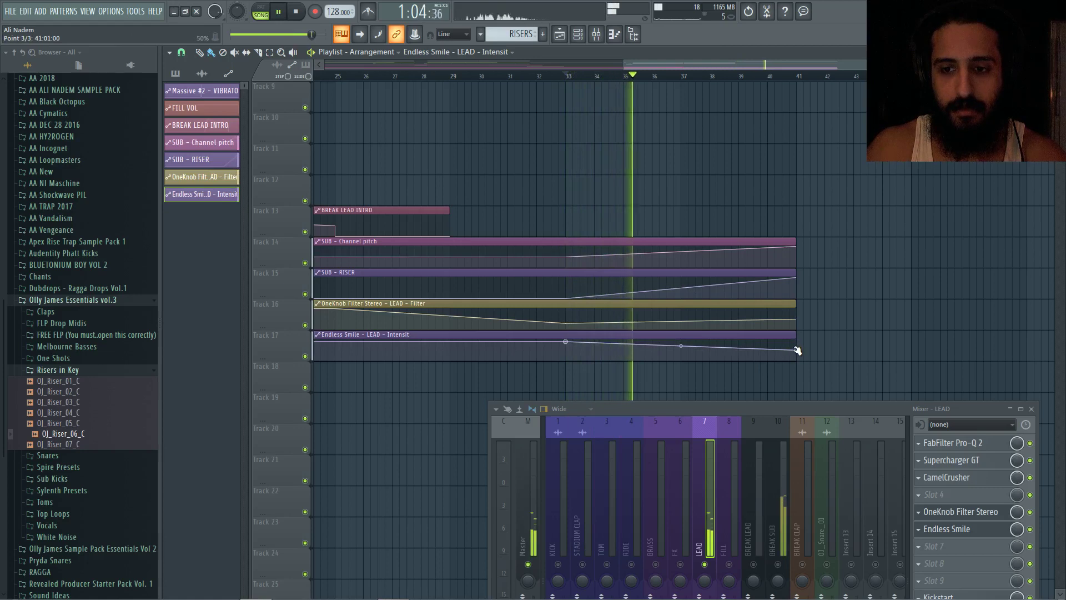
scroll(849, 288, "up", 2, "ctrl")
scroll(777, 192, "up", 3)
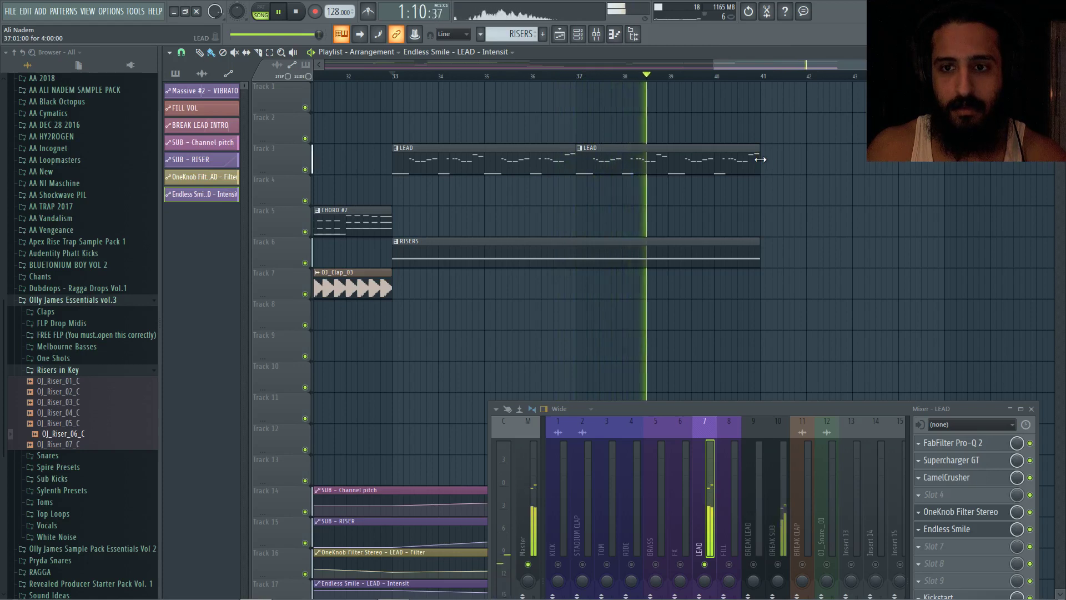
left_click_drag(760, 159, 715, 160)
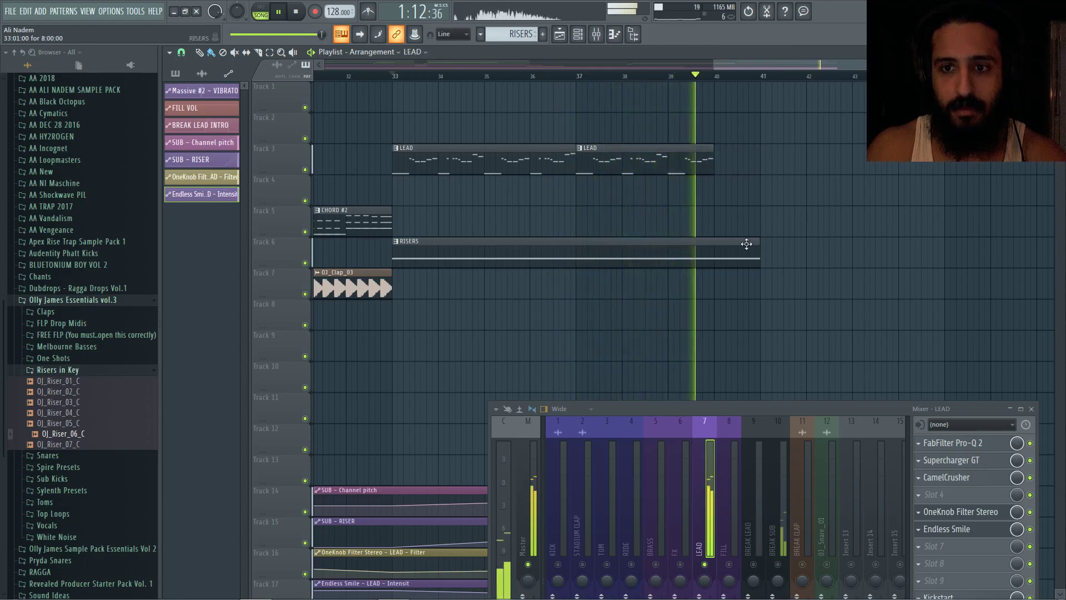
key("space")
left_click_drag(760, 252, 706, 253)
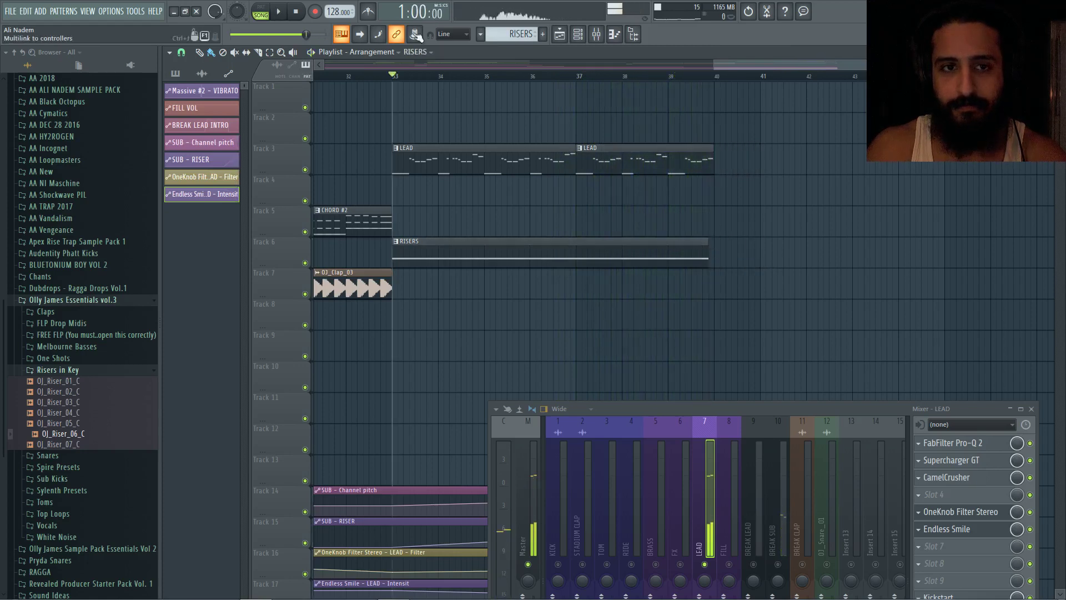
Stop playback, lengthen the RISERS clip to end with the second LEAD clip at bar 40, and place the playhead there.
left_click(296, 11)
left_click(395, 76)
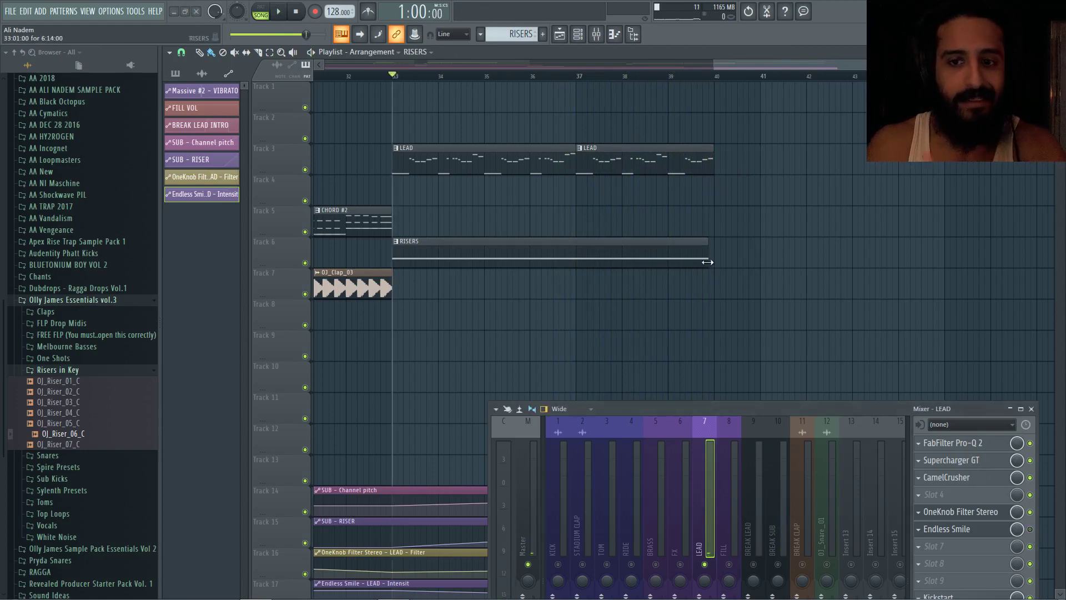
left_click_drag(707, 253, 714, 252)
left_click_drag(715, 76, 766, 82)
double_click(709, 76)
left_click(716, 76)
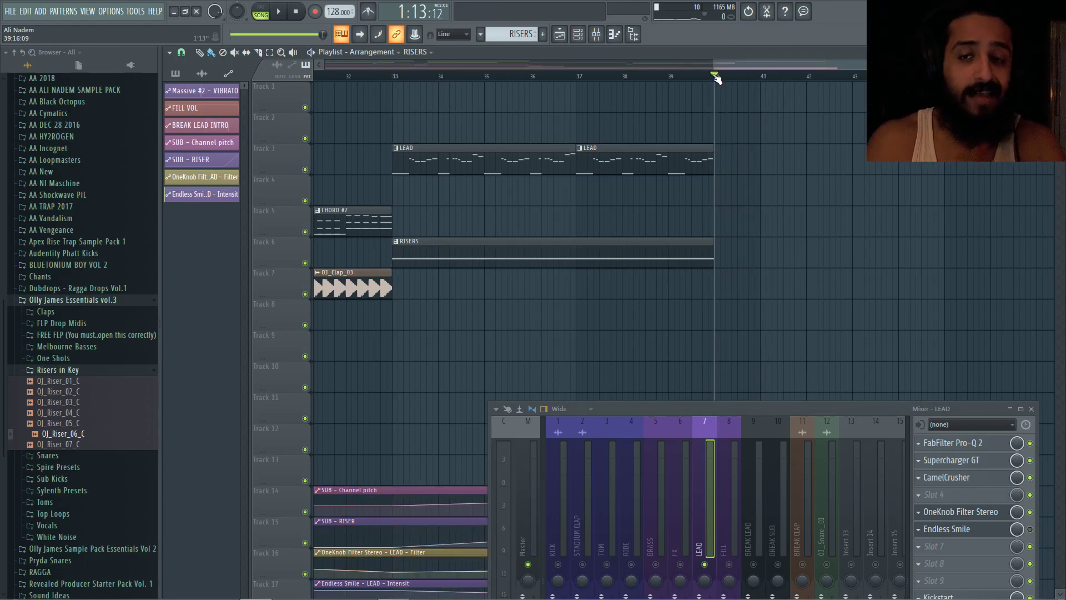
left_click(713, 83)
right_click(715, 83)
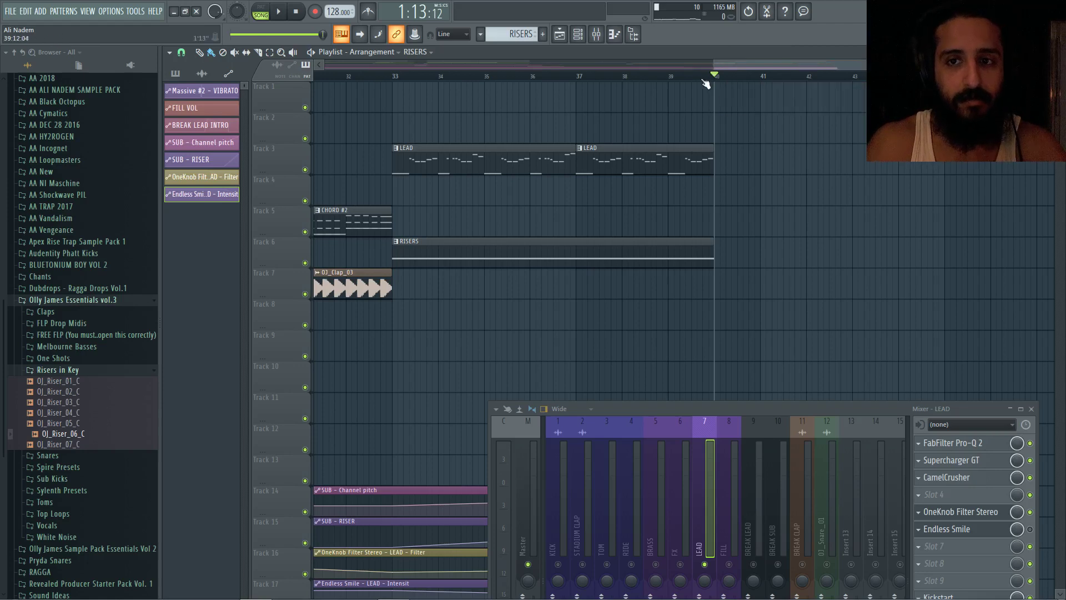
left_click(710, 80)
left_click(715, 79)
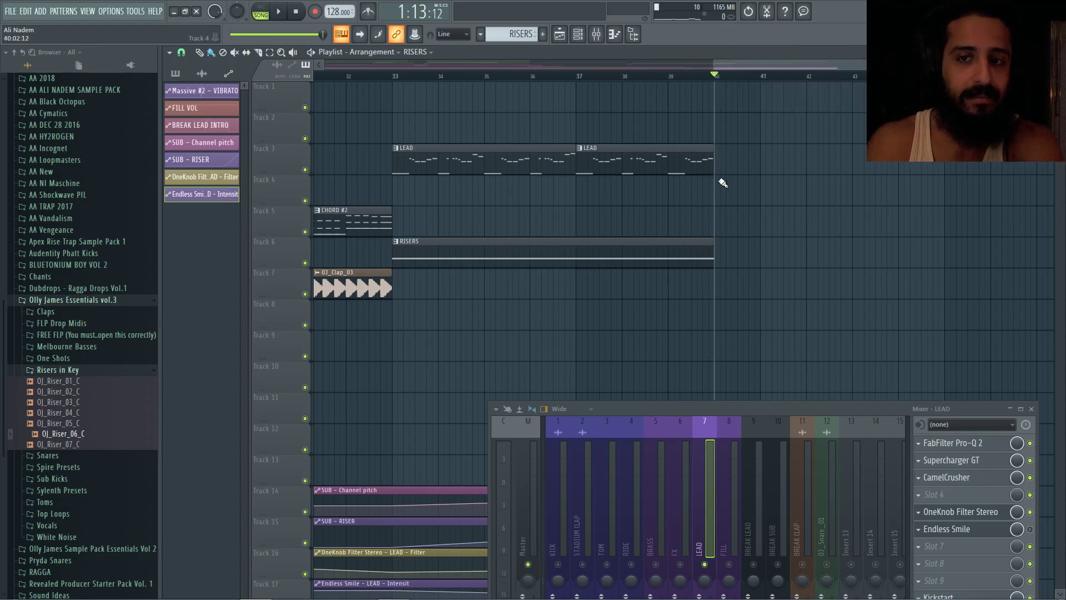
Adjust the playlist snapping and pull the end point of the SUB - Channel pitch automation back to bar 40.
scroll(723, 183, "down", 8)
left_click_drag(757, 252, 726, 231)
scroll(737, 228, "up", 3)
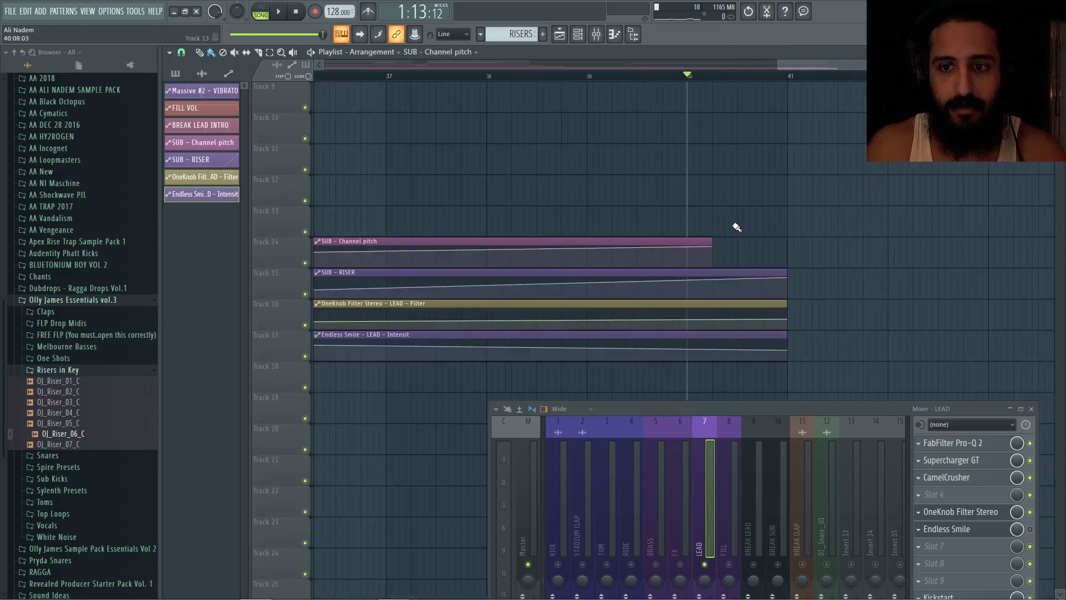
scroll(708, 247, "up", 3)
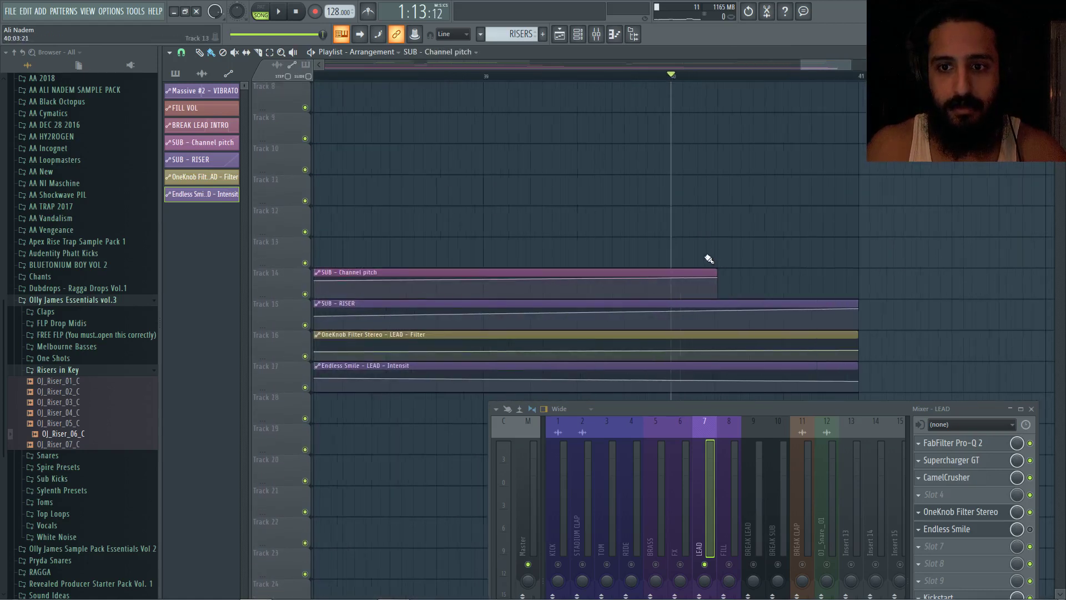
left_click(182, 53)
left_click(198, 89)
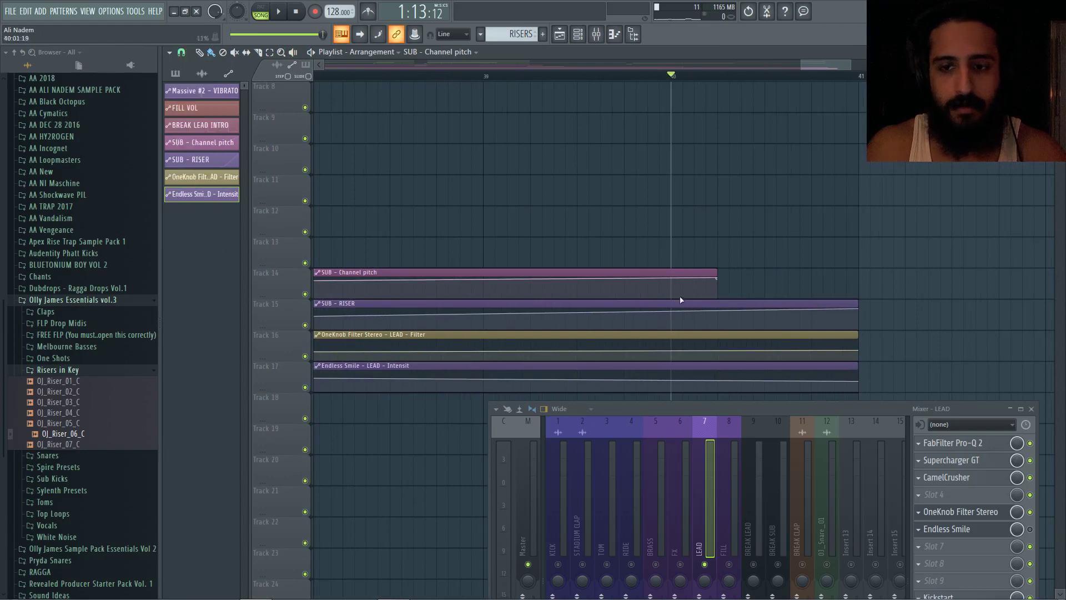
left_click_drag(719, 278, 687, 274)
left_click(577, 75)
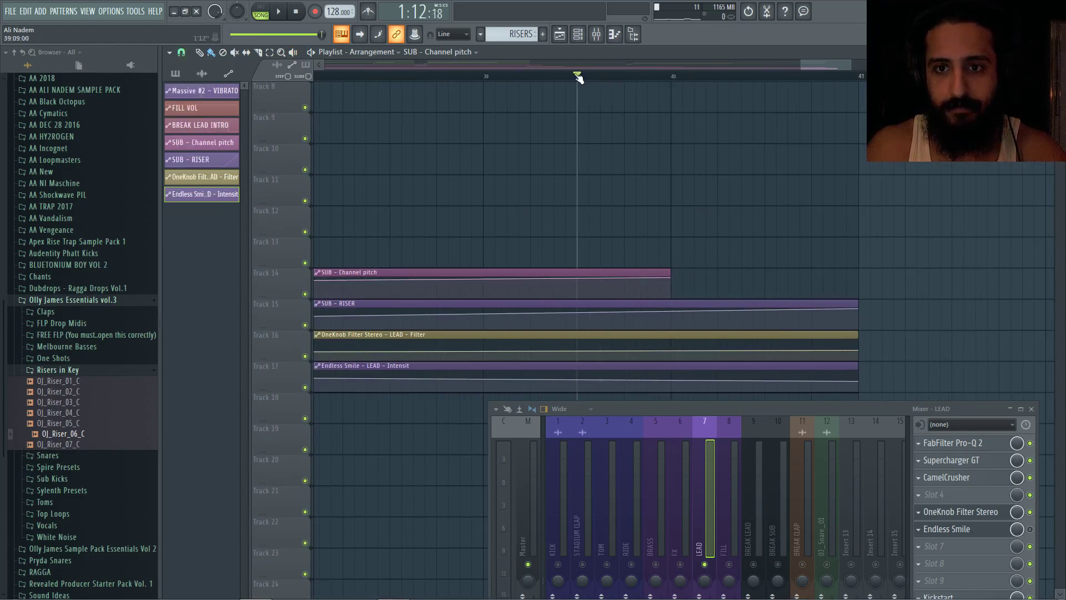
Pull the end point of the SUB - RISER automation back to bar 40.
scroll(676, 266, "down", 2)
scroll(722, 255, "down", 2)
left_click_drag(812, 247, 703, 233)
scroll(703, 233, "down", 1)
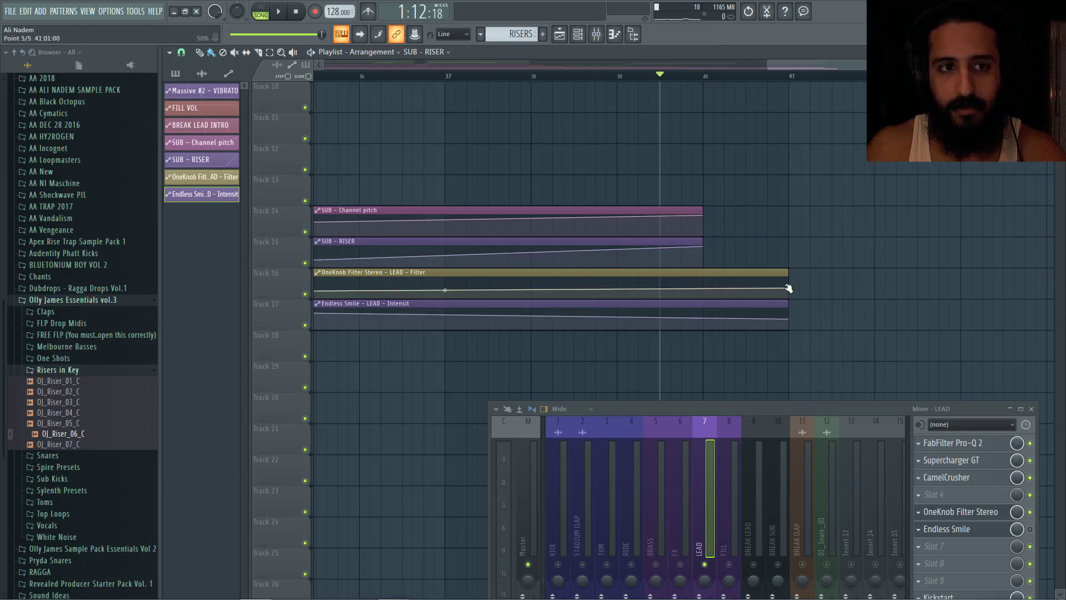
Move the LEAD Filter automation's end point to bar 40, lengthen the clip, and hold the same value until a sharp rise at bar 41.
left_click_drag(788, 288, 897, 273)
right_click(704, 288)
left_click(745, 465)
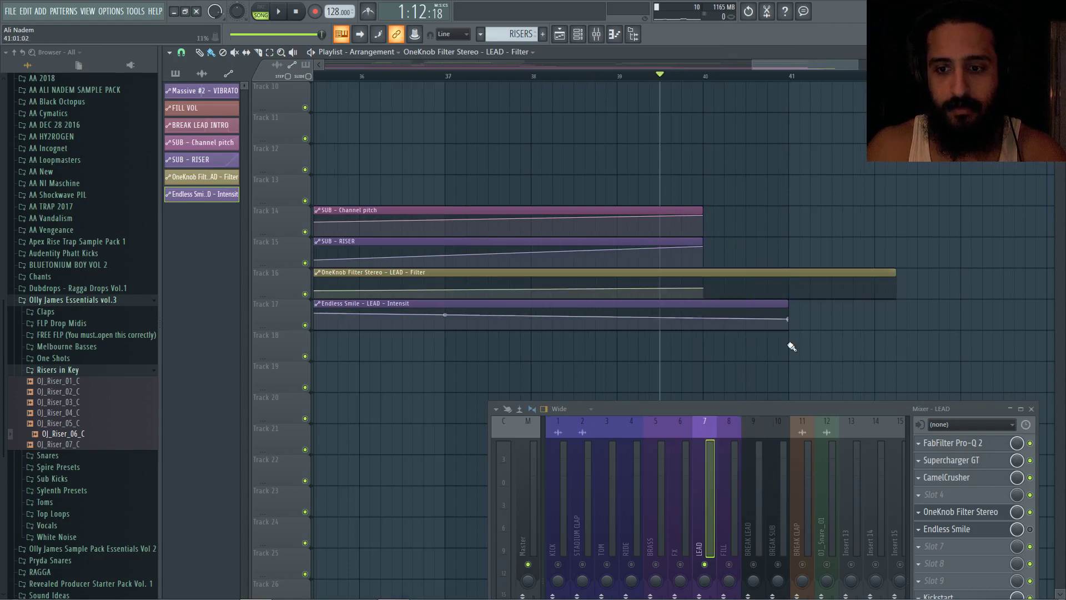
right_click(788, 289)
left_click(828, 471)
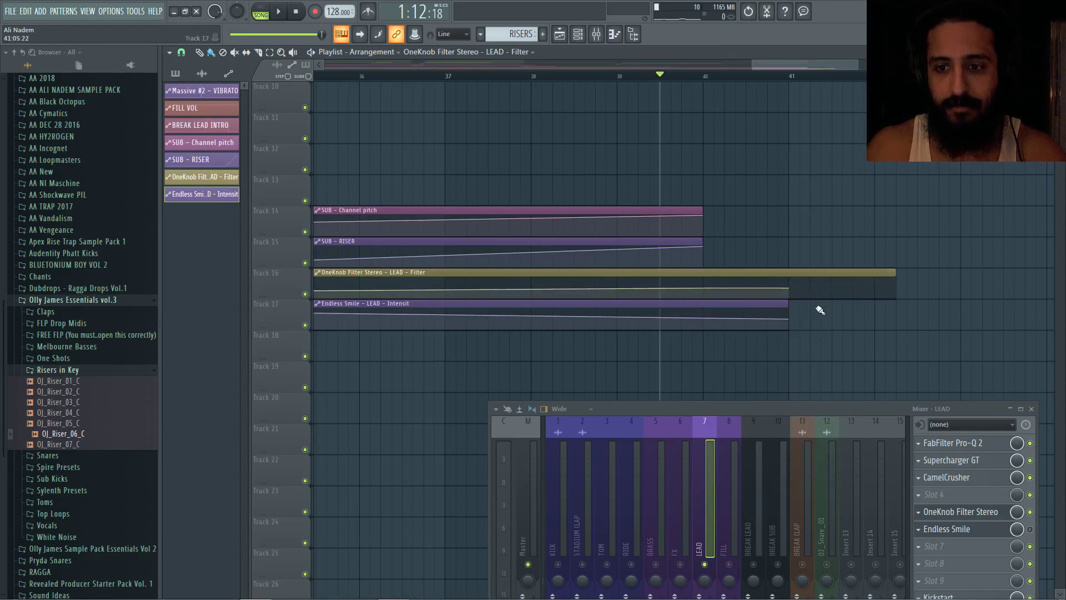
scroll(788, 322, "down", 1)
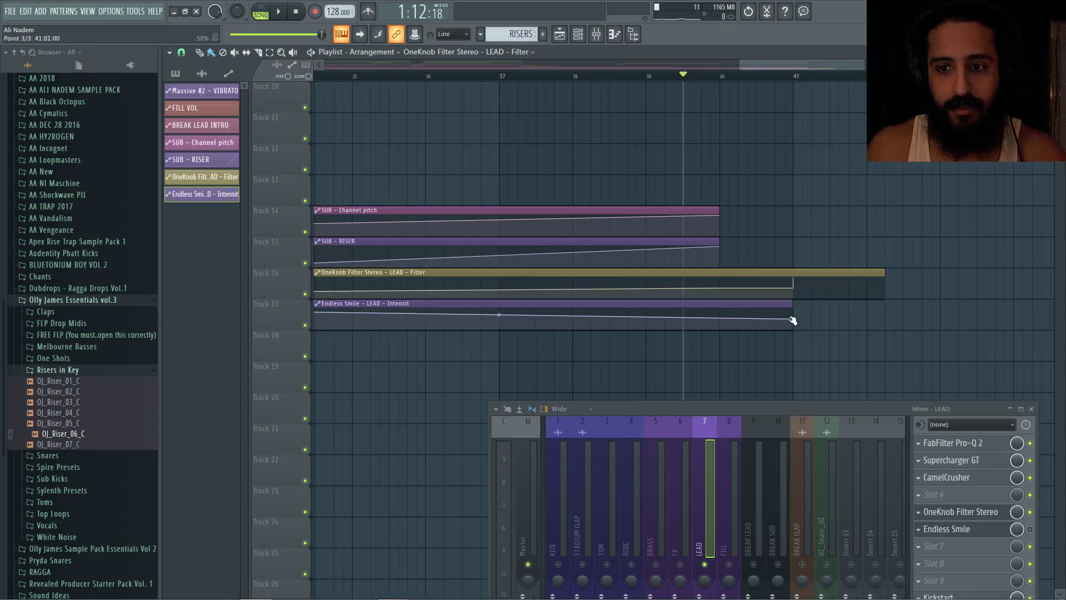
Move the Endless Smile Intensity end point to bar 40 at 50%, lengthen the clip, and add a point with the same value at bar 41.
right_click(793, 320)
left_click(837, 491)
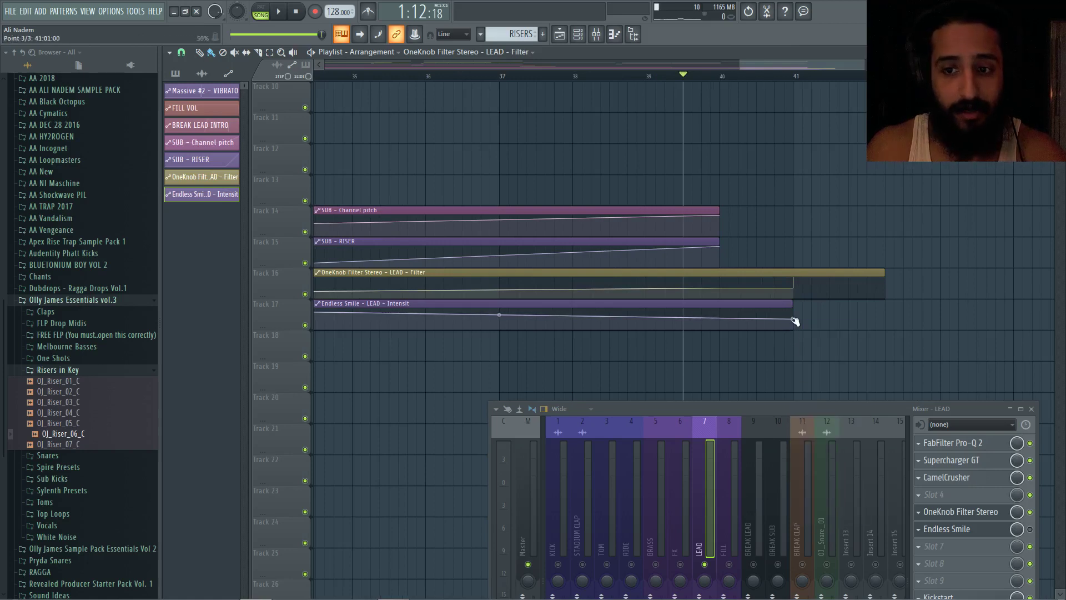
left_click_drag(795, 321, 720, 320)
right_click(720, 321)
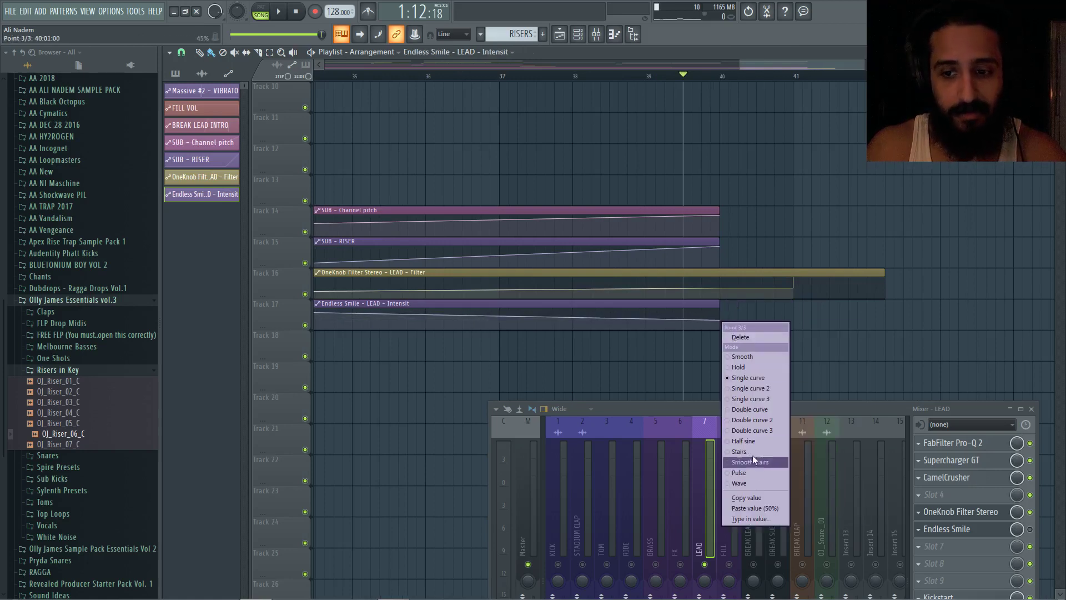
left_click(767, 508)
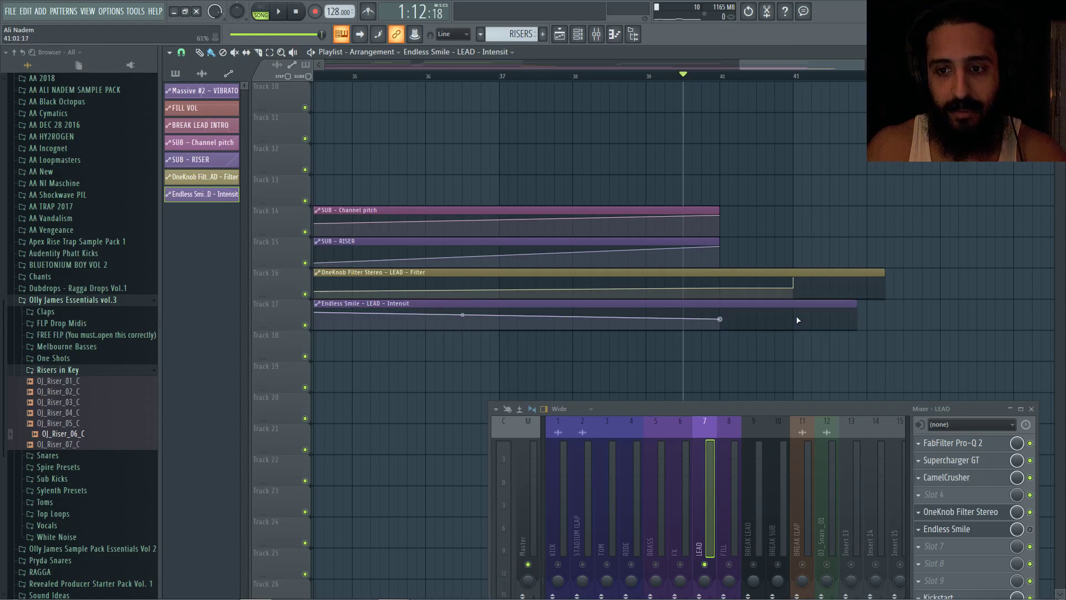
left_click(794, 319)
right_click(794, 318)
left_click(839, 501)
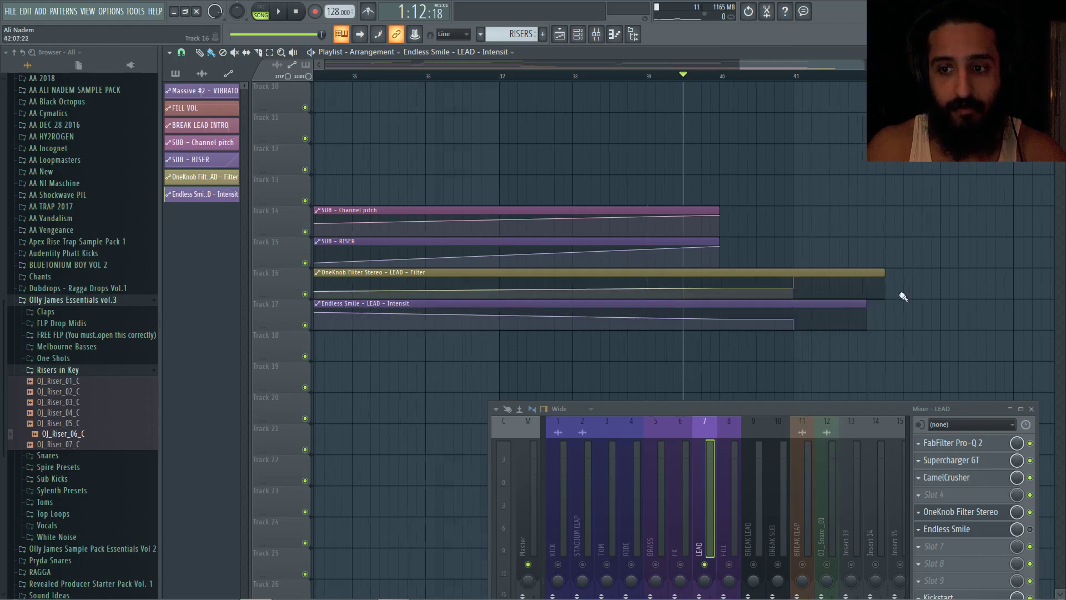
End the LEAD Filter automation at maximum and the Endless Smile automation at 0% just after bar 41, and trim both clips to about bar 41.5.
scroll(888, 292, "up", 3)
left_click_drag(861, 285, 861, 277)
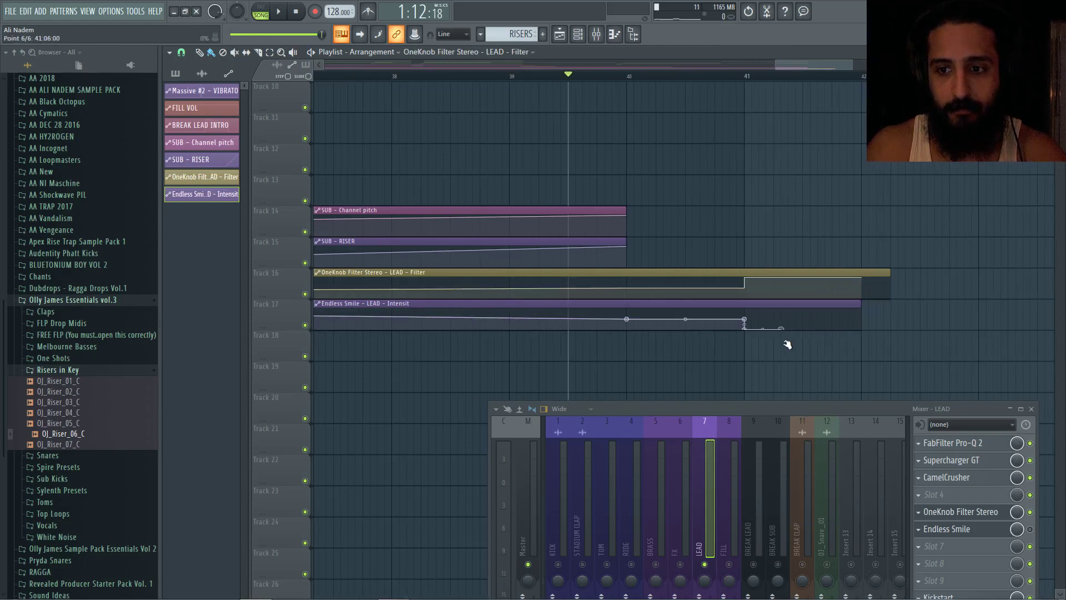
left_click_drag(781, 346, 776, 346)
left_click_drag(863, 278, 777, 258)
left_click(182, 52)
left_click(194, 105)
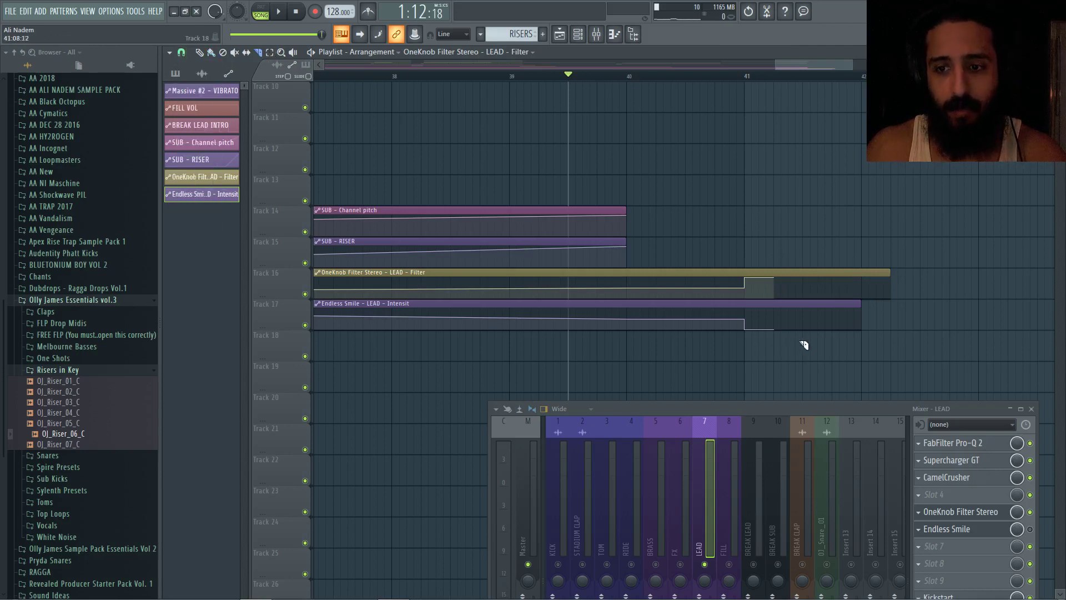
left_click_drag(808, 249, 808, 250)
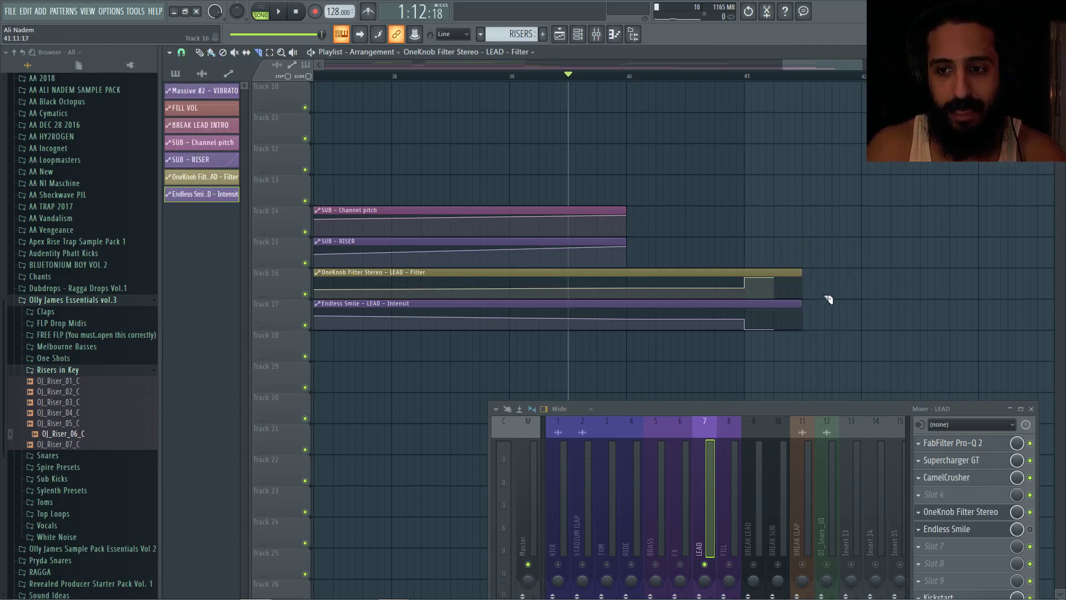
Open the RISERS pattern from its playlist clip for editing, with the channel rack shown.
scroll(821, 183, "down", 8)
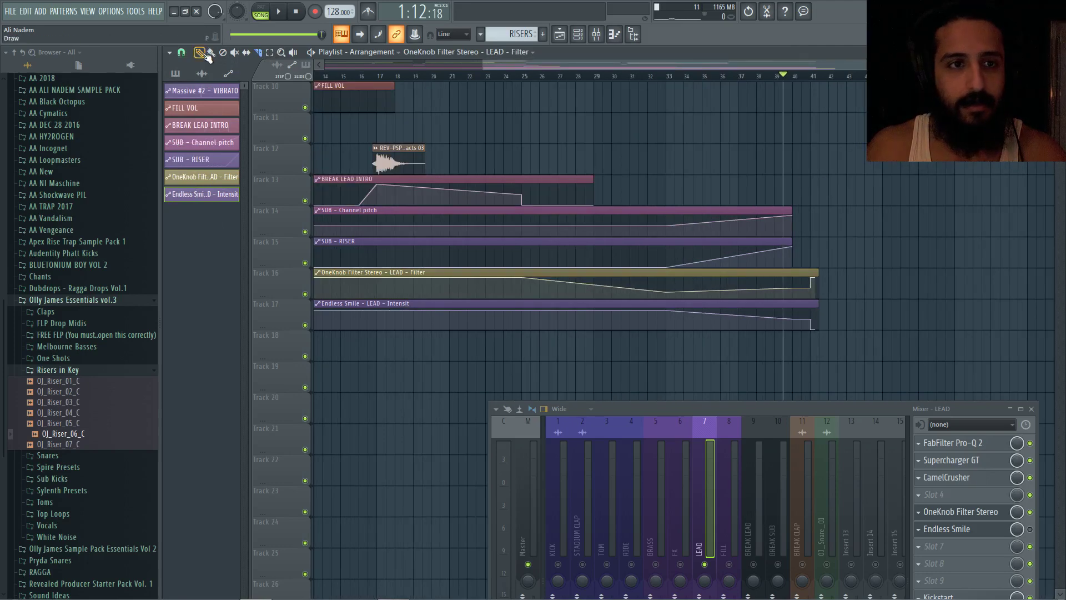
scroll(956, 211, "down", 3)
scroll(854, 218, "up", 5)
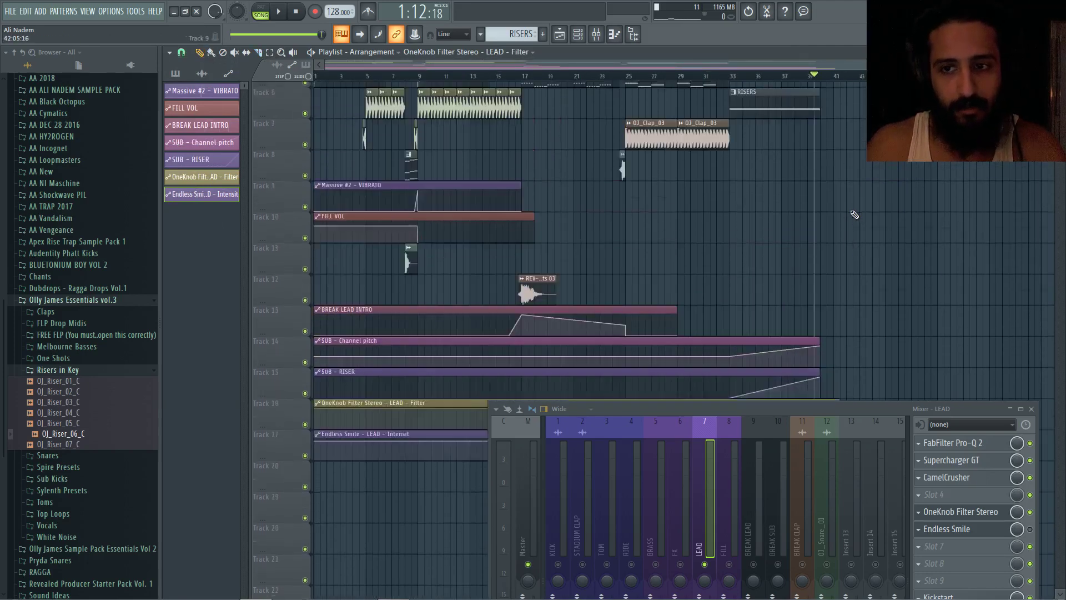
scroll(858, 214, "up", 4)
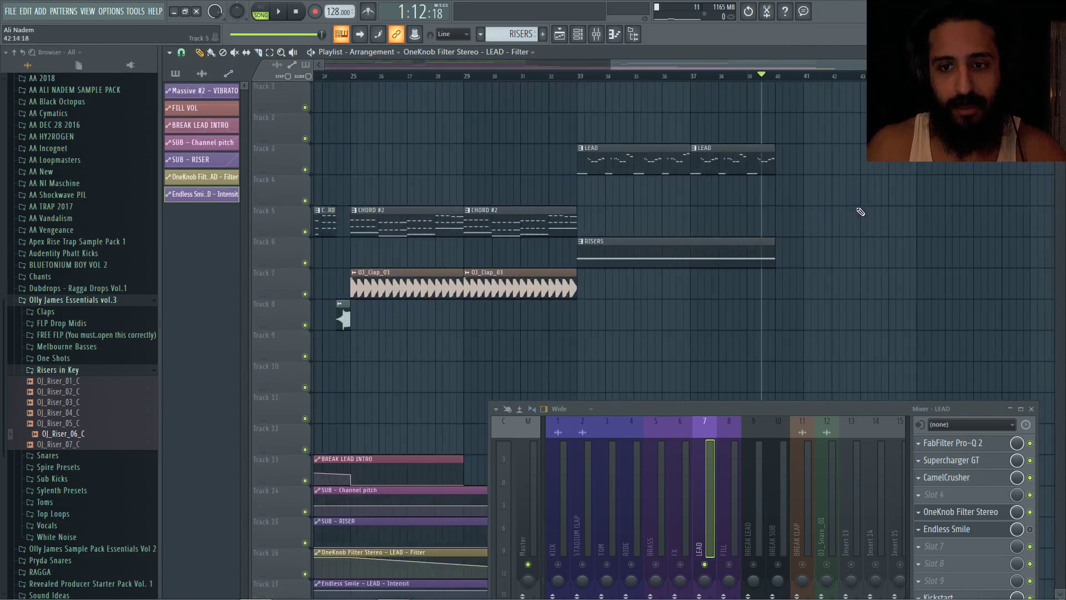
double_click(682, 256)
left_click(595, 34)
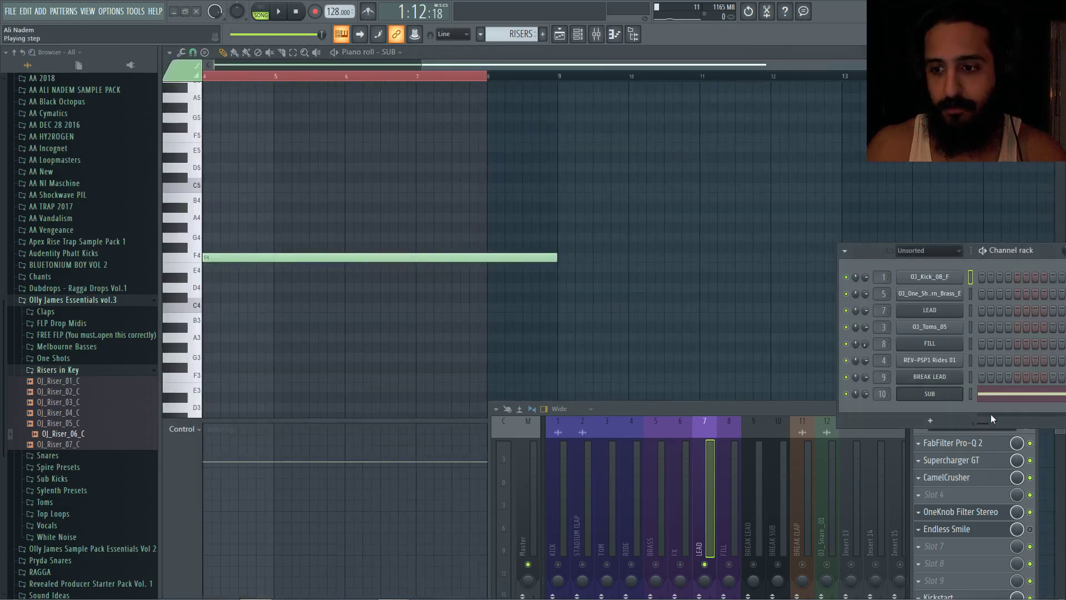
Audition the samples in the Snares folder of Olly James Essentials vol.3, including OJ_Snare_06.
left_click(84, 404)
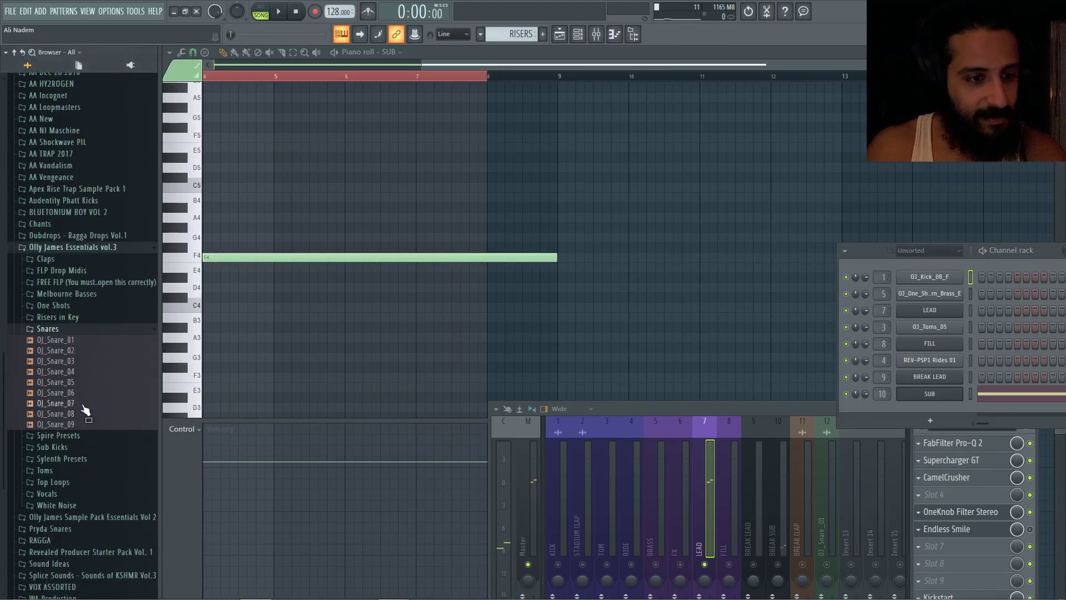
left_click(83, 395)
left_click(83, 404)
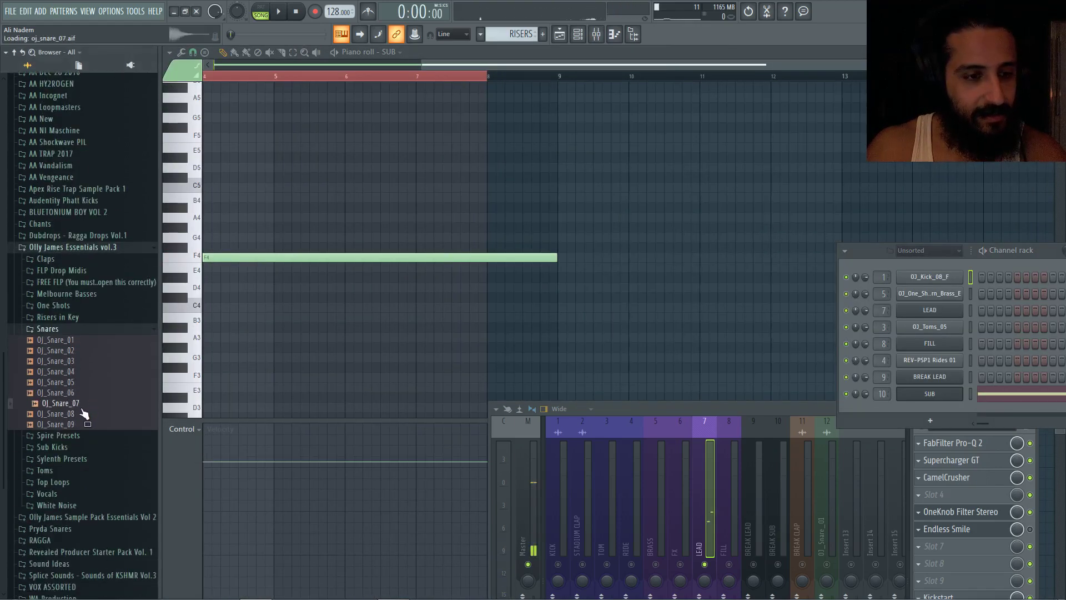
left_click(81, 414)
left_click(78, 423)
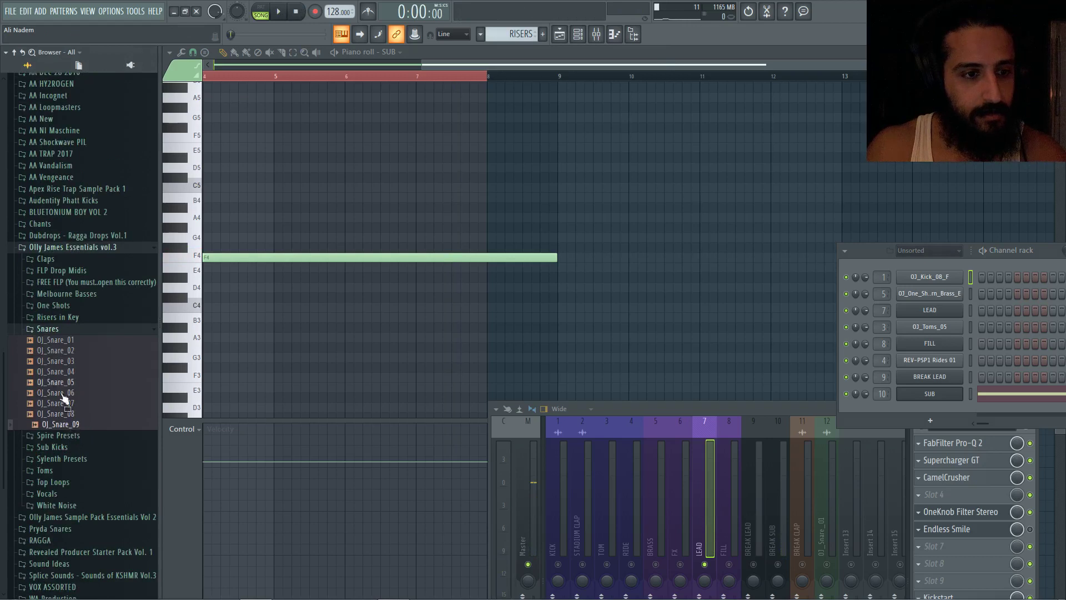
left_click(75, 372)
left_click(80, 353)
left_click(80, 341)
left_click(80, 341)
left_click(82, 373)
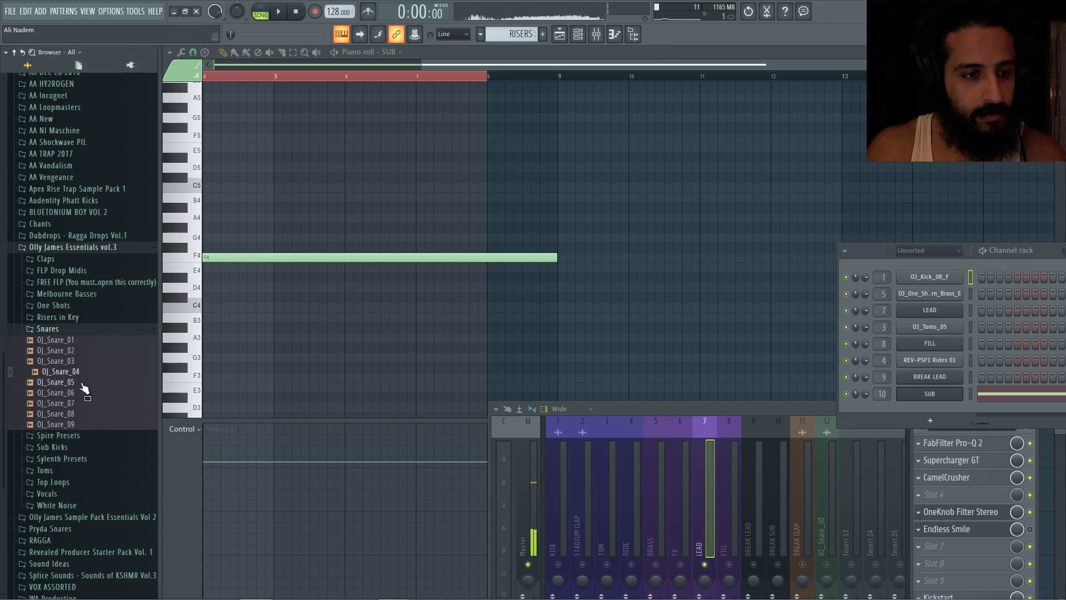
left_click(83, 393)
Add OJ_Snare_06 as a new channel in the RISERS pattern with a hit every four steps, and route it to mixer track 13.
left_click_drag(84, 393, 939, 411)
right_click(940, 410)
left_click(1012, 460)
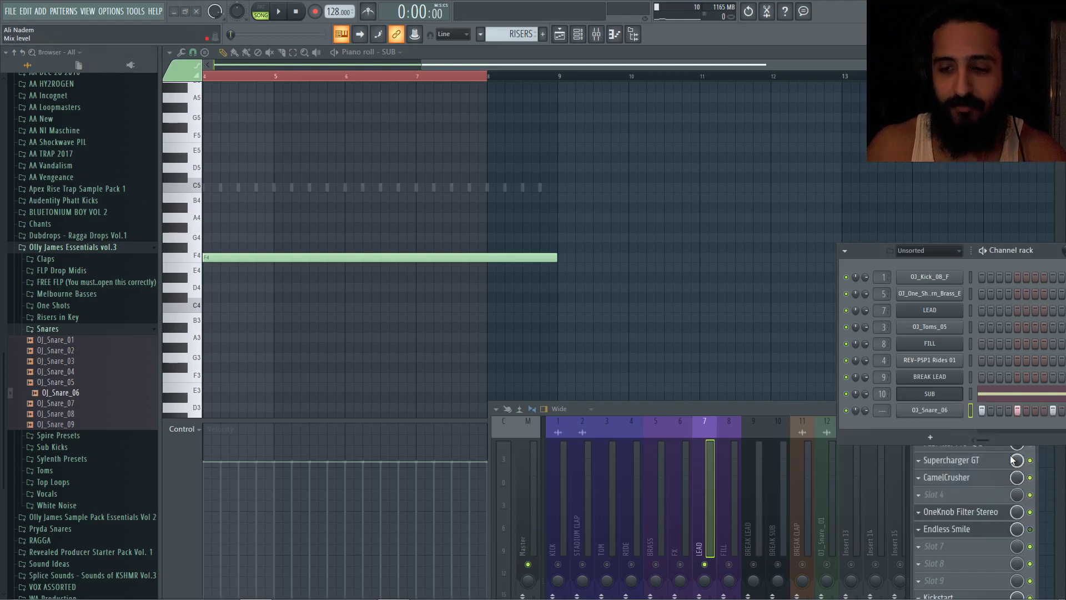
left_click(925, 411)
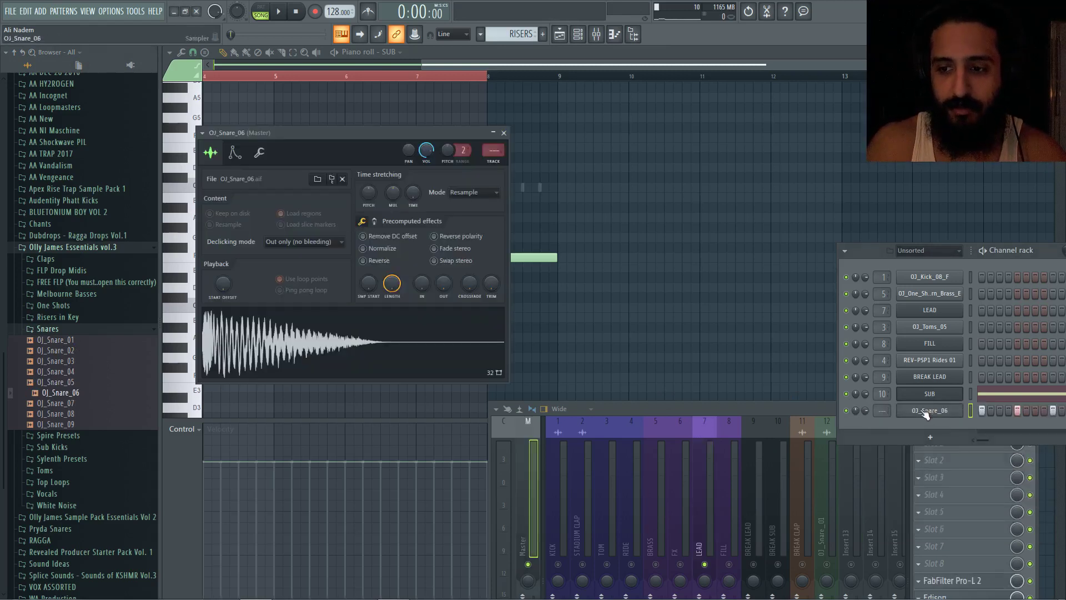
left_click(492, 166)
Audition the transition into bar 33 with the new snare, briefly soloing the BREAK LEAD mixer track.
key("space")
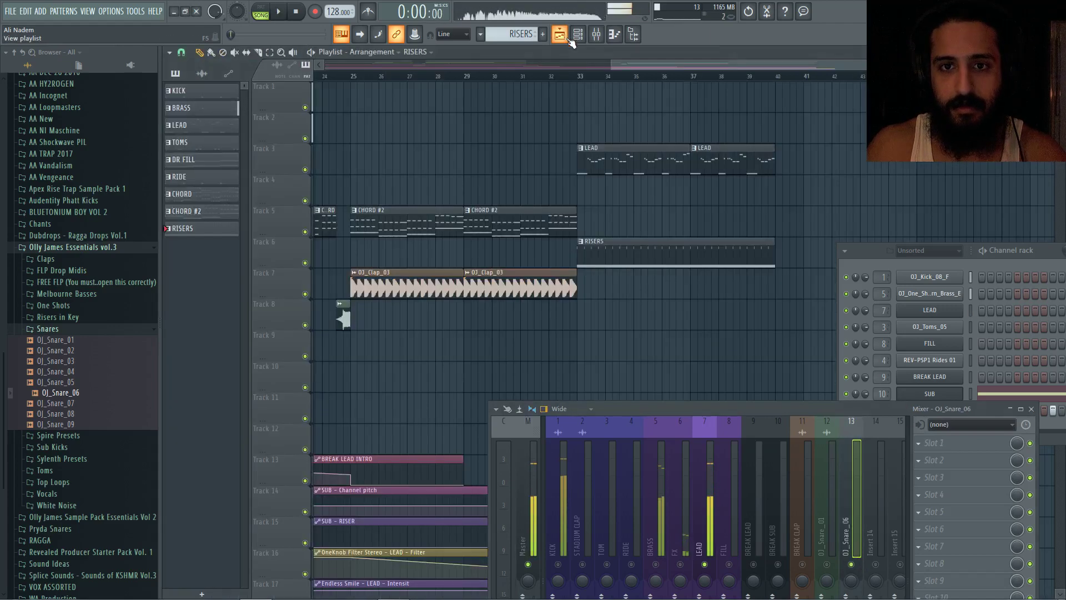
key("space")
right_click(753, 564)
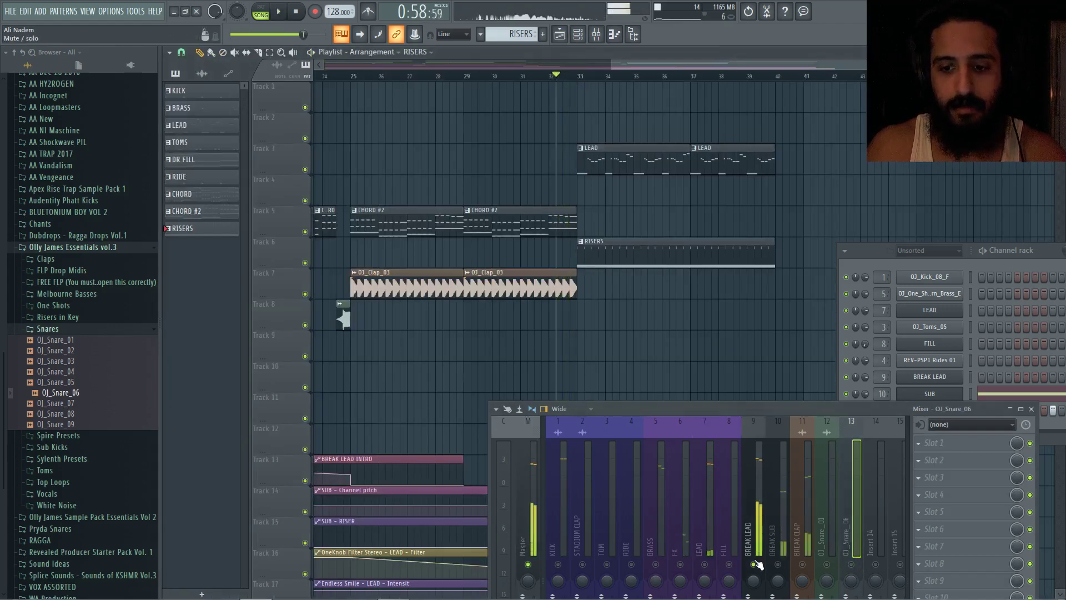
right_click(753, 564)
key("space")
left_click_drag(665, 302, 639, 250)
scroll(827, 157, "down", 3)
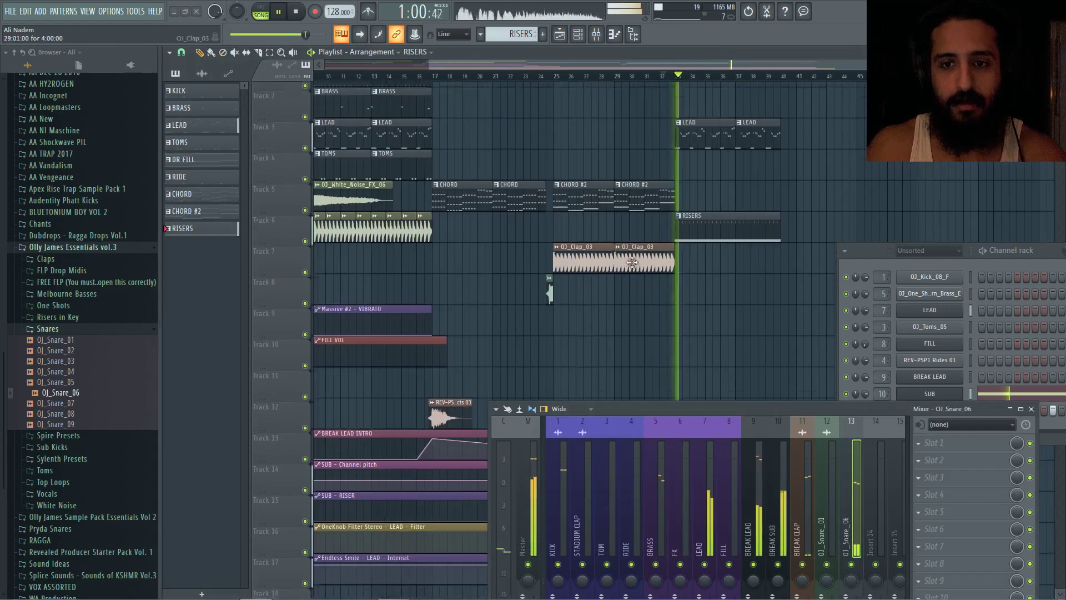
scroll(827, 157, "up", 3)
left_click_drag(646, 62, 659, 62)
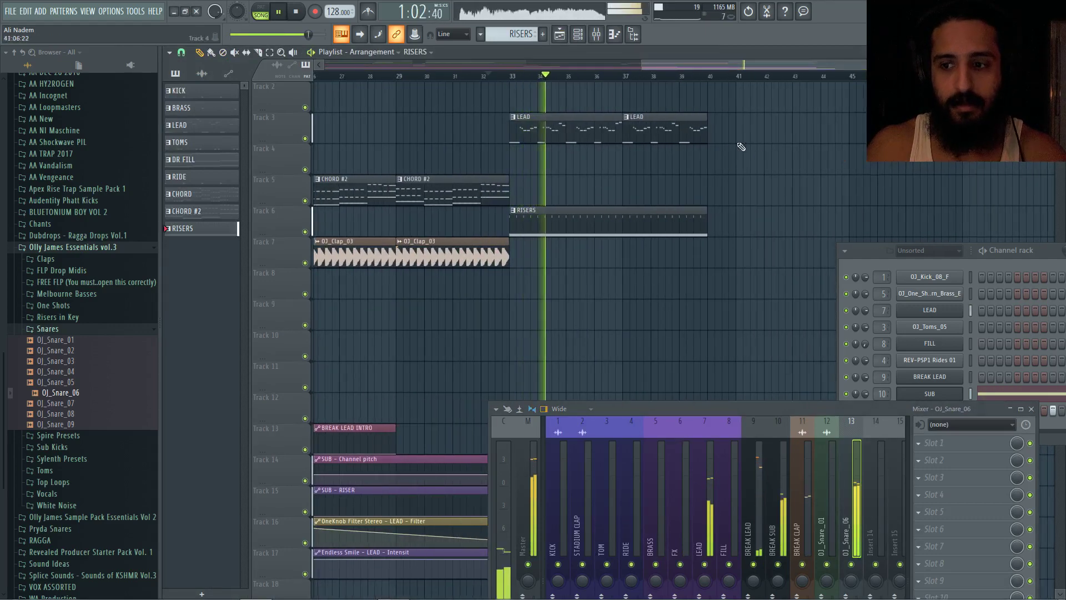
Move the mixer window down and open the OJ_Snare_06 channel's notes in the piano roll.
left_click_drag(901, 406, 902, 493)
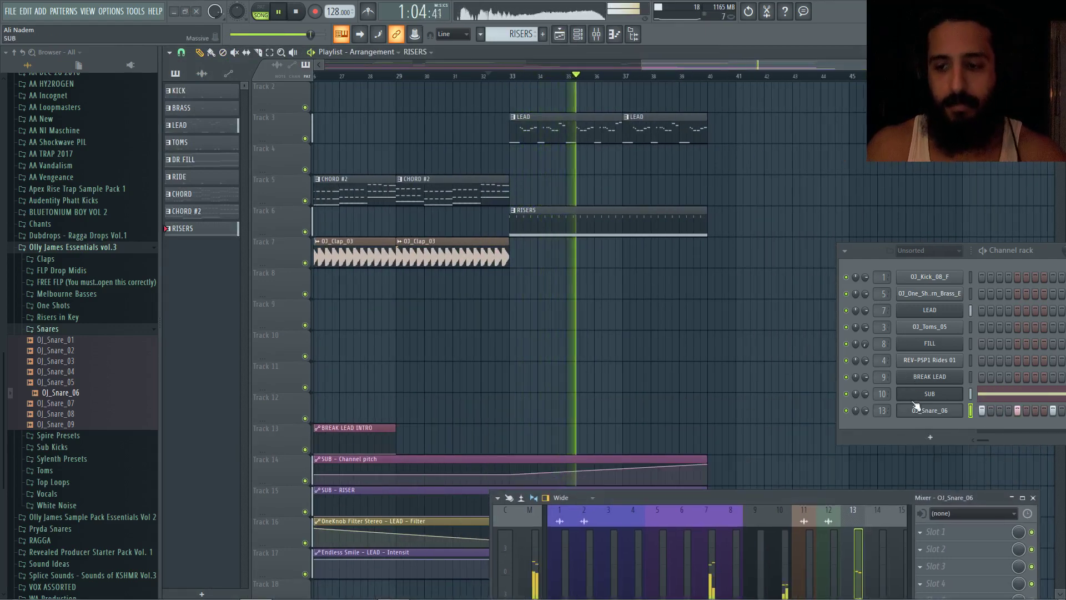
right_click(933, 411)
left_click(935, 410)
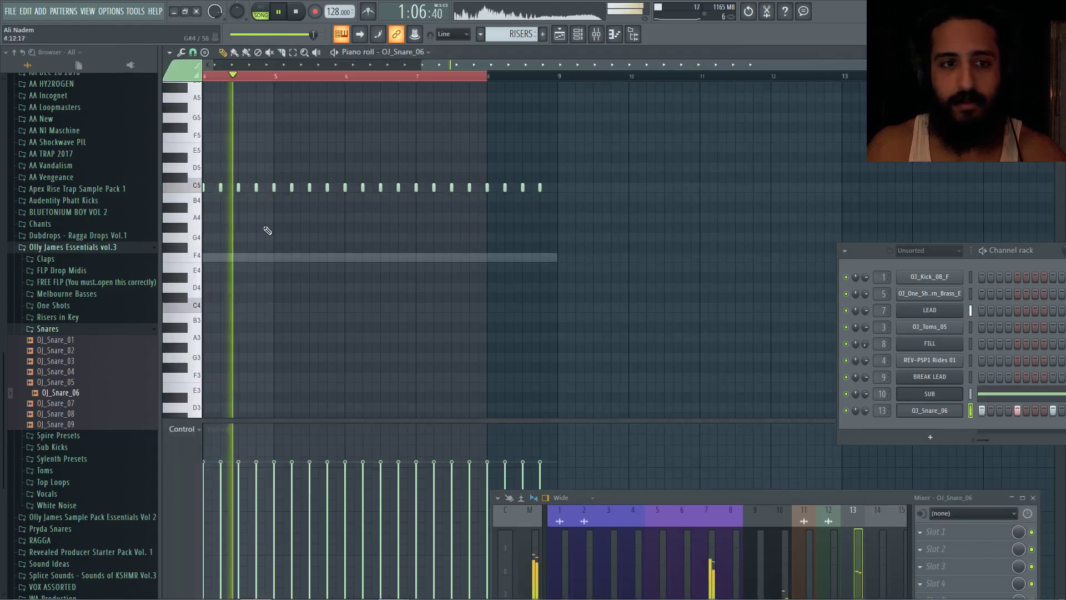
Add C5 snare hits between the existing ones so bars 5 and 6 play a hit every two steps.
left_click(477, 187)
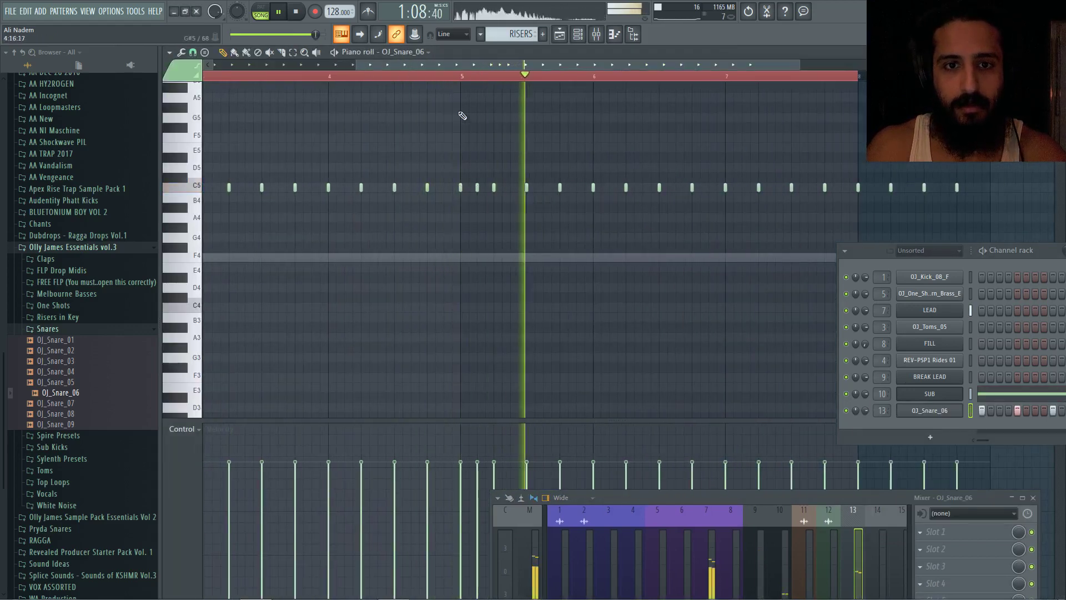
left_click(465, 72)
left_click(510, 187)
left_click(542, 187)
left_click(576, 187)
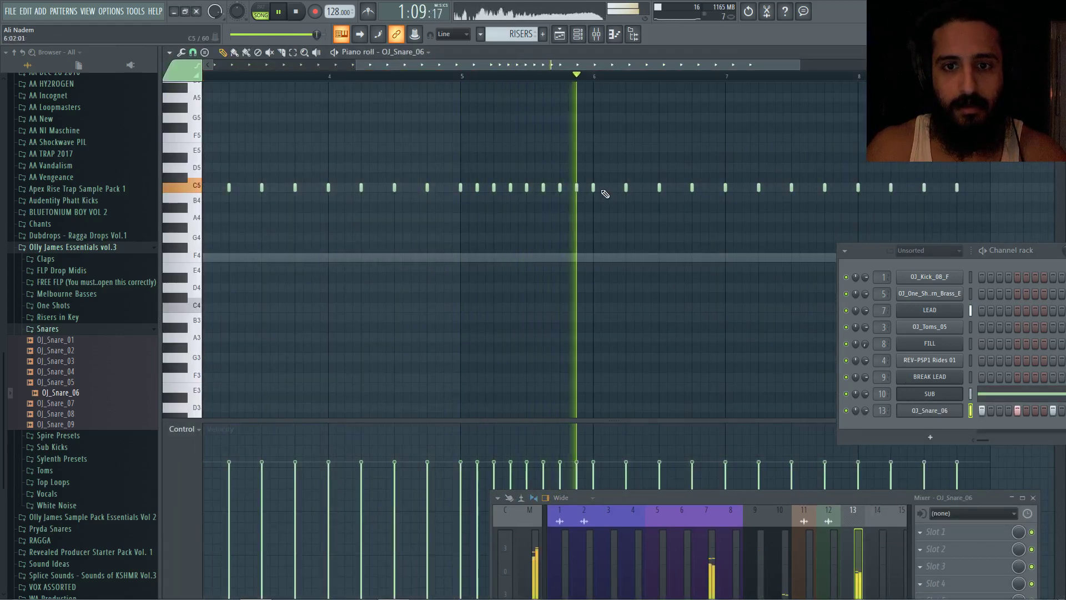
left_click(600, 187)
key("ctrl+s")
left_click_drag(603, 188, 609, 188)
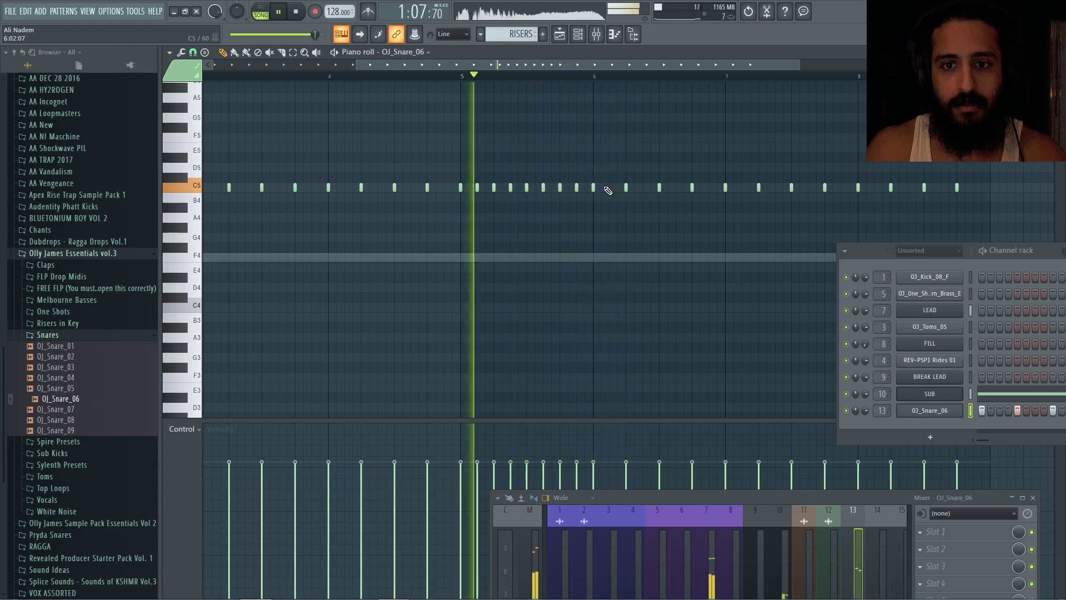
left_click(642, 188)
left_click(676, 188)
left_click(710, 189)
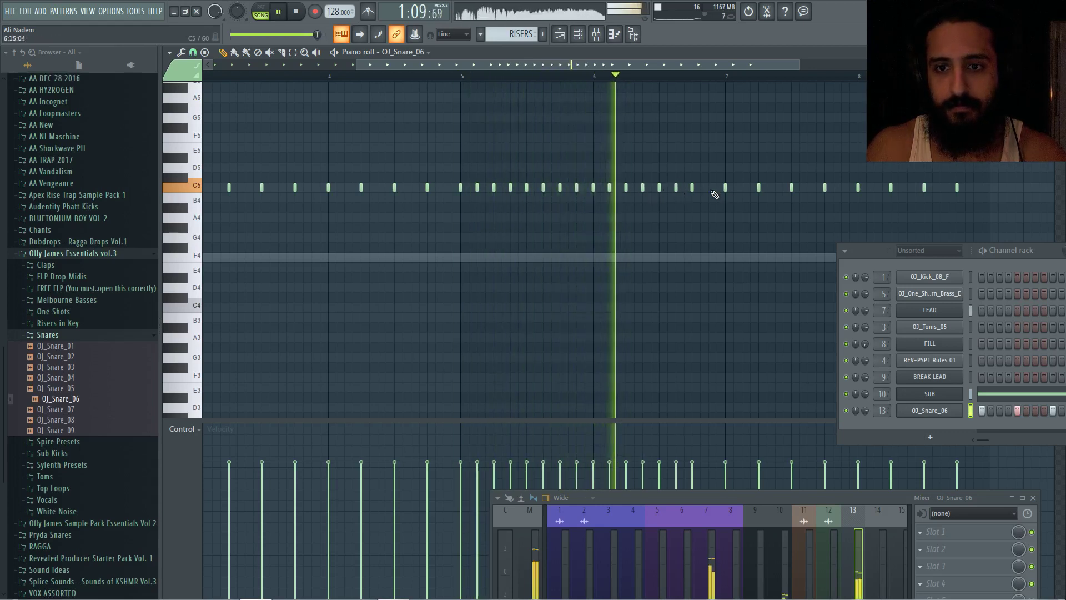
Add snare hits one step apart at the start of bar 7 and stop playback.
scroll(794, 169, "up", 2)
left_click(678, 189)
left_click(695, 189)
scroll(661, 183, "down", 3)
key("space")
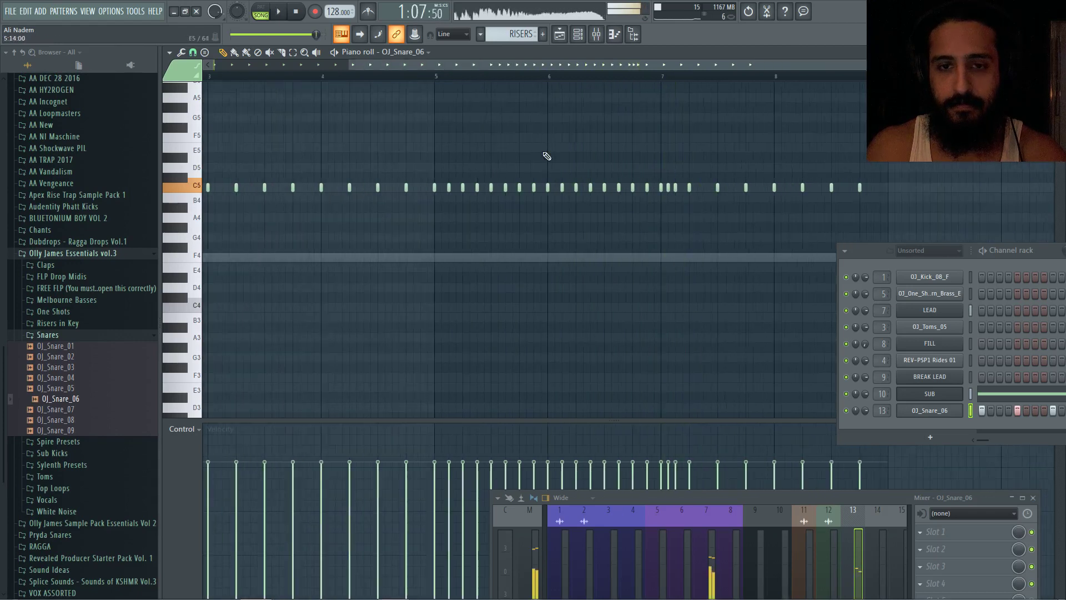
left_click_drag(403, 60, 275, 66)
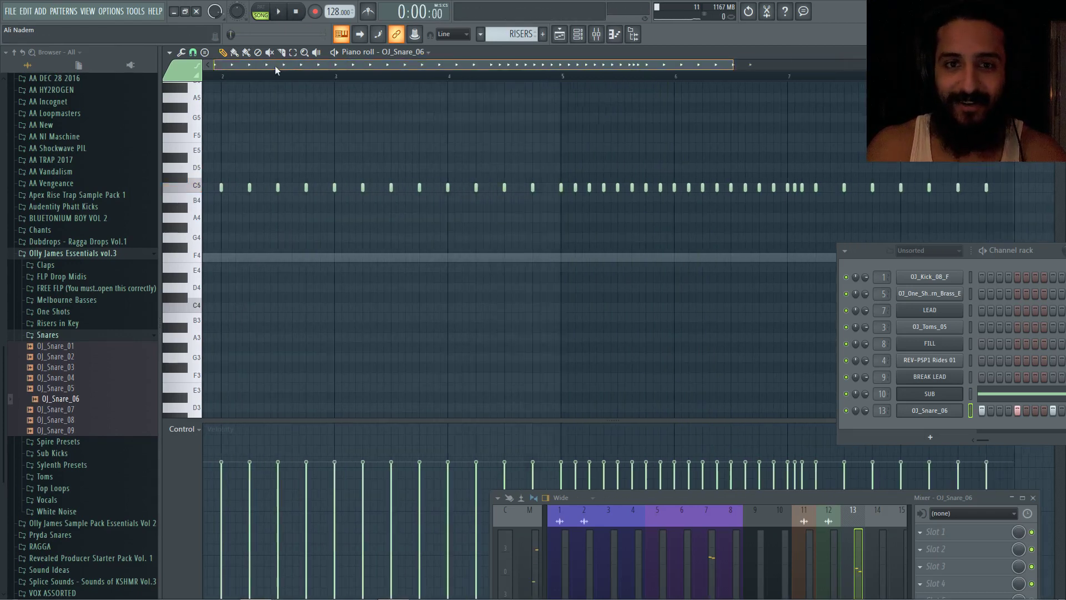
Try raising the OJ_Snare_06 sample's pitch by about 1100 cents, audition it, and reset the pitch shift.
left_click(926, 410)
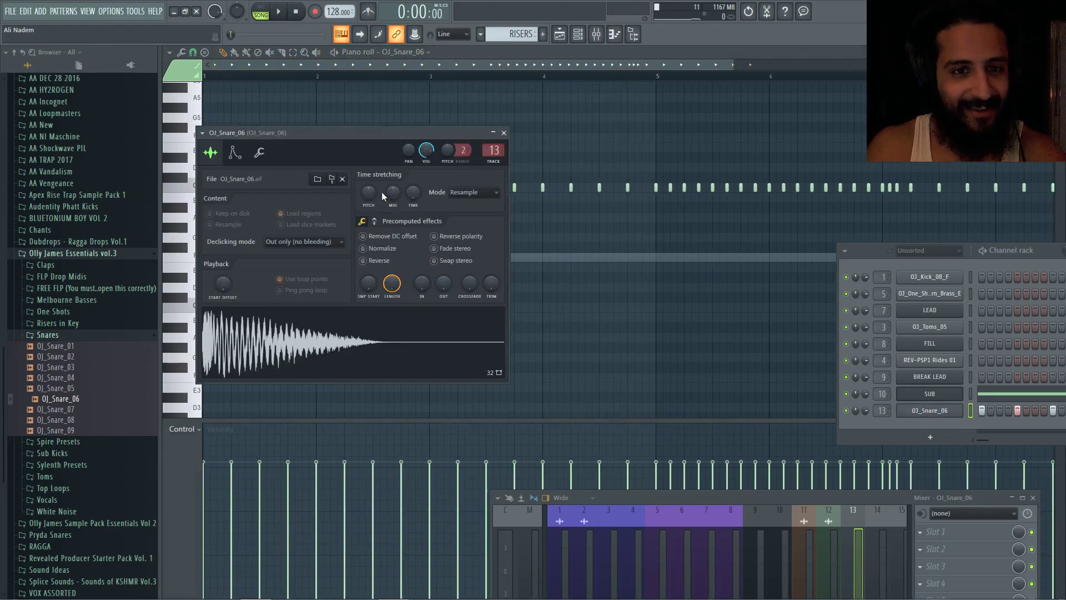
left_click_drag(369, 193, 368, 167)
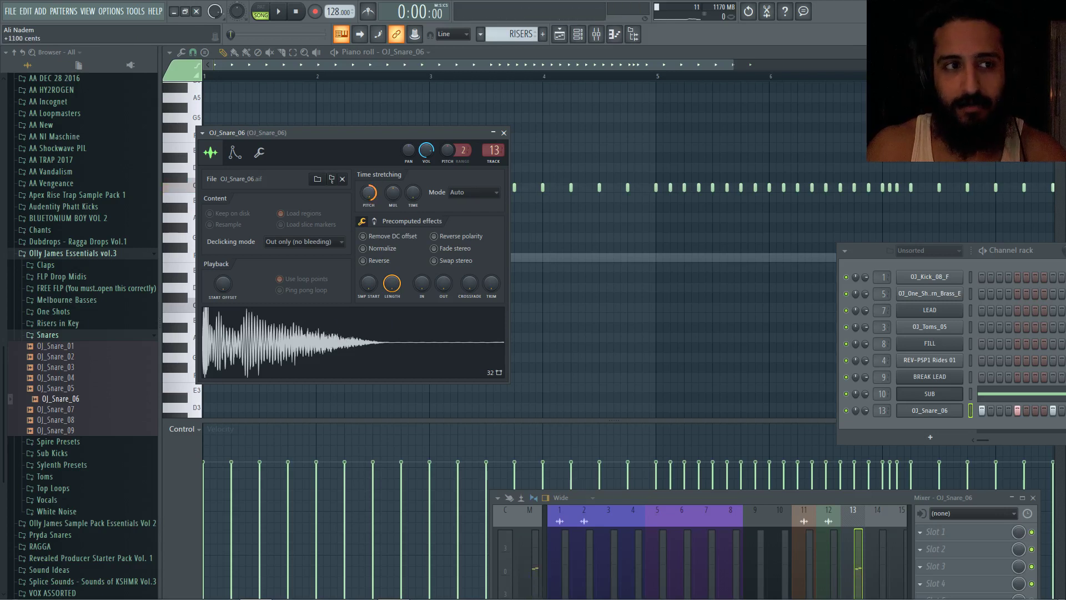
left_click_drag(368, 193, 369, 195)
left_click(342, 330)
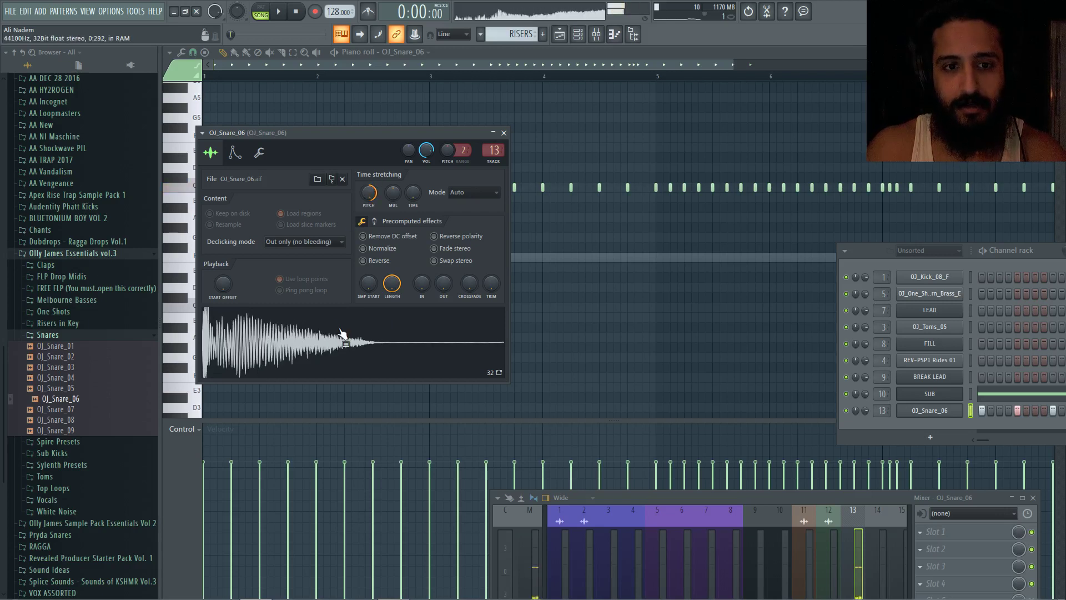
right_click(369, 197)
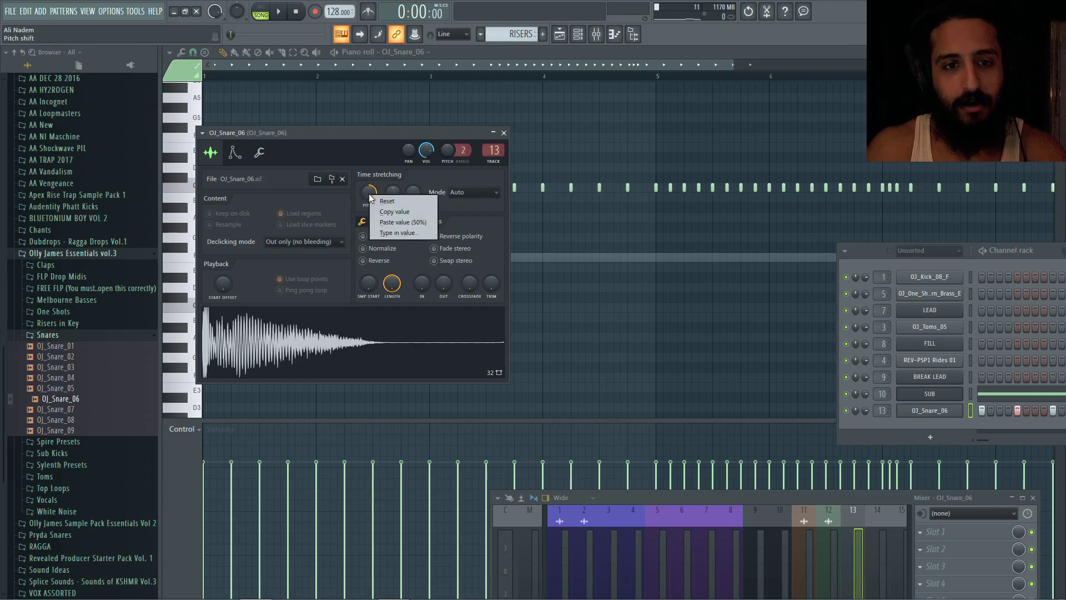
left_click(383, 201)
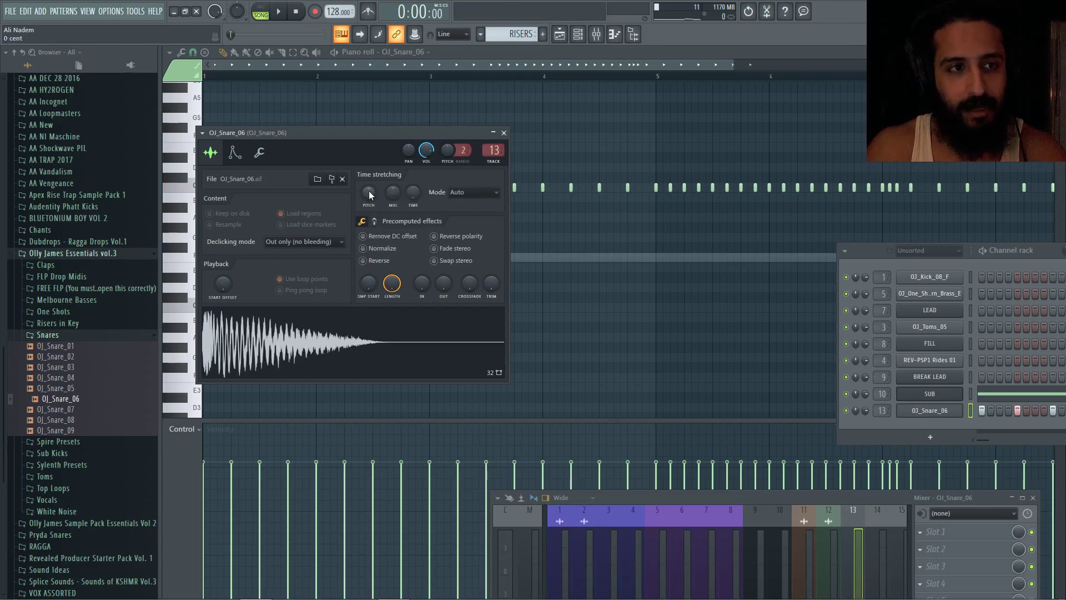
left_click_drag(368, 193, 369, 194)
left_click(336, 325)
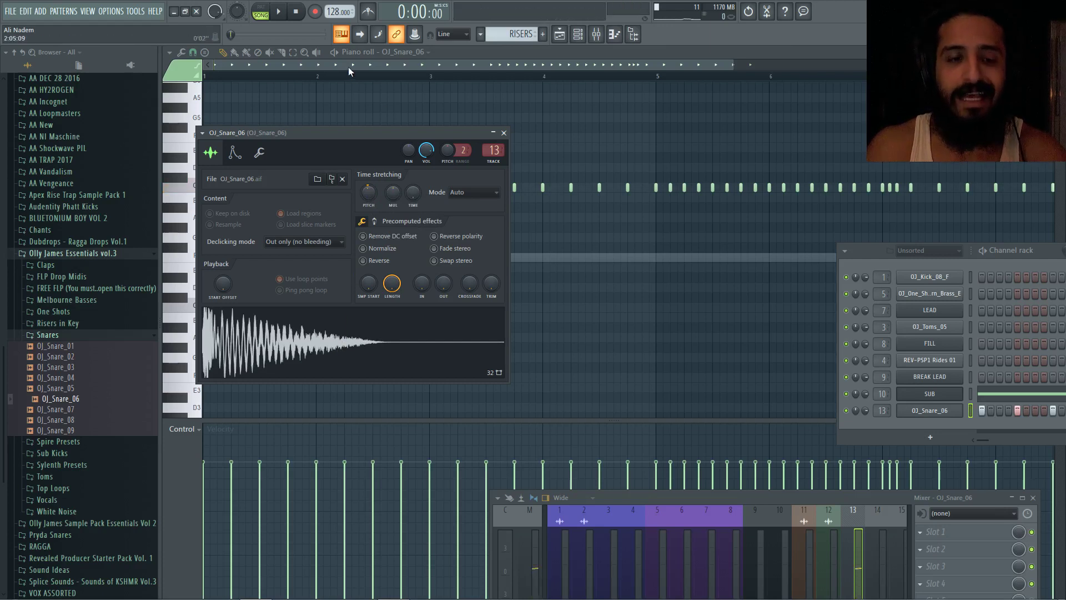
key("Escape")
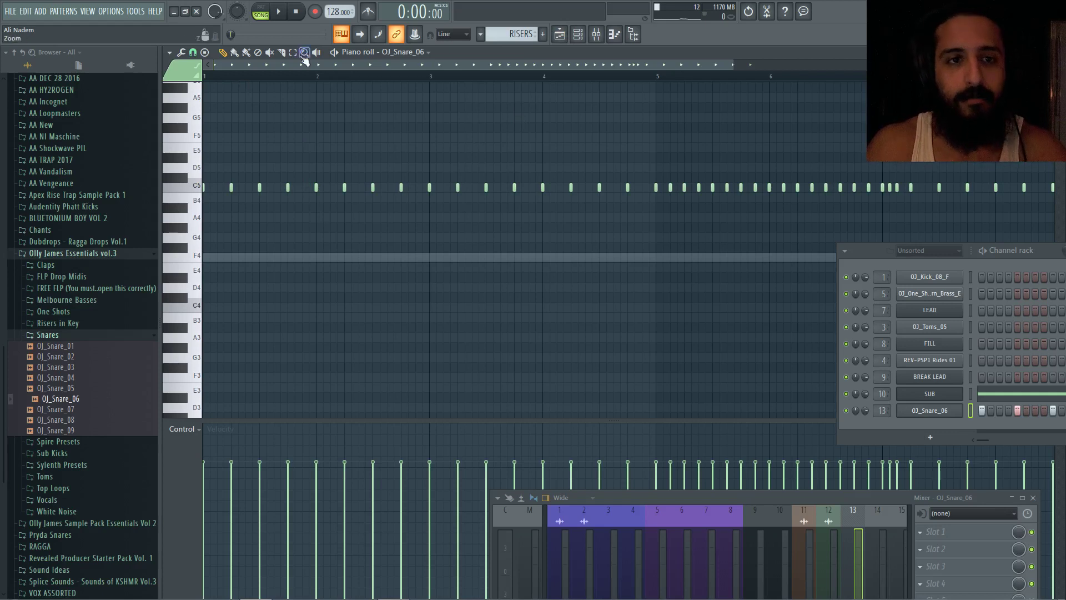
left_click(933, 410)
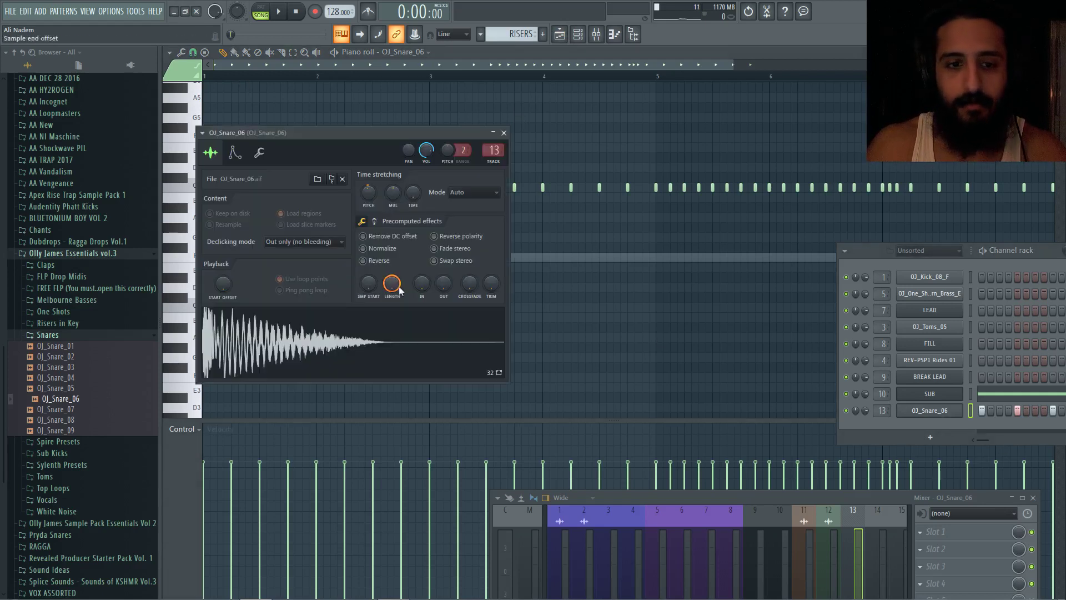
left_click(270, 163)
left_click(503, 132)
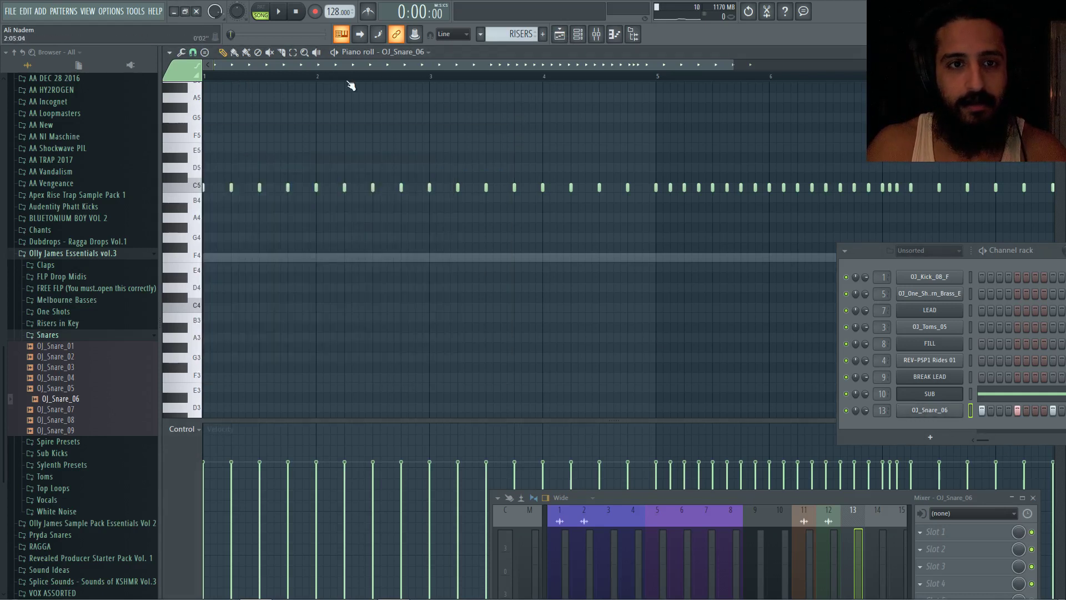
Play the RISERS pattern on its own and add an extra C5 snare hit two steps before bar 3.
left_click(334, 52)
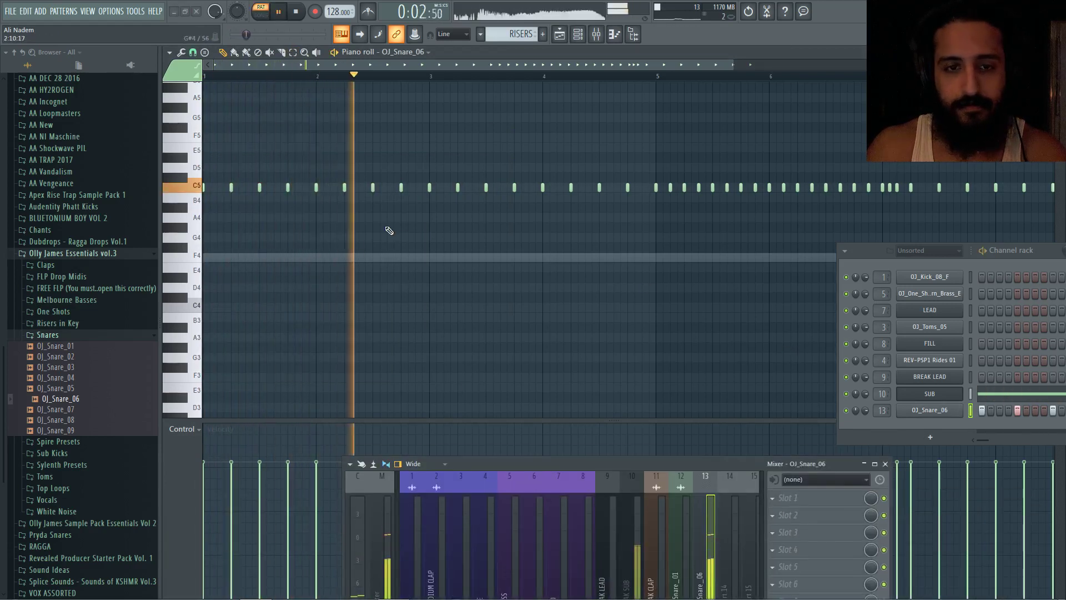
left_click(416, 188)
key("space")
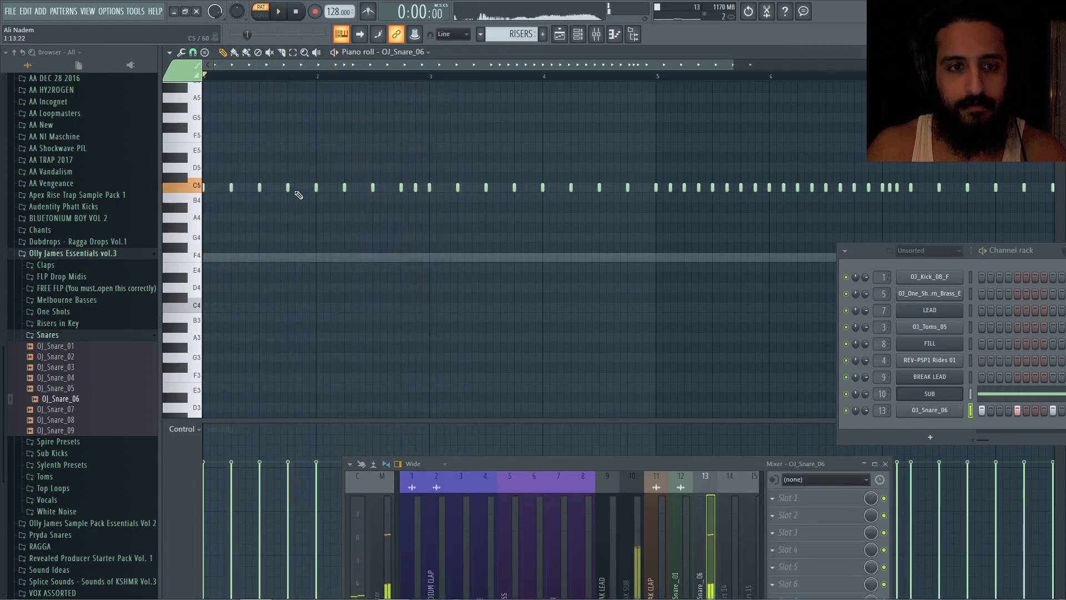
key("space")
scroll(288, 197, "up", 6)
scroll(459, 217, "down", 5)
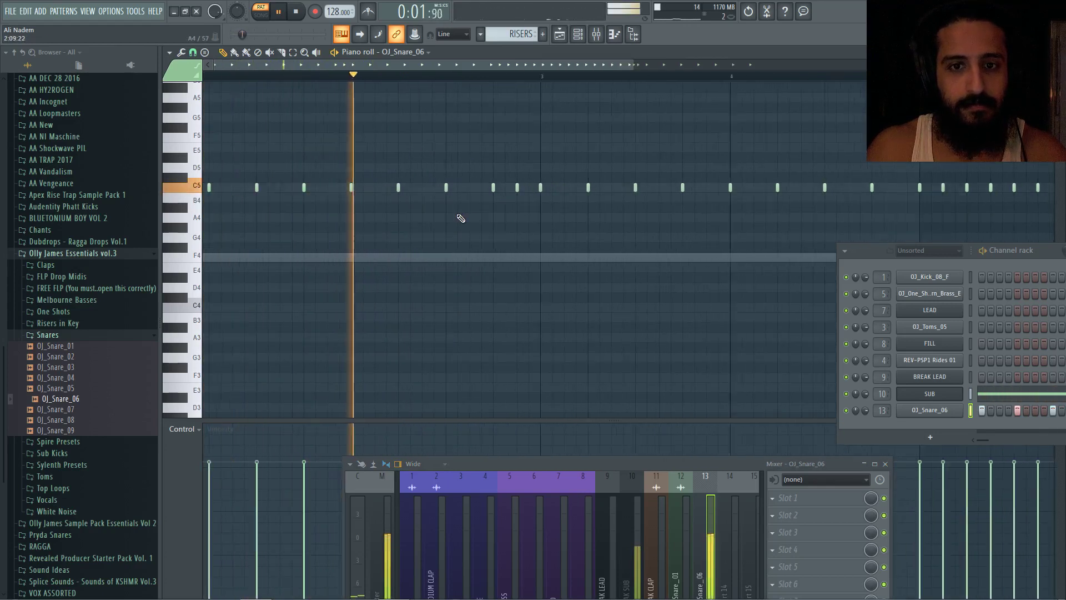
scroll(561, 227, "down", 4)
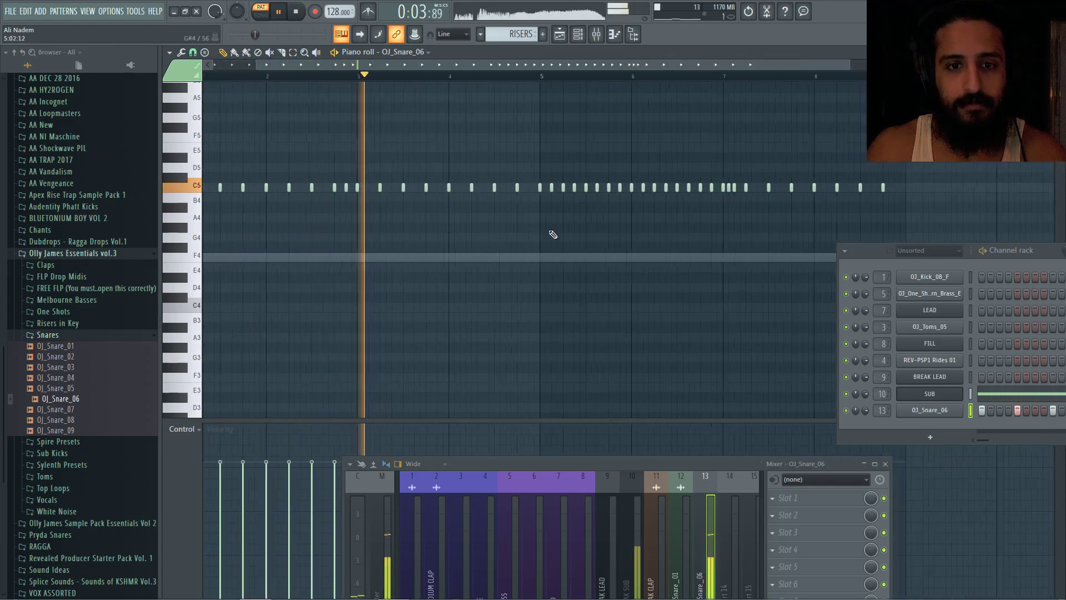
Set the piano roll snap to 1/4 step and add a fast roll of half-step snare hits just before bar 5.
scroll(541, 230, "up", 5)
scroll(530, 199, "up", 5)
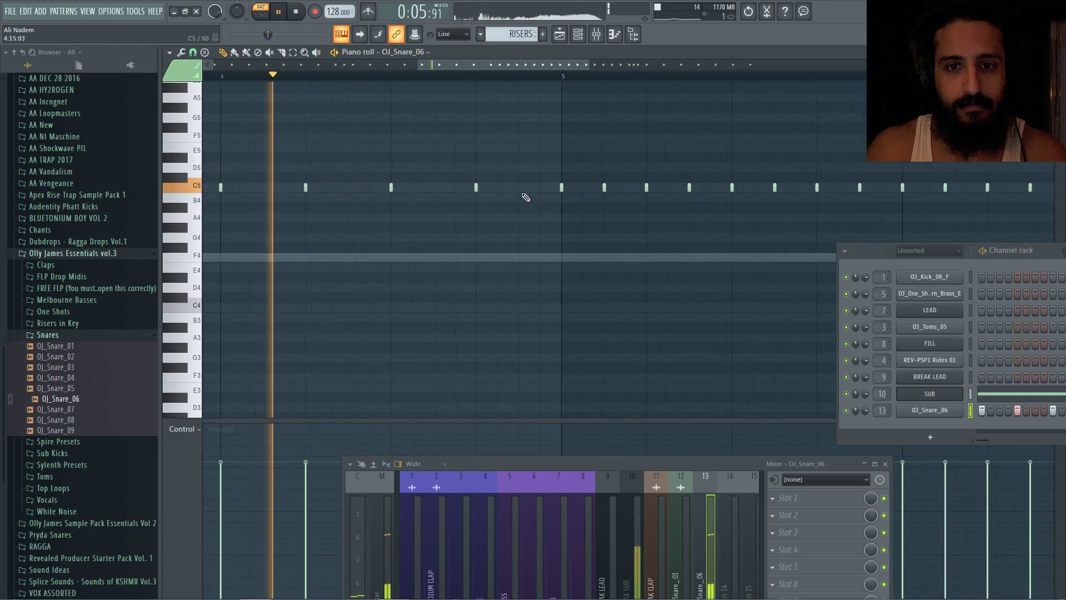
left_click(539, 188)
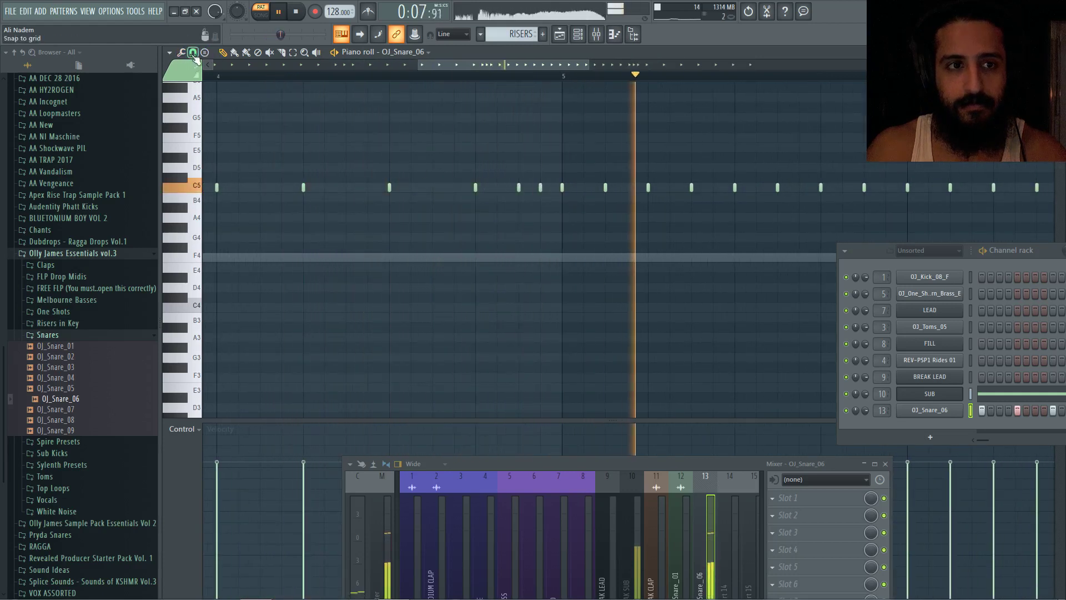
left_click(193, 51)
left_click(202, 115)
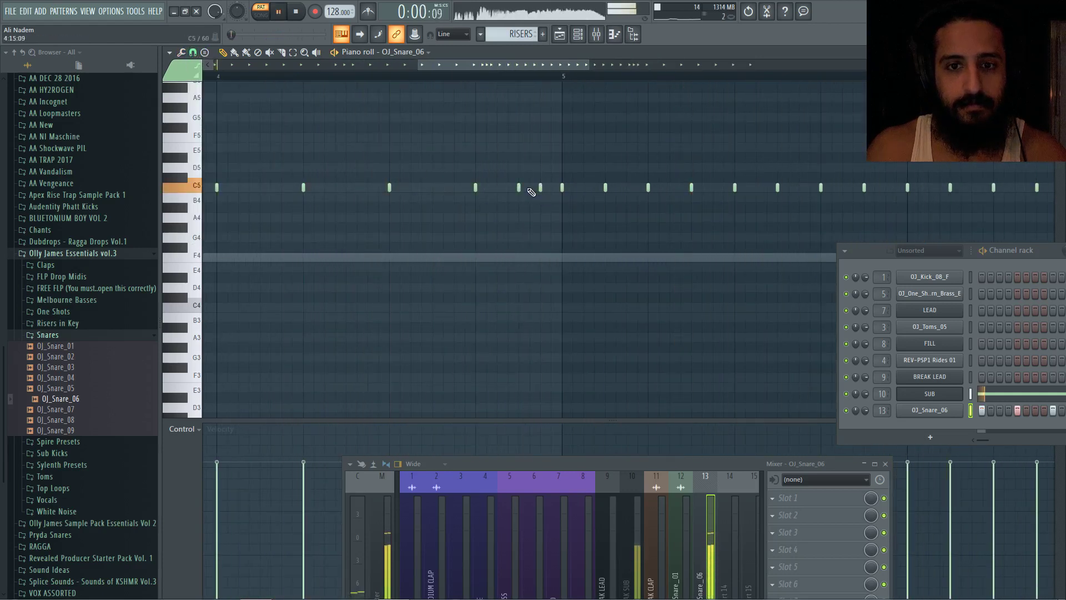
left_click(530, 188)
left_click(551, 187)
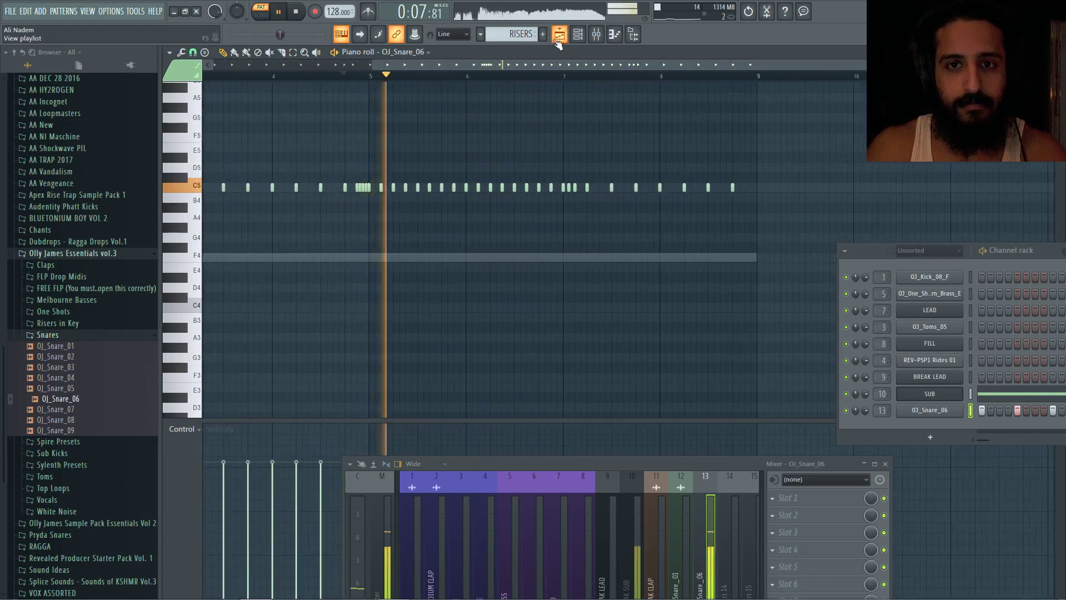
Stop playback, return to the playlist, move the mixer window up, and set the playback position to bar 33.
key("F5")
key("space")
left_click_drag(613, 465, 578, 359)
left_click(510, 77)
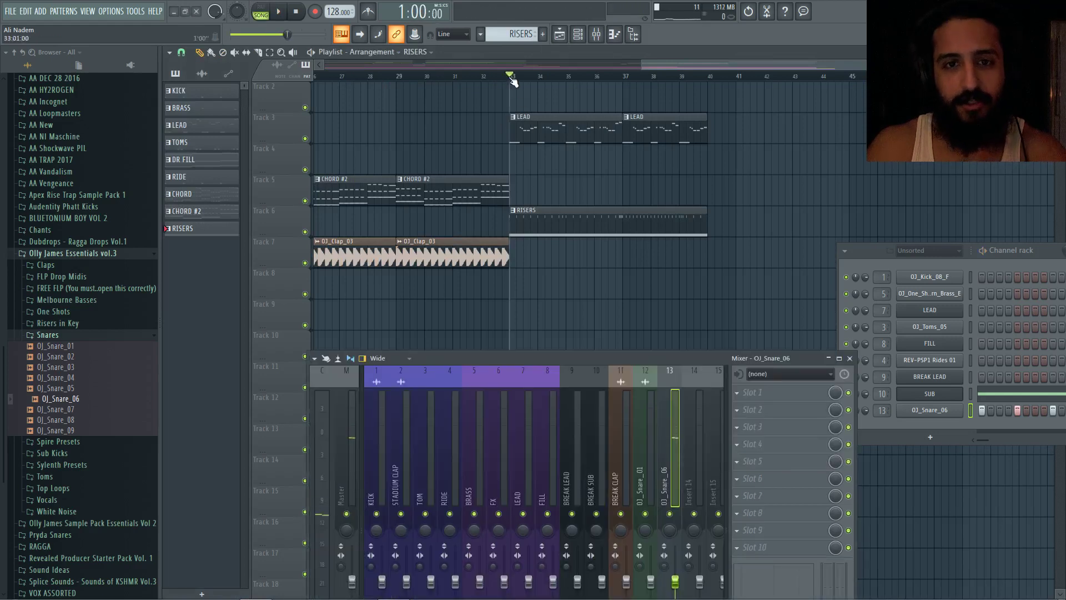
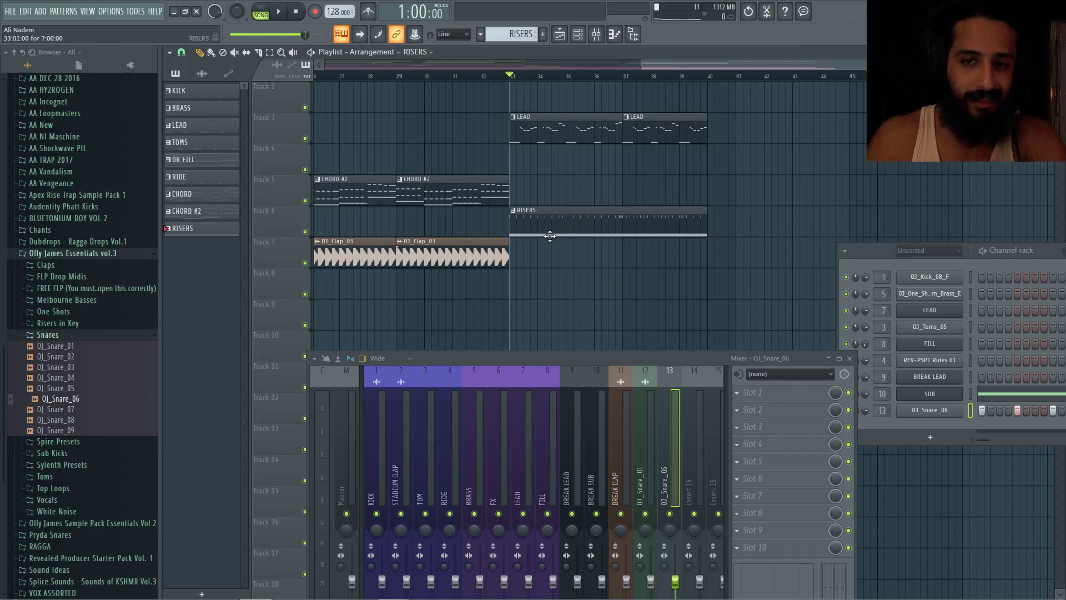
Audition the buildup from bar 33 while following the OJ_Snare_06 notes in the piano roll.
key("space")
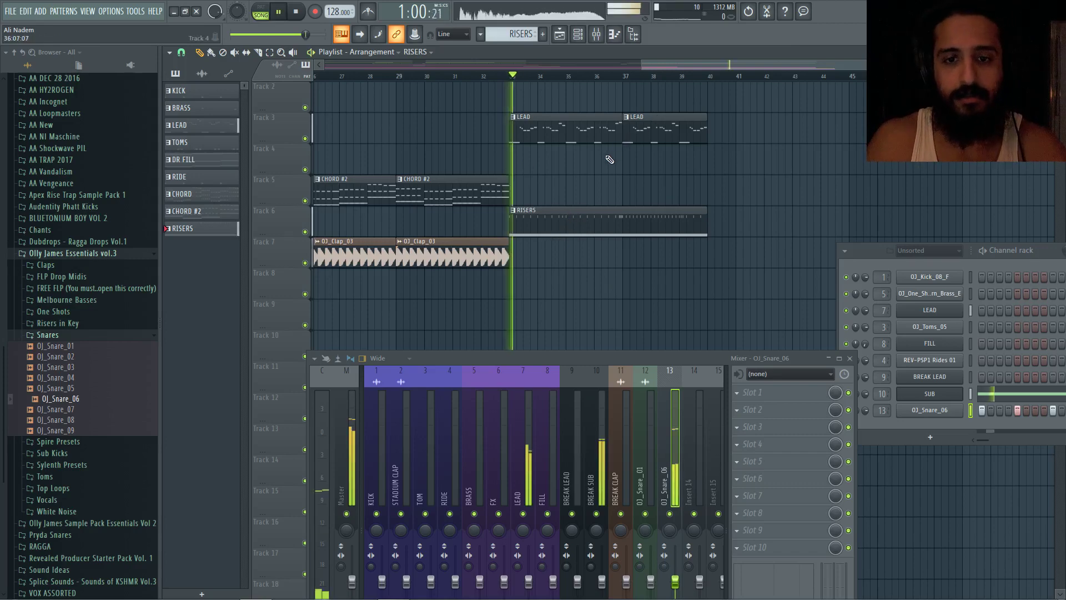
double_click(571, 216)
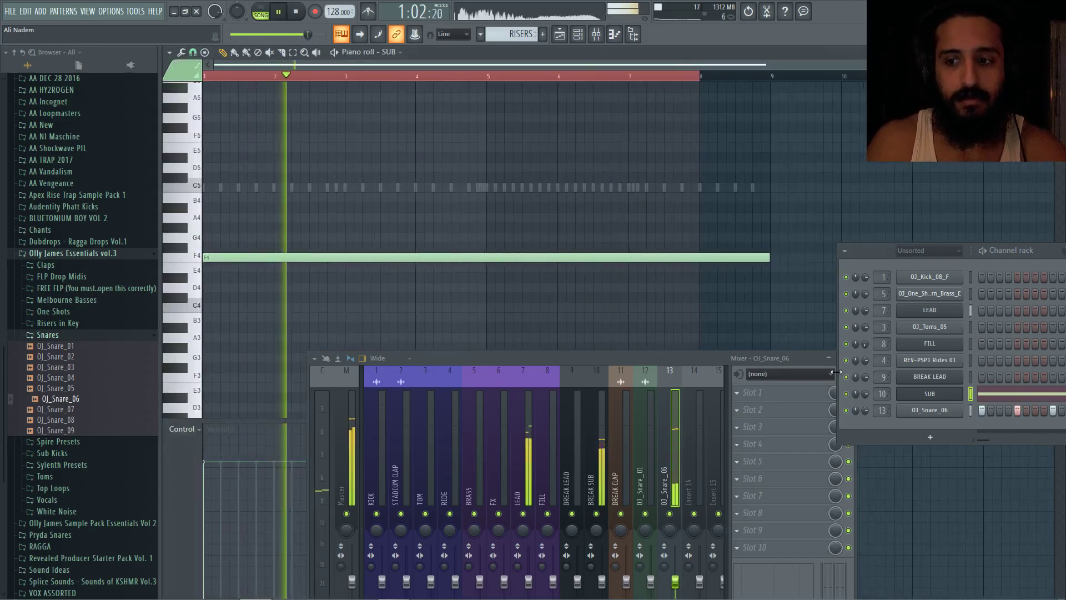
right_click(937, 409)
left_click(937, 411)
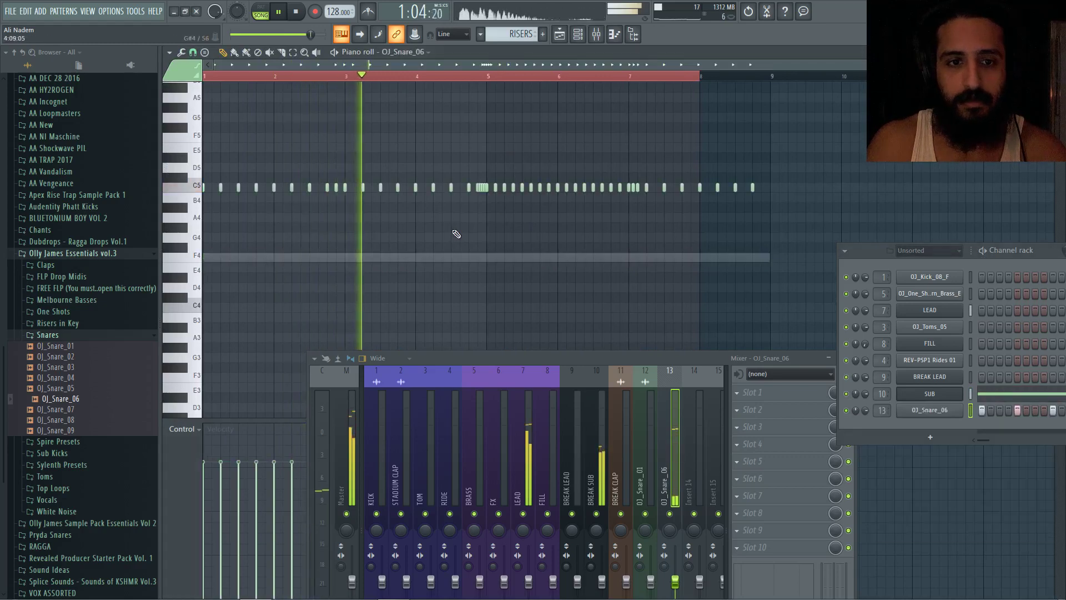
scroll(559, 236, "up", 5, "ctrl")
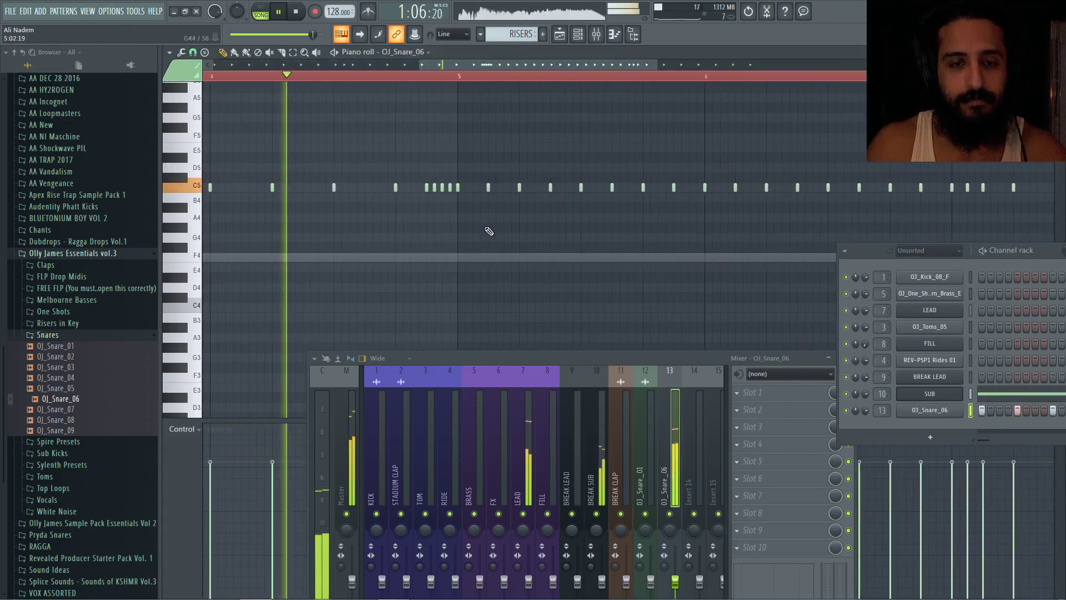
scroll(607, 223, "down", 5, "ctrl")
scroll(633, 217, "up", 4, "ctrl")
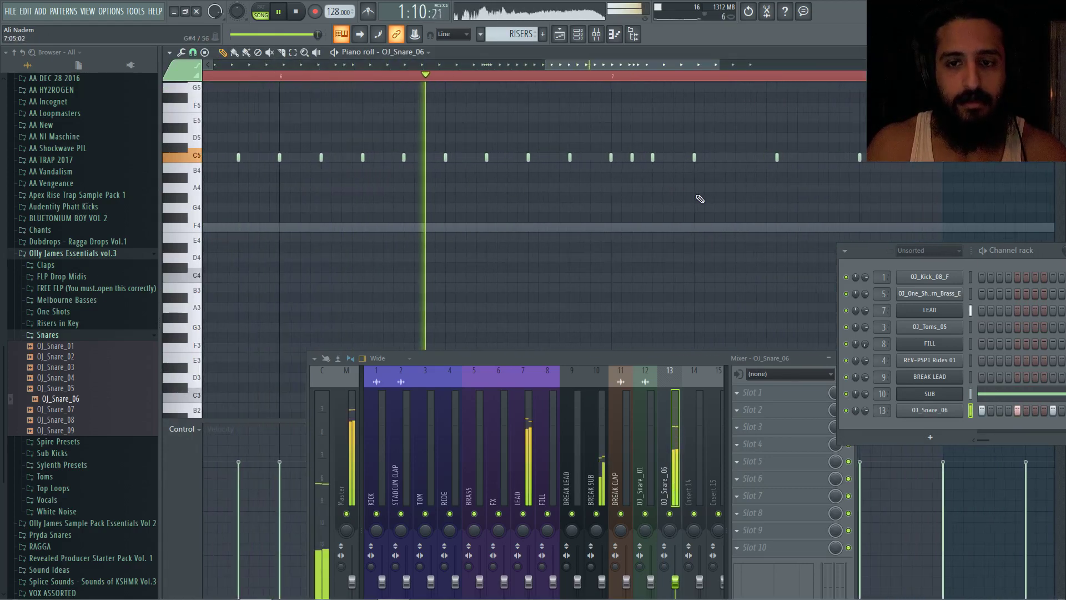
scroll(666, 199, "down", 1, "ctrl")
Set the snap to Line and fill bar 7 with a snare hit on every step, removing the hits from bar 8 onward.
key("space")
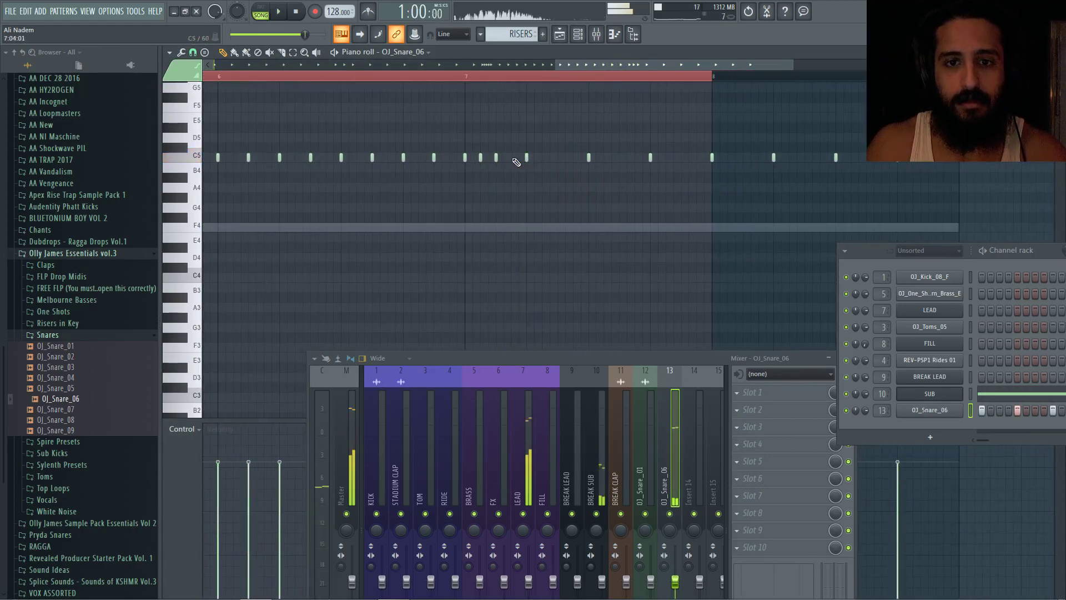
left_click(193, 52)
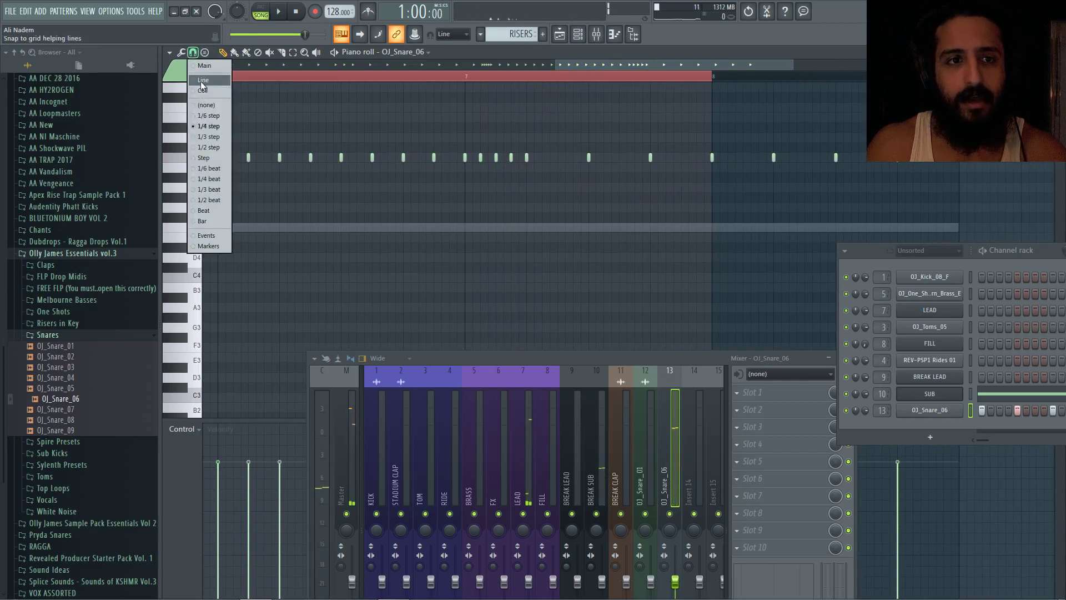
left_click(198, 67)
scroll(505, 156, "down", 2, "ctrl")
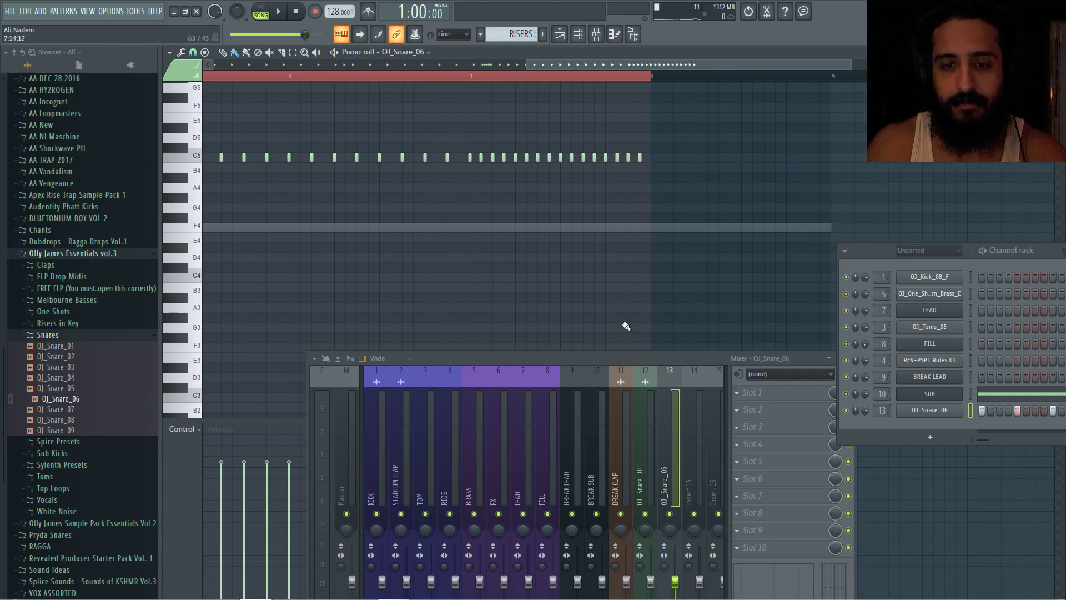
Show the note fine pitch lane and draw a rising pitch ramp across the bar 7 snare hits, up to +1200 cents.
left_click_drag(644, 358, 452, 367)
left_click(655, 369)
right_click(189, 473)
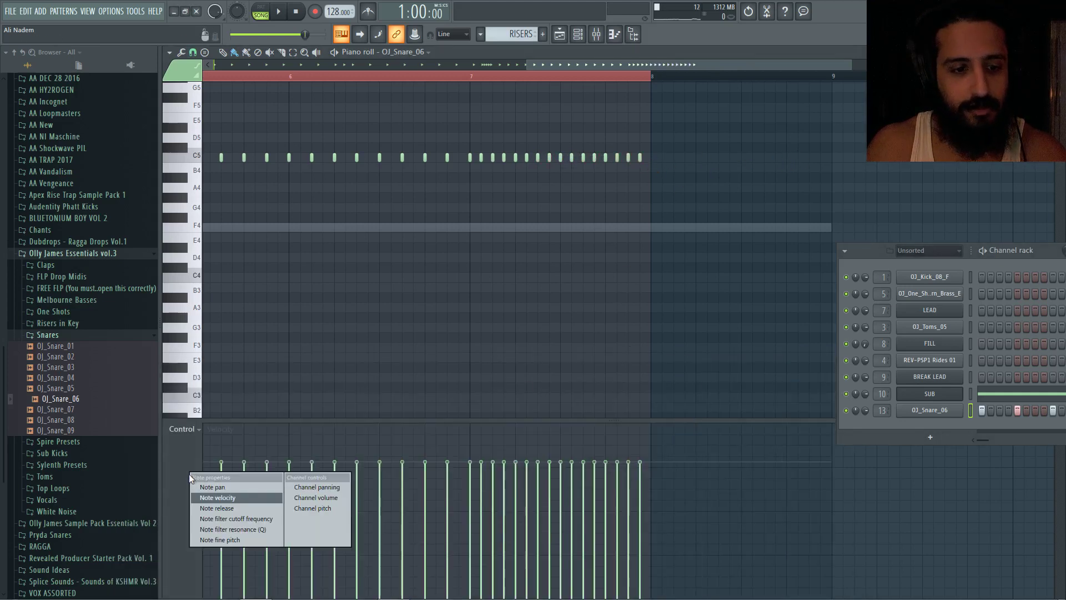
right_click(182, 454)
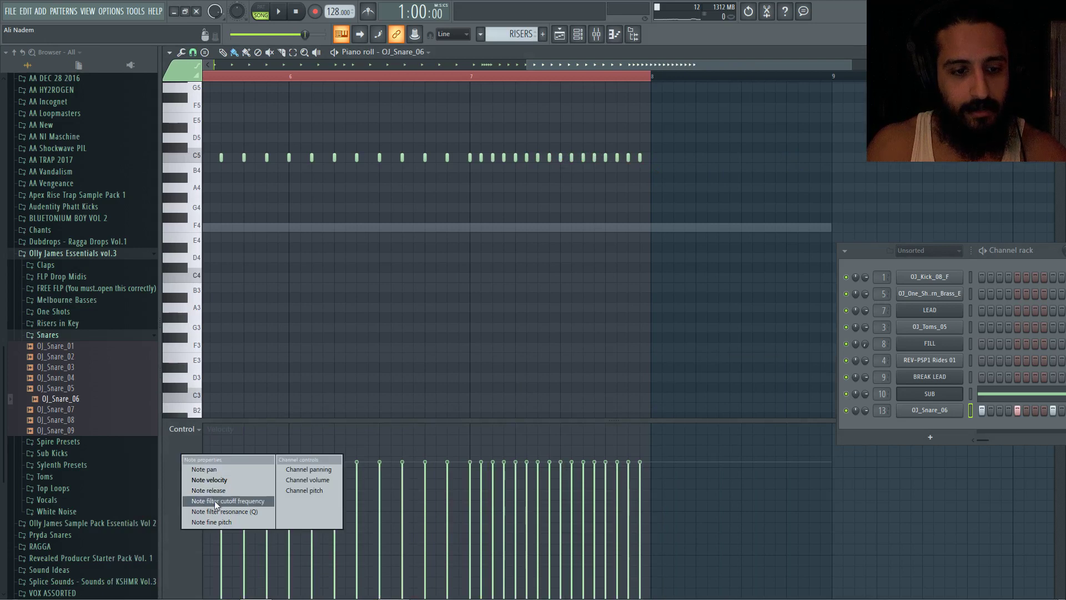
left_click(224, 520)
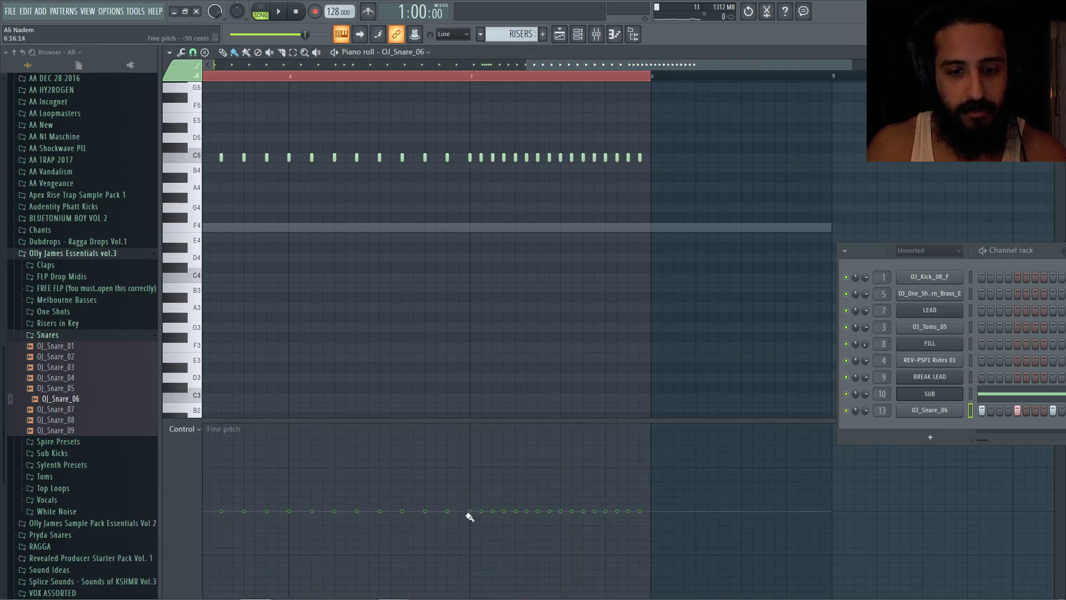
left_click_drag(520, 490, 618, 440)
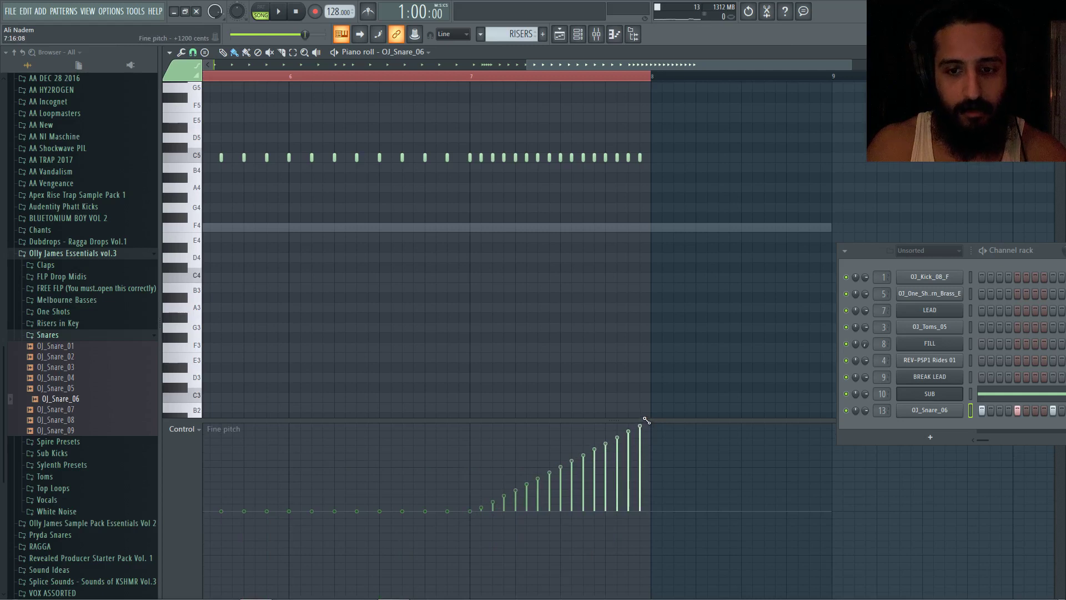
Audition the pitched snare roll from bar 7 and return to the playlist with the playback position at bar 33.
left_click(470, 83)
key("space")
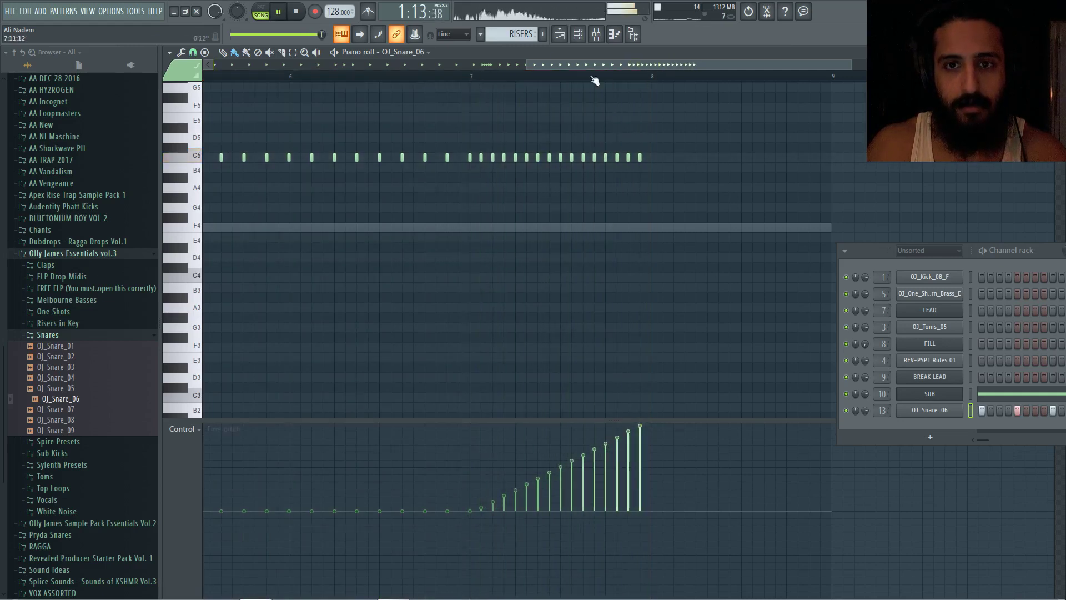
key("space")
key("F5")
scroll(713, 178, "up", 2)
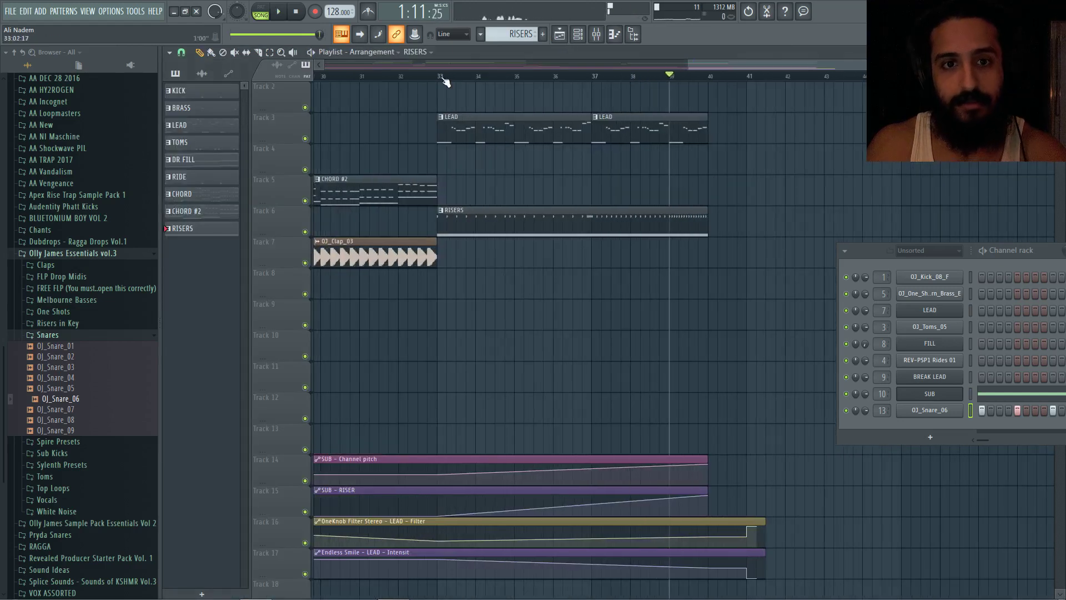
left_click(439, 76)
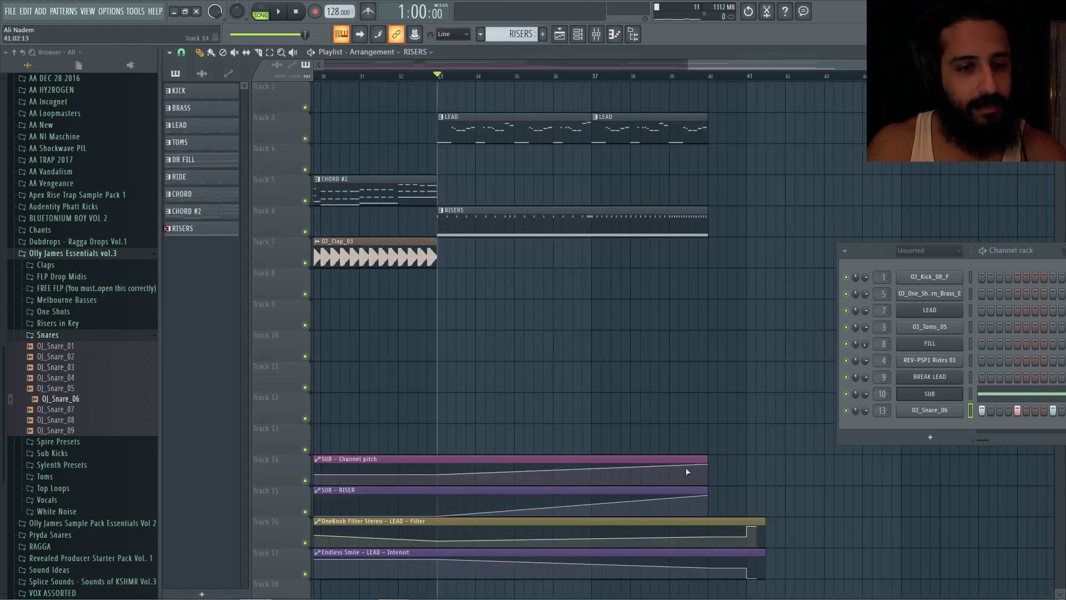
Filter the channel rack to audio clips and place OJ_Riser_06_C on Track 9 around bar 33.
left_click(935, 256)
left_click(926, 272)
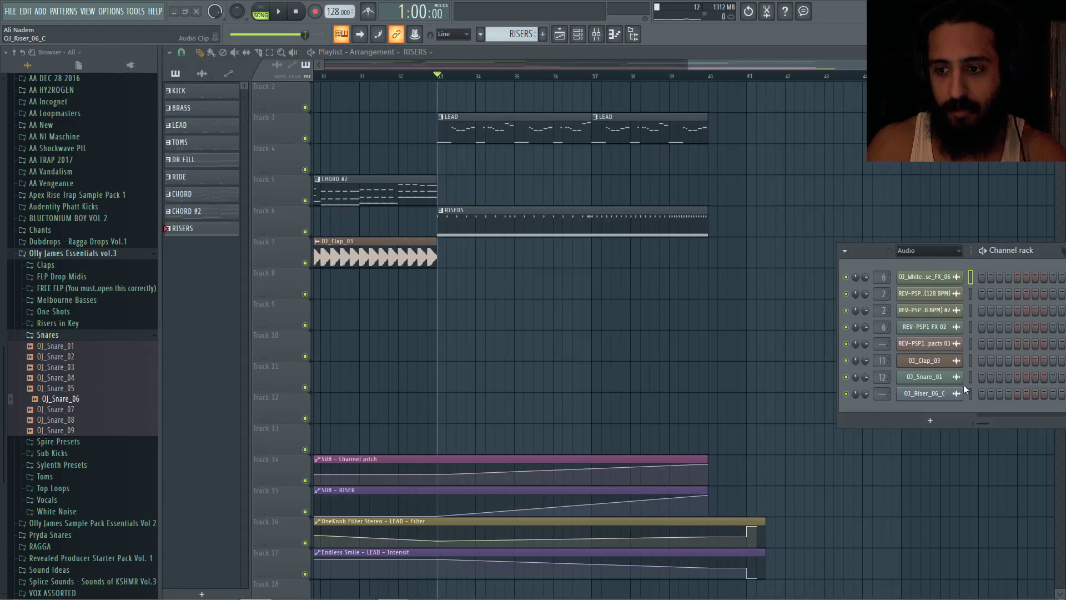
left_click(935, 394)
left_click_drag(935, 394, 500, 322)
left_click(304, 14)
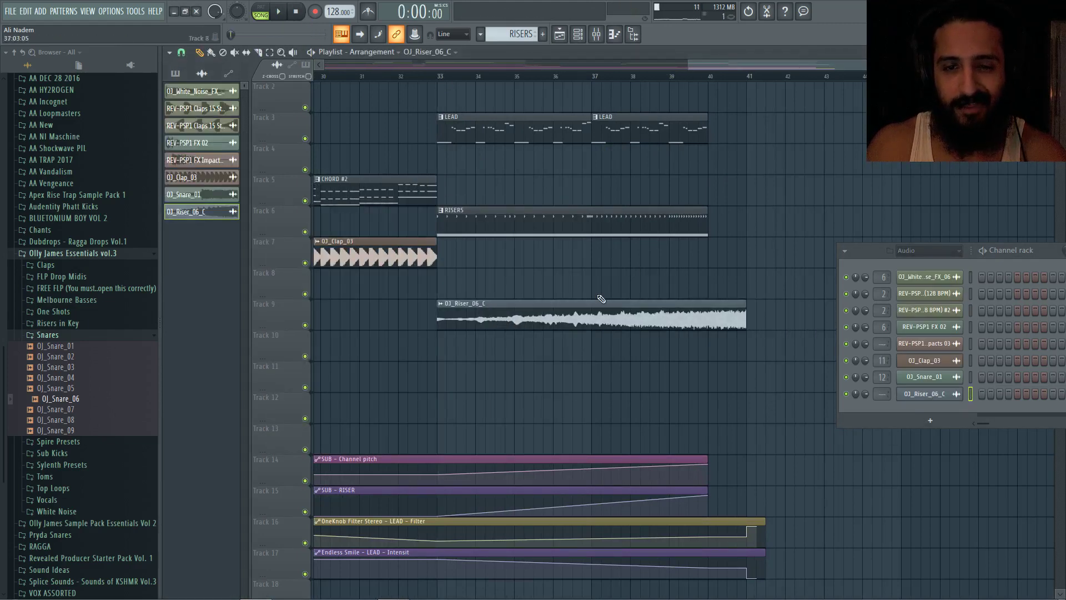
mouse_move(714, 315)
left_mouse_down()
mouse_move(676, 312)
mouse_move(726, 314)
mouse_move(709, 314)
left_mouse_up()
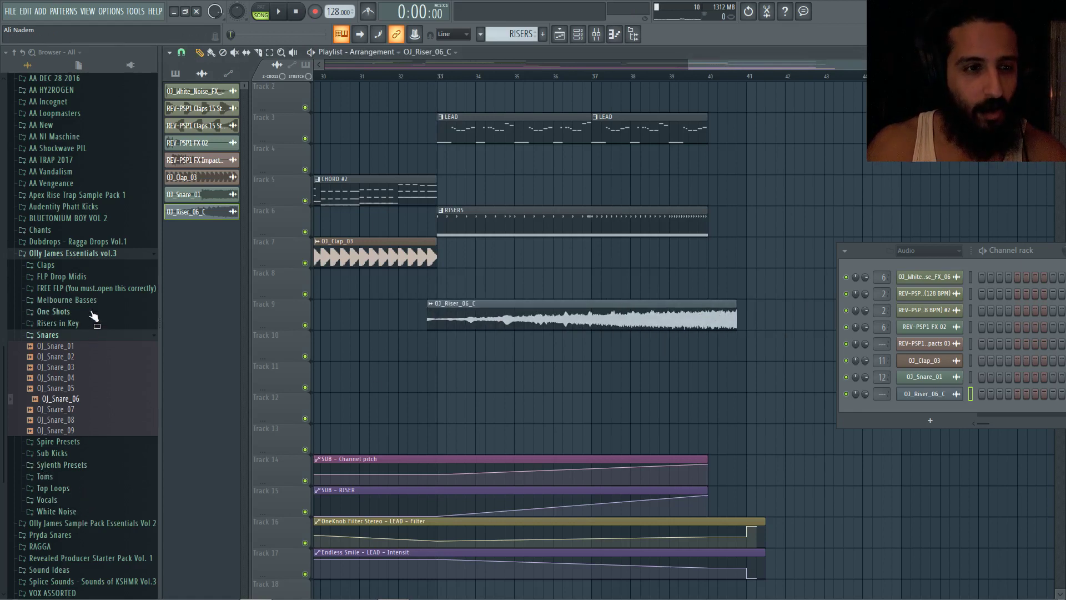
Browse the Splice Sounds - Sounds of KSHMR Vol.3 pack to the KSHMR_Sweeps_Long folder within the upward sweeps.
scroll(95, 433, "down", 3)
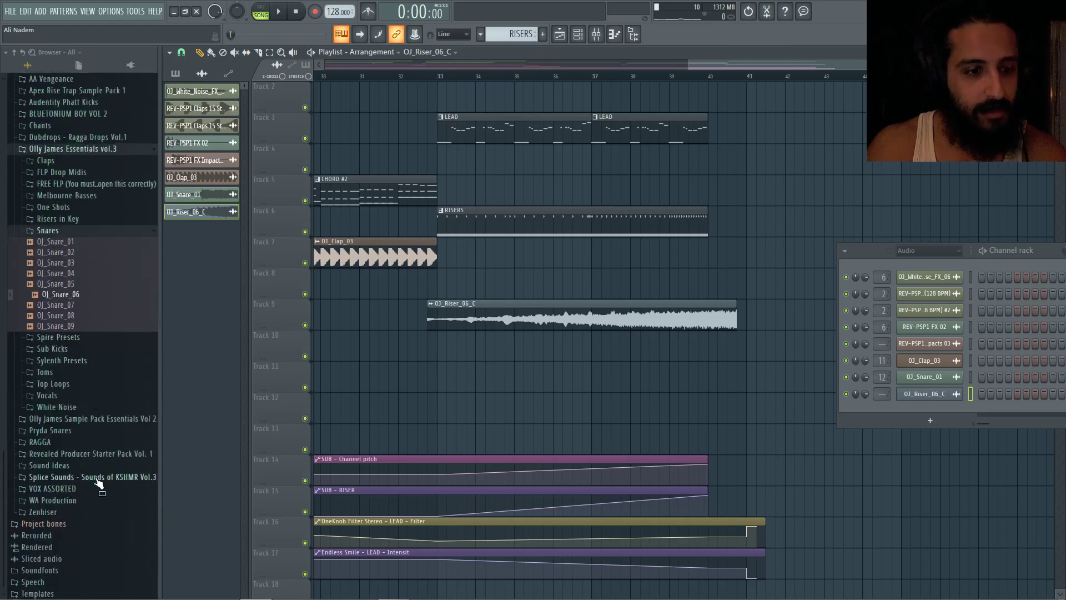
left_click(94, 479)
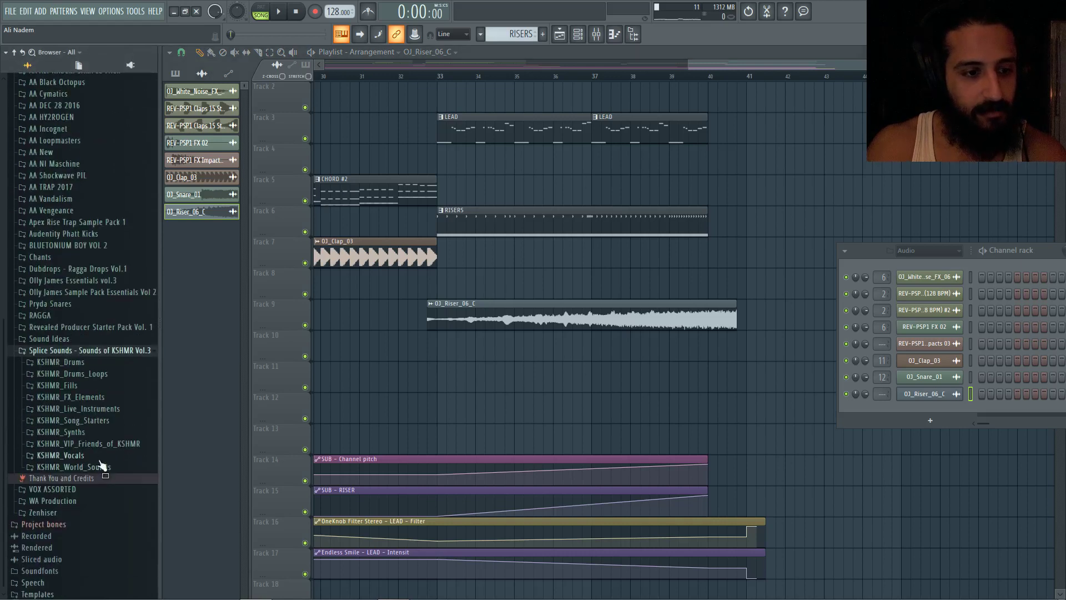
left_click(87, 397)
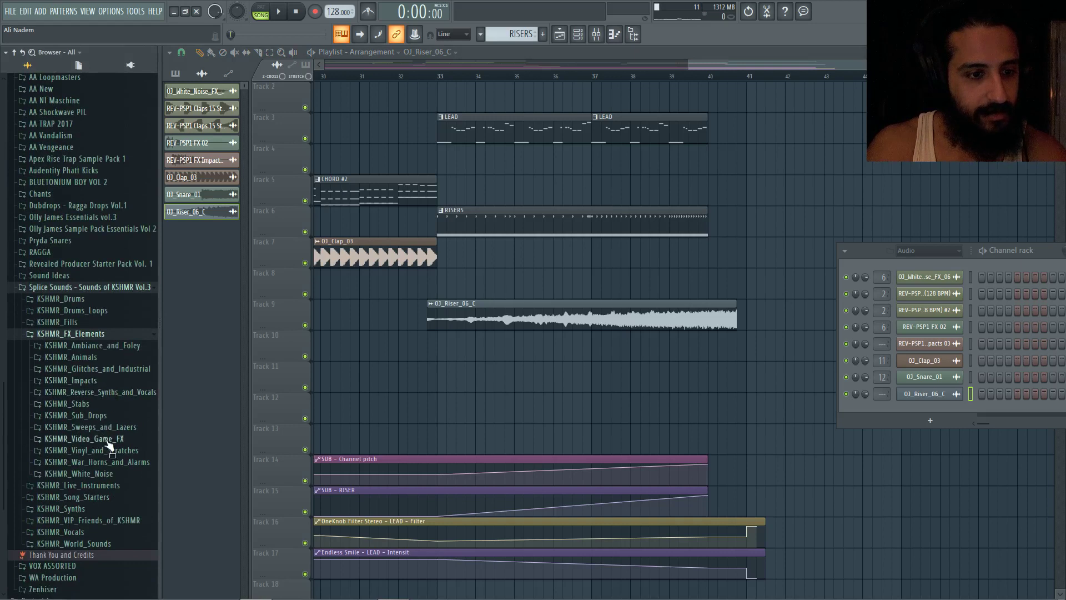
left_click(104, 428)
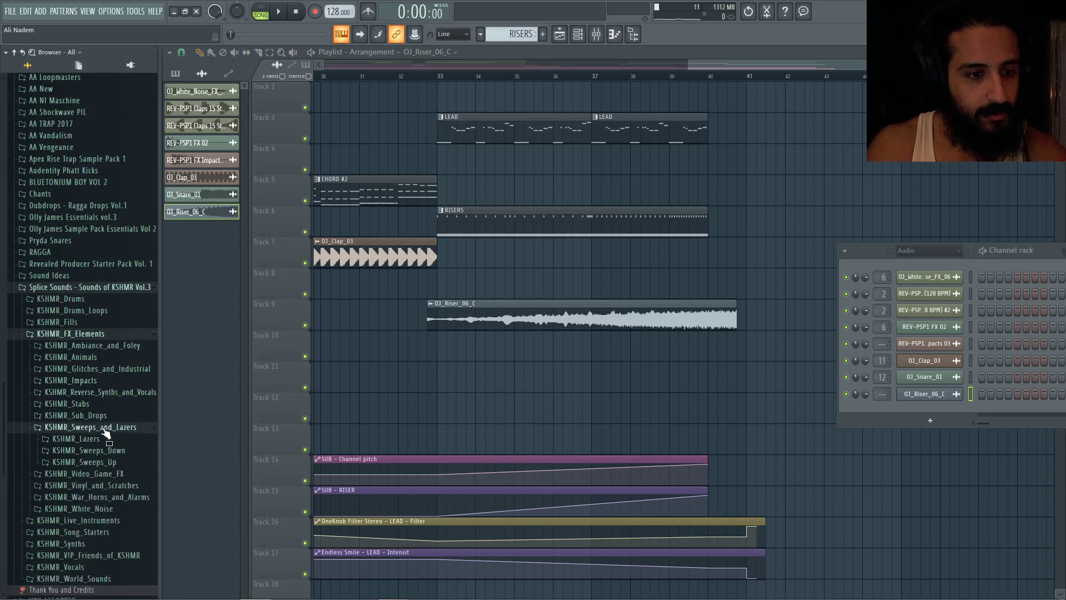
left_click(119, 463)
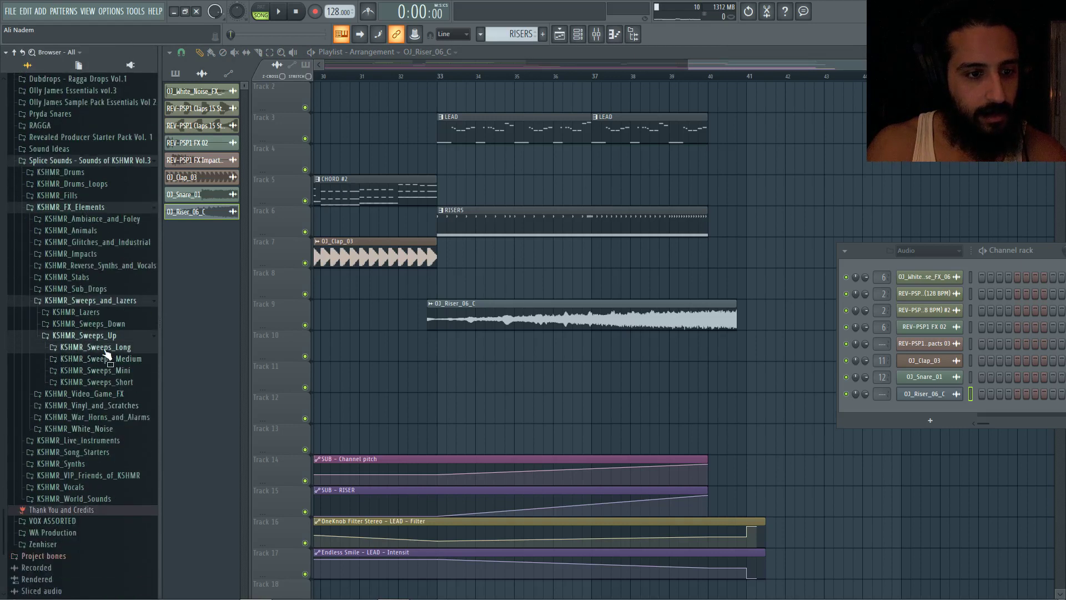
left_click(97, 347)
Replace the Track 9 riser sample with KSHMR_Long_Sweep_02 and shorten the clip to end at about bar 40.
left_click_drag(100, 359, 531, 315)
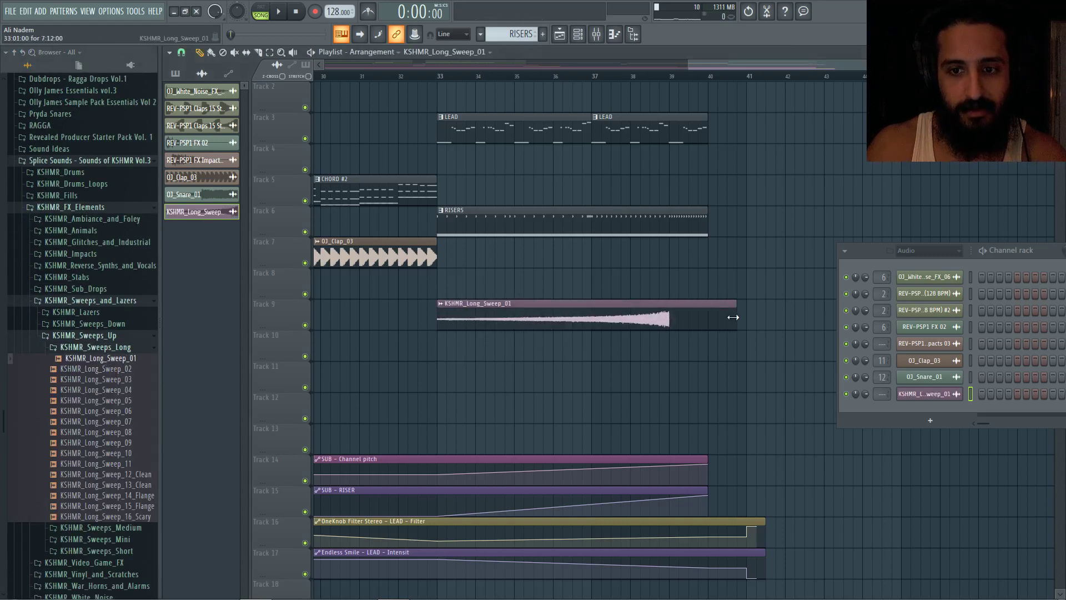
left_click_drag(89, 368, 476, 315)
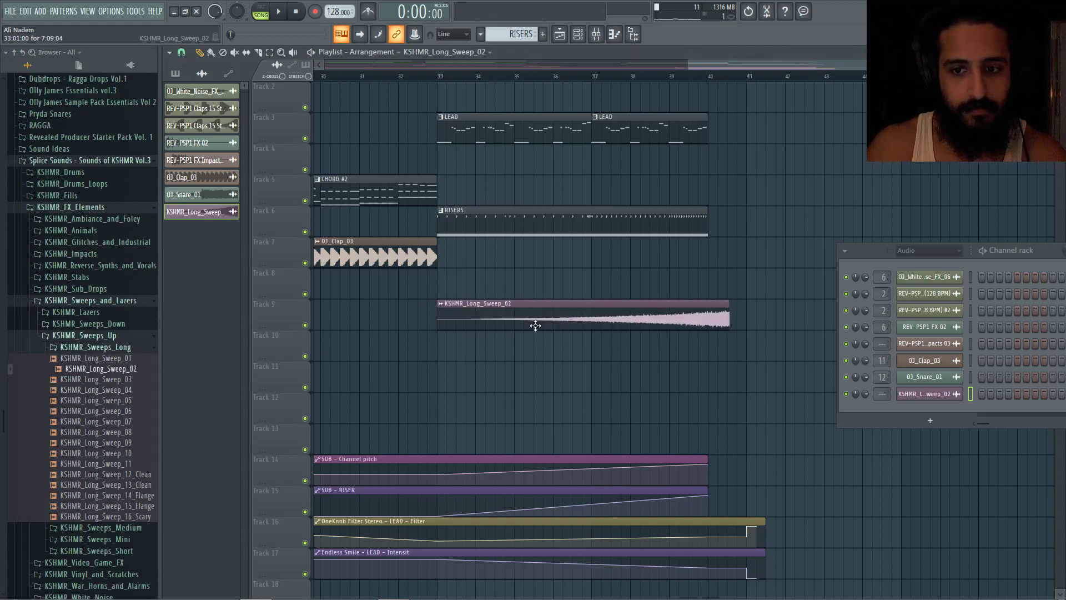
double_click(661, 305)
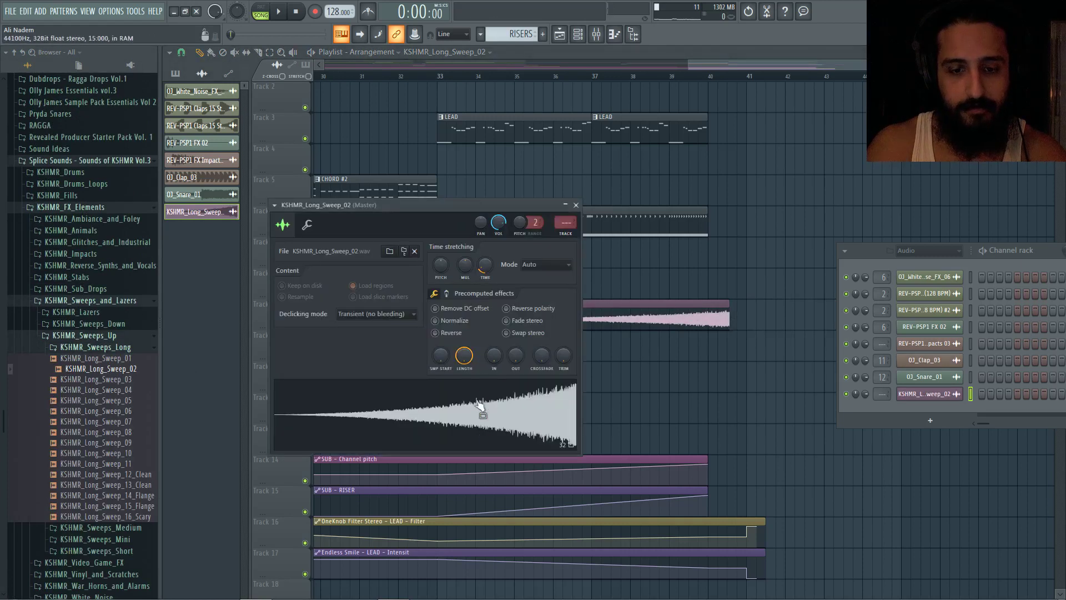
mouse_move(728, 321)
left_mouse_down()
mouse_move(758, 325)
mouse_move(713, 329)
left_mouse_up()
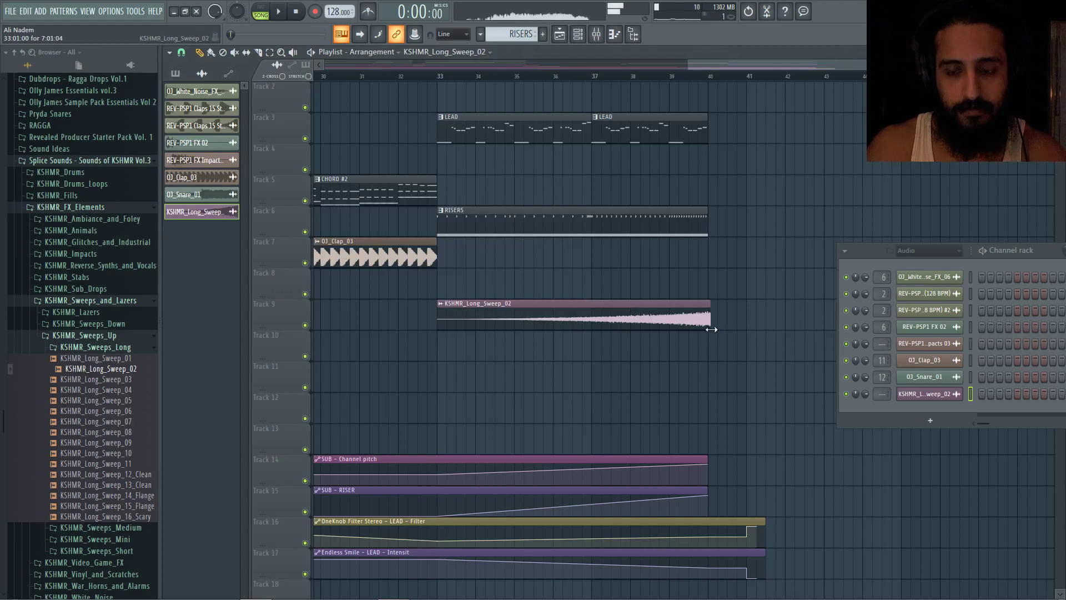
Place the playback position just before bar 33 and set the declicking mode of KSHMR_Long_Sweep_02 to Generic (bleeding).
scroll(403, 82, "down", 2)
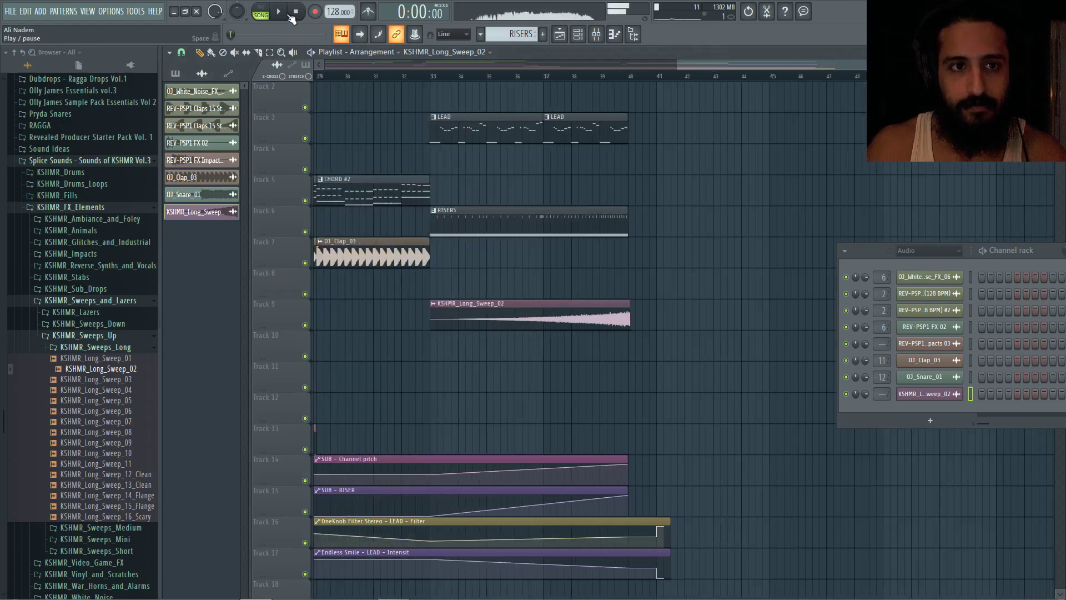
left_click(408, 78)
scroll(366, 78, "up", 2)
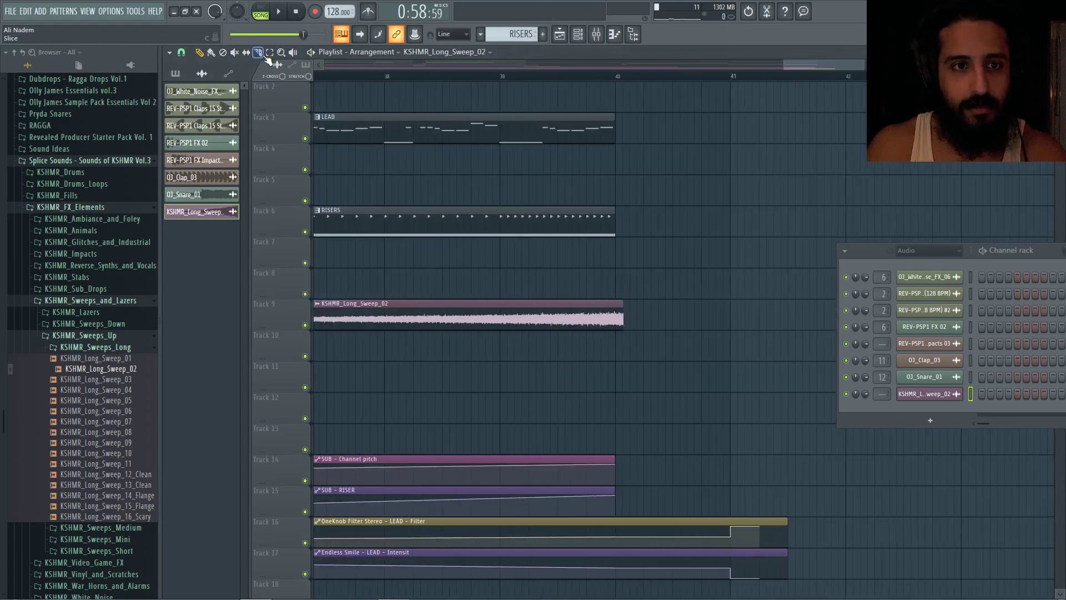
scroll(615, 339, "up", 2)
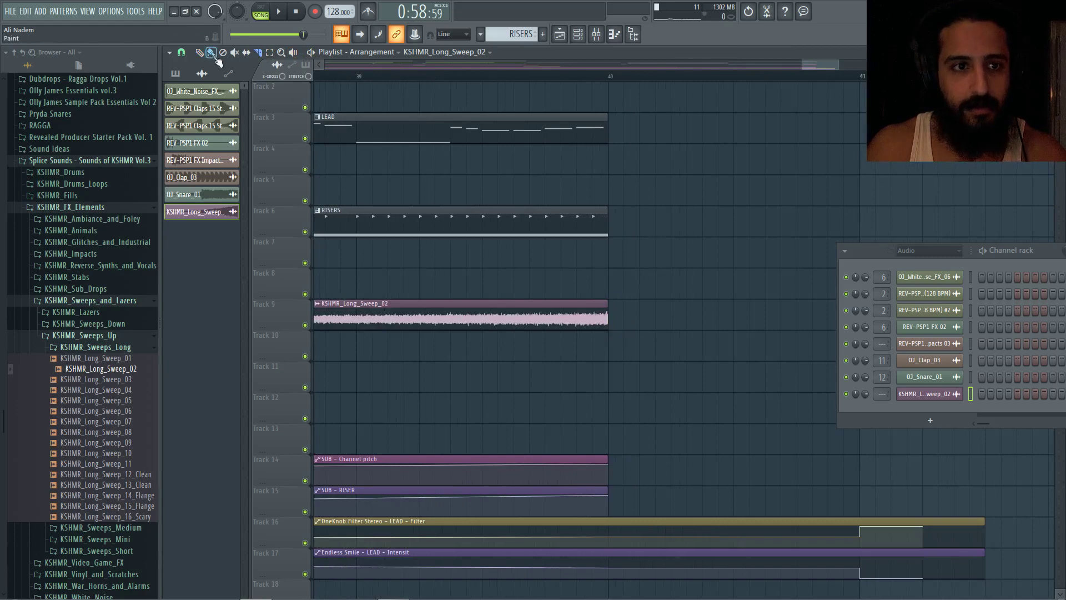
double_click(515, 300)
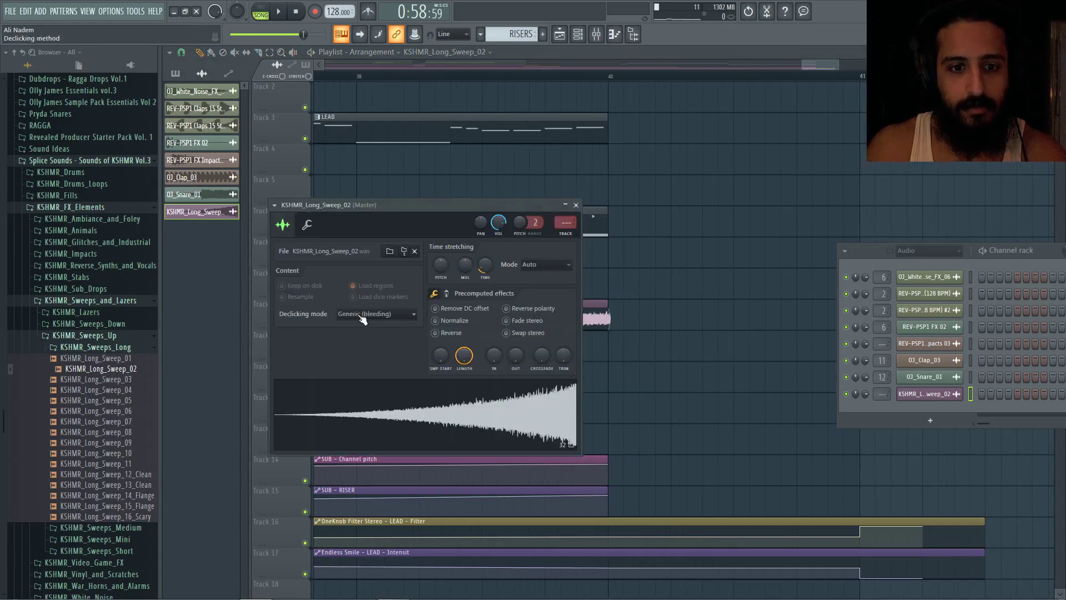
key("Escape")
Select every clip in the arrangement and duplicate the whole selection to start at about bar 41.
scroll(592, 325, "down", 6)
scroll(672, 361, "down", 5)
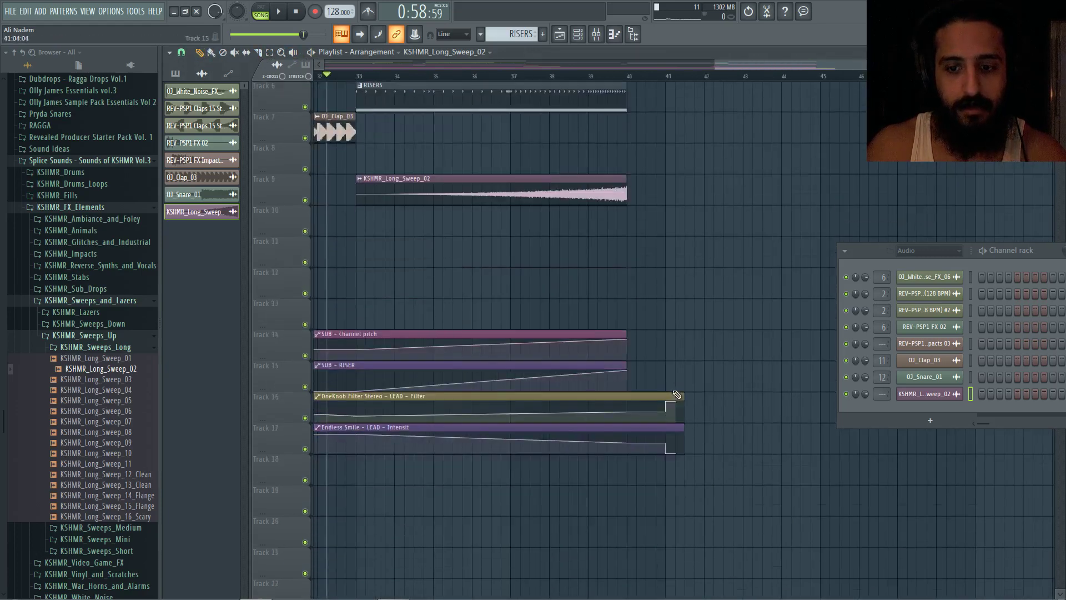
scroll(677, 396, "up", 4)
scroll(667, 369, "down", 5)
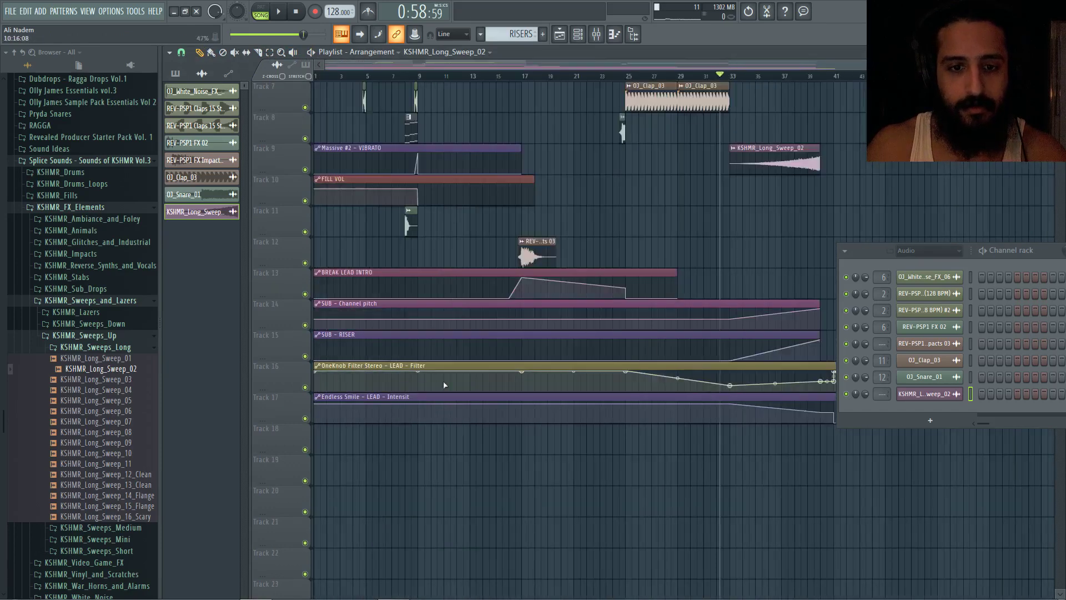
scroll(452, 379, "up", 6)
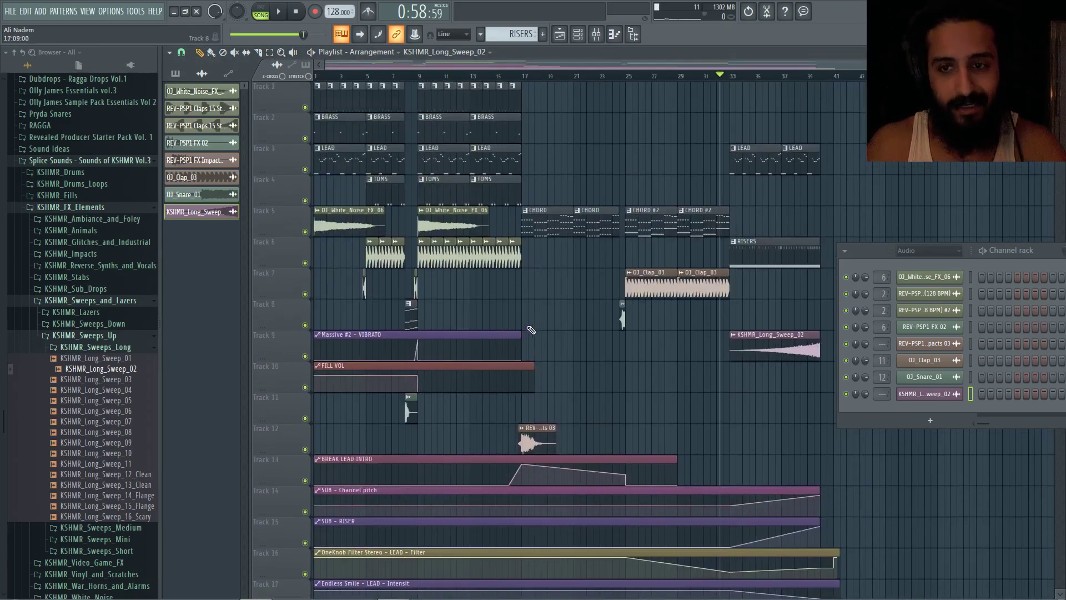
key("ctrl+a")
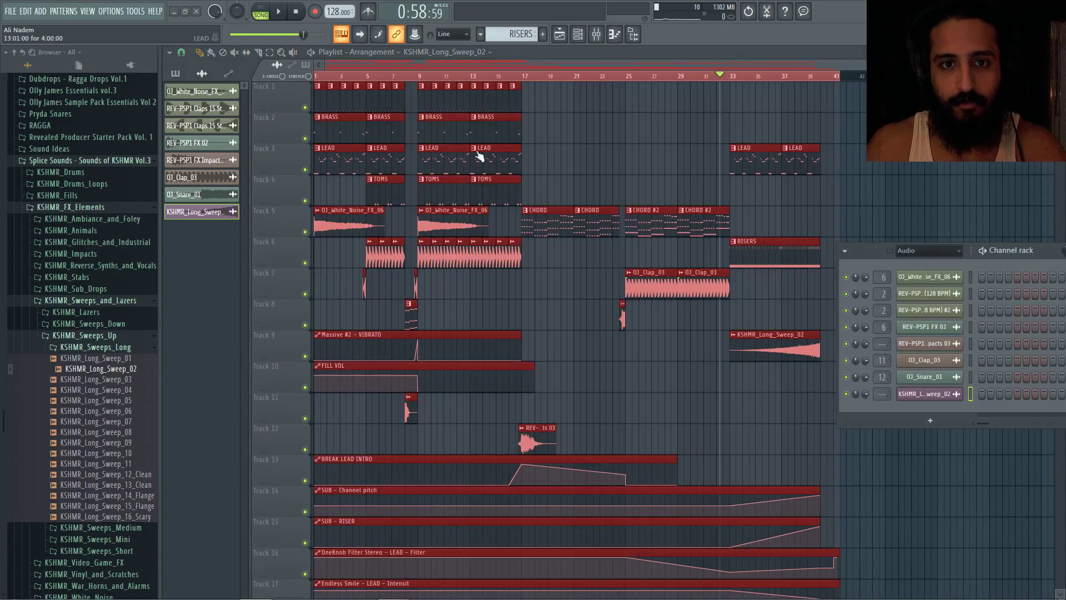
left_click(181, 52)
left_click(192, 90)
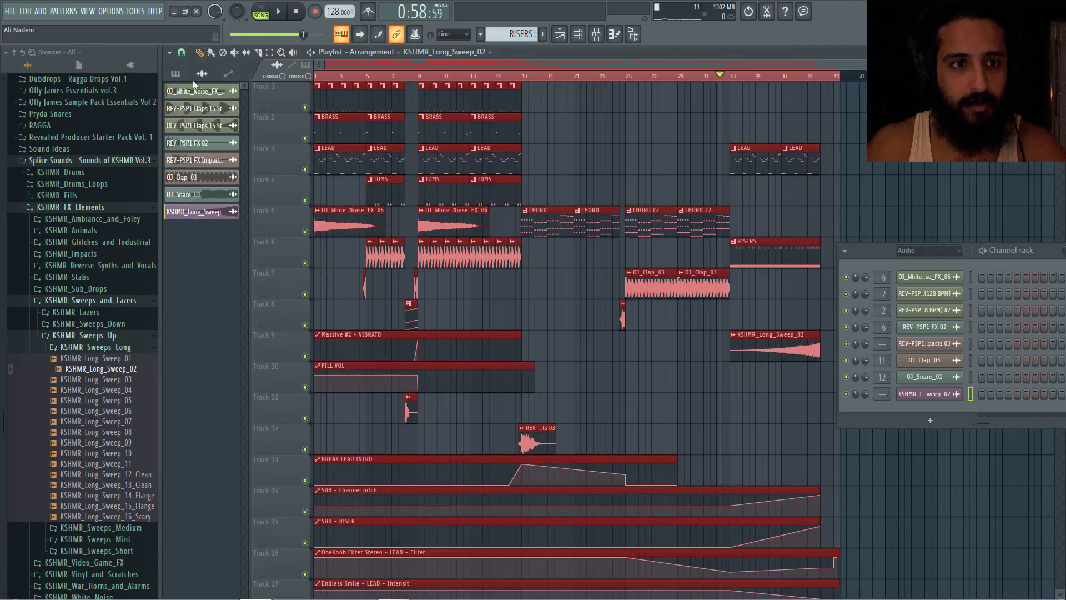
left_click_drag(333, 131, 861, 132)
Align the duplicated clips exactly to bar 41 on their original tracks, removing the stray sweep clip from Track 19.
scroll(860, 132, "up", 4)
left_click_drag(726, 138, 678, 135)
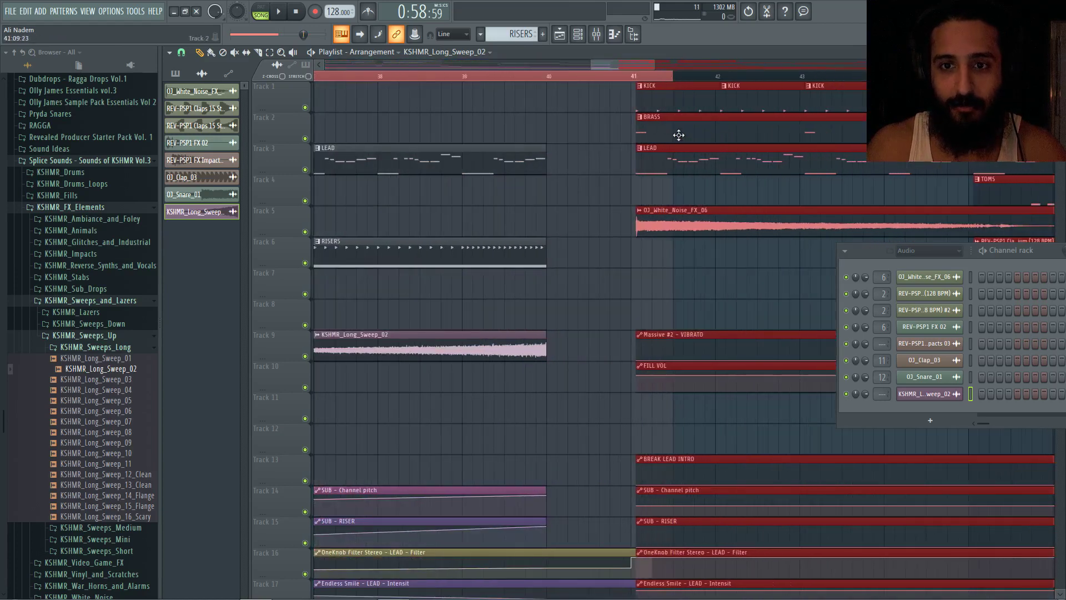
scroll(677, 135, "up", 3)
scroll(678, 128, "down", 2)
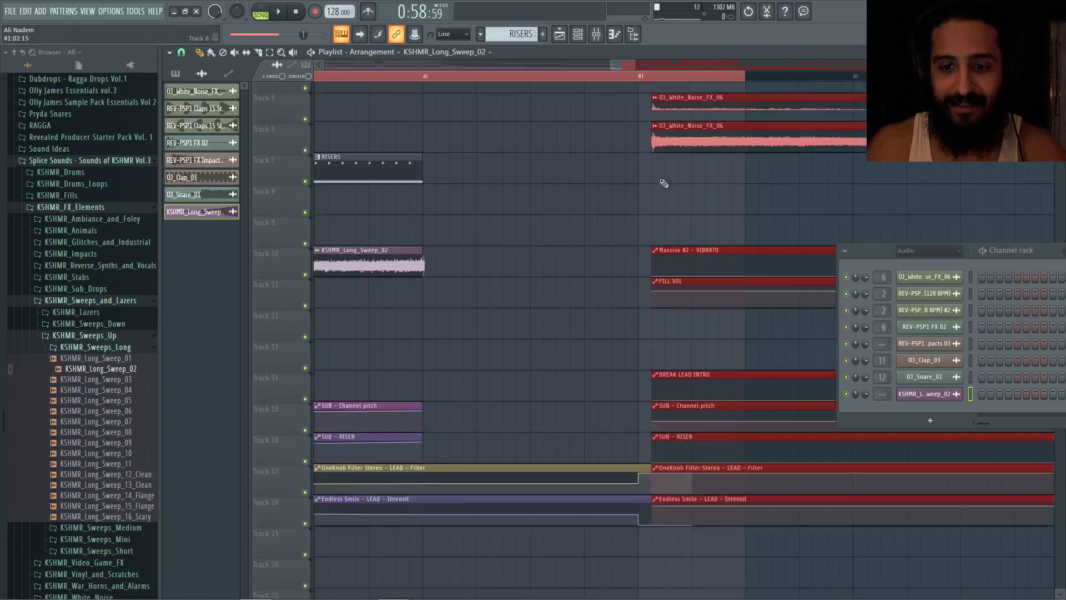
left_click_drag(674, 107, 661, 107)
scroll(649, 433, "down", 5)
left_click(690, 435)
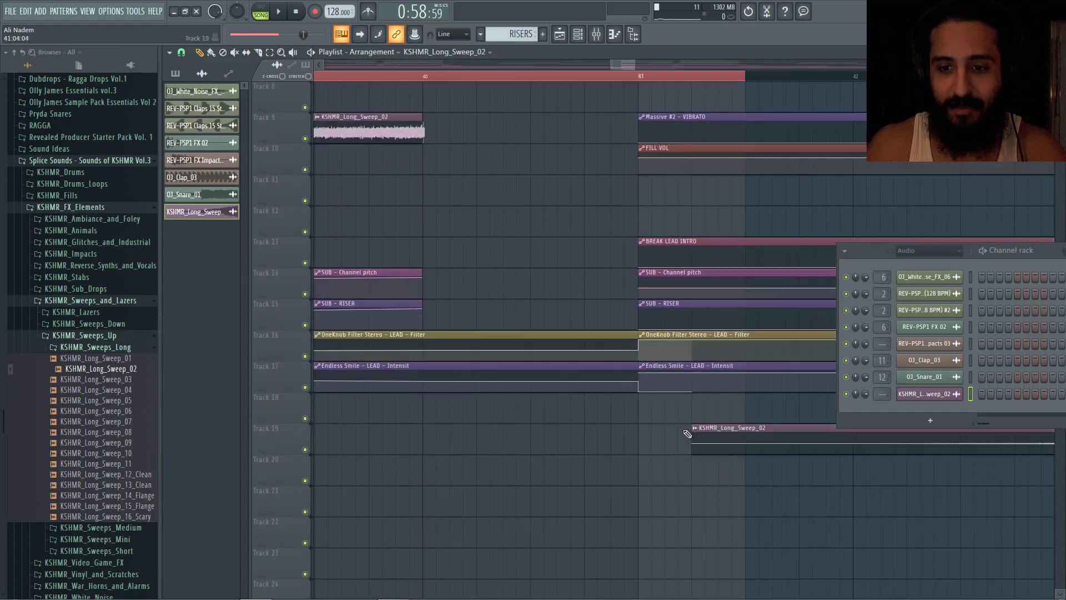
right_click(691, 435)
Trim the starts of the duplicated OneKnob Filter Stereo and Endless Smile automation clips to where the original clips end.
left_click_drag(636, 334, 745, 335)
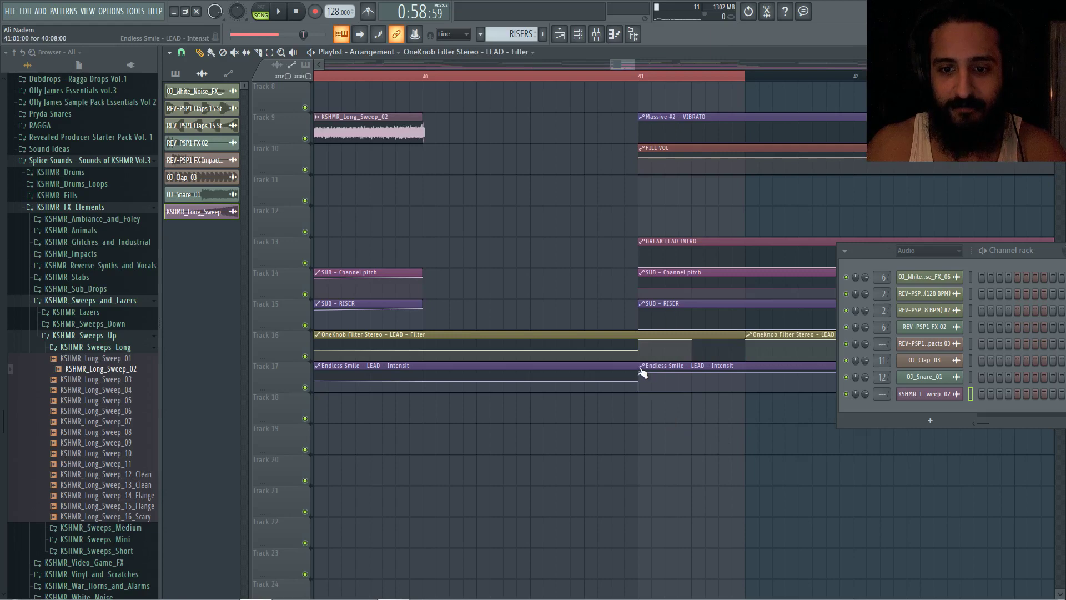
left_click_drag(640, 367, 745, 369)
scroll(555, 433, "down", 9)
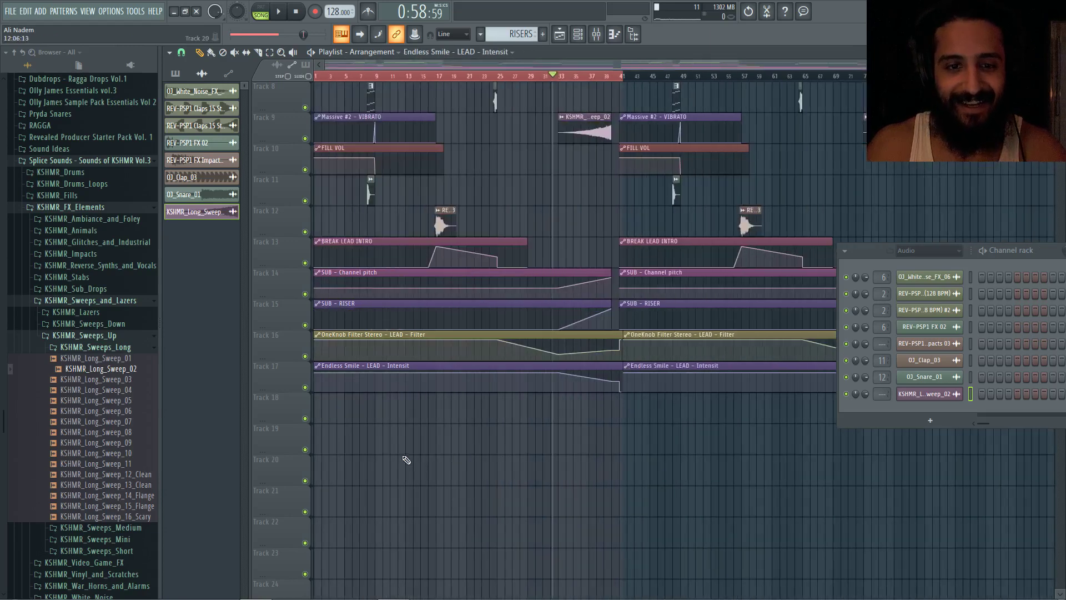
scroll(314, 441, "up", 8)
left_click_drag(373, 240, 248, 249)
scroll(402, 254, "down", 7)
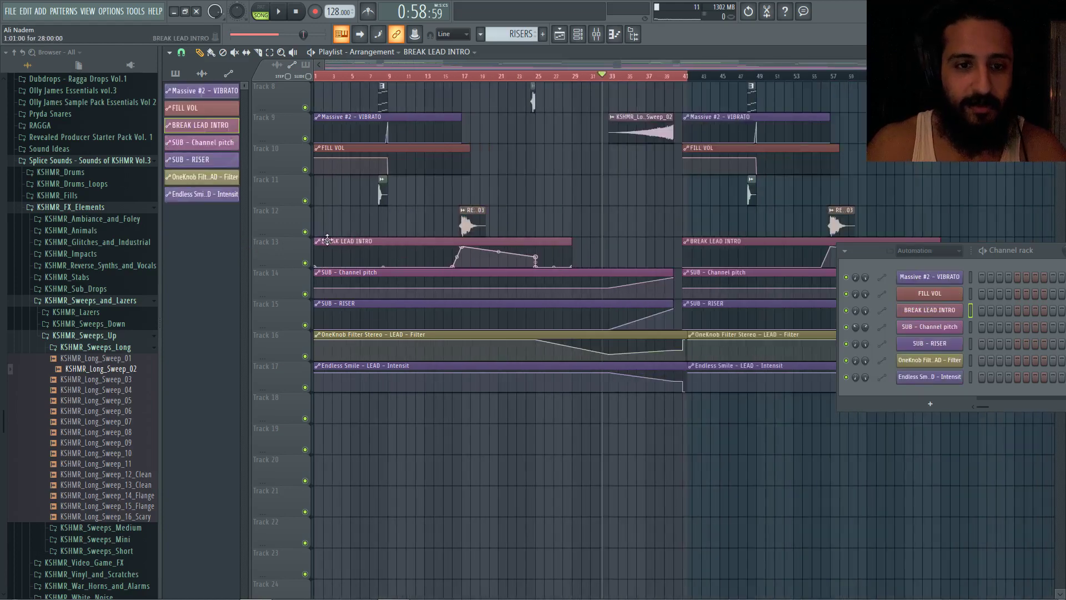
scroll(50, 184, "up", 7)
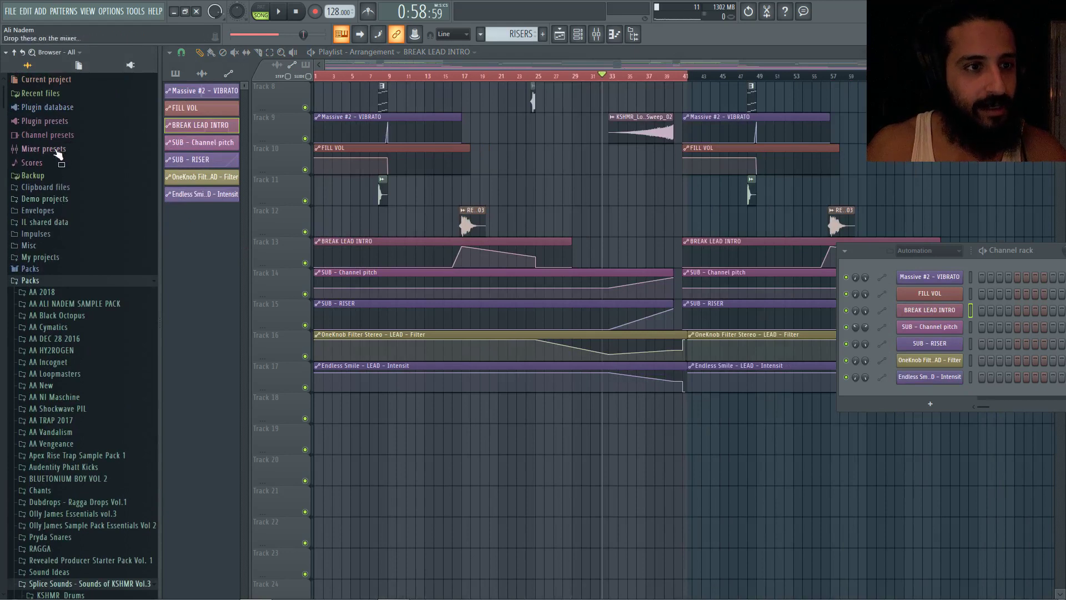
left_click(51, 80)
left_click(50, 93)
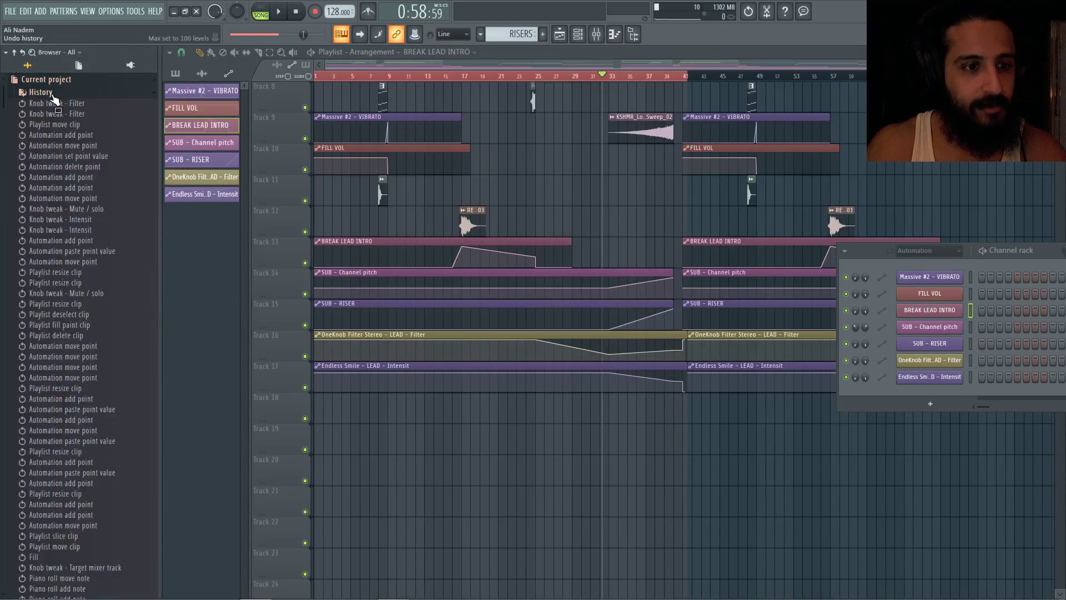
left_click(50, 93)
left_click(44, 79)
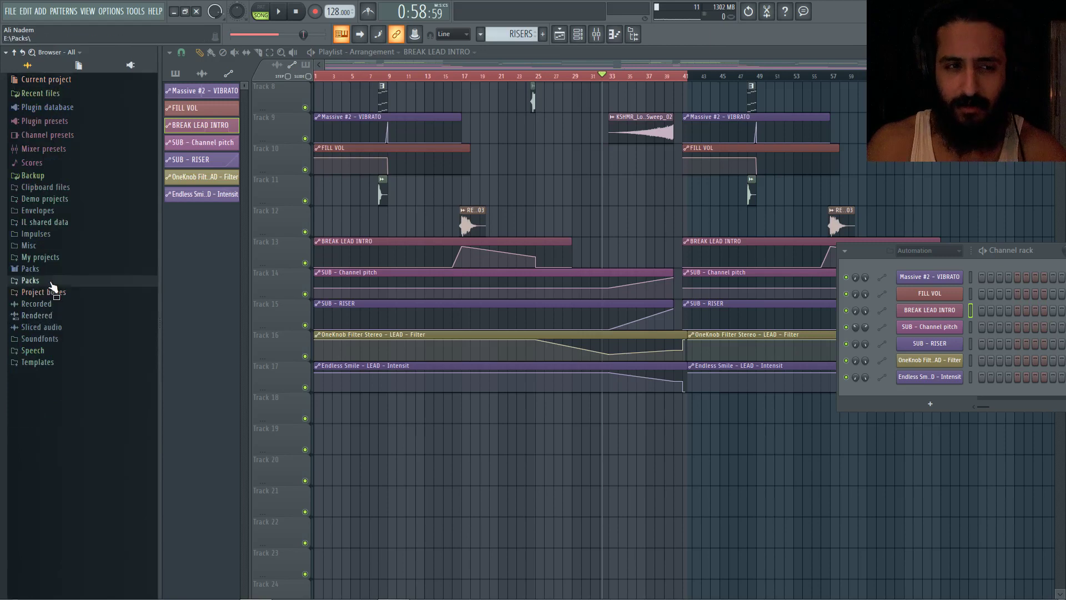
left_click(33, 280)
Play the arrangement from about bar 39 to check the transition into the duplicated section at bar 41.
left_click(670, 77)
right_click(670, 78)
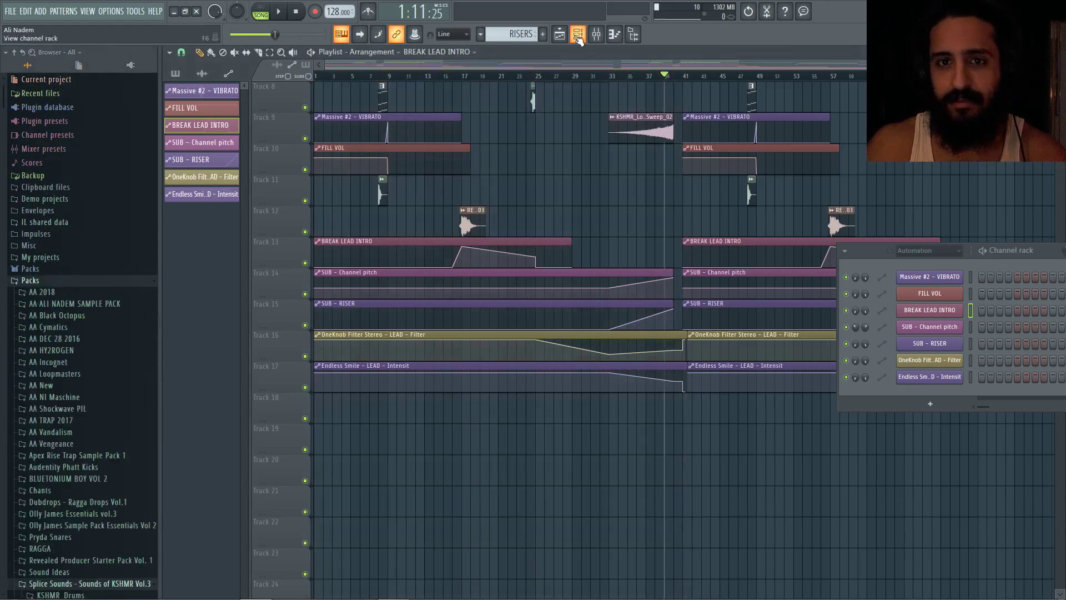
left_click(577, 34)
scroll(715, 214, "up", 3)
scroll(714, 215, "up", 2)
scroll(655, 250, "up", 7)
key("space")
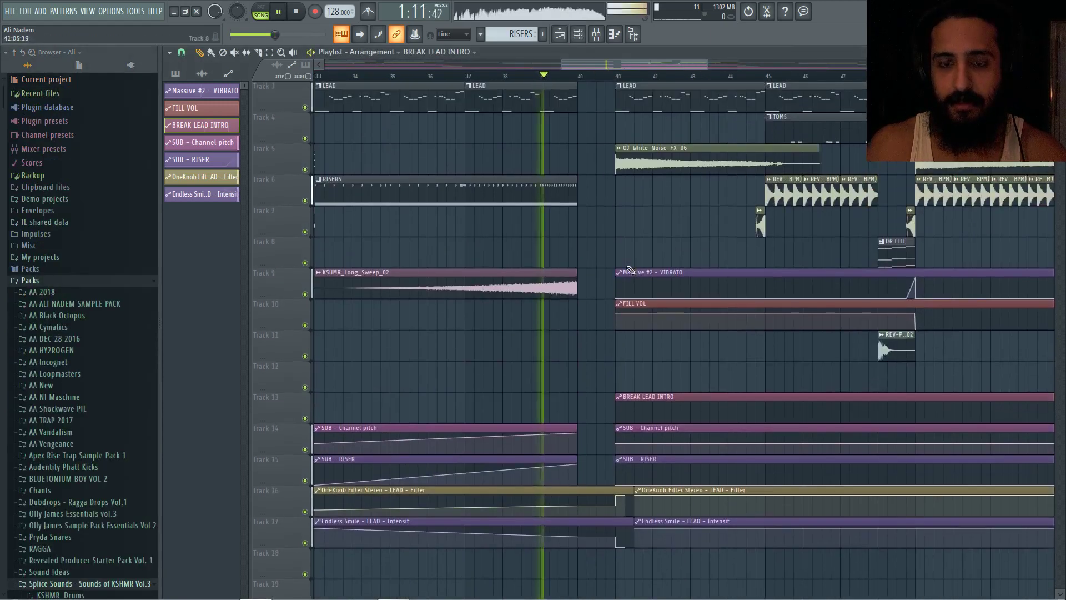
scroll(628, 300, "up", 2)
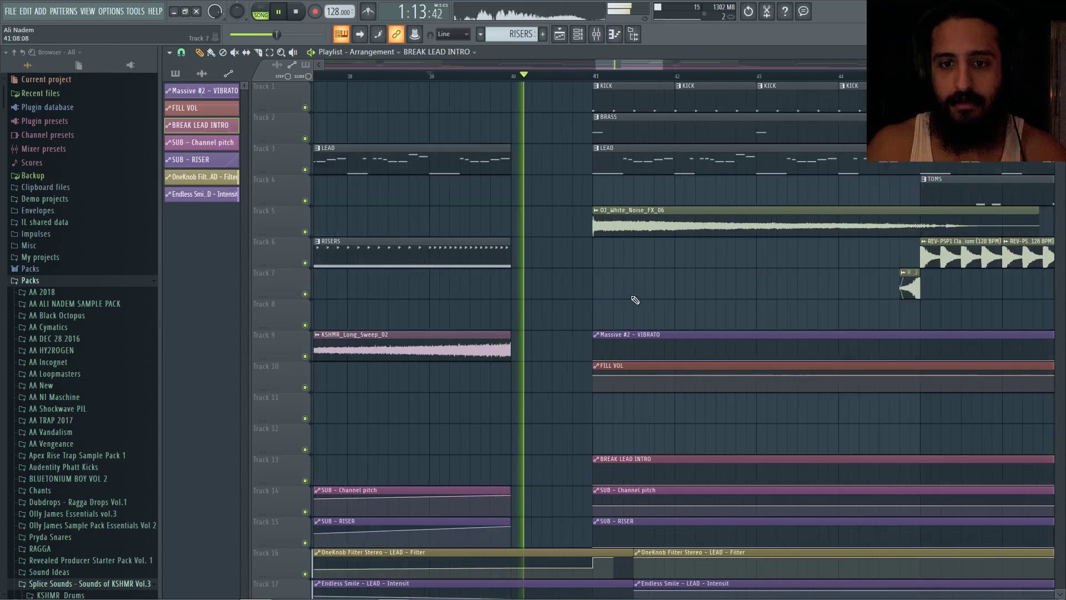
scroll(630, 300, "down", 6)
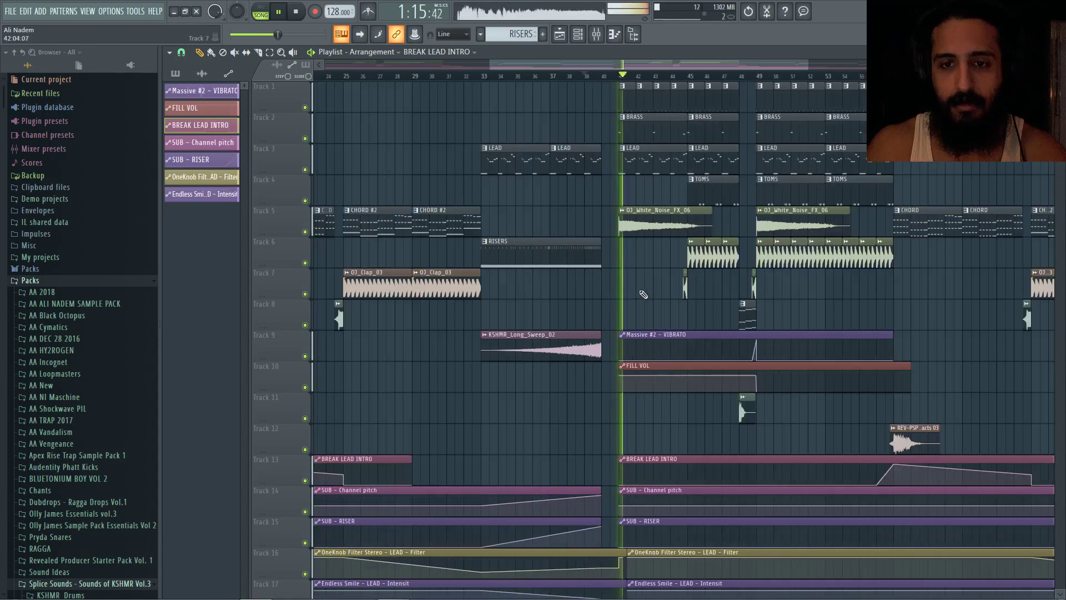
scroll(564, 300, "up", 2)
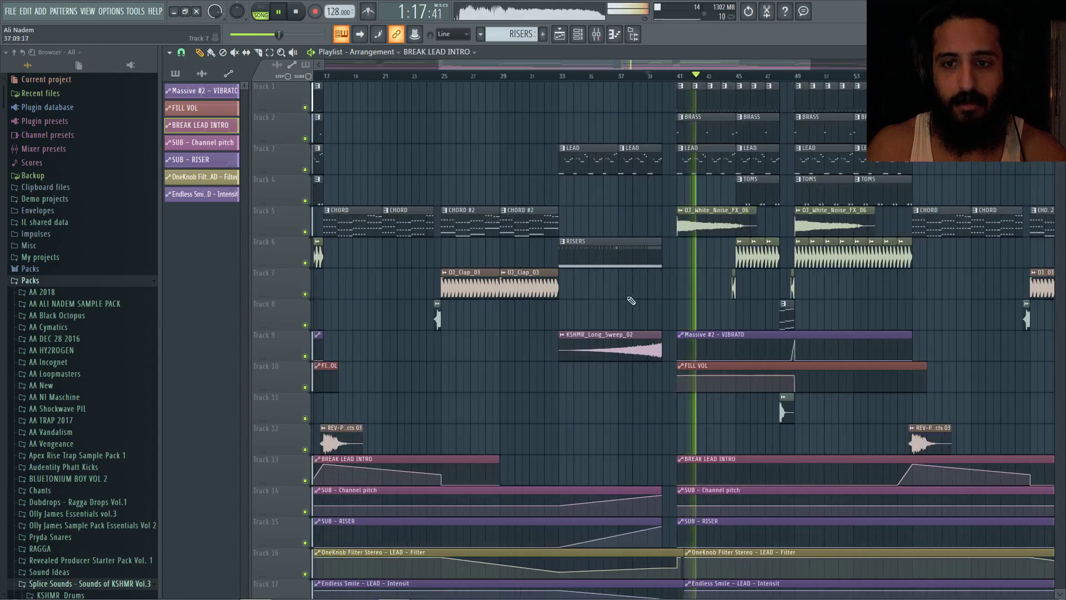
key("space")
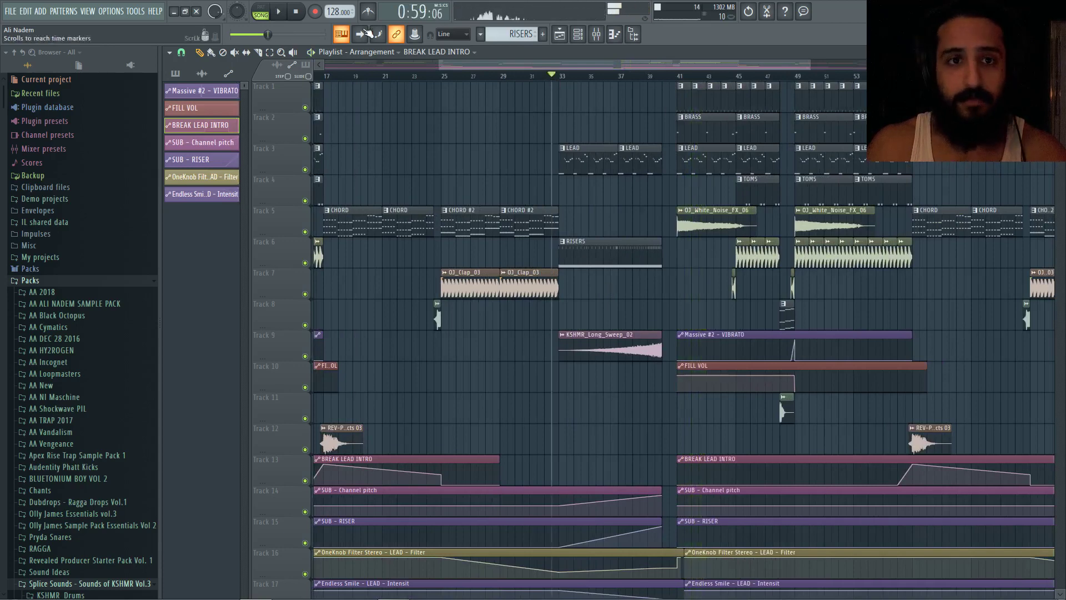
Place the playback position just before bar 33 and route the KSHMR_Long_Sweep_02 sampler to a free mixer track.
left_click(544, 76)
scroll(615, 284, "up", 1)
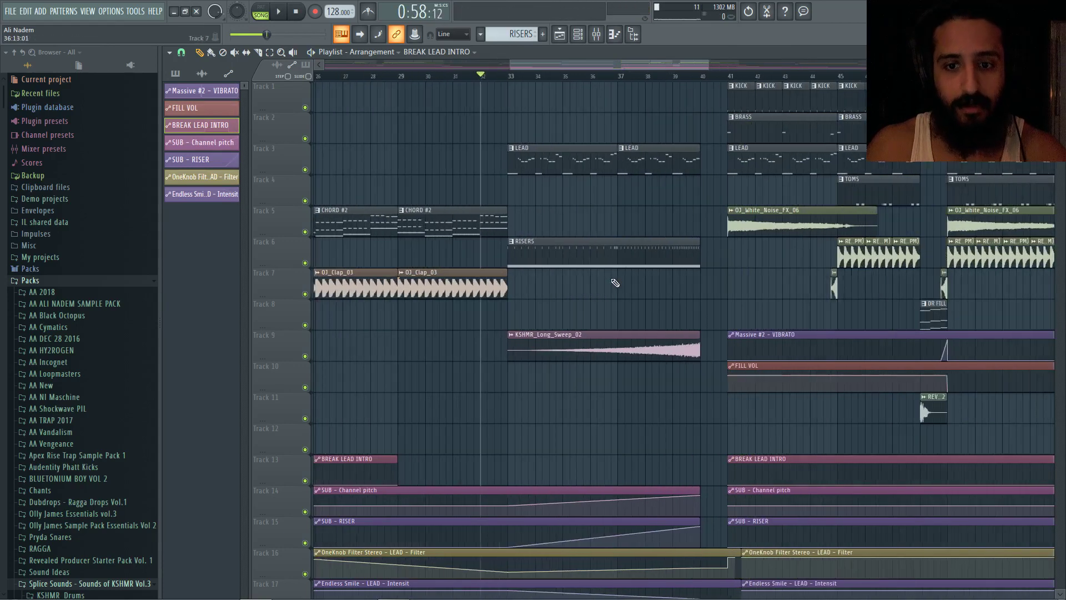
double_click(633, 338)
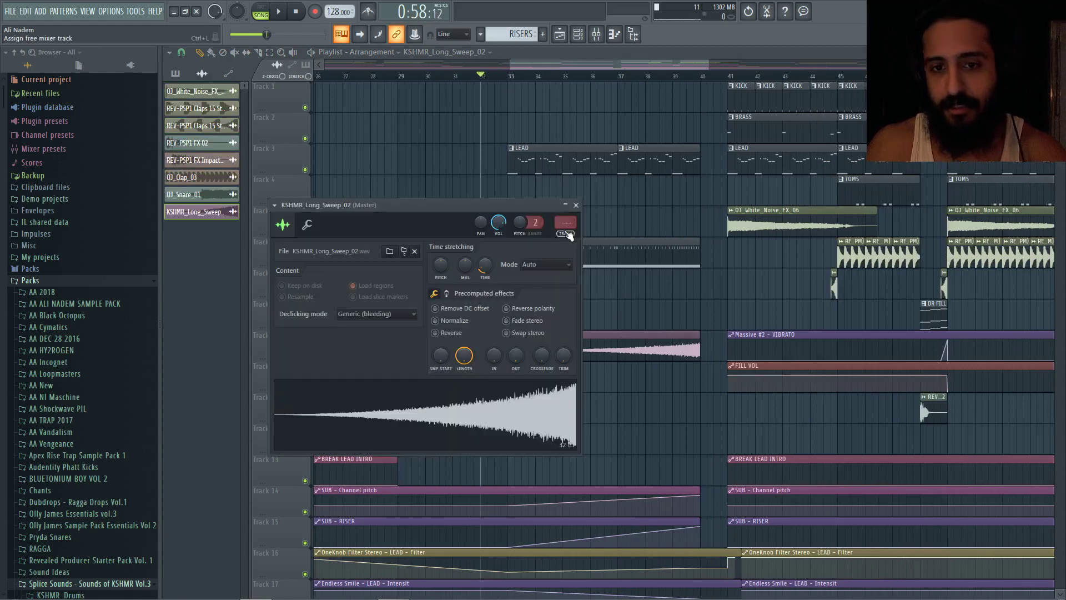
left_click(566, 233)
Name the sweep's mixer track FX RISERS.
key("F2")
type("RISERS")
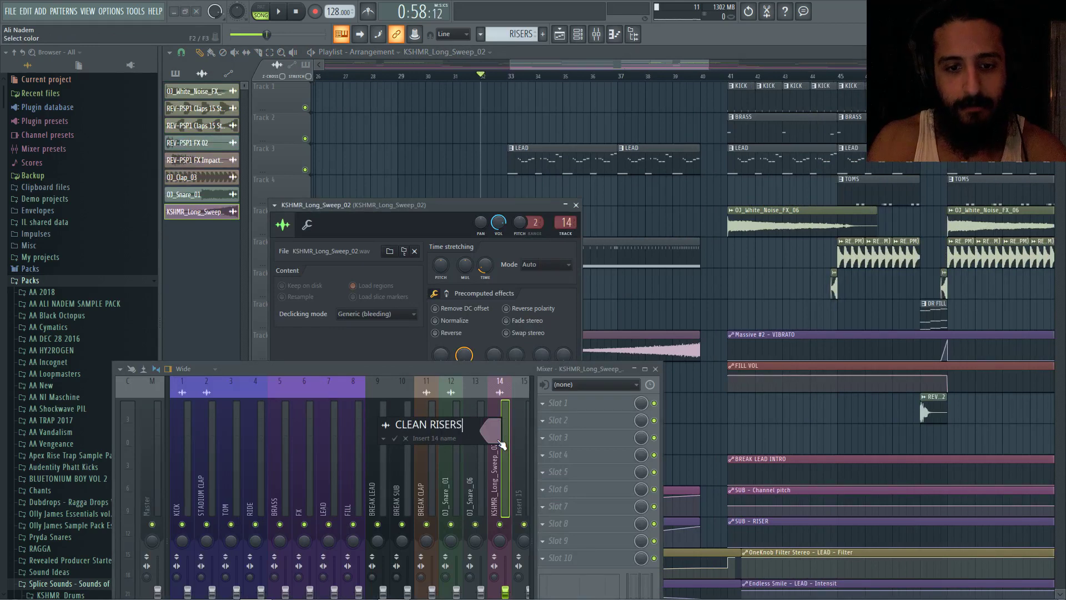
key("ctrl+a")
type("FD")
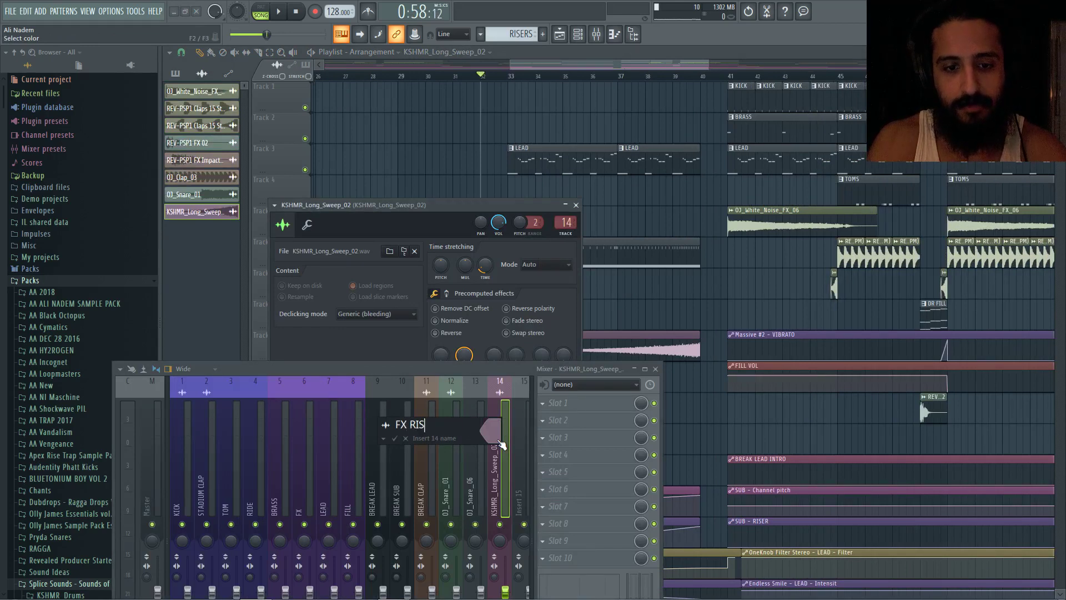
type("ERS")
key("Return")
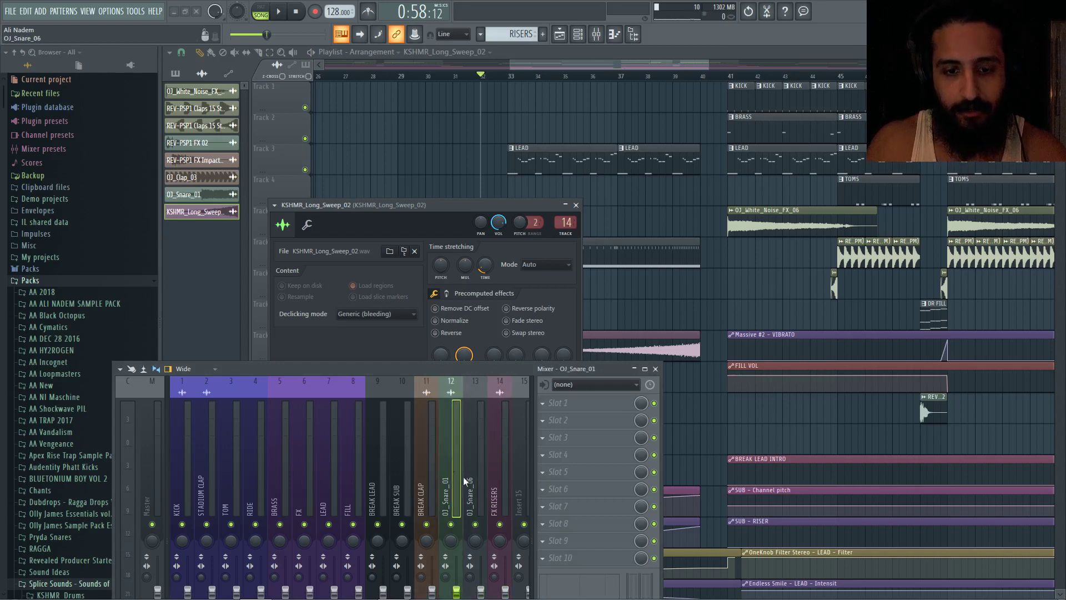
Rename the OJ_Snare_06 mixer track to SNARE RISER while the buildup plays.
key("space")
left_click(474, 485)
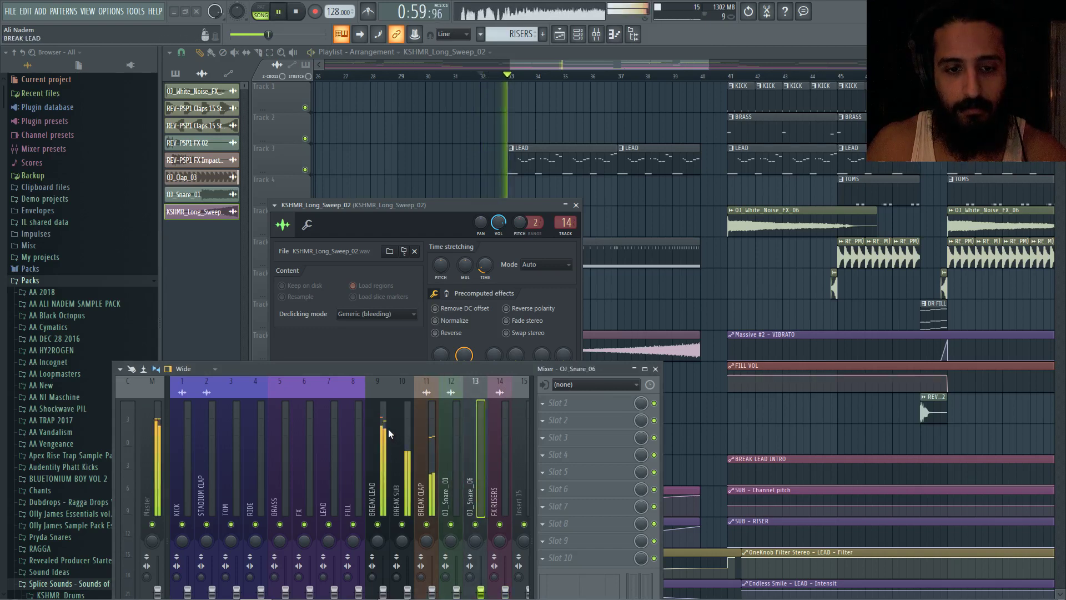
key("F2")
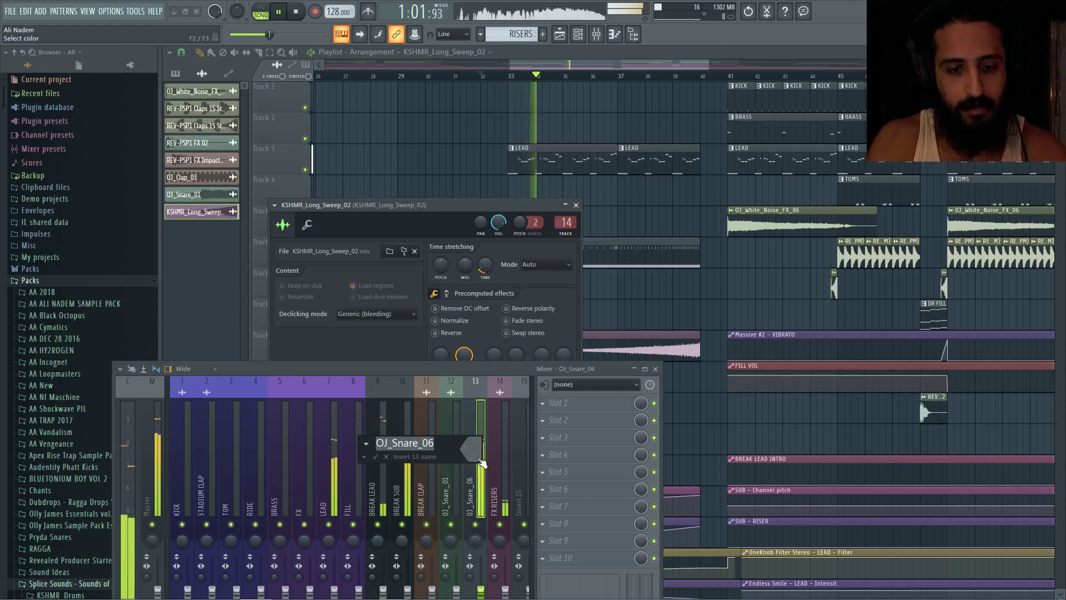
type("SNARE RISER")
key("Return")
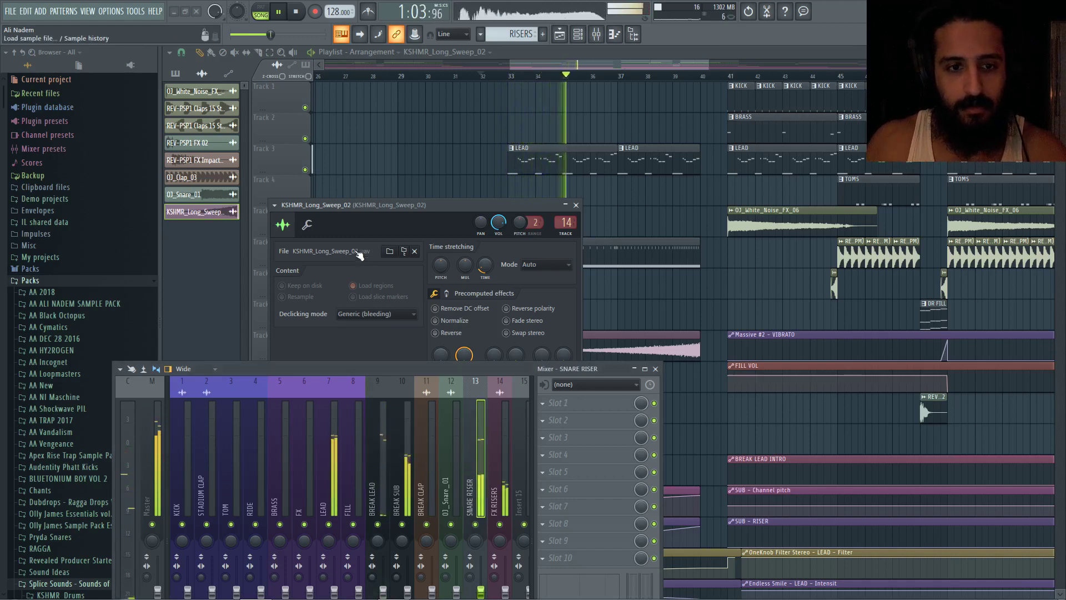
Lower the KSHMR_Long_Sweep_02 levels adjustment volume to 68%, and audition the SNARE RISER mixer track soloed from bar 33.
left_click(306, 224)
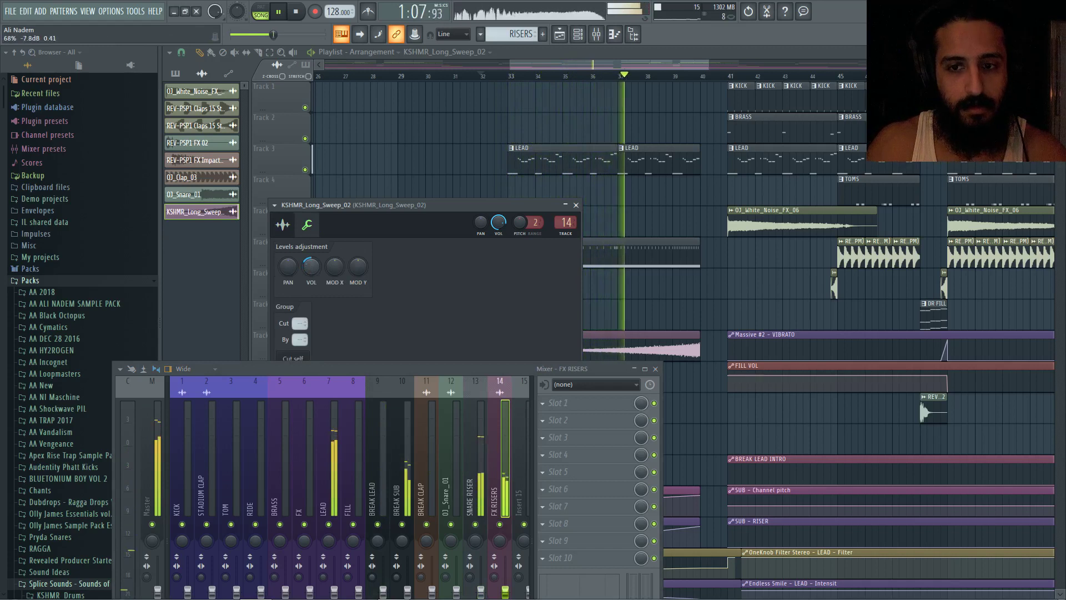
left_click(480, 453)
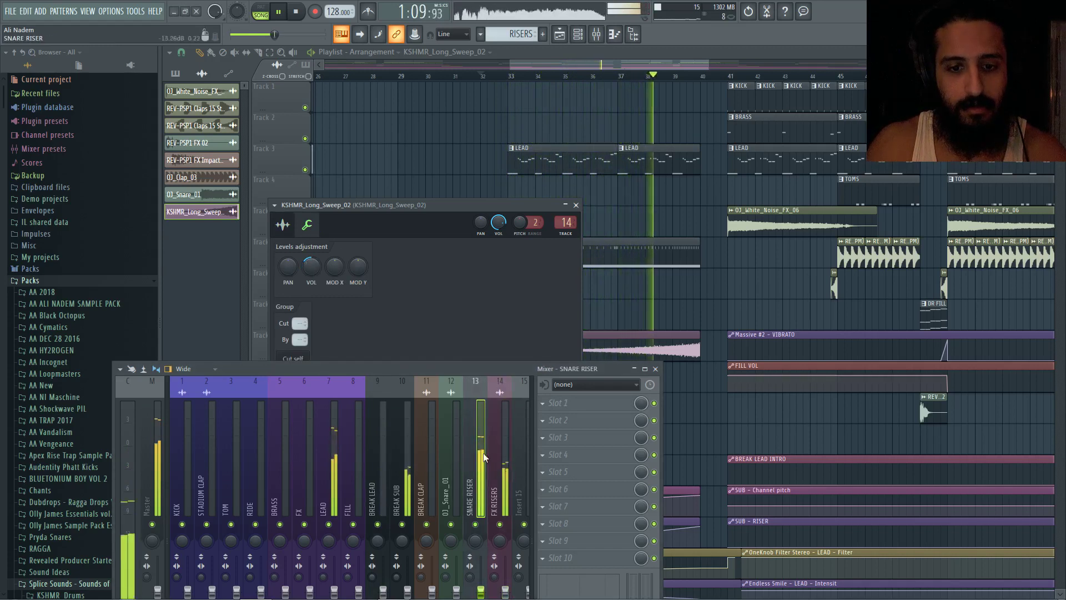
right_click(476, 524)
left_click(507, 76)
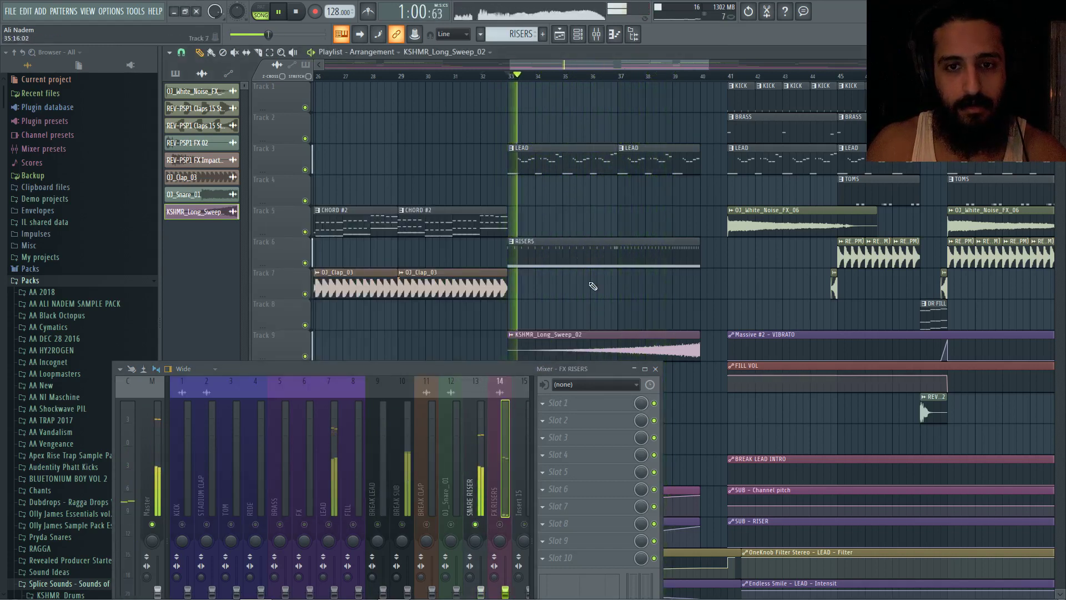
key("space")
Insert FabFilter Pro-Q 2 in slot 2 of the FX RISERS mixer track.
left_click(548, 413)
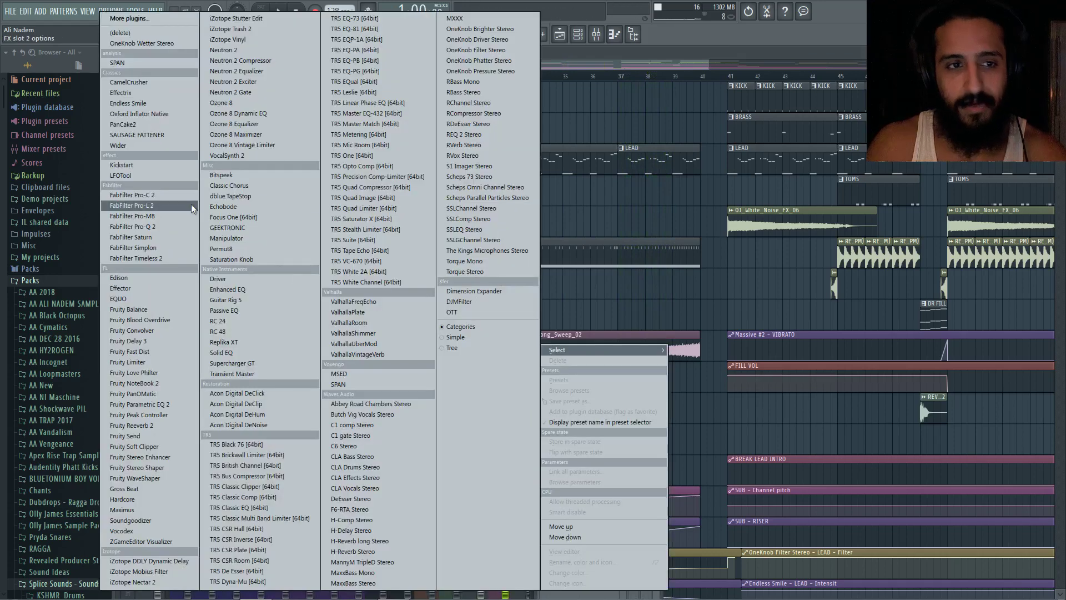
left_click(174, 229)
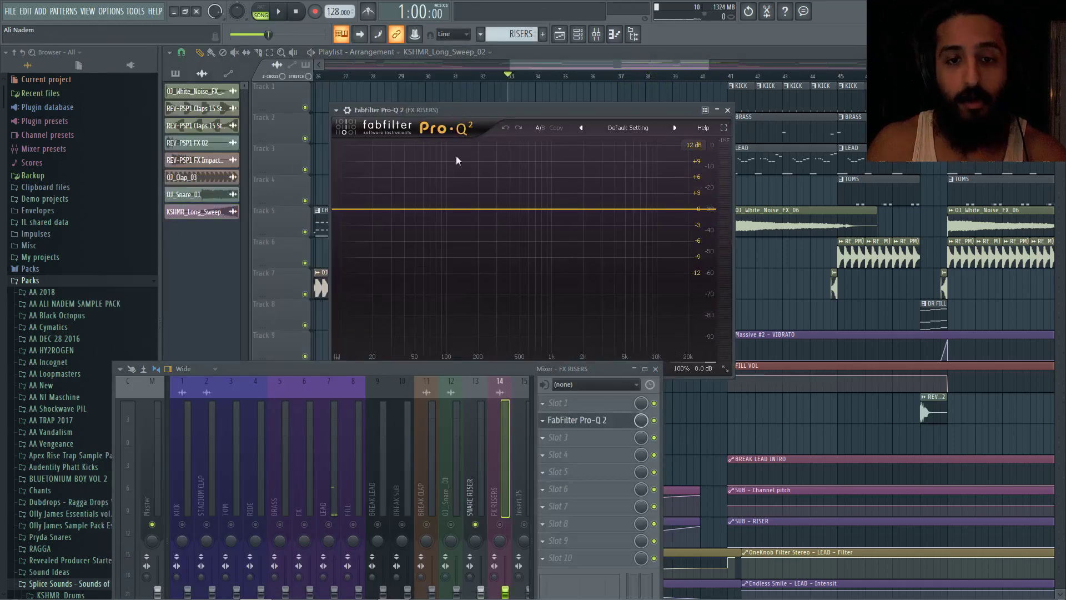
left_click_drag(484, 379, 498, 446)
Add a 24 dB/oct low cut at about 100 Hz in the FX RISERS equalizer and close it.
left_click_drag(414, 208, 404, 235)
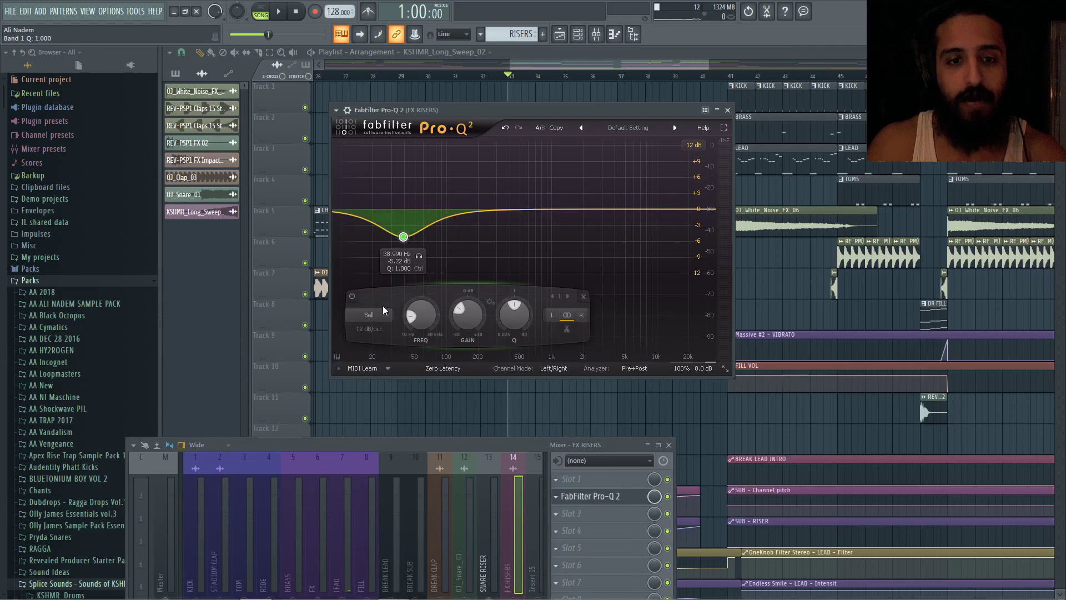
scroll(383, 310, "down", 2)
left_click_drag(422, 318, 425, 292)
mouse_move(516, 445)
left_mouse_down()
mouse_move(536, 308)
mouse_move(532, 456)
left_mouse_up()
key("space")
mouse_move(422, 315)
left_mouse_down()
mouse_move(423, 337)
mouse_move(420, 316)
left_mouse_up()
key("space")
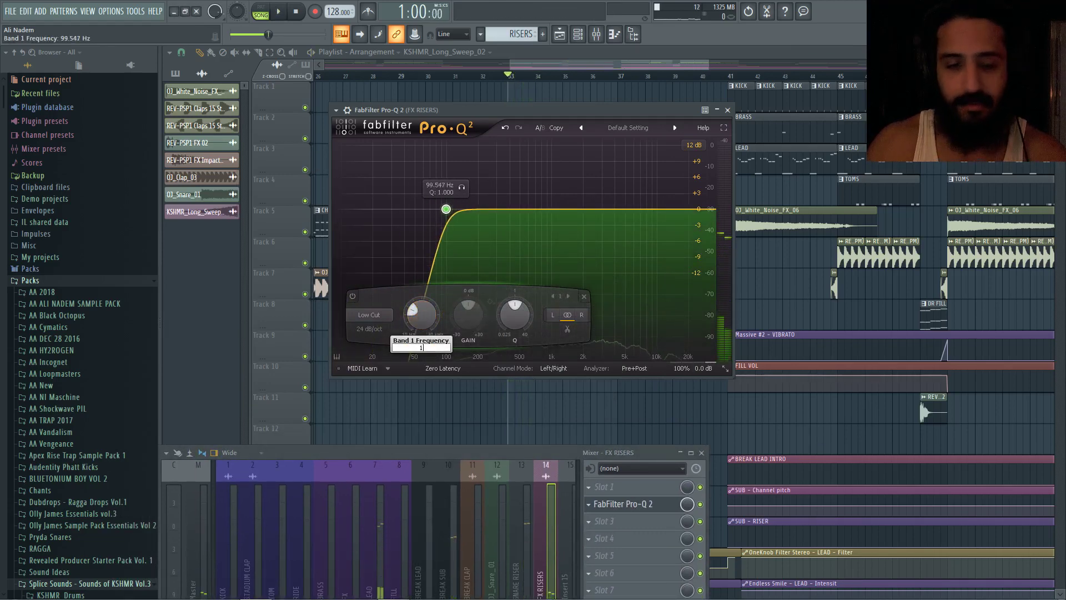
left_click(727, 110)
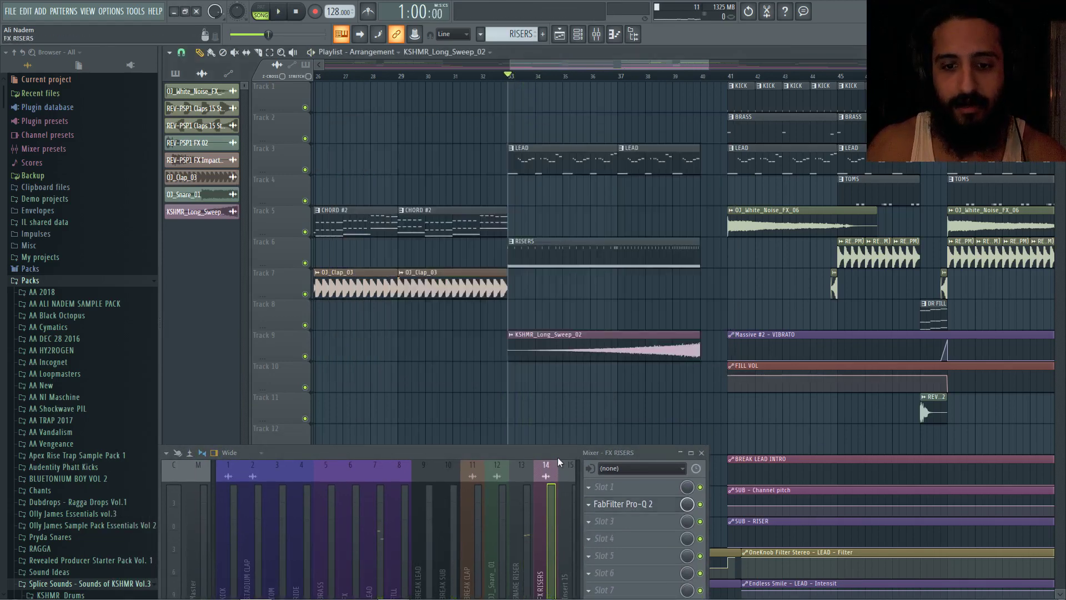
Insert FabFilter Pro-Q 2 in slot 2 of the SNARE RISER mixer track and play the buildup through it.
left_click_drag(555, 453, 563, 334)
left_click(531, 414)
left_click(529, 488)
key("space")
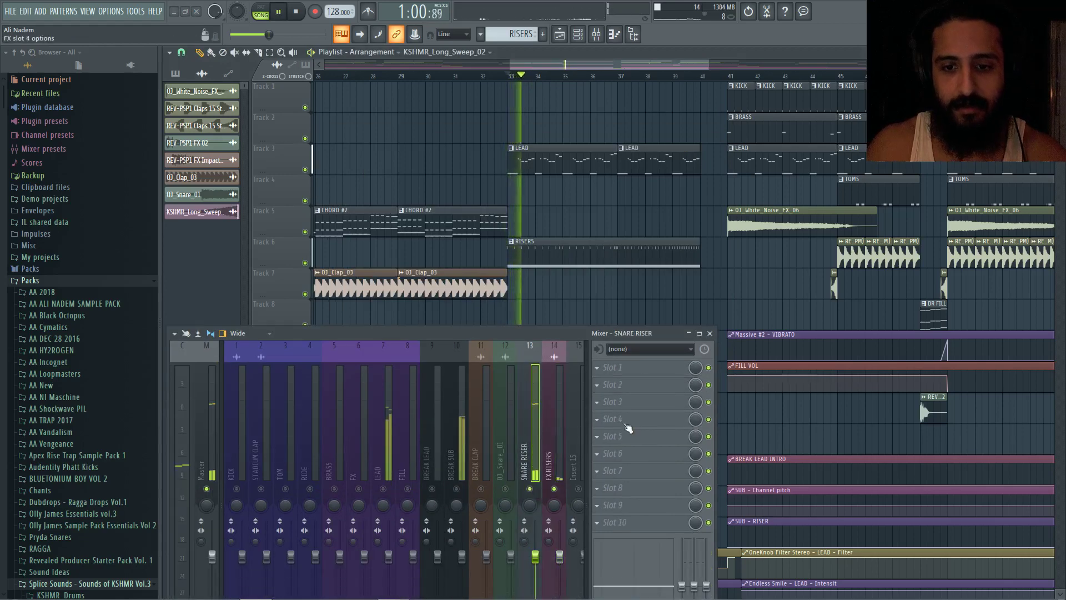
left_click(632, 385)
key("space")
left_click_drag(484, 336, 540, 453)
key("space")
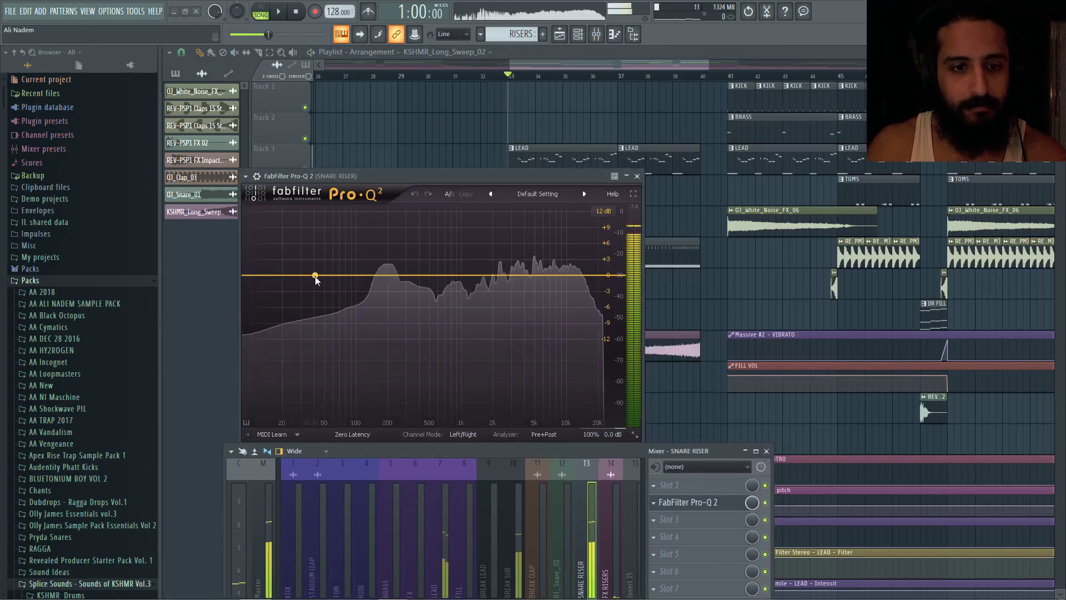
Add a 24 dB/oct low cut slightly above 100 Hz in the SNARE RISER equalizer, checking it during playback.
left_click_drag(315, 276, 316, 291)
key("space")
scroll(281, 381, "down", 2)
key("space")
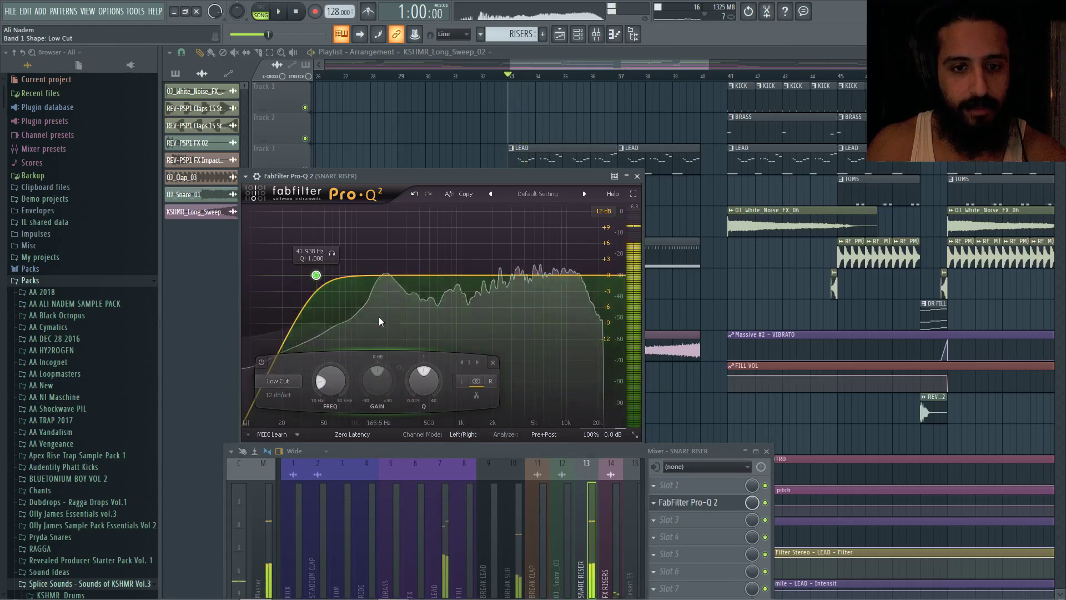
key("space")
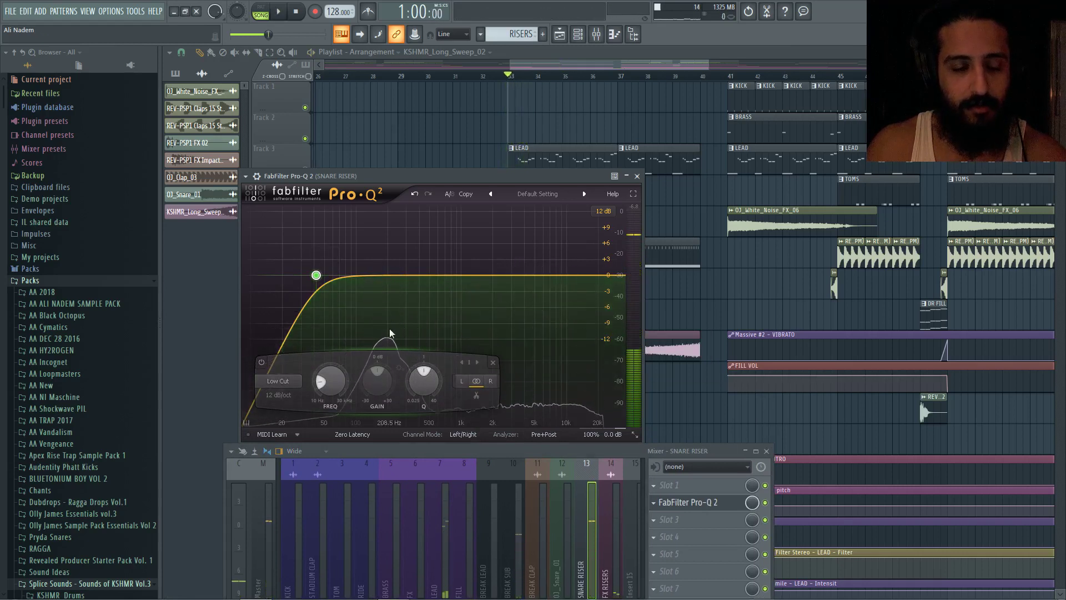
key("space")
scroll(279, 396, "up", 2)
left_click_drag(331, 388, 331, 385)
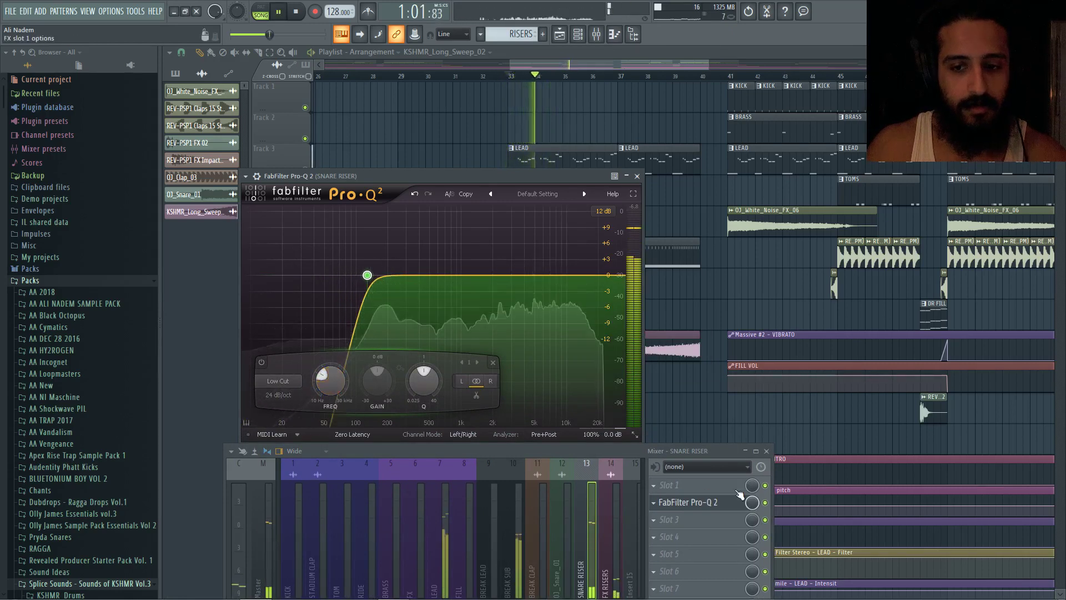
Move FabFilter Pro-Q 2 up to slot 1 of the SNARE RISER effects chain.
left_click(653, 502)
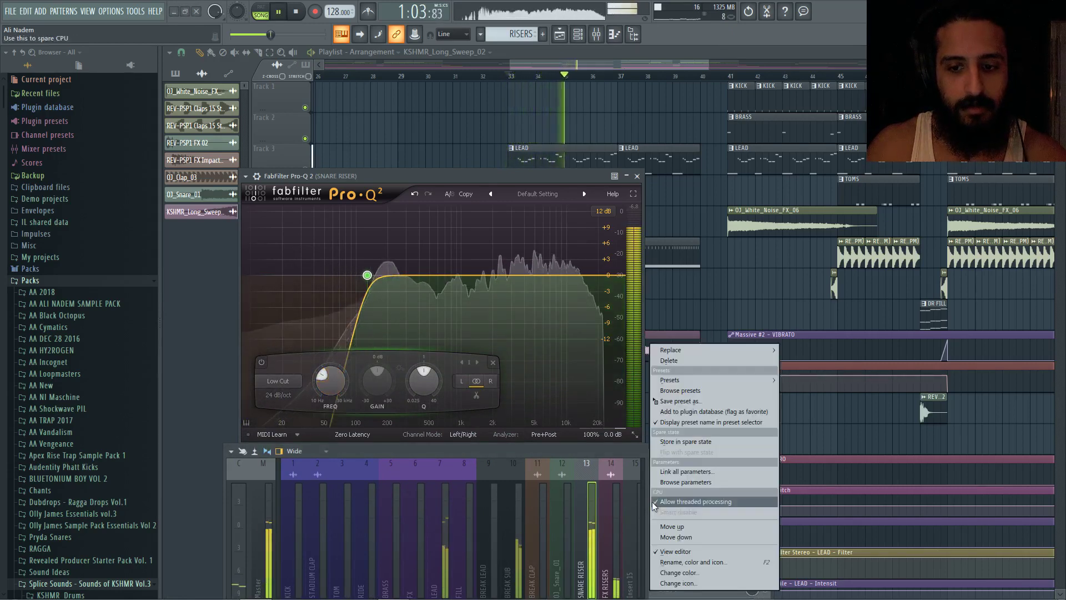
left_click(674, 526)
left_click_drag(647, 491, 648, 414)
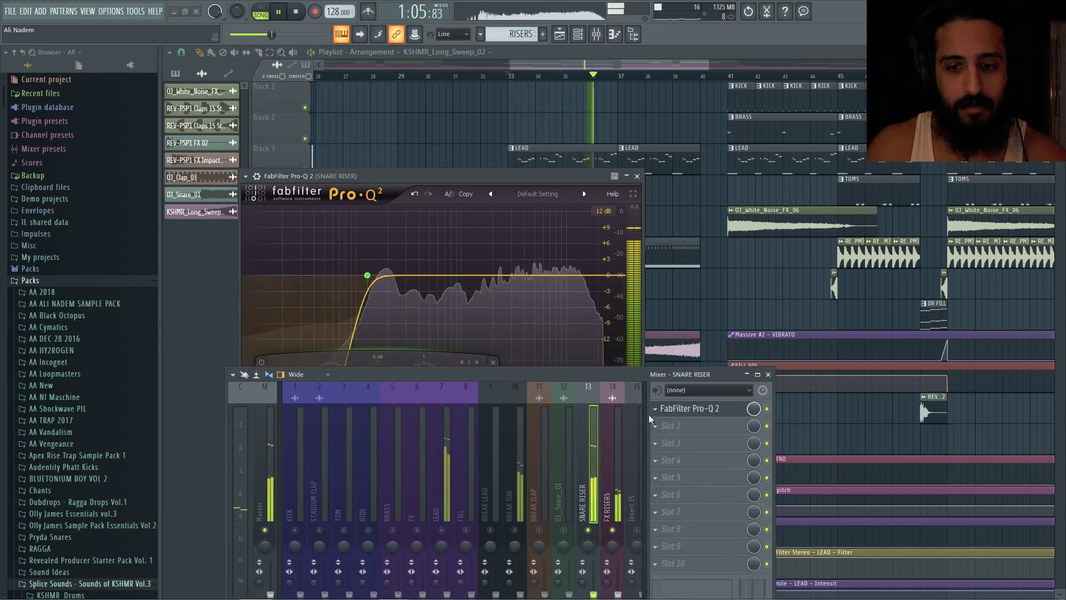
Insert Endless Smile in slot 4 of the SNARE RISER mixer track.
key("space")
left_click(656, 461)
mouse_move(671, 350)
left_click(242, 105)
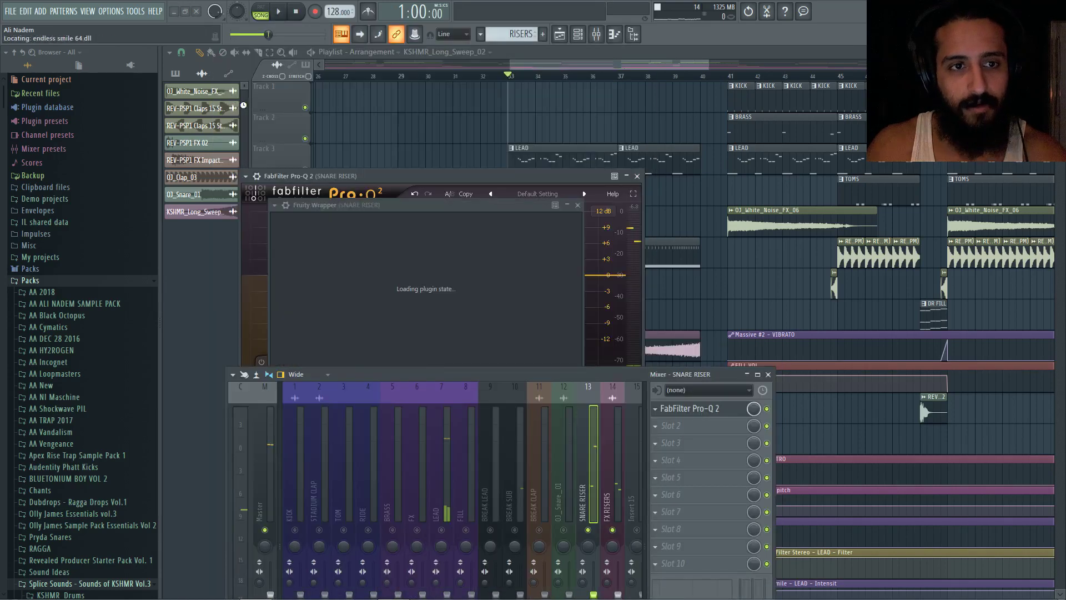
Set the SNARE RISER track's Endless Smile intensity to 7% while playing the buildup.
key("space")
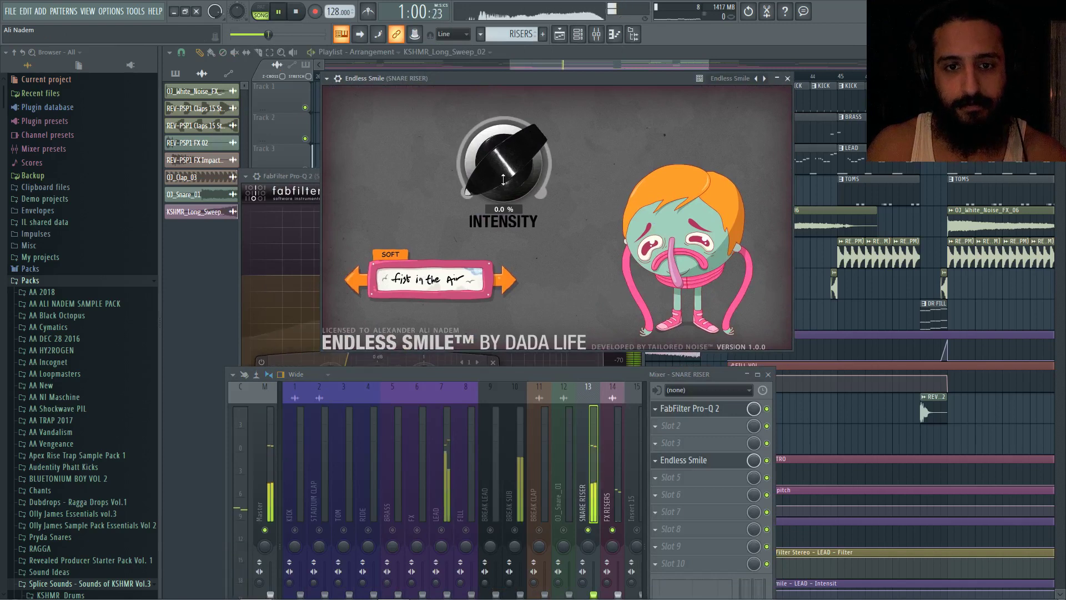
left_click_drag(503, 179, 507, 171)
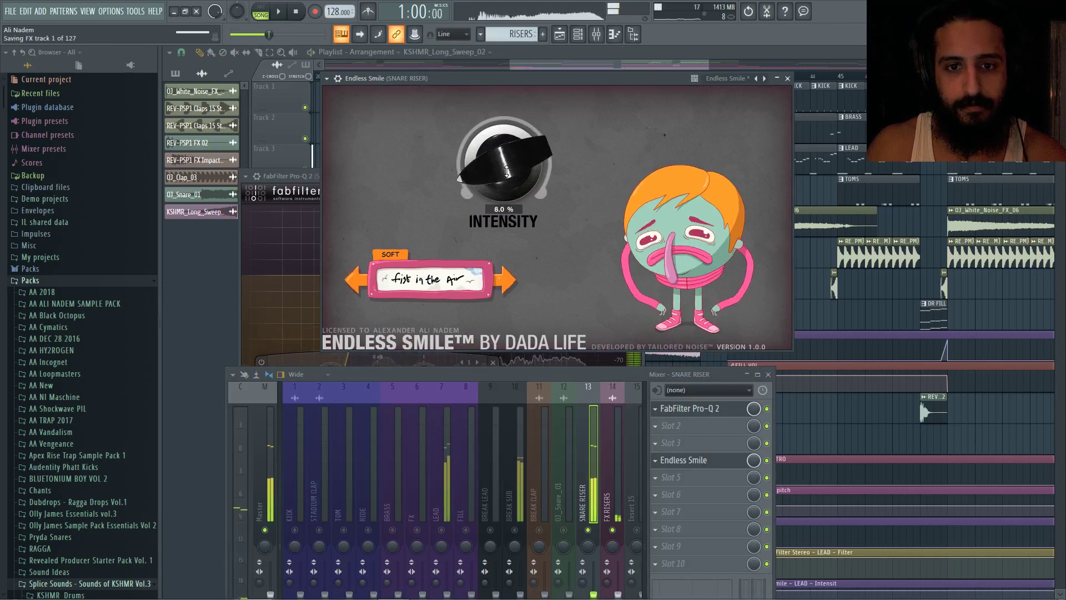
scroll(507, 174, "down", 3)
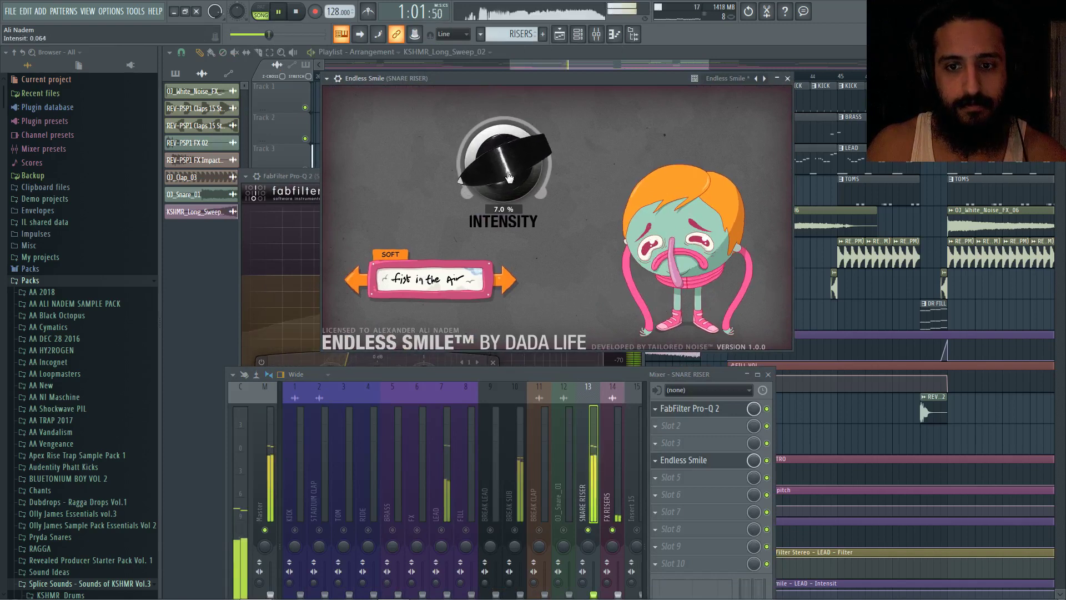
Set the SNARE RISER track's Endless Smile intensity to 10% and check it during playback.
mouse_move(491, 170)
left_mouse_down()
mouse_move(492, 158)
mouse_move(497, 171)
left_mouse_up()
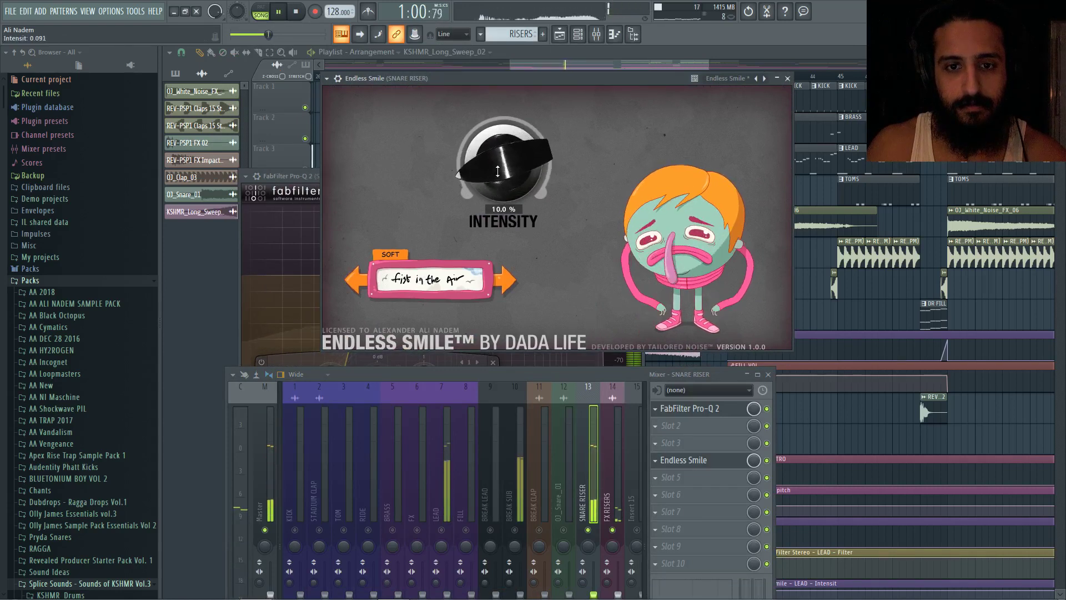
key("space")
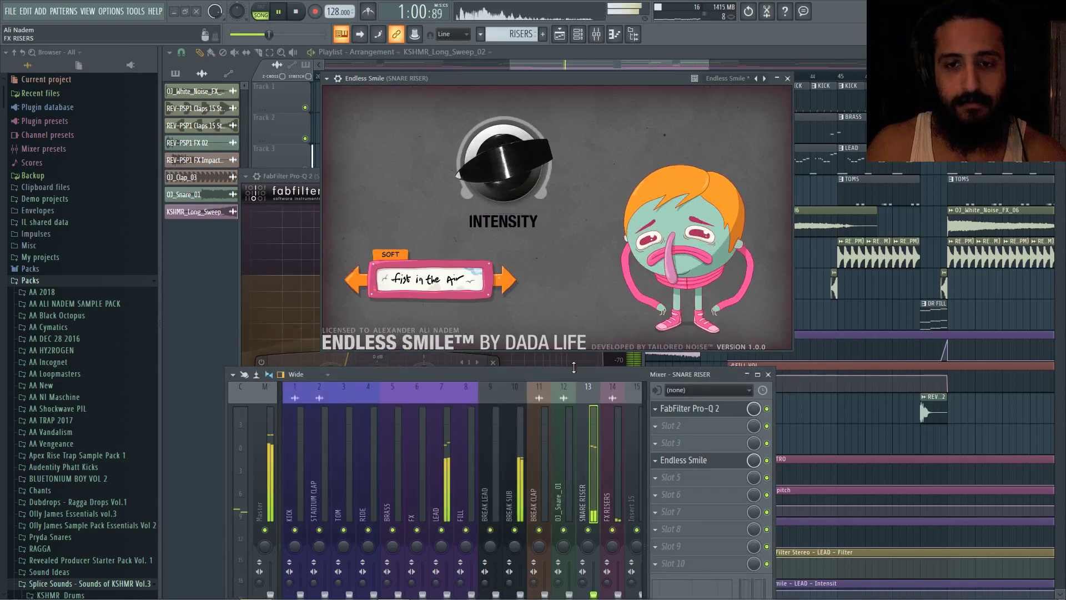
mouse_move(492, 195)
left_click(528, 66)
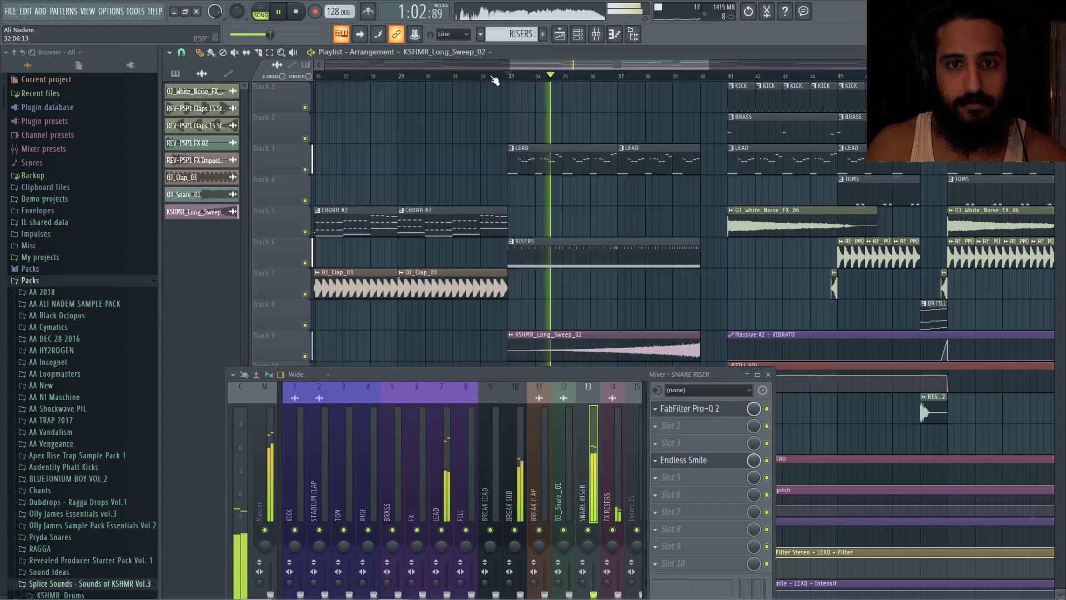
Play the buildup from around bar 32 to check the snare riser, and close the mixer.
left_click(475, 76)
scroll(496, 185, "up", 3)
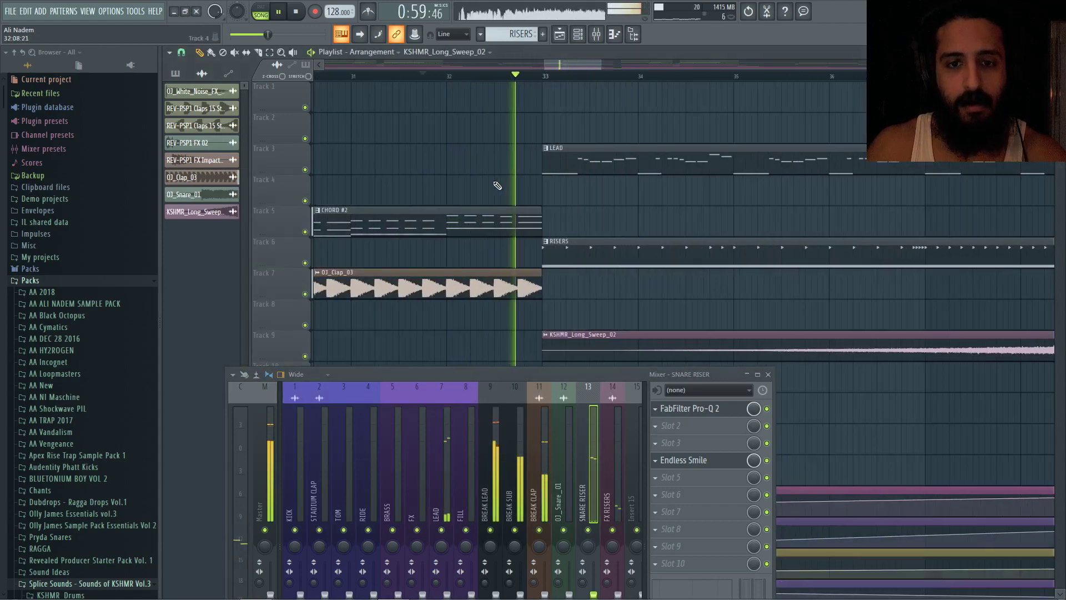
scroll(494, 173, "down", 7)
scroll(541, 167, "up", 2)
scroll(530, 176, "up", 2)
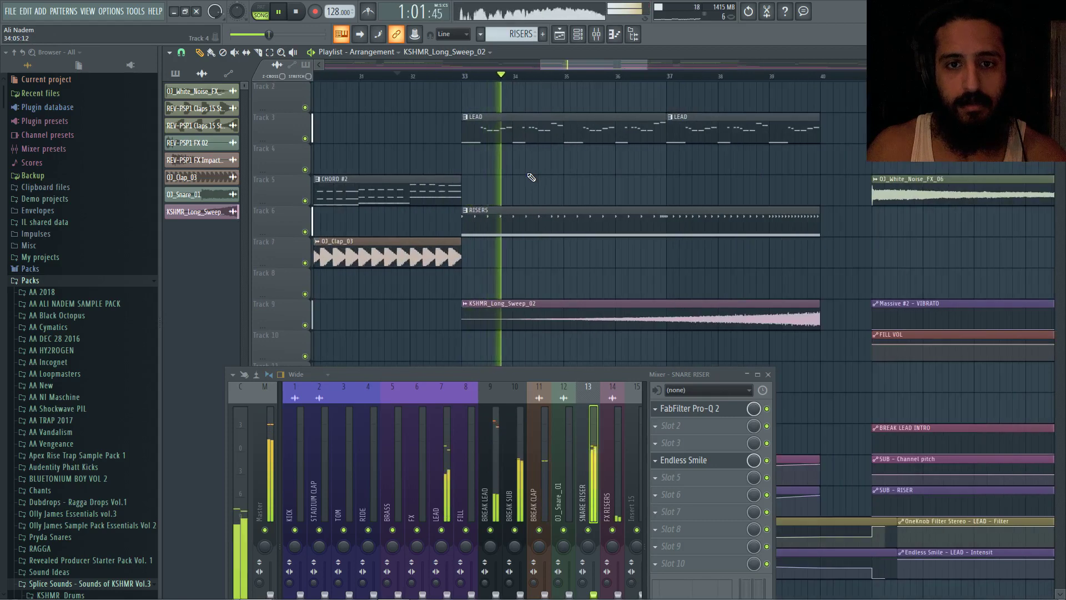
scroll(531, 176, "down", 2)
scroll(575, 179, "up", 1)
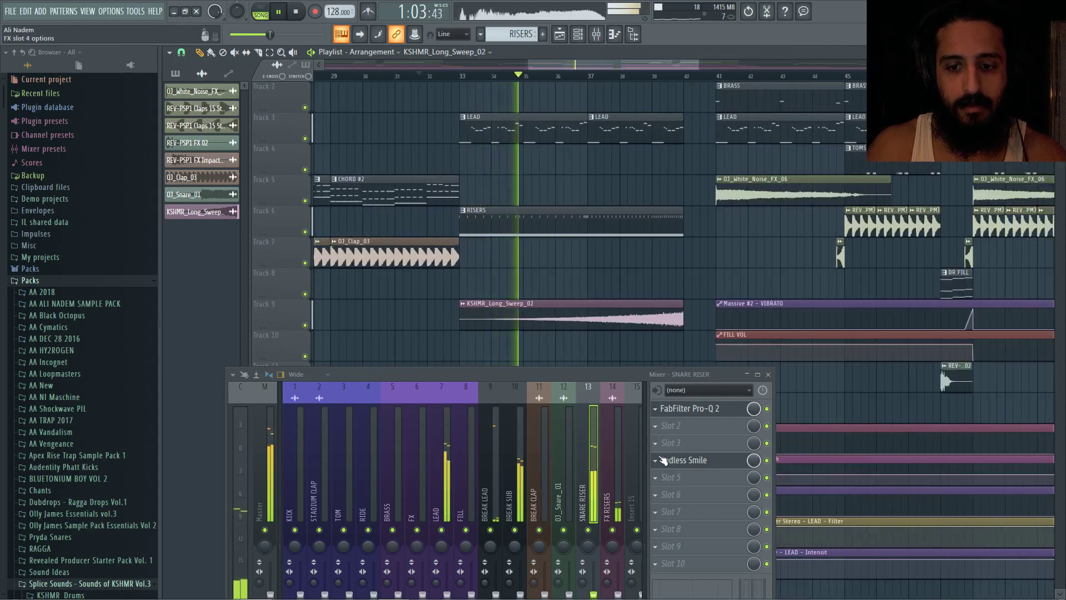
left_click_drag(685, 459, 746, 401)
left_click(768, 375)
Play through the rest of the buildup and examine the empty bar 40 before the second drop.
scroll(742, 384, "down", 5)
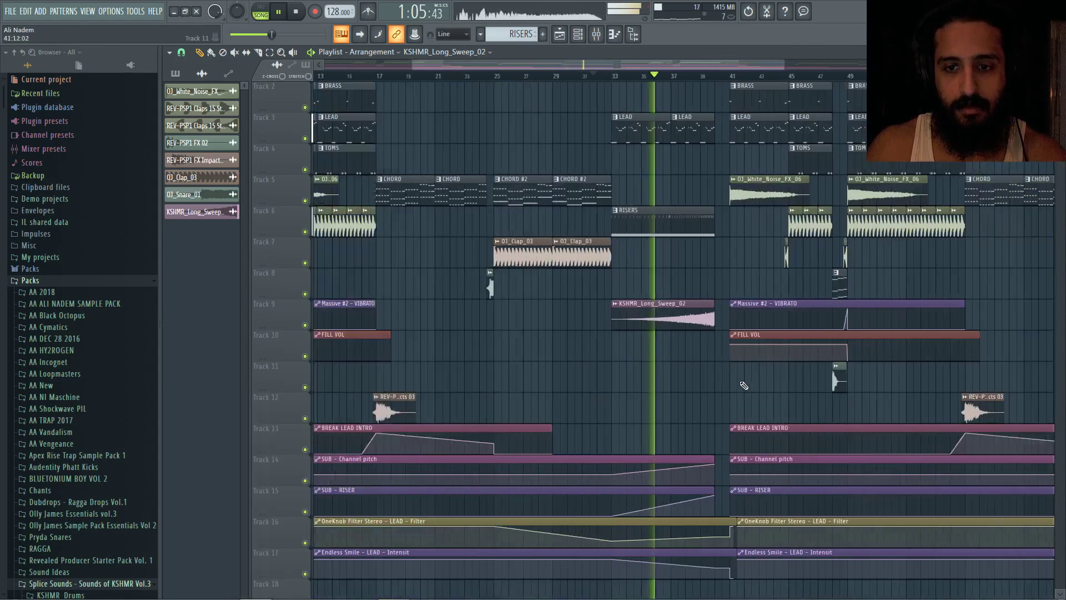
scroll(783, 388, "up", 2)
scroll(740, 392, "up", 1)
scroll(737, 427, "down", 4)
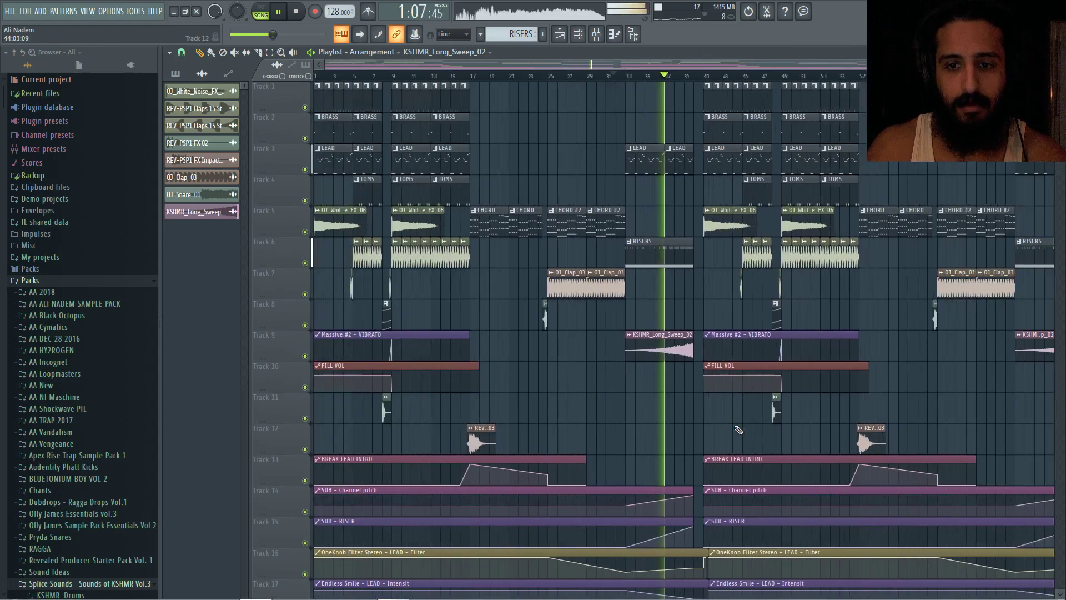
scroll(717, 397, "up", 3)
scroll(706, 368, "down", 1)
scroll(706, 369, "up", 5)
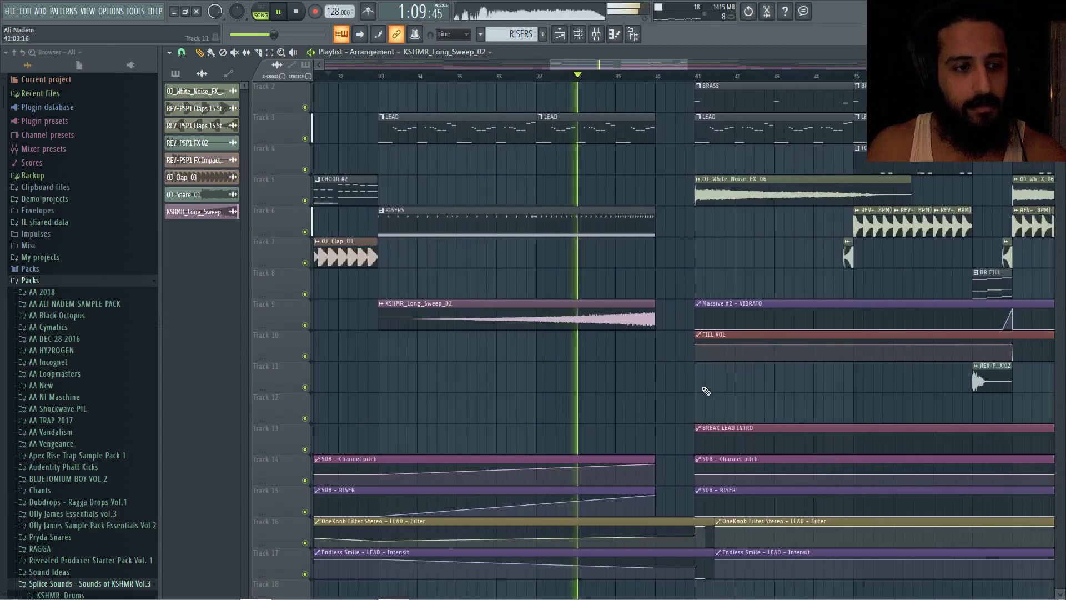
scroll(709, 388, "up", 2)
scroll(619, 381, "up", 1)
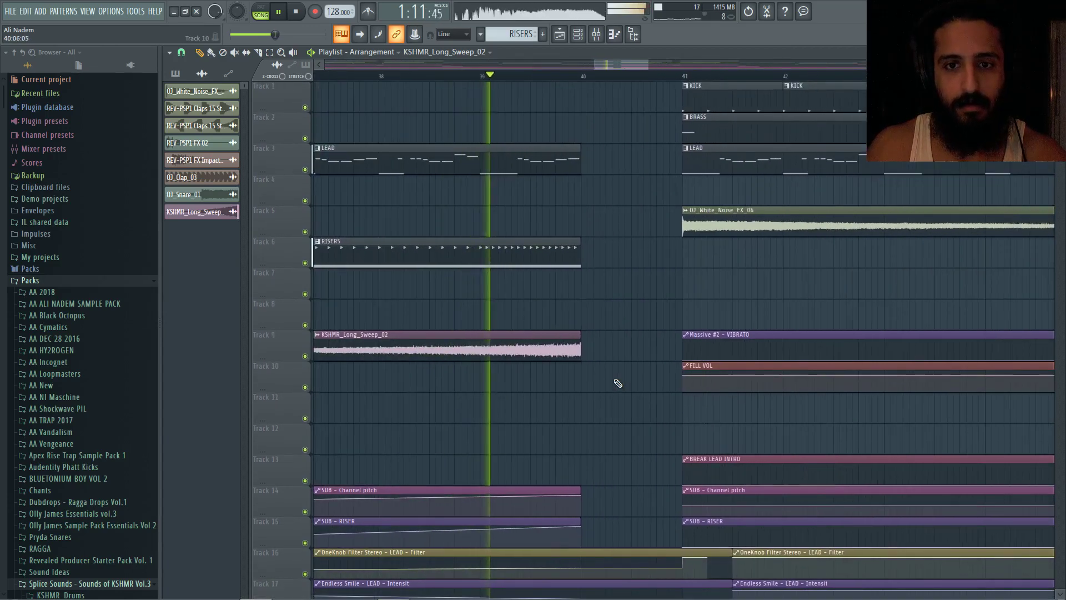
scroll(616, 368, "down", 5)
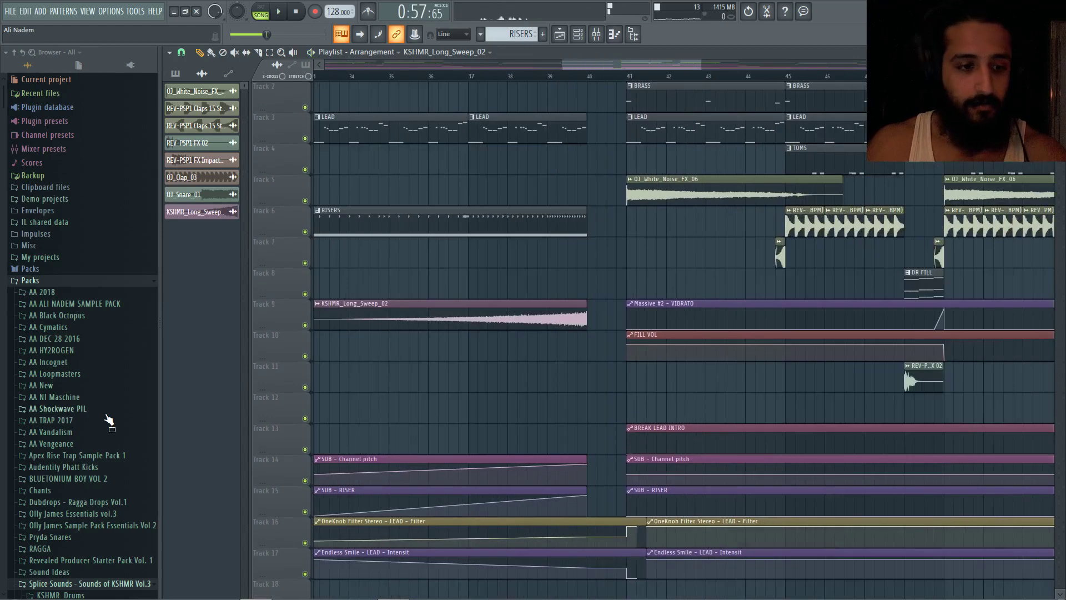
Add KSHMR_Short_Drum_Fill_05_128 from the KSHMR_Short_Fills_120-130 folder to Track 8 at bar 40.
scroll(94, 423, "down", 5)
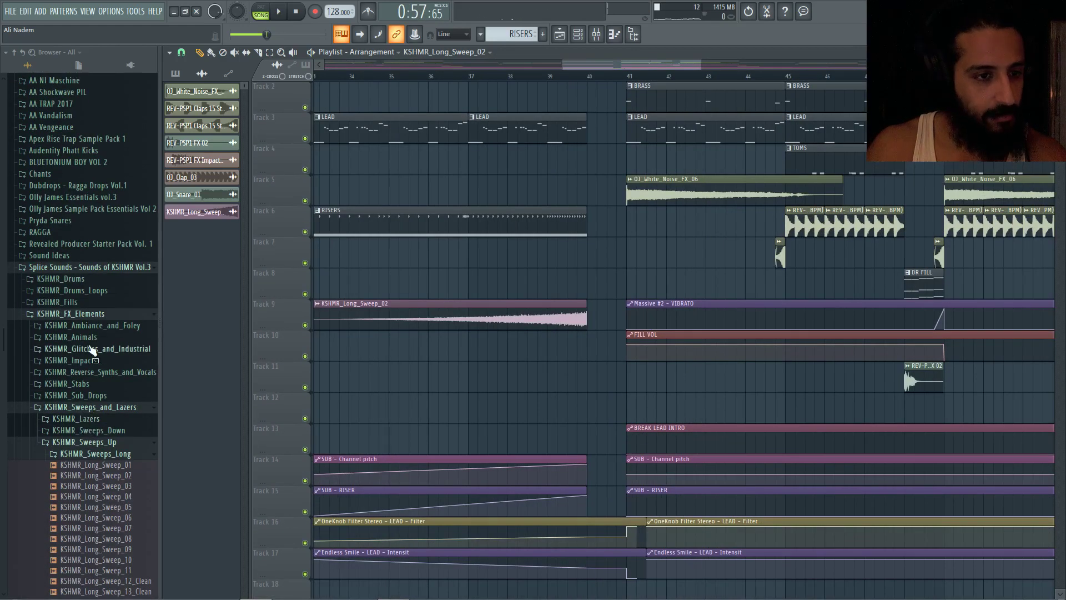
left_click(77, 303)
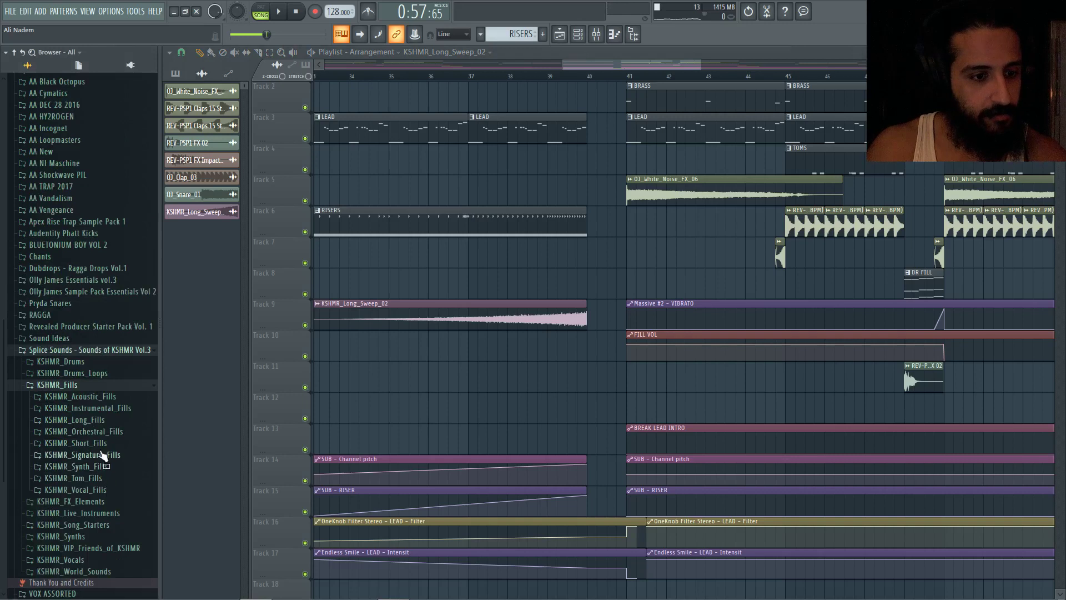
left_click(77, 442)
left_click(110, 268)
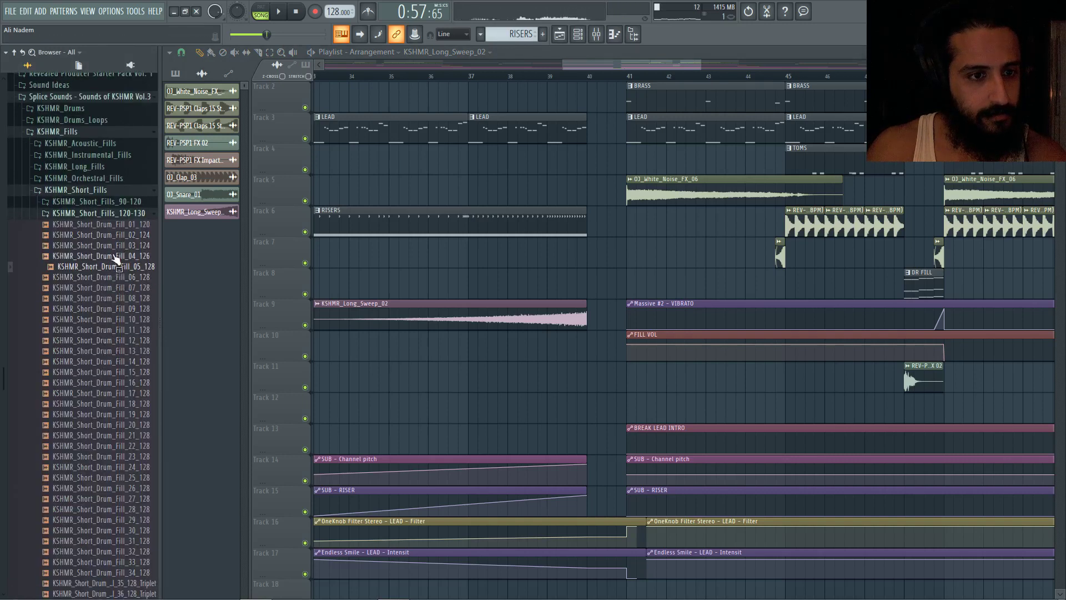
left_click_drag(115, 260, 563, 248)
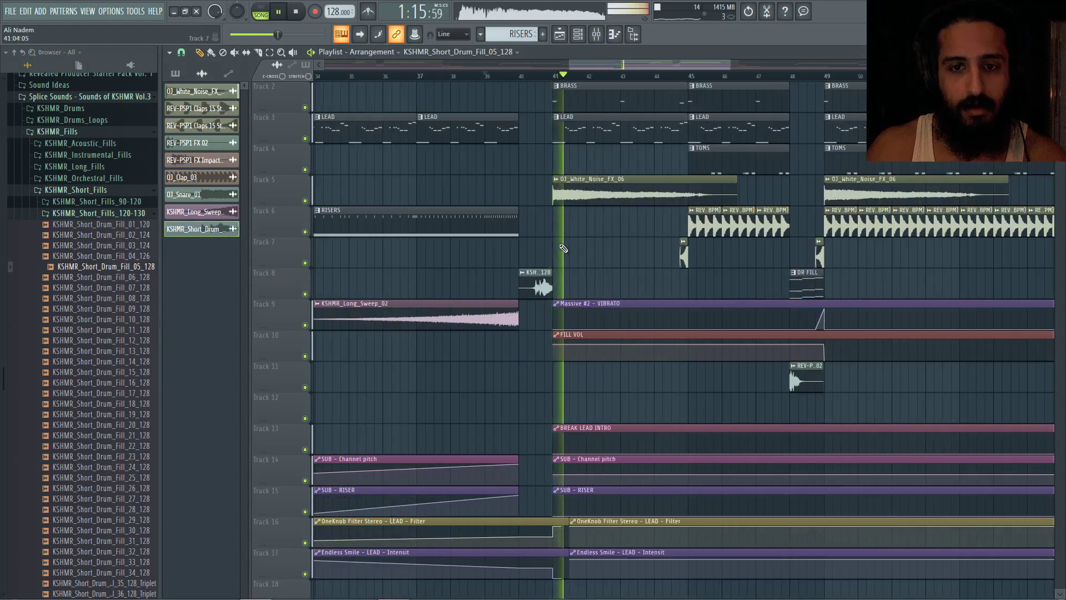
Listen to the transition from the short drum fill into the second drop at bar 41.
scroll(562, 250, "down", 3)
scroll(492, 275, "up", 1)
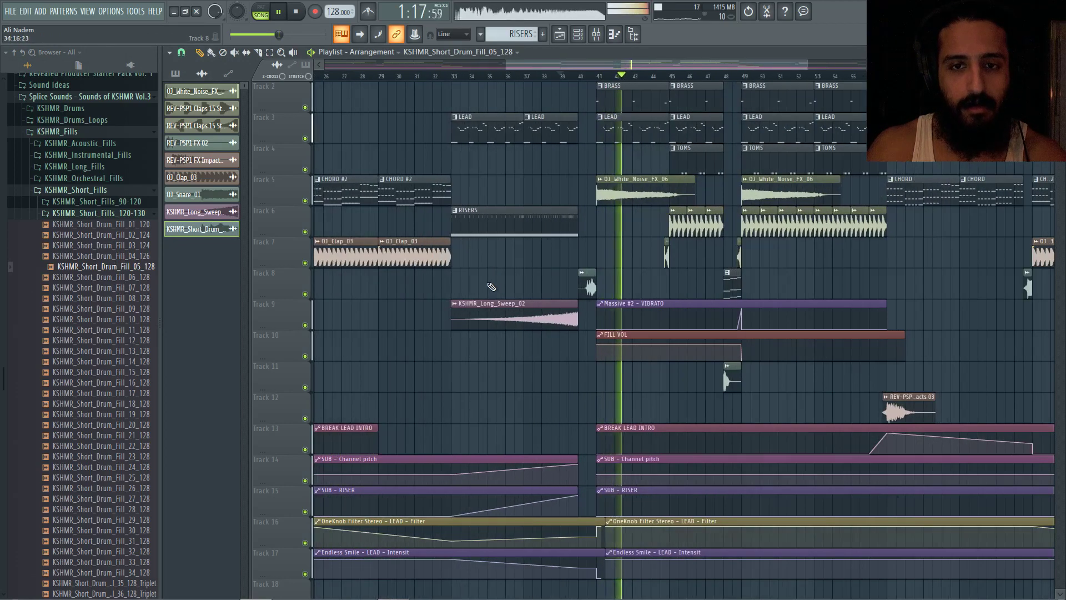
scroll(491, 287, "down", 2)
scroll(421, 293, "up", 1)
key("space")
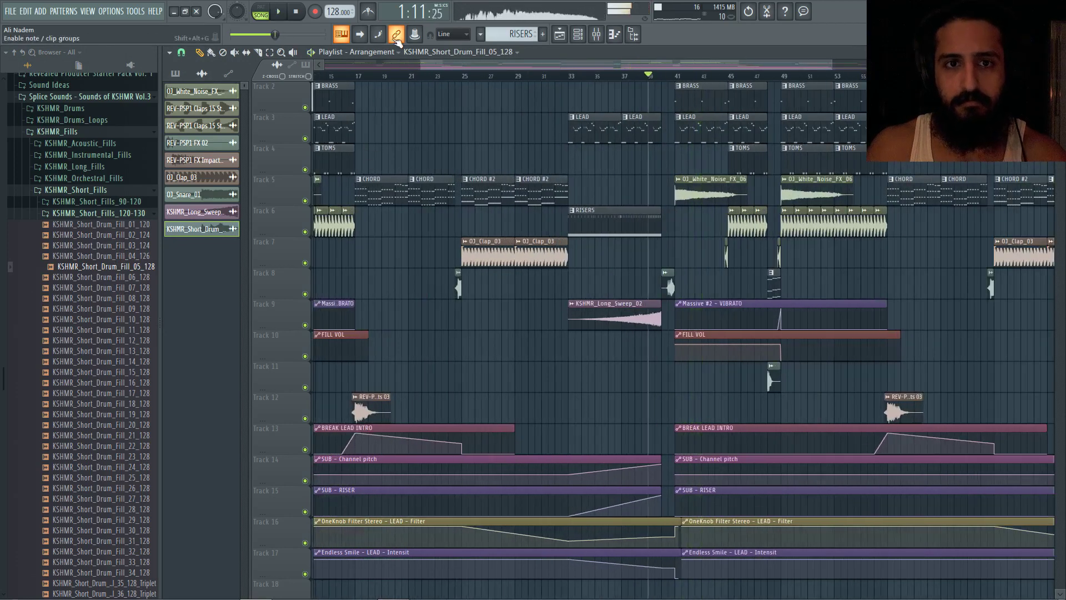
Play the arrangement from about bar 13 through the break and buildup into the second drop, and stop playback after bar 45.
left_click(348, 74)
left_click_drag(445, 65, 424, 66)
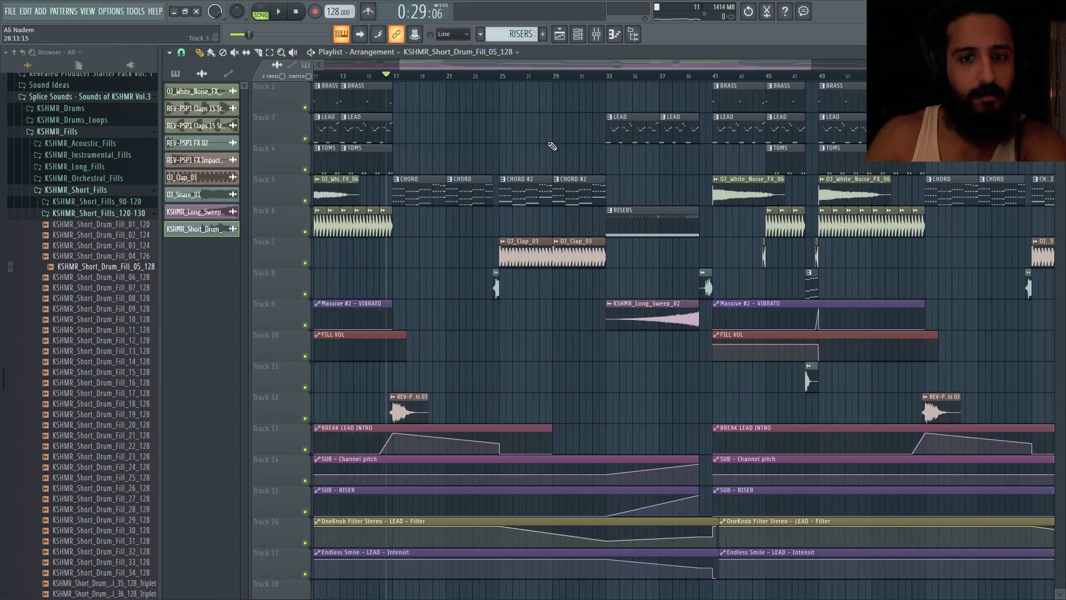
scroll(565, 277, "up", 1)
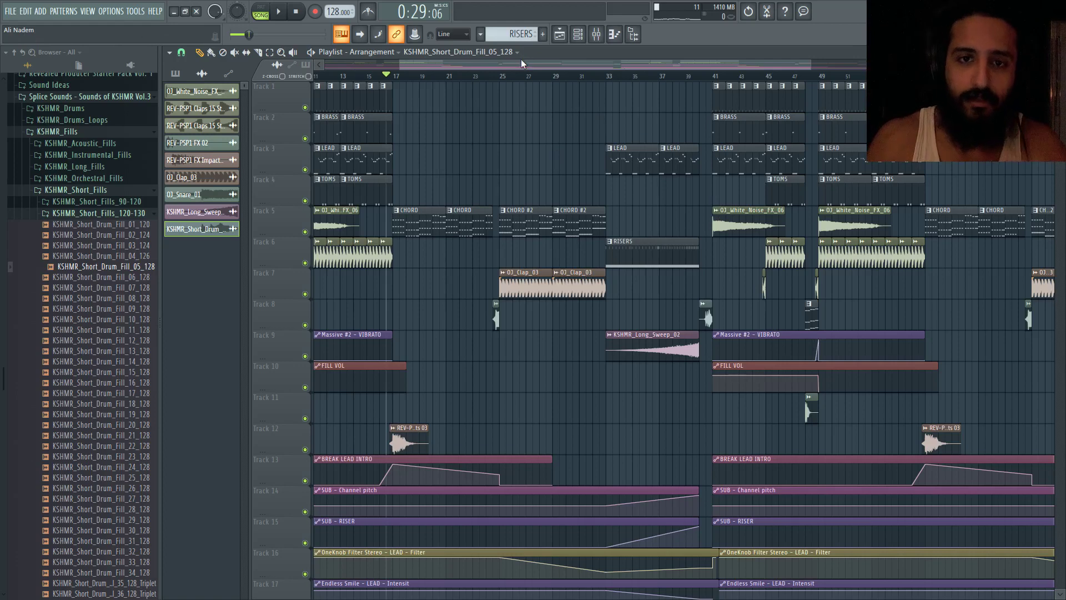
left_click_drag(521, 60, 362, 65)
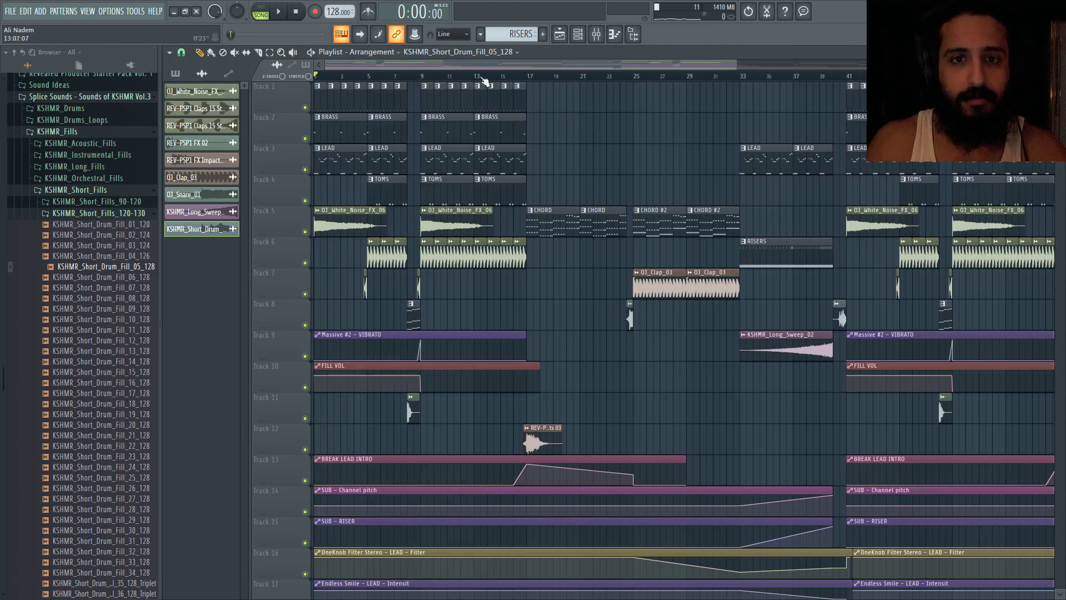
key("space")
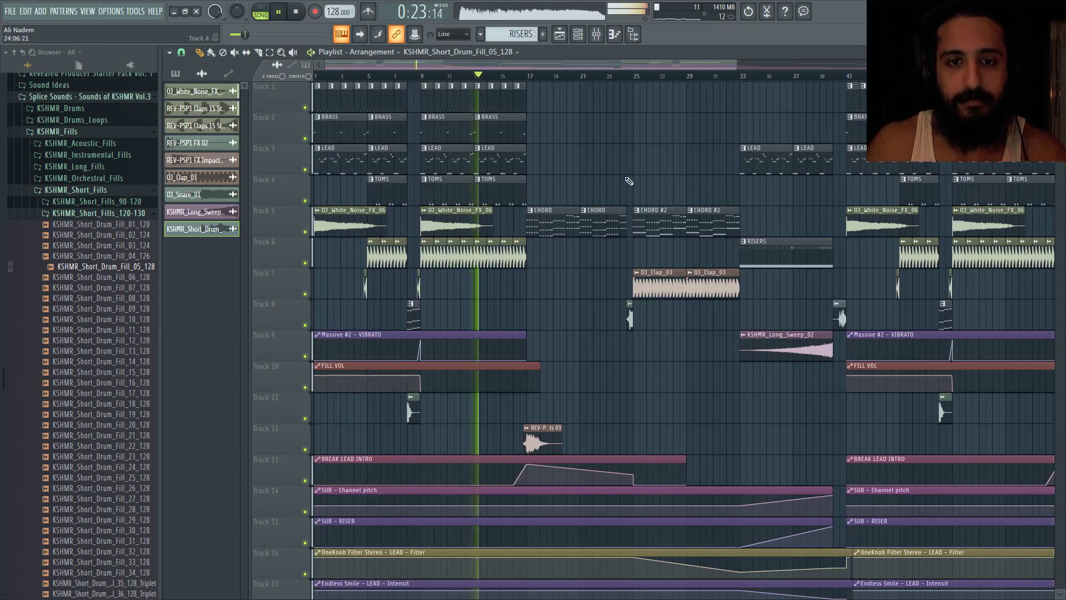
left_click_drag(545, 63, 569, 62)
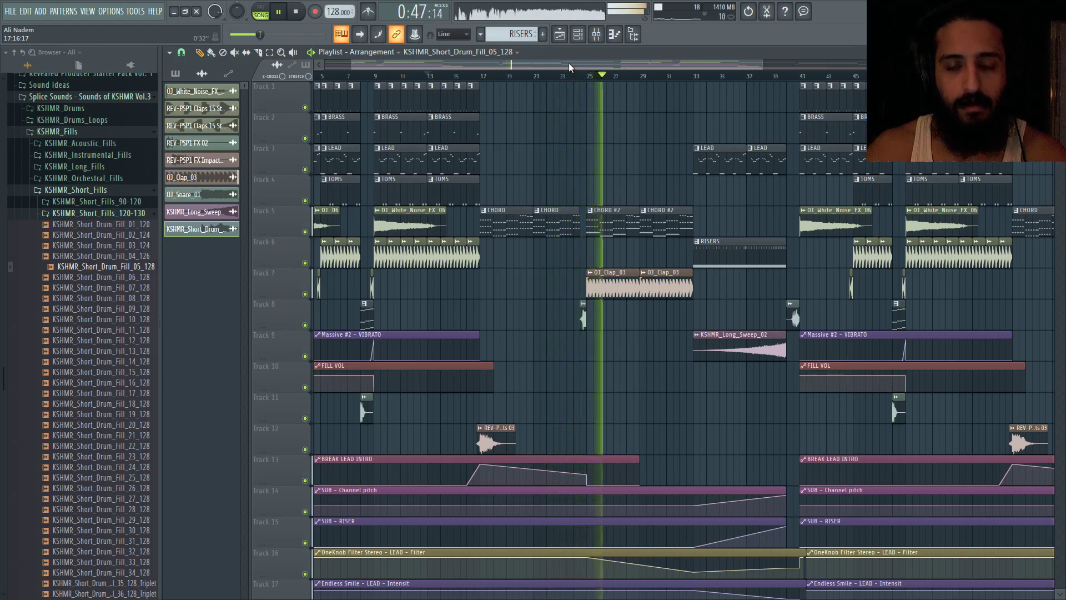
left_click_drag(568, 62, 626, 62)
left_click_drag(538, 62, 569, 67)
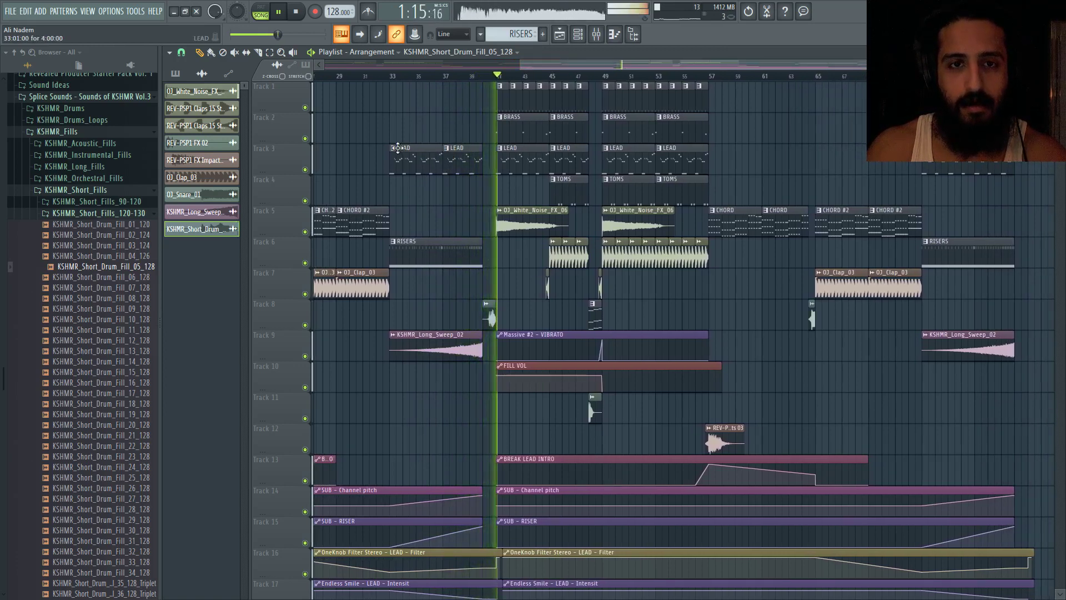
left_click_drag(594, 62, 604, 62)
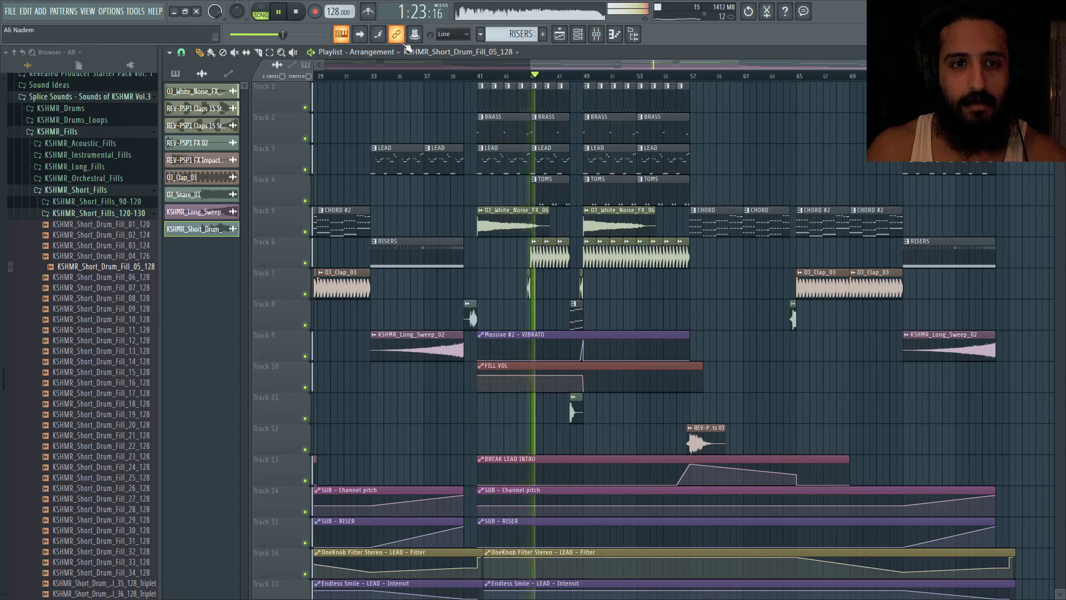
left_click(279, 12)
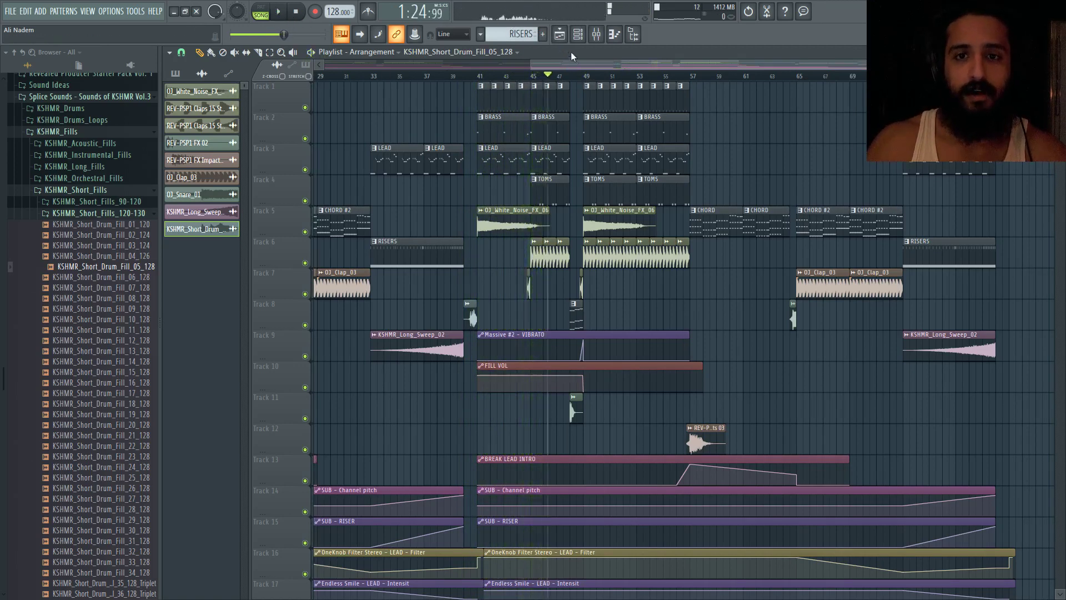
Mark the break and buildup from bar 17 to bar 41, and clear the selection by placing the playhead at bar 38.
left_click_drag(571, 64, 468, 72)
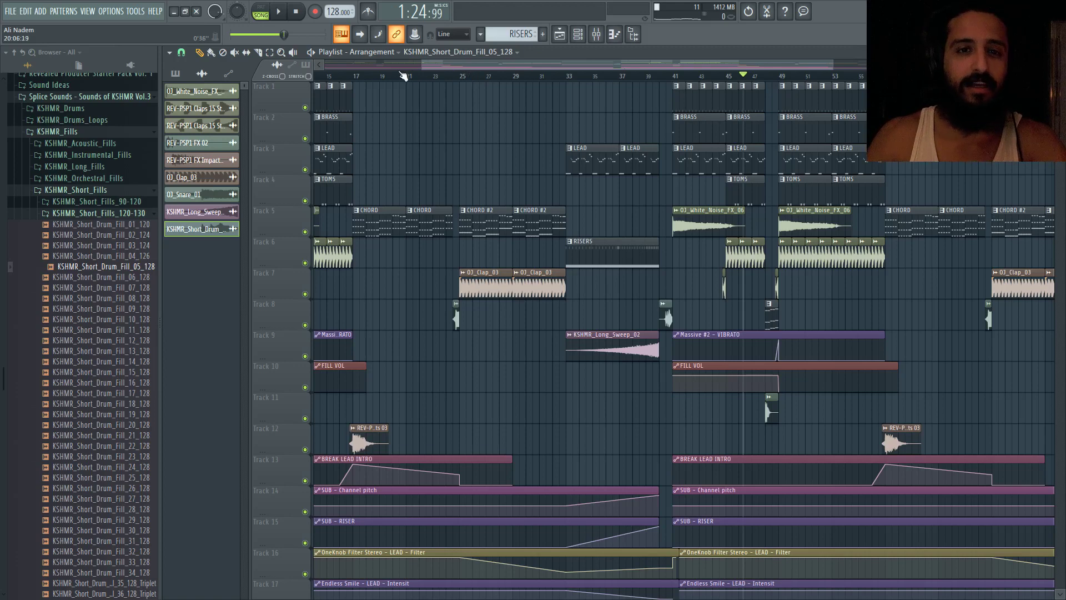
left_click_drag(356, 76, 671, 99)
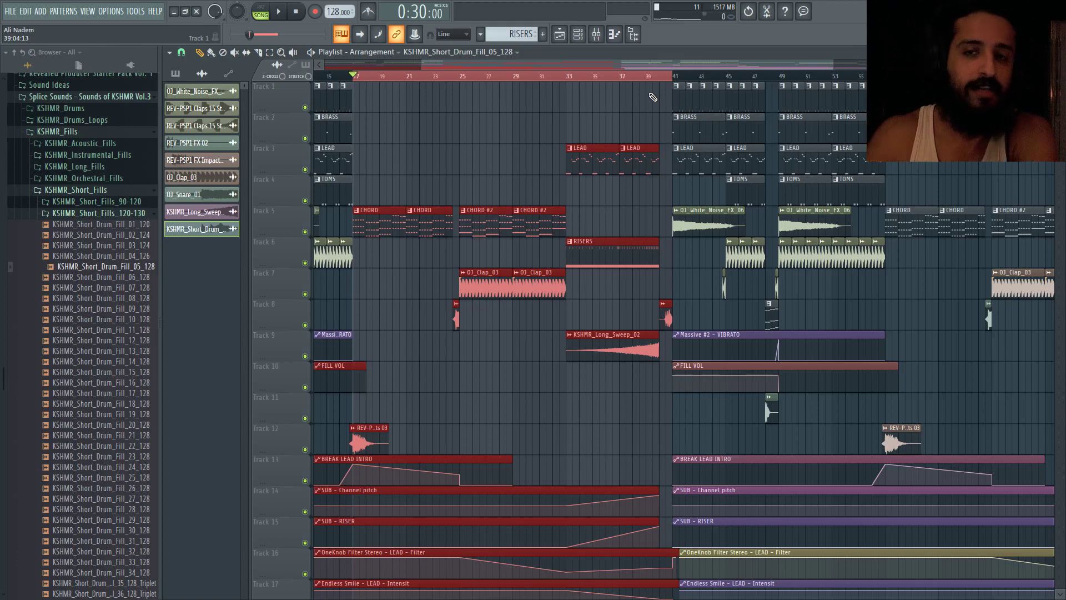
left_click(641, 74)
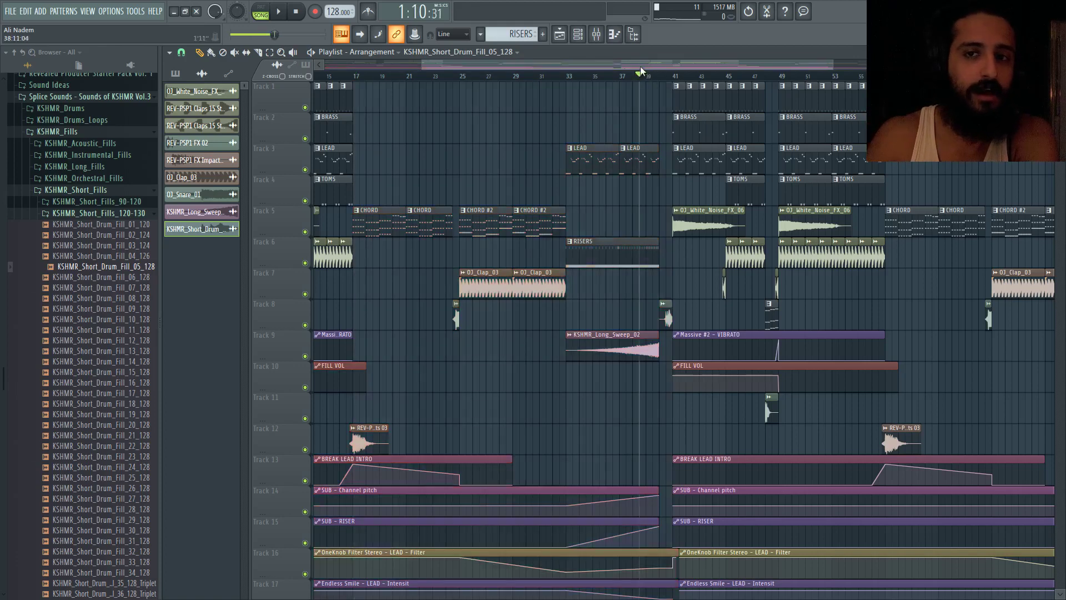
mouse_move(645, 62)
left_mouse_down()
mouse_move(662, 60)
mouse_move(632, 65)
left_mouse_up()
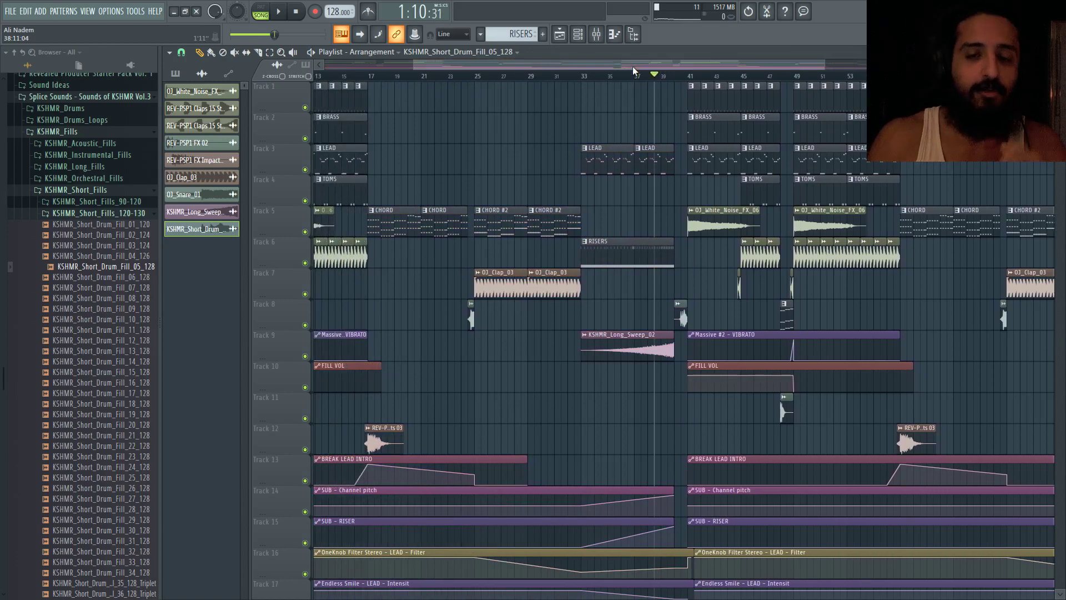